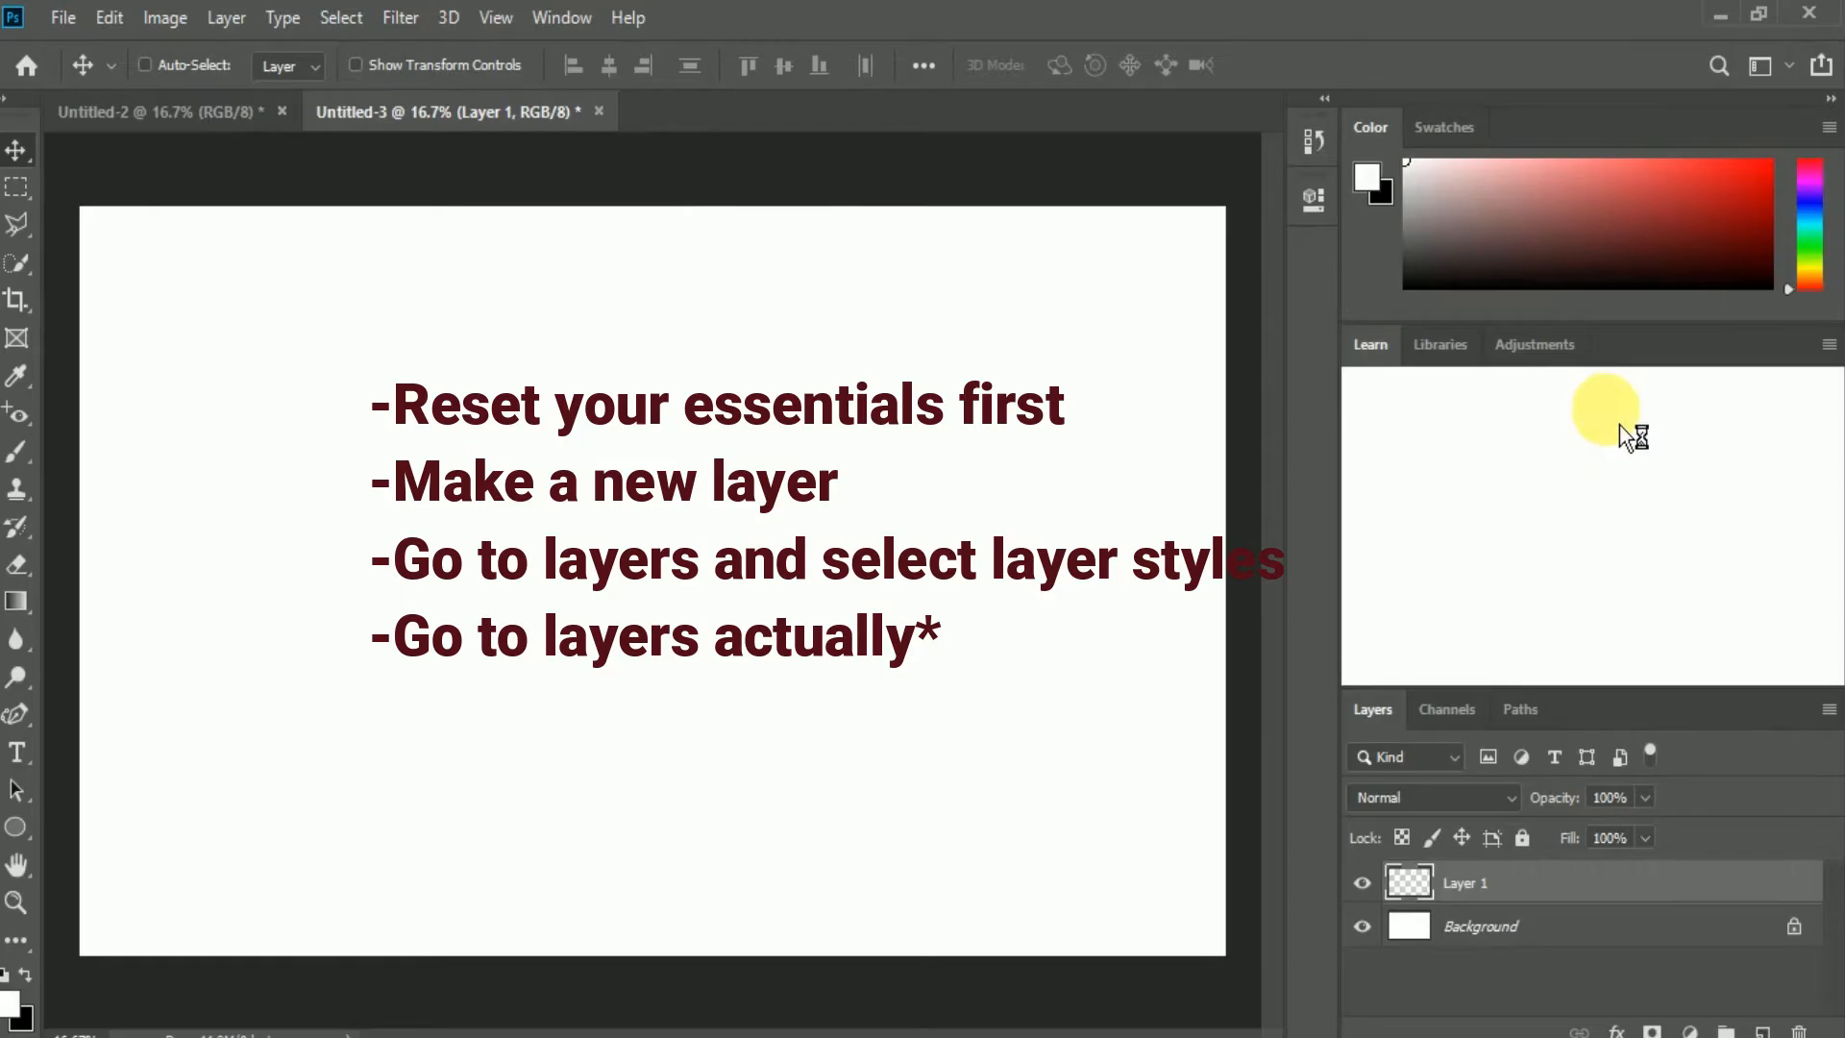
Step: Detach the Learn, Libraries and Adjustments panel group from the dock and close it
left_click_drag(1641, 349, 416, 259)
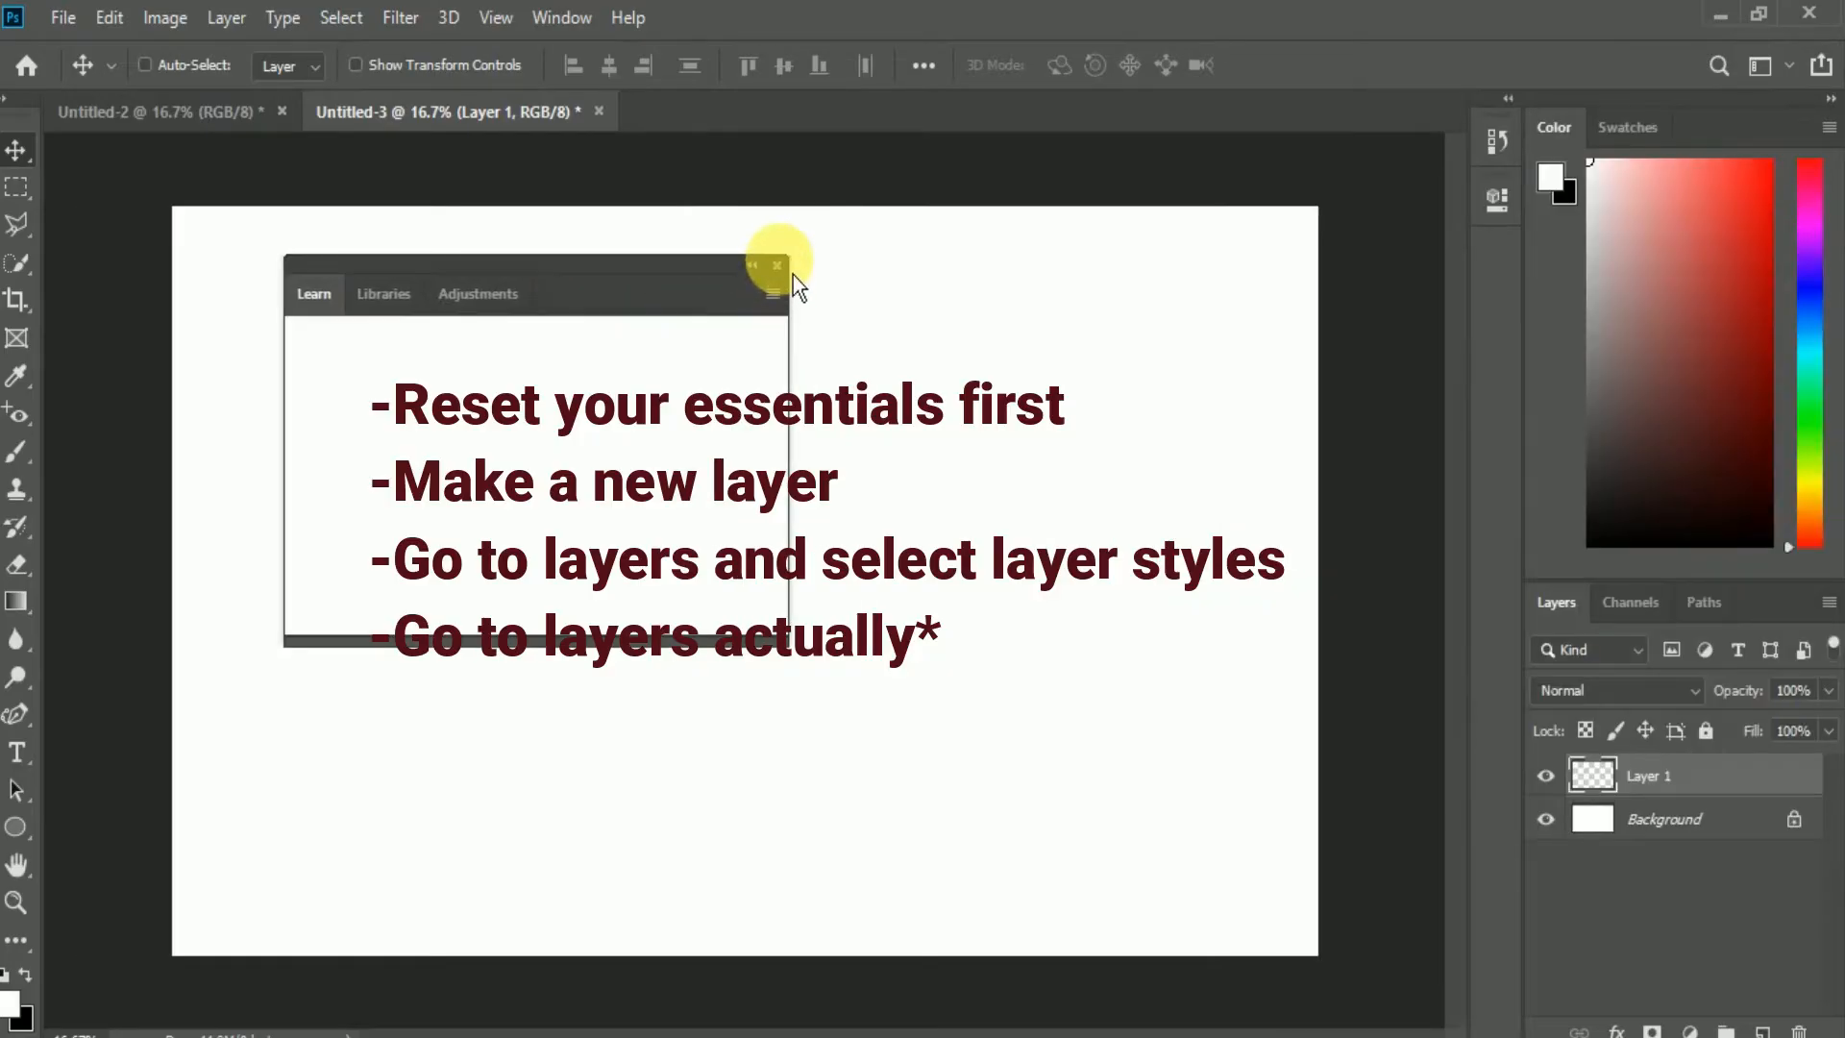
left_click(783, 264)
left_click(557, 24)
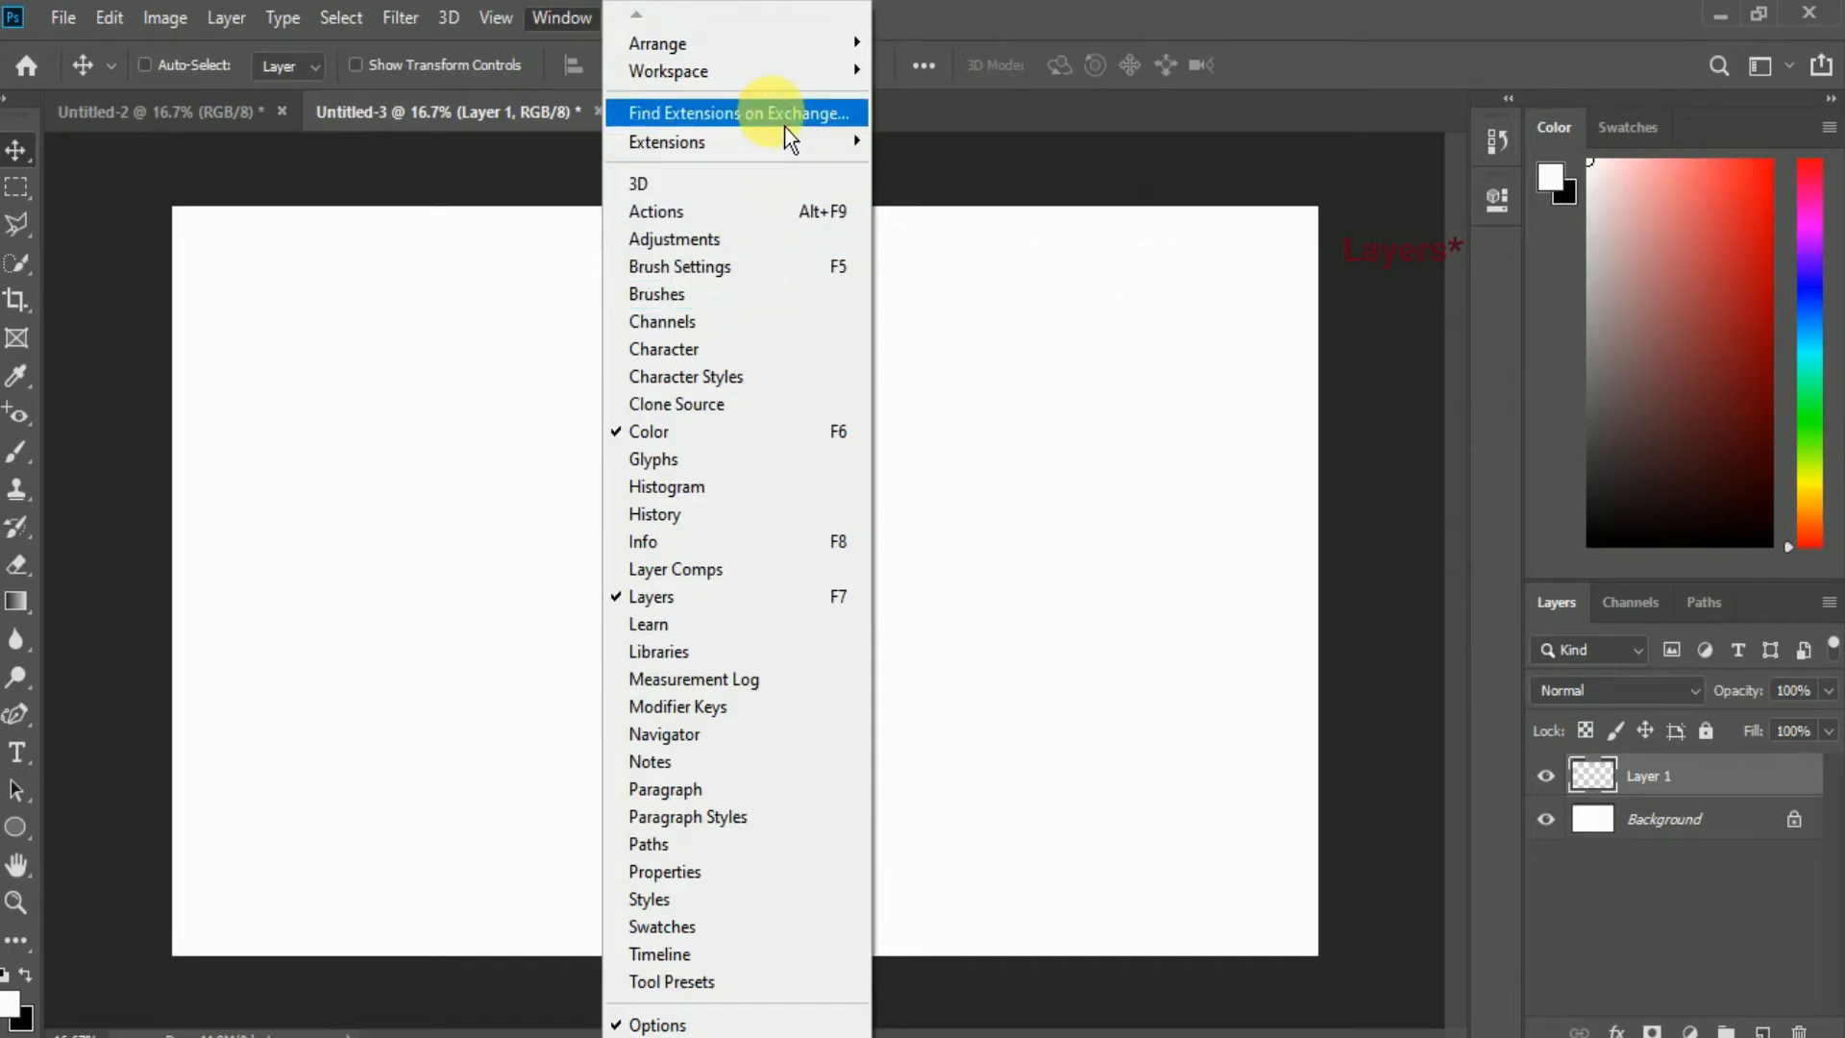
mouse_move(816, 154)
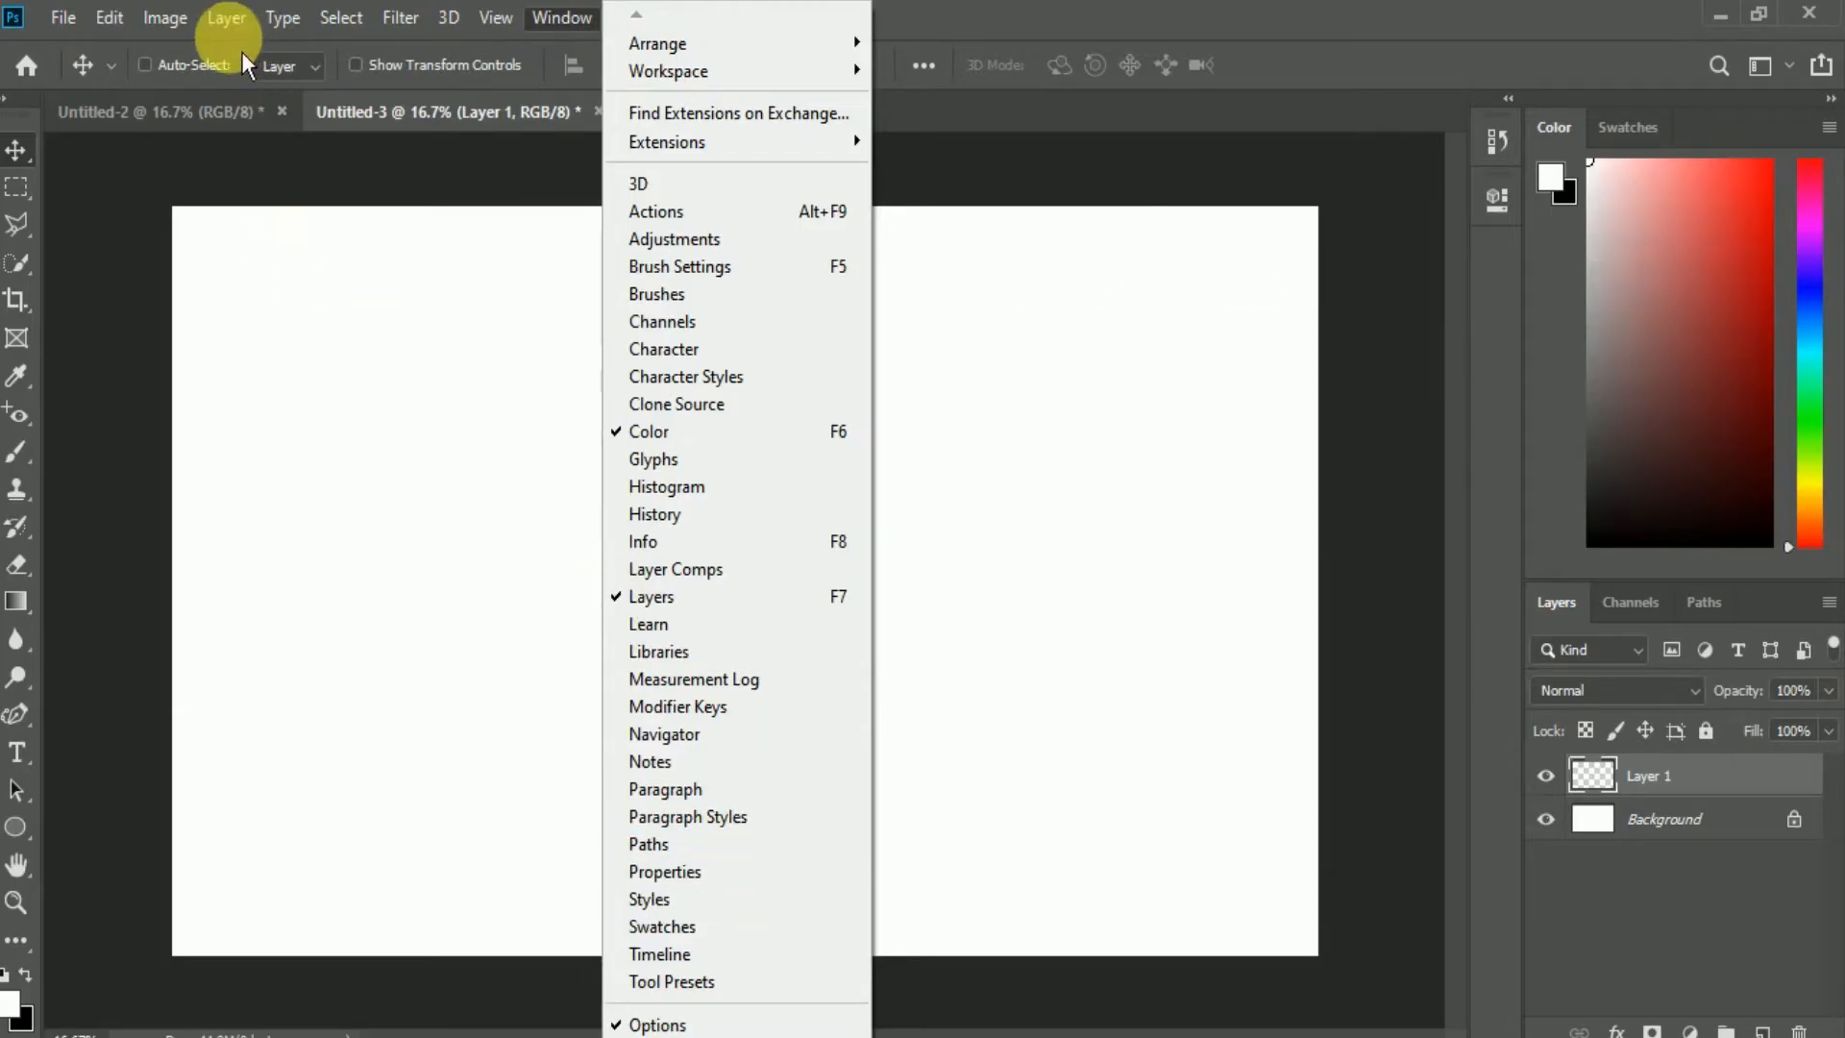
left_click(226, 27)
left_click(226, 21)
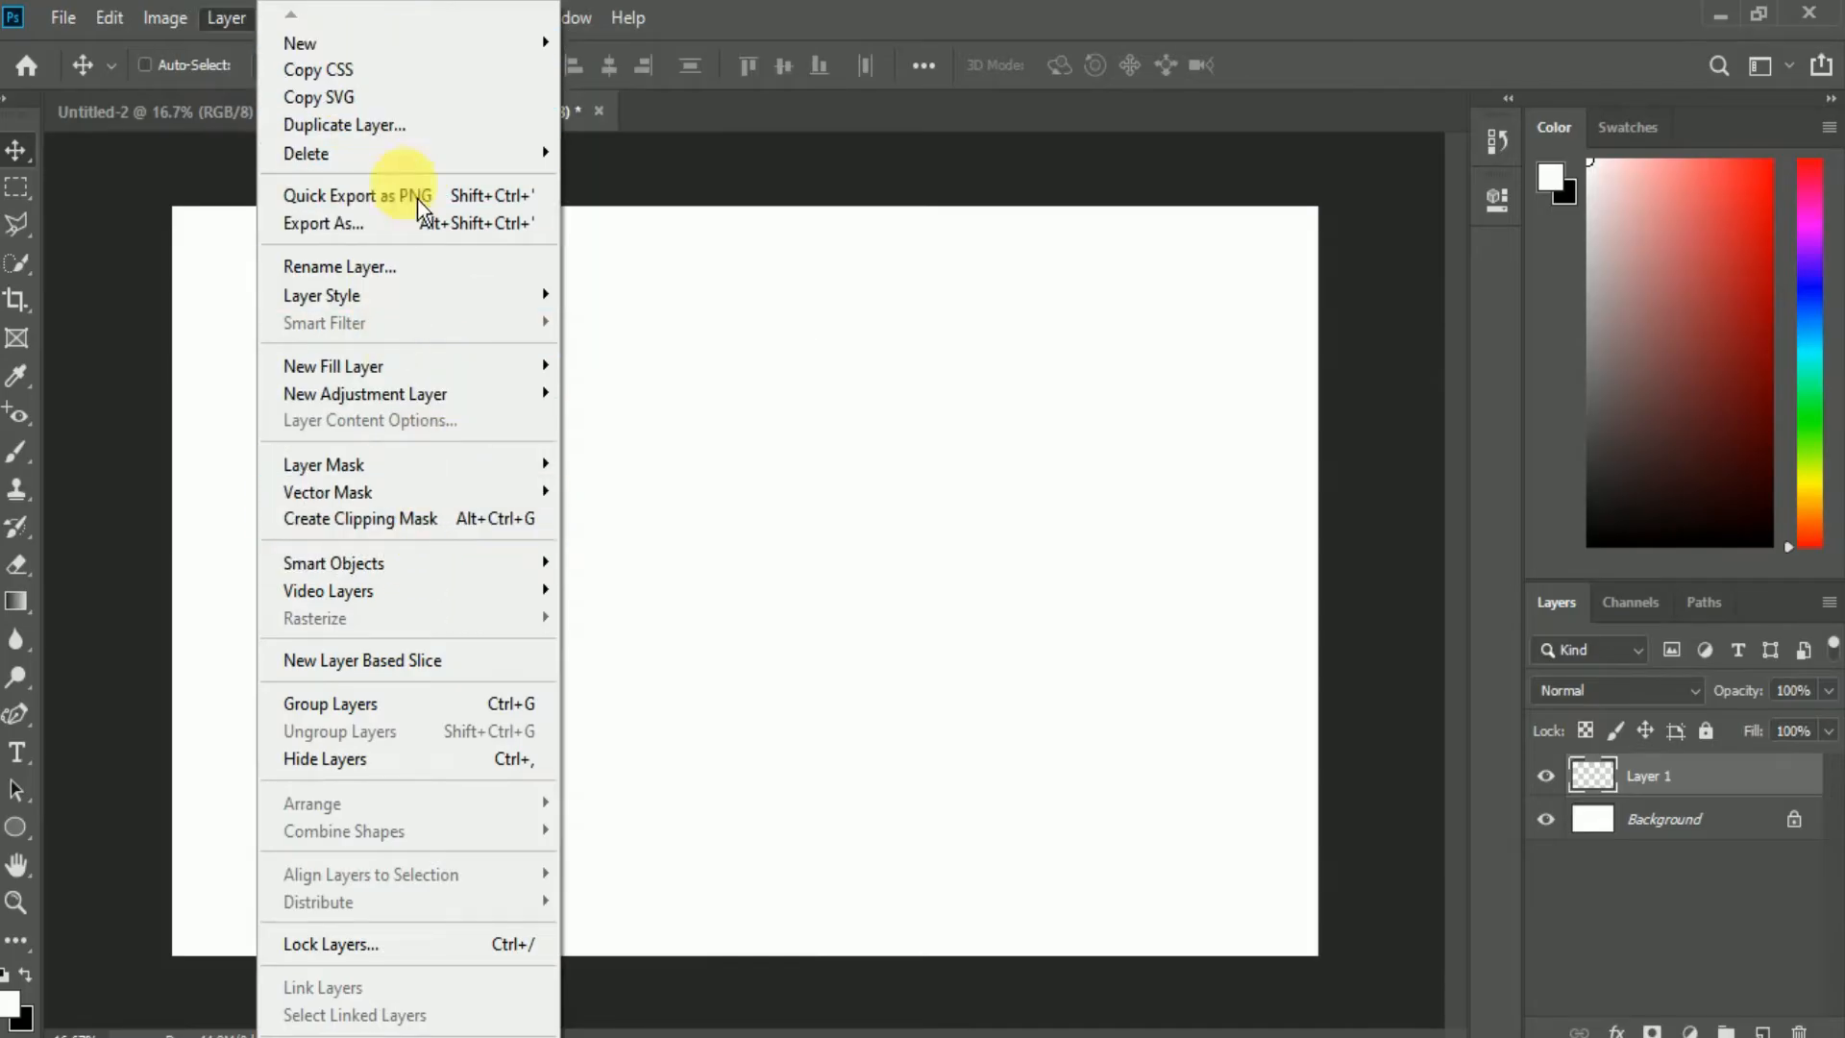
mouse_move(462, 299)
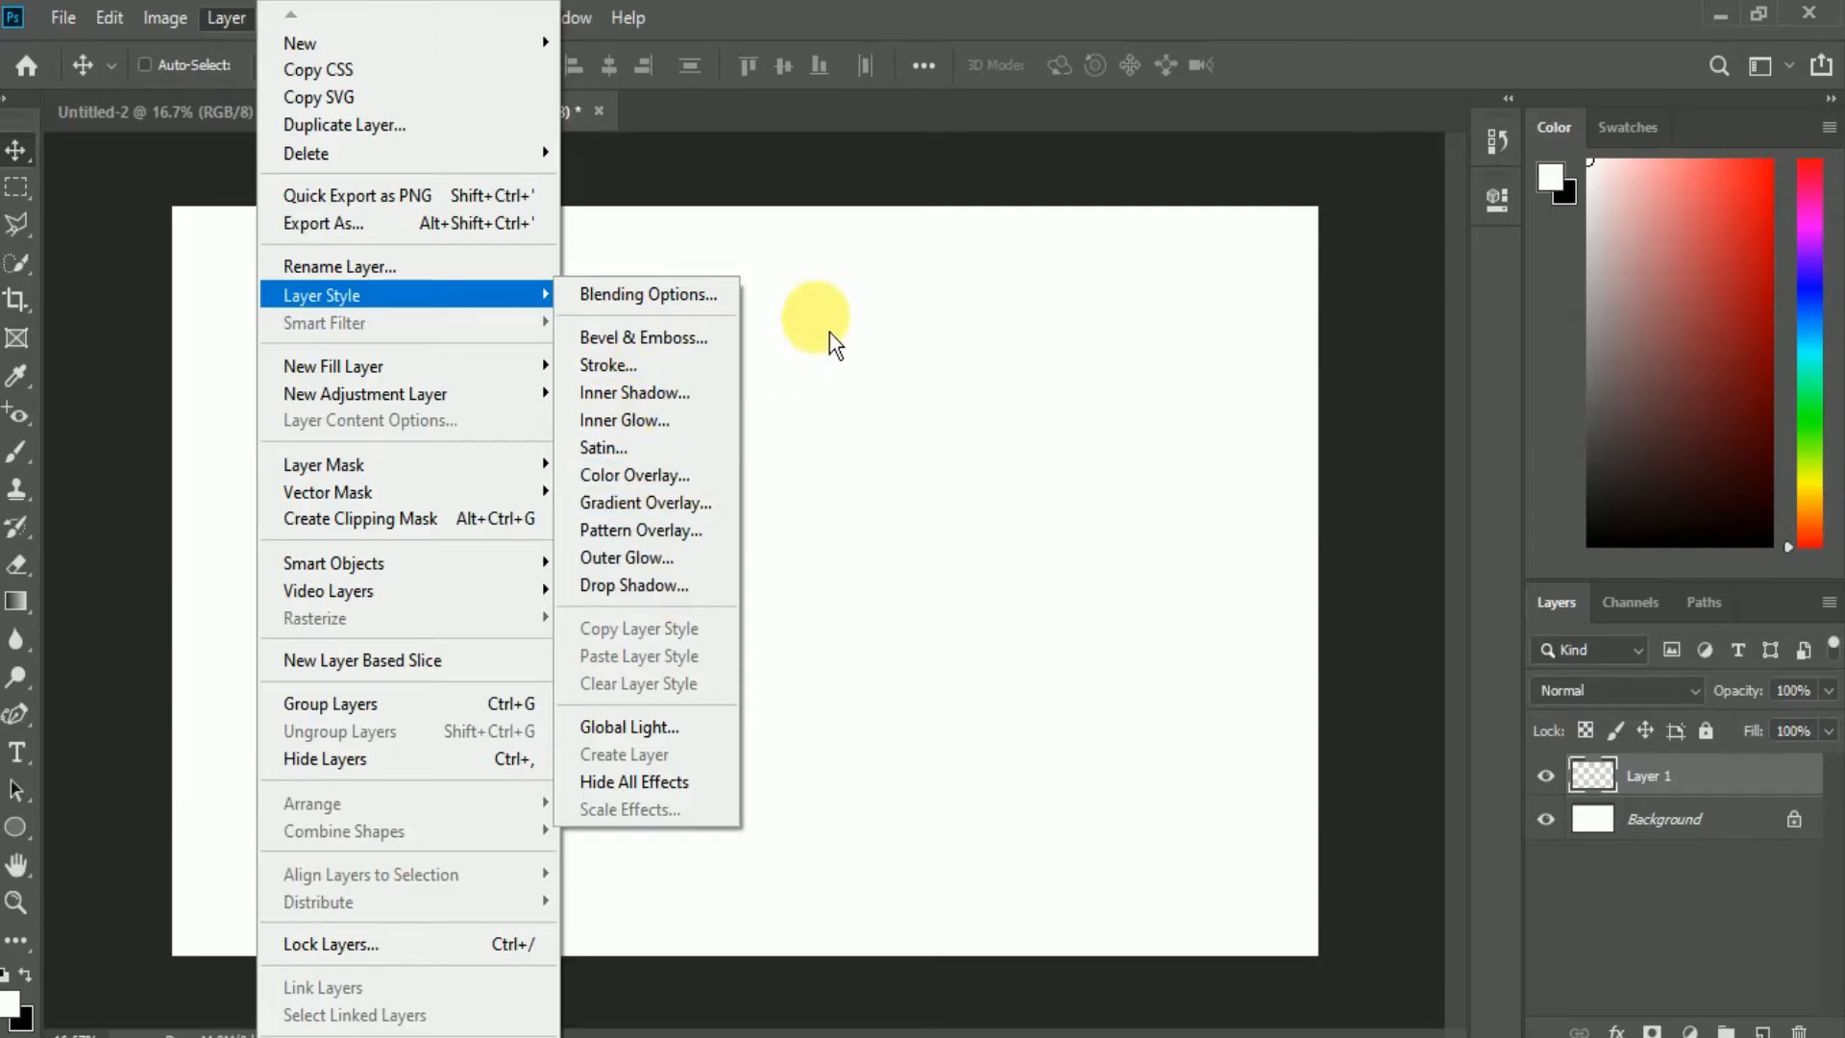
left_click(826, 293)
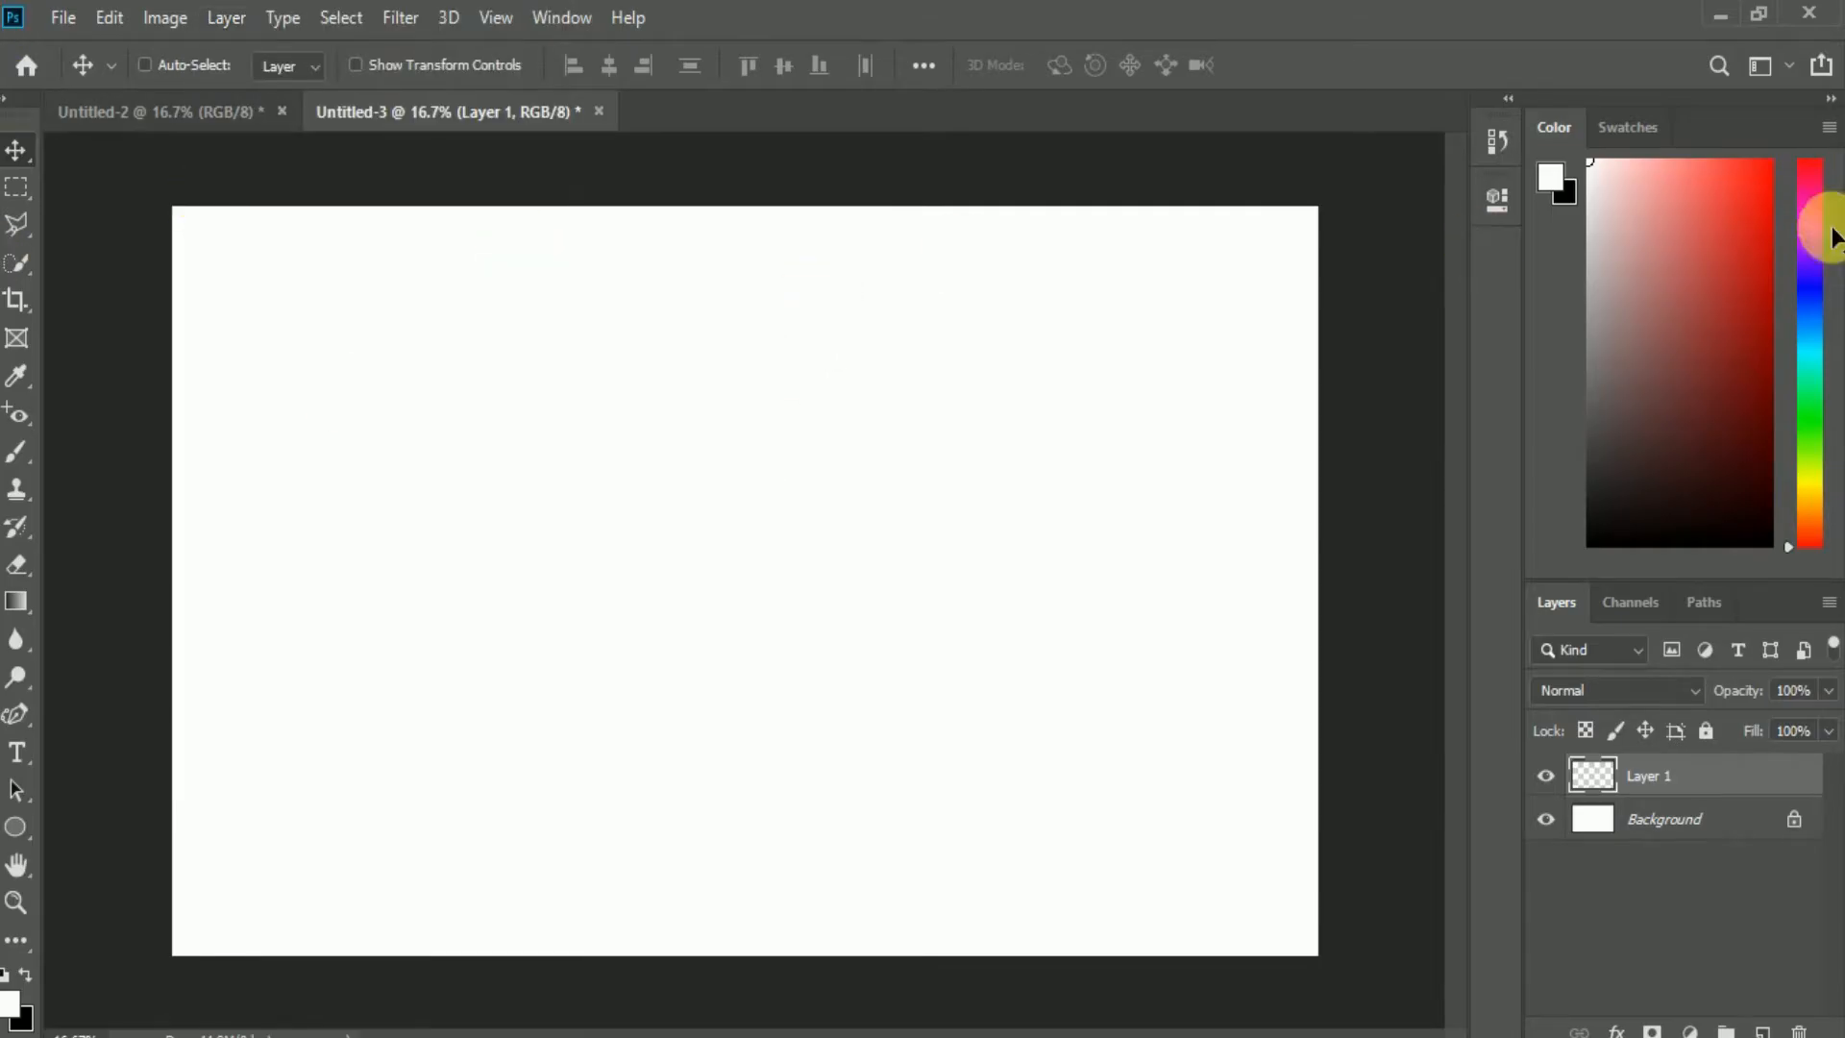
Step: Group the Layers, Channels and Paths panels with Color and Swatches, and switch the toolbox to two columns
left_click_drag(1789, 626, 1738, 43)
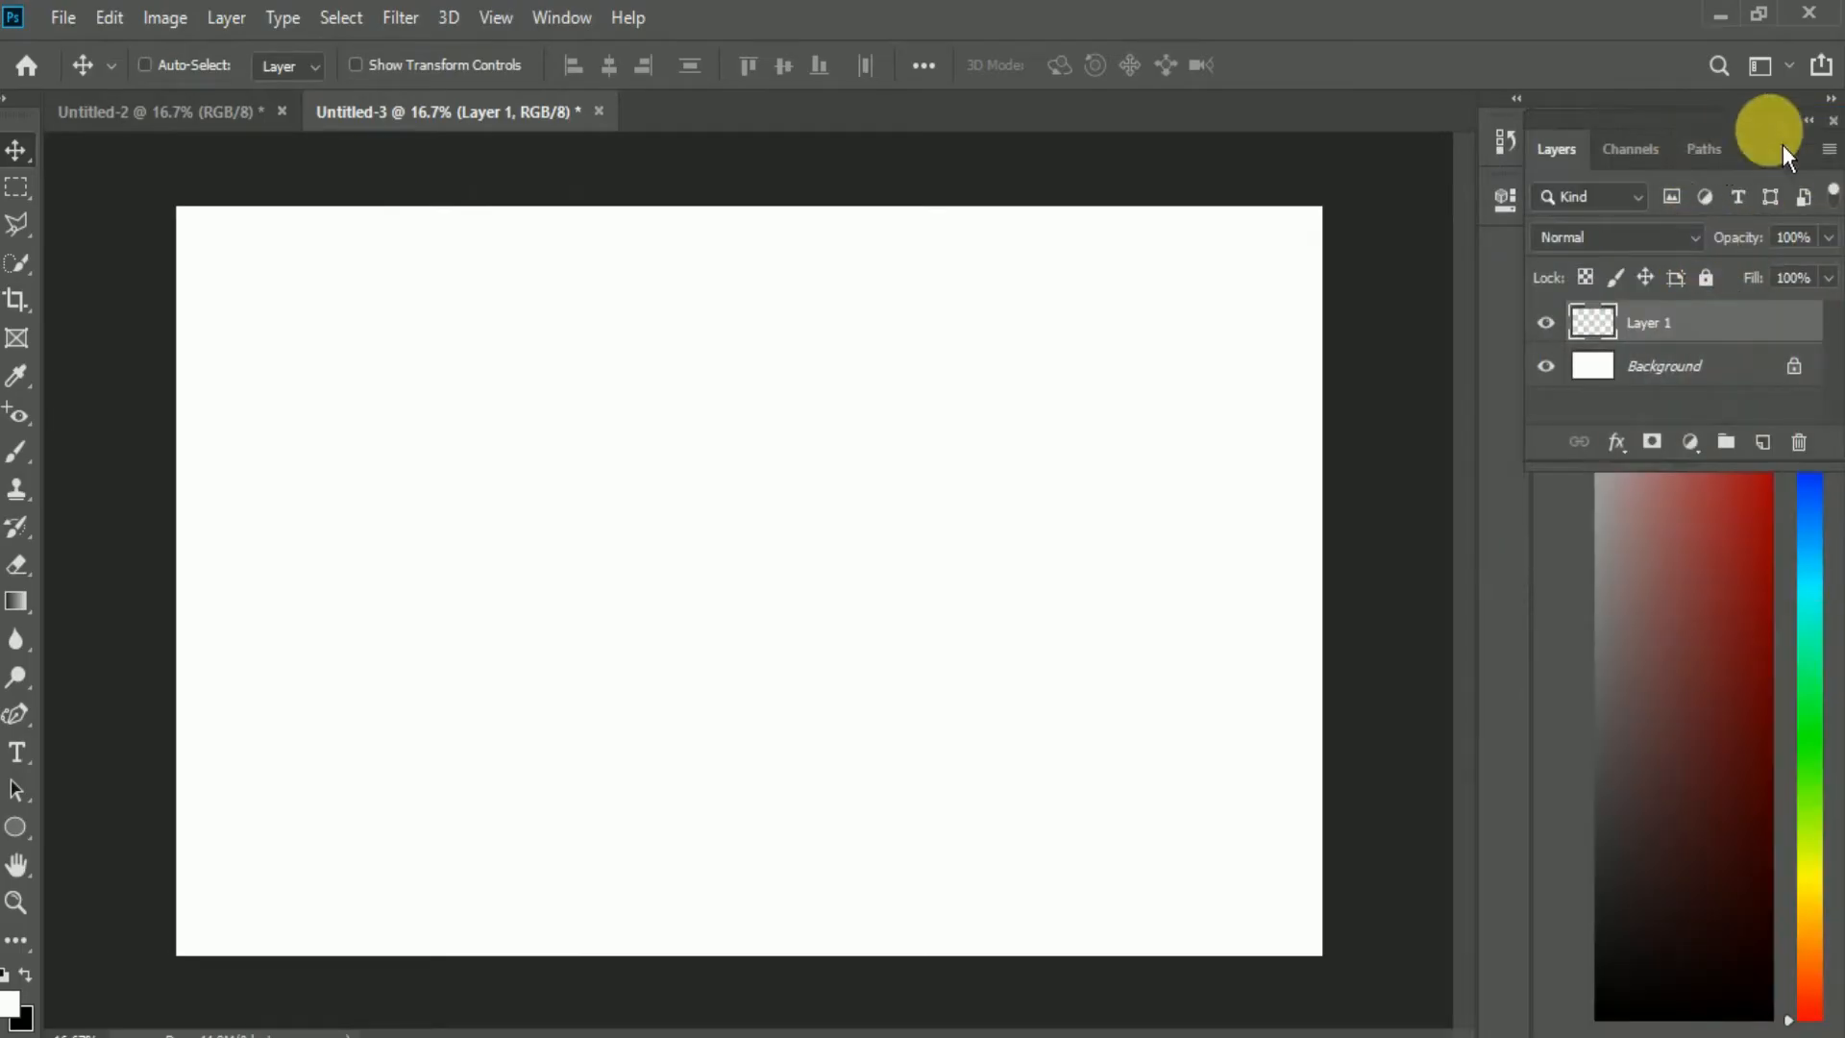
left_click_drag(1786, 165, 1750, 300)
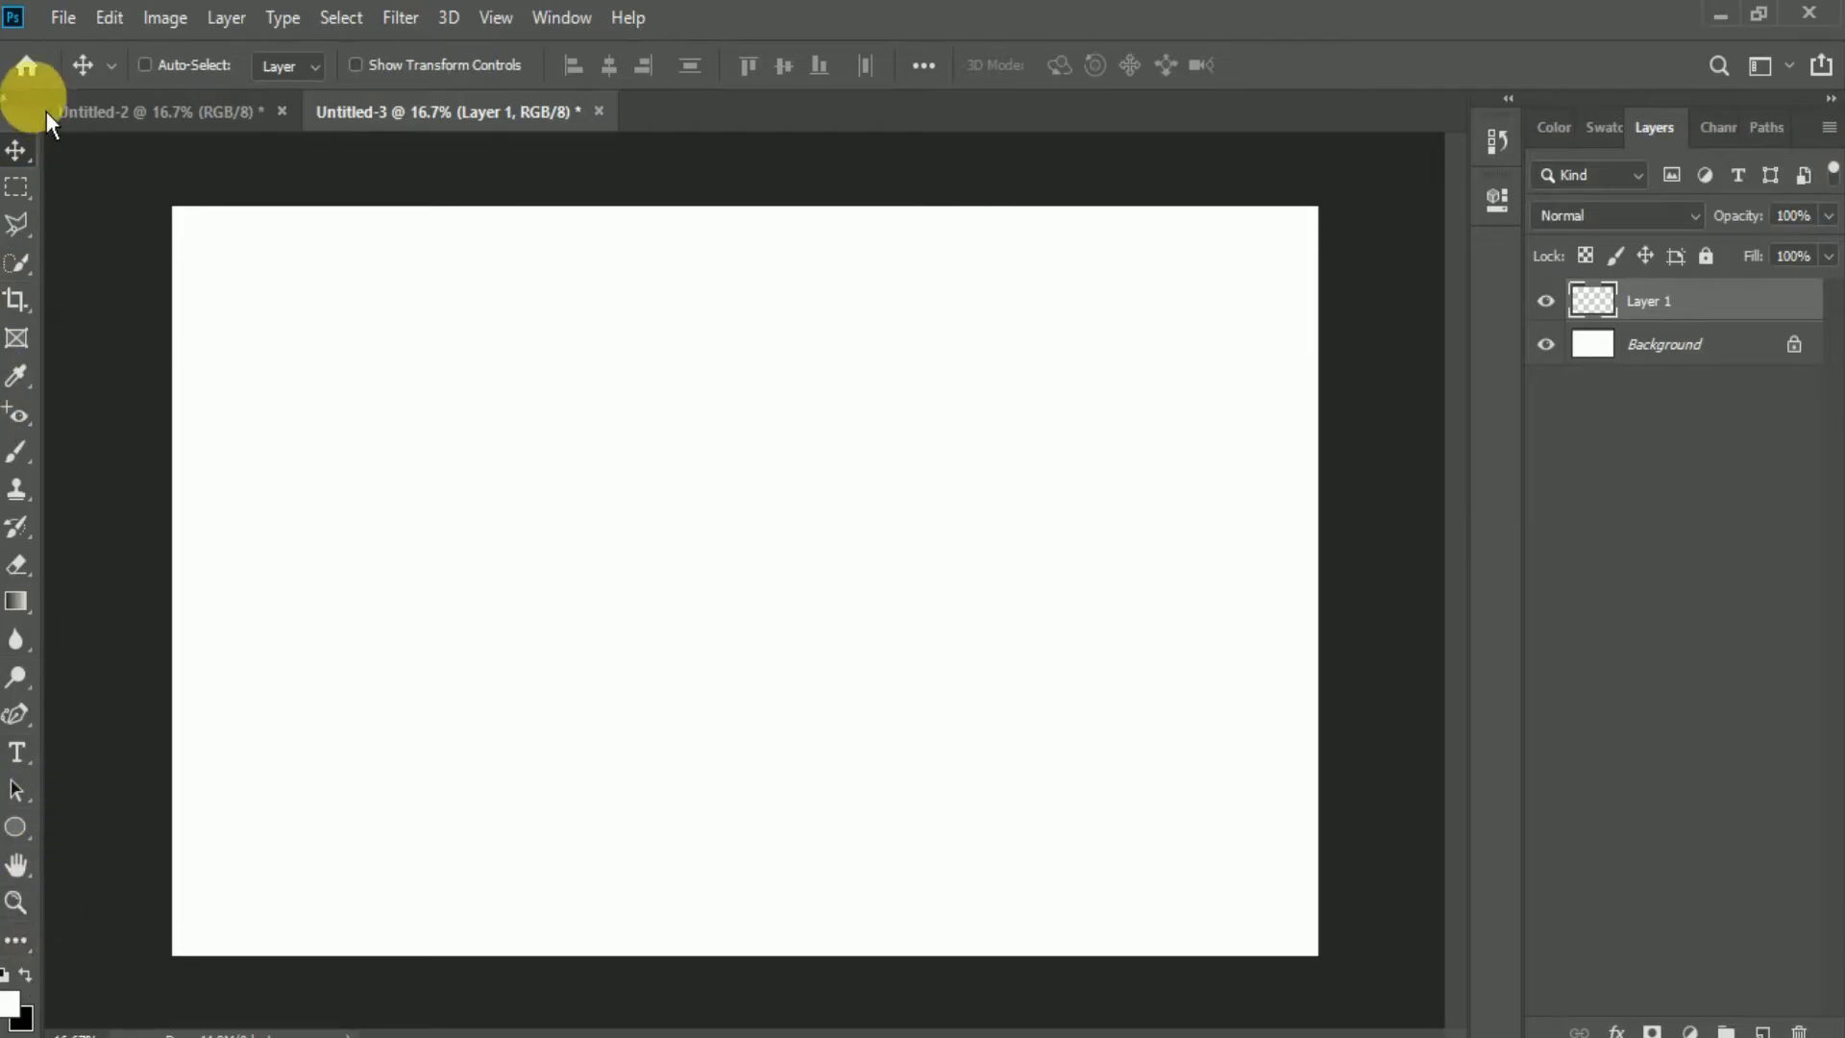
left_click(15, 98)
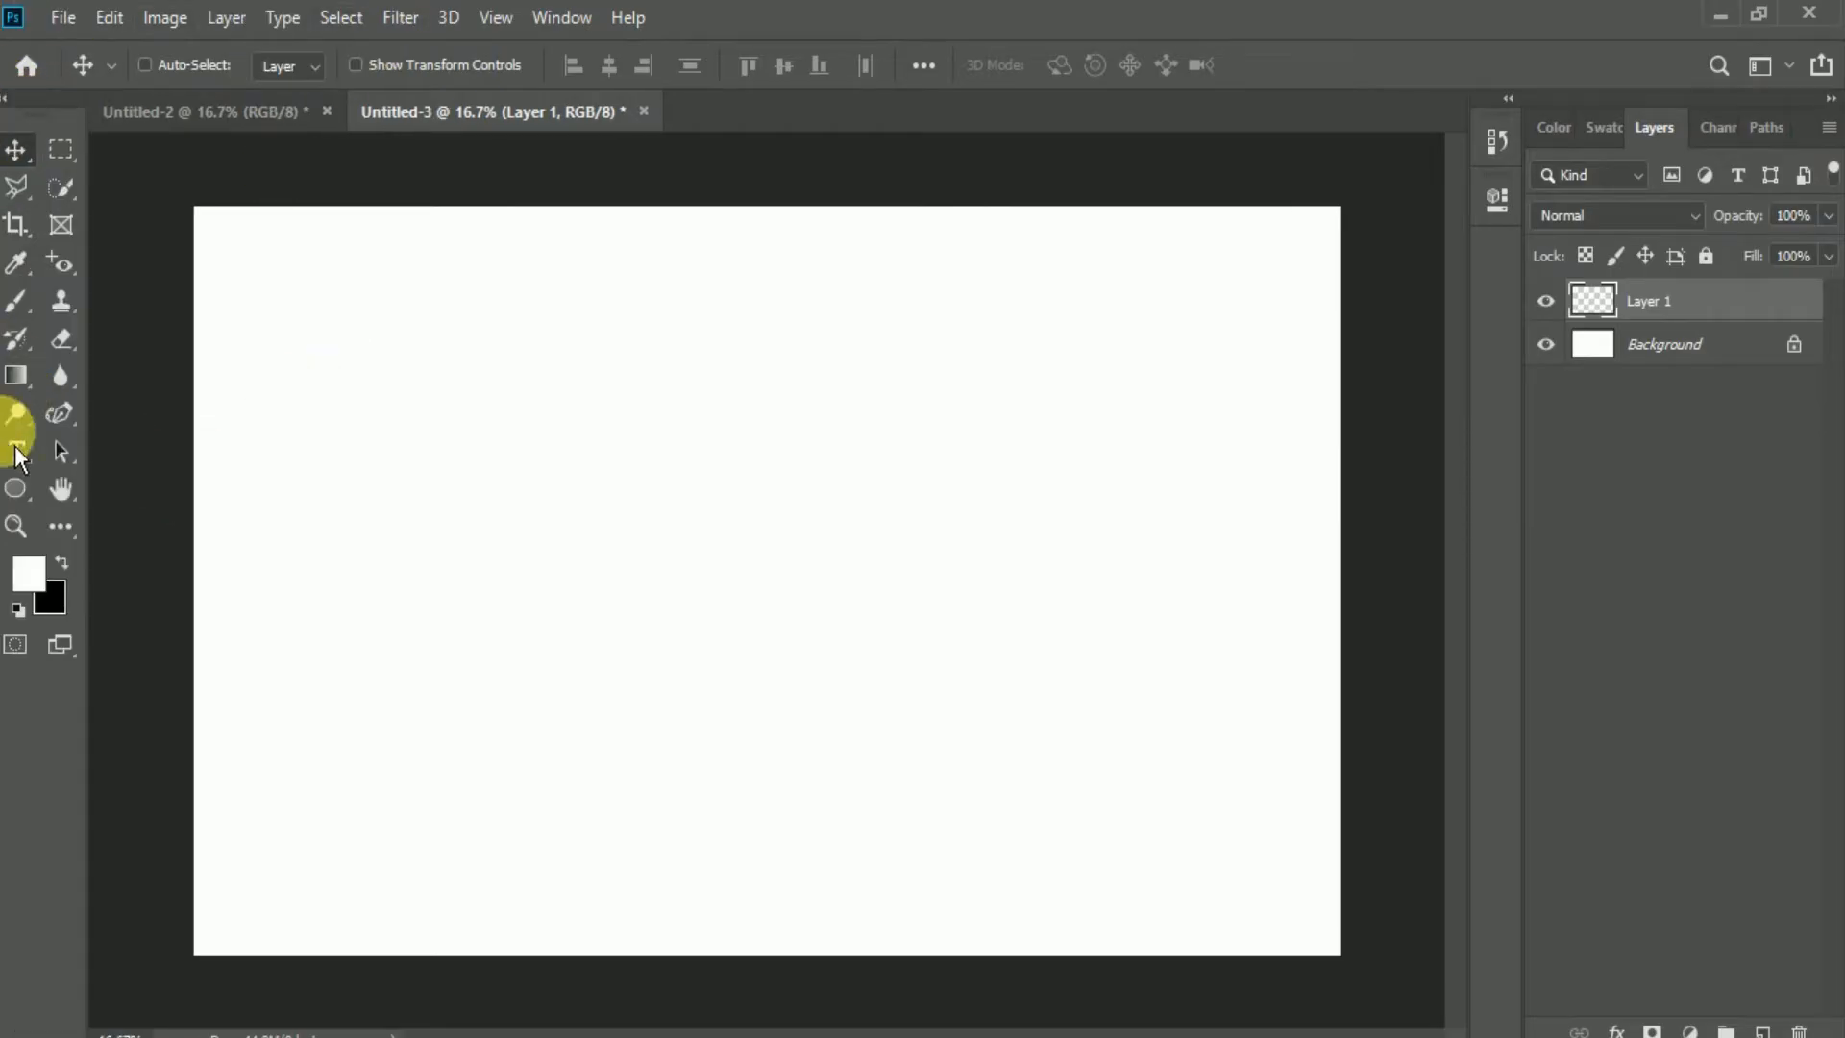
Step: Create a wide paragraph text box across the upper middle of the canvas and set its font size to 90 pt
left_click(30, 459)
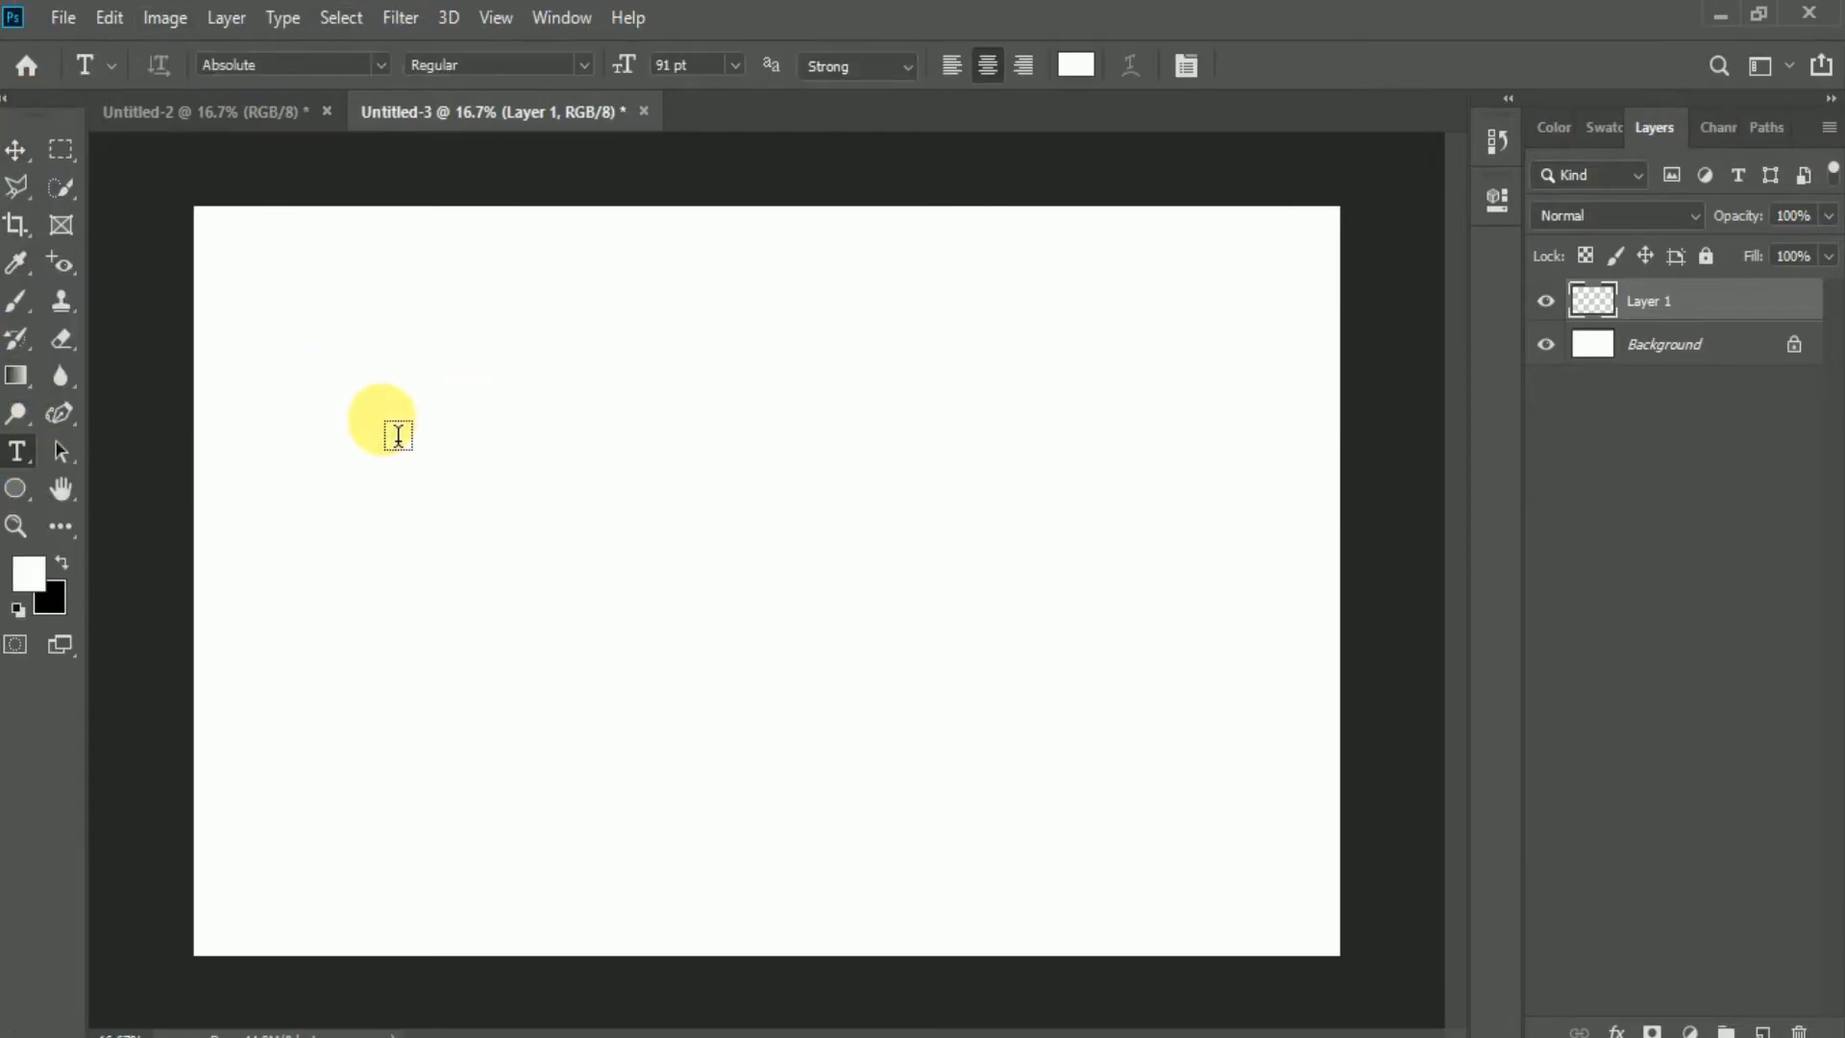
left_click_drag(276, 365, 1321, 701)
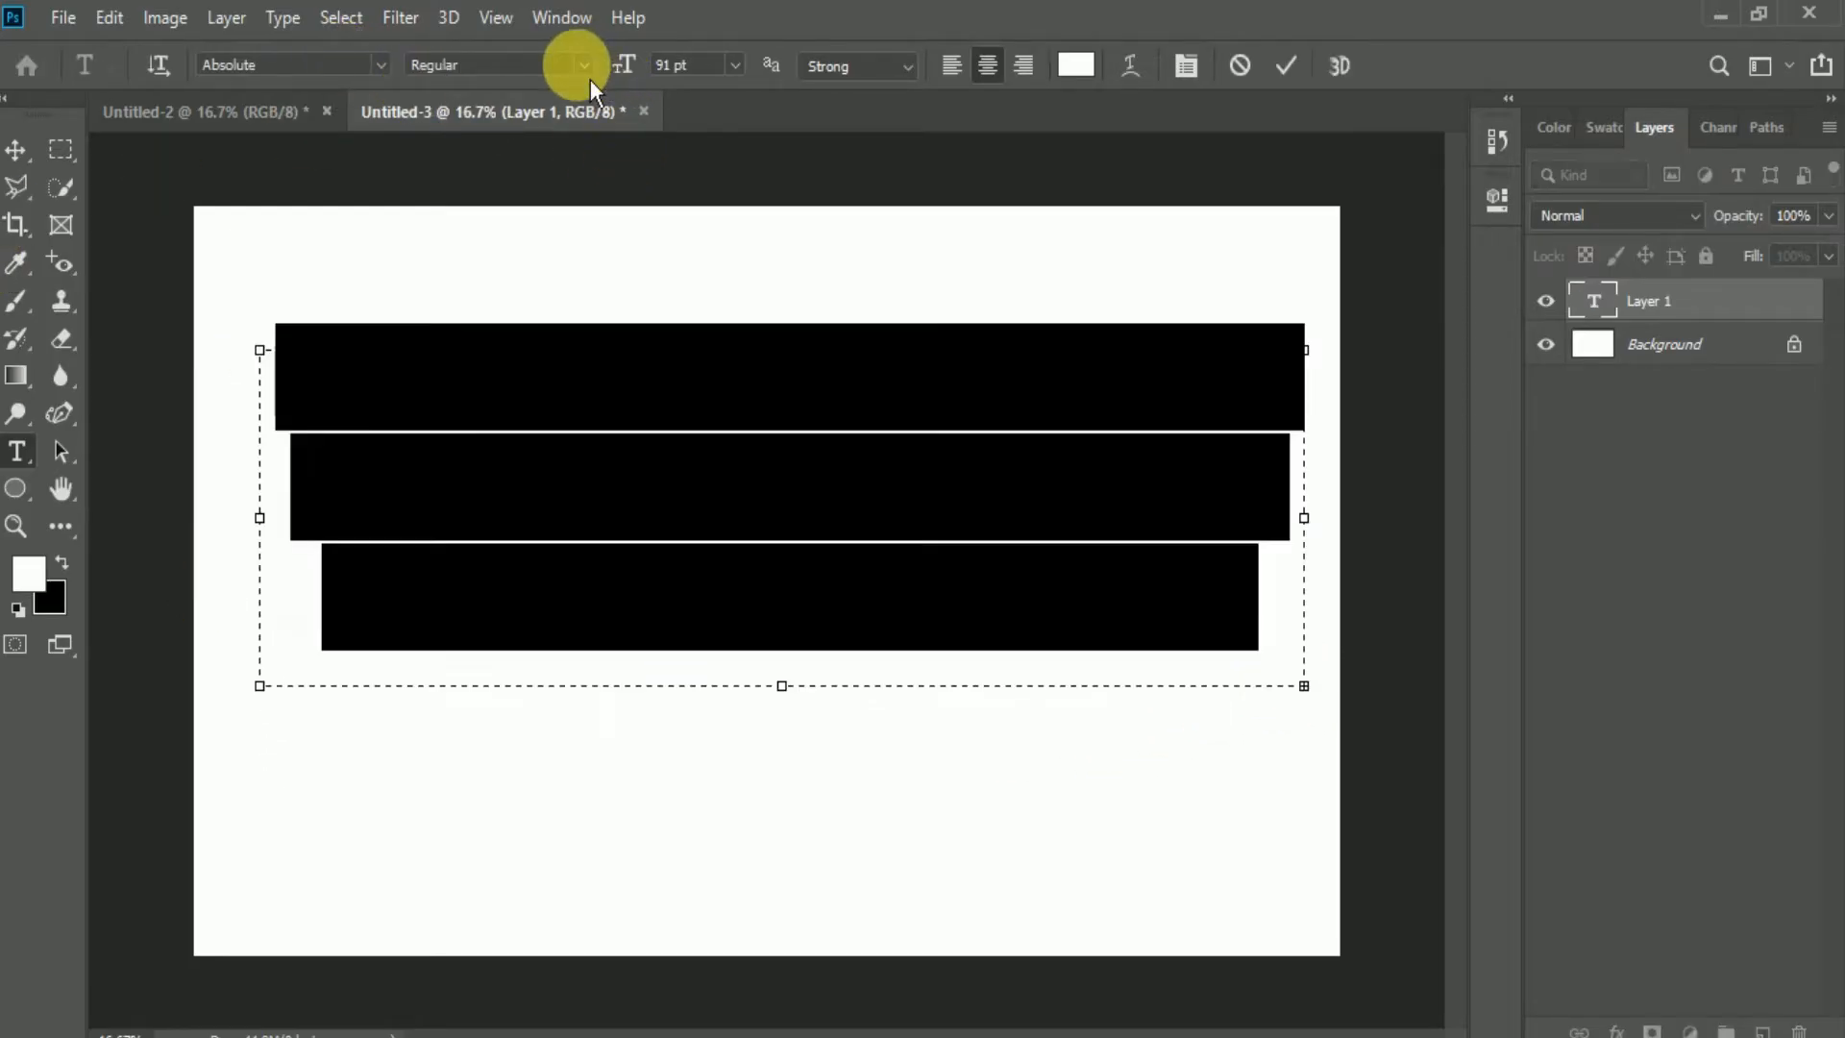
left_click_drag(630, 69, 581, 66)
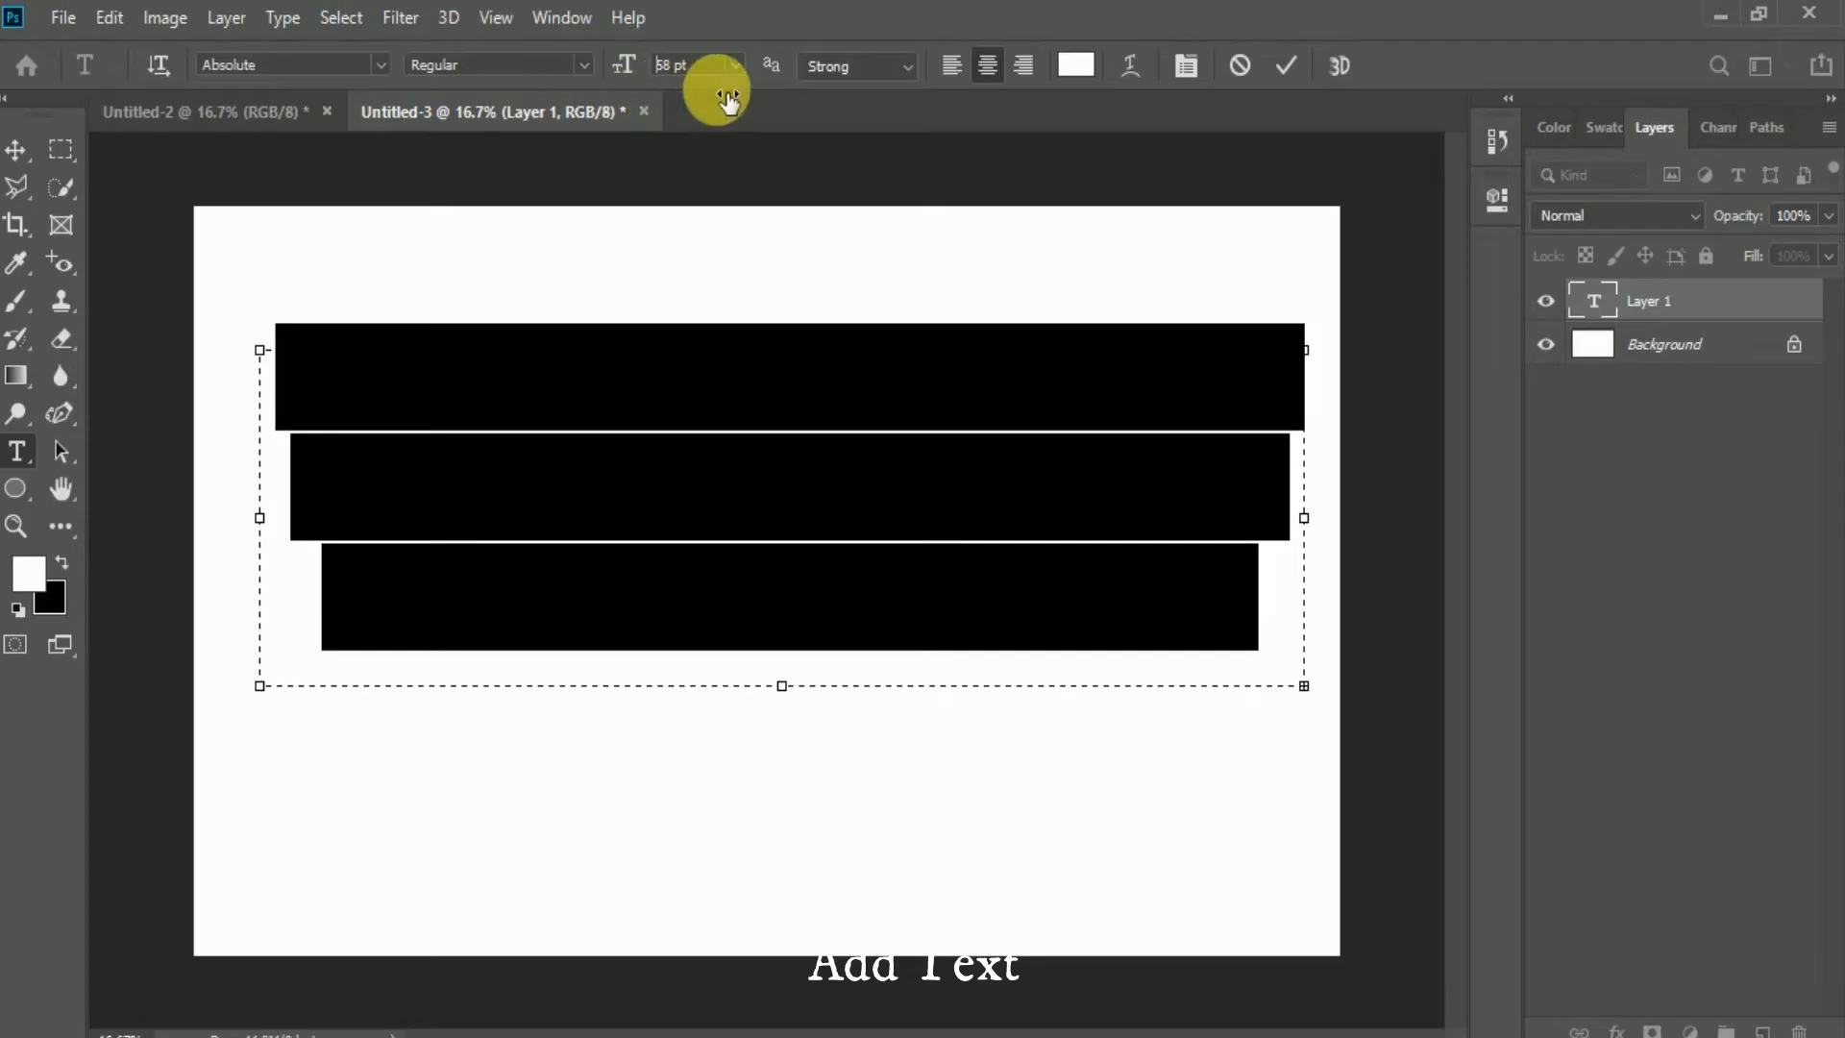
left_click(736, 65)
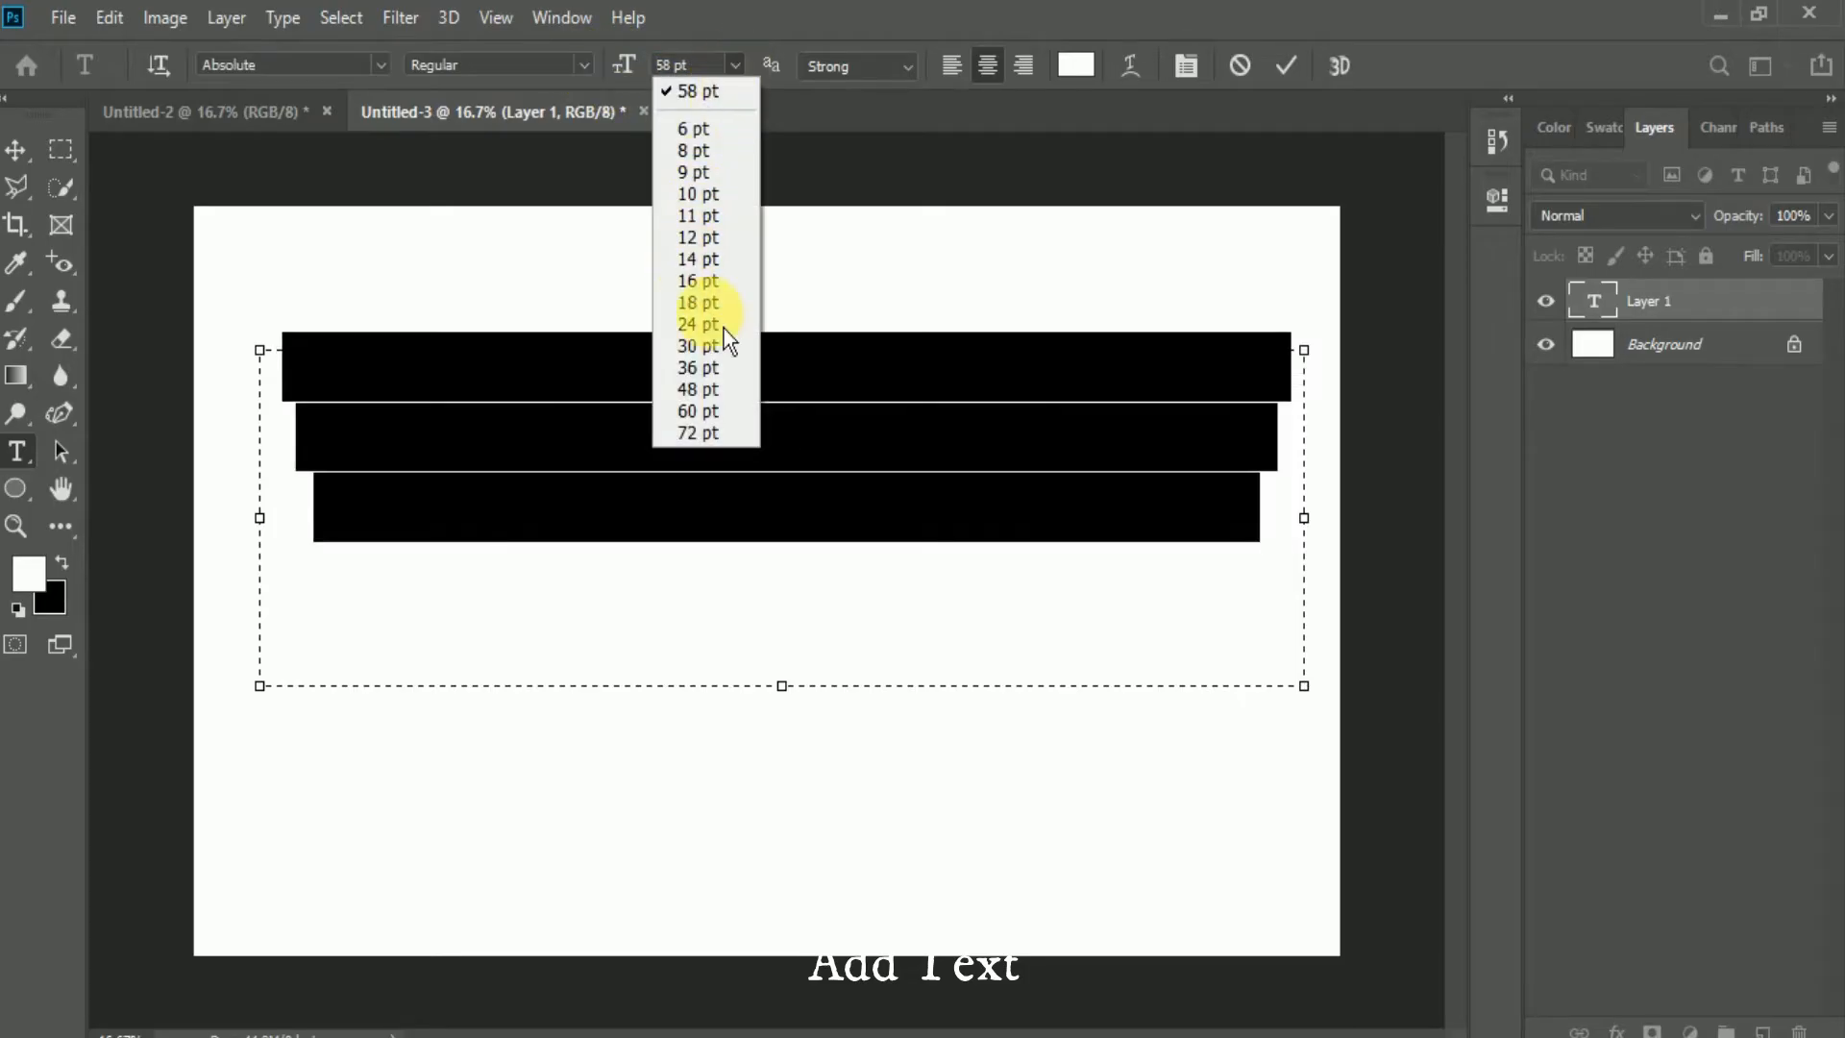
left_click(688, 128)
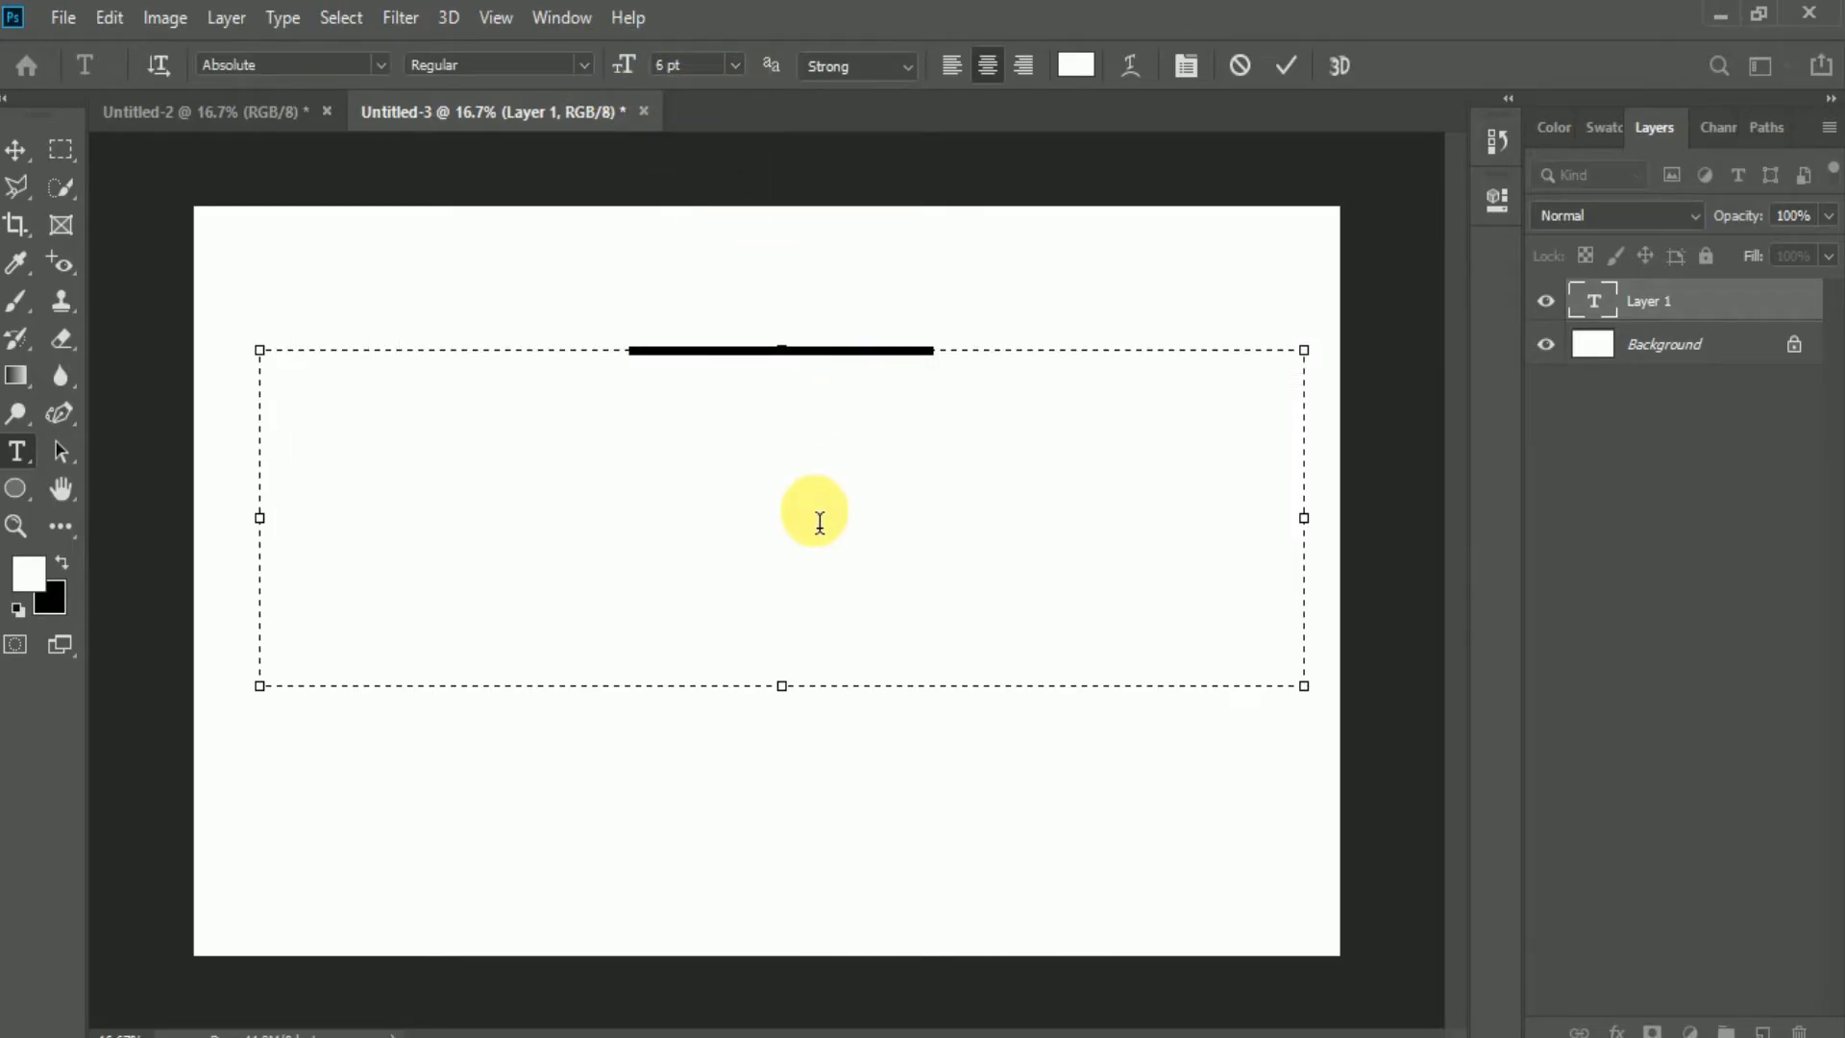
mouse_move(630, 66)
left_mouse_down()
mouse_move(930, 60)
mouse_move(634, 114)
mouse_move(649, 81)
mouse_move(588, 75)
mouse_move(605, 73)
left_mouse_up()
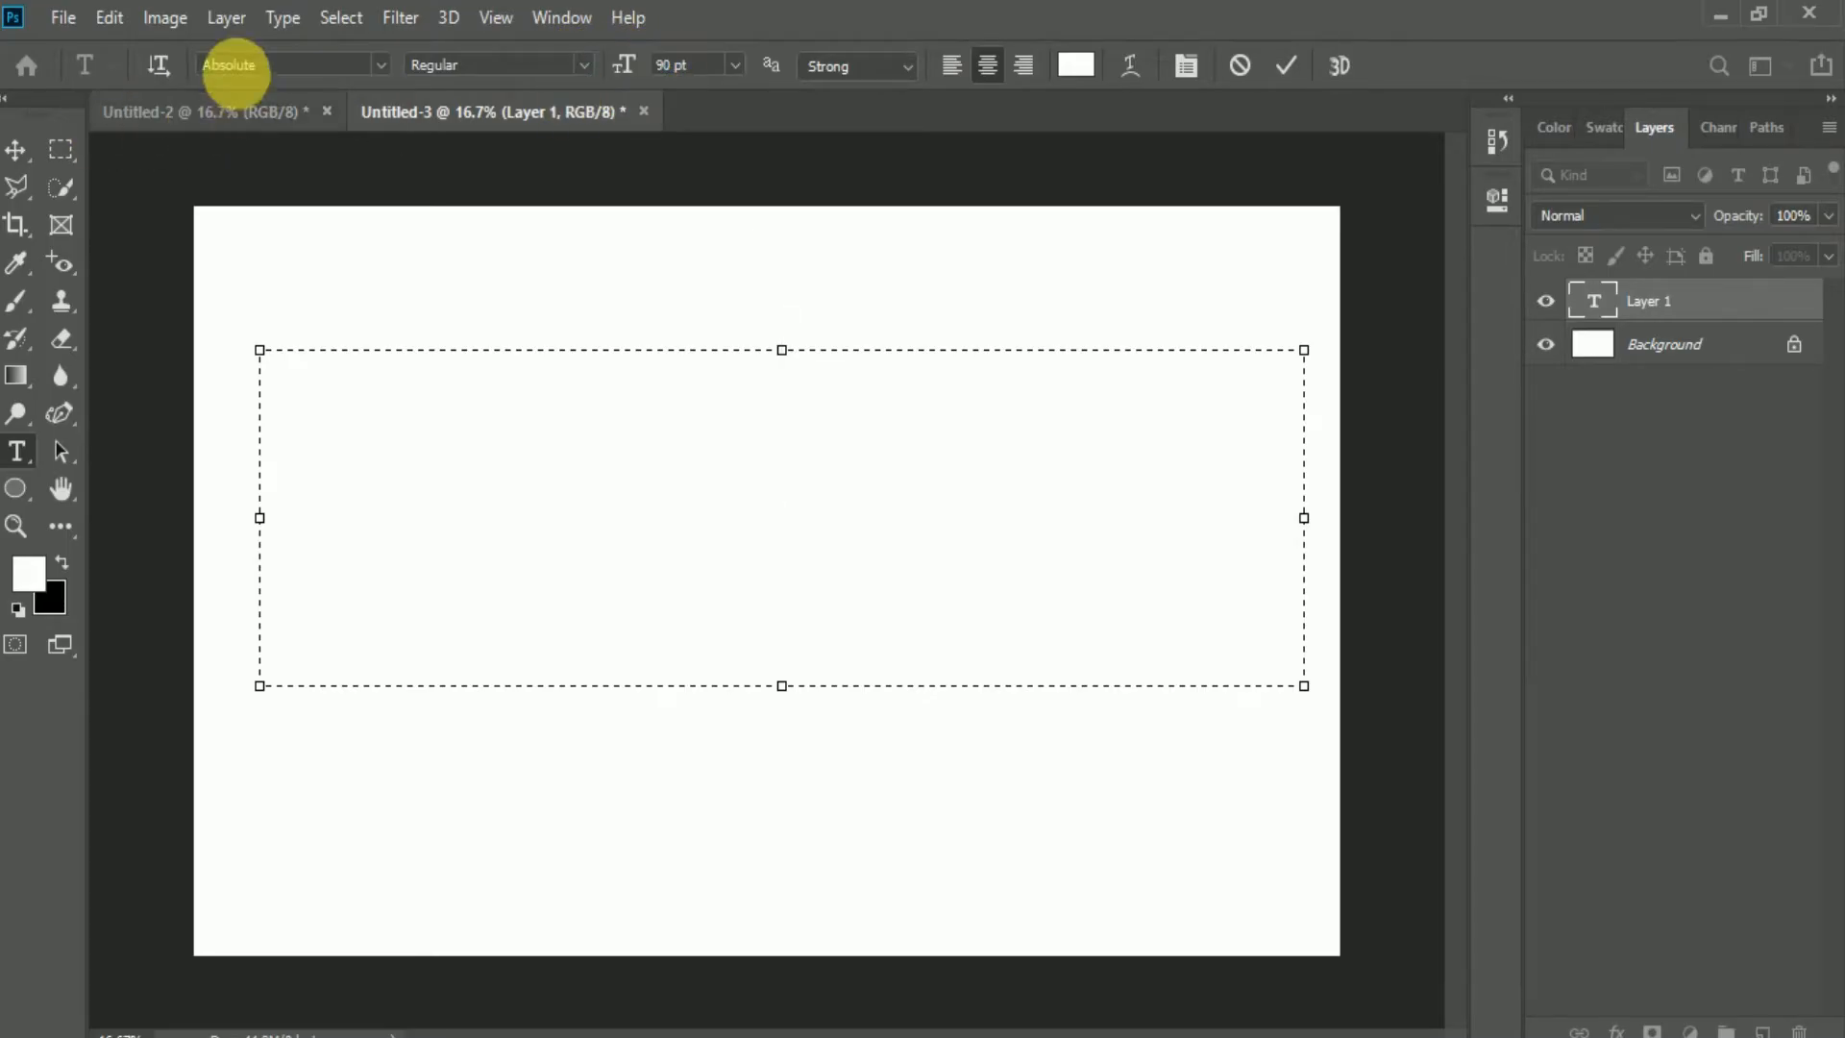
left_click(243, 84)
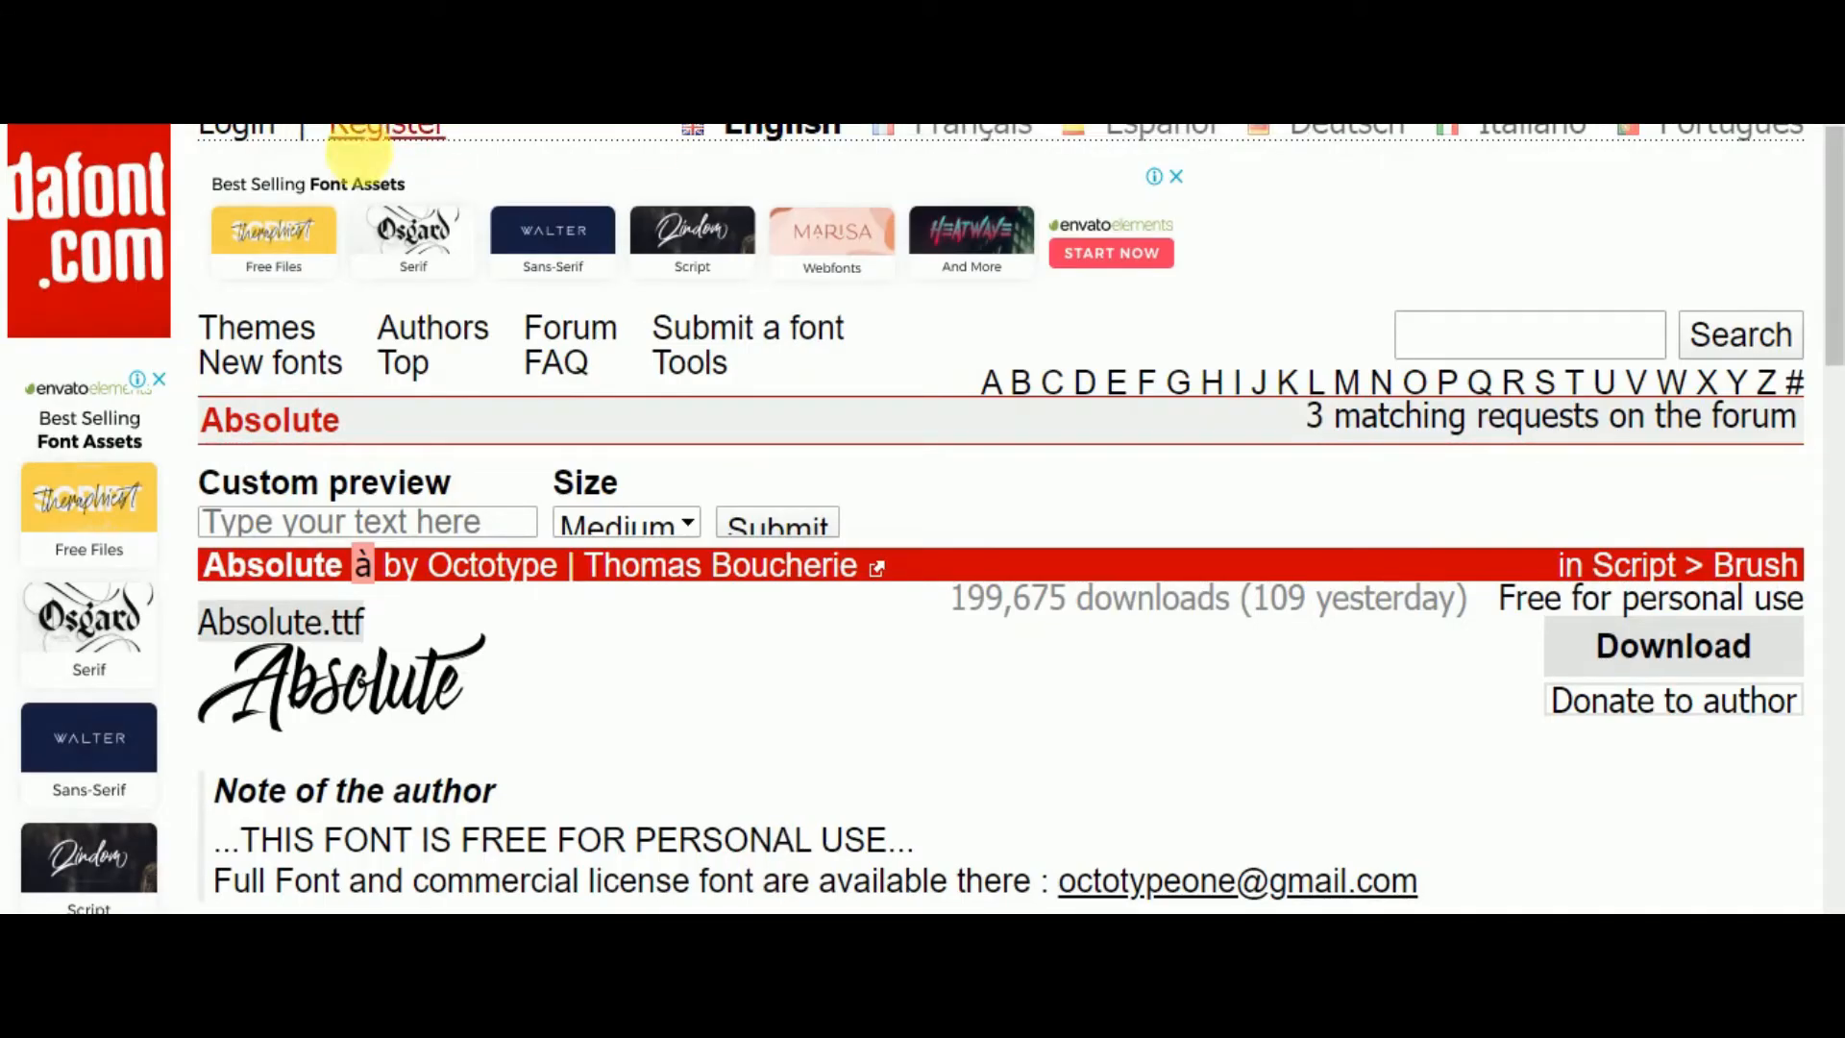
Step: Examine the Absolute font's character set on its dafont.com page and switch back to Photoshop
scroll(591, 577, "down", 10)
scroll(602, 568, "down", 12)
scroll(602, 568, "up", 20)
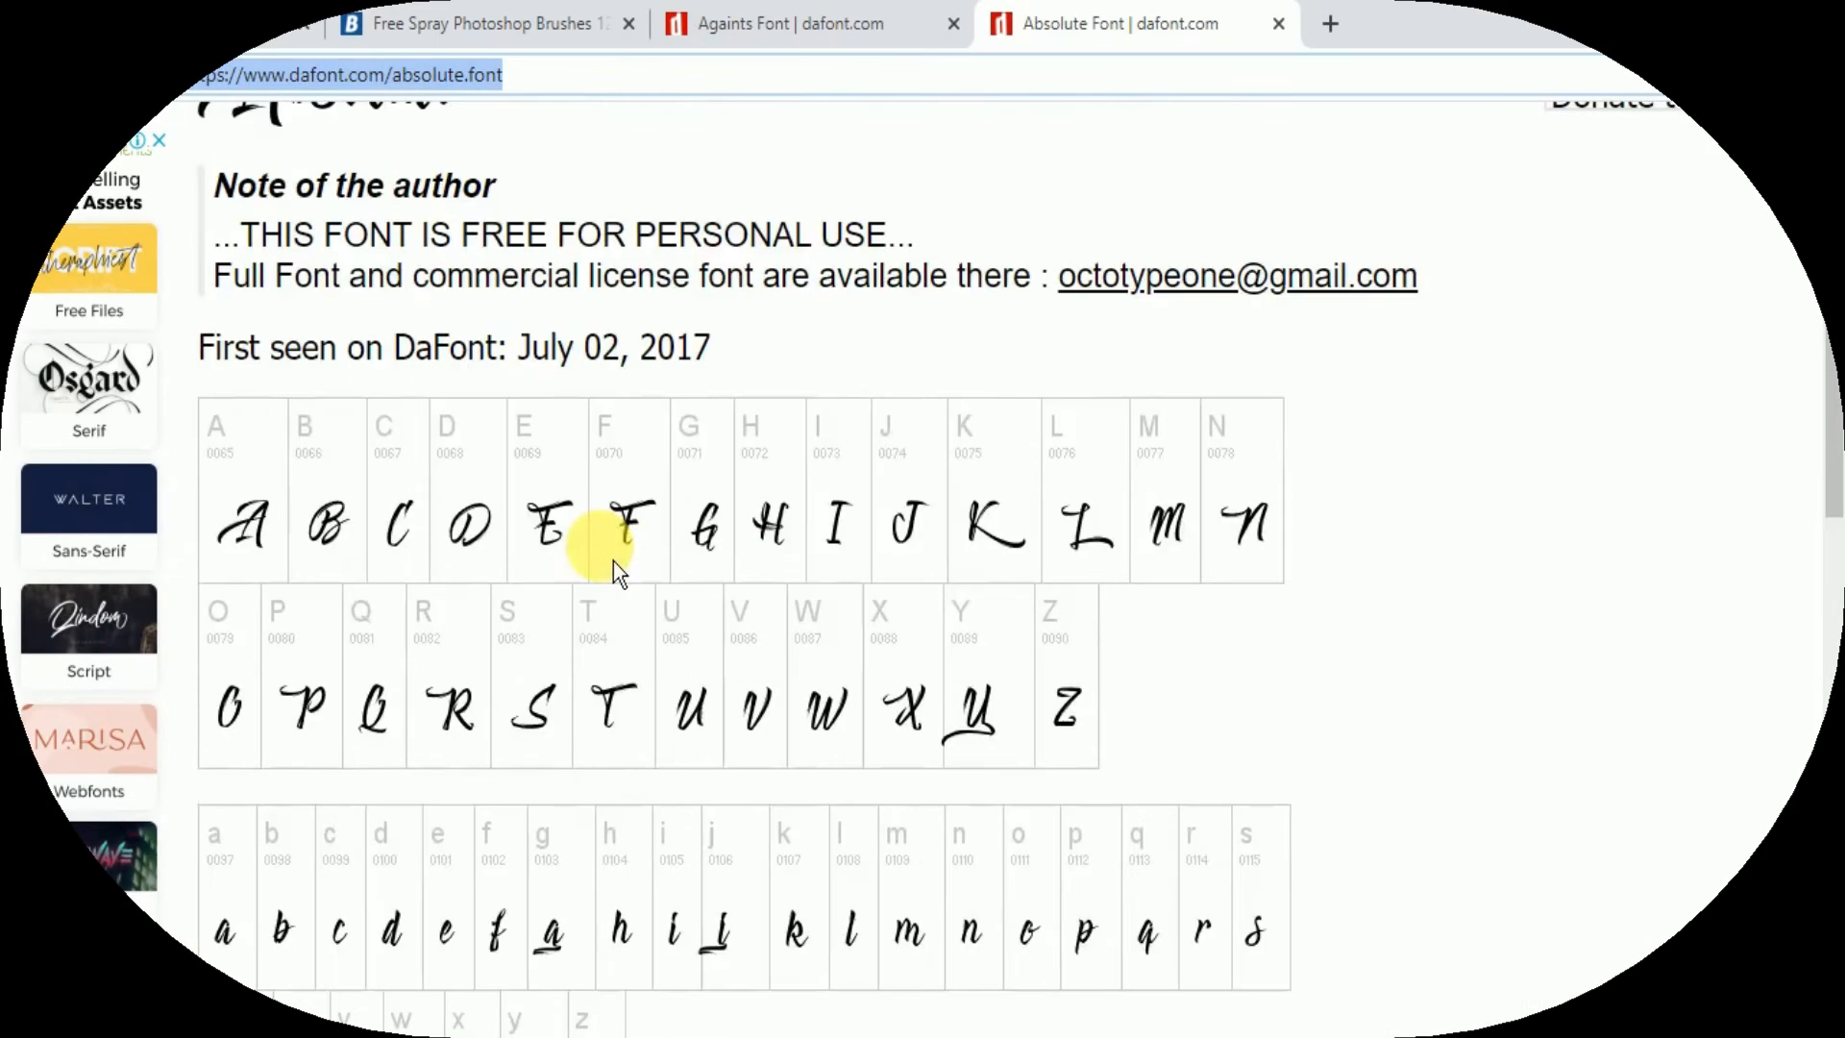
scroll(612, 567, "up", 5)
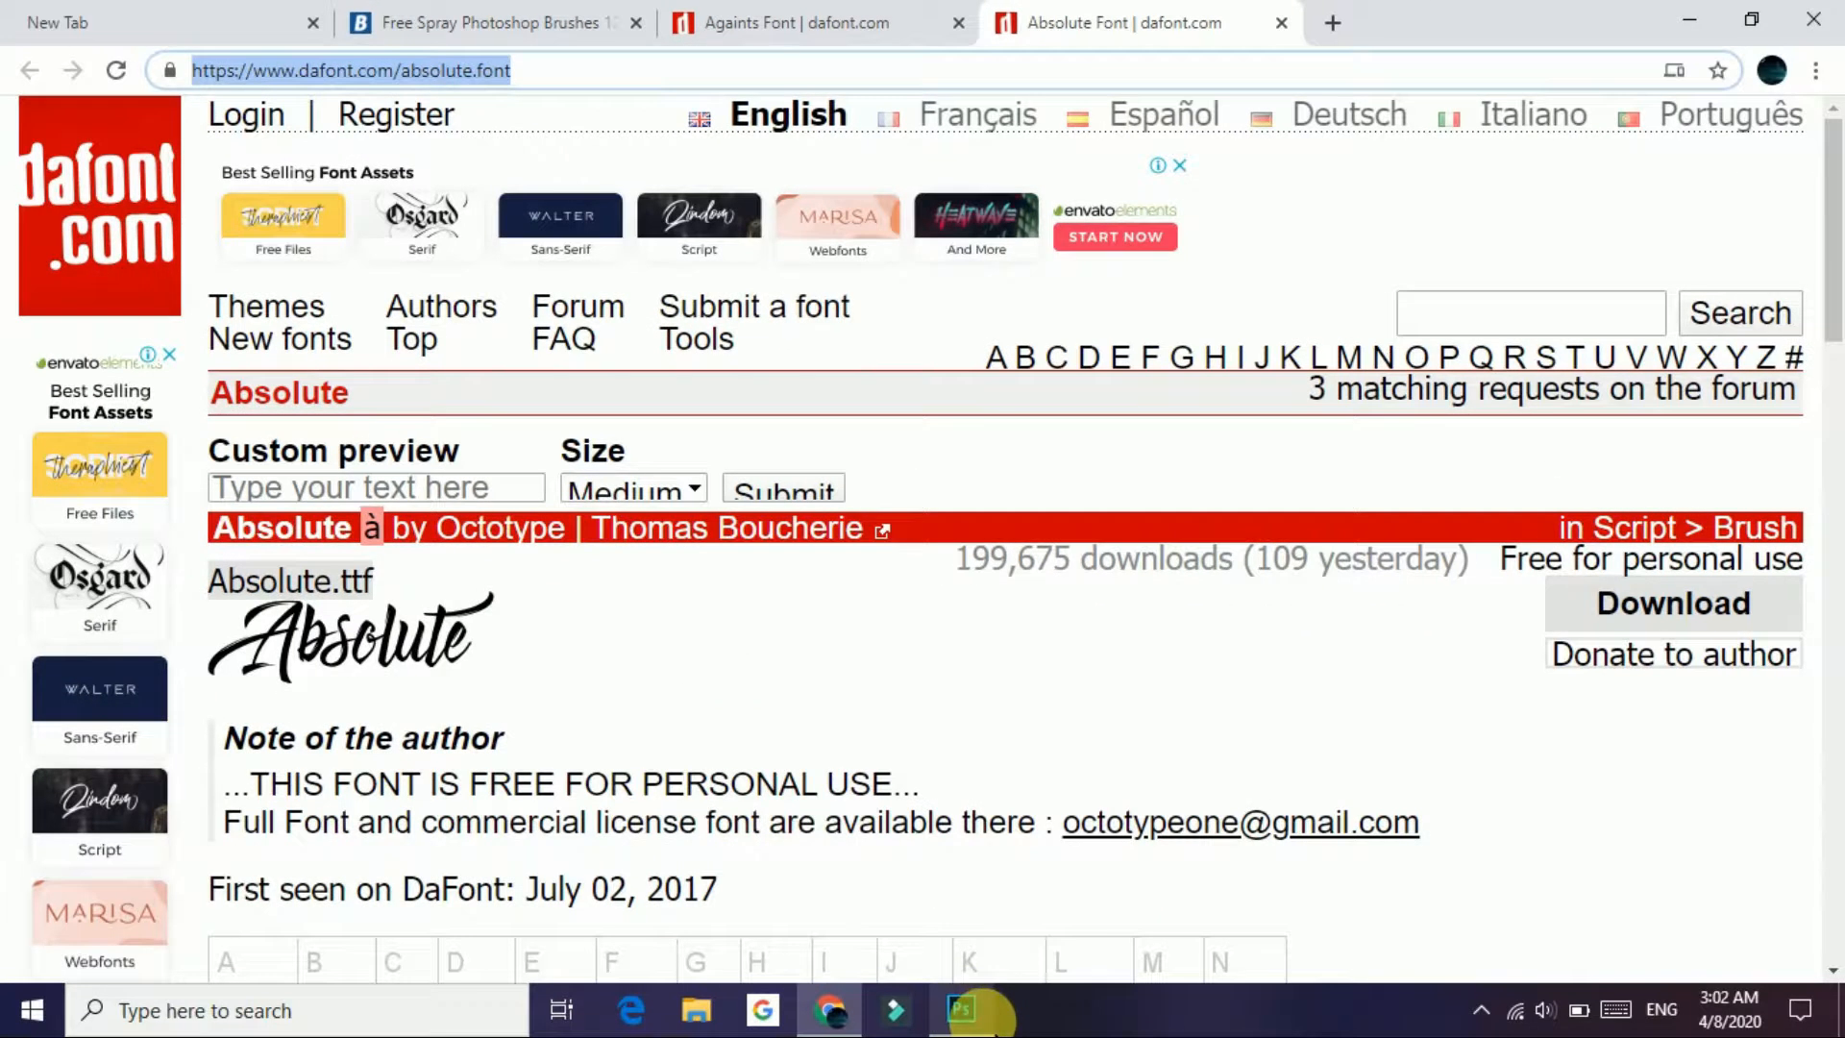
left_click(961, 1009)
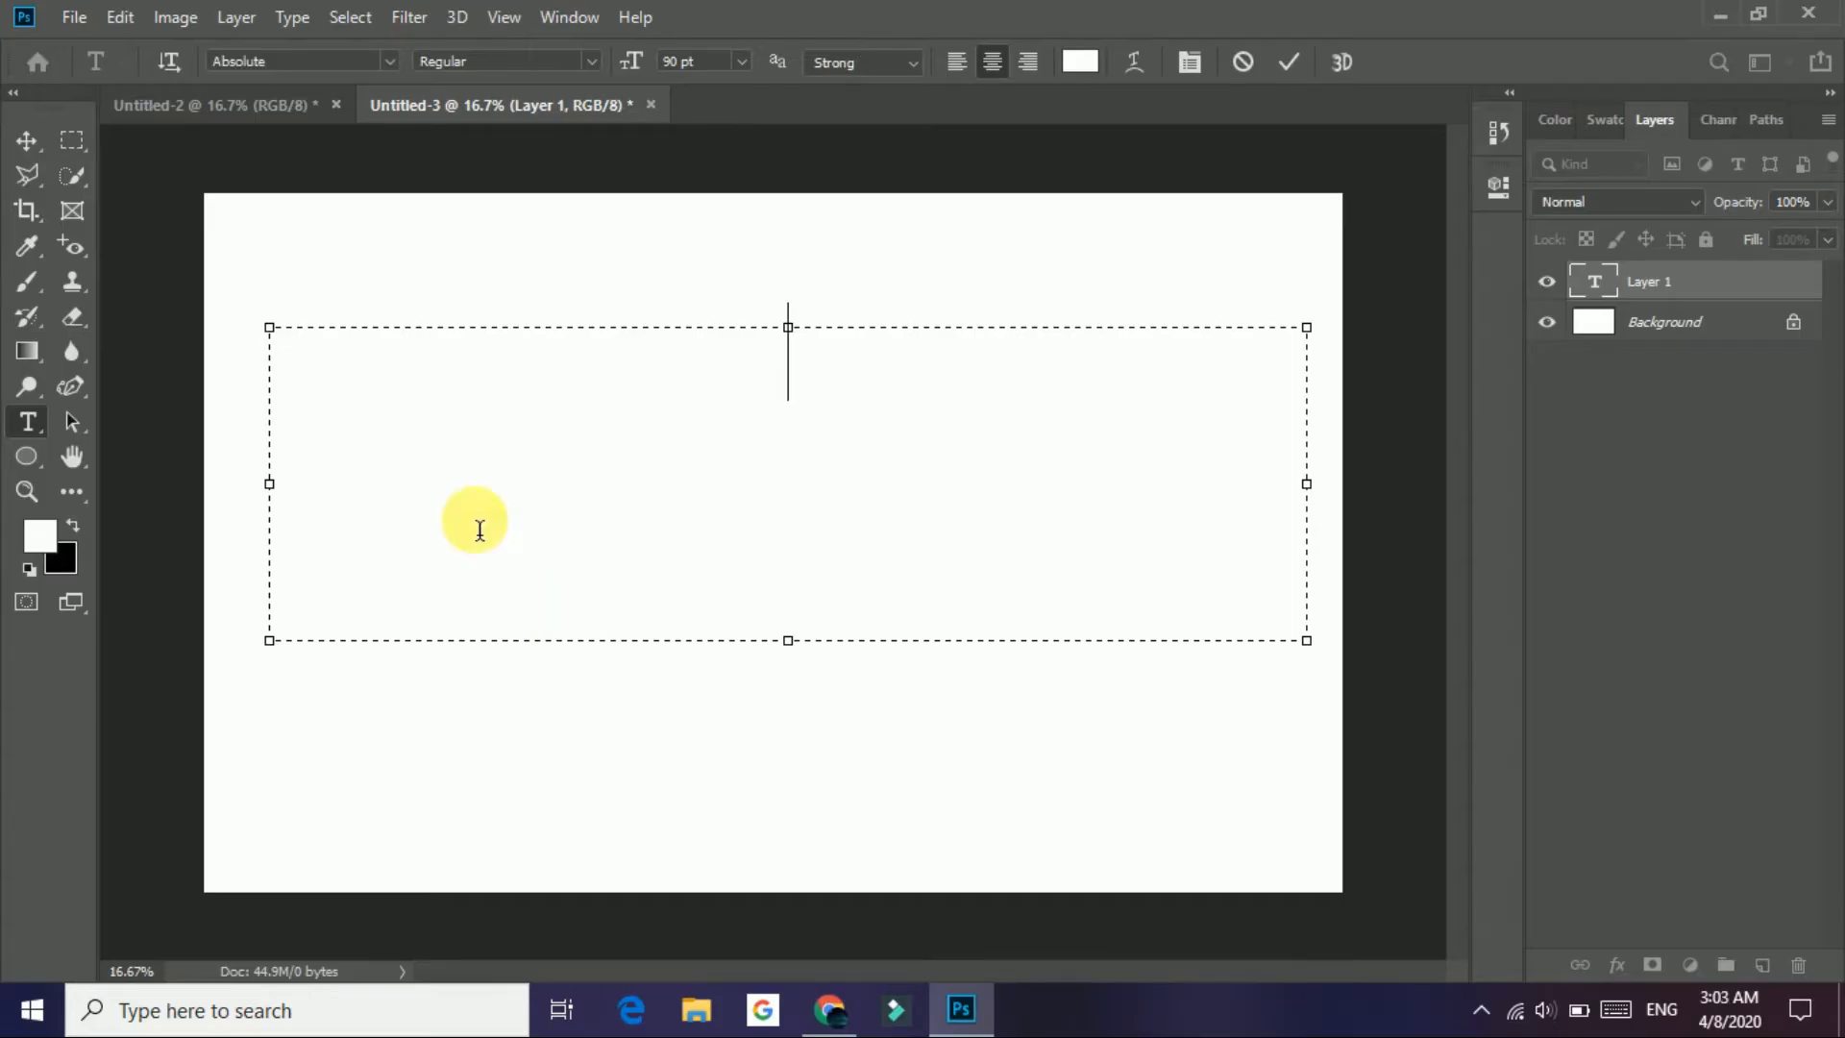
Step: Set the text color to black (000000) and enter "Inspiration" in the text box
left_click(1080, 60)
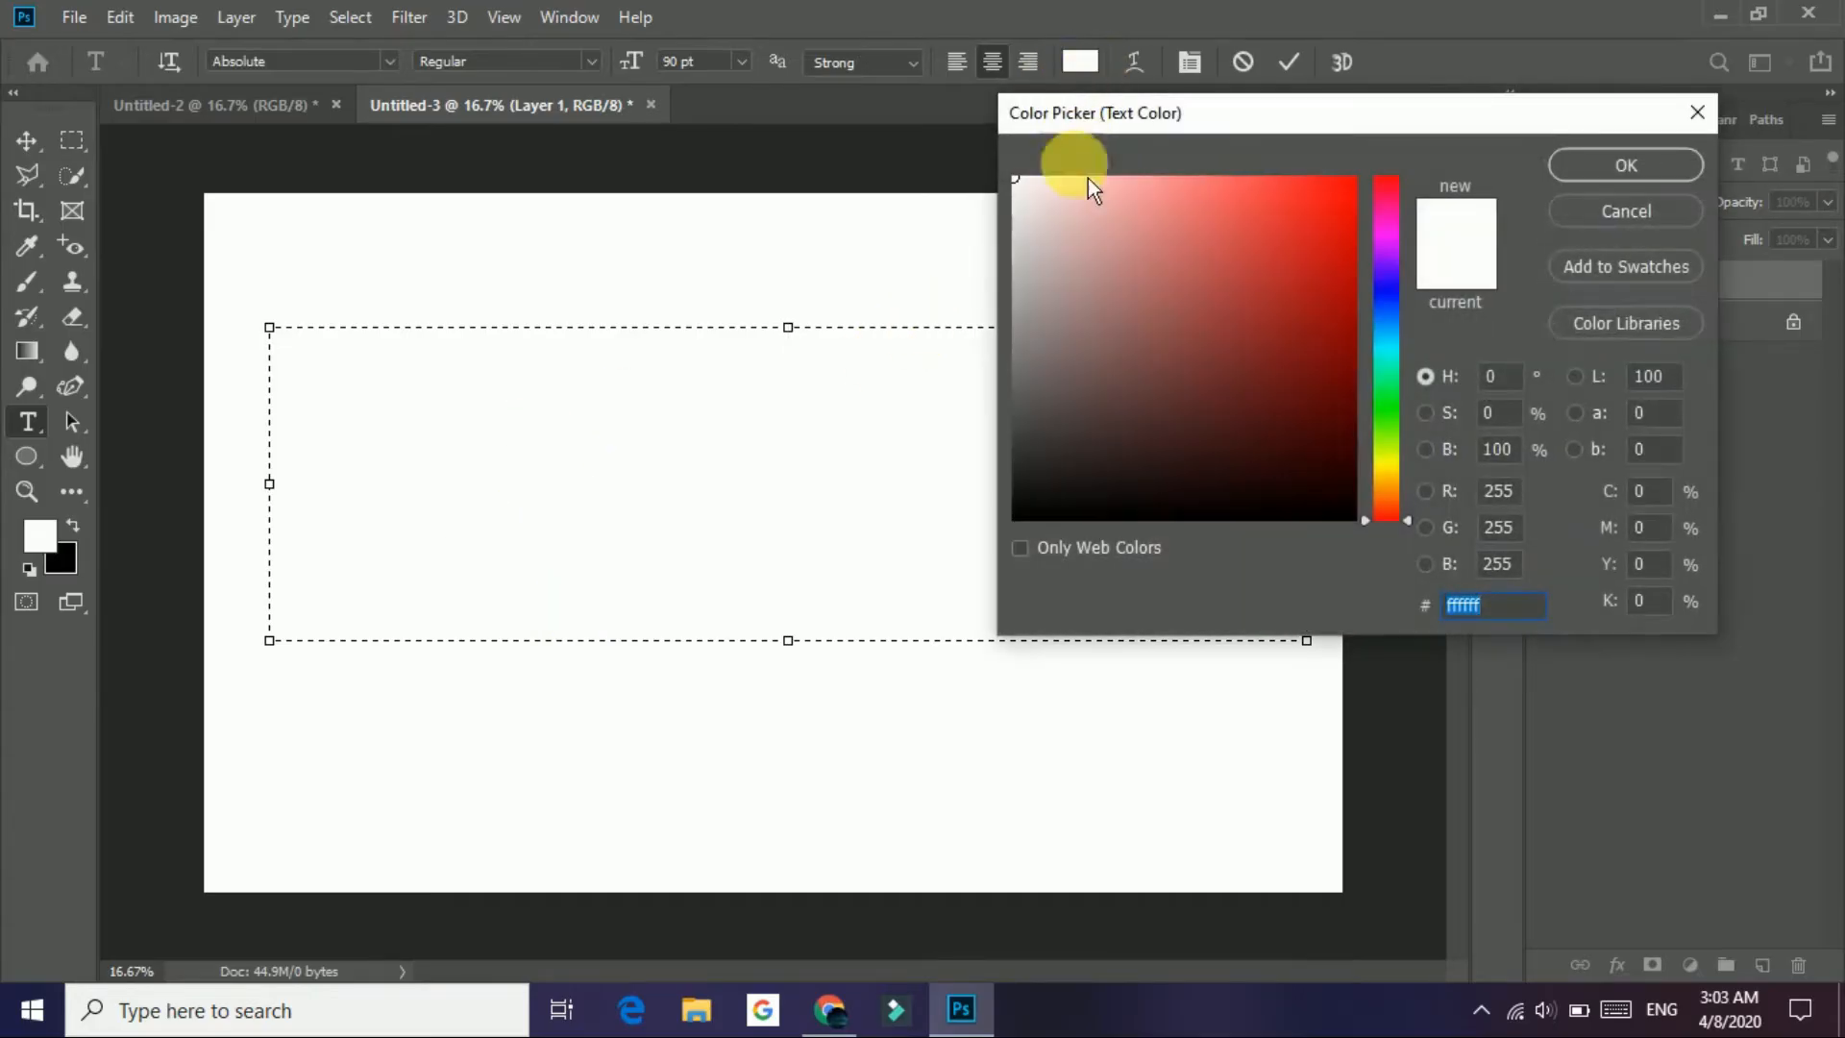
left_click(1014, 516)
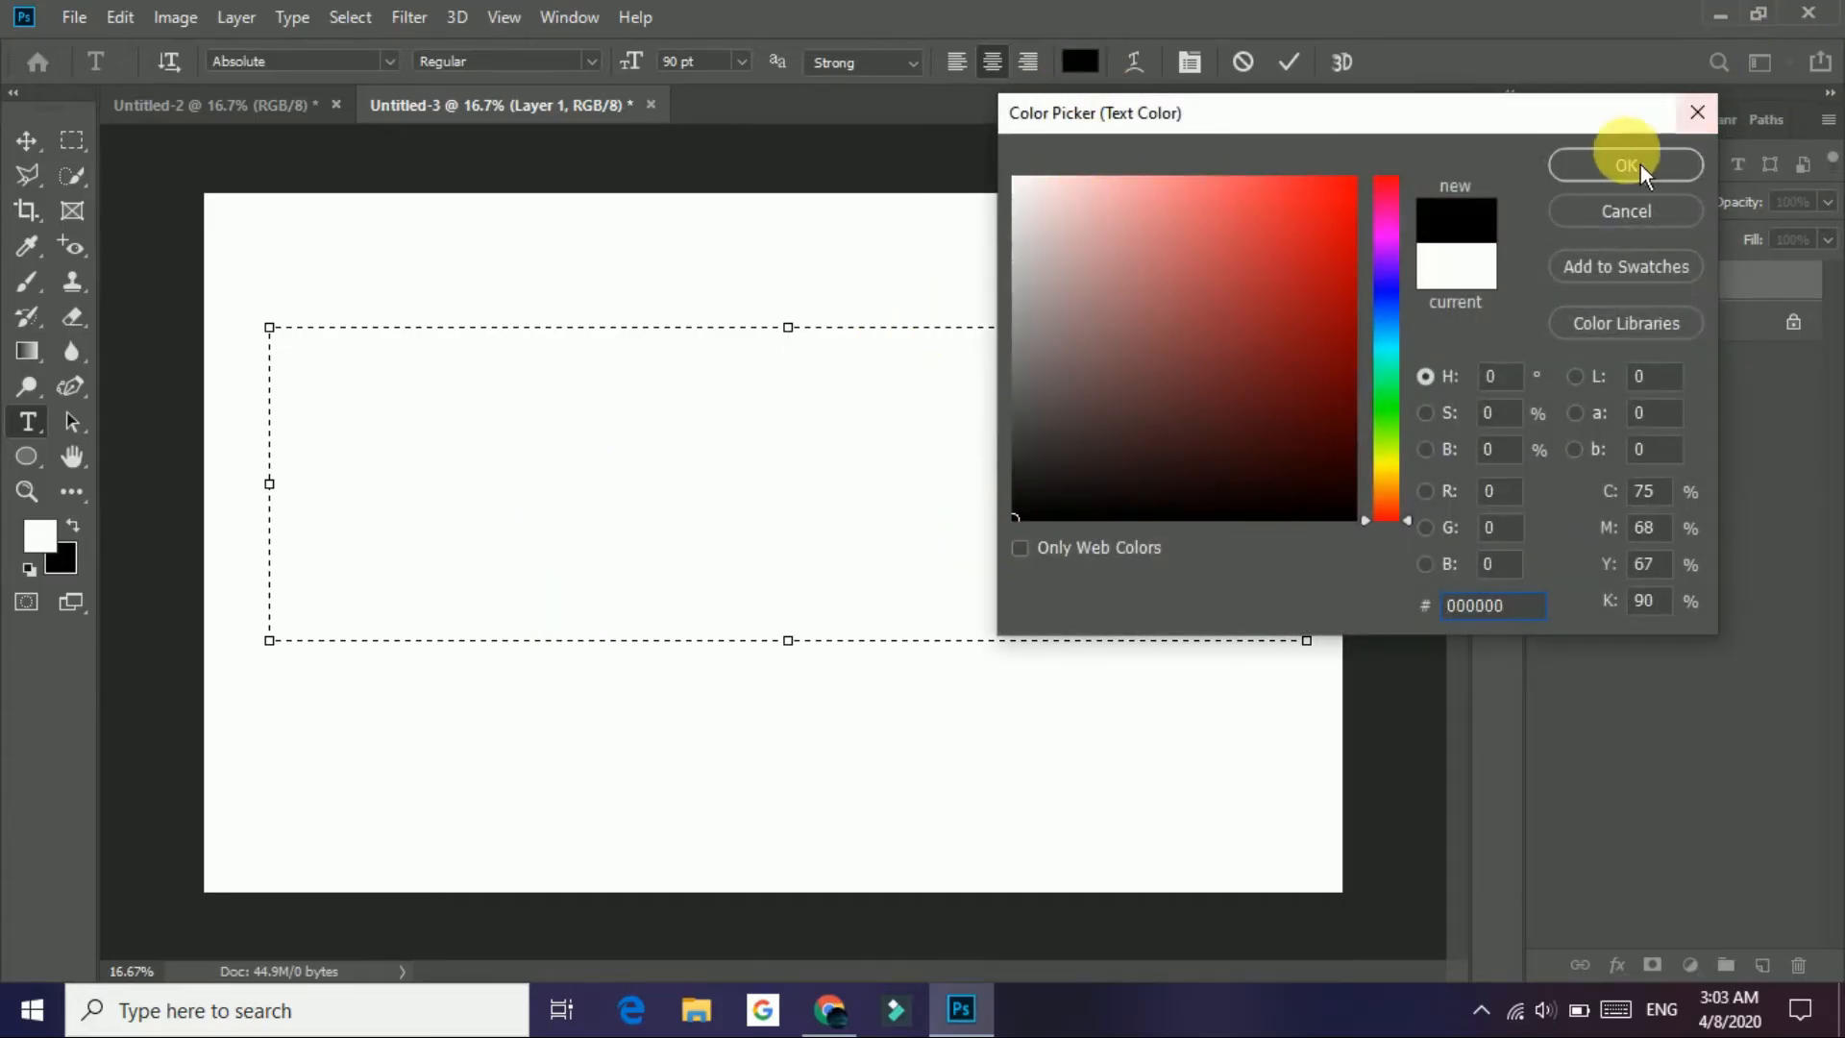
left_click(1576, 173)
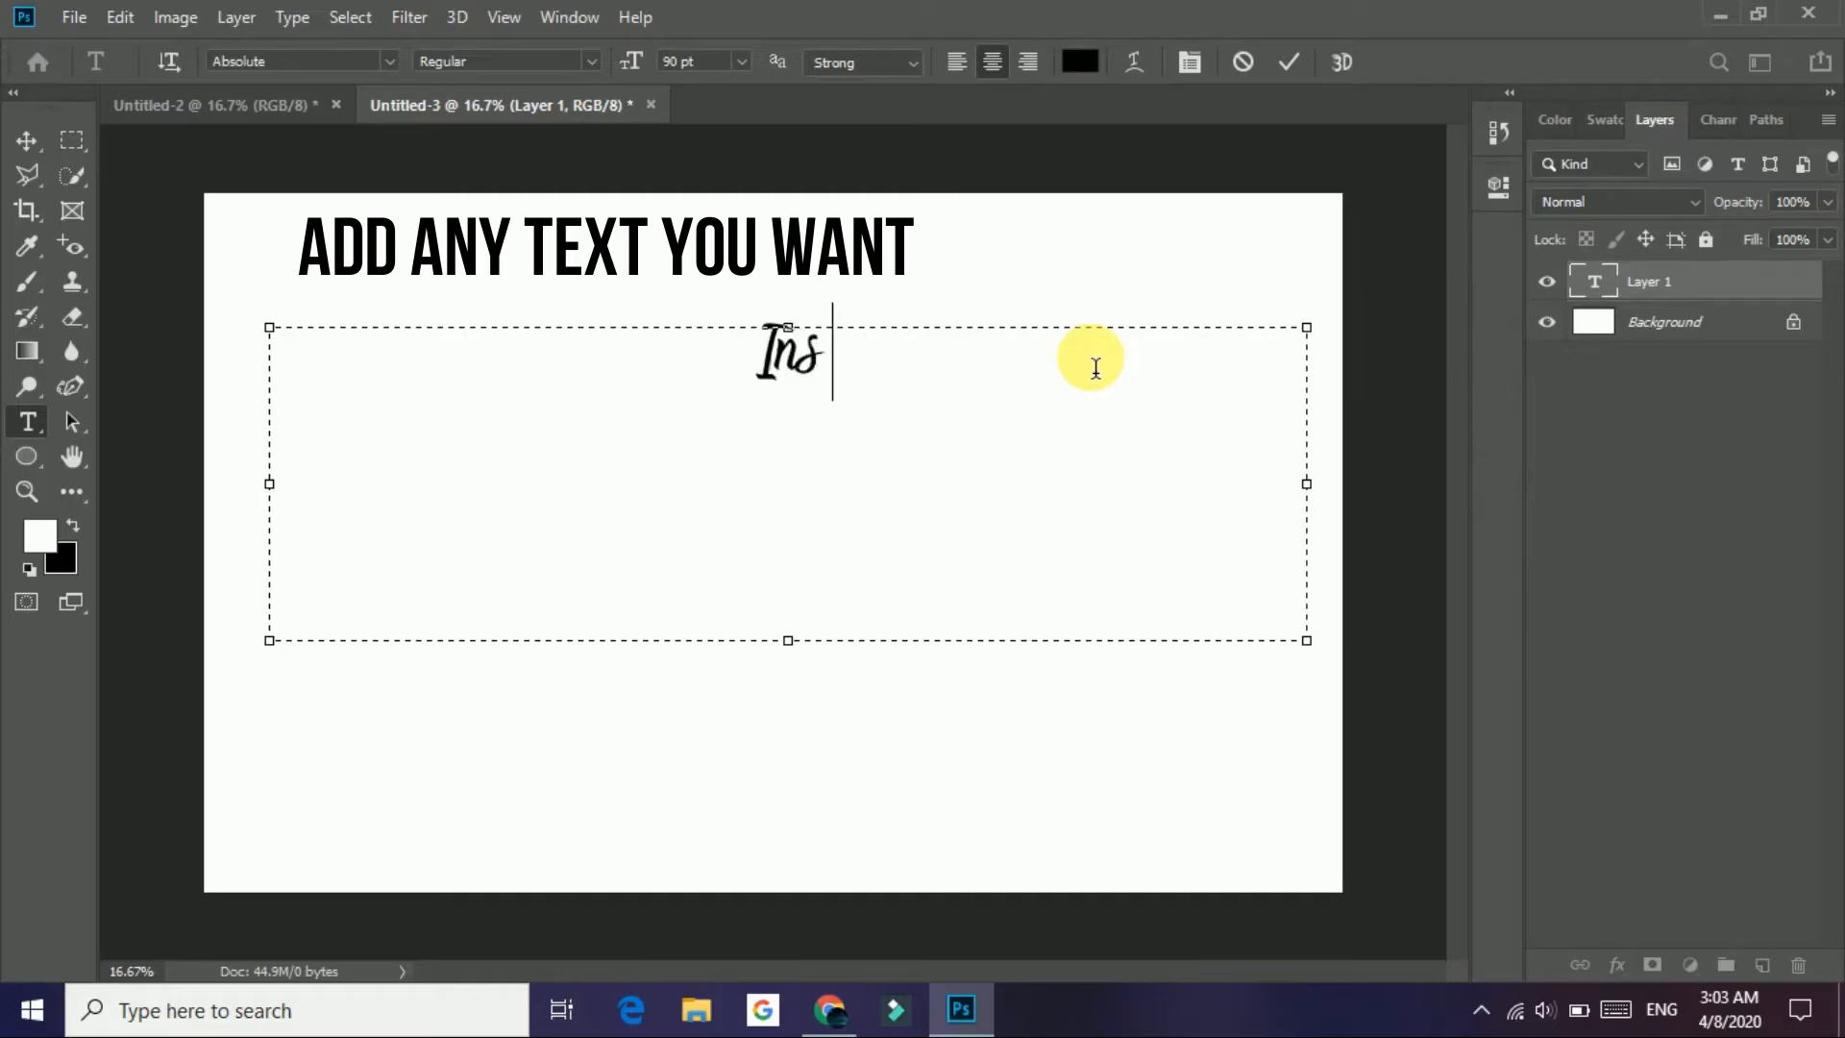
type("Inspiration")
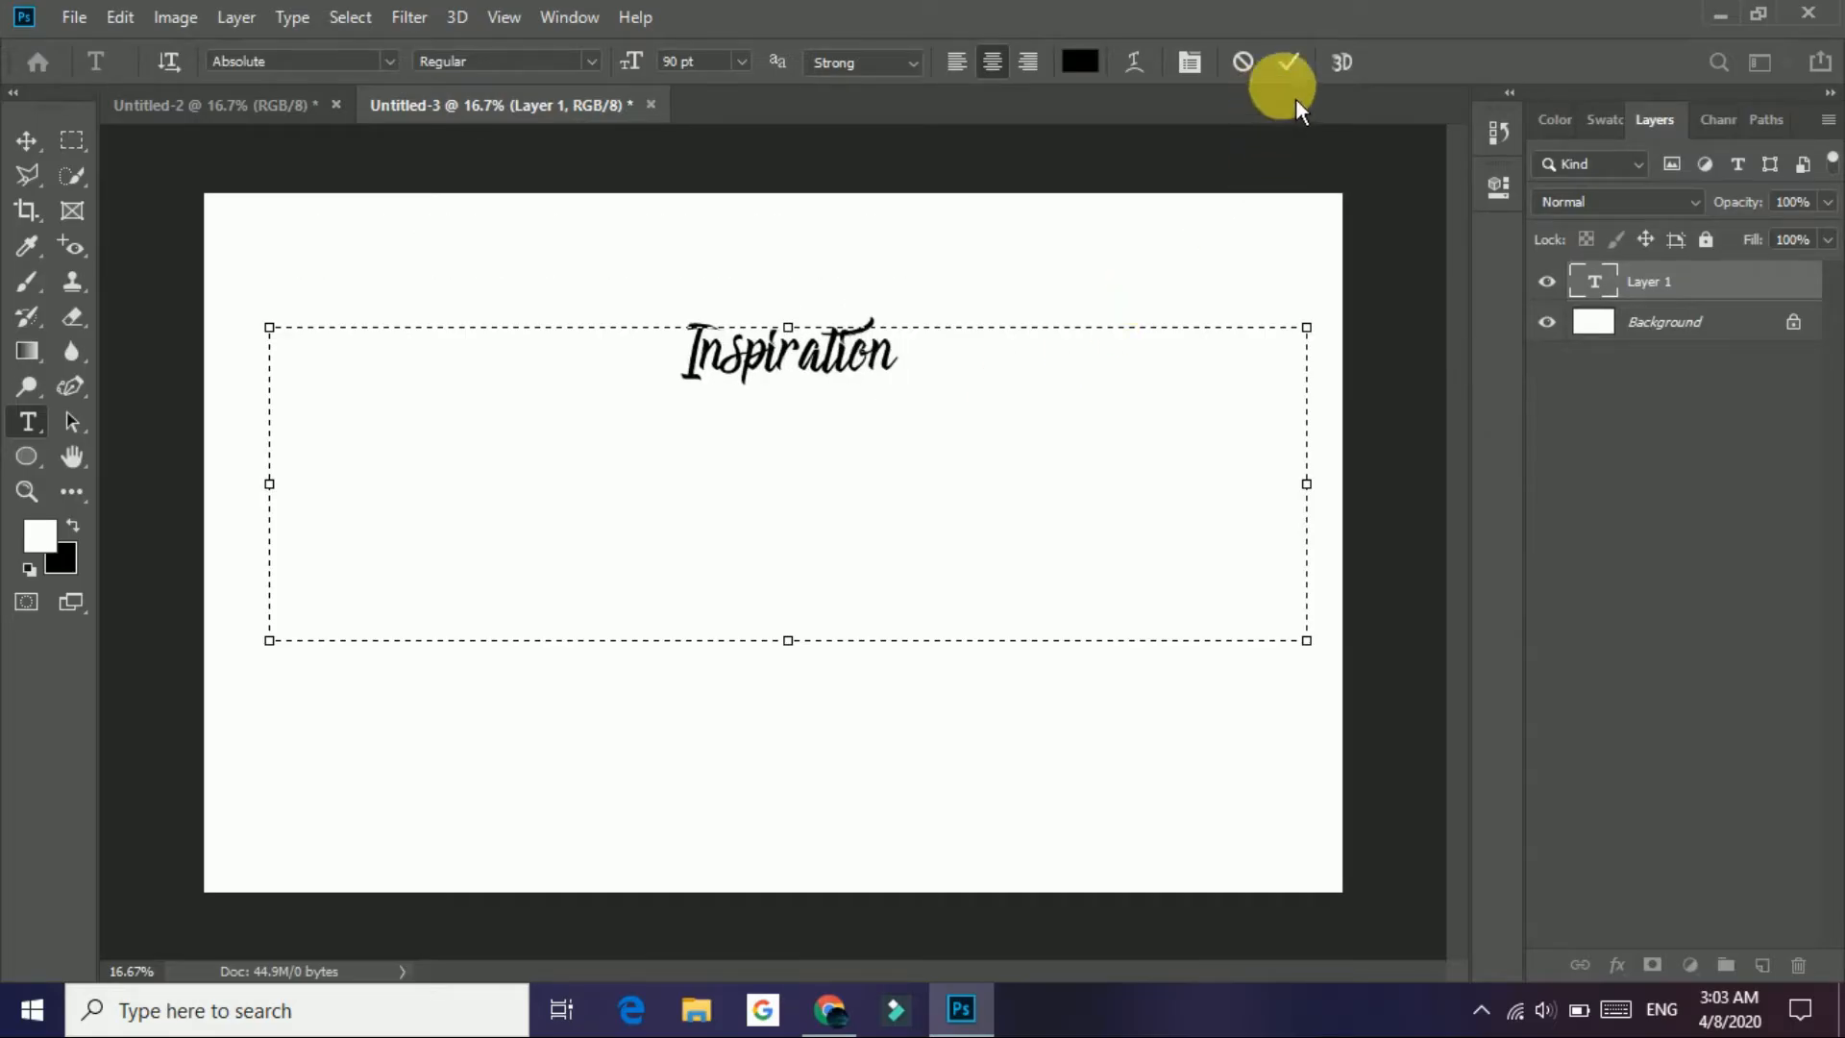
left_click(1299, 73)
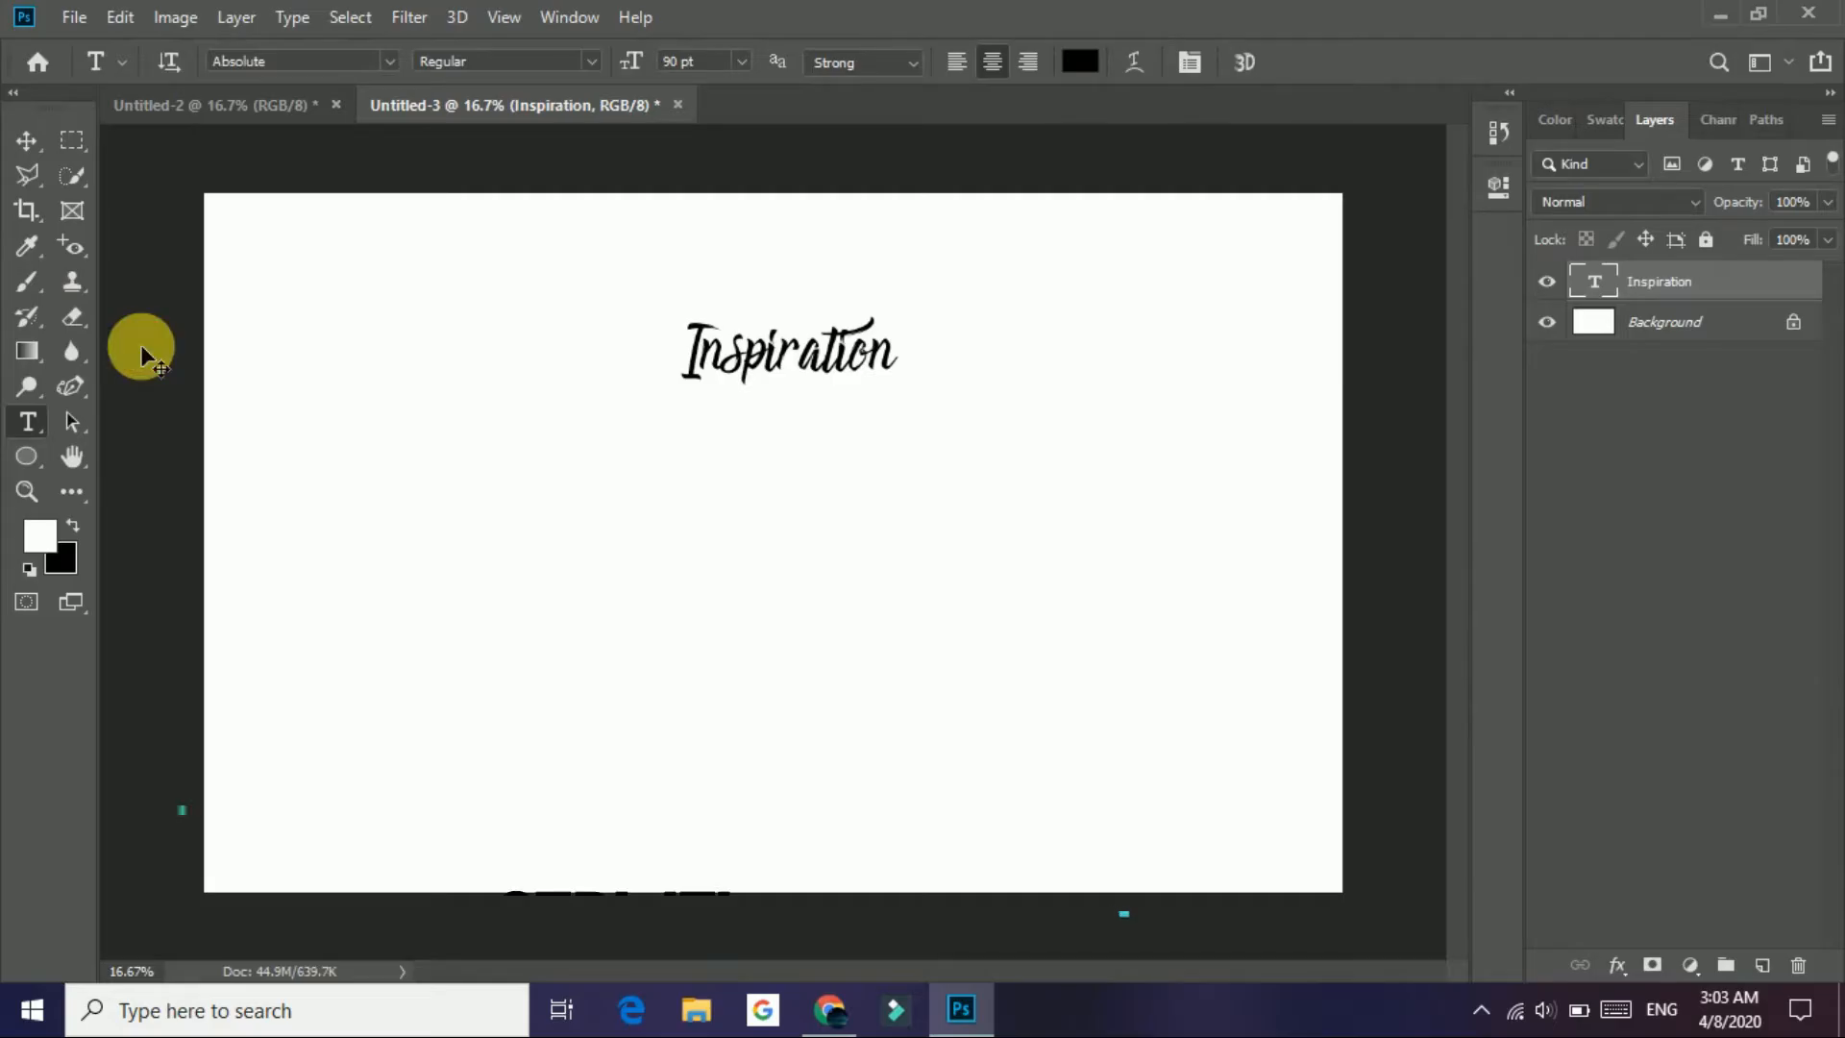
key("ctrl+t")
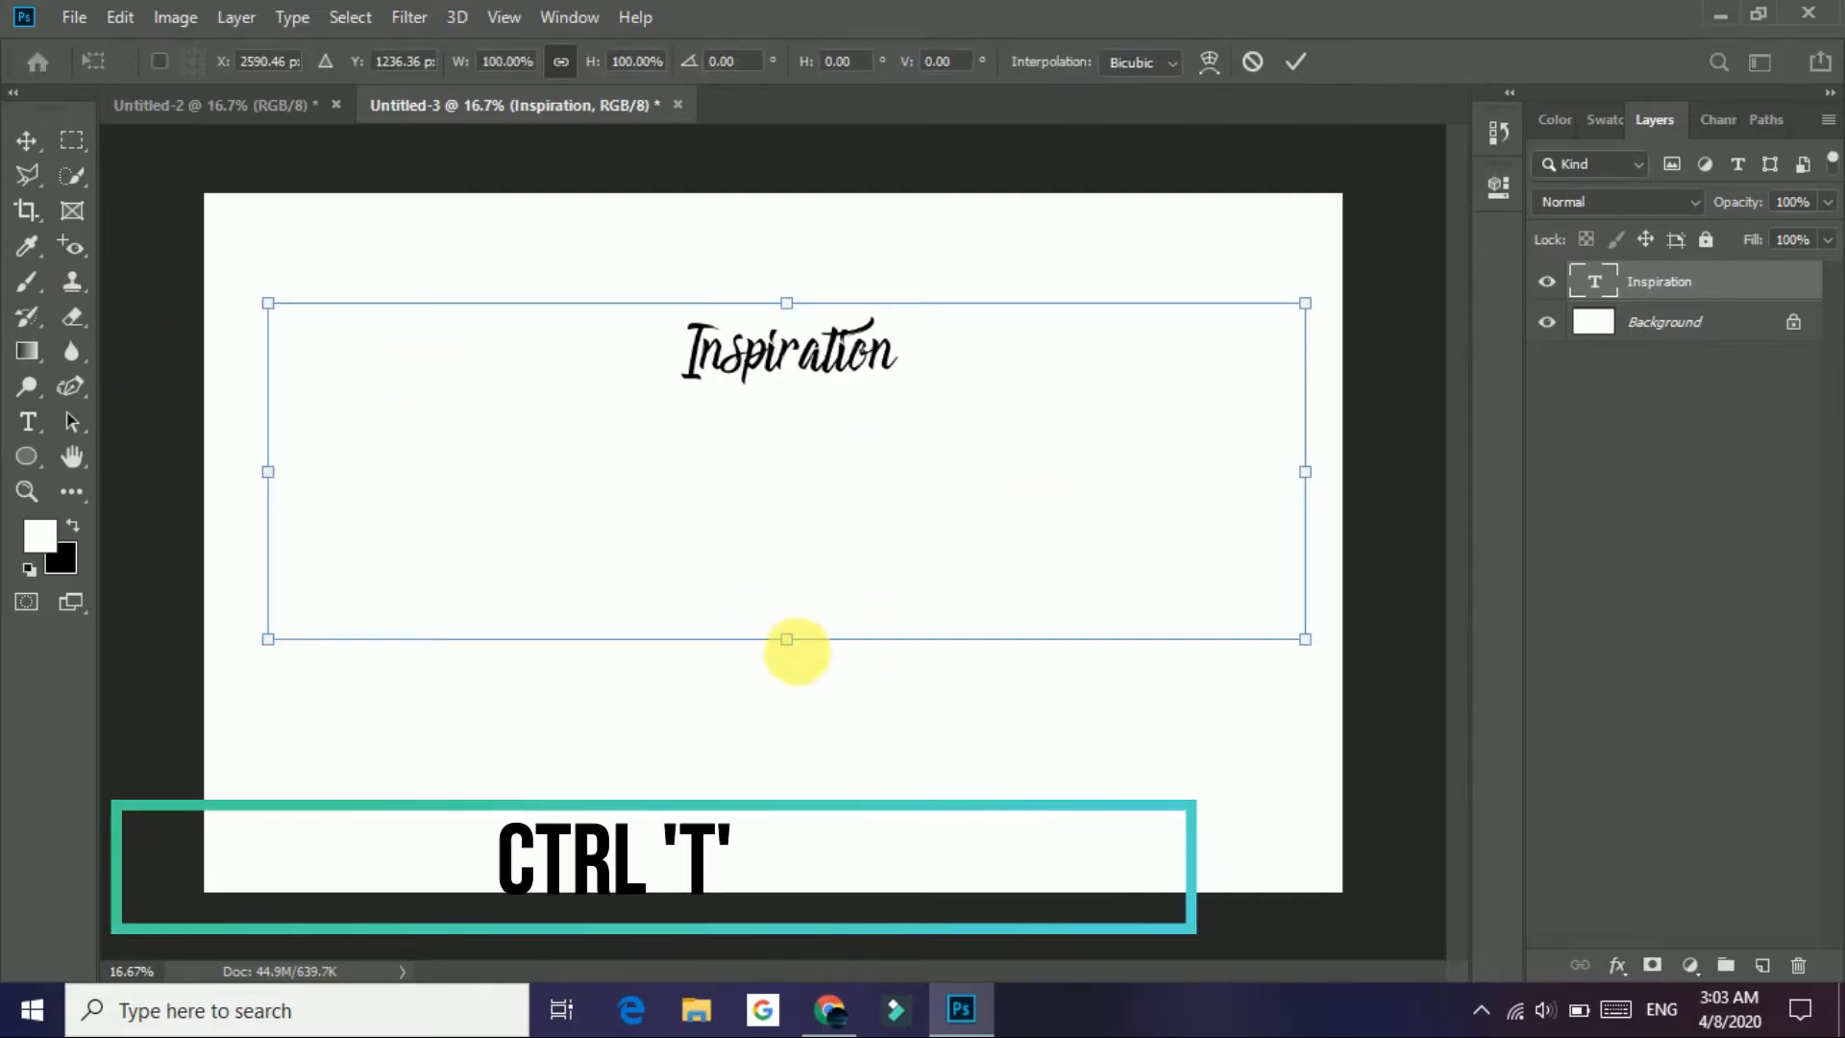
left_click_drag(786, 639, 711, 462)
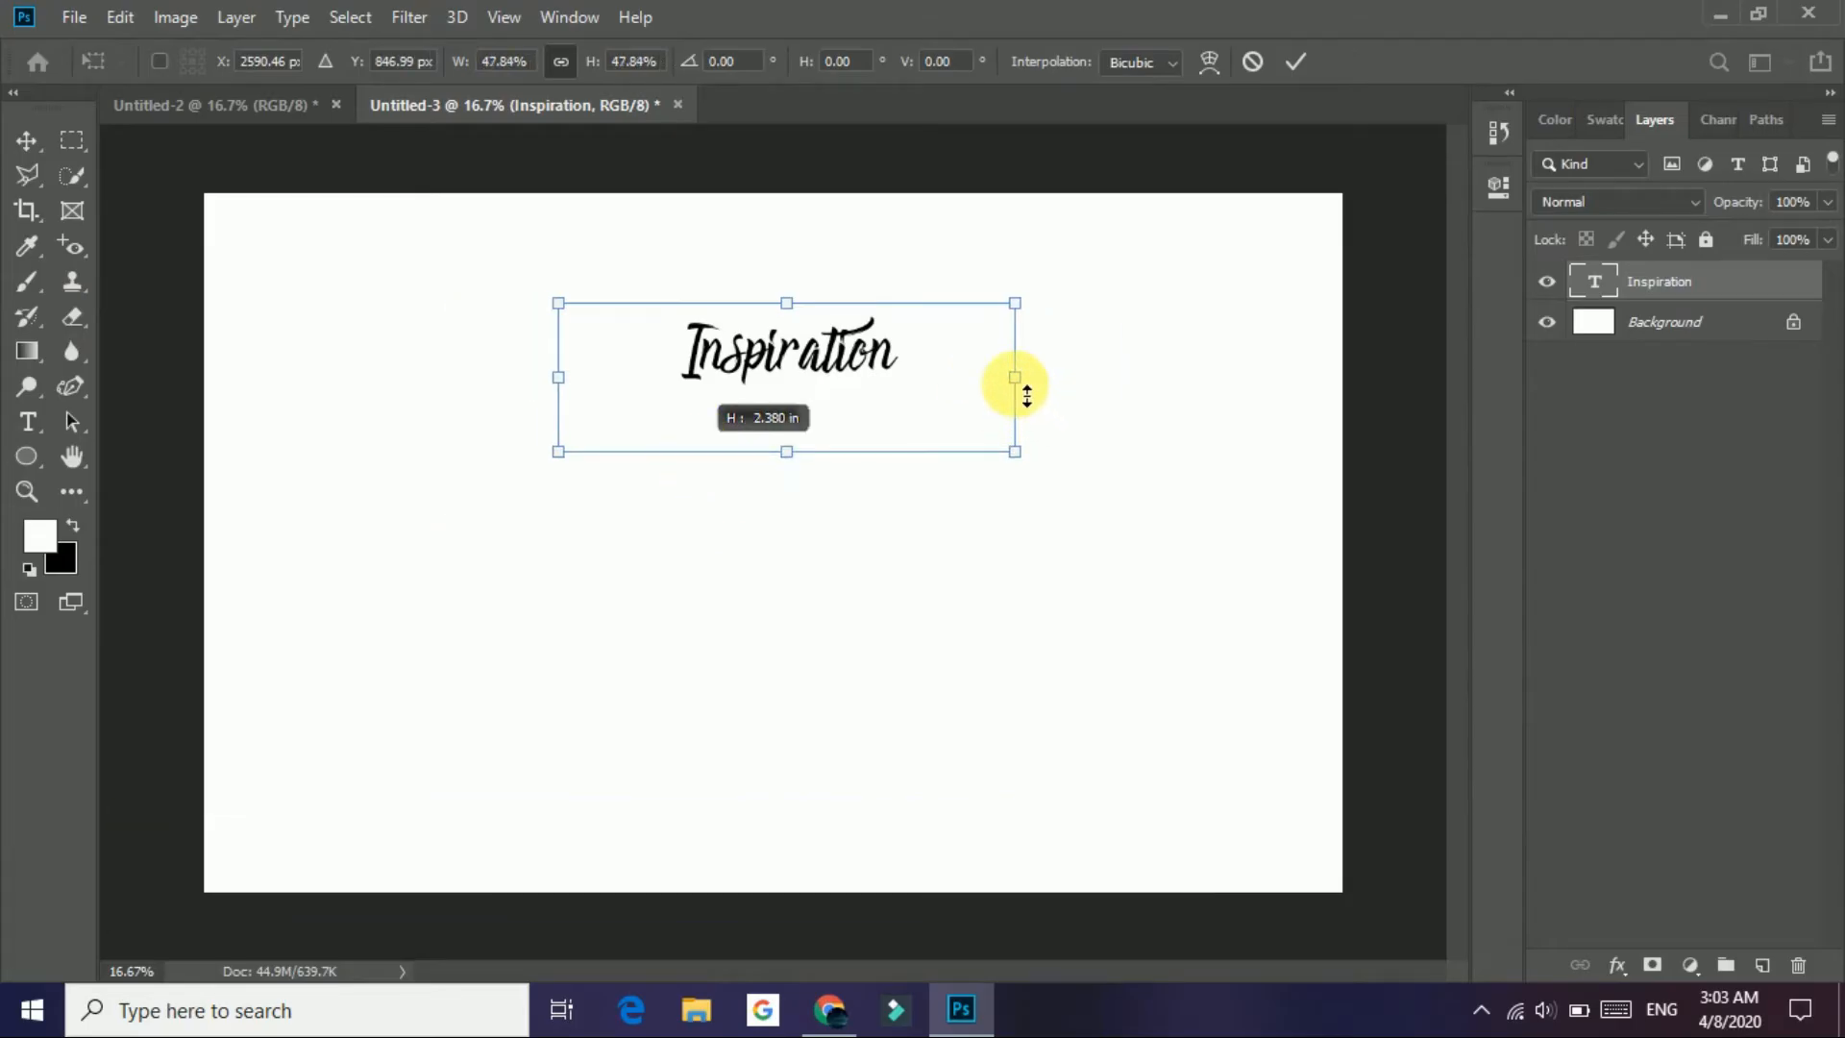
left_click_drag(809, 480, 812, 535)
mouse_move(845, 391)
left_mouse_down()
mouse_move(787, 490)
mouse_move(835, 358)
left_mouse_up()
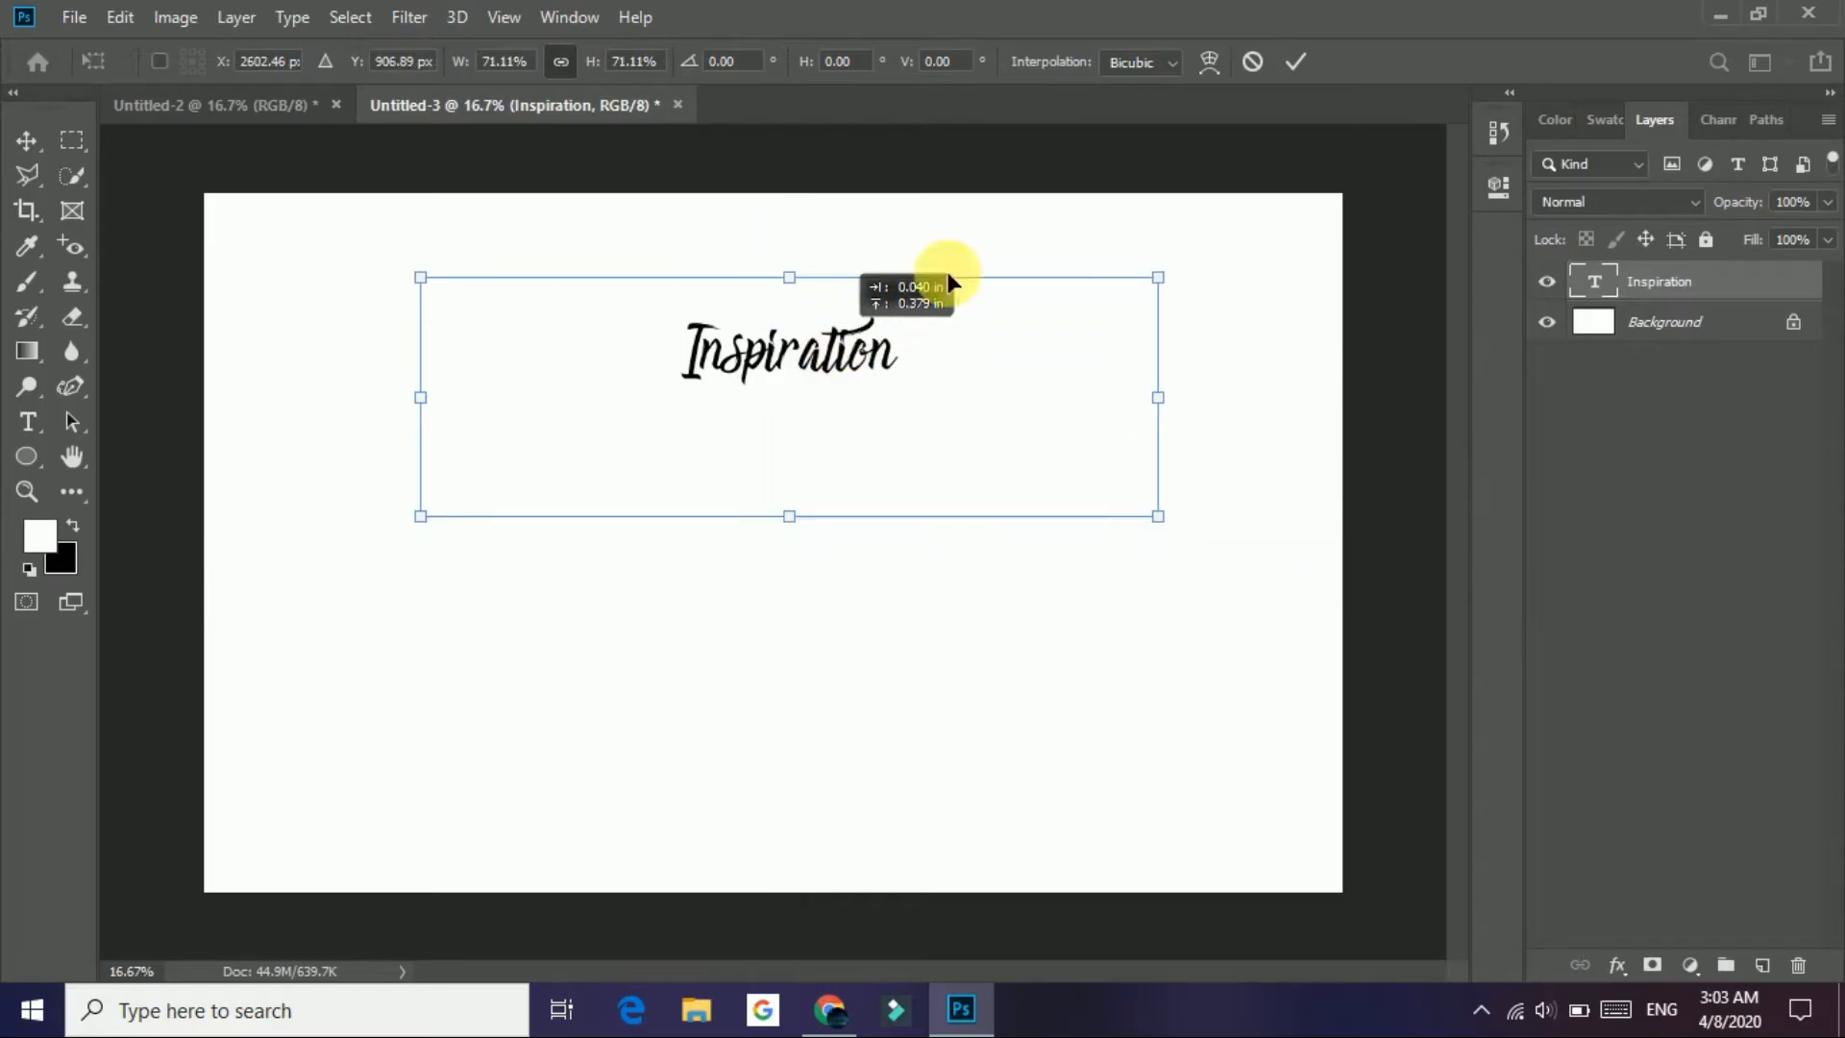
left_click(1252, 64)
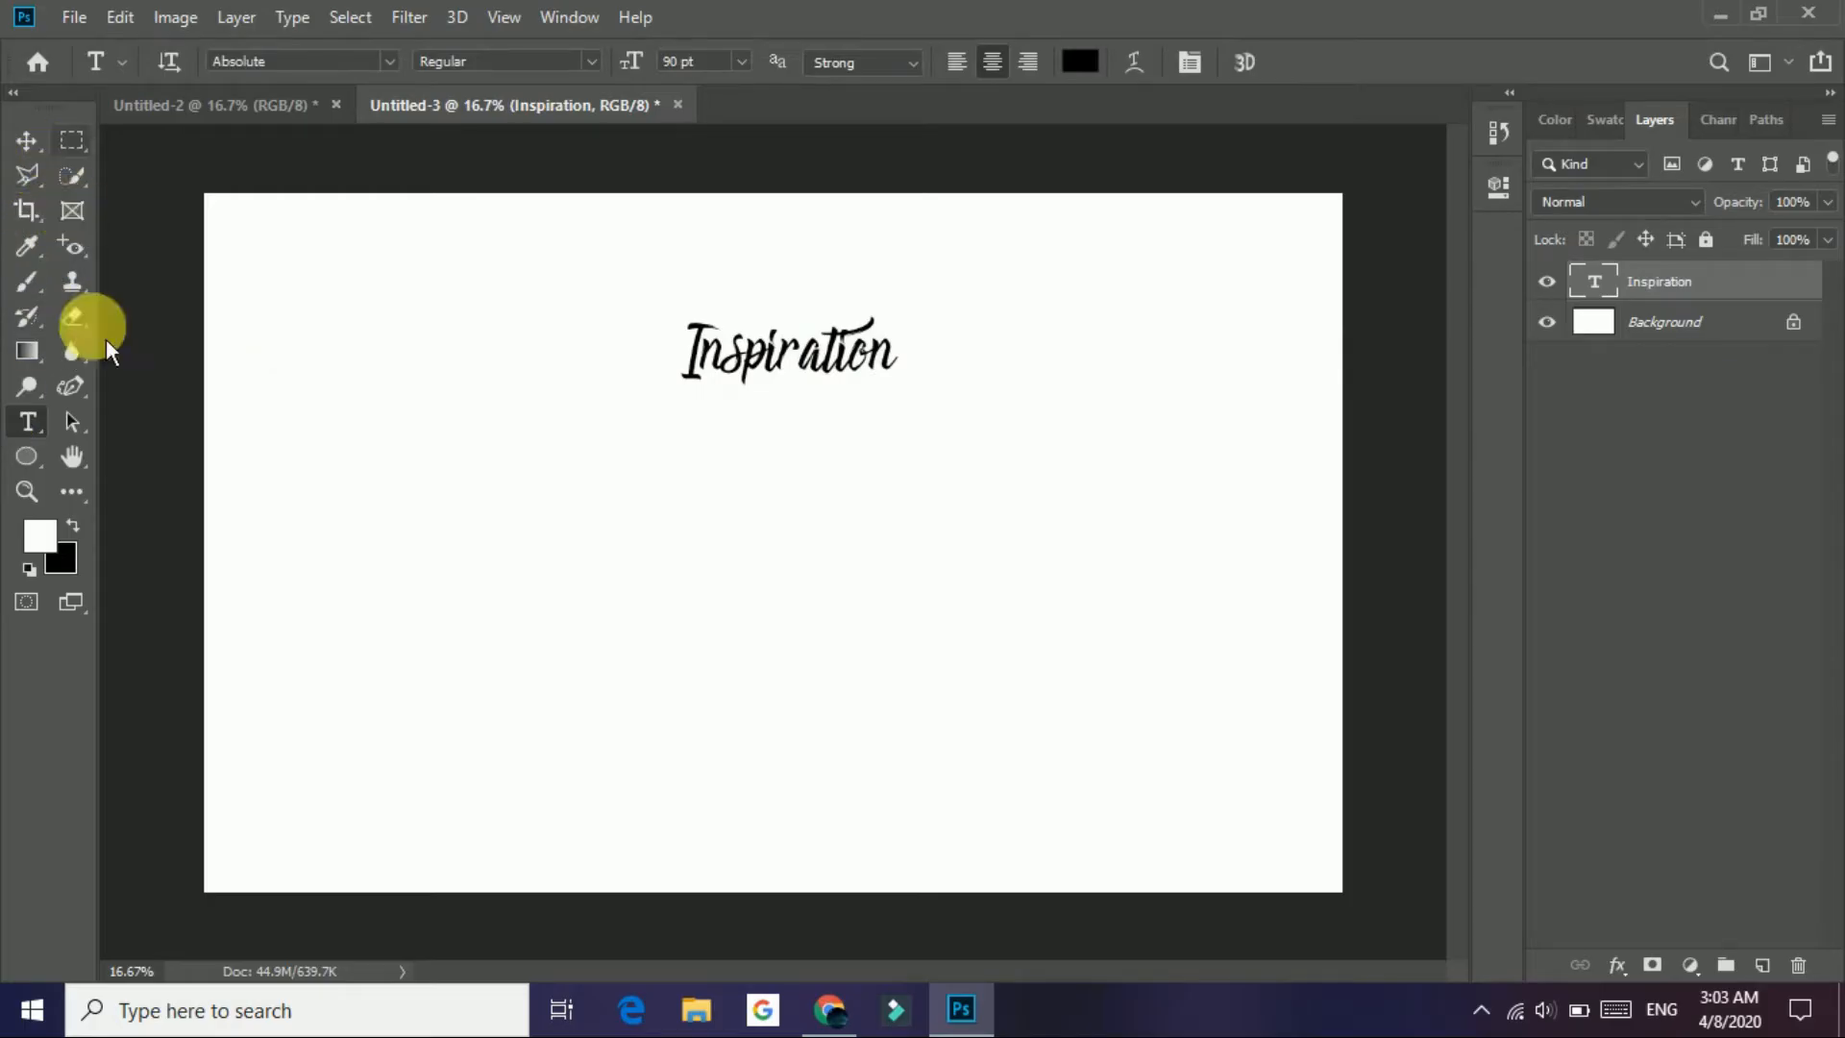
key("ctrl+t")
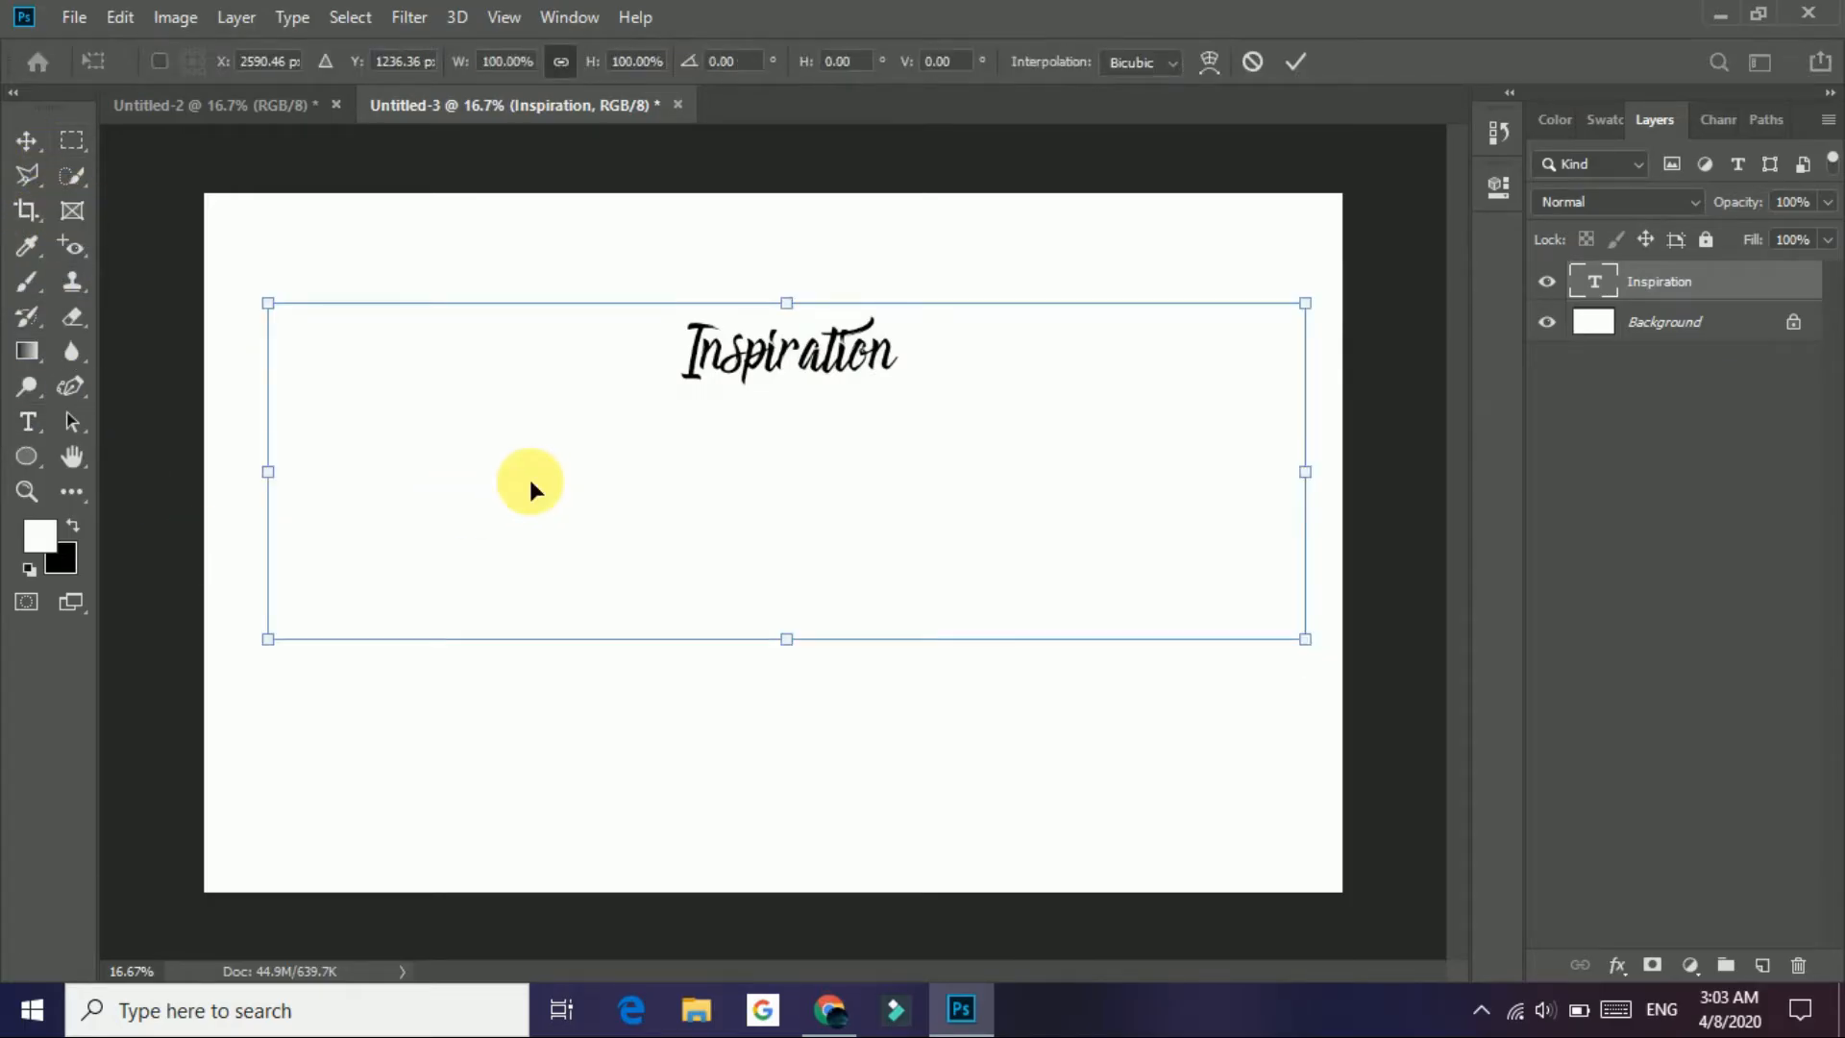
left_click_drag(815, 663, 823, 532)
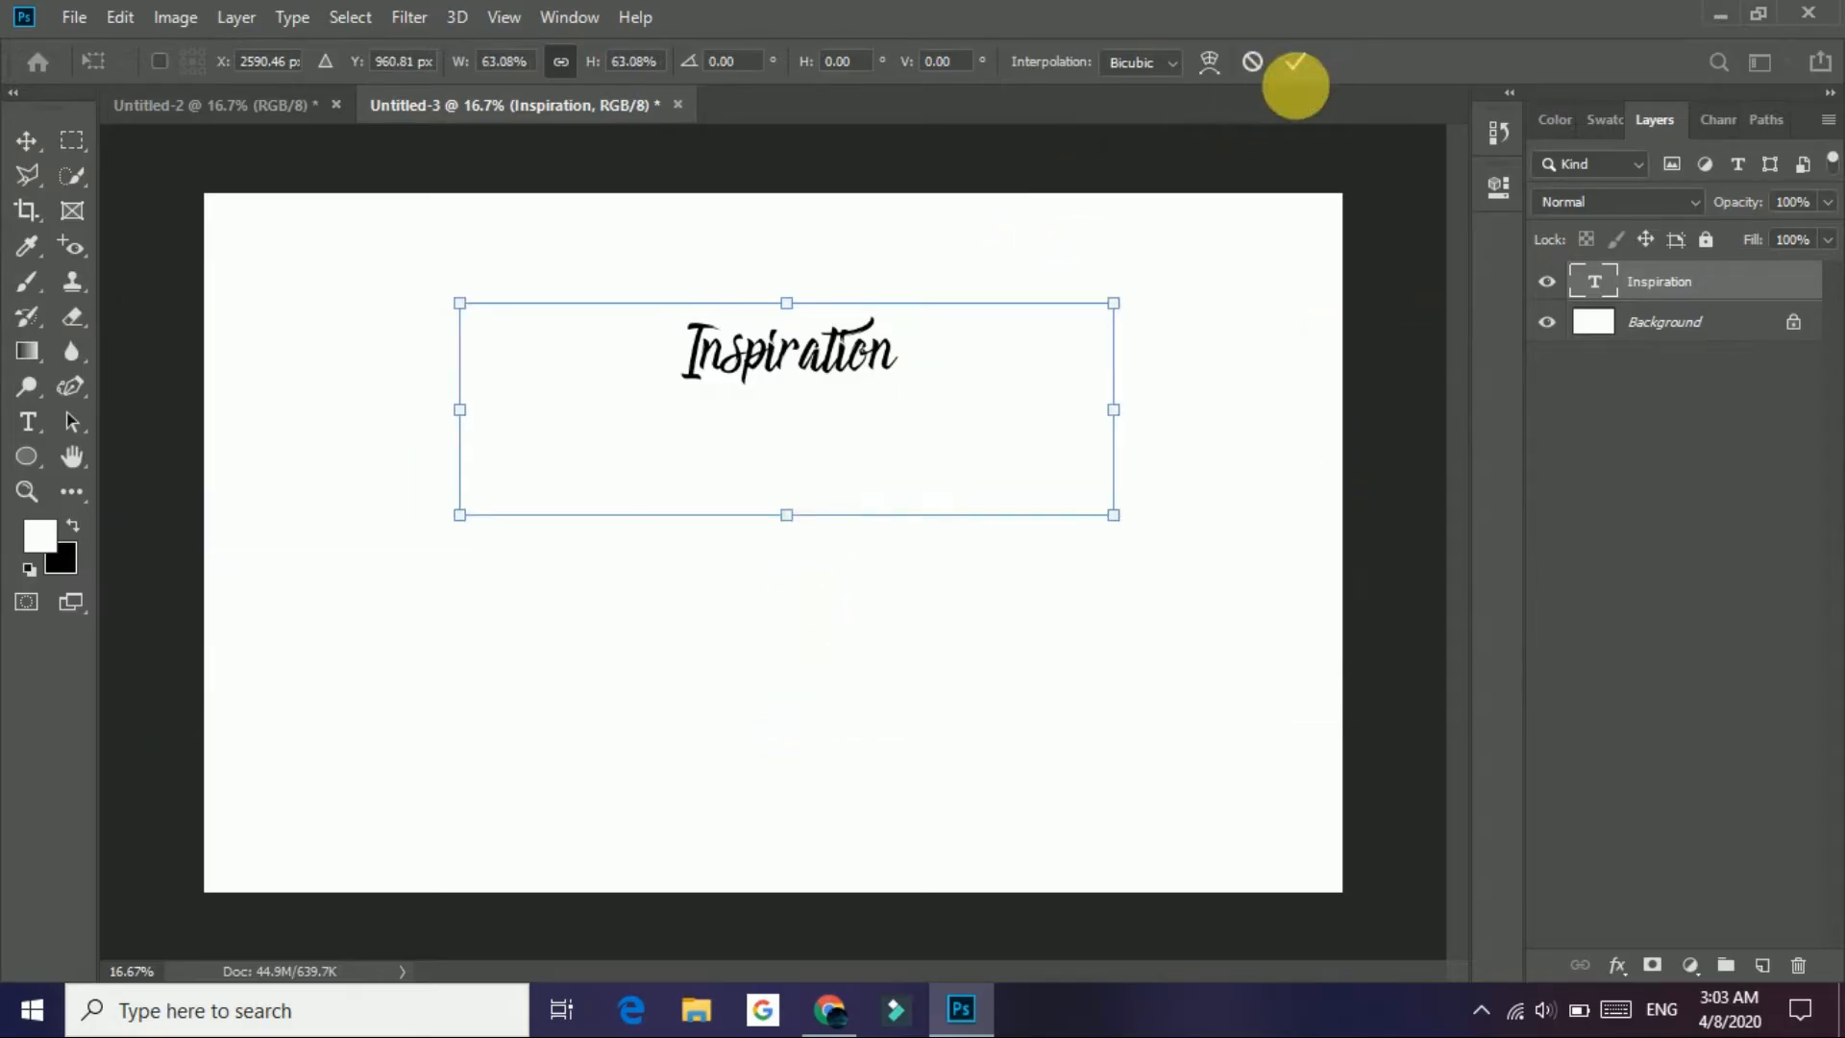
left_click(1251, 61)
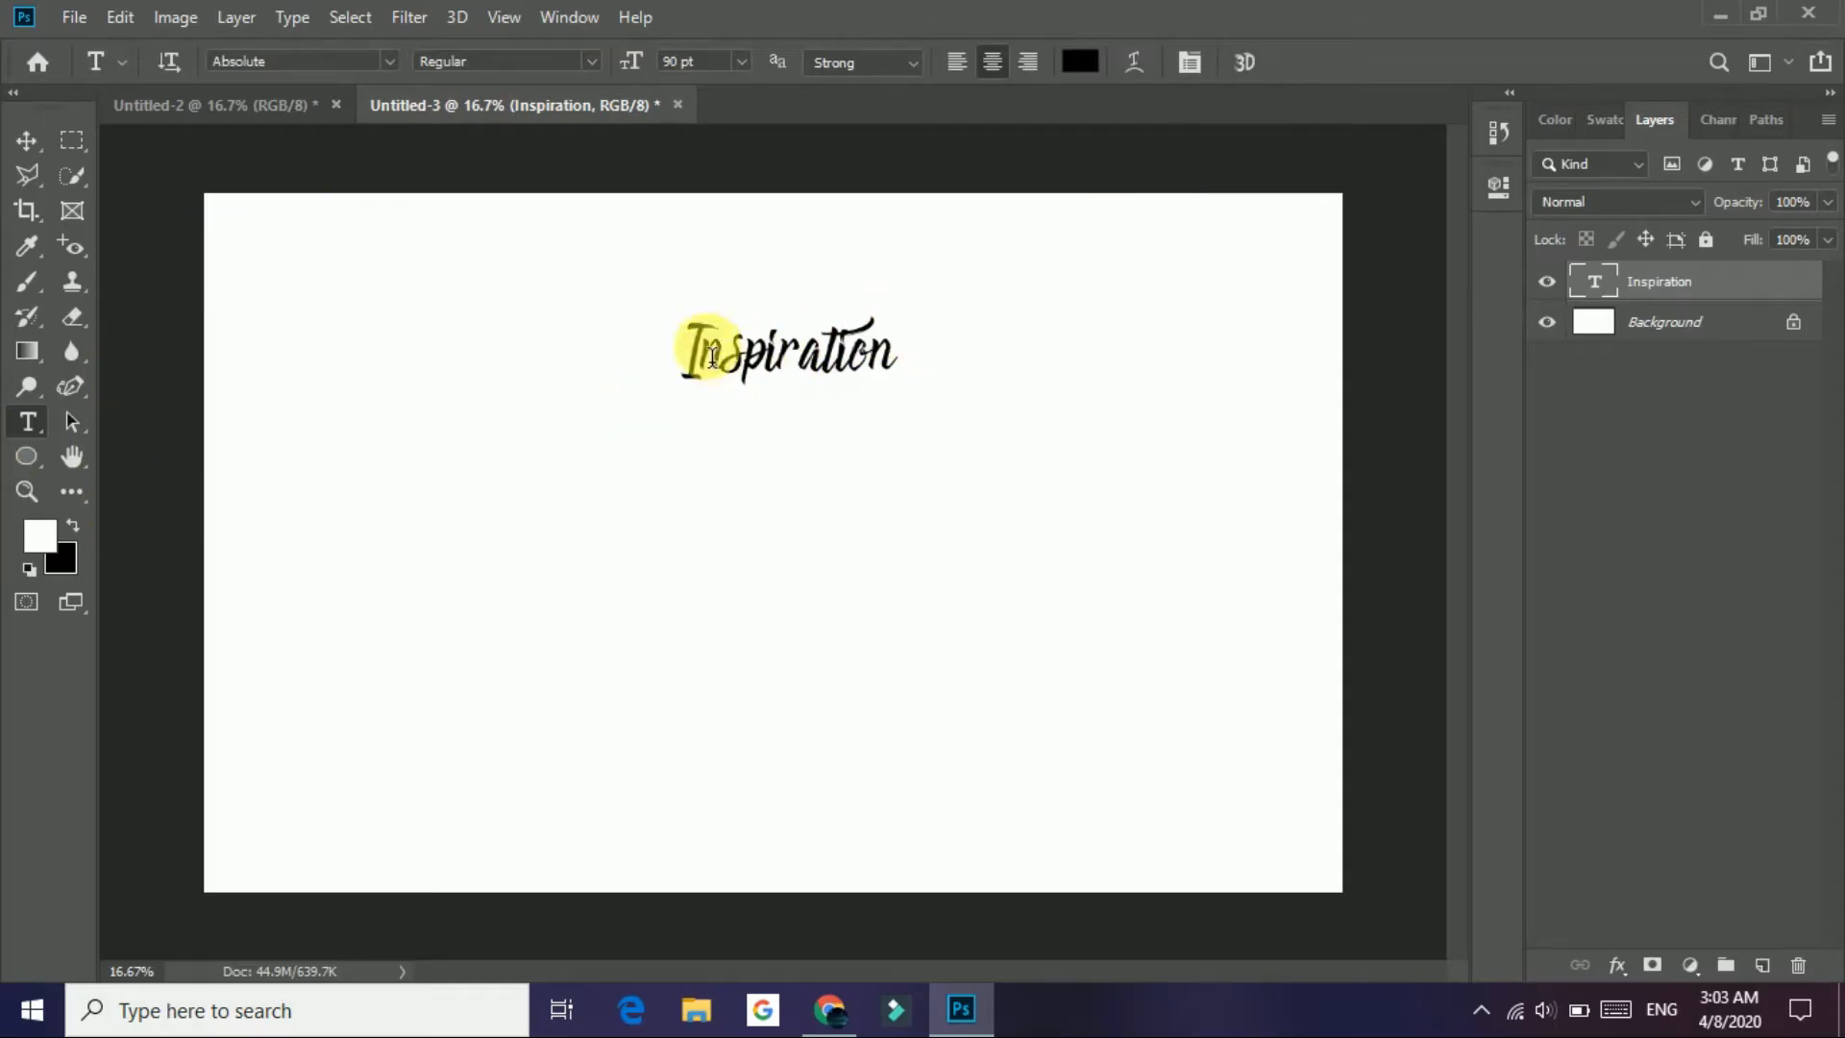
Step: Set the font size of the whole word "Inspiration" to 196 pt
left_click_drag(687, 367, 897, 367)
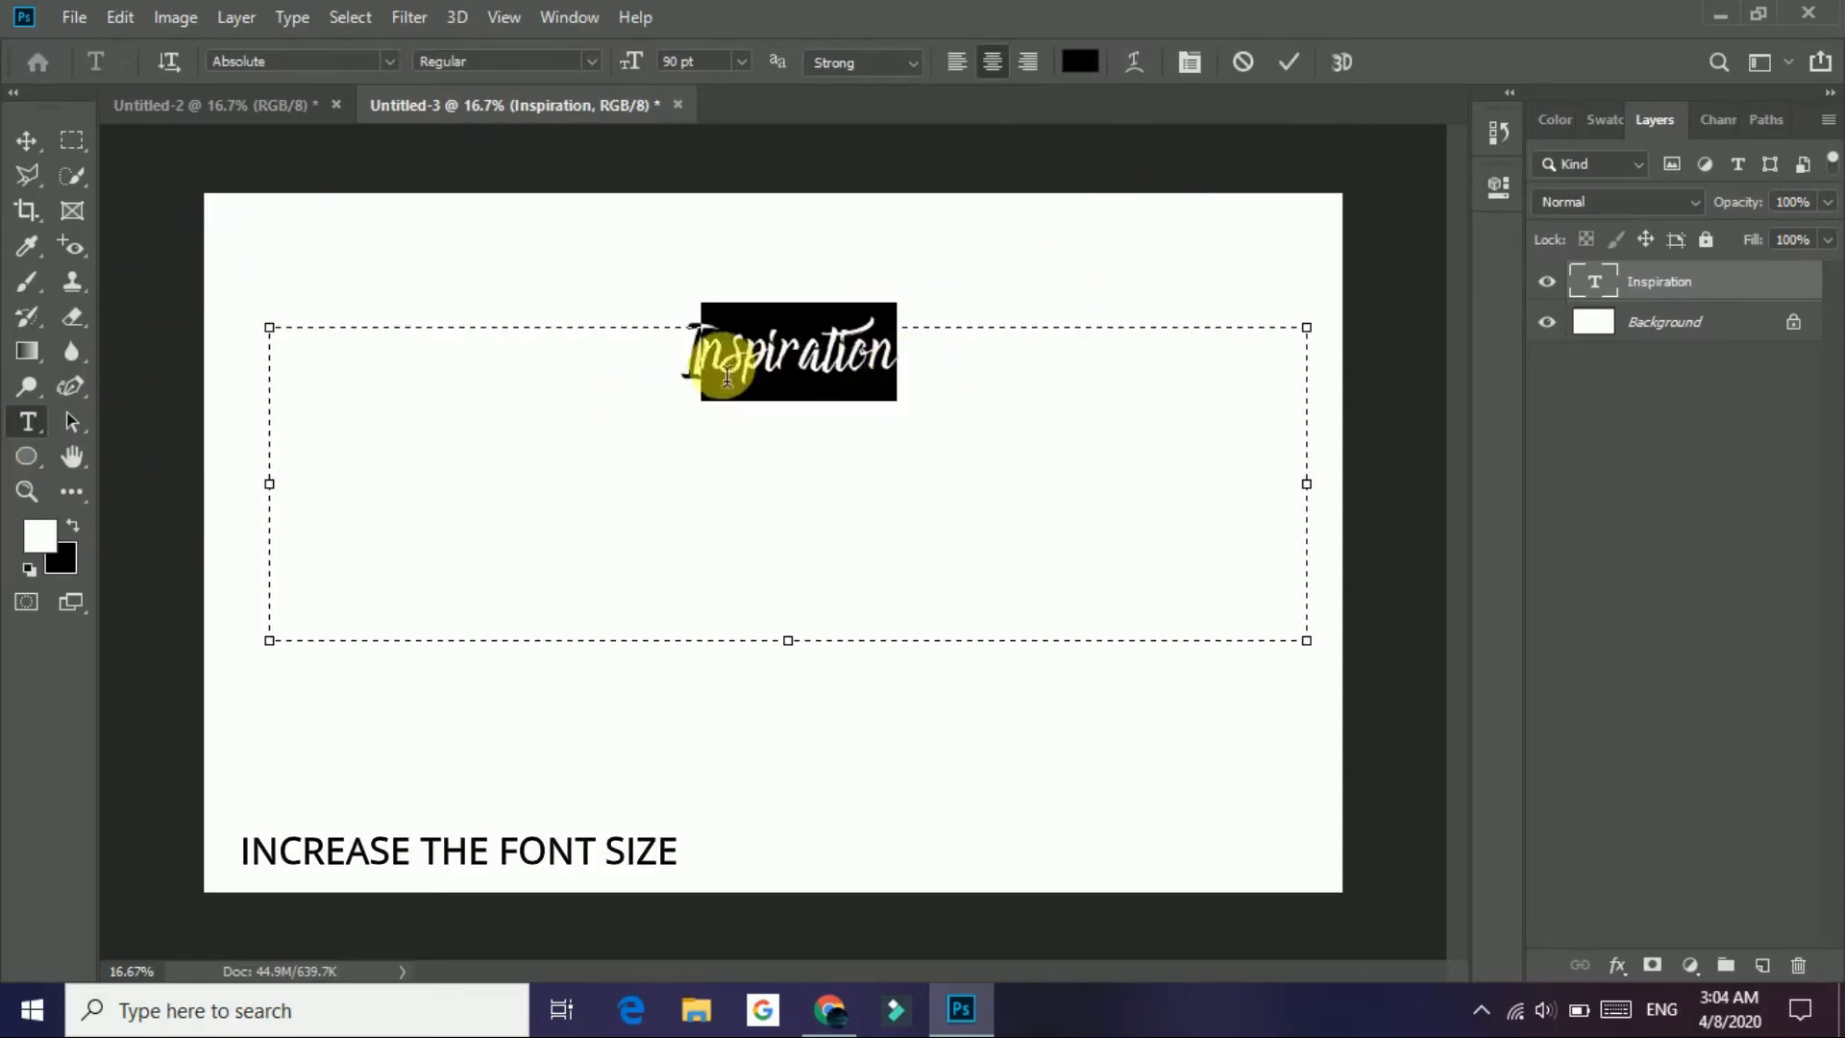
double_click(687, 367)
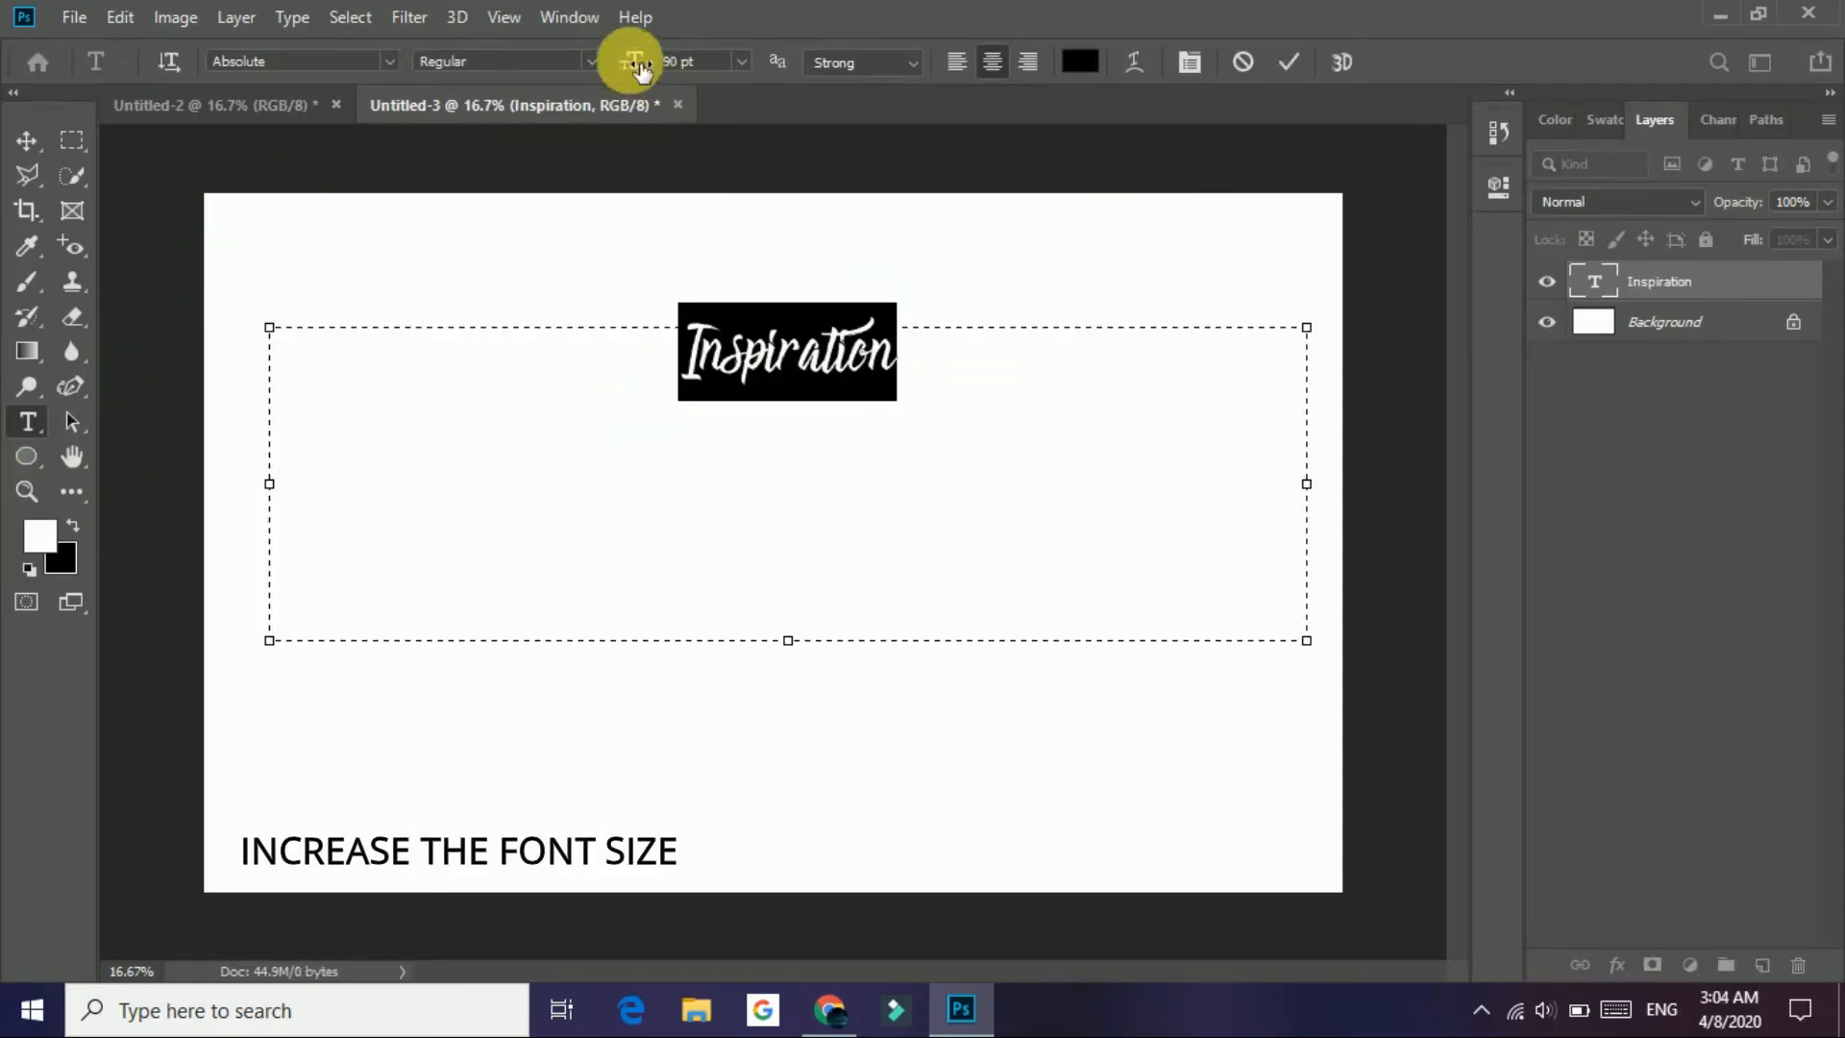
left_click_drag(639, 70, 770, 88)
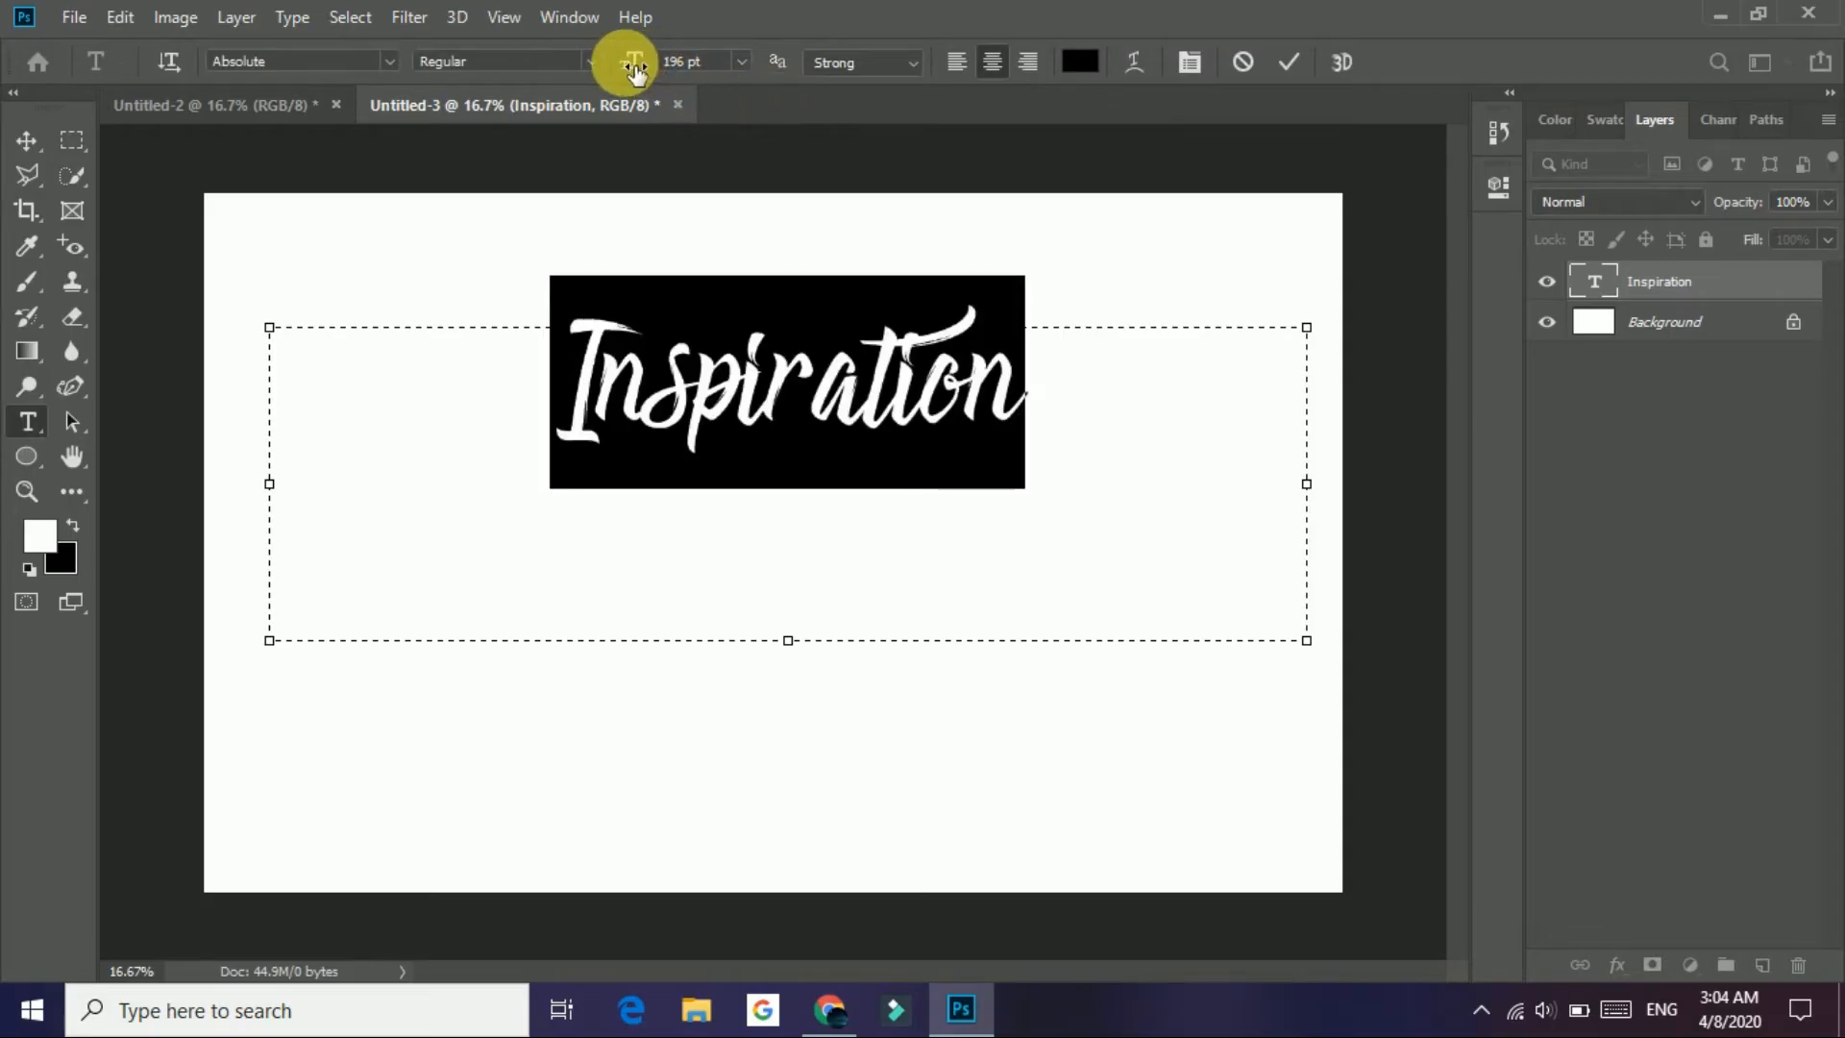
left_click(1288, 61)
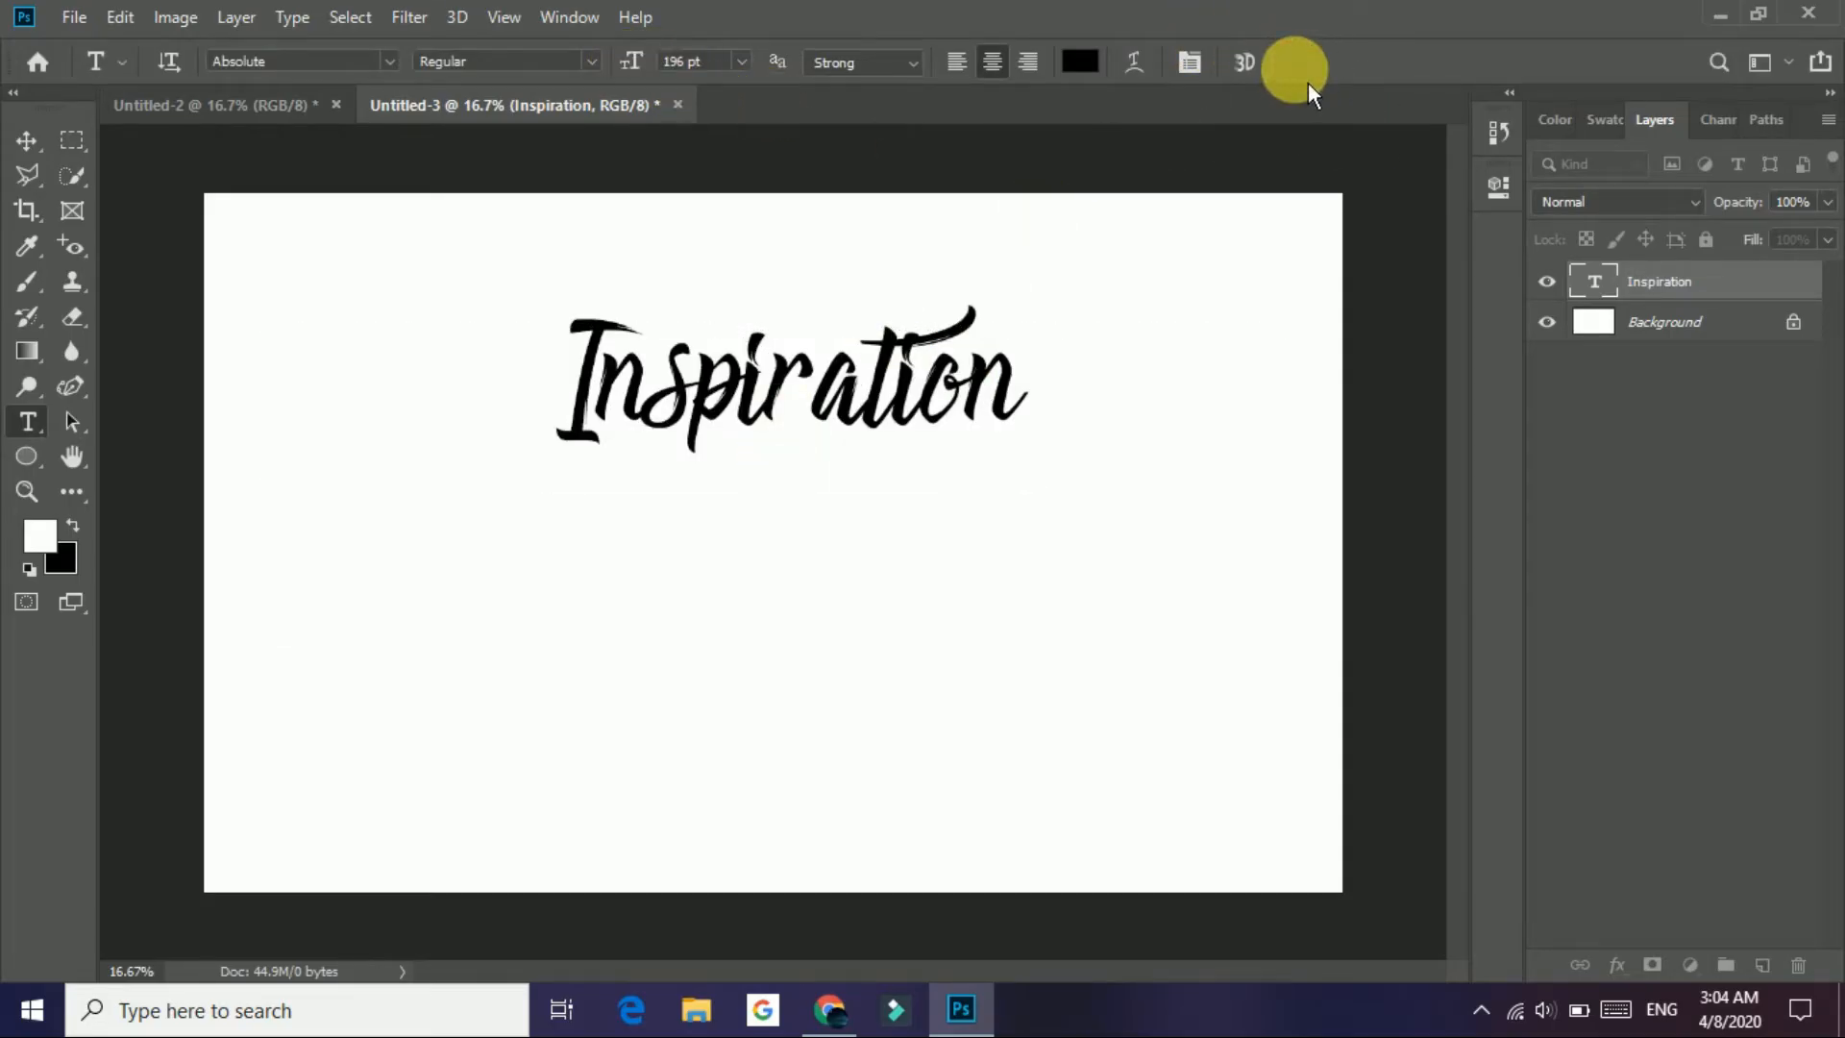
Step: Move the "Inspiration" text straight down toward the middle of the canvas
left_click(26, 140)
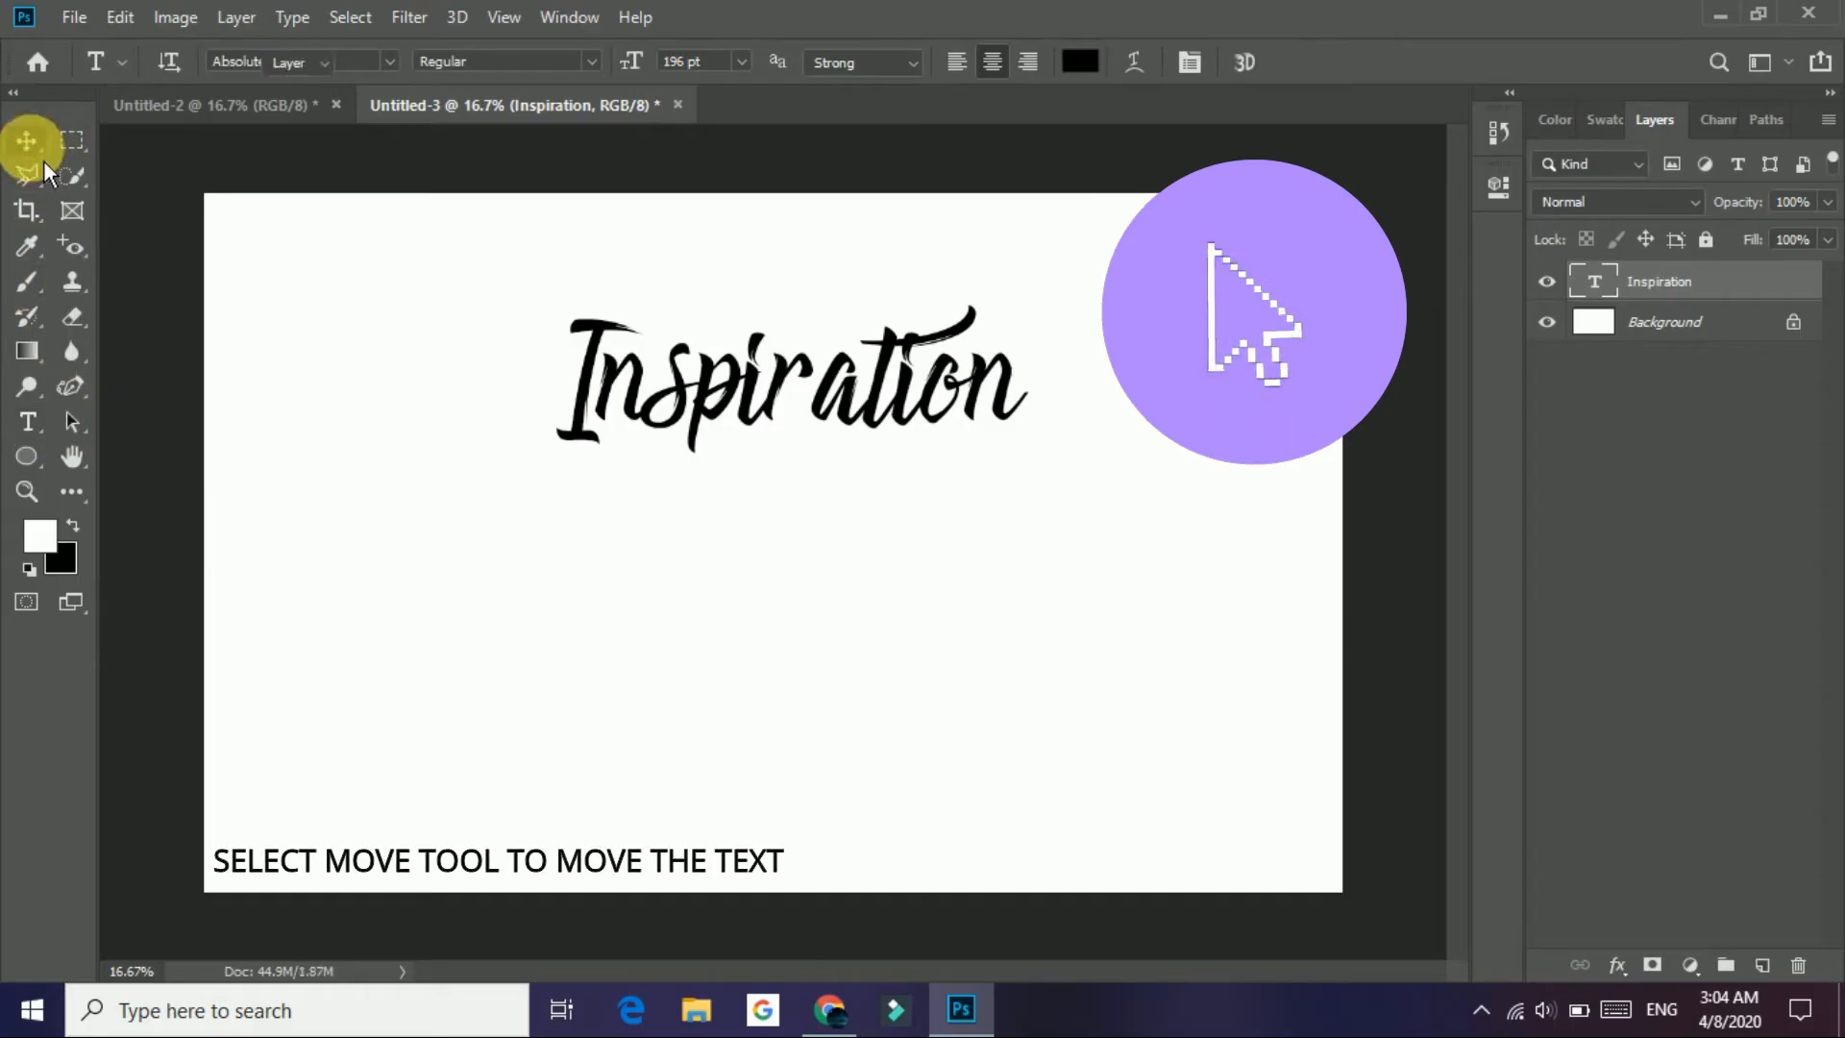
left_click_drag(865, 414, 864, 520)
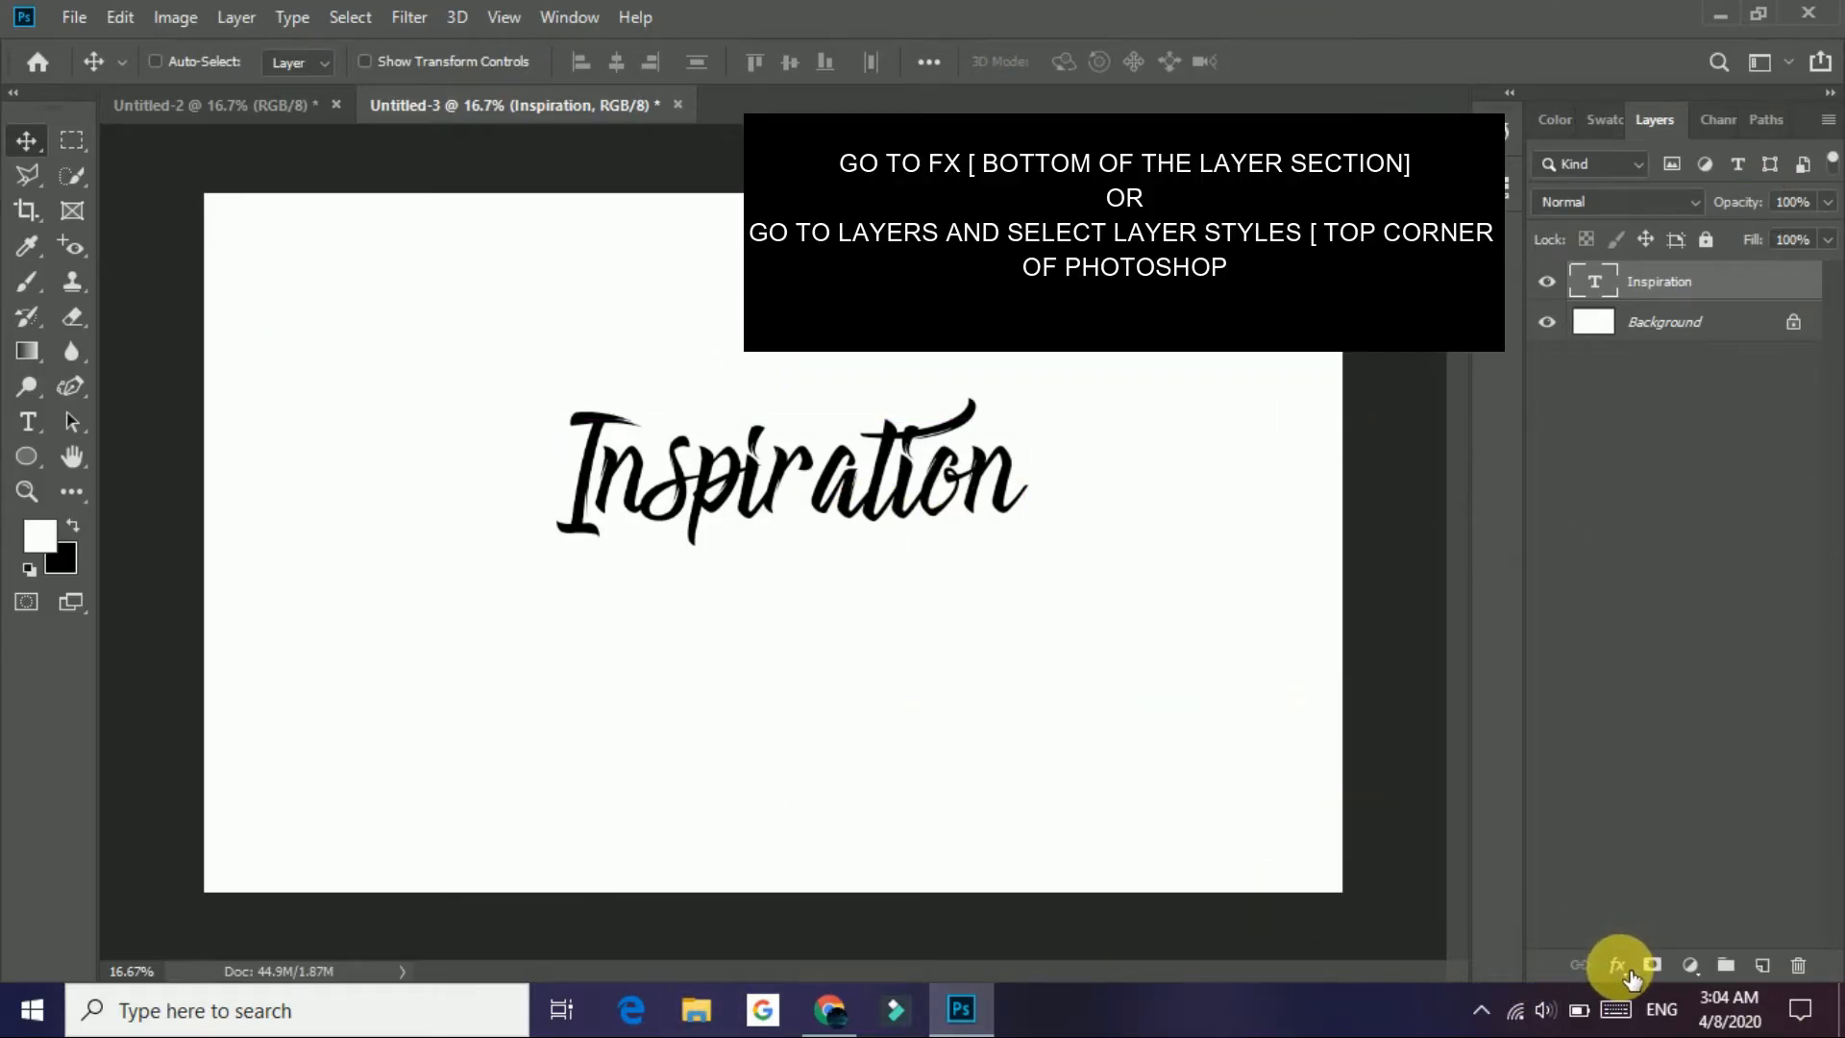
left_click(1631, 975)
left_click(1623, 972)
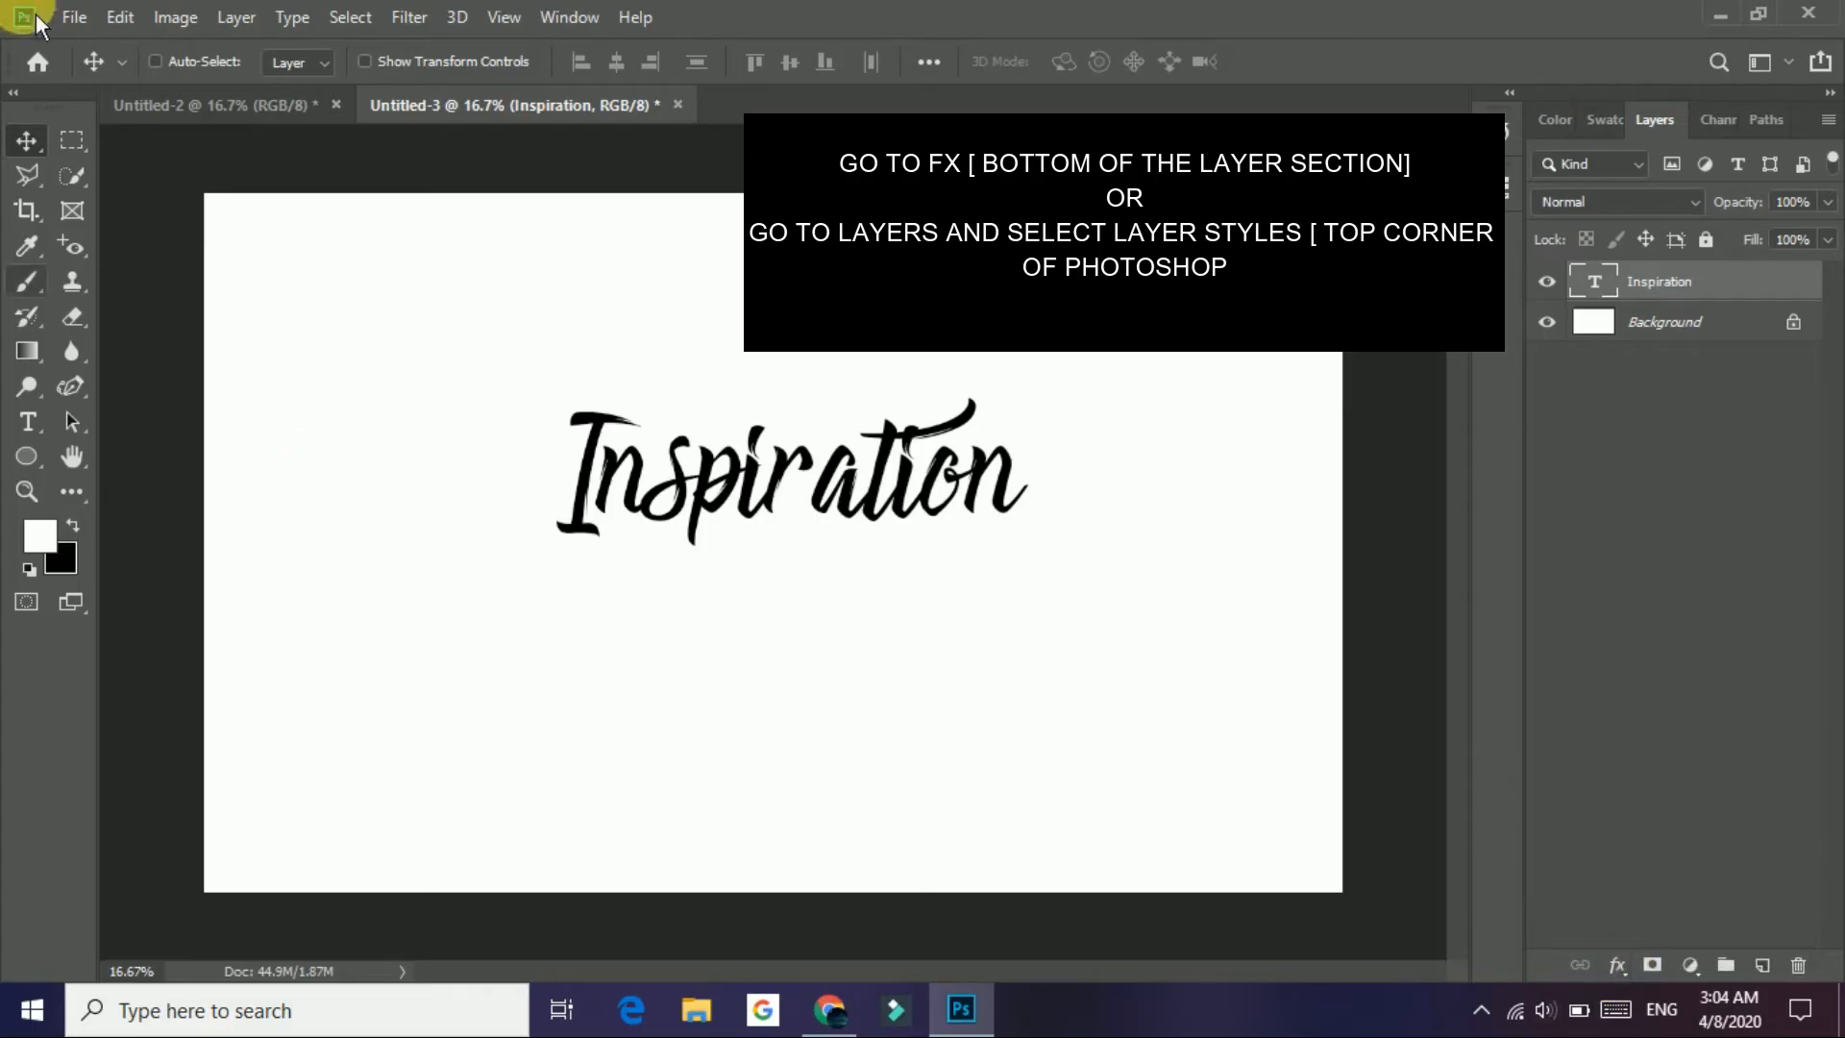
left_click(240, 19)
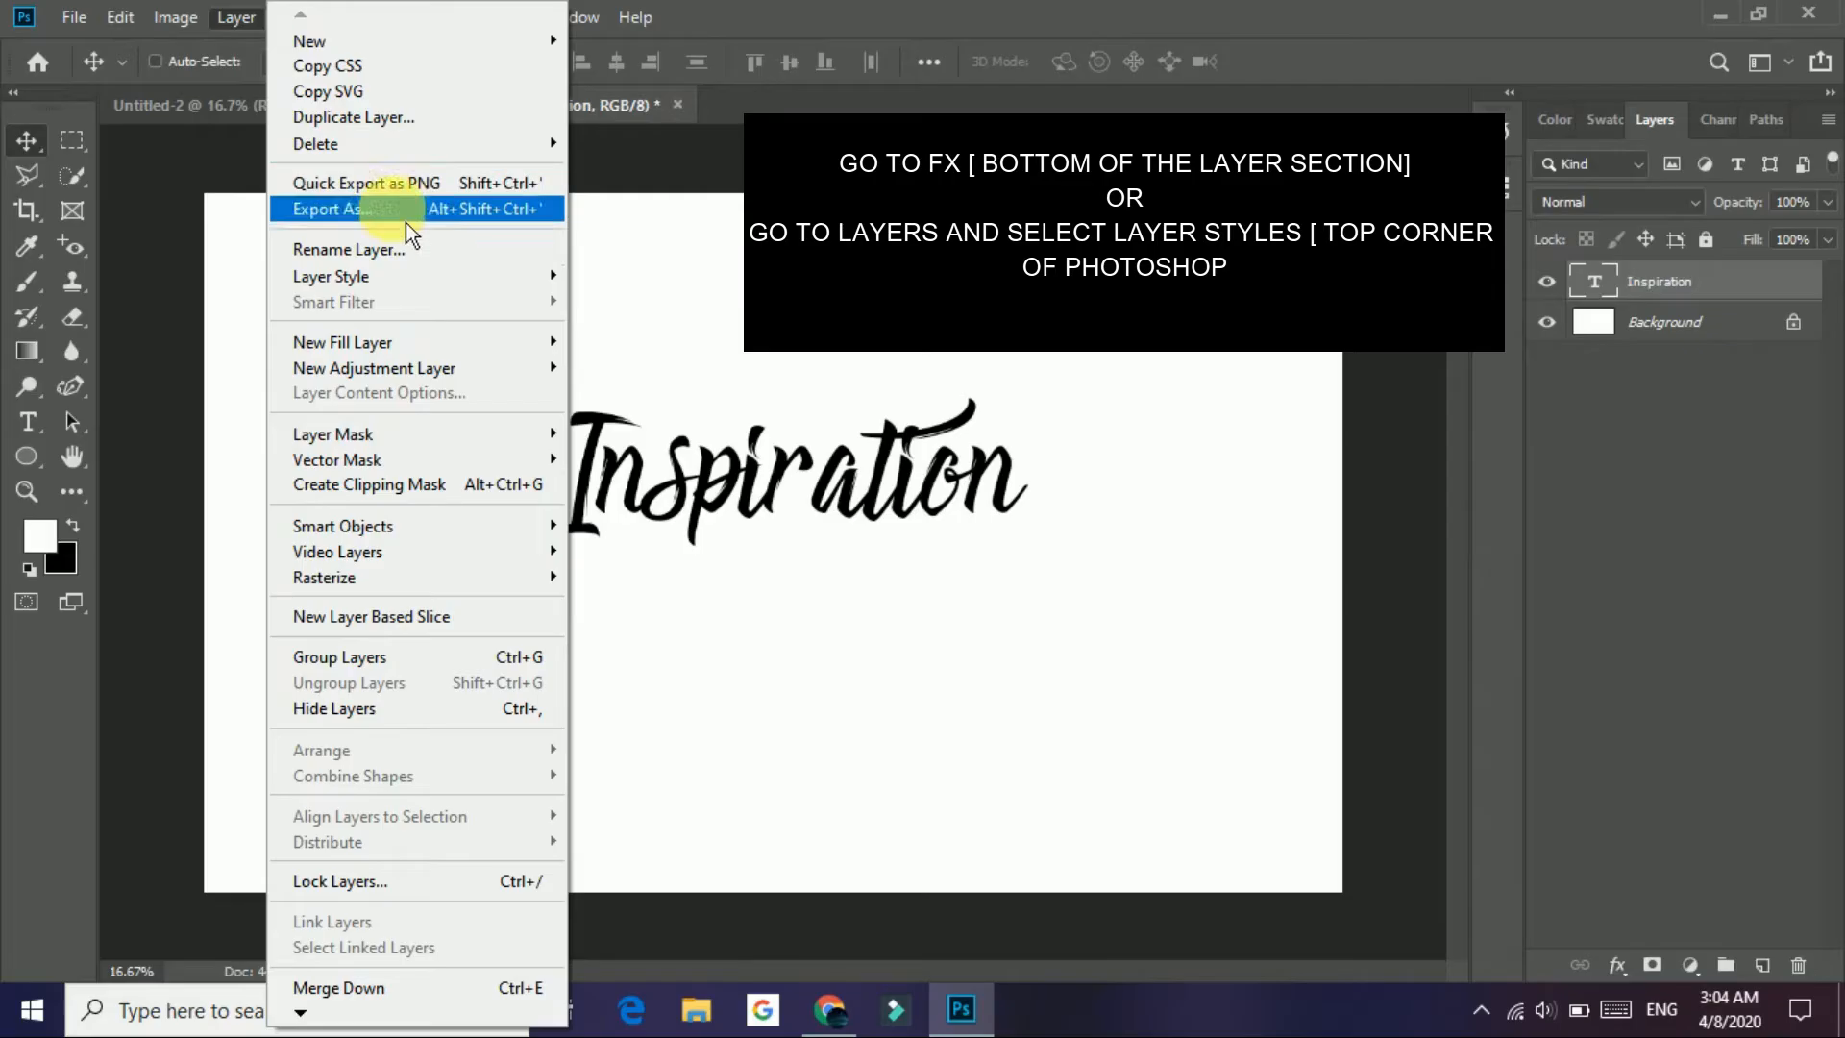
mouse_move(424, 279)
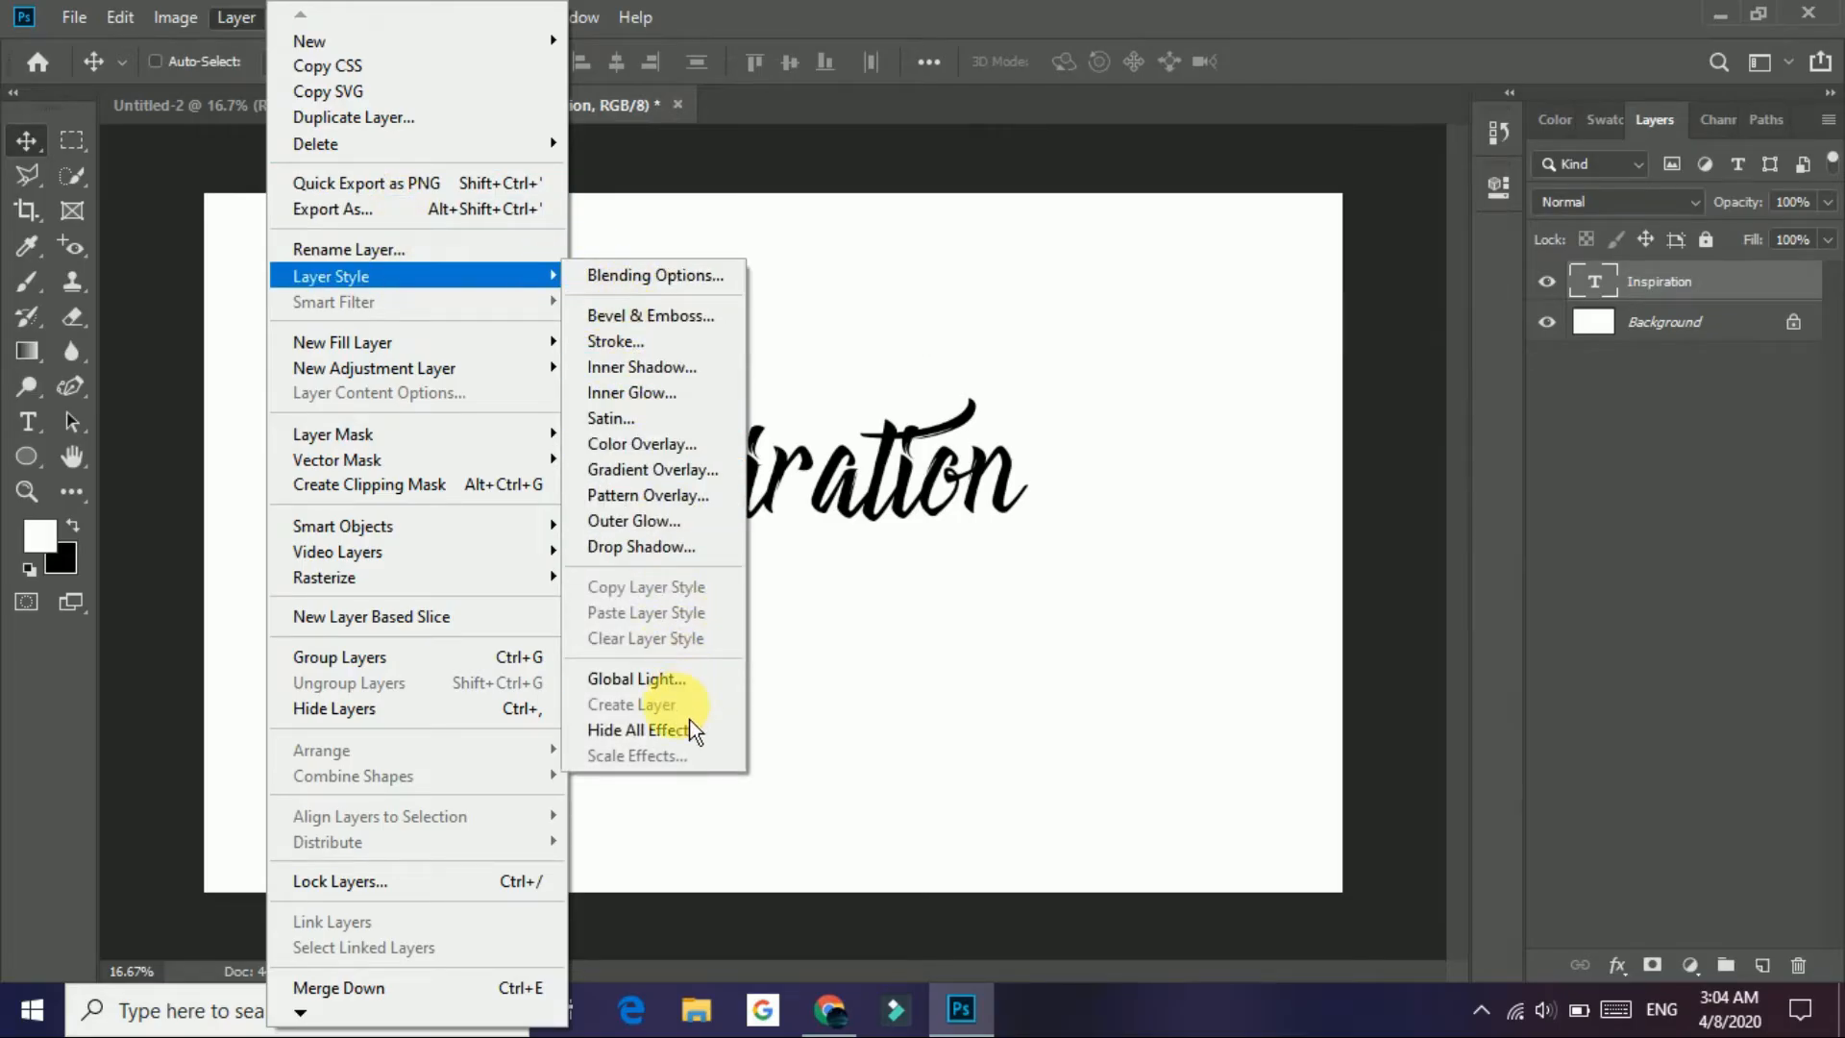
left_click(1160, 21)
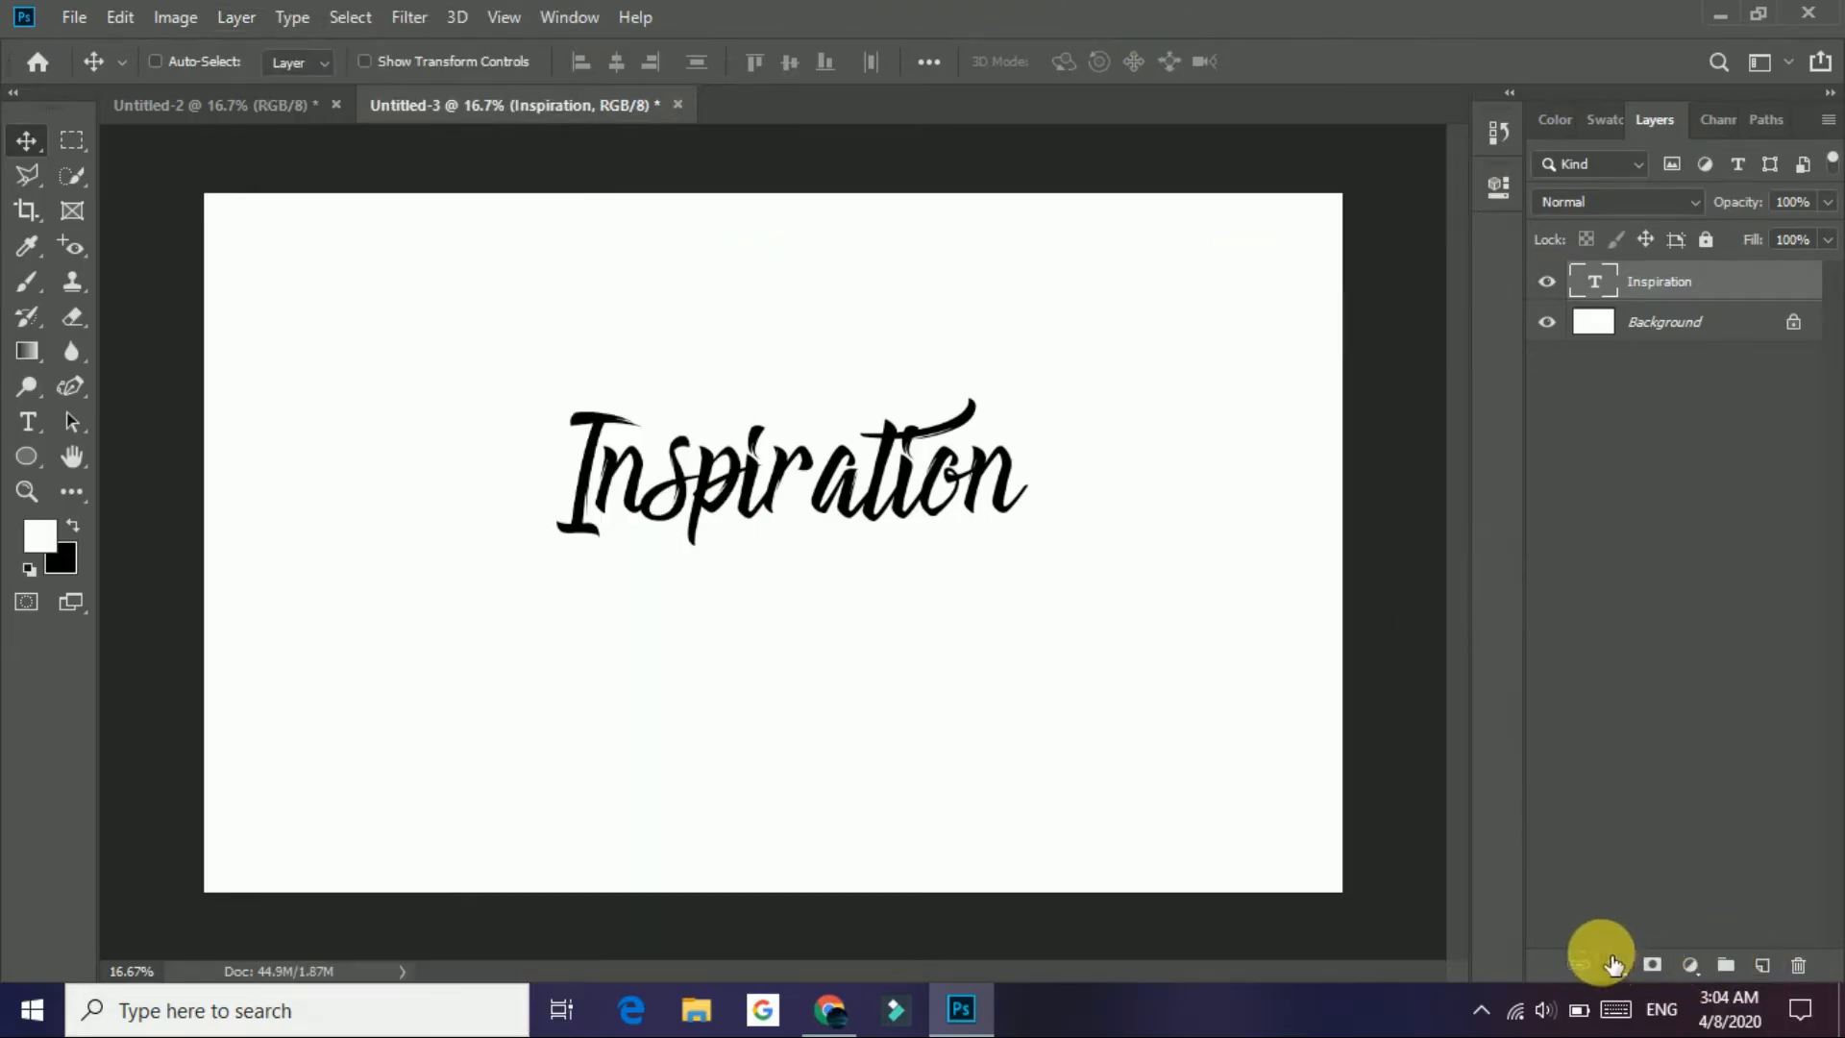
left_click(1618, 965)
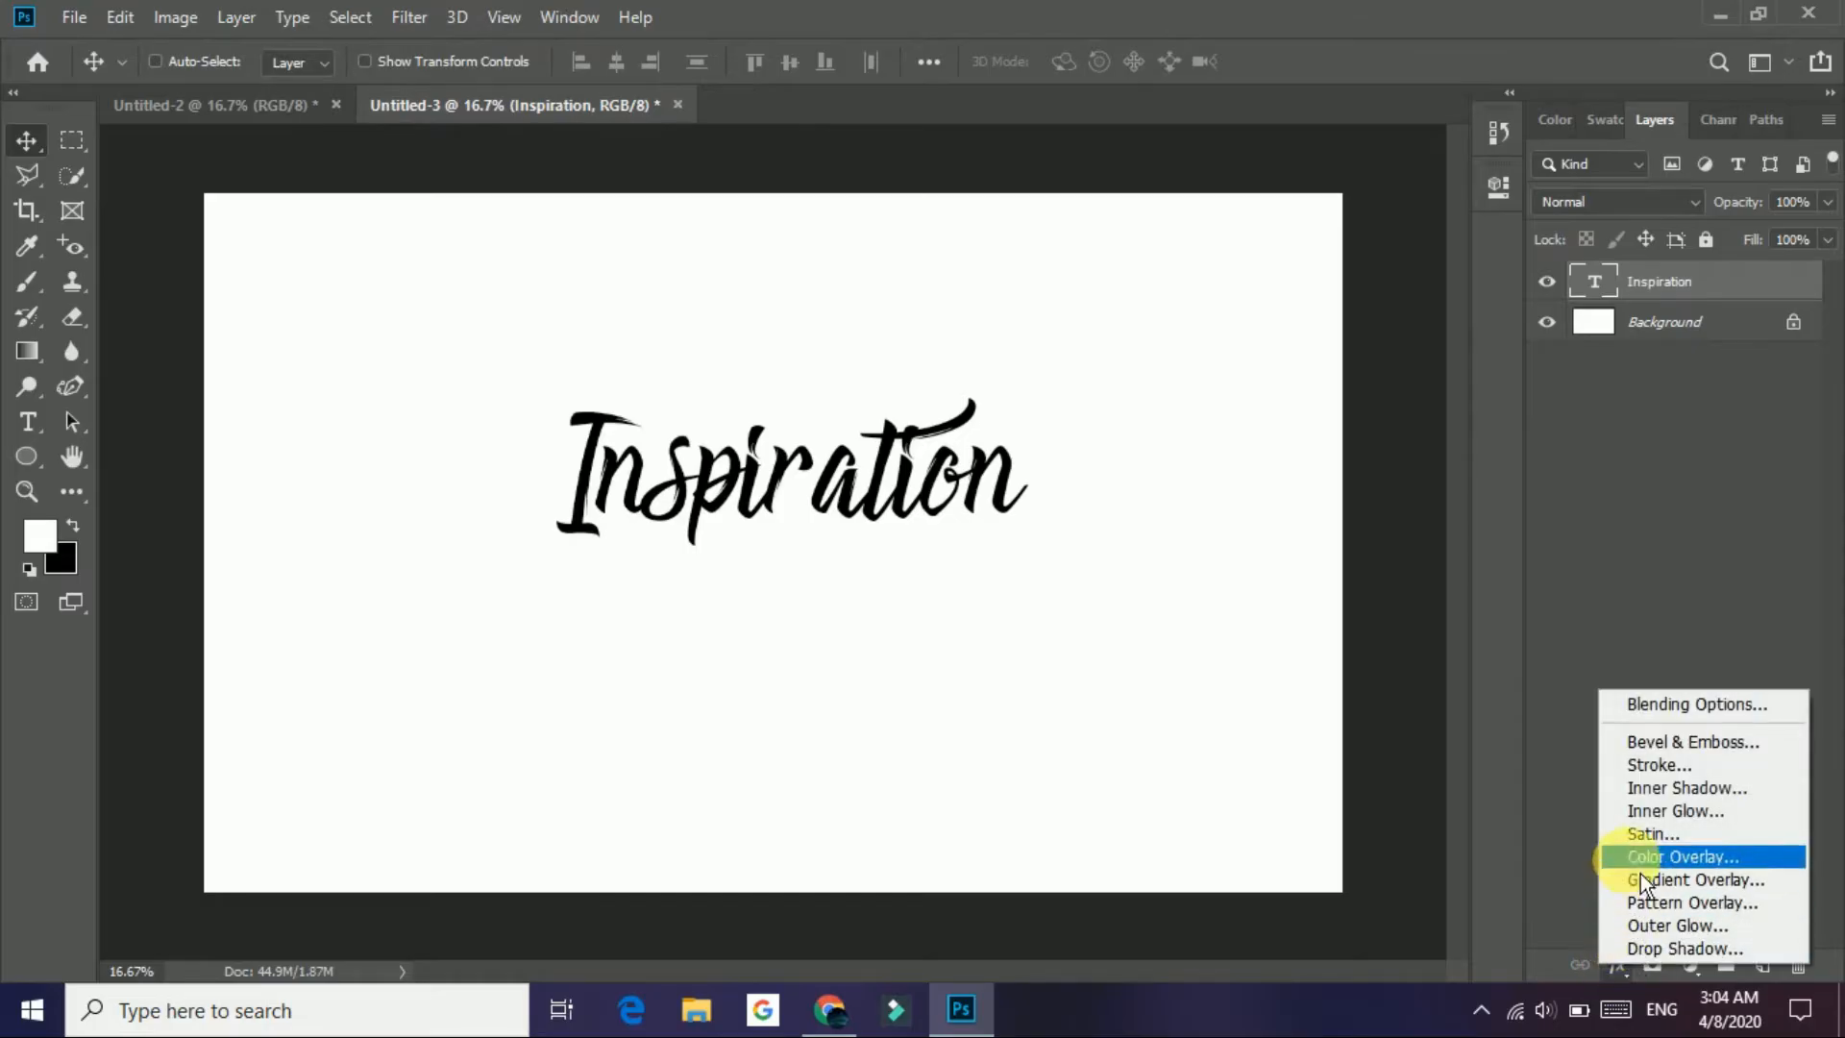
left_click(1633, 774)
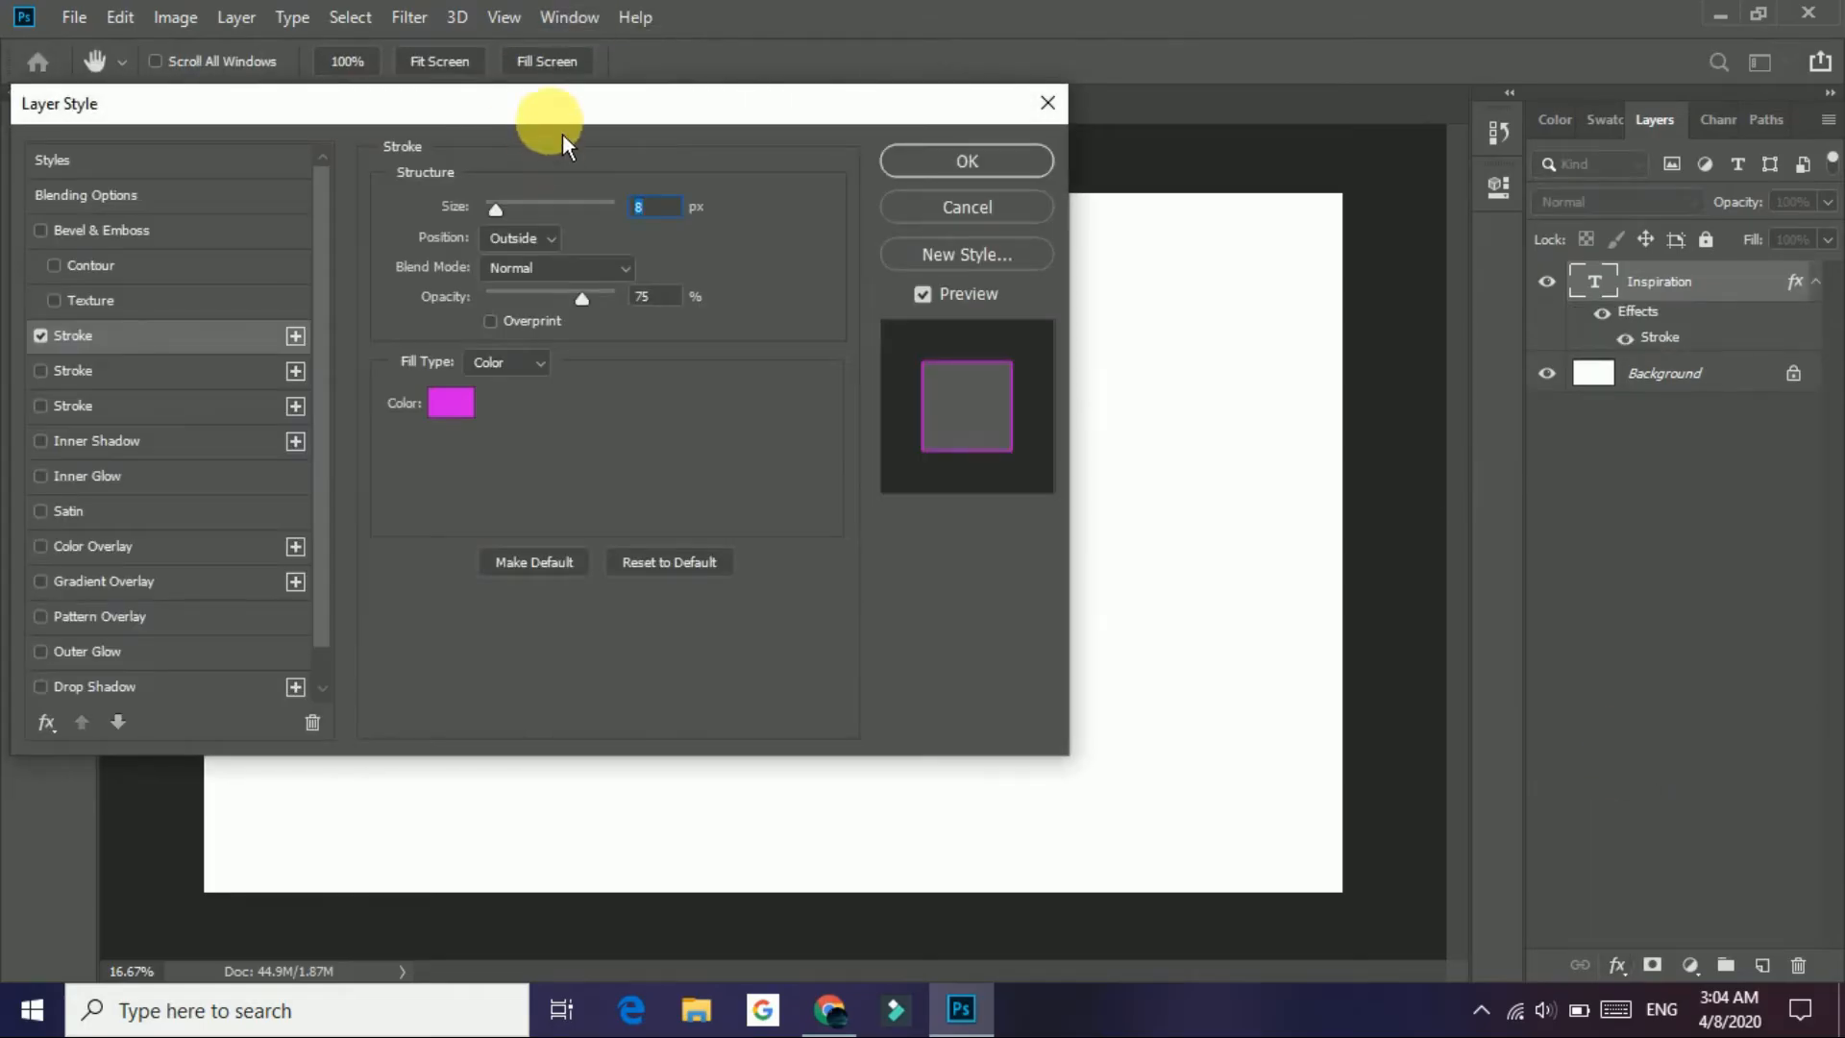
left_click_drag(625, 142, 1650, 102)
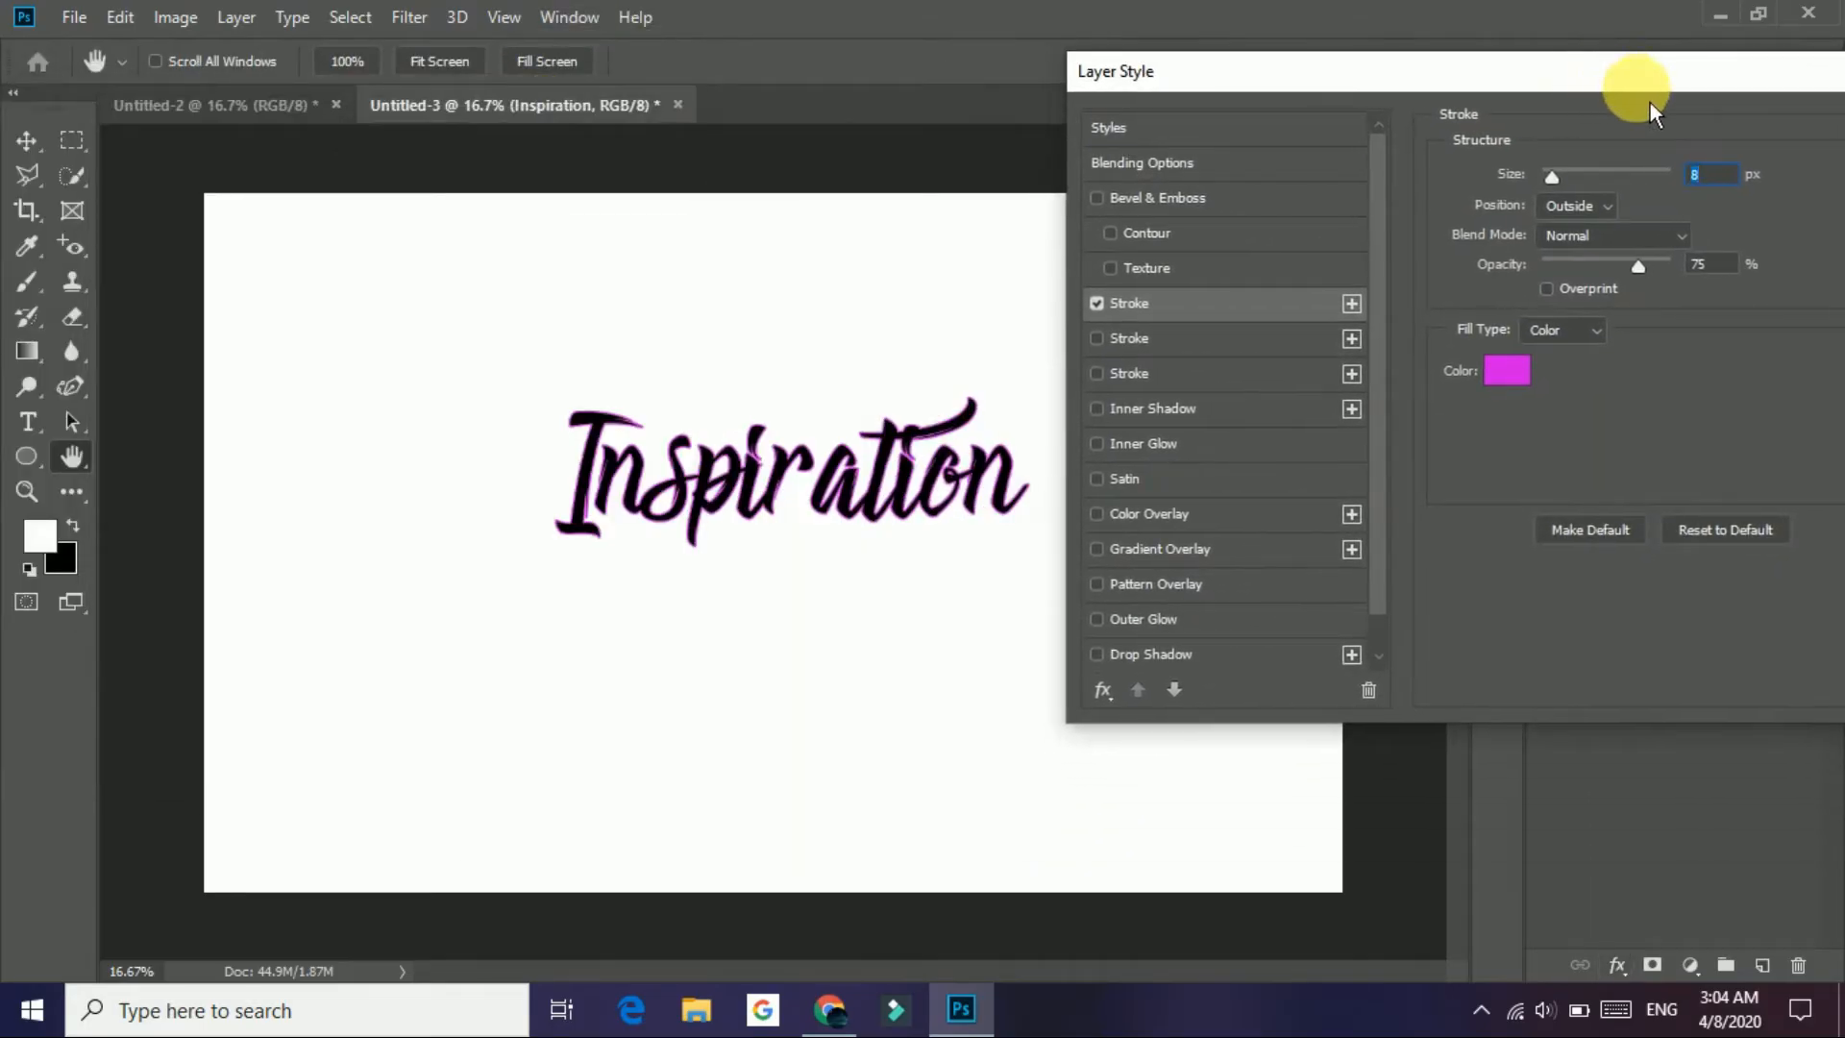
left_click_drag(1204, 77, 1304, 169)
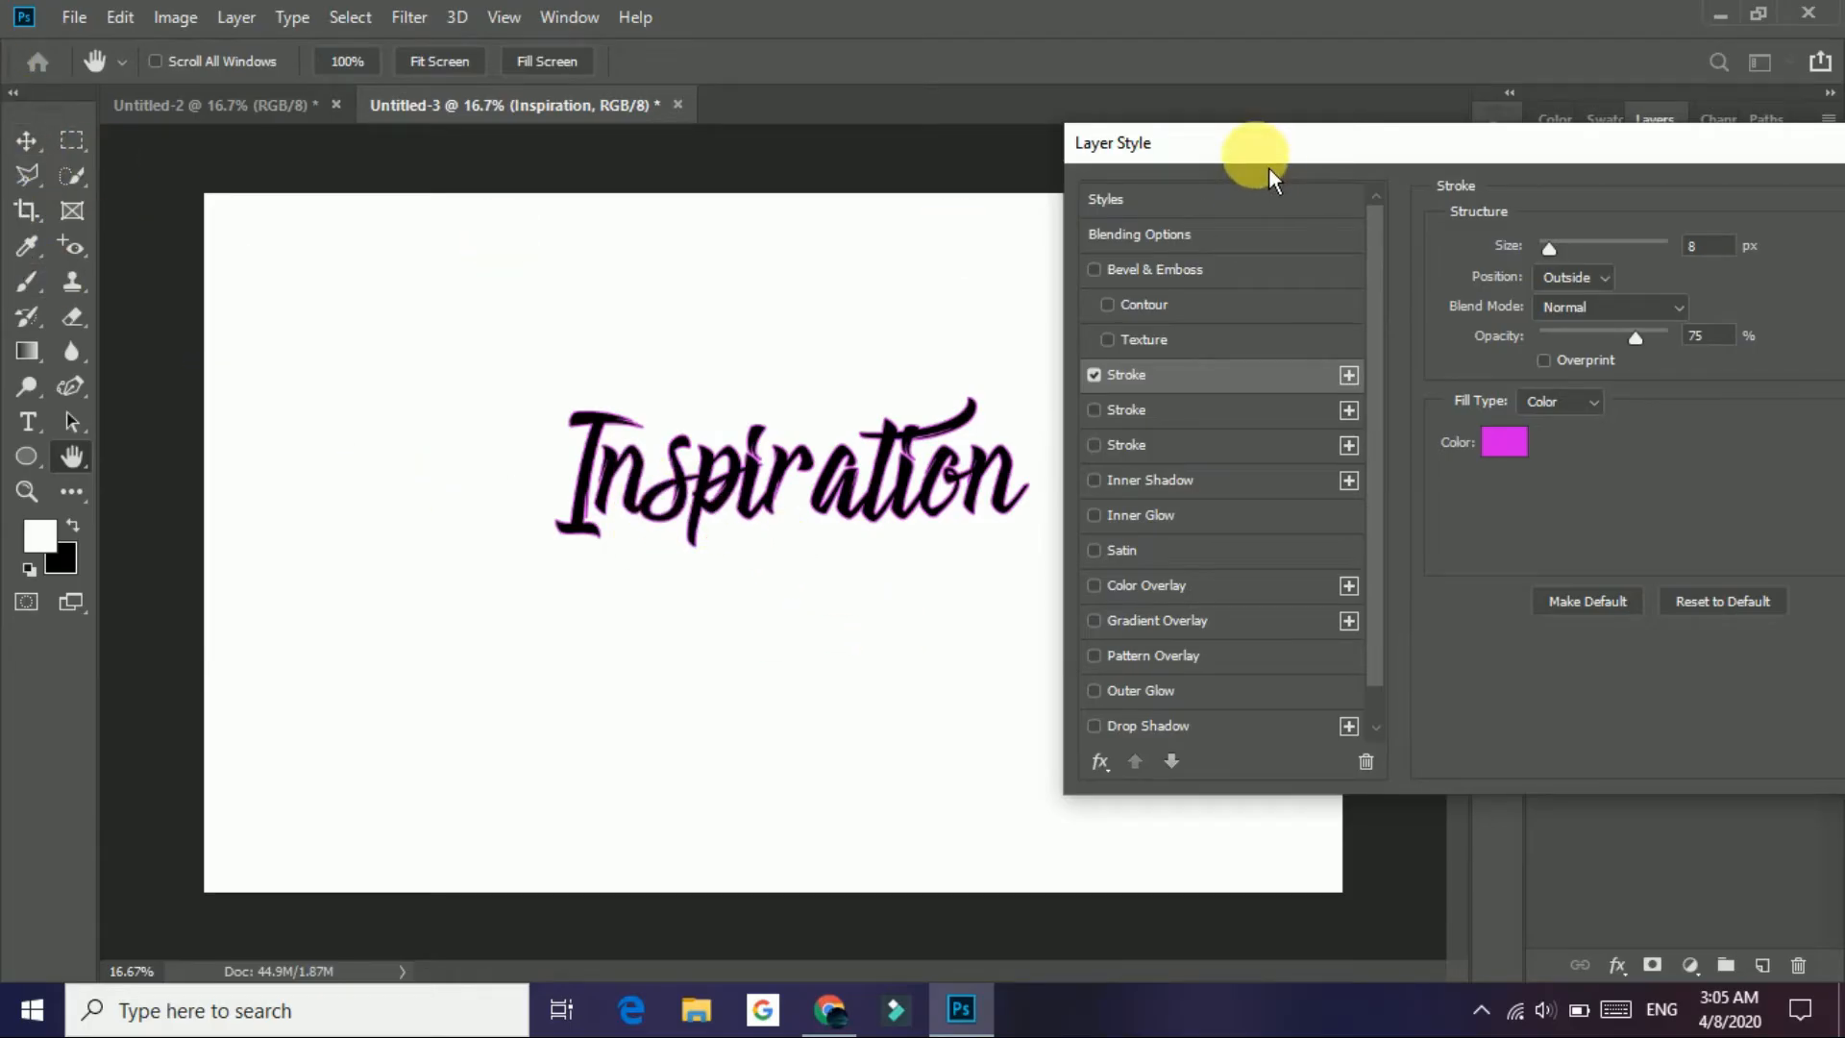
left_click_drag(1264, 154, 610, 235)
left_click(1403, 309)
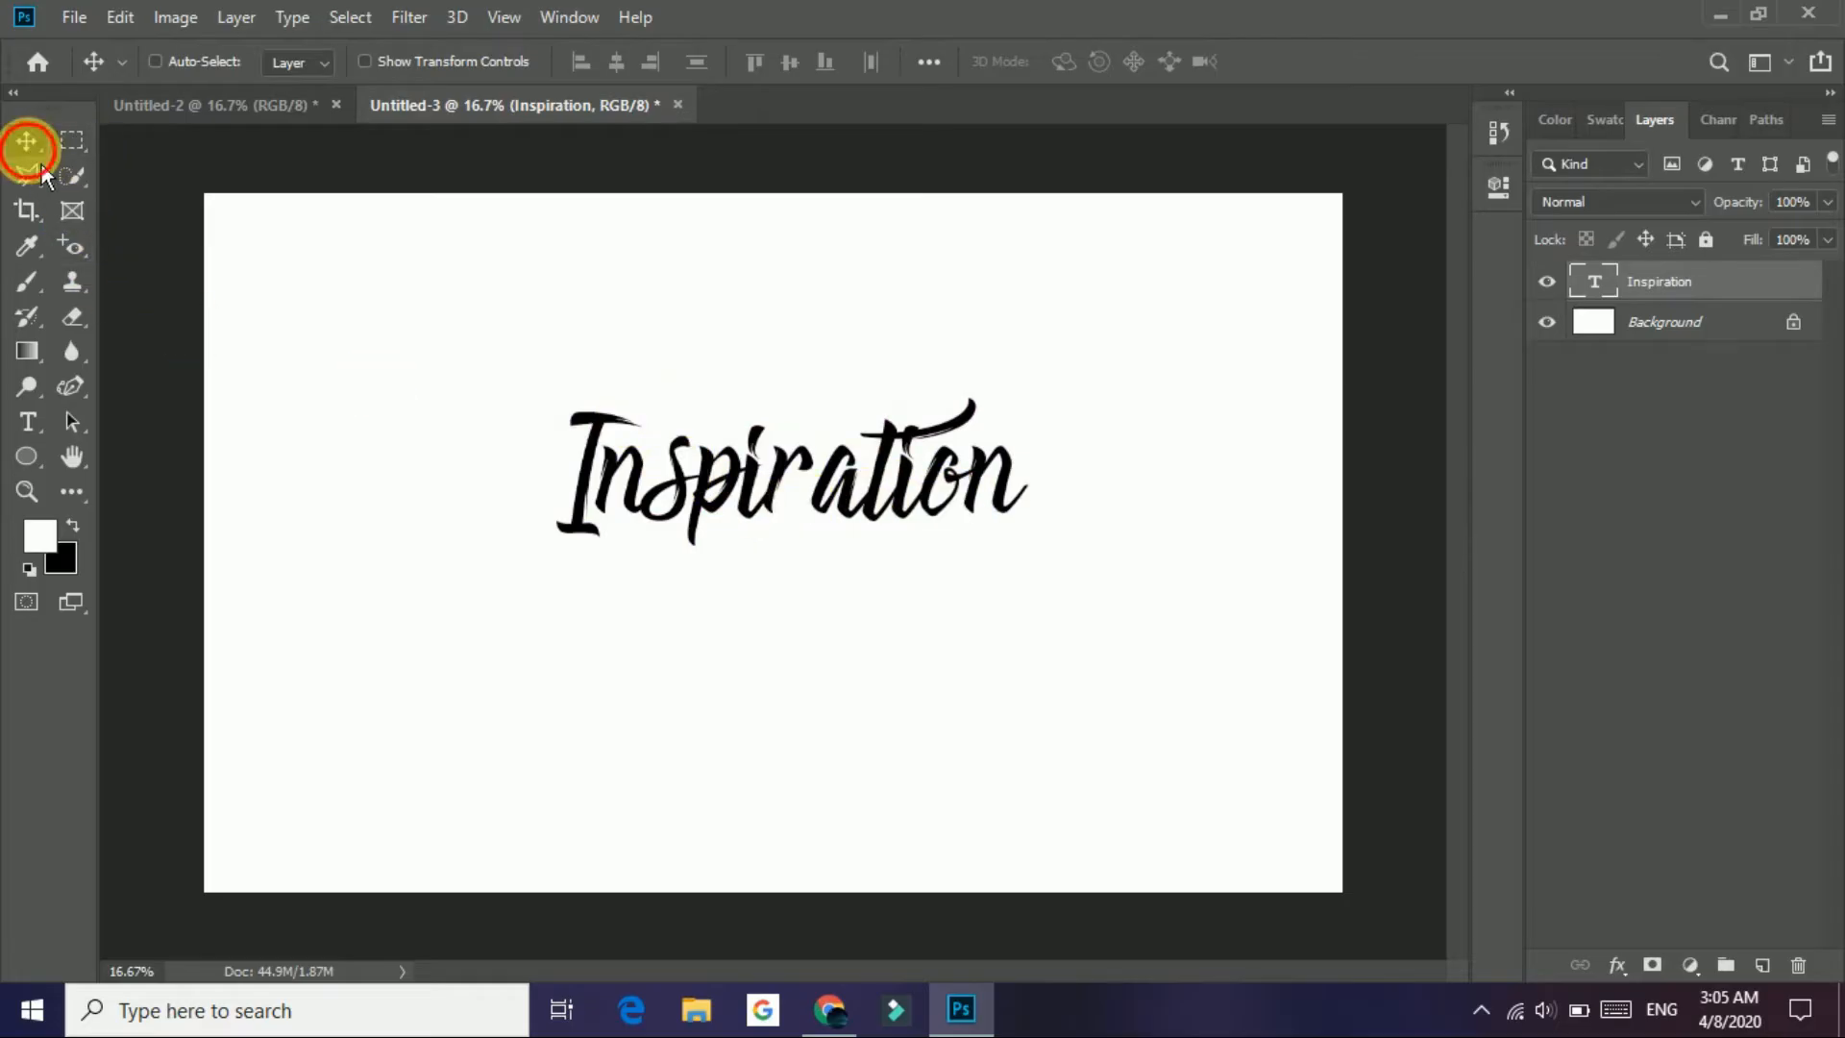
Step: Move the "Inspiration" text to the canvas's upper-left area and add a Stroke layer style to it
left_click_drag(850, 538, 528, 332)
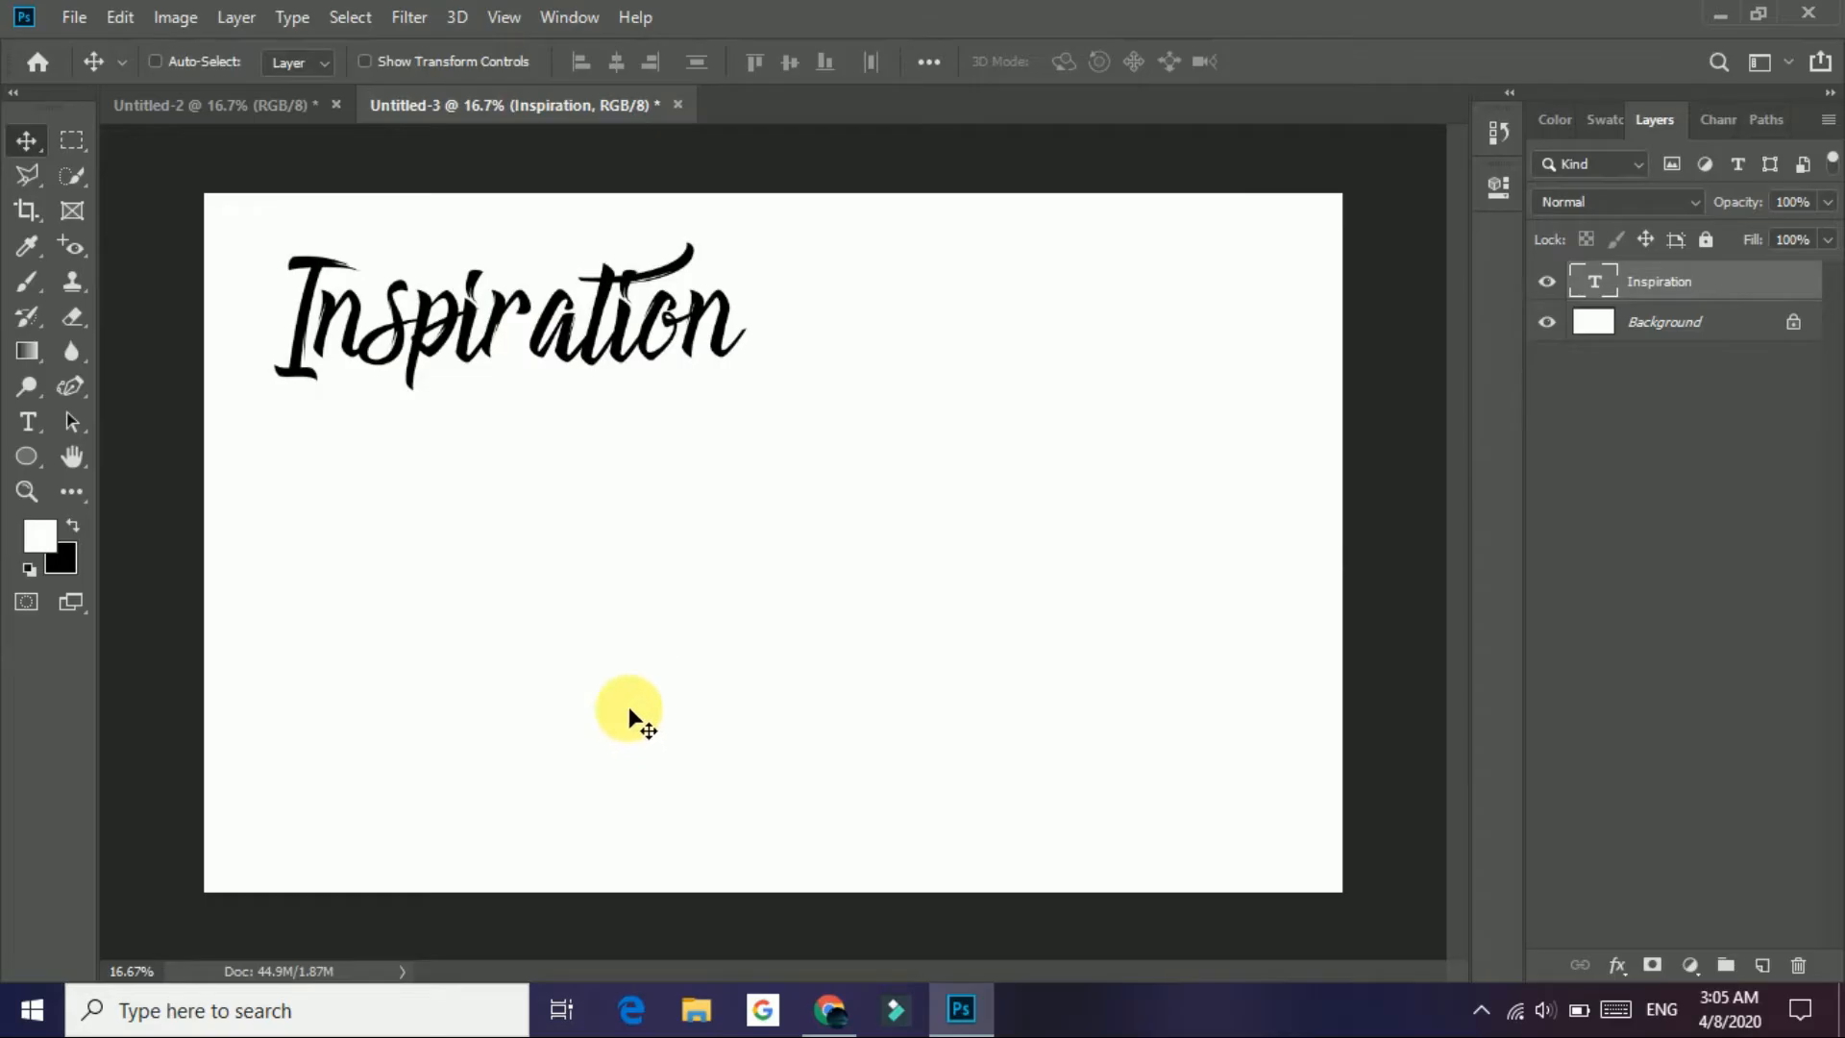
left_click(1620, 964)
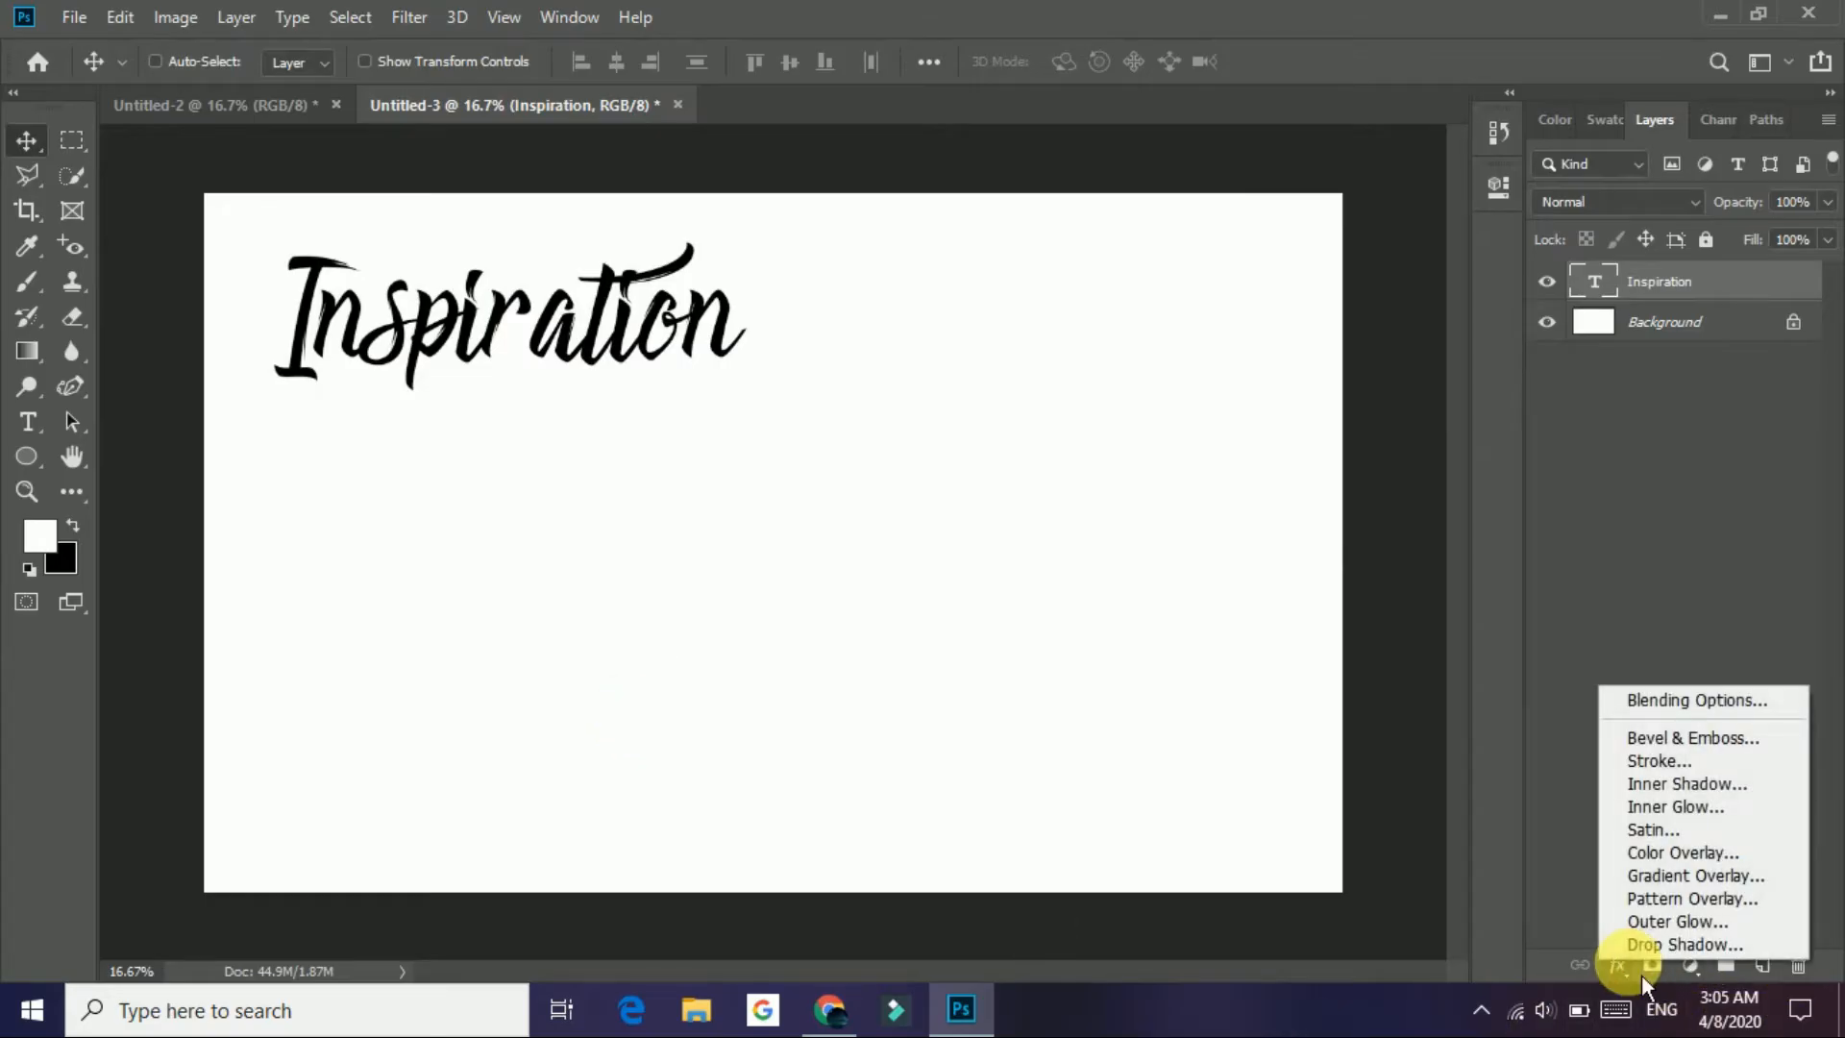
left_click(1624, 762)
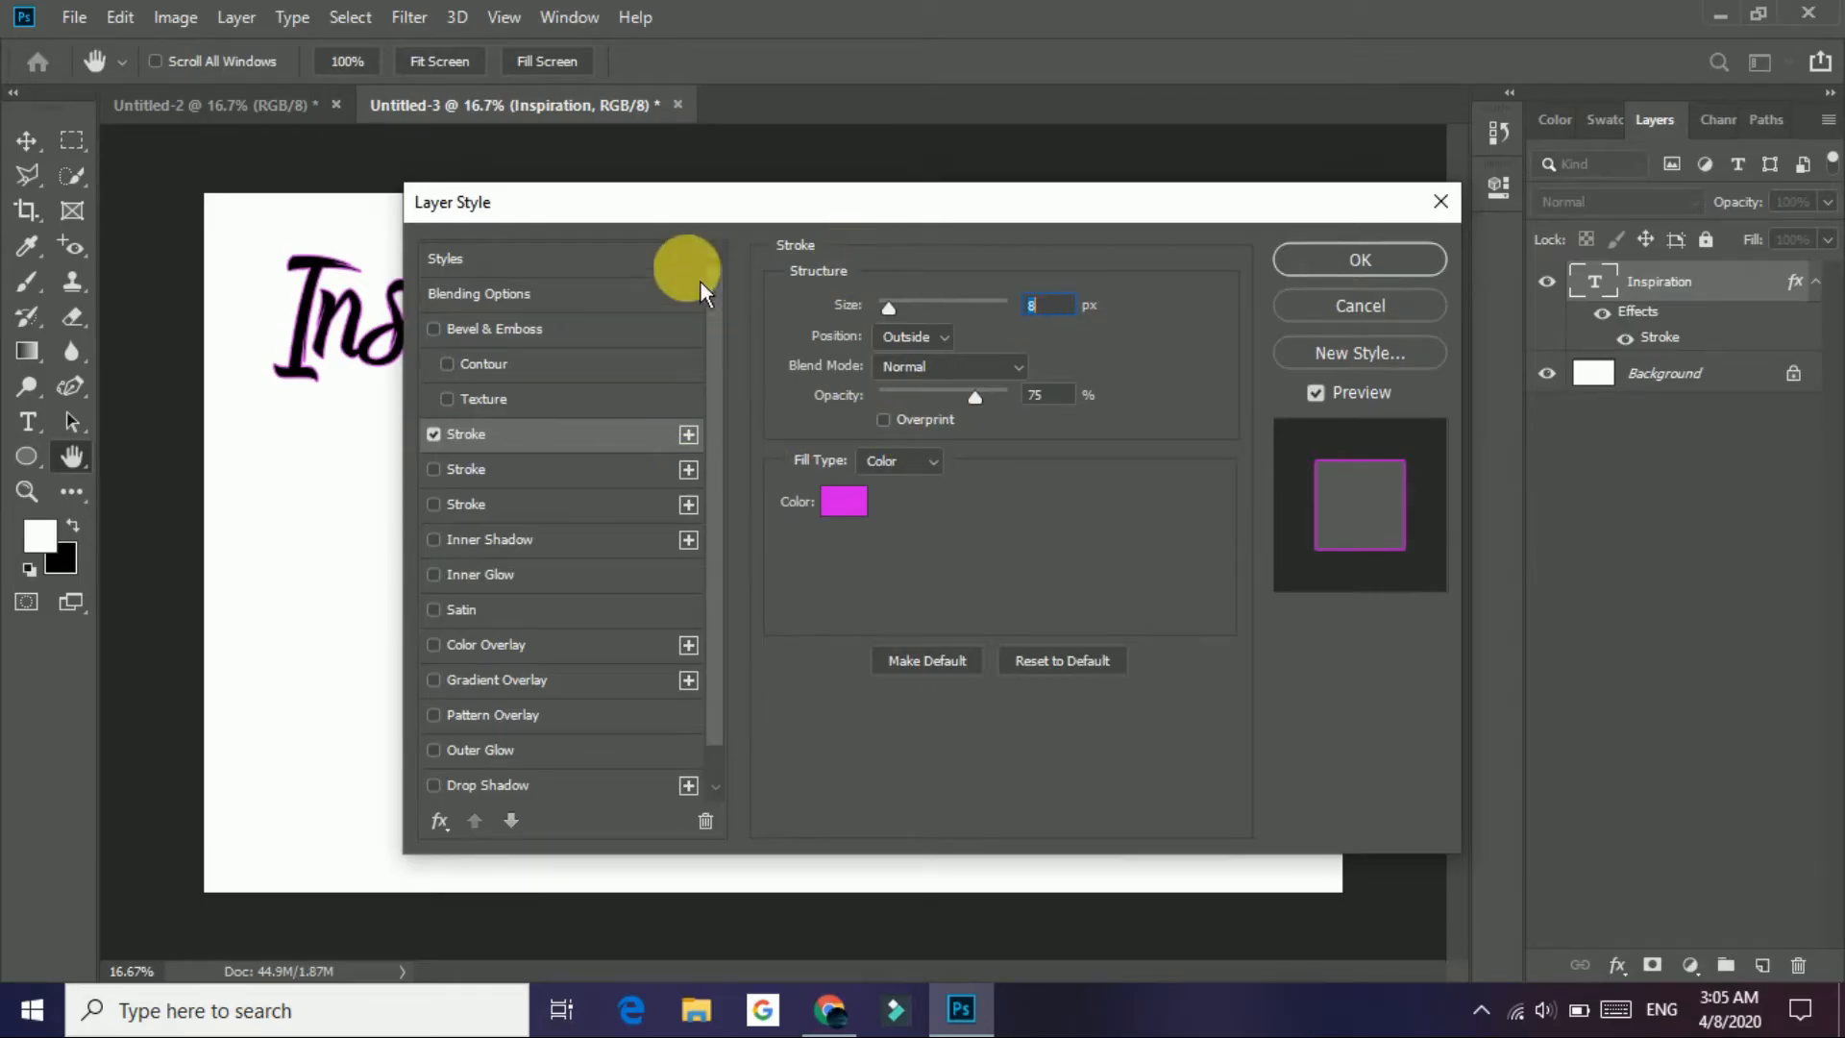
left_click_drag(721, 200, 1119, 204)
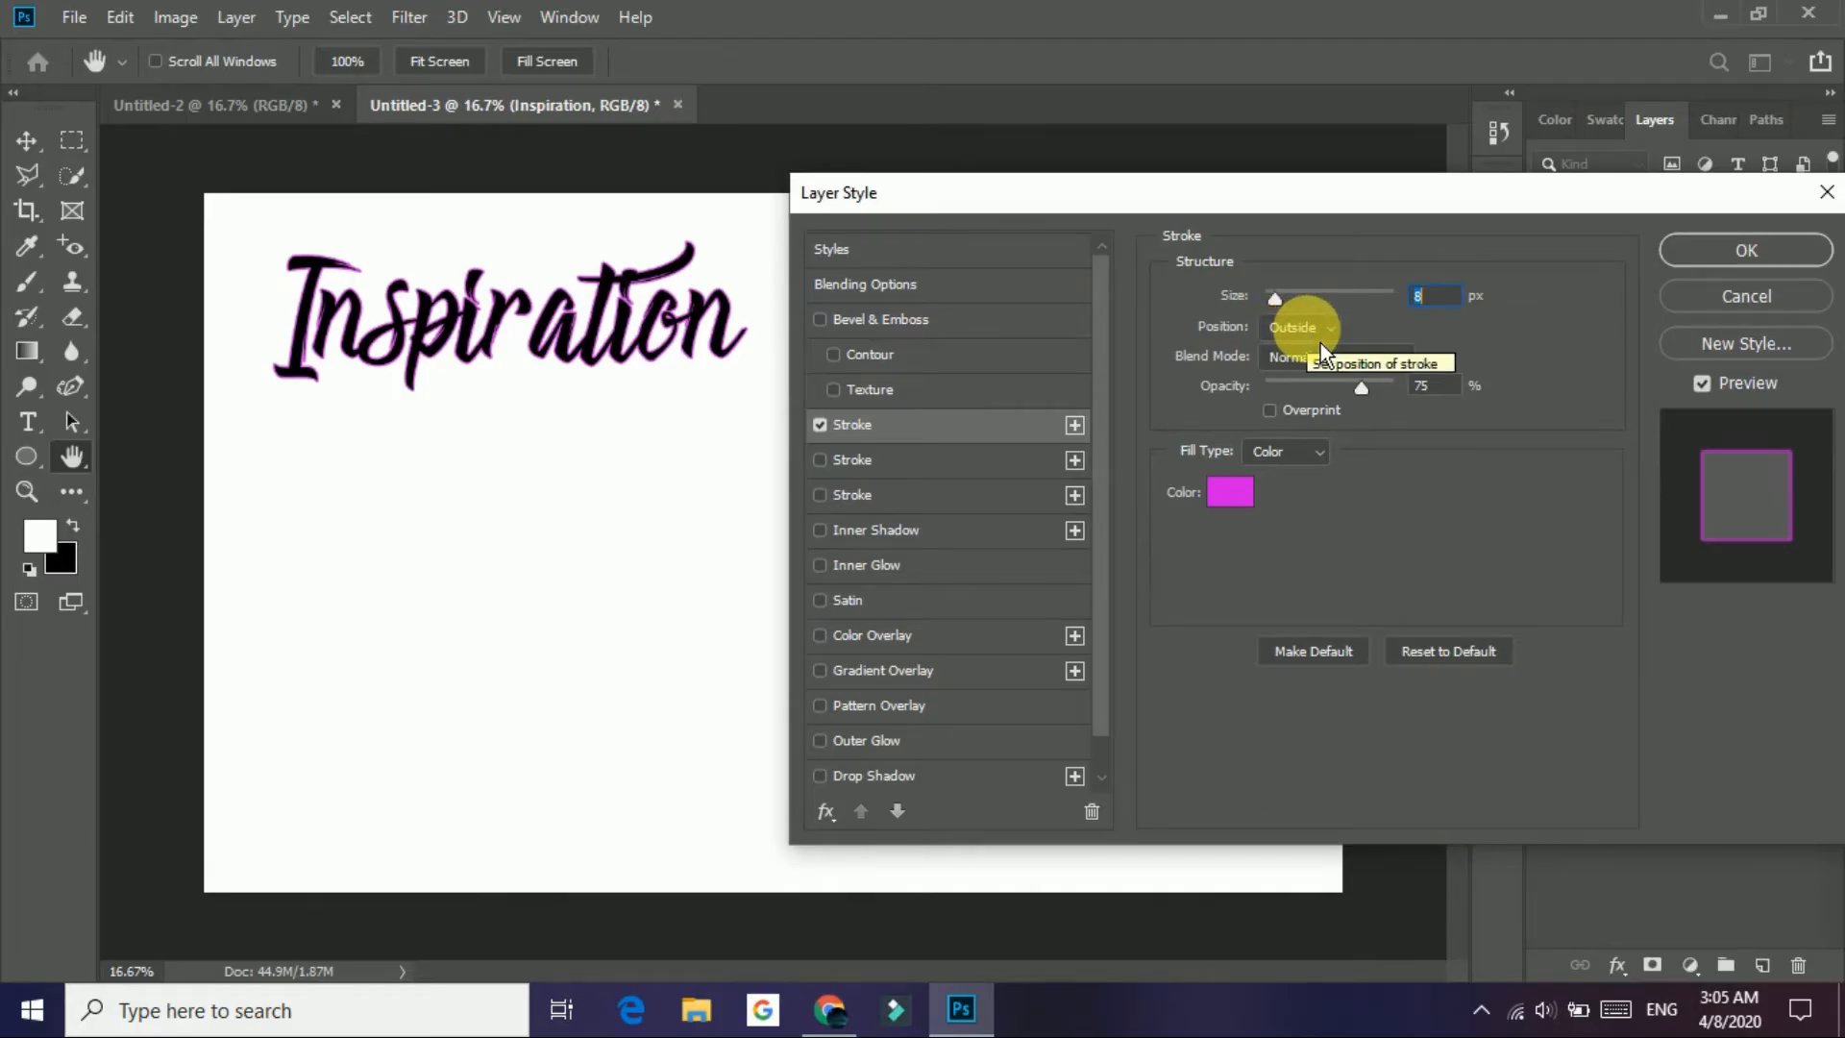
Step: Try a thicker outline on the text and set the stroke size to 6 px
left_click(1300, 301)
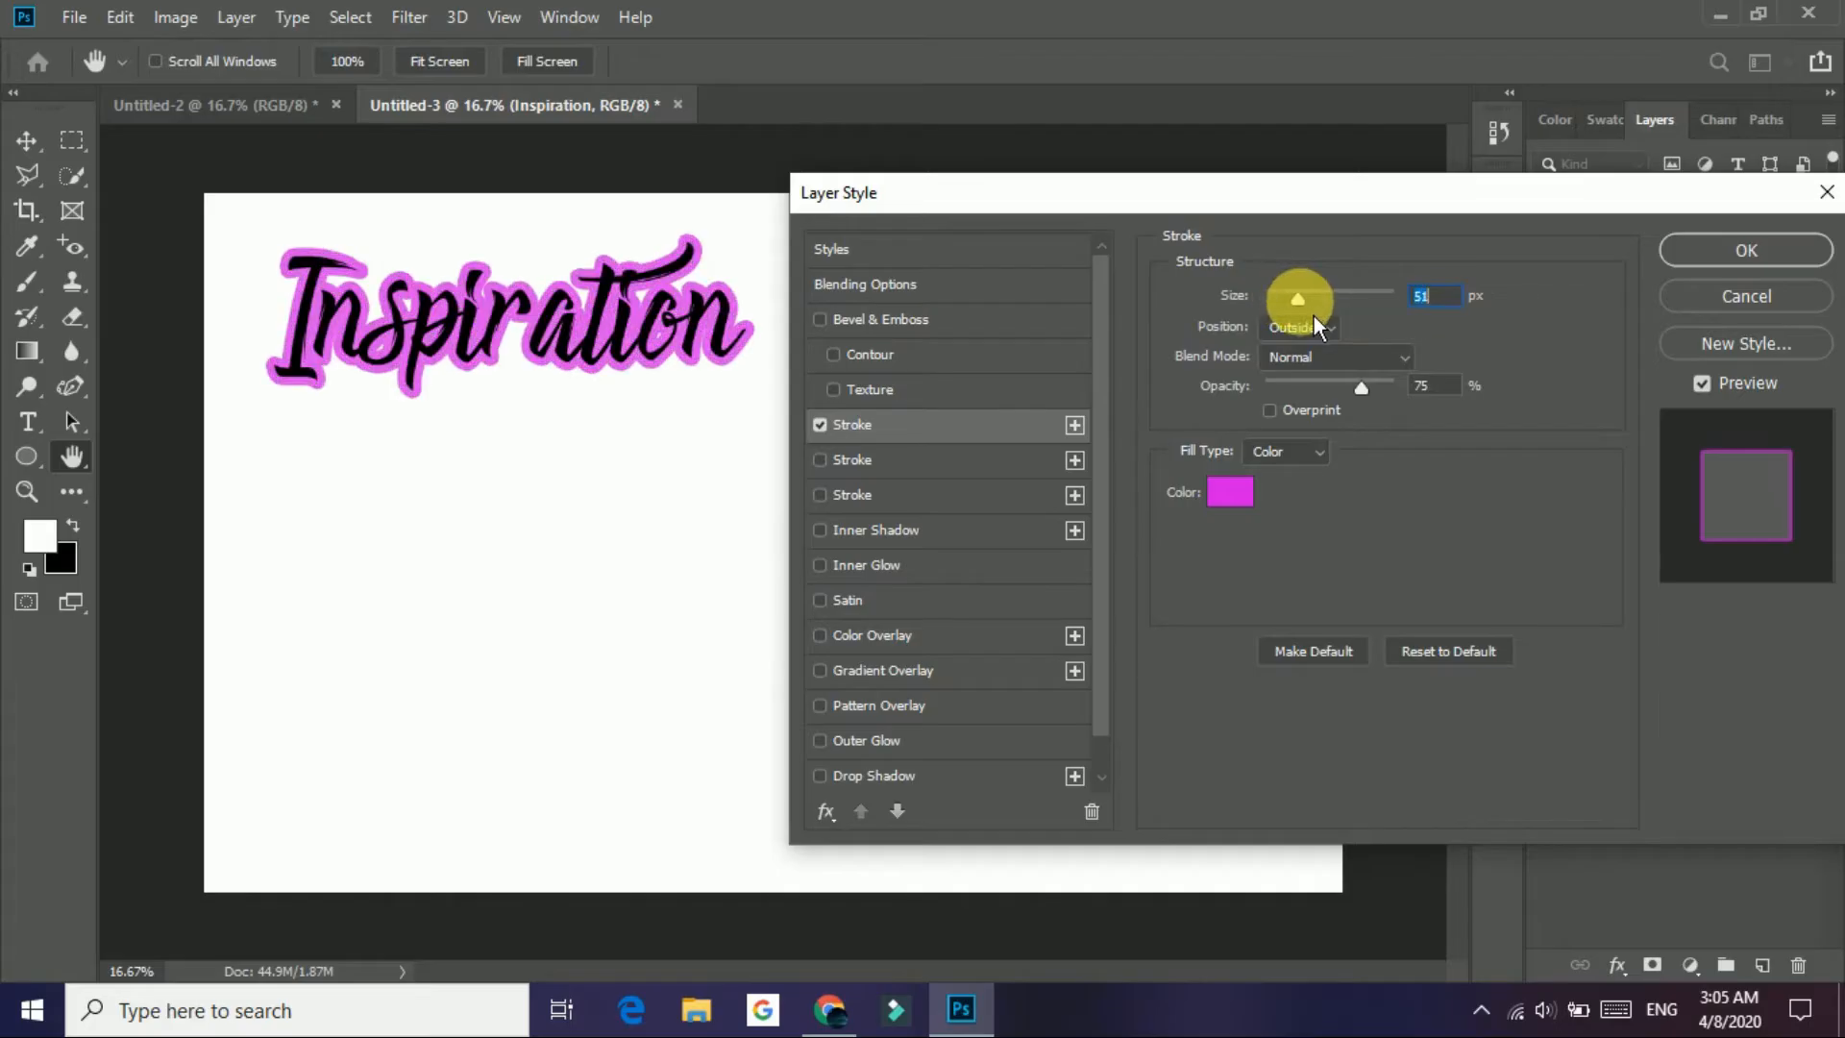
mouse_move(1328, 304)
left_mouse_down()
mouse_move(1300, 306)
mouse_move(1383, 326)
mouse_move(1288, 310)
left_mouse_up()
left_click(1292, 304)
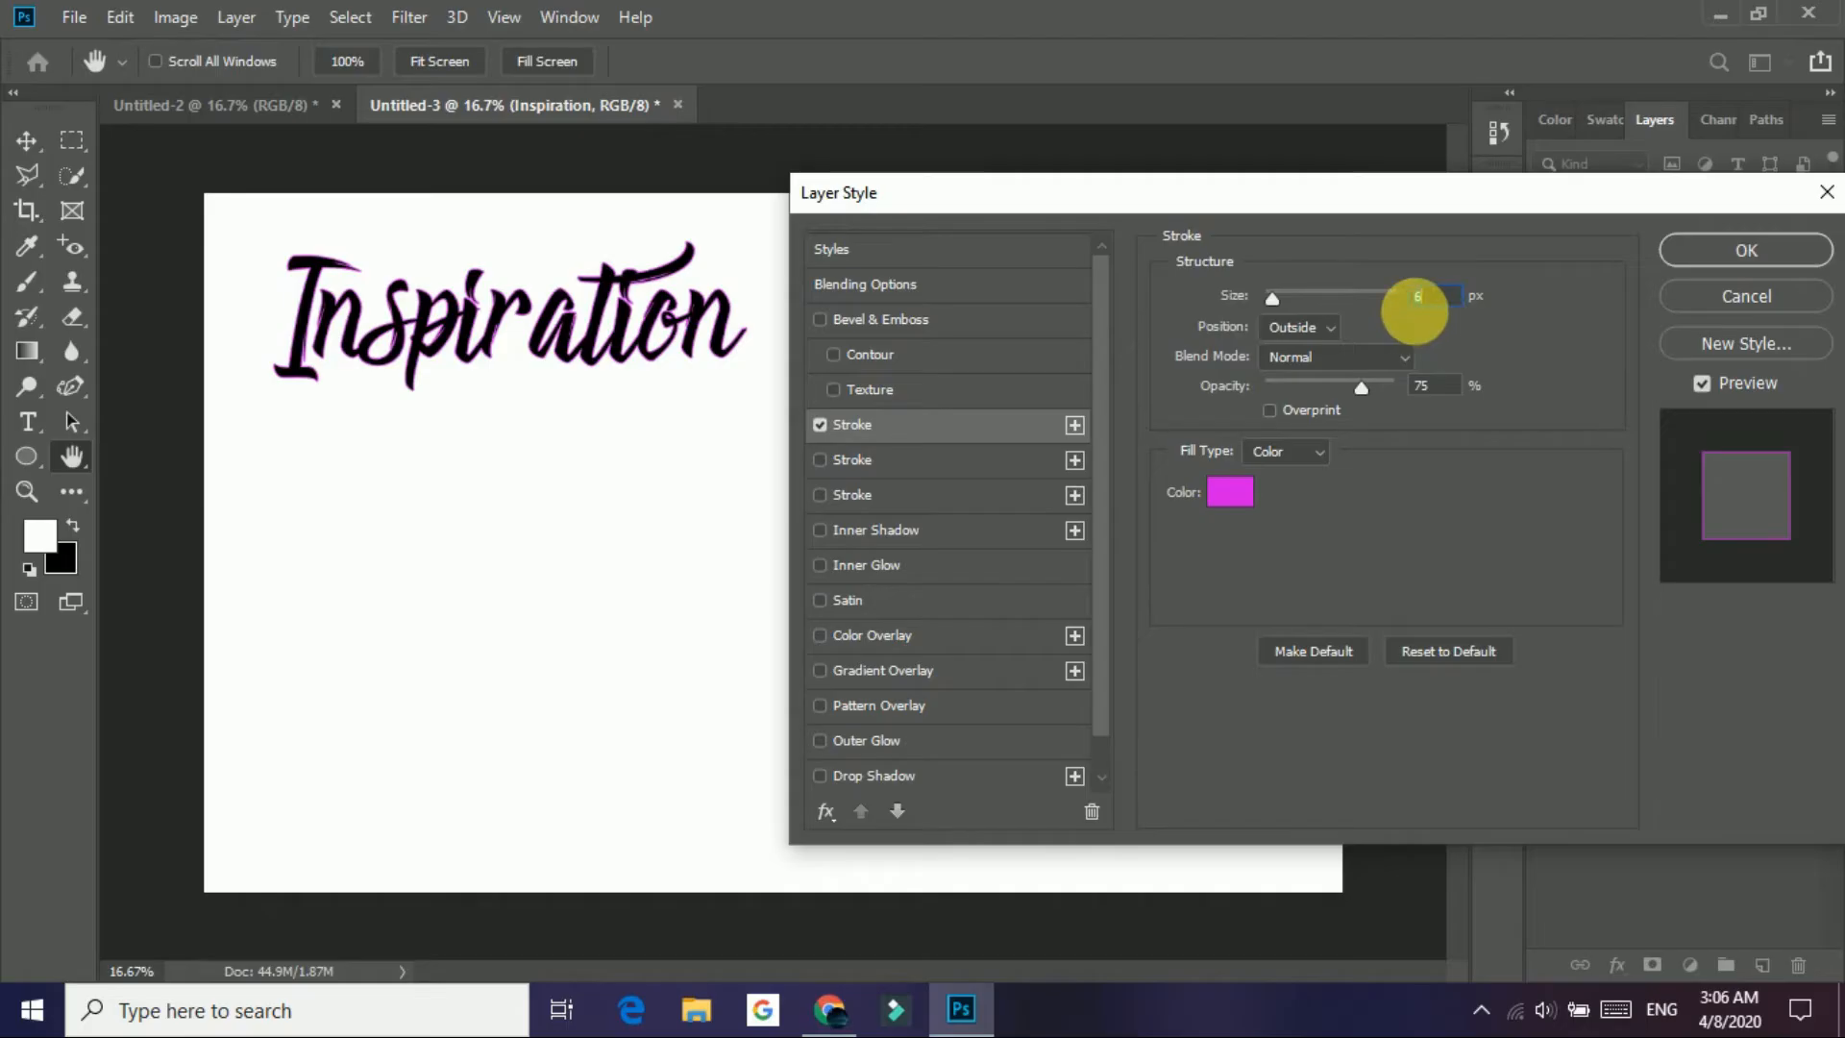
double_click(1420, 297)
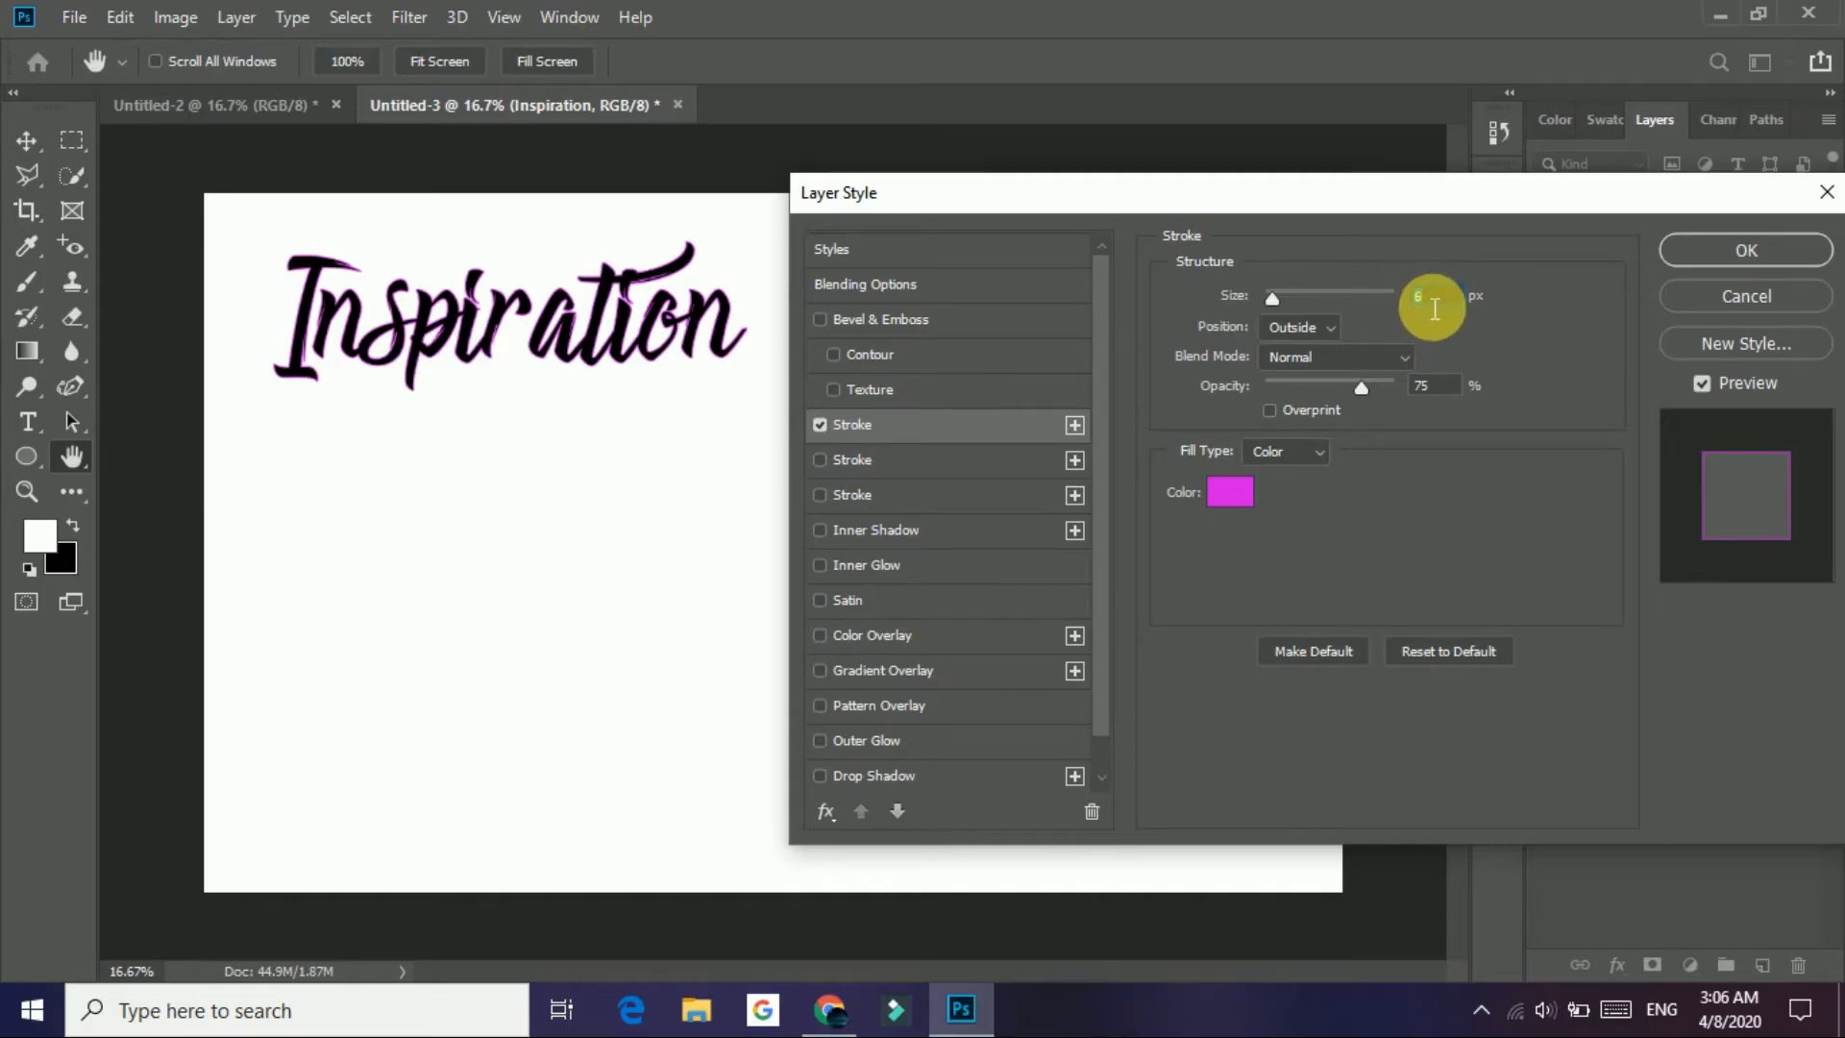
Step: Try the Center position for the text's stroke and return it to Outside
left_click(1311, 328)
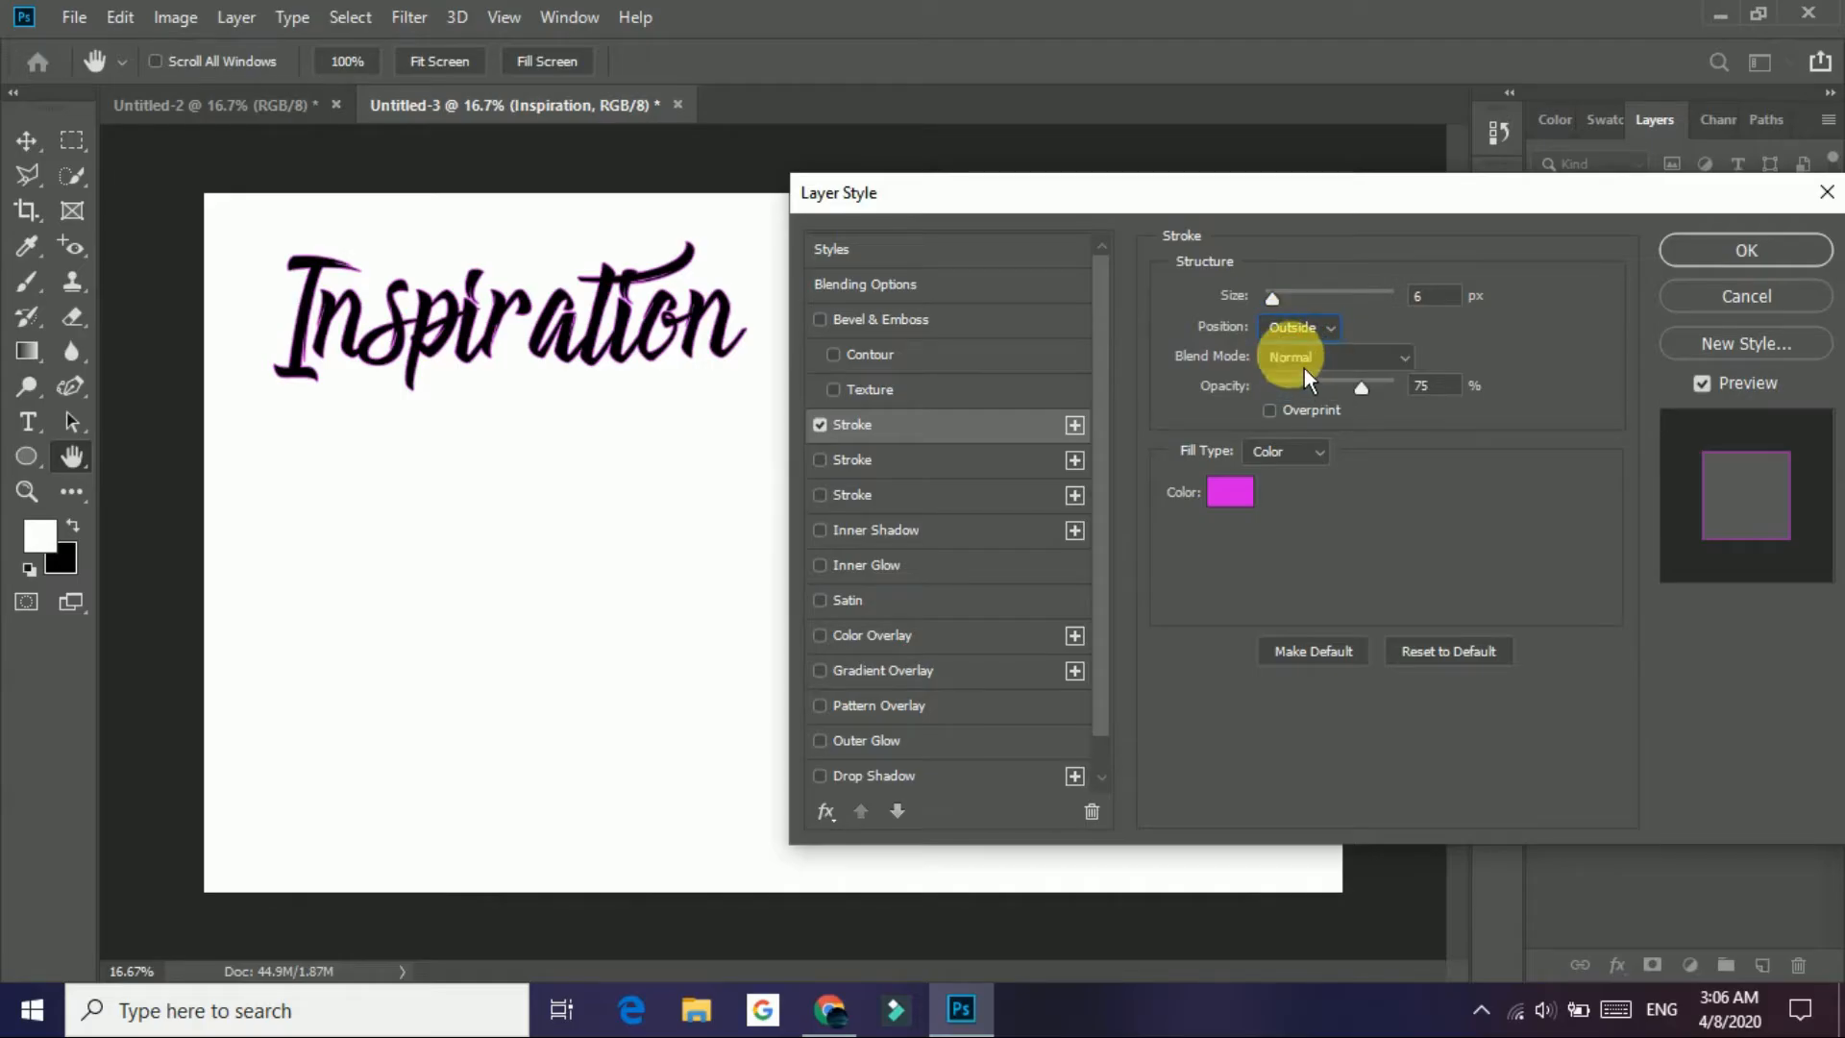
left_click(1300, 335)
left_click(1305, 401)
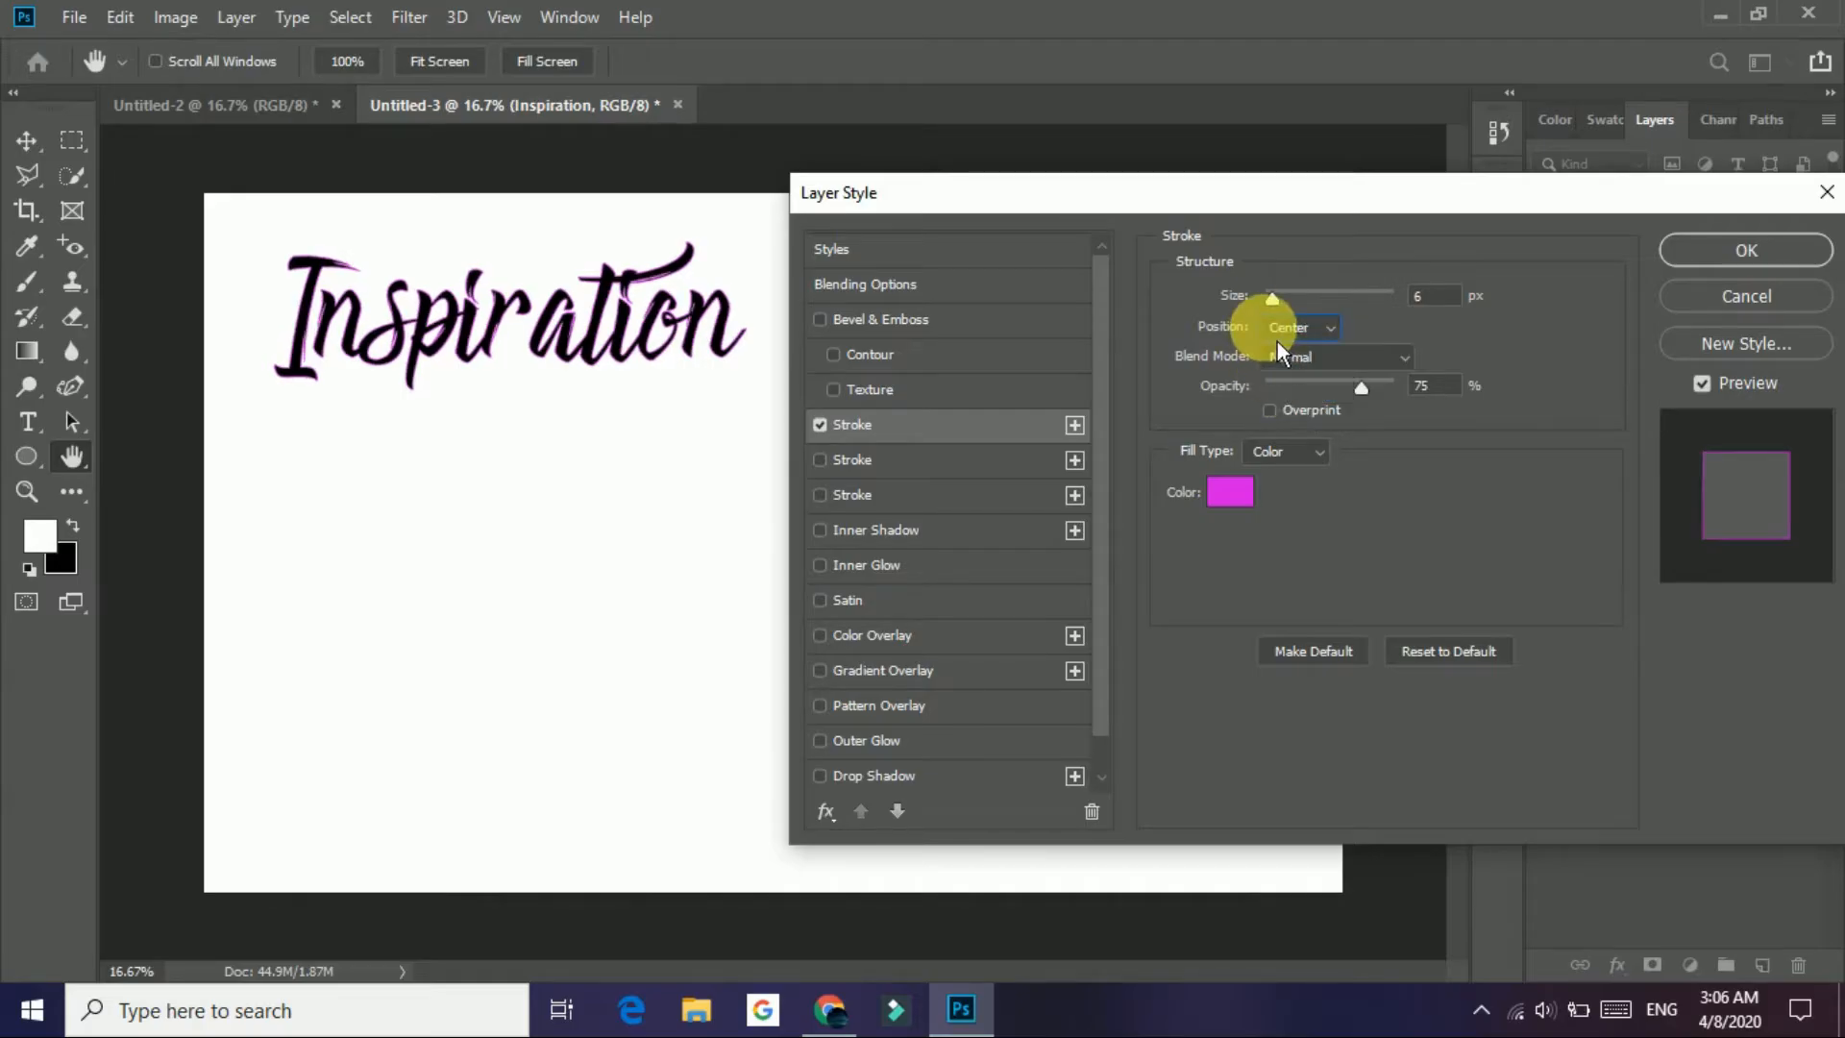
left_click(1286, 350)
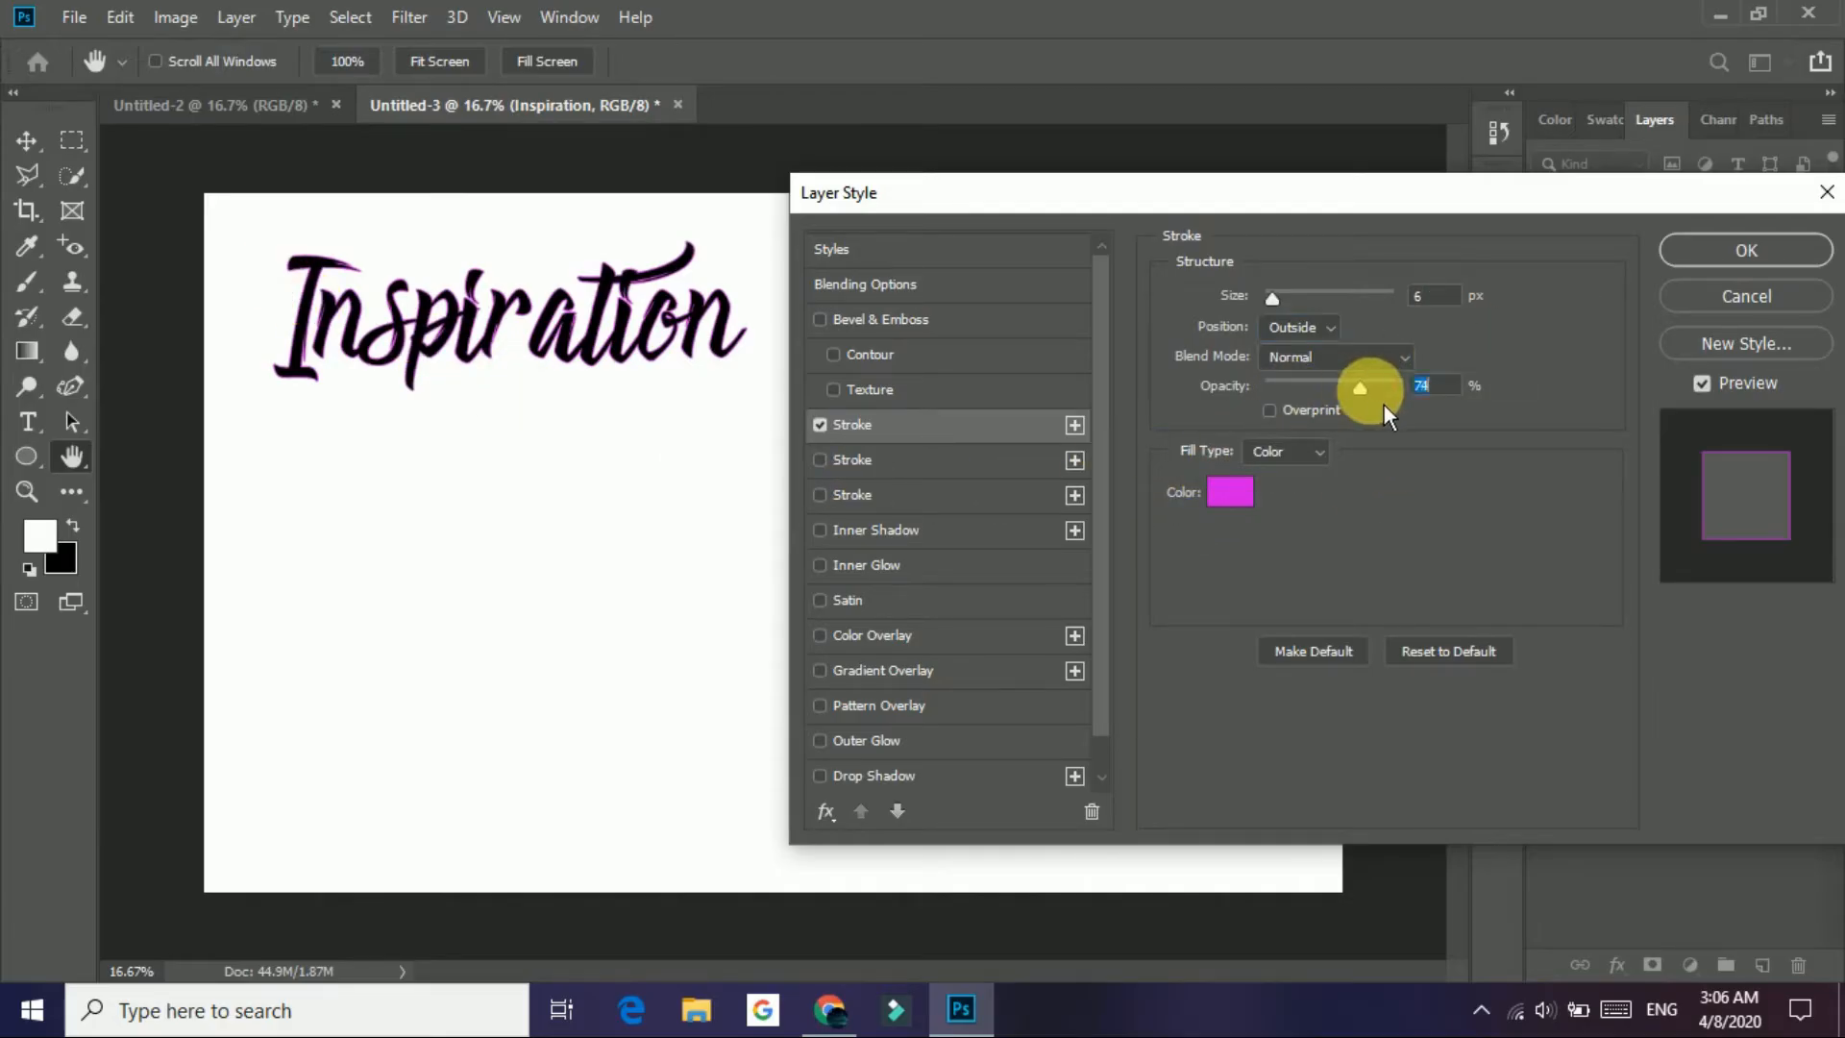
Step: Set the magenta stroke's opacity to 100% and keep Color as its fill type
mouse_move(1420, 407)
left_mouse_down()
mouse_move(1312, 399)
mouse_move(1490, 421)
left_mouse_up()
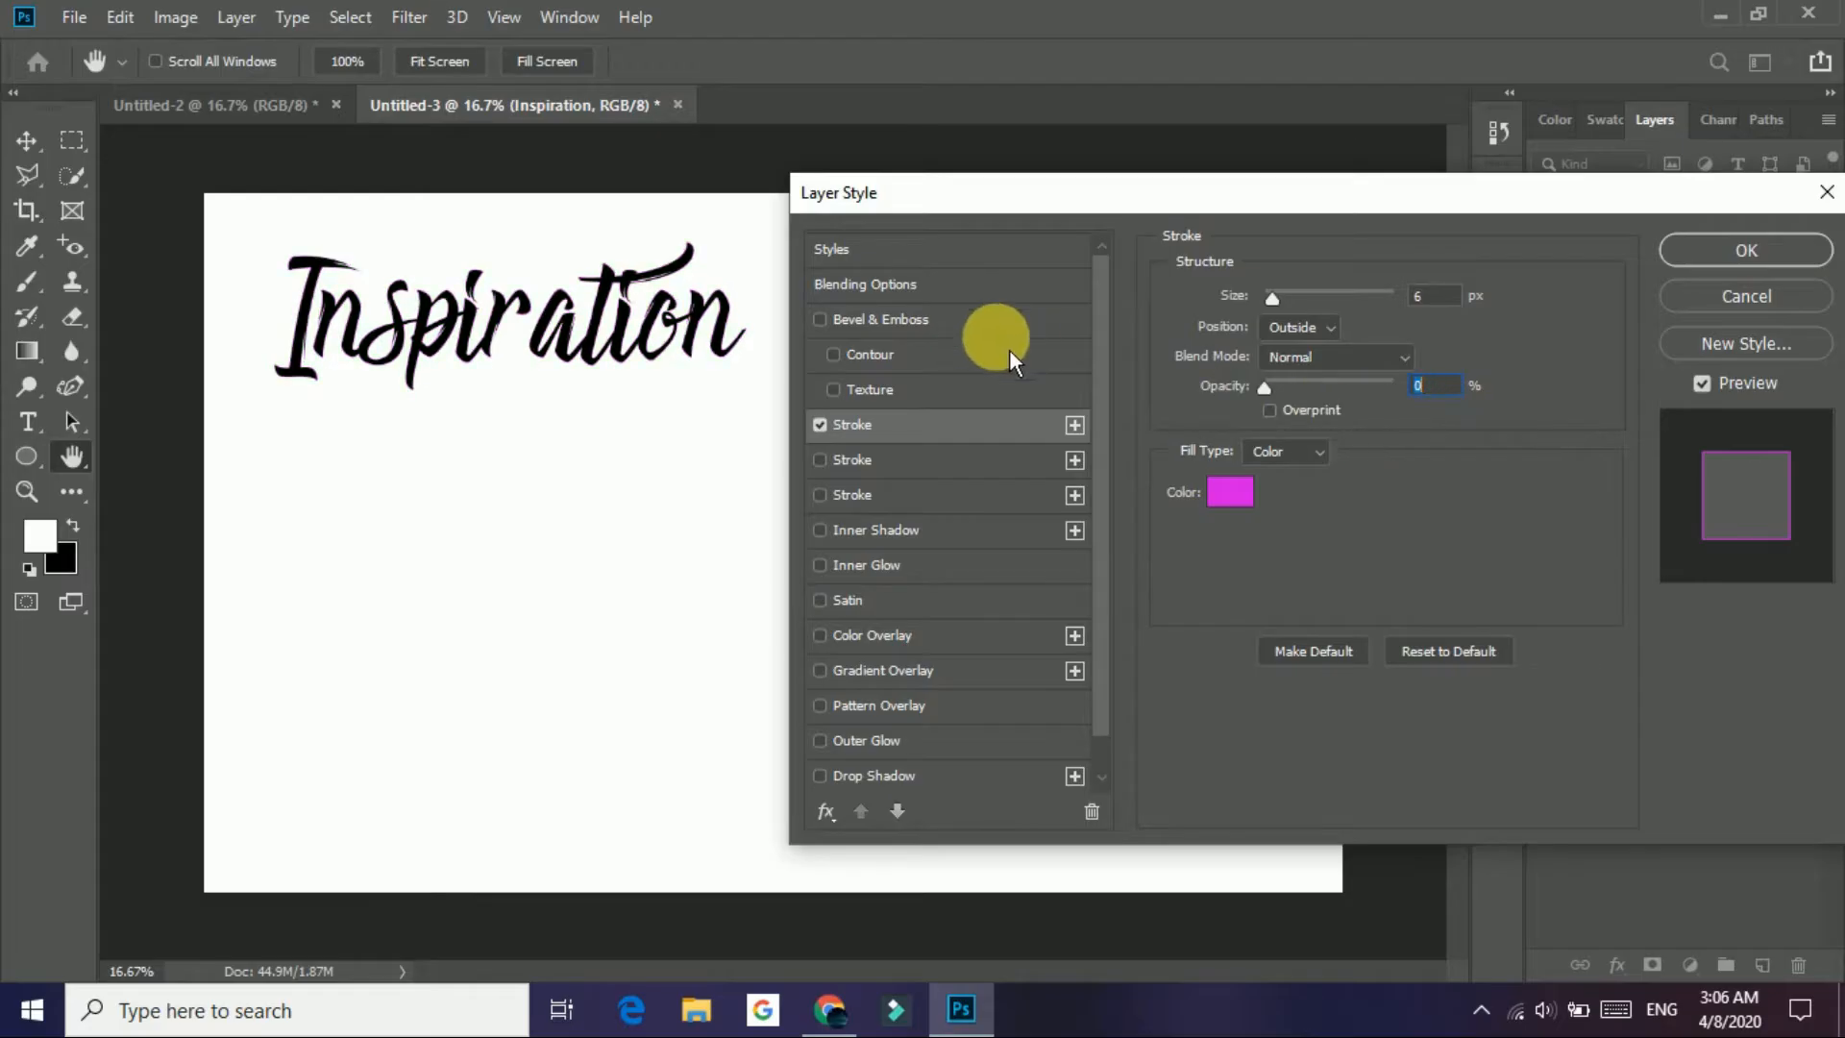
mouse_move(1393, 387)
left_mouse_down()
mouse_move(1258, 456)
mouse_move(1335, 457)
left_mouse_up()
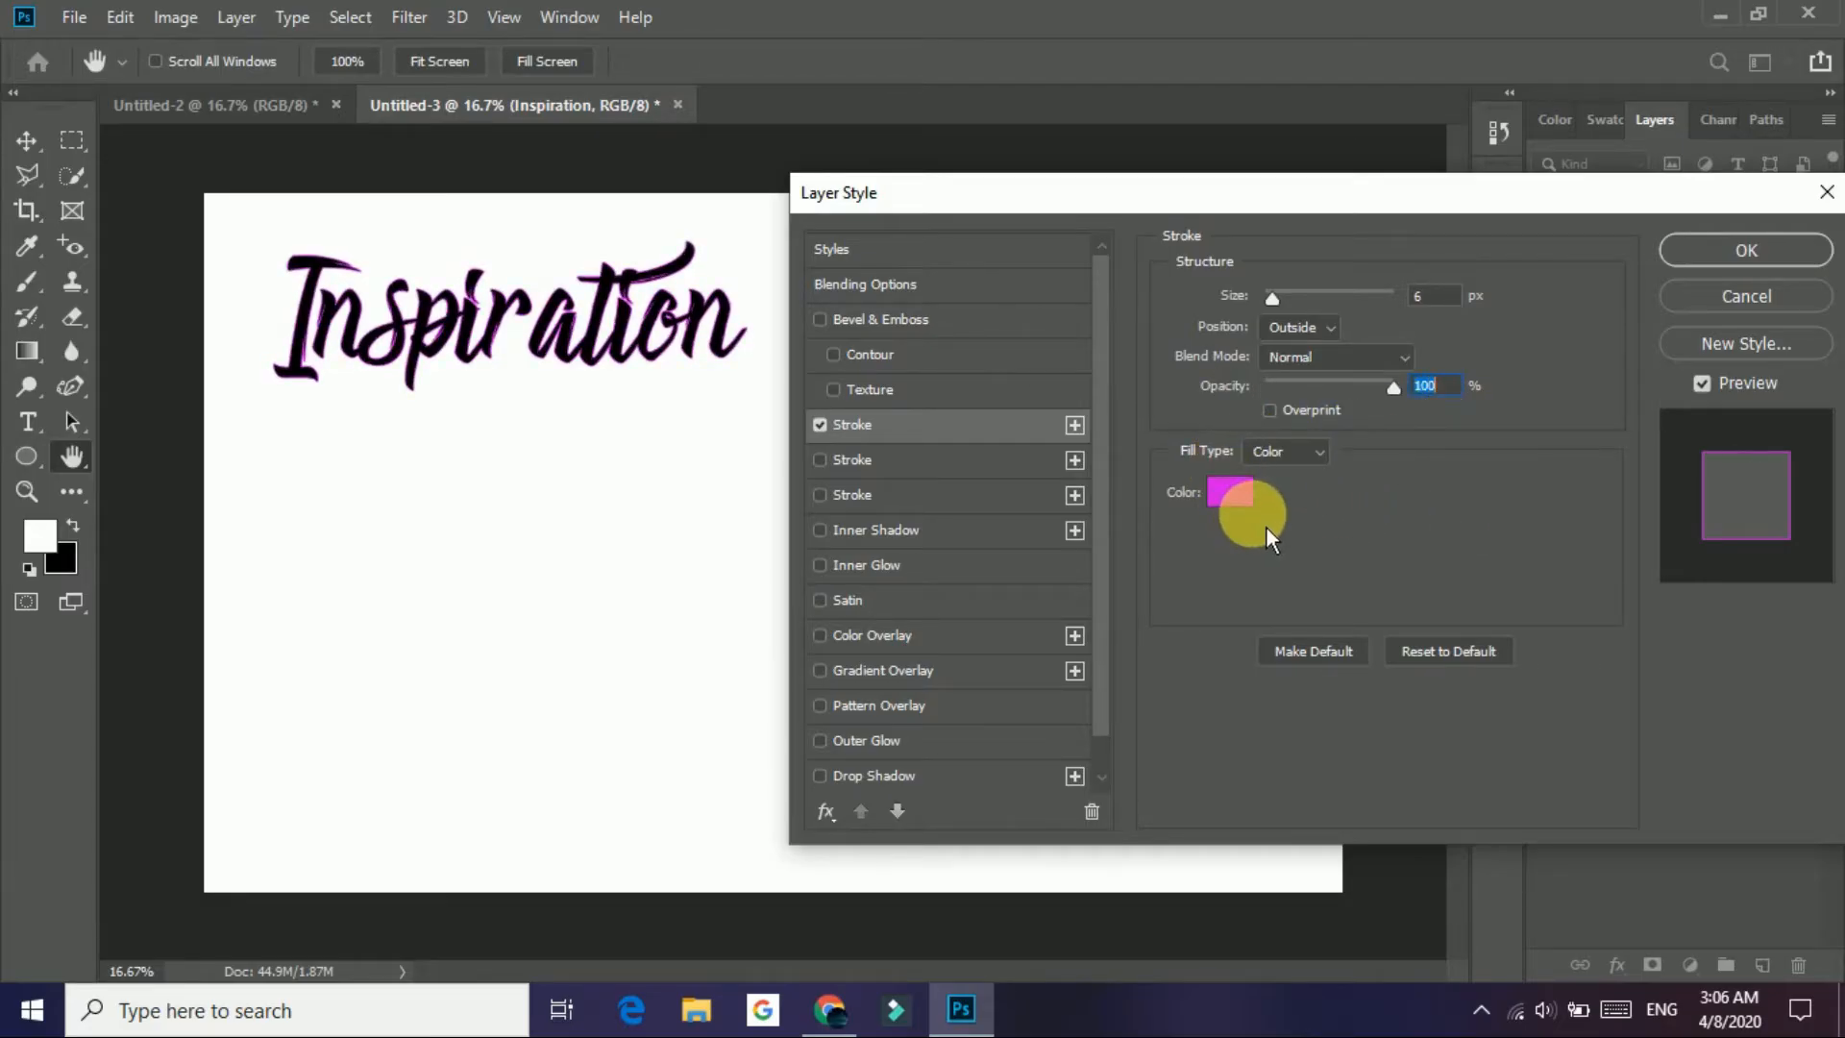
left_click(1293, 467)
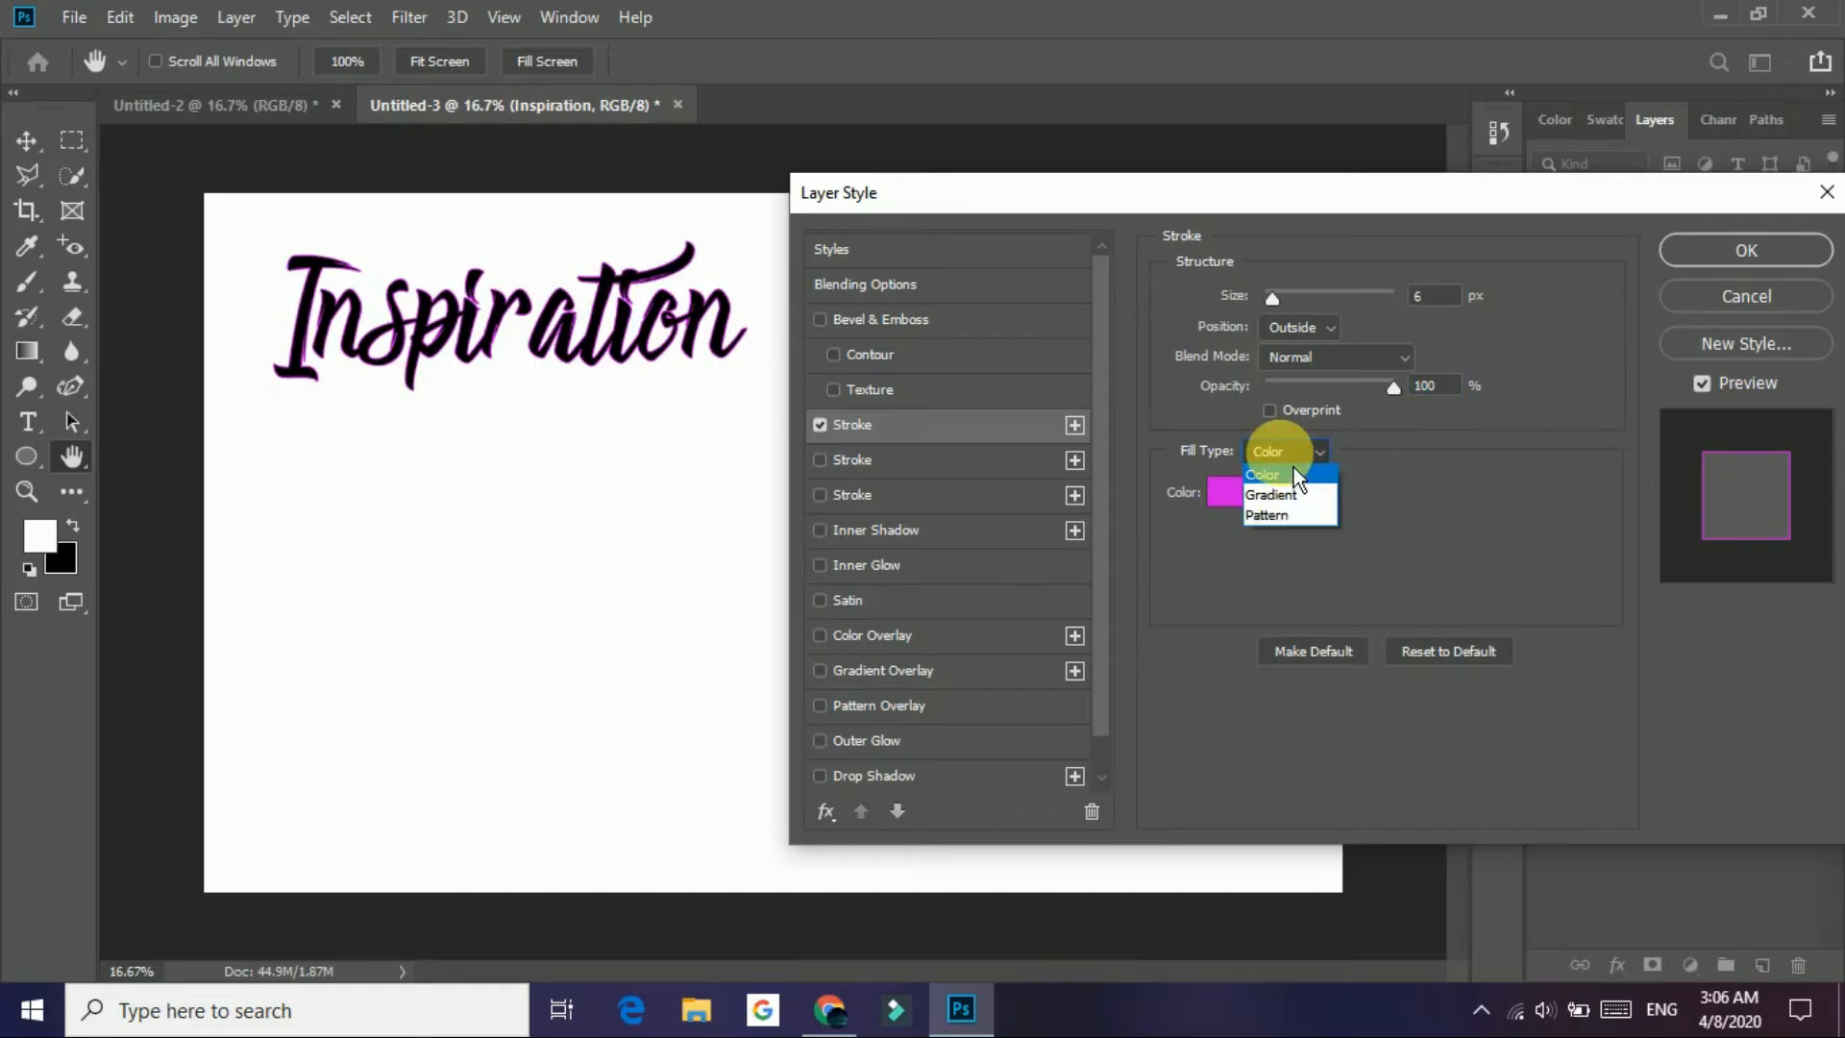
left_click(1293, 467)
left_click(1293, 467)
left_click(1293, 467)
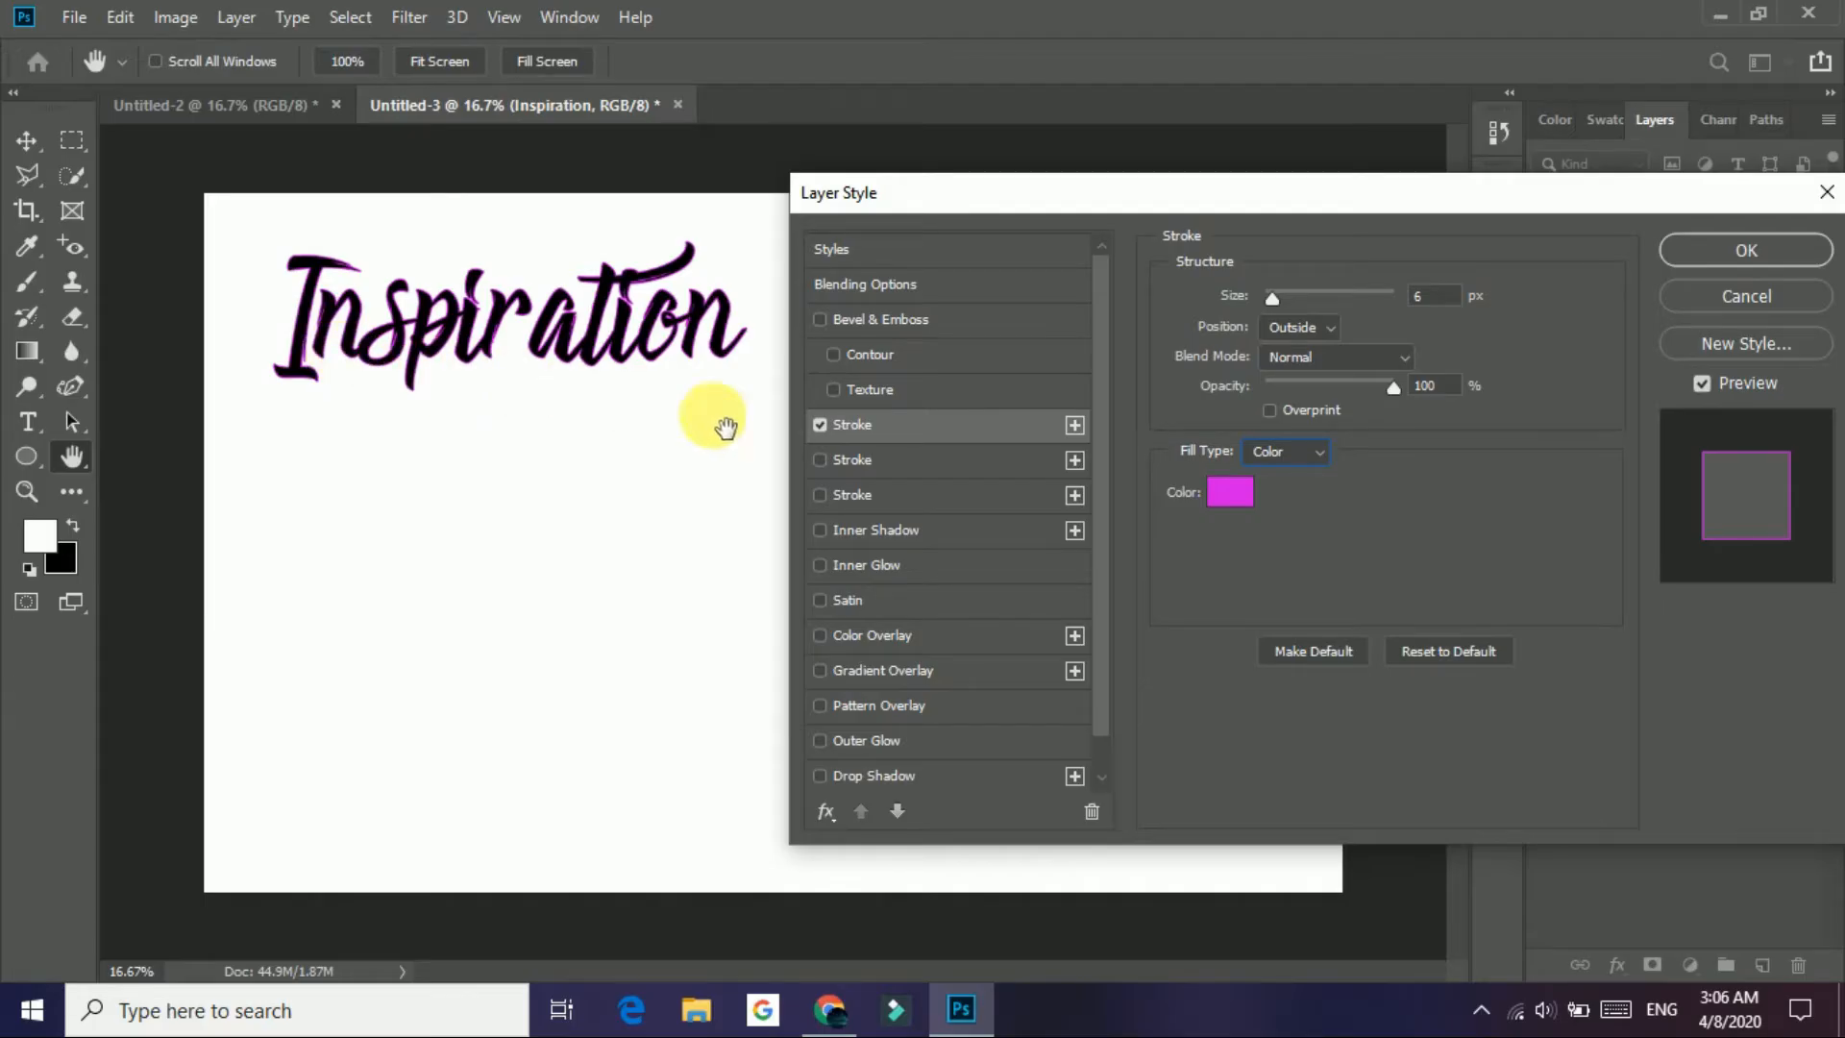
Step: Add a second stroke to the text, color it red (ff0000) and set its size to 18 px
left_click(1085, 439)
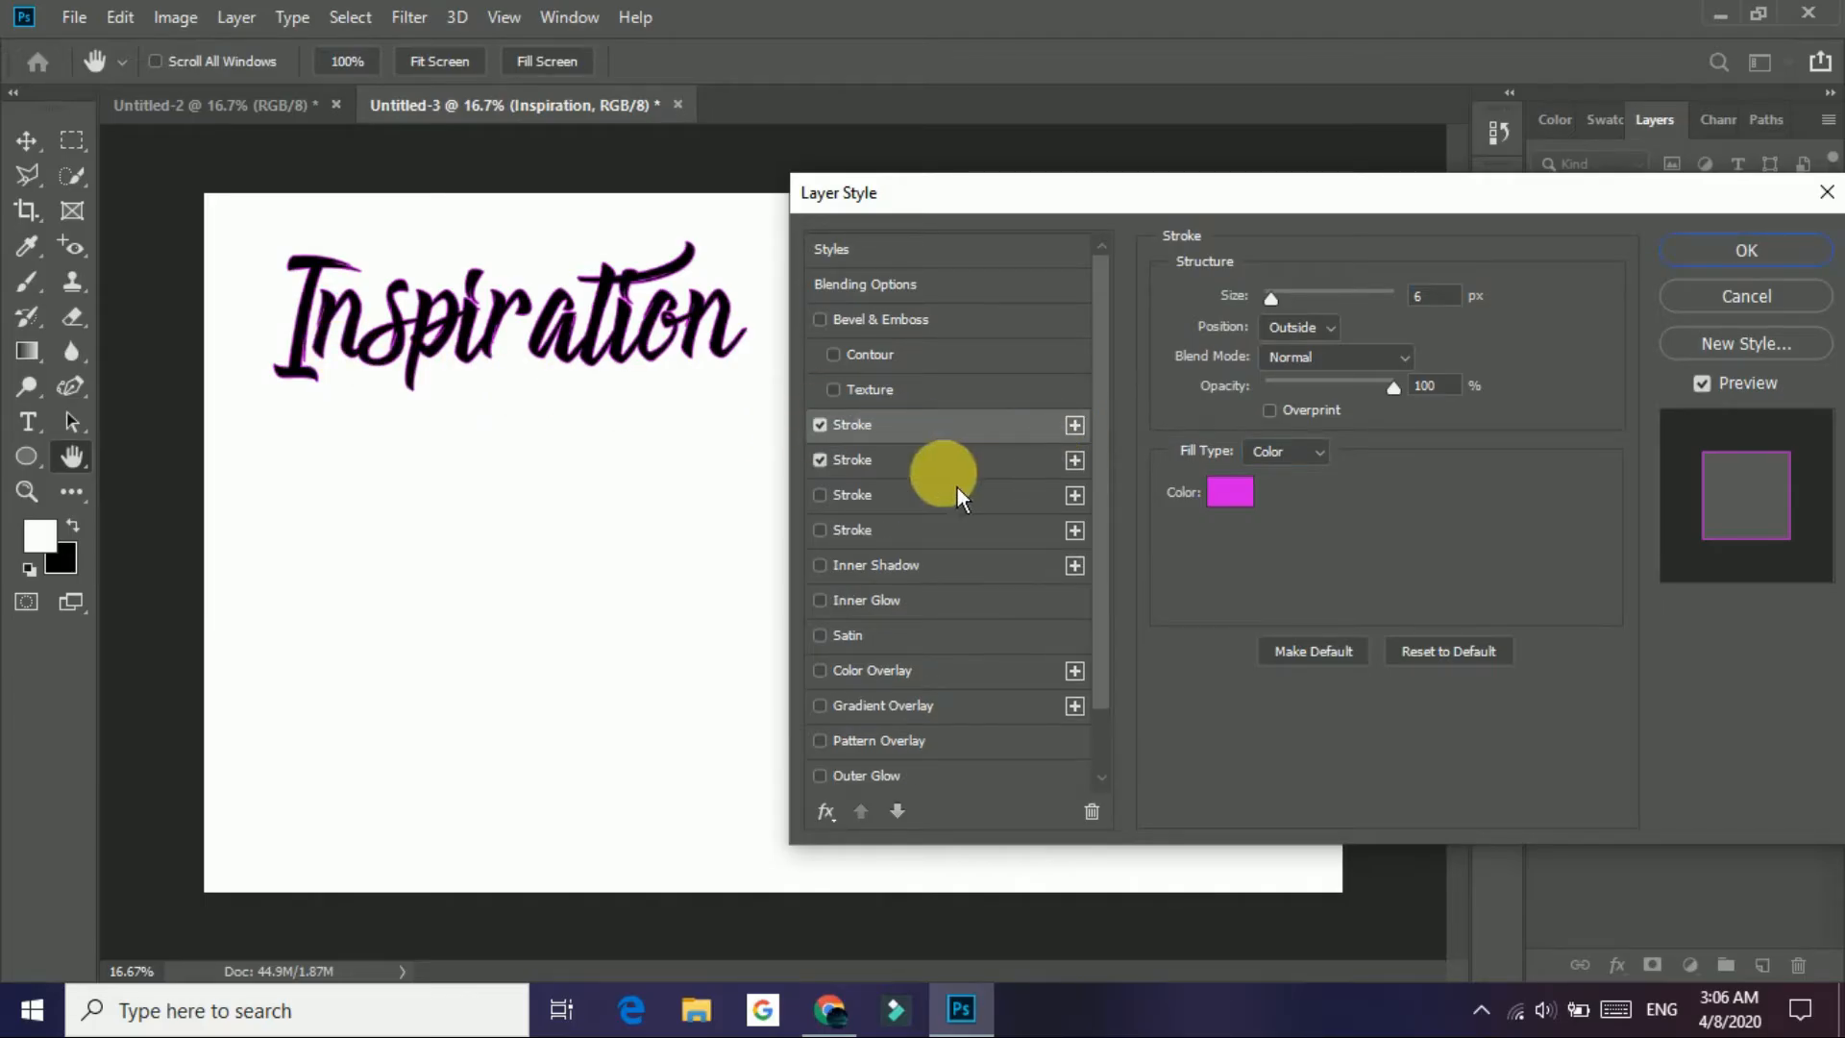
left_click(874, 474)
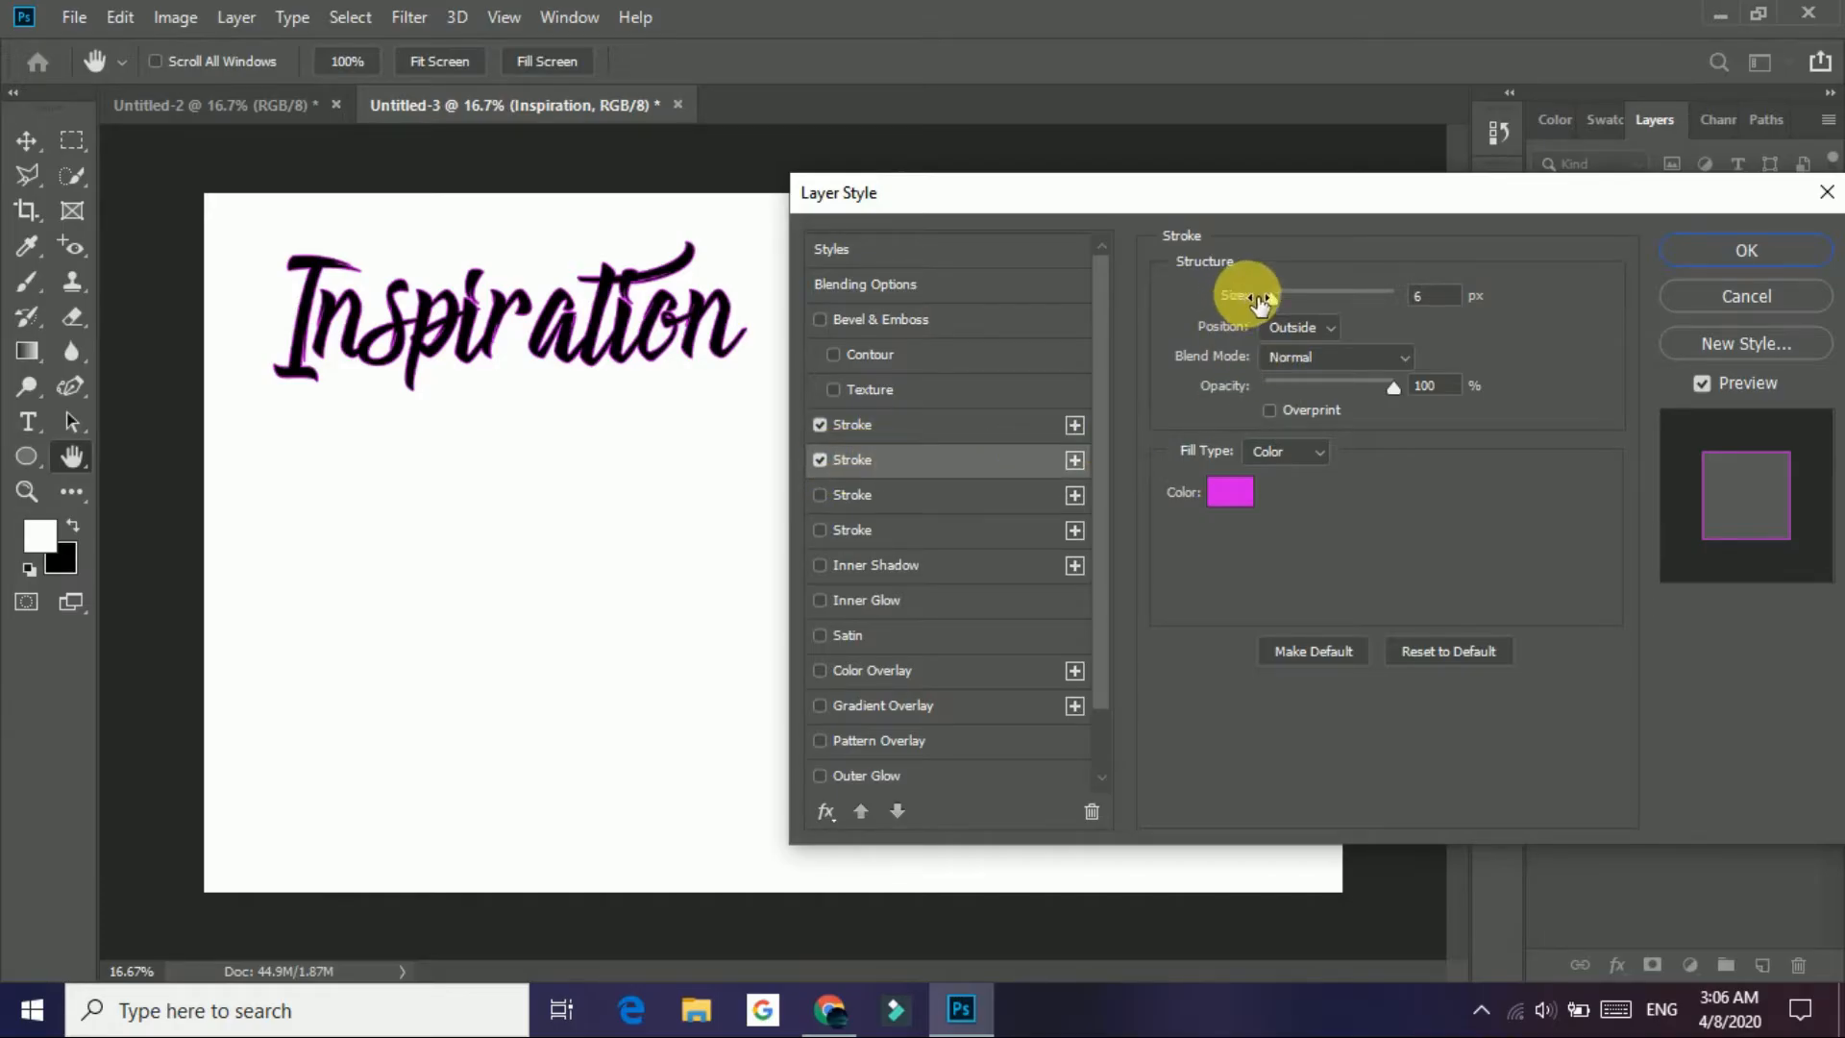
left_click(1230, 493)
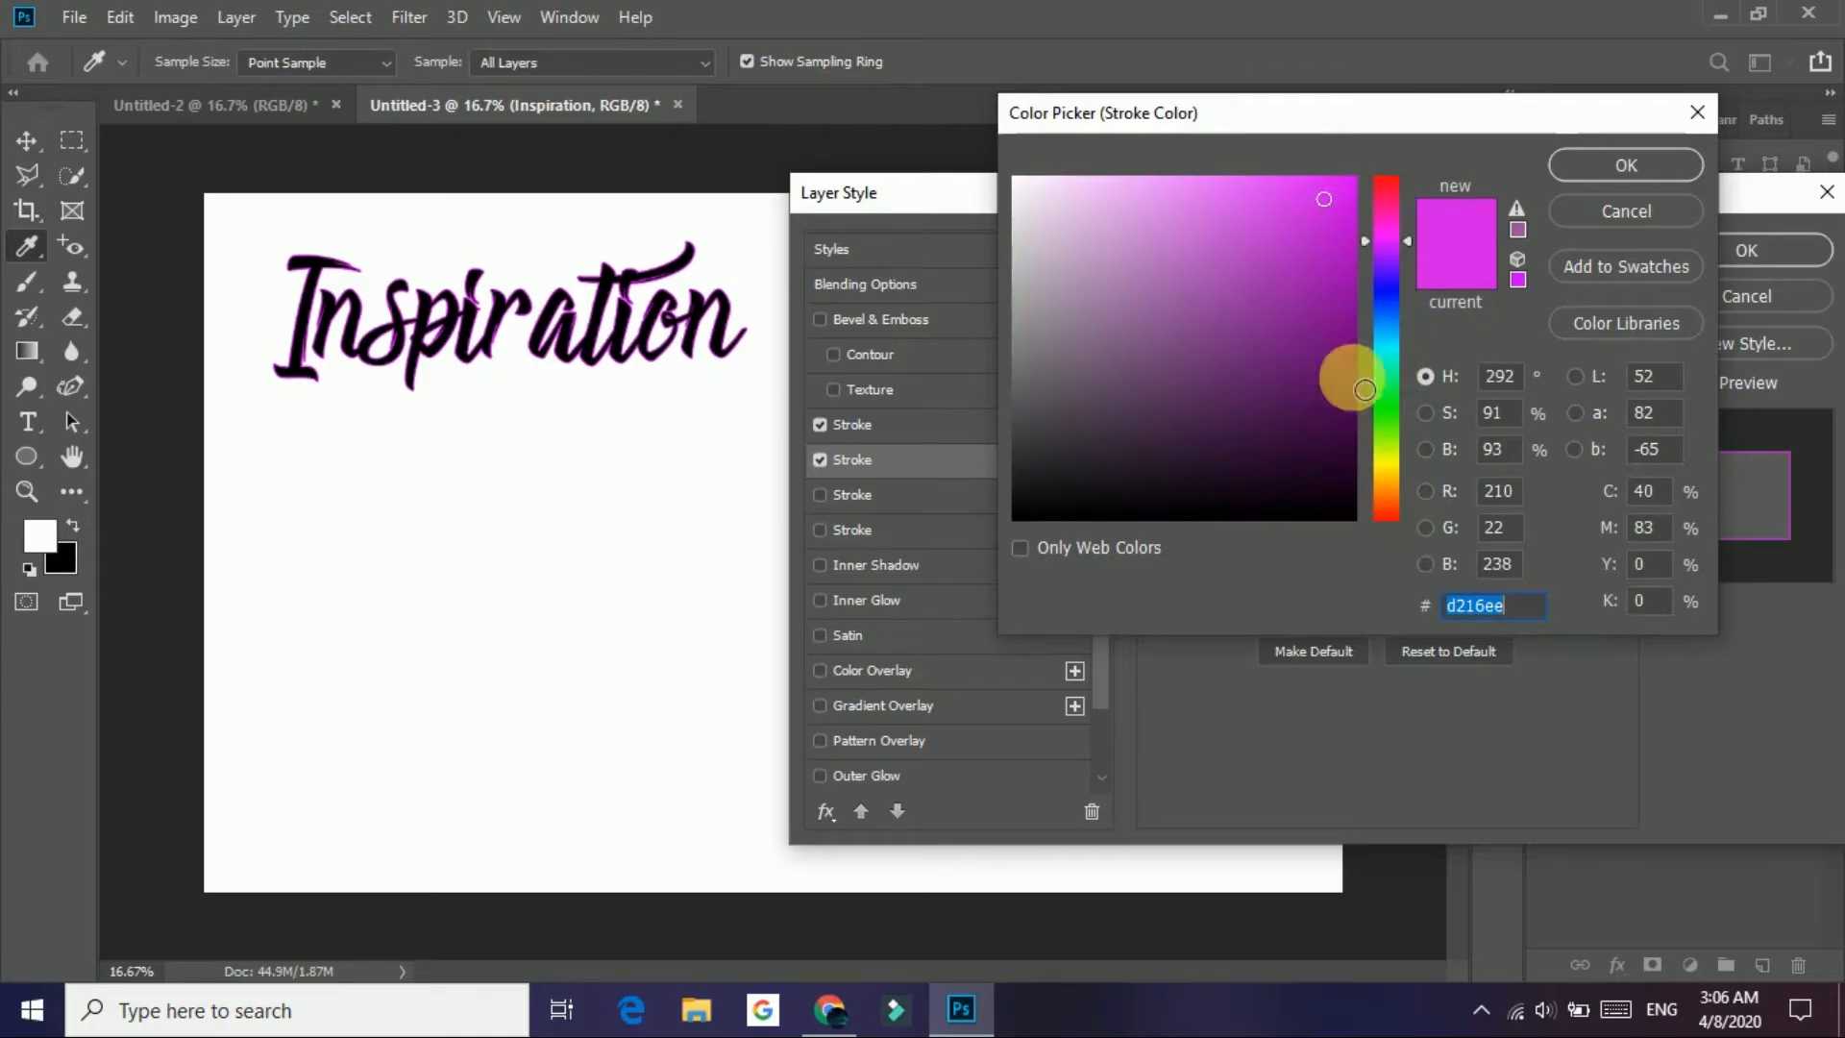
left_click(1392, 196)
mouse_move(1348, 207)
left_mouse_down()
mouse_move(1402, 164)
mouse_move(1510, 205)
mouse_move(1476, 420)
mouse_move(1437, 138)
mouse_move(1409, 124)
mouse_move(1380, 164)
left_mouse_up()
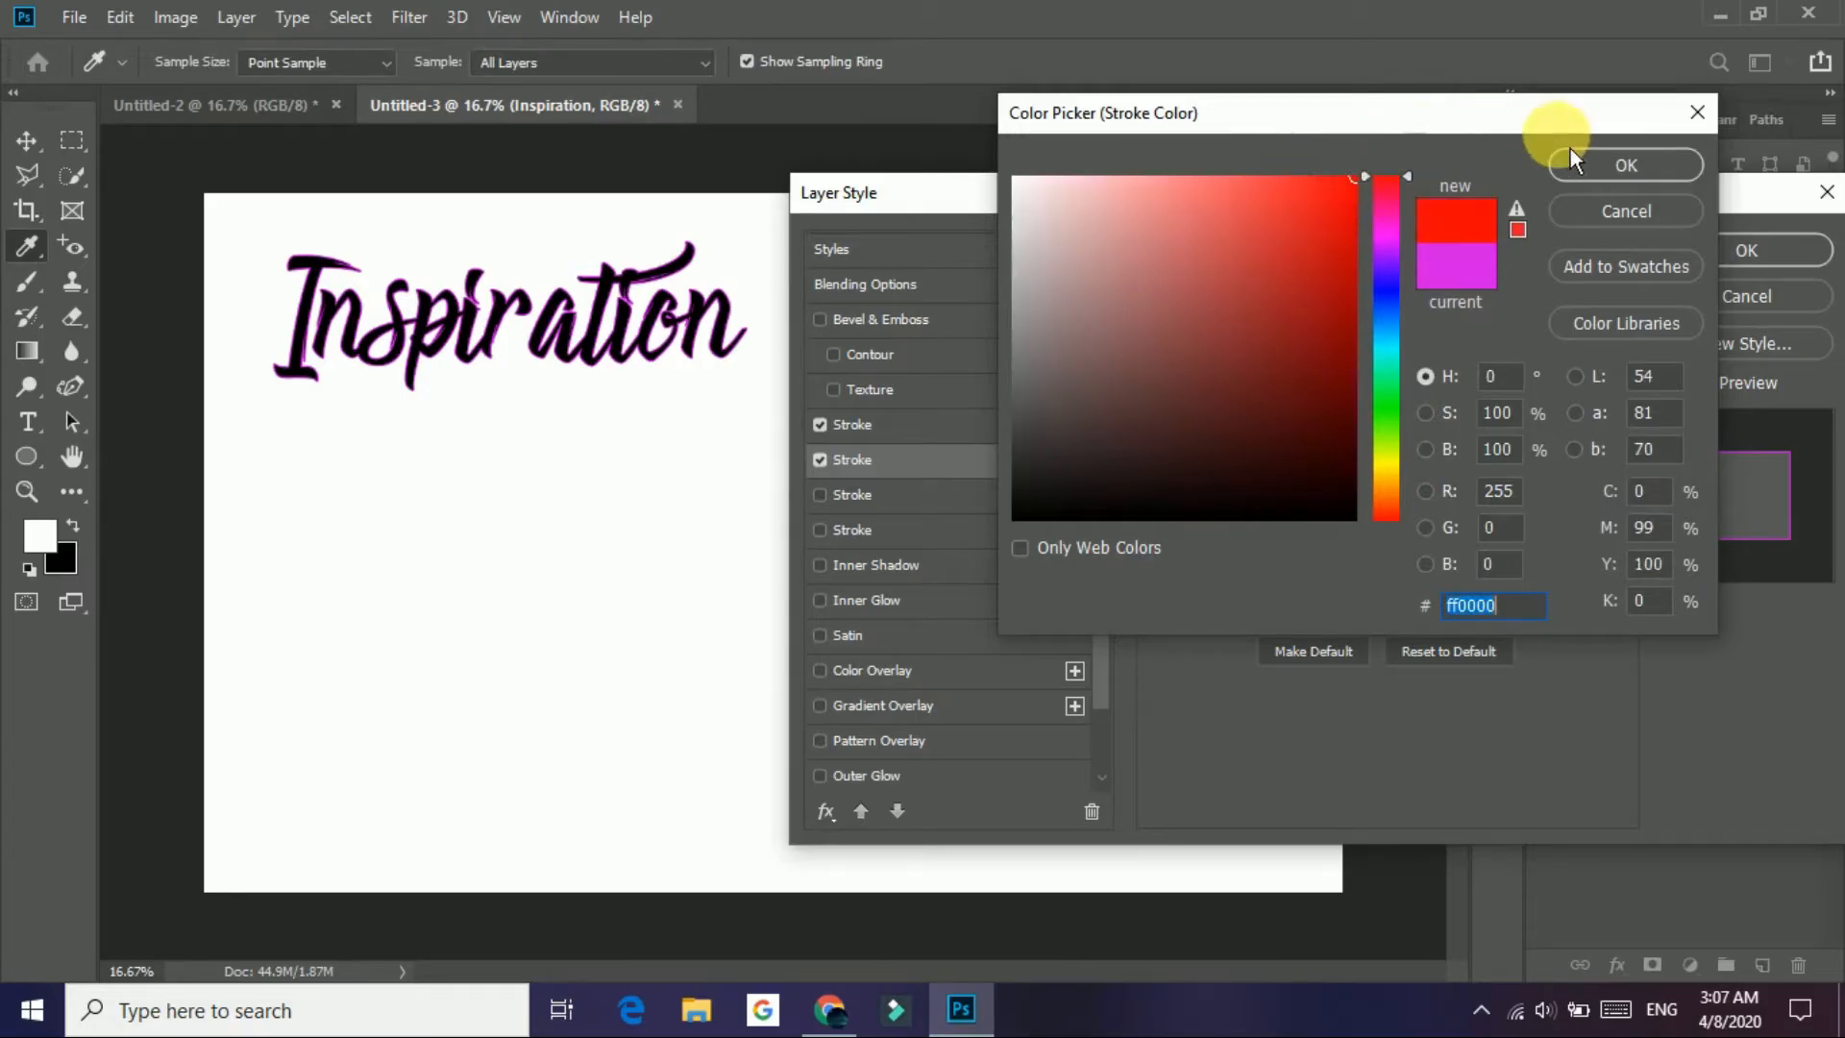
left_click(1587, 169)
mouse_move(1325, 302)
left_mouse_down()
mouse_move(1292, 305)
mouse_move(1297, 323)
left_mouse_up()
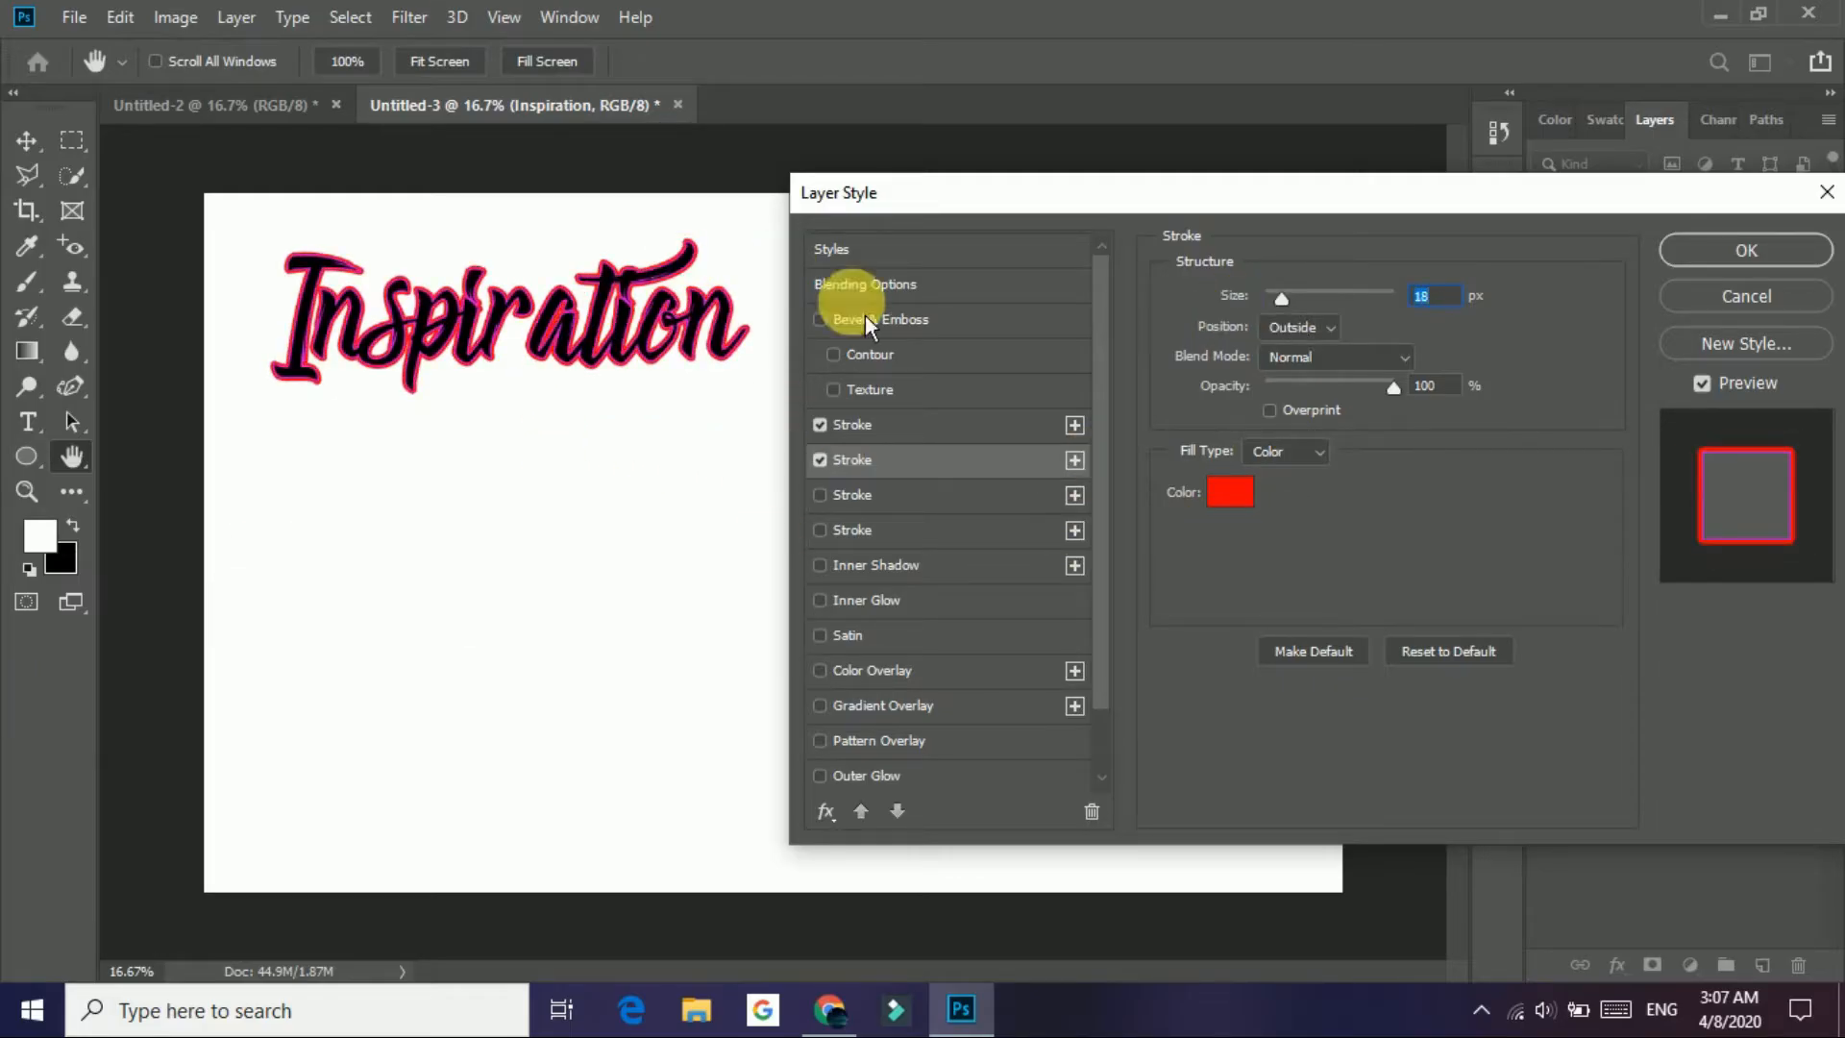
Step: Change the second stroke's color to blue (0e49d0) and set its size to 10 px
left_click(1230, 492)
left_click(1294, 442)
mouse_move(1294, 442)
left_mouse_down()
mouse_move(1316, 403)
mouse_move(1242, 271)
mouse_move(1311, 288)
mouse_move(1321, 206)
mouse_move(1263, 228)
mouse_move(1367, 284)
mouse_move(1322, 346)
mouse_move(1301, 288)
mouse_move(1327, 197)
mouse_move(1332, 239)
left_mouse_up()
left_click(1384, 305)
left_click(1342, 224)
left_click(1624, 165)
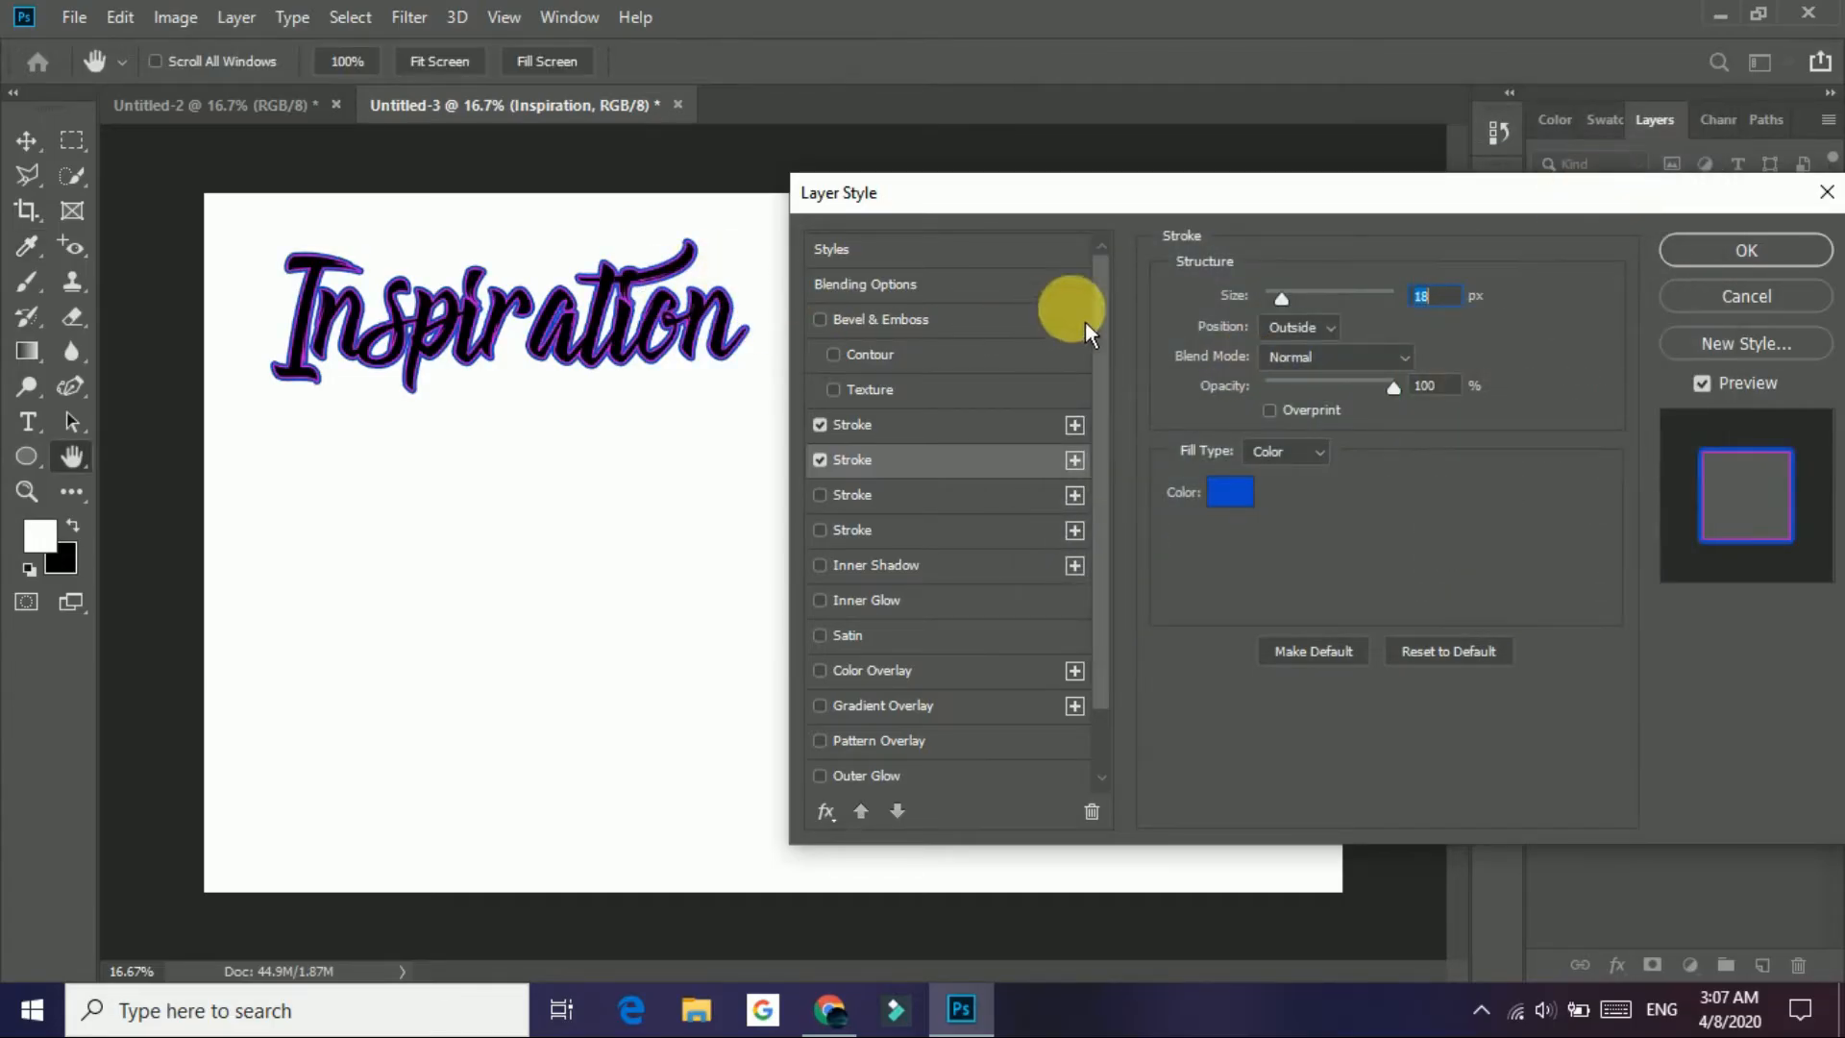
left_click_drag(1289, 311, 1288, 314)
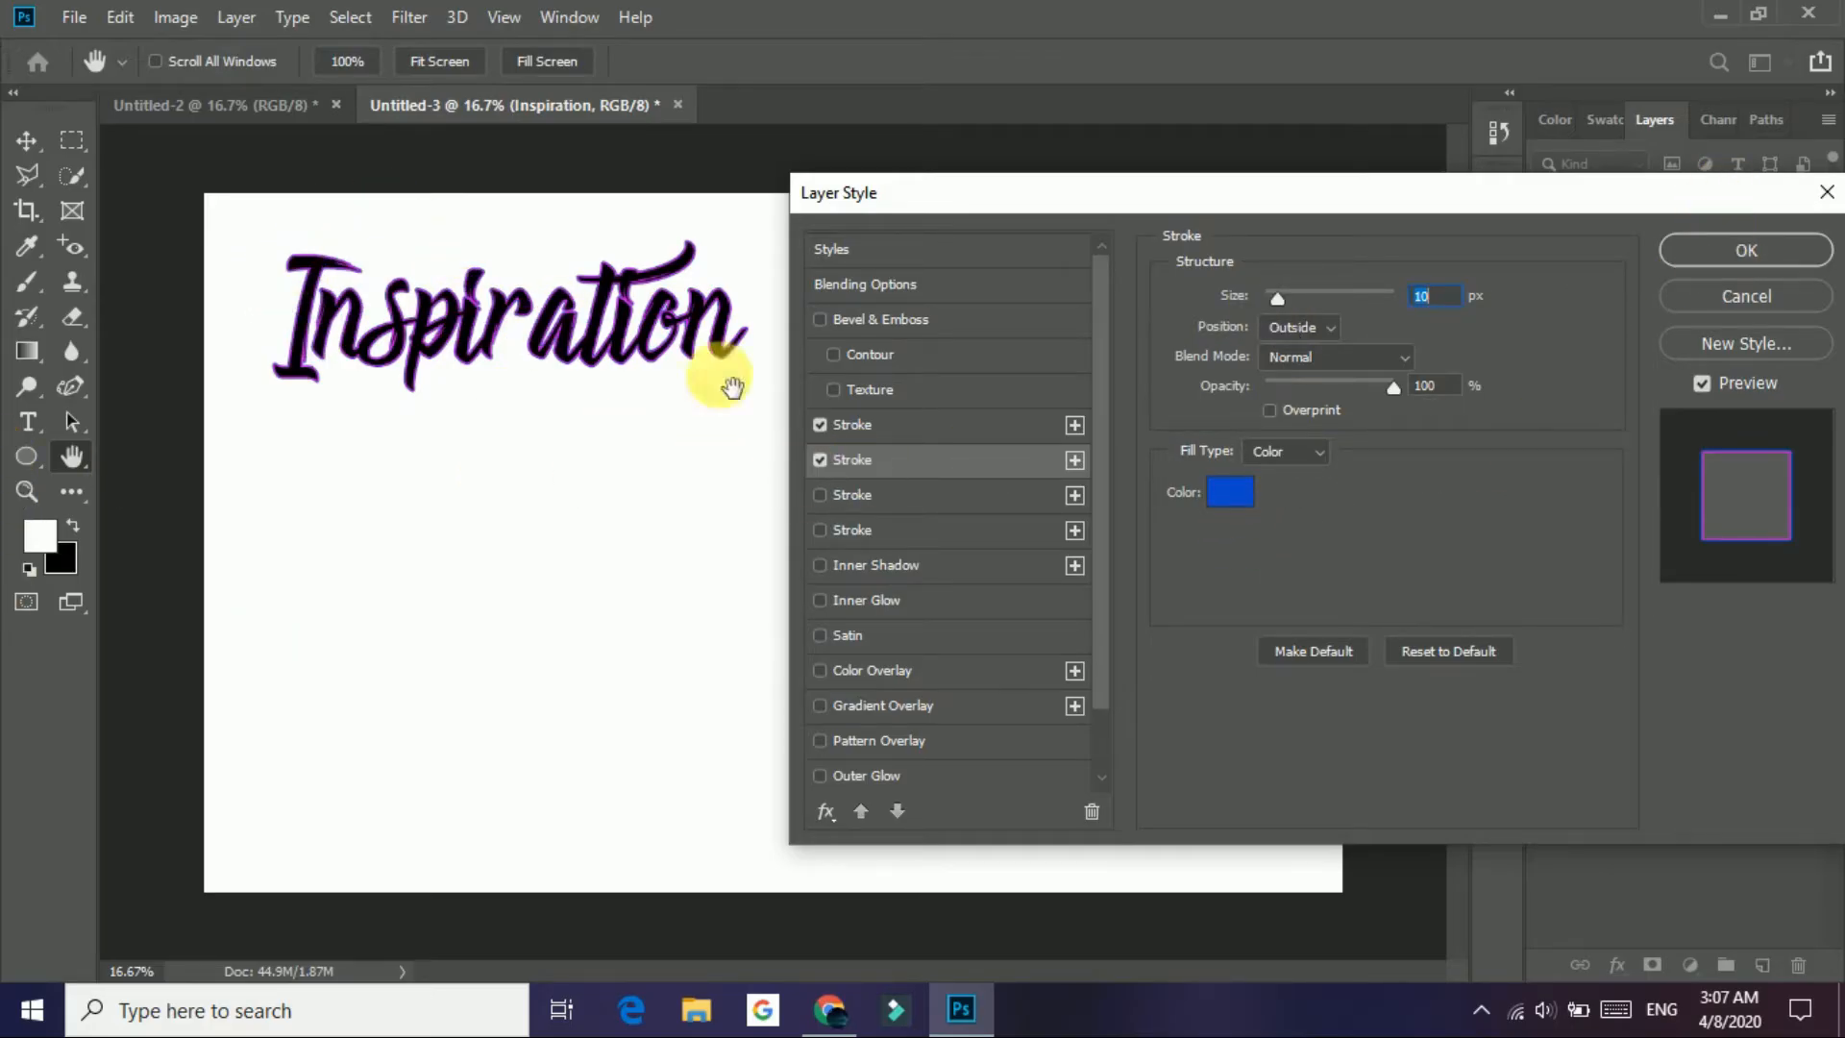
Step: Add a third stroke to the text, color it yellow (fcff00) and set its size to 21 px
left_click(1074, 461)
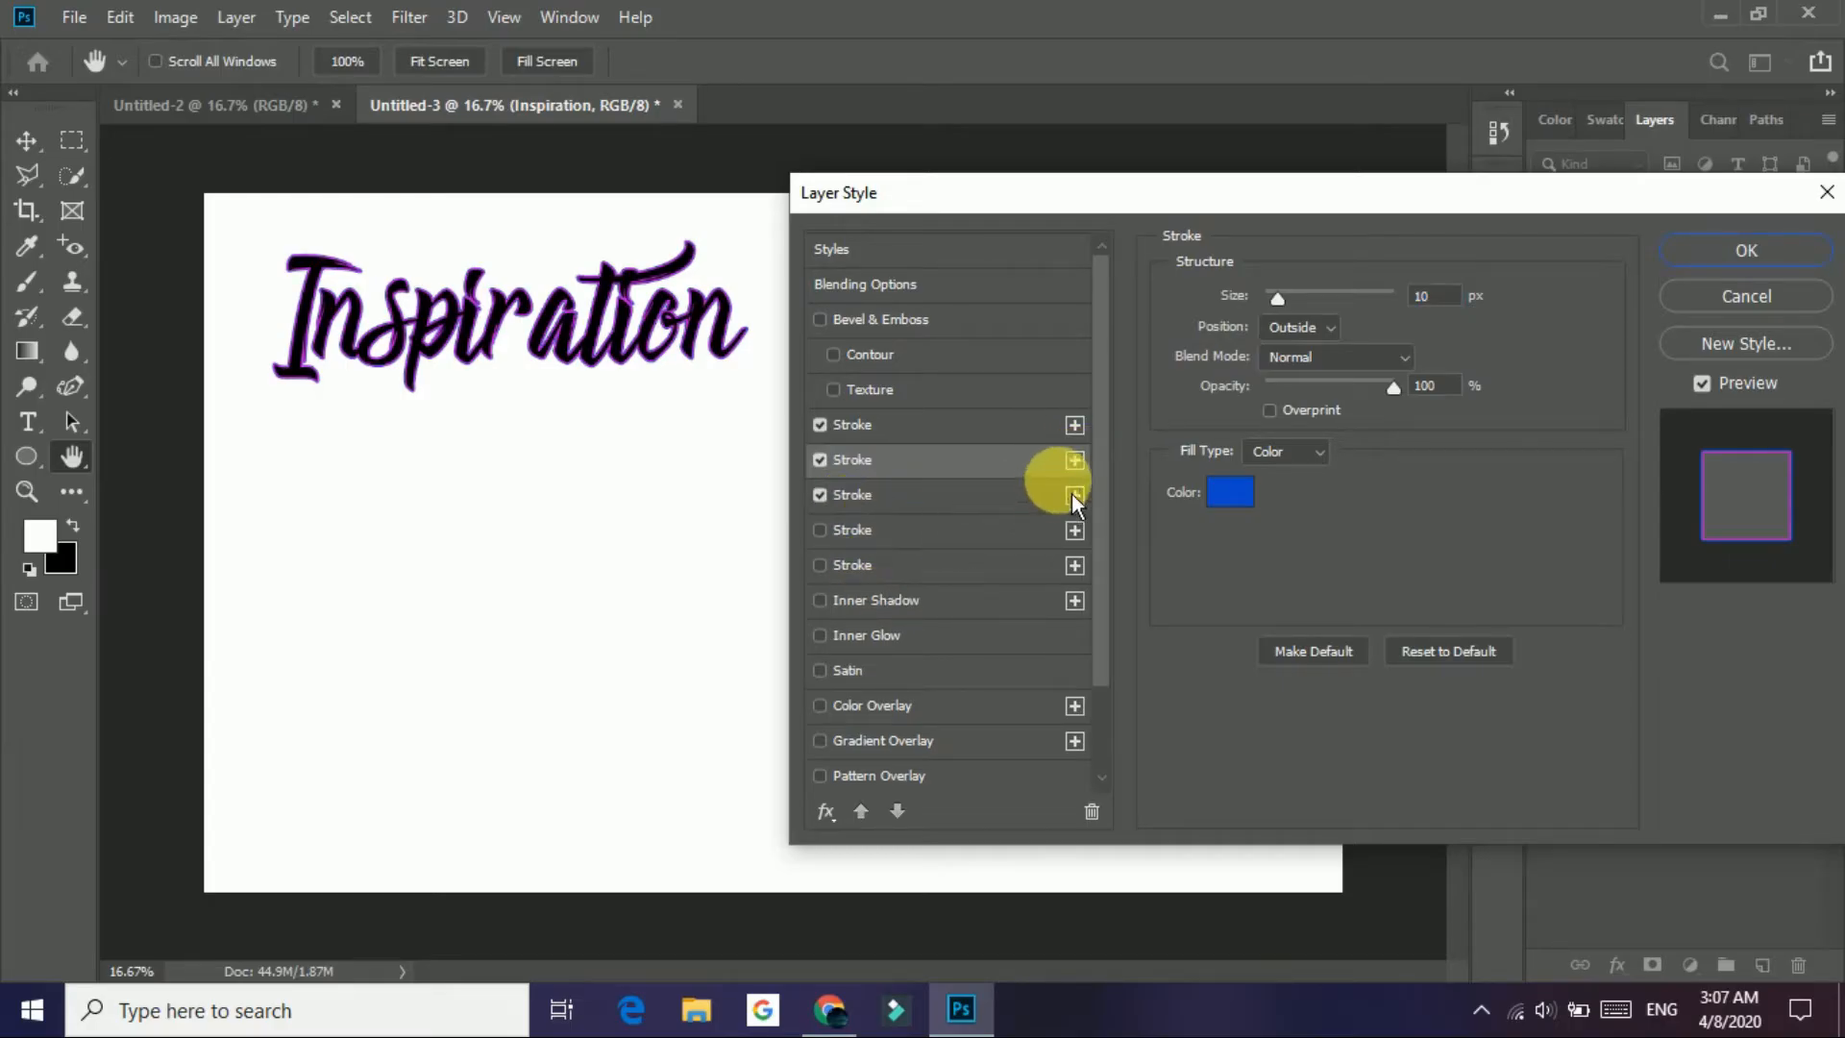
left_click(941, 508)
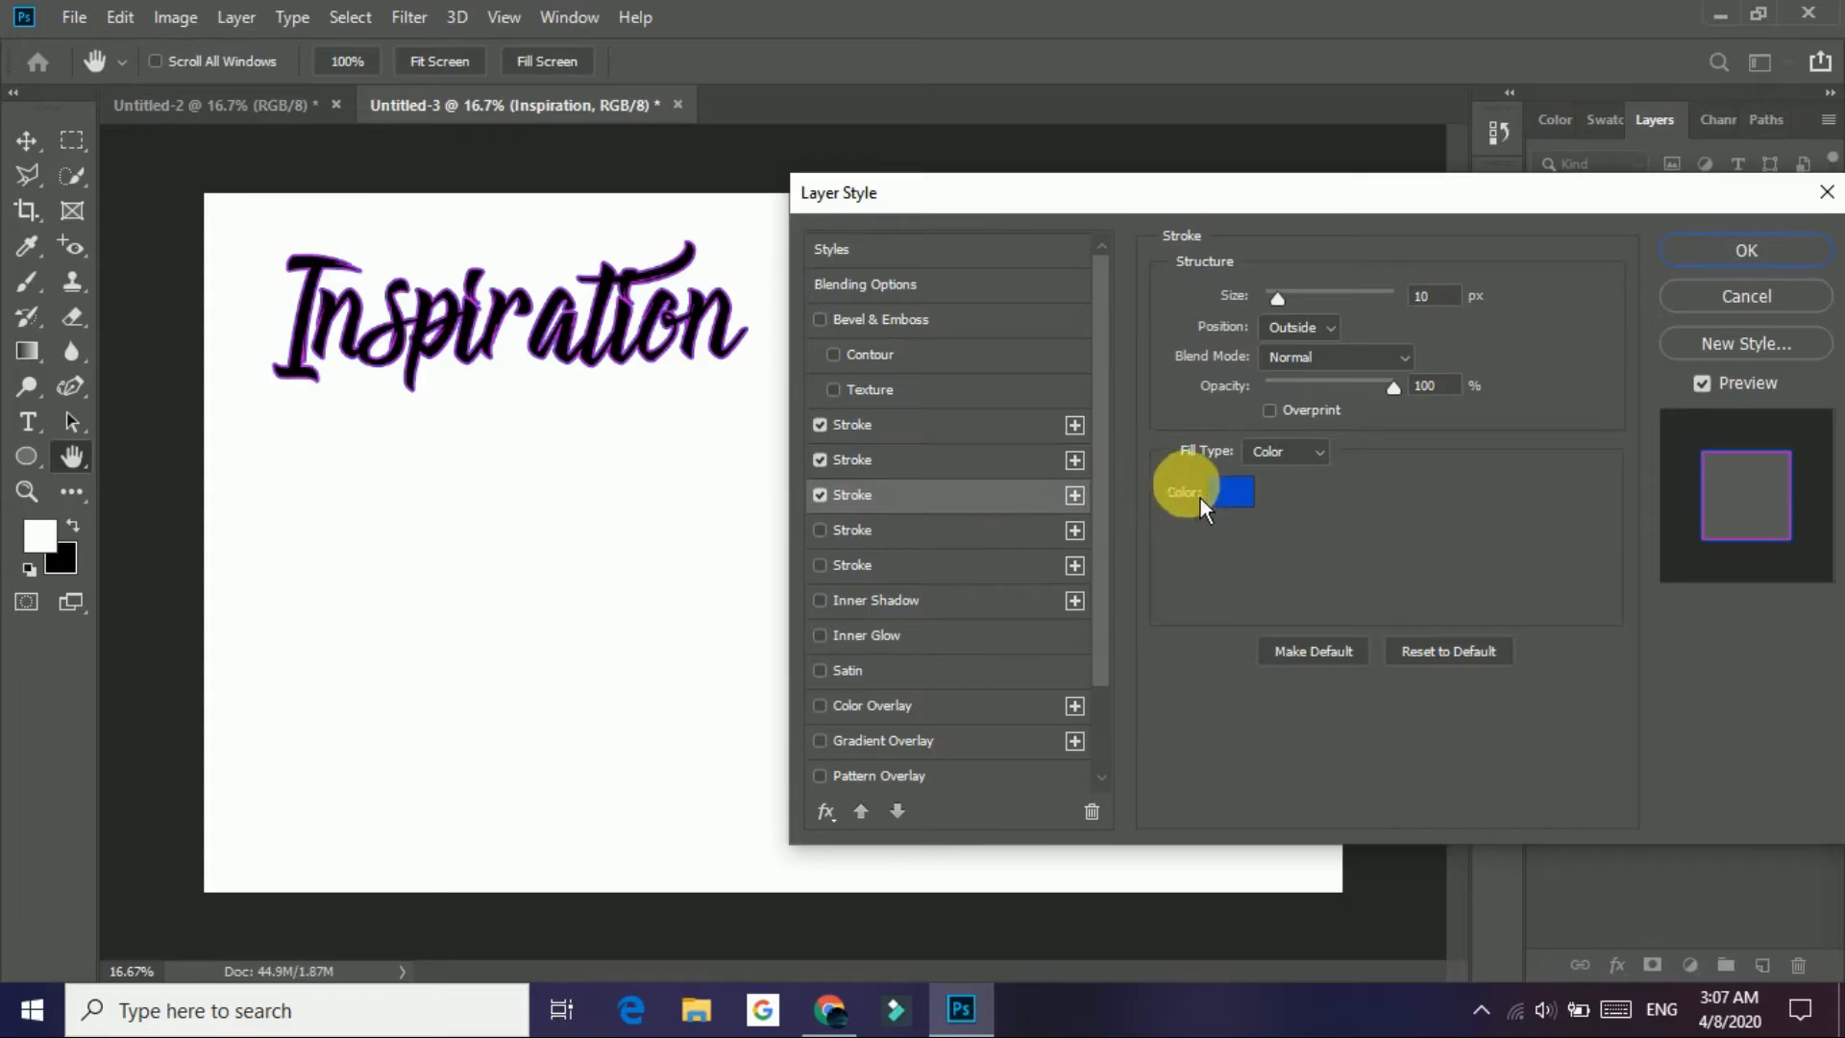
left_click(1260, 509)
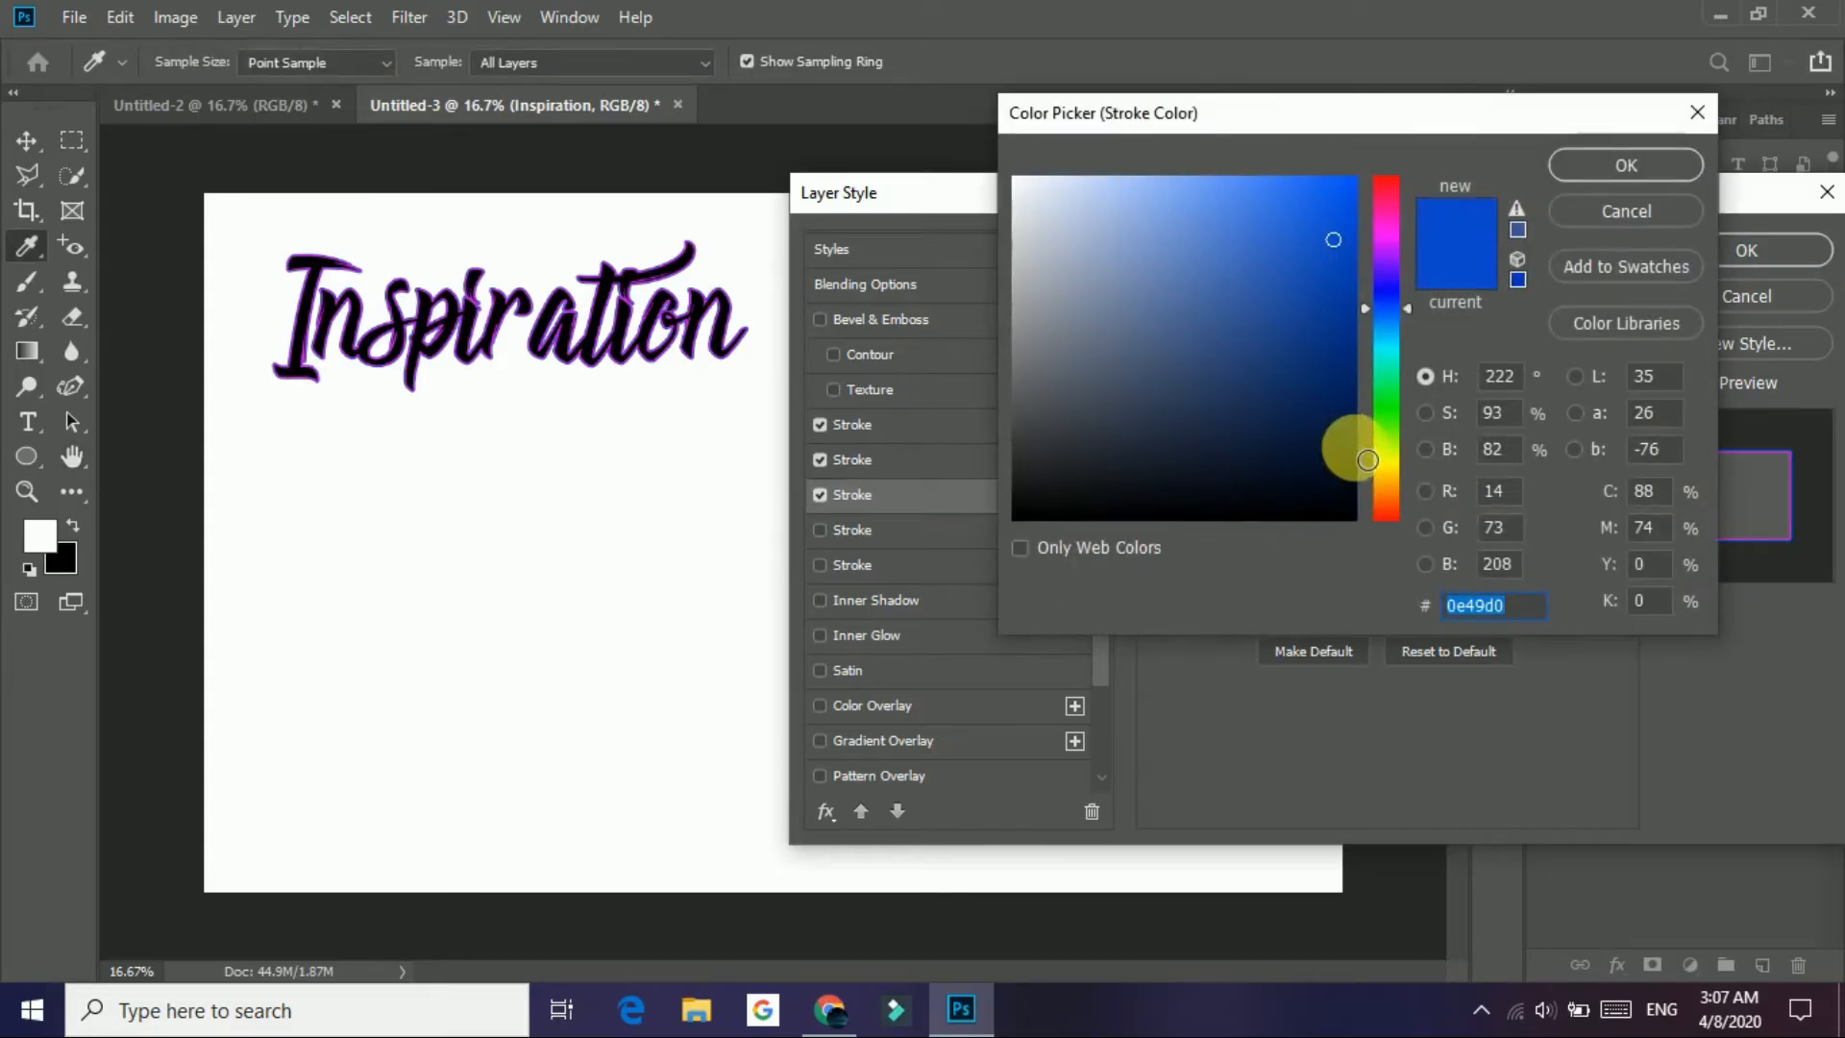
left_click(1393, 477)
left_click_drag(1367, 196, 1384, 145)
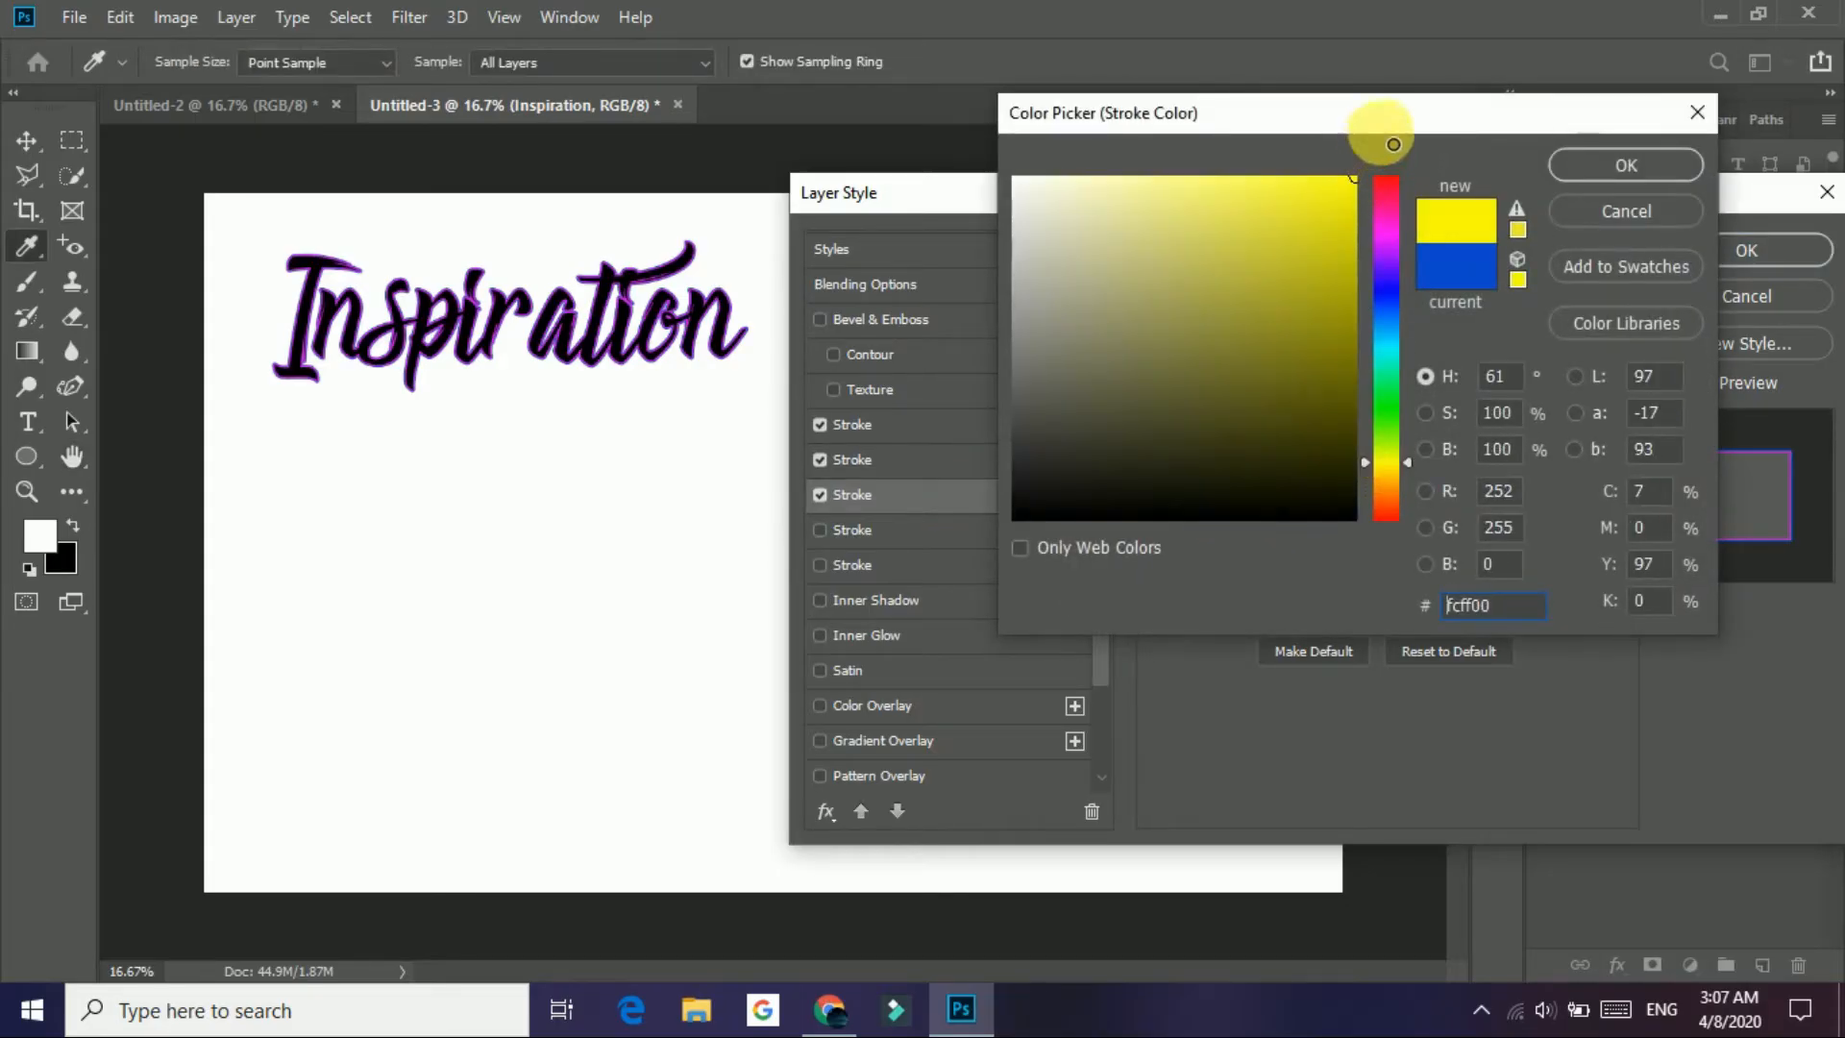
left_click(1597, 173)
left_click_drag(1300, 317, 1298, 309)
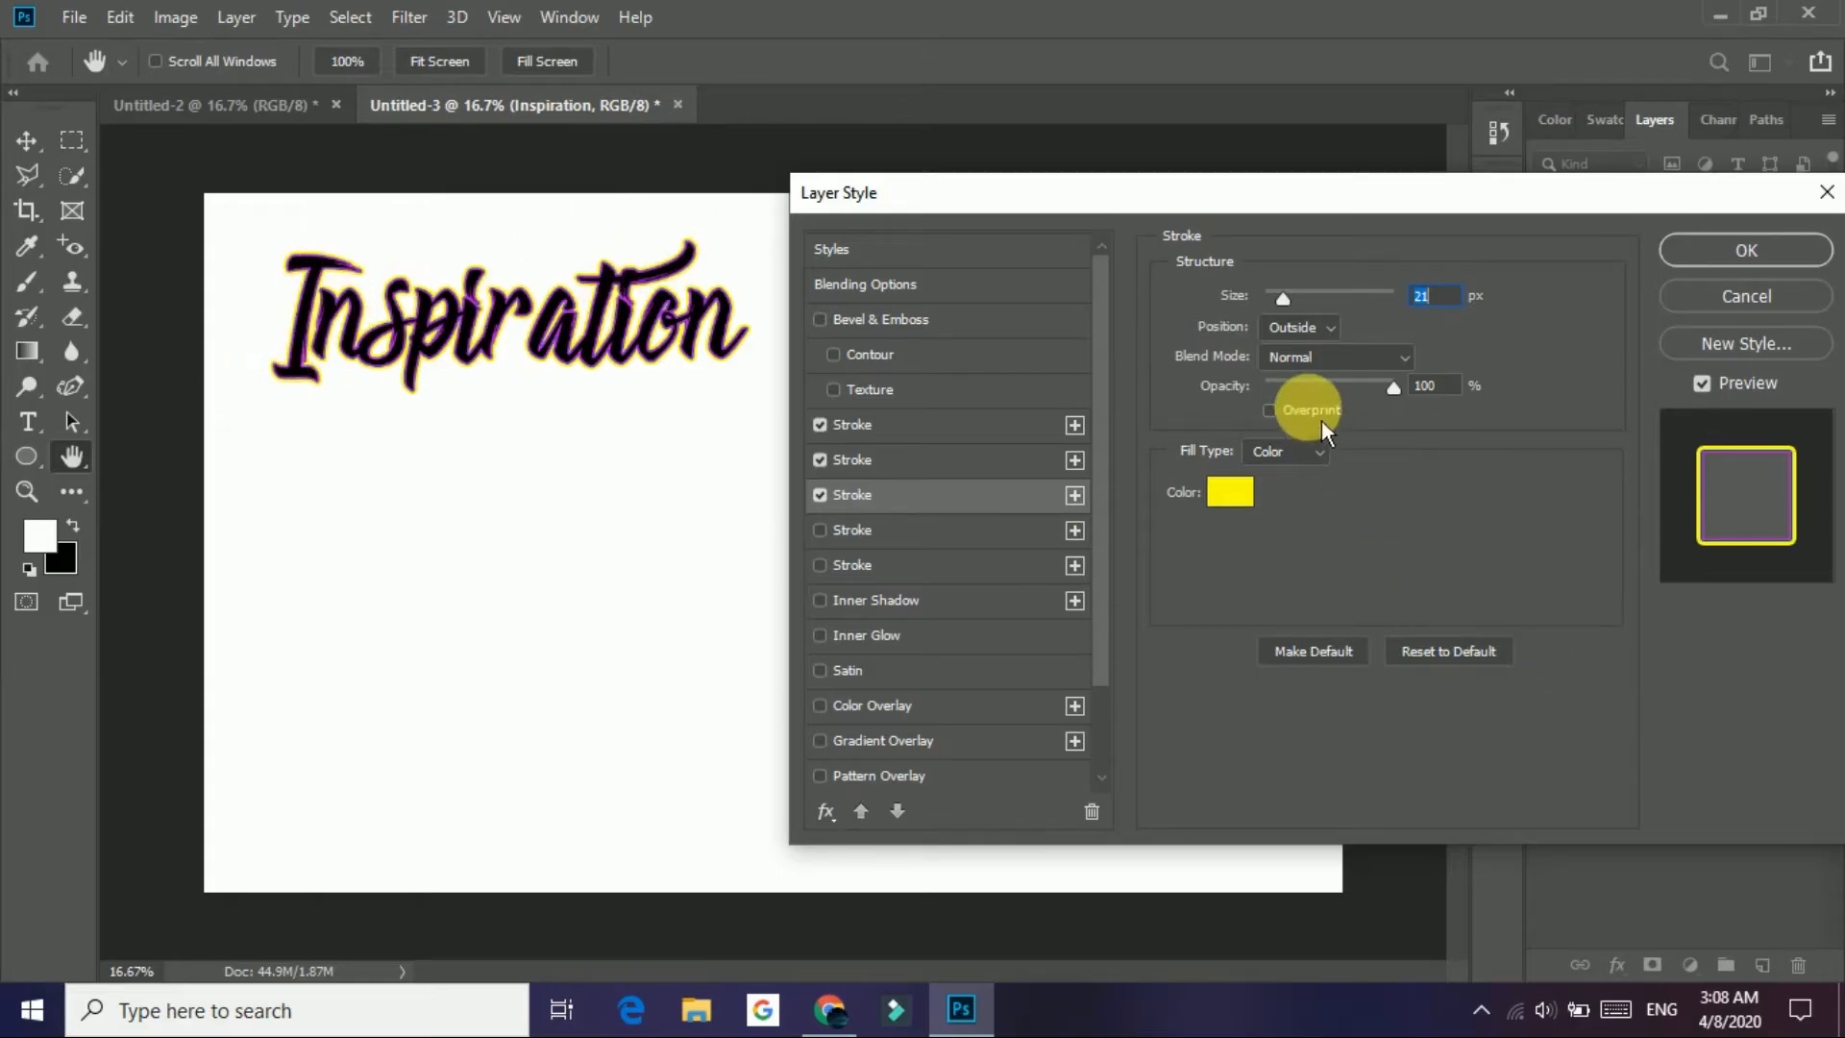
Step: Keep the yellow stroke's position at Outside and apply the layer style to the text
left_click(1282, 358)
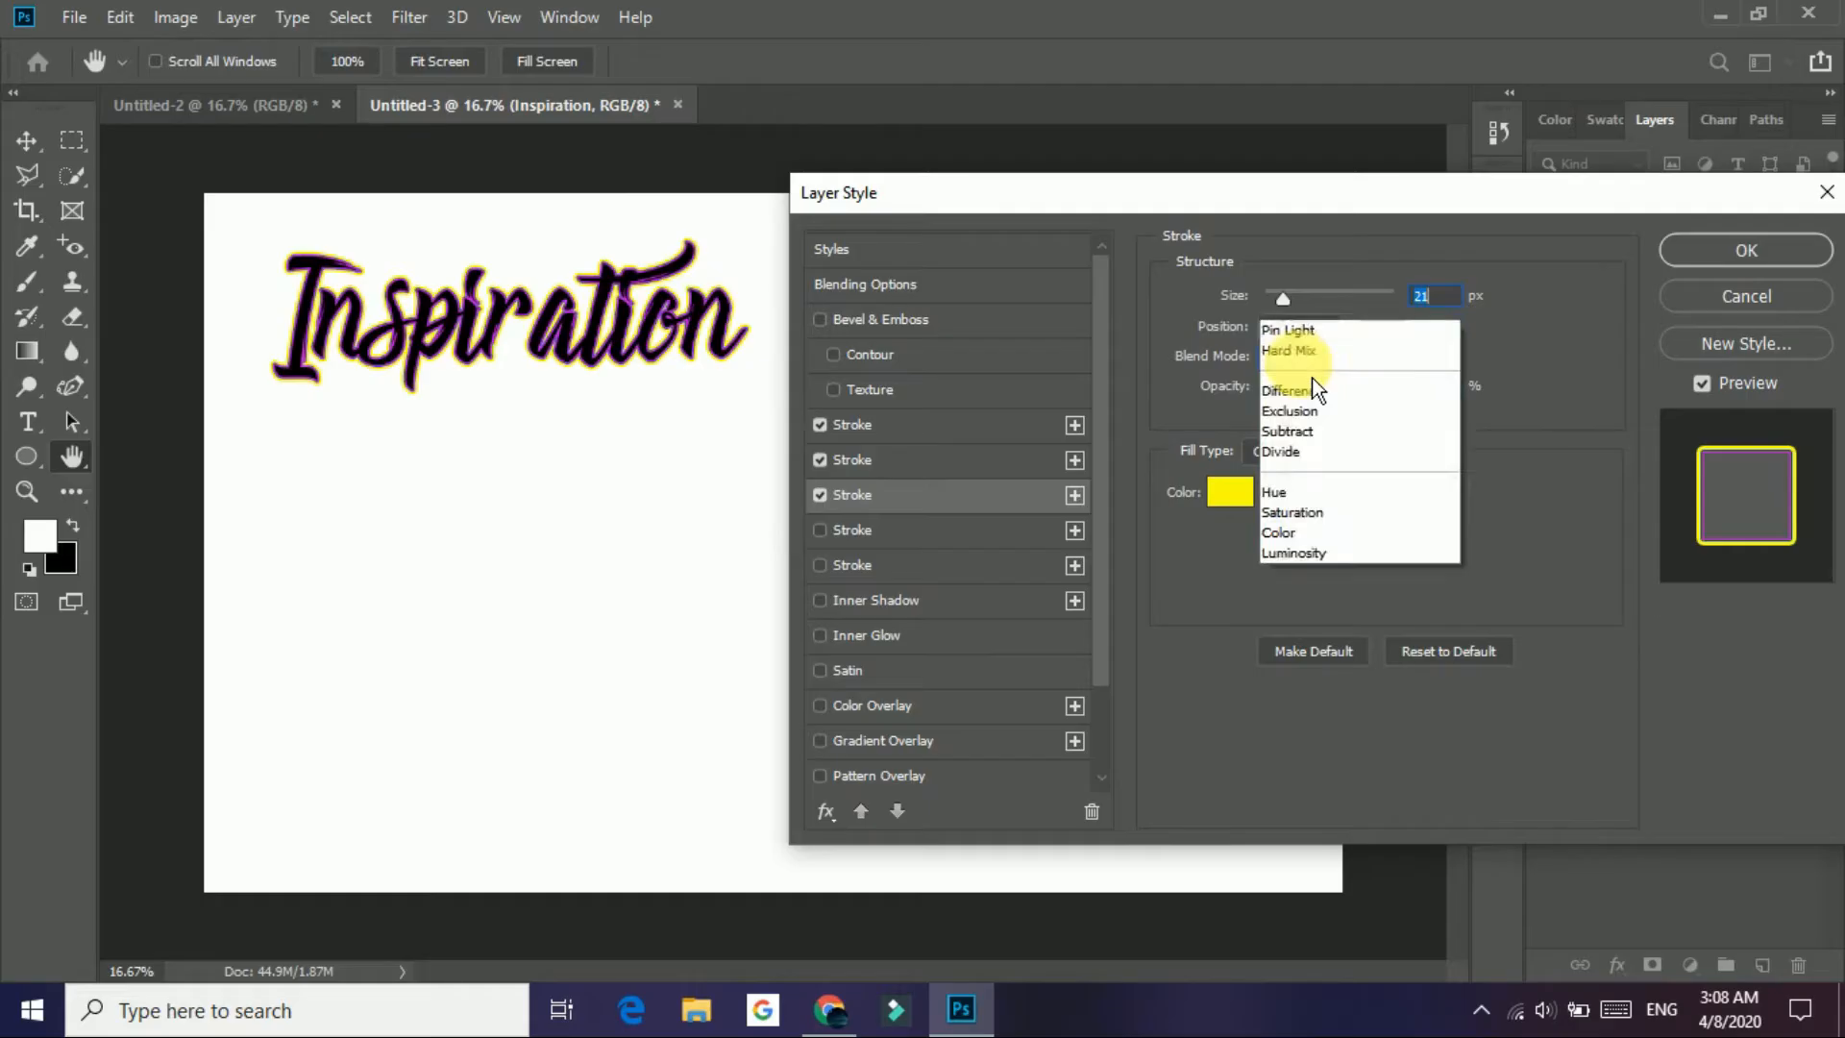
left_click(1313, 346)
left_click(1306, 334)
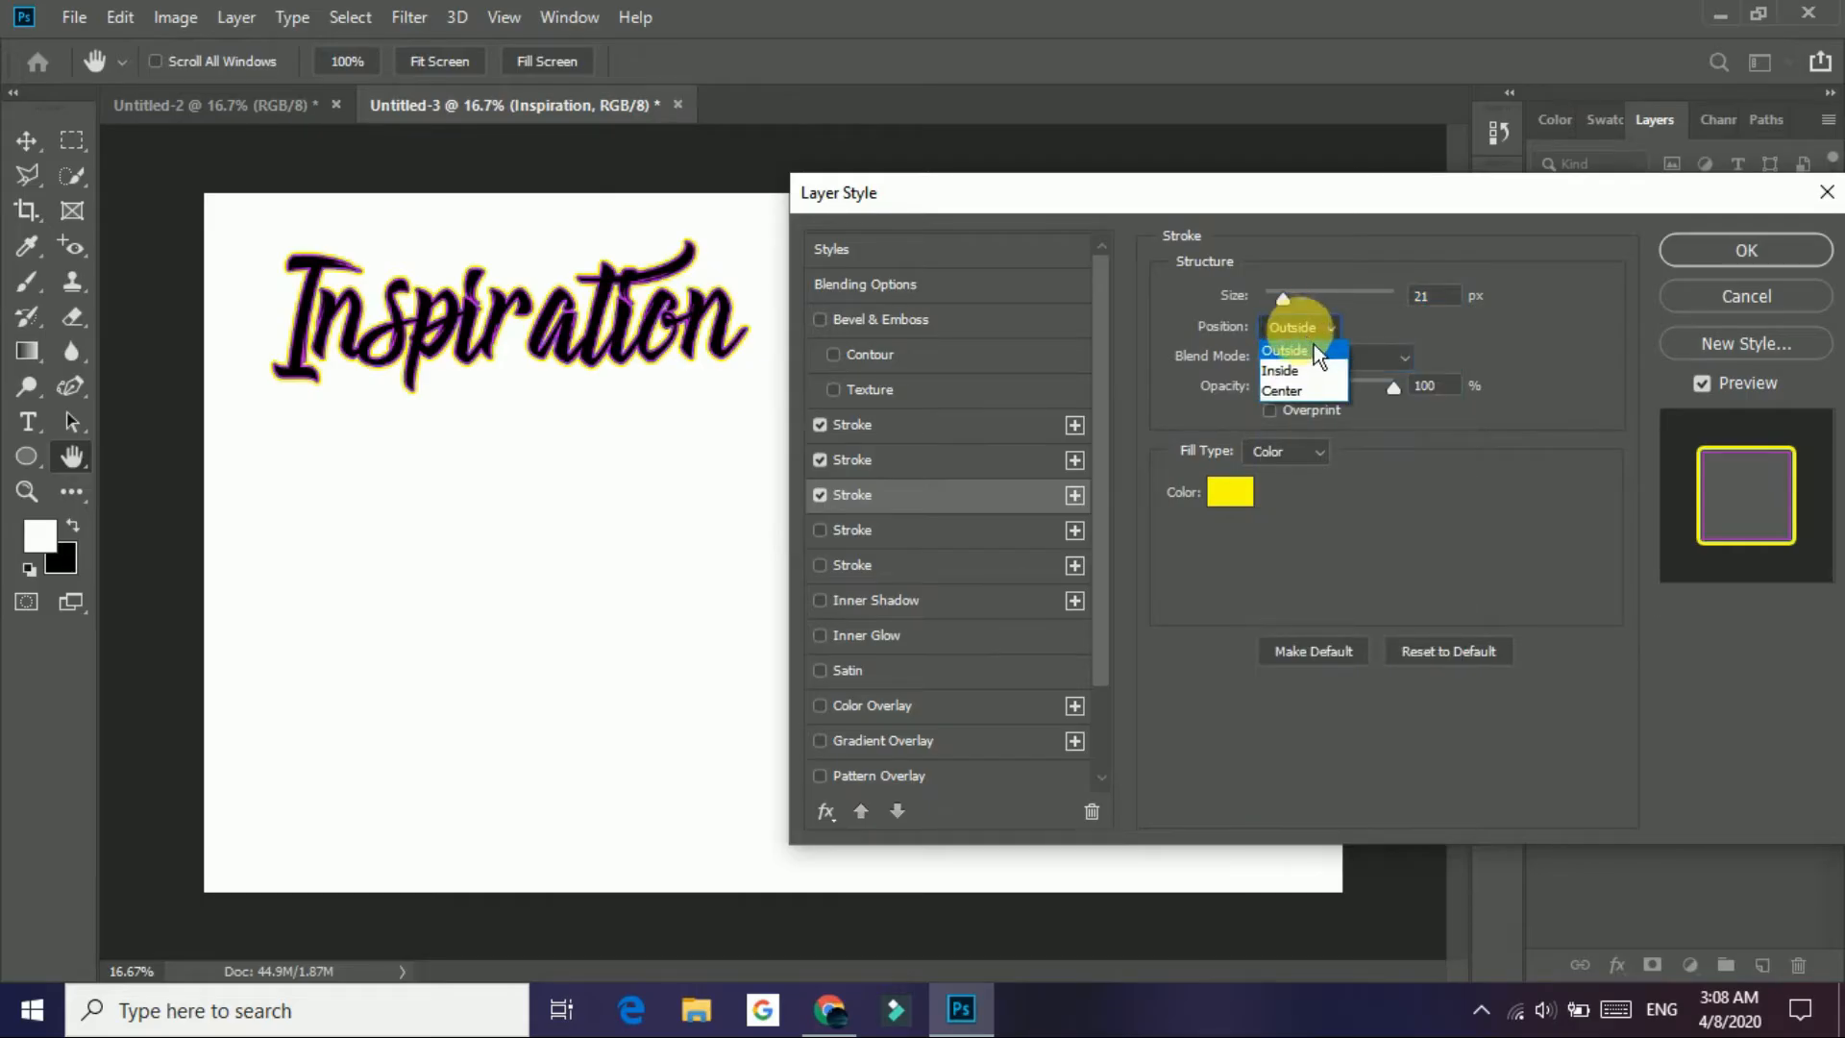
left_click(1288, 350)
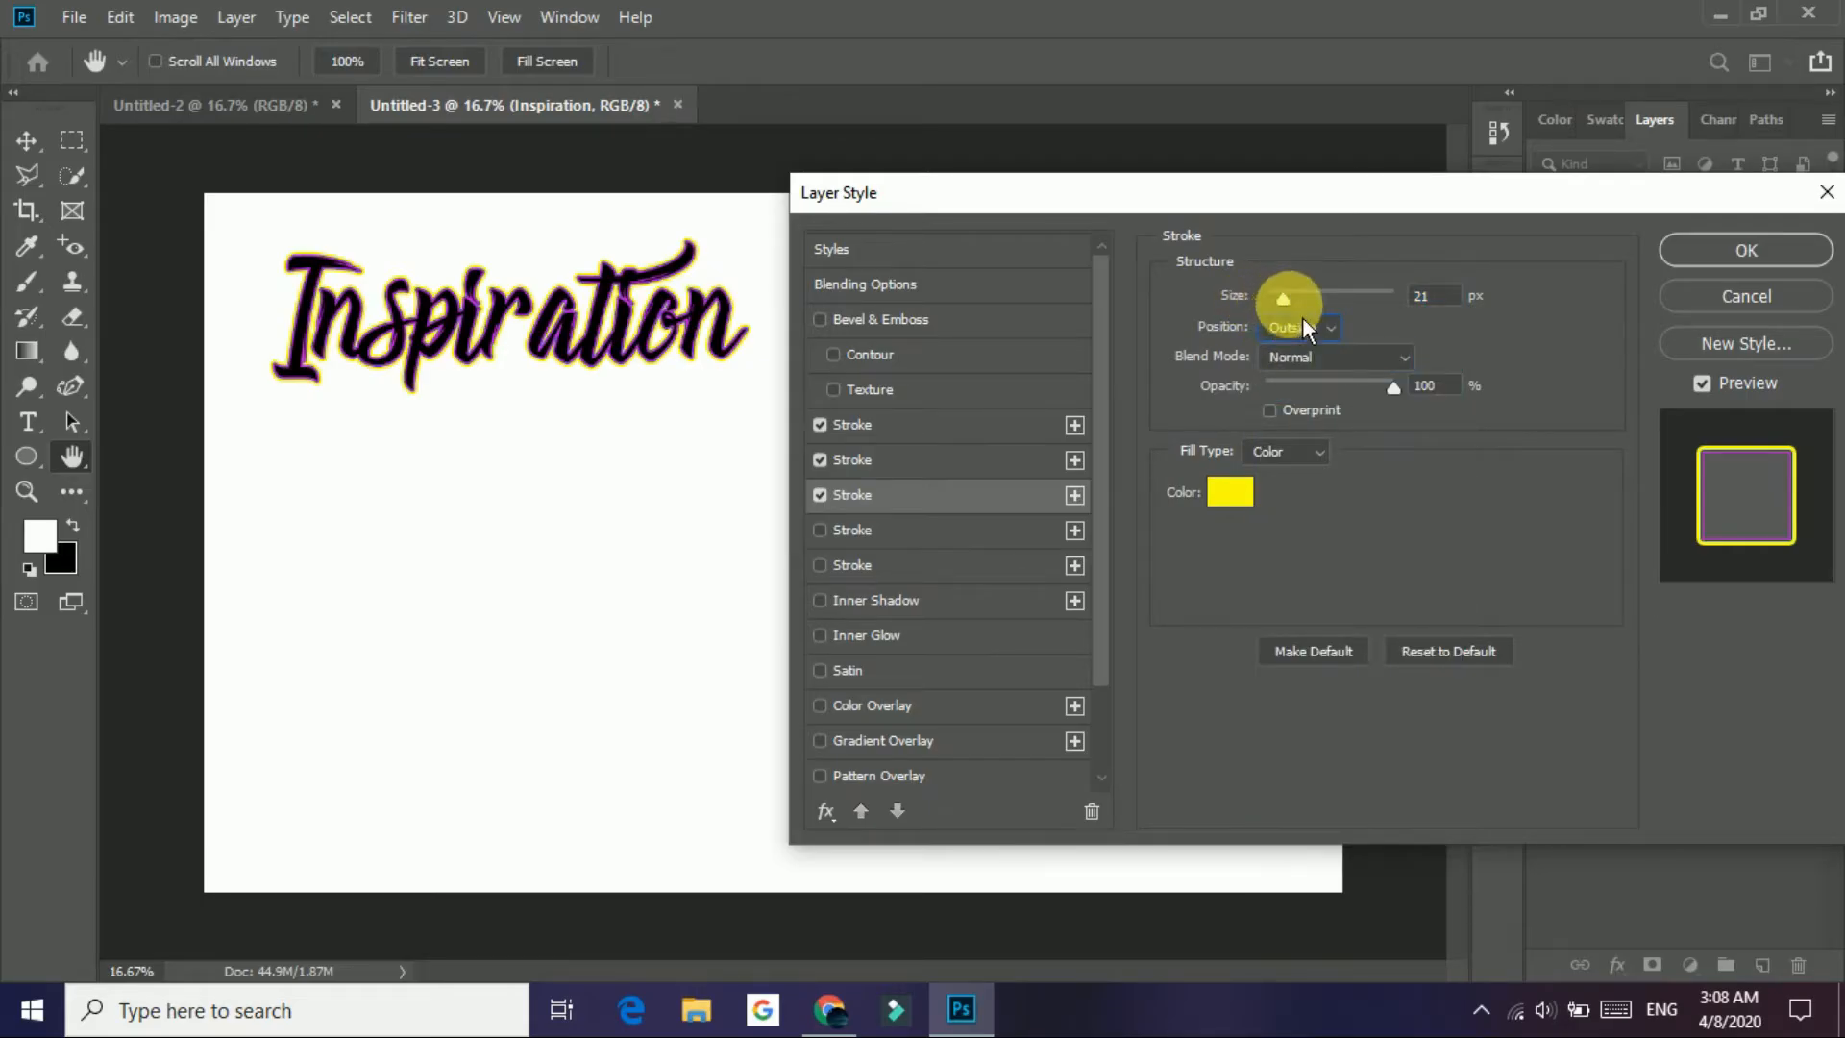
left_click(1436, 297)
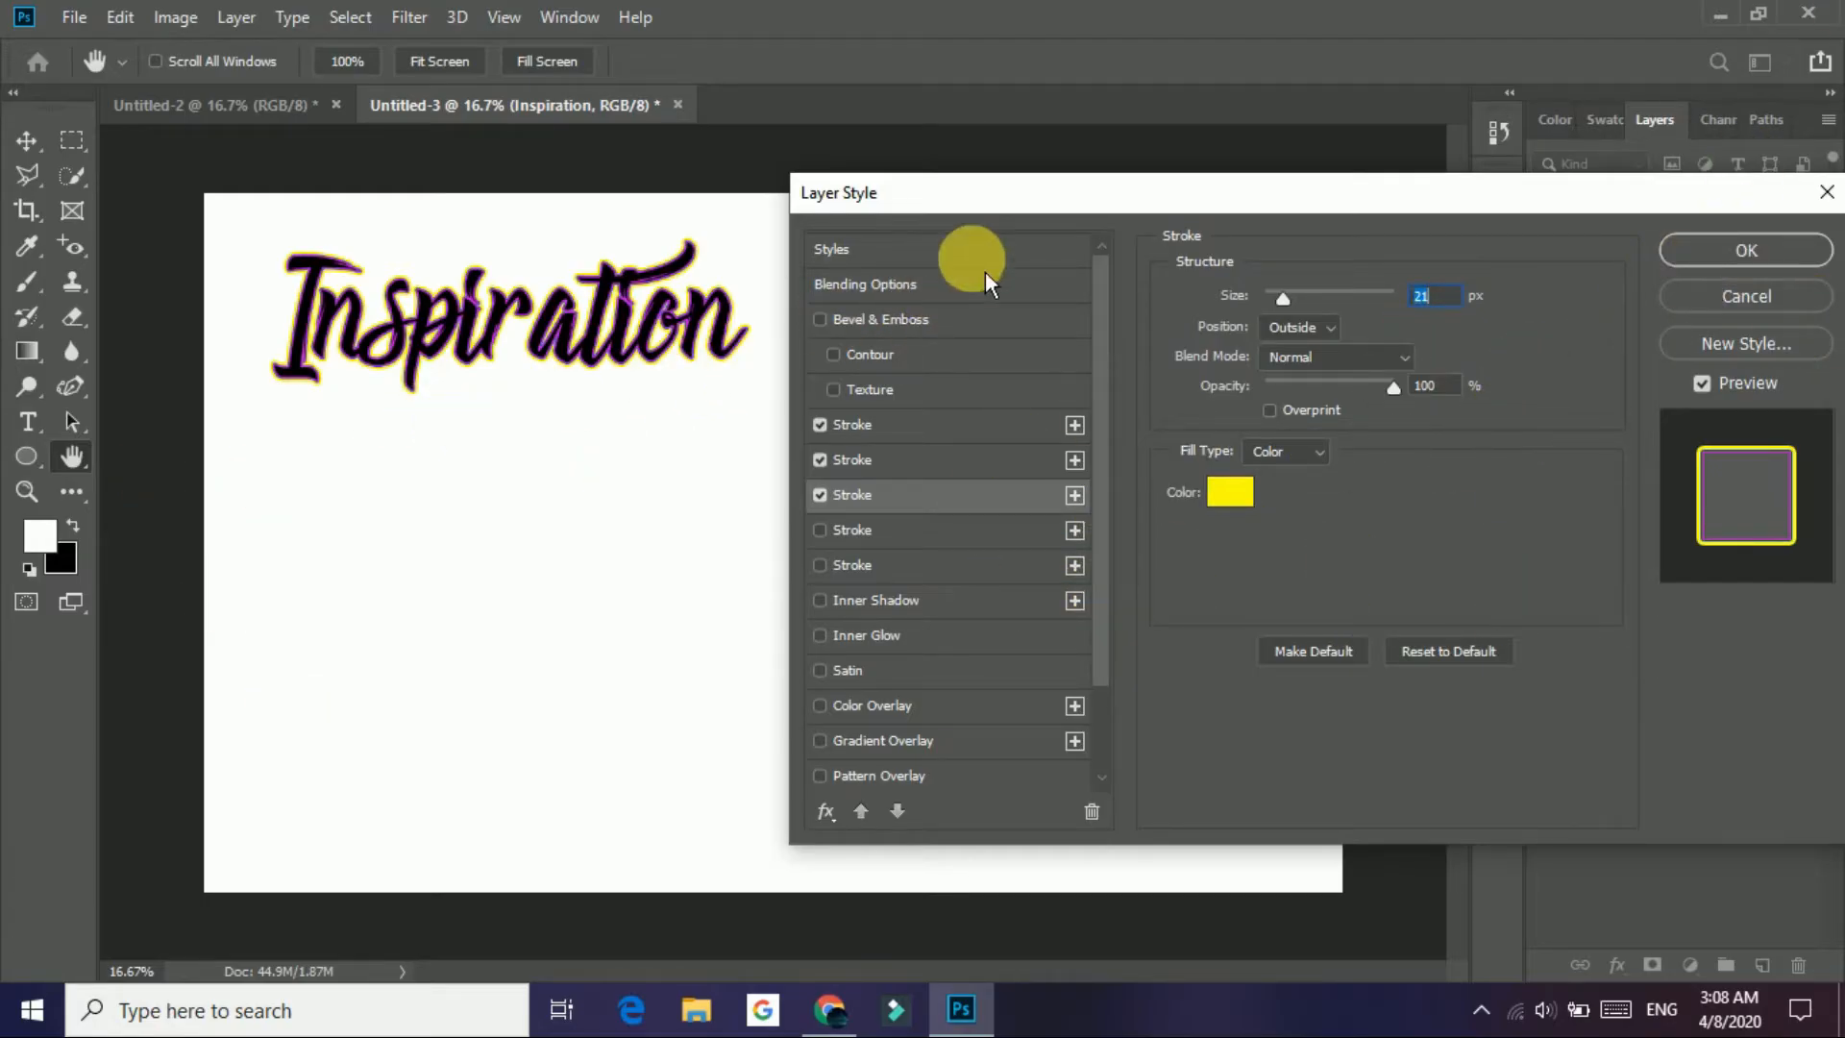
left_click(1729, 267)
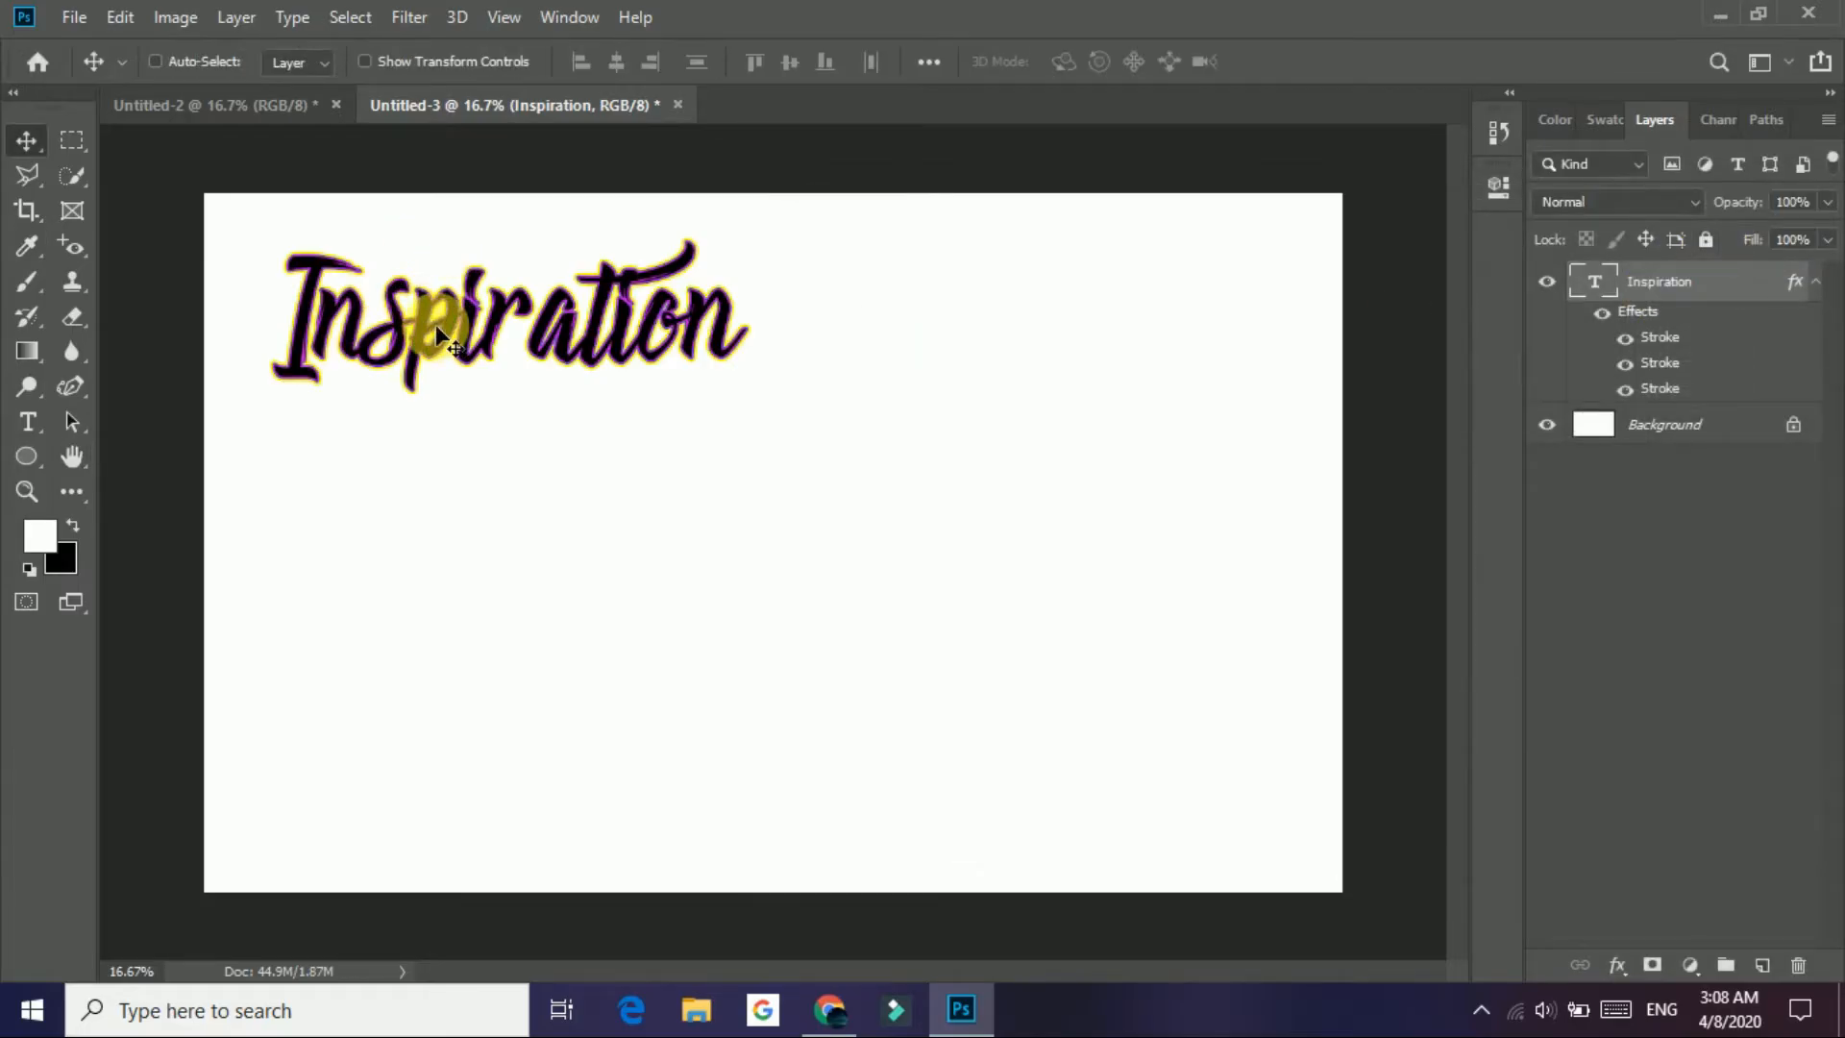
Step: Examine the magenta, blue and yellow outlines of the lettering up close, and fit the whole canvas in view
key("ctrl+plus")
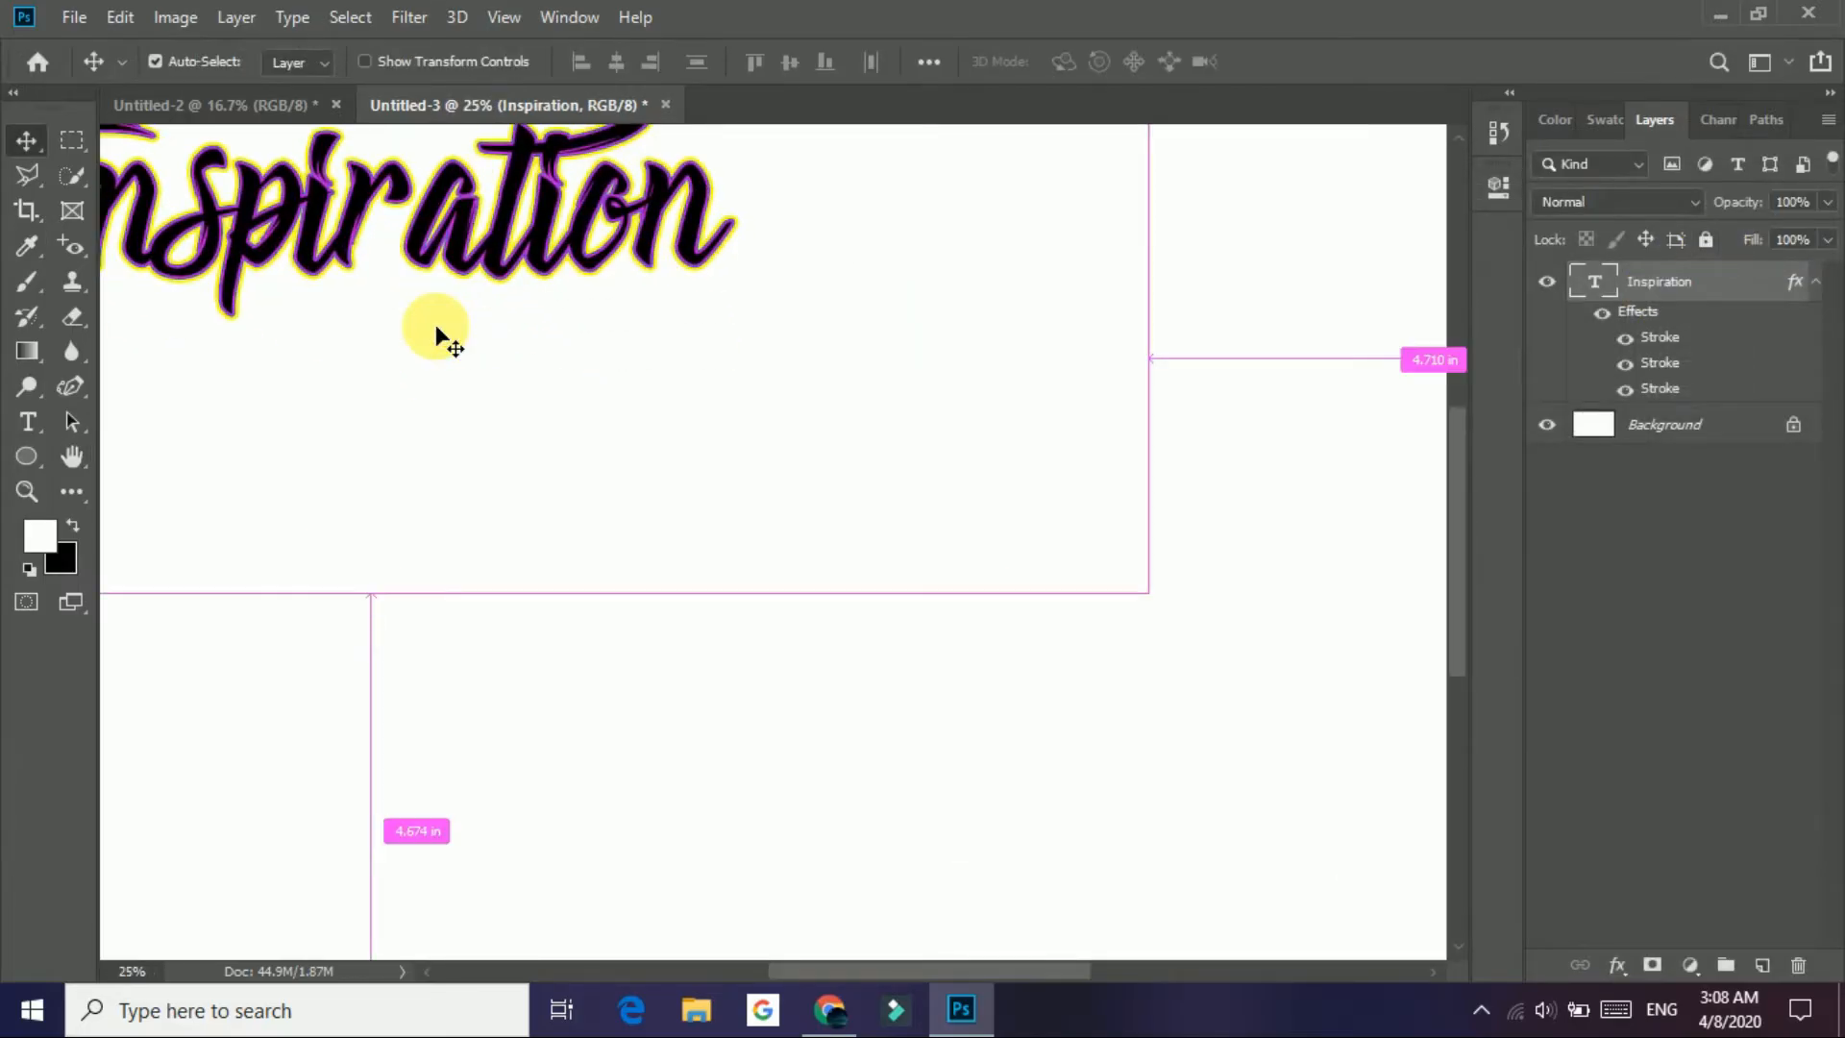
left_click_drag(442, 336, 755, 598)
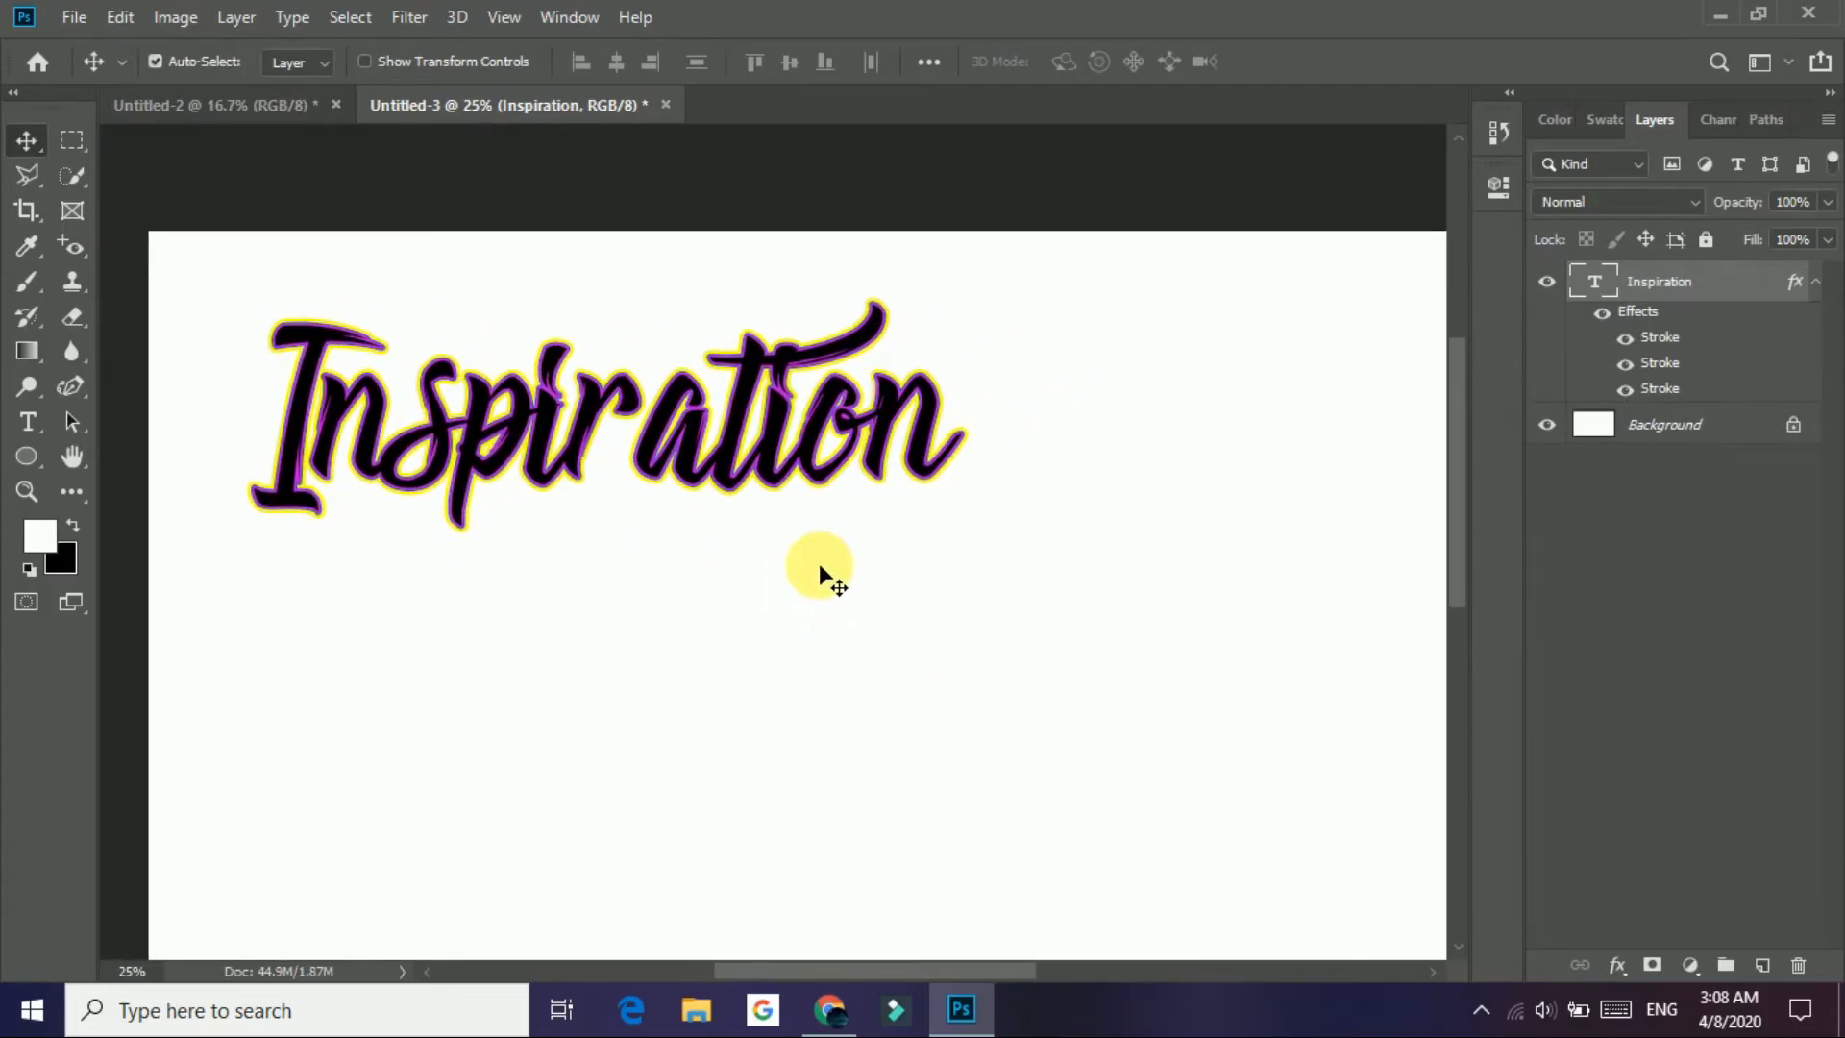
key("ctrl+plus")
key("ctrl+plus")
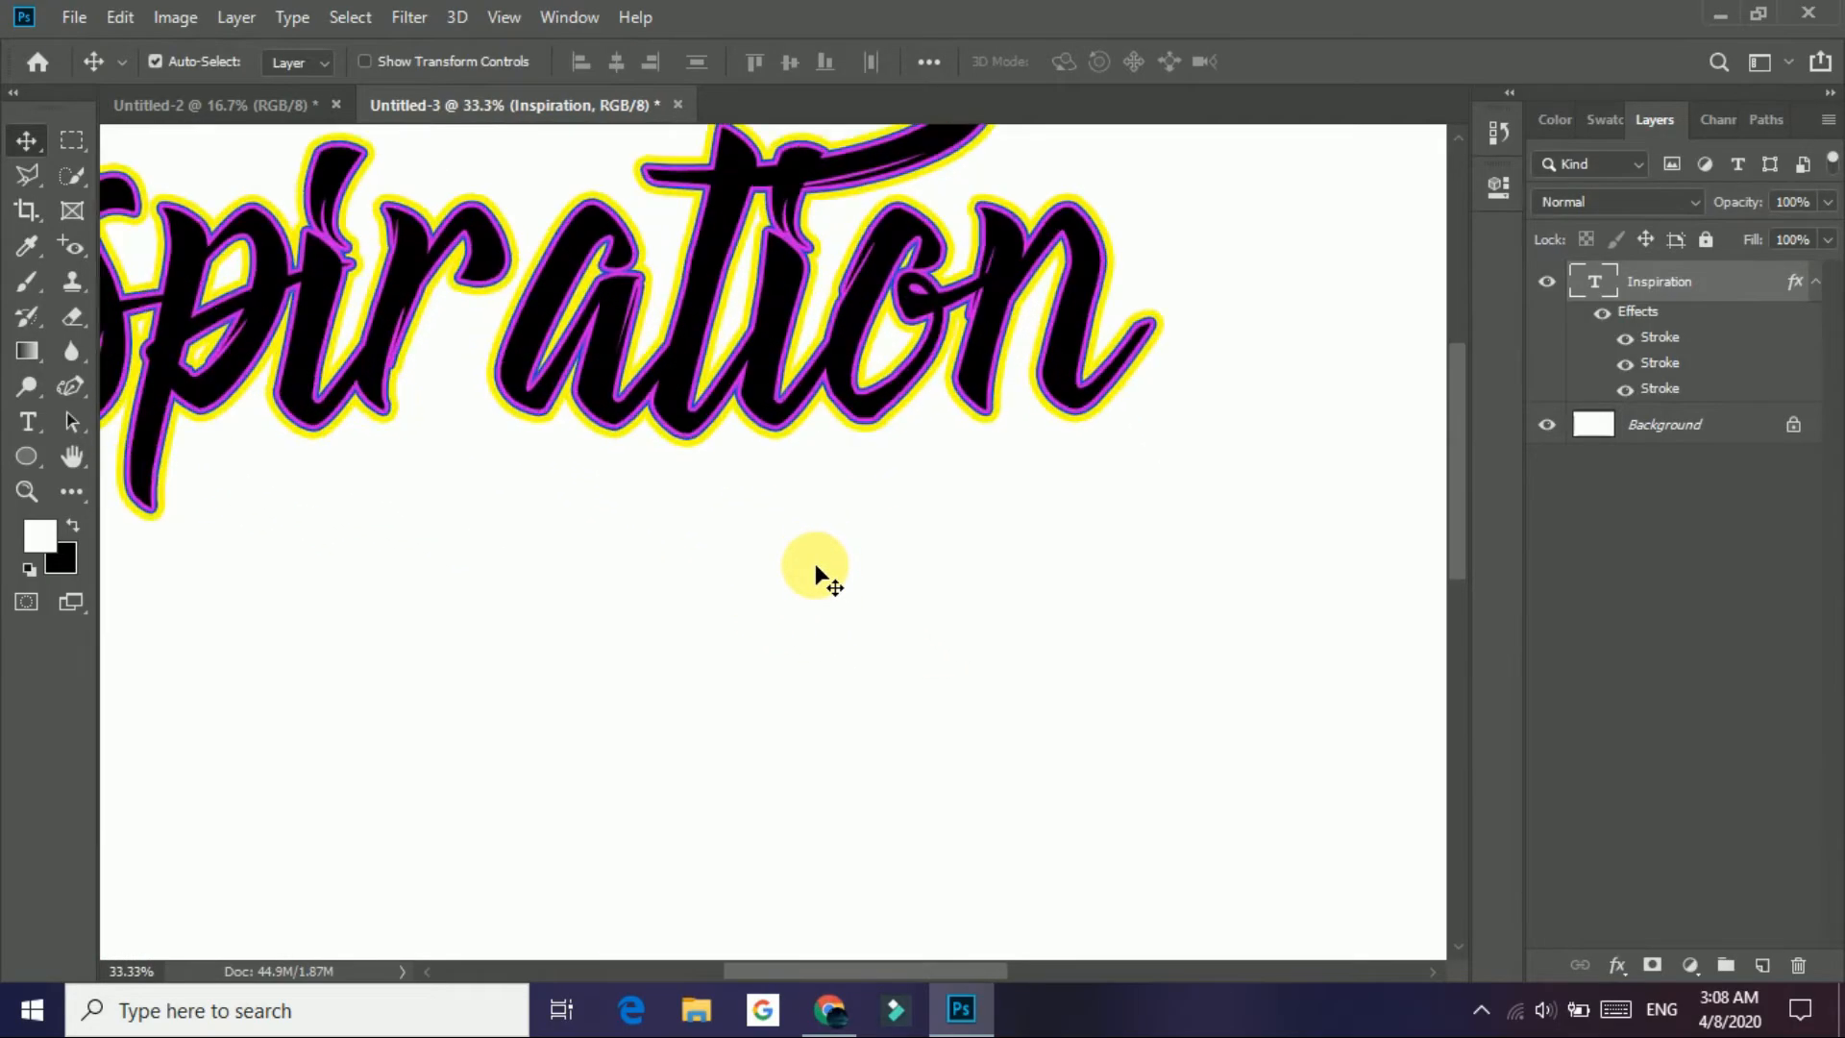
key("ctrl+plus")
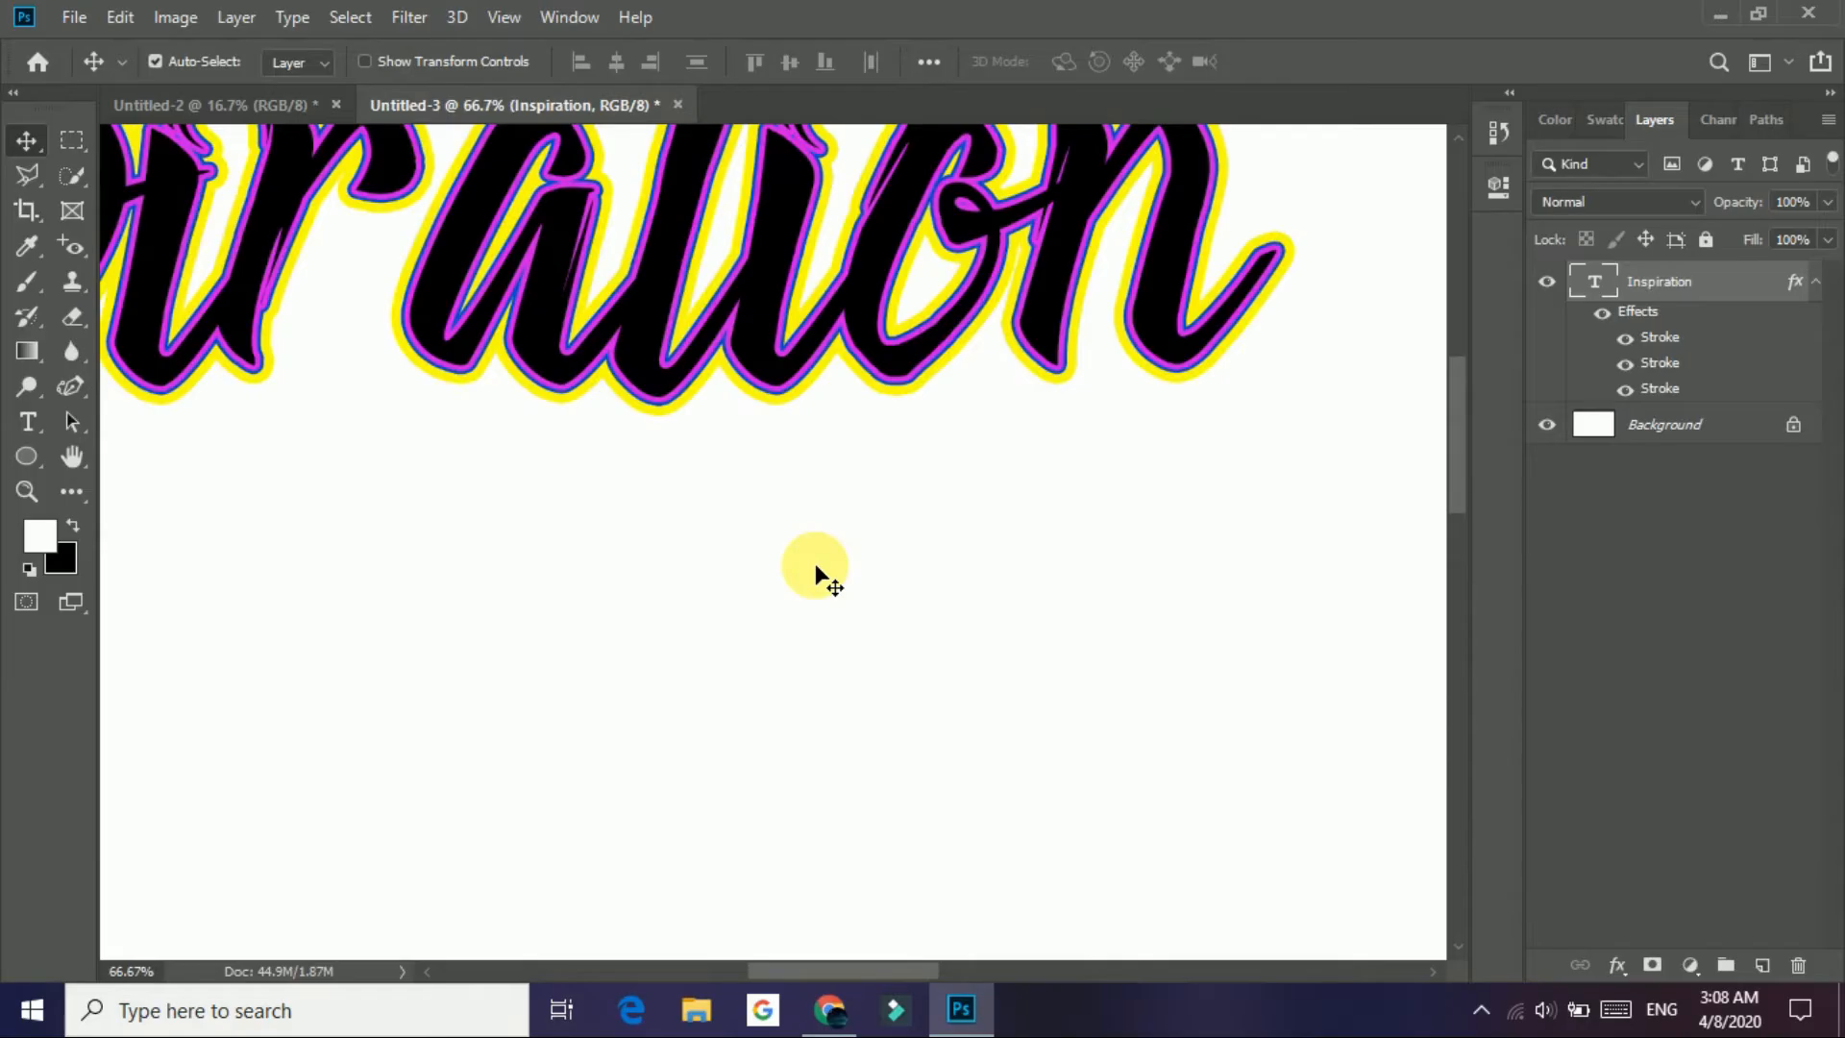
key("ctrl+plus")
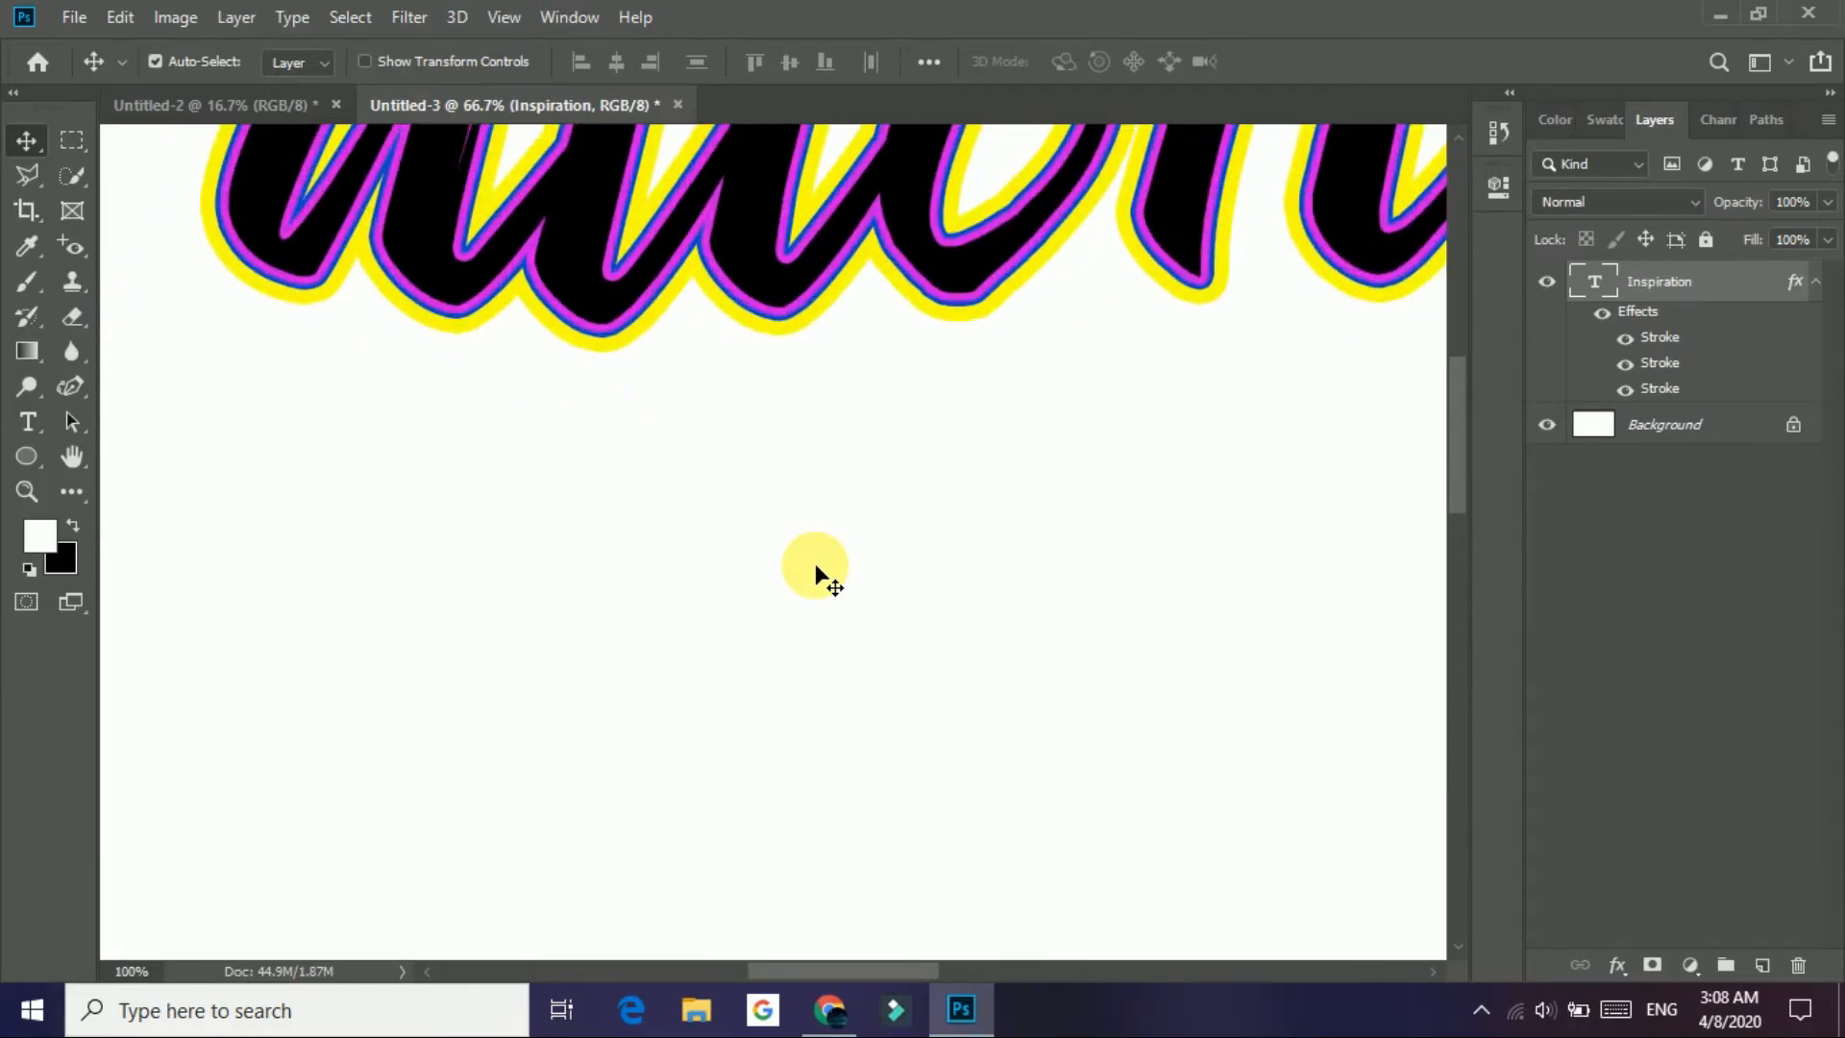
key("ctrl+plus")
scroll(762, 548, "up", 6)
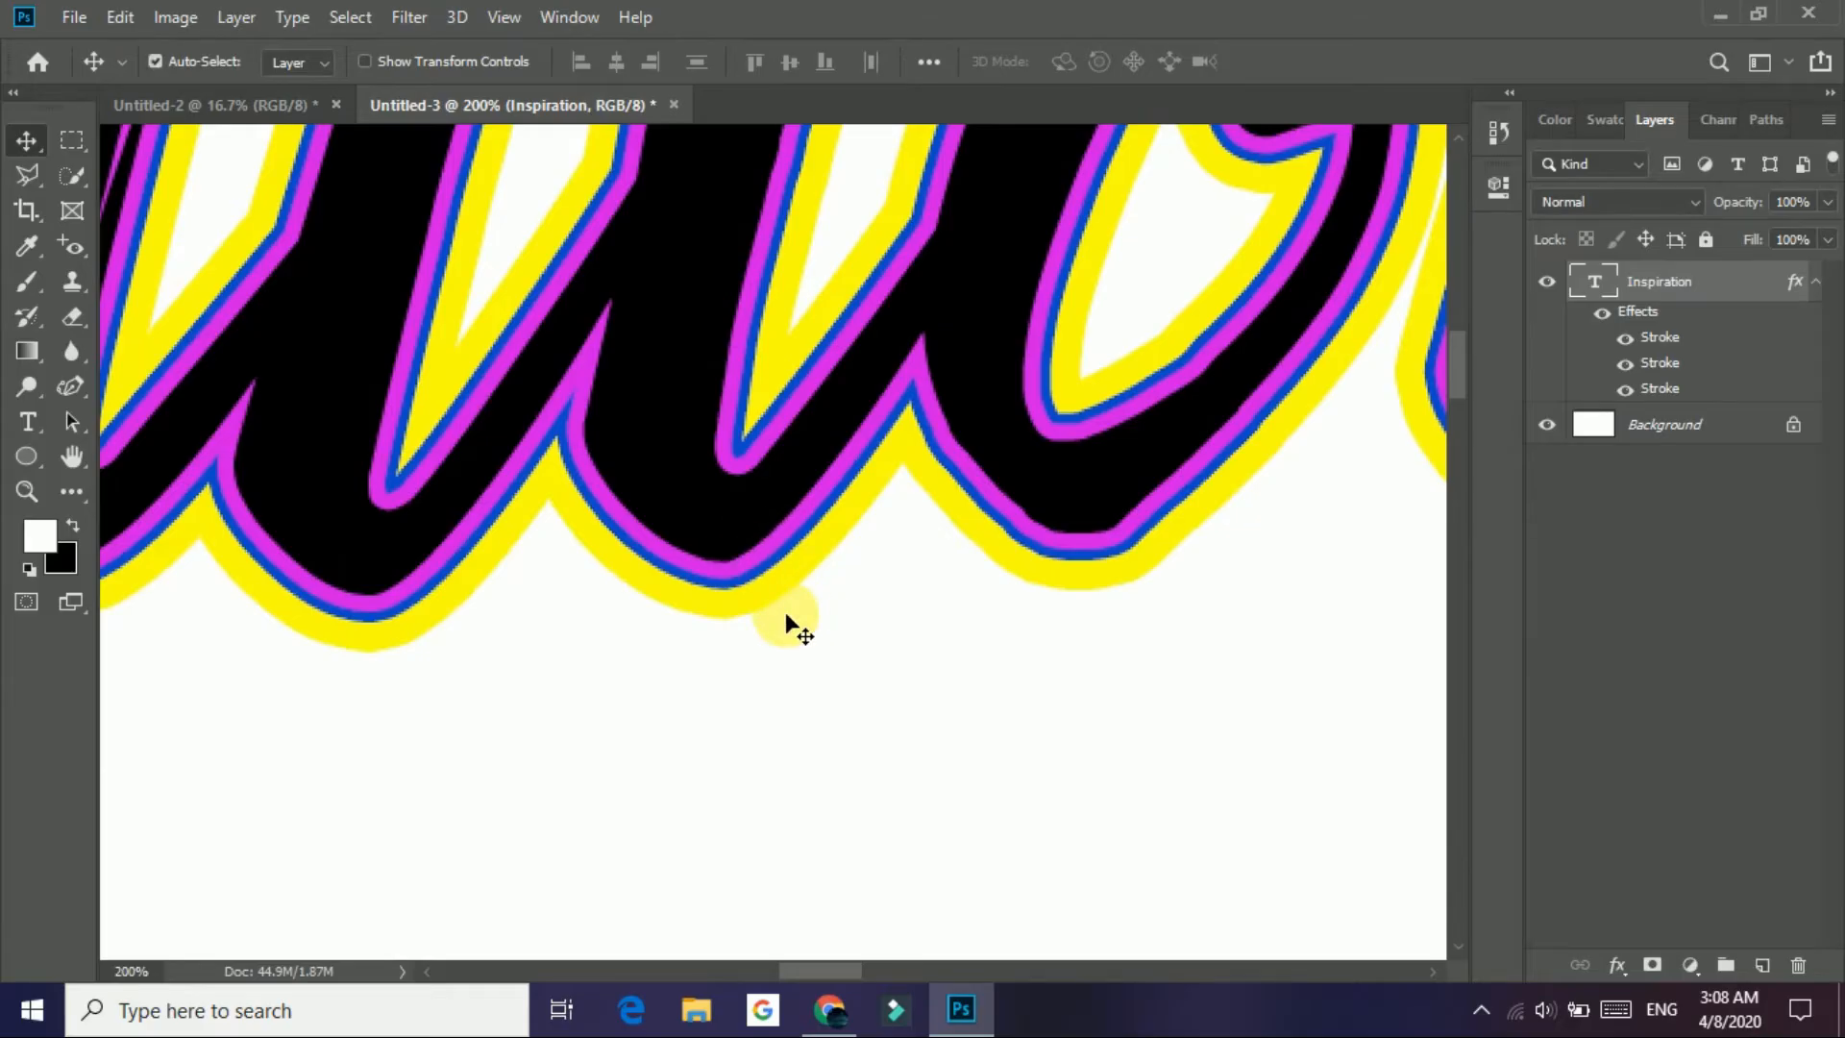
scroll(788, 626, "down", 3)
key("ctrl+0")
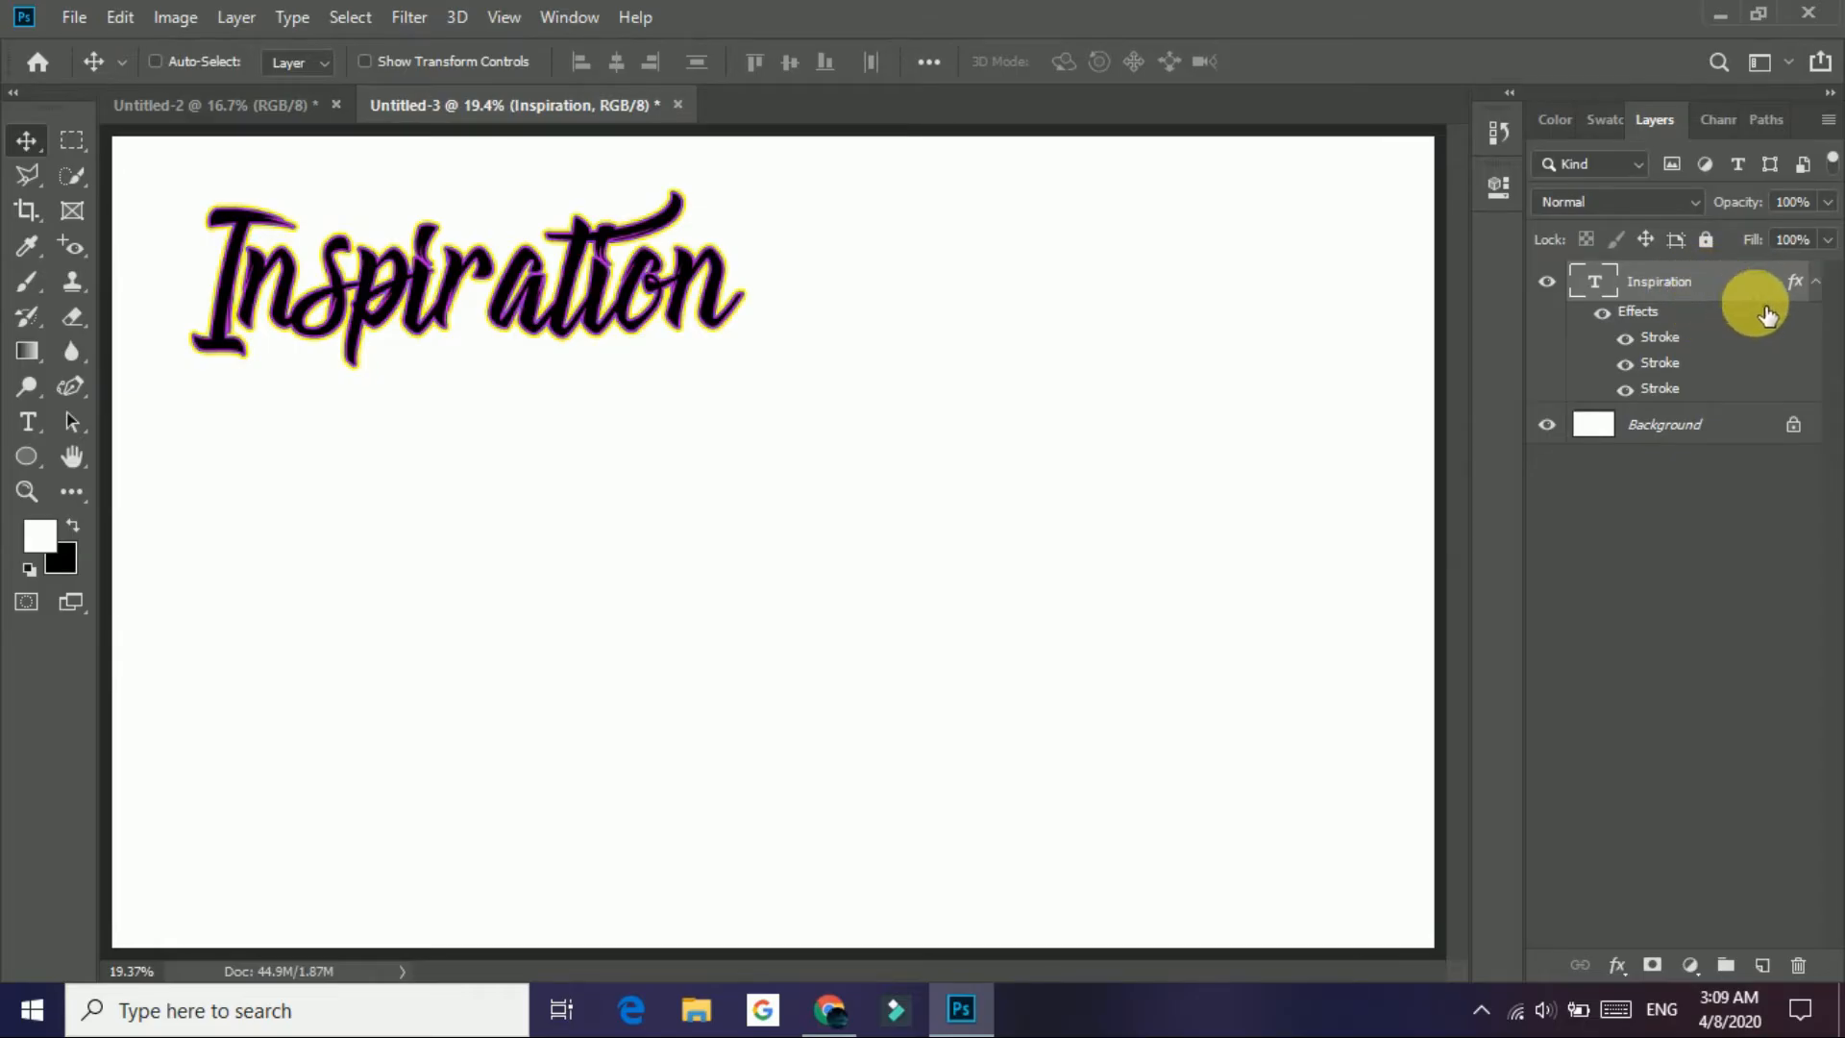
Step: Duplicate the Inspiration text layer together with its stroke effects
mouse_move(1754, 288)
left_mouse_down()
mouse_move(1729, 692)
mouse_move(1762, 960)
left_mouse_up()
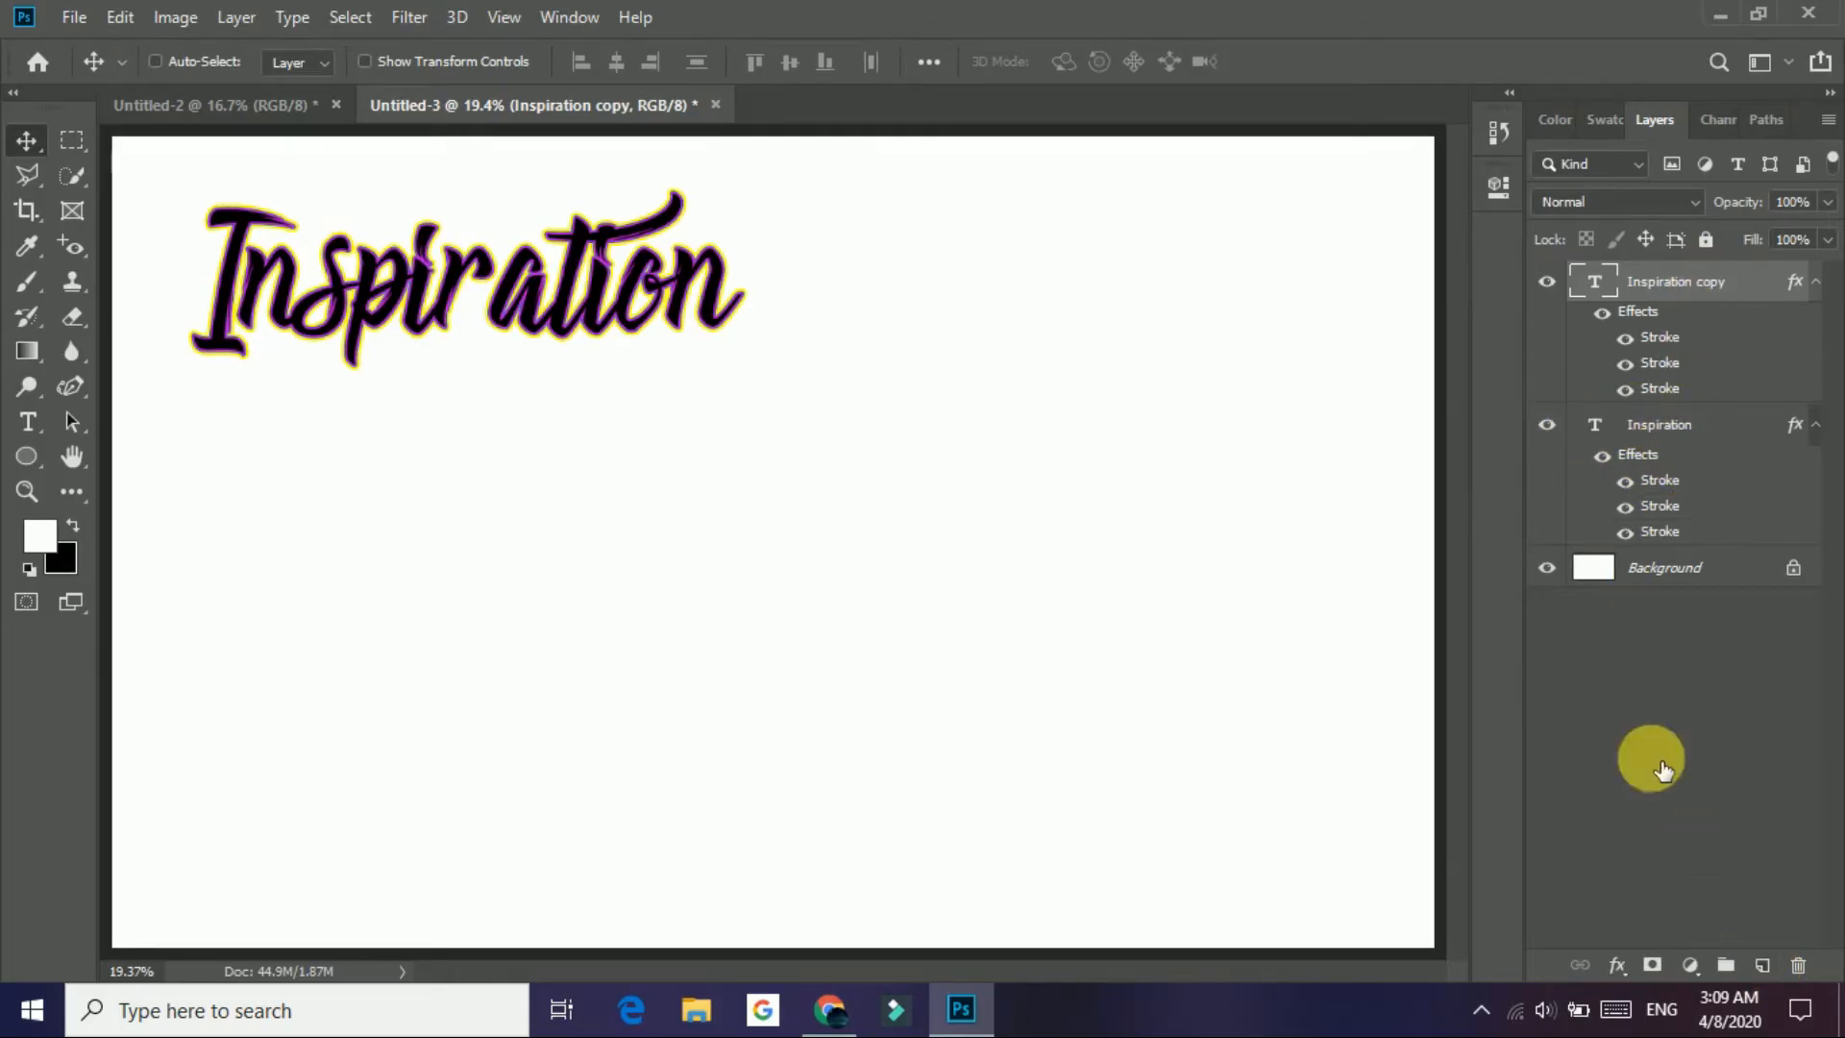
left_click(1626, 974)
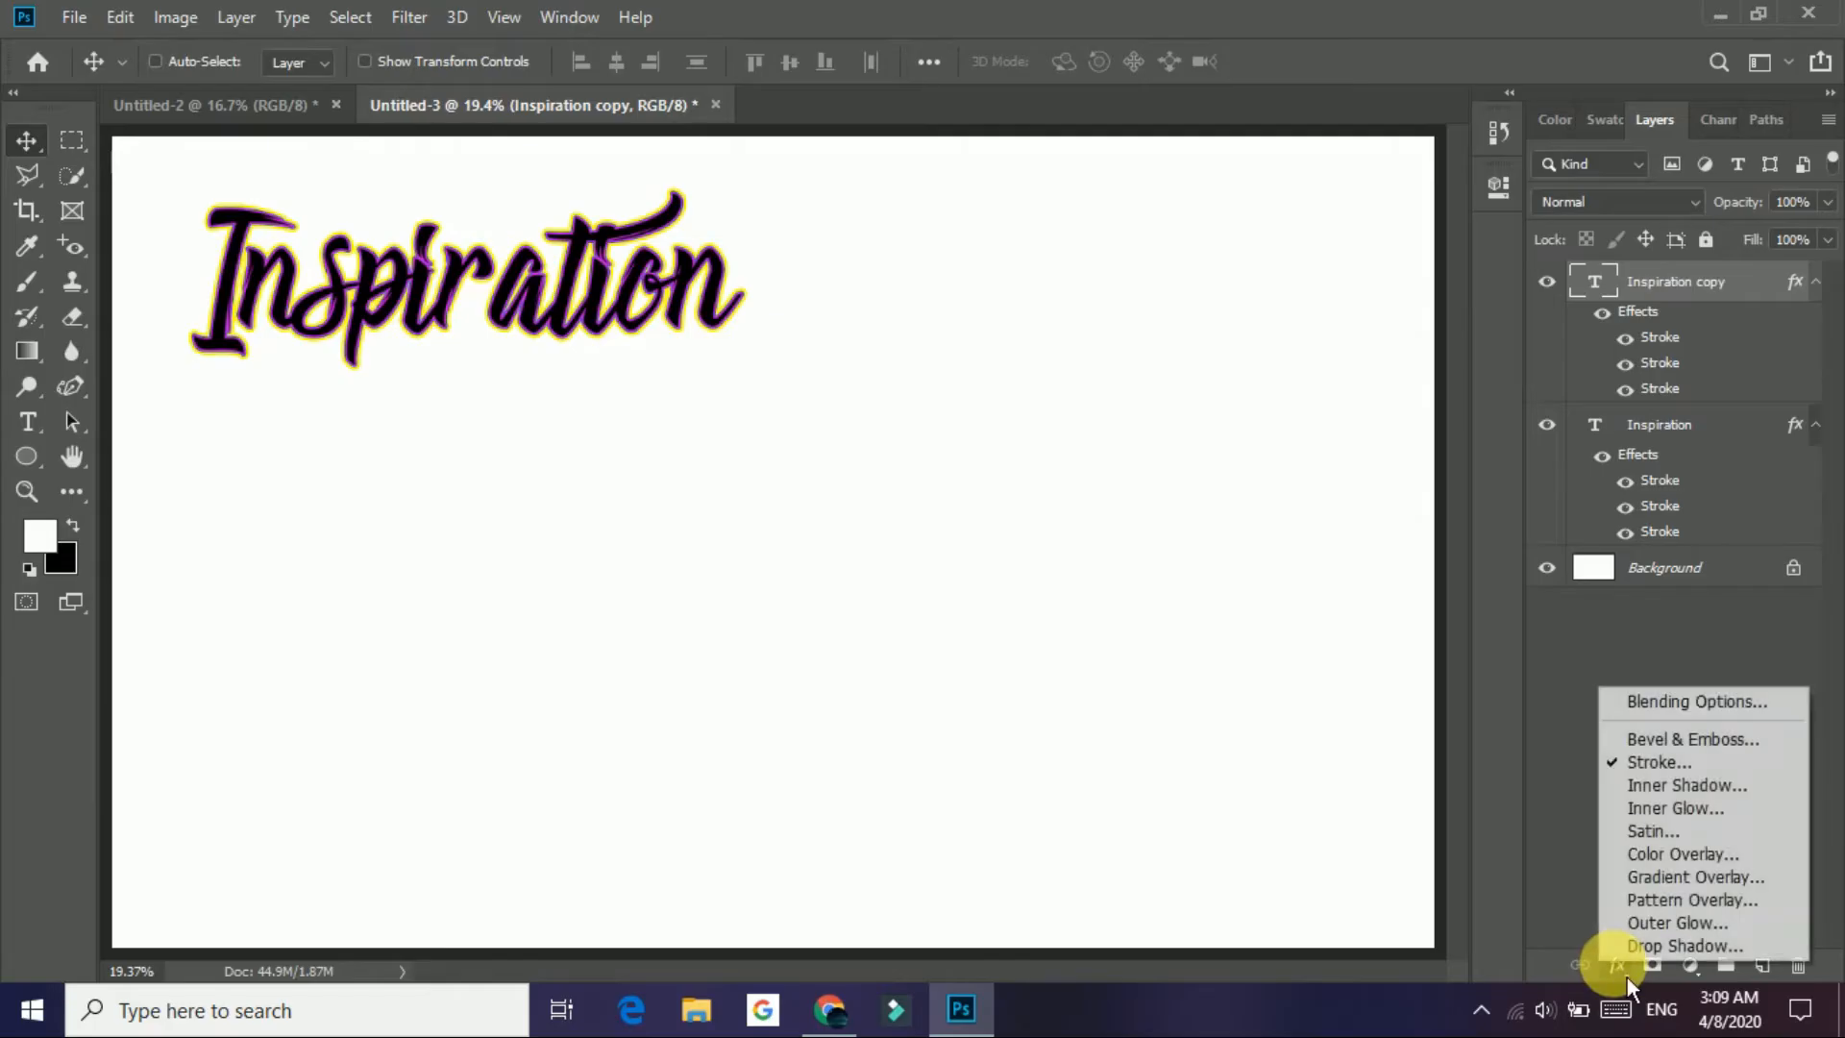
left_click(1626, 975)
left_click(1626, 975)
left_click(1625, 976)
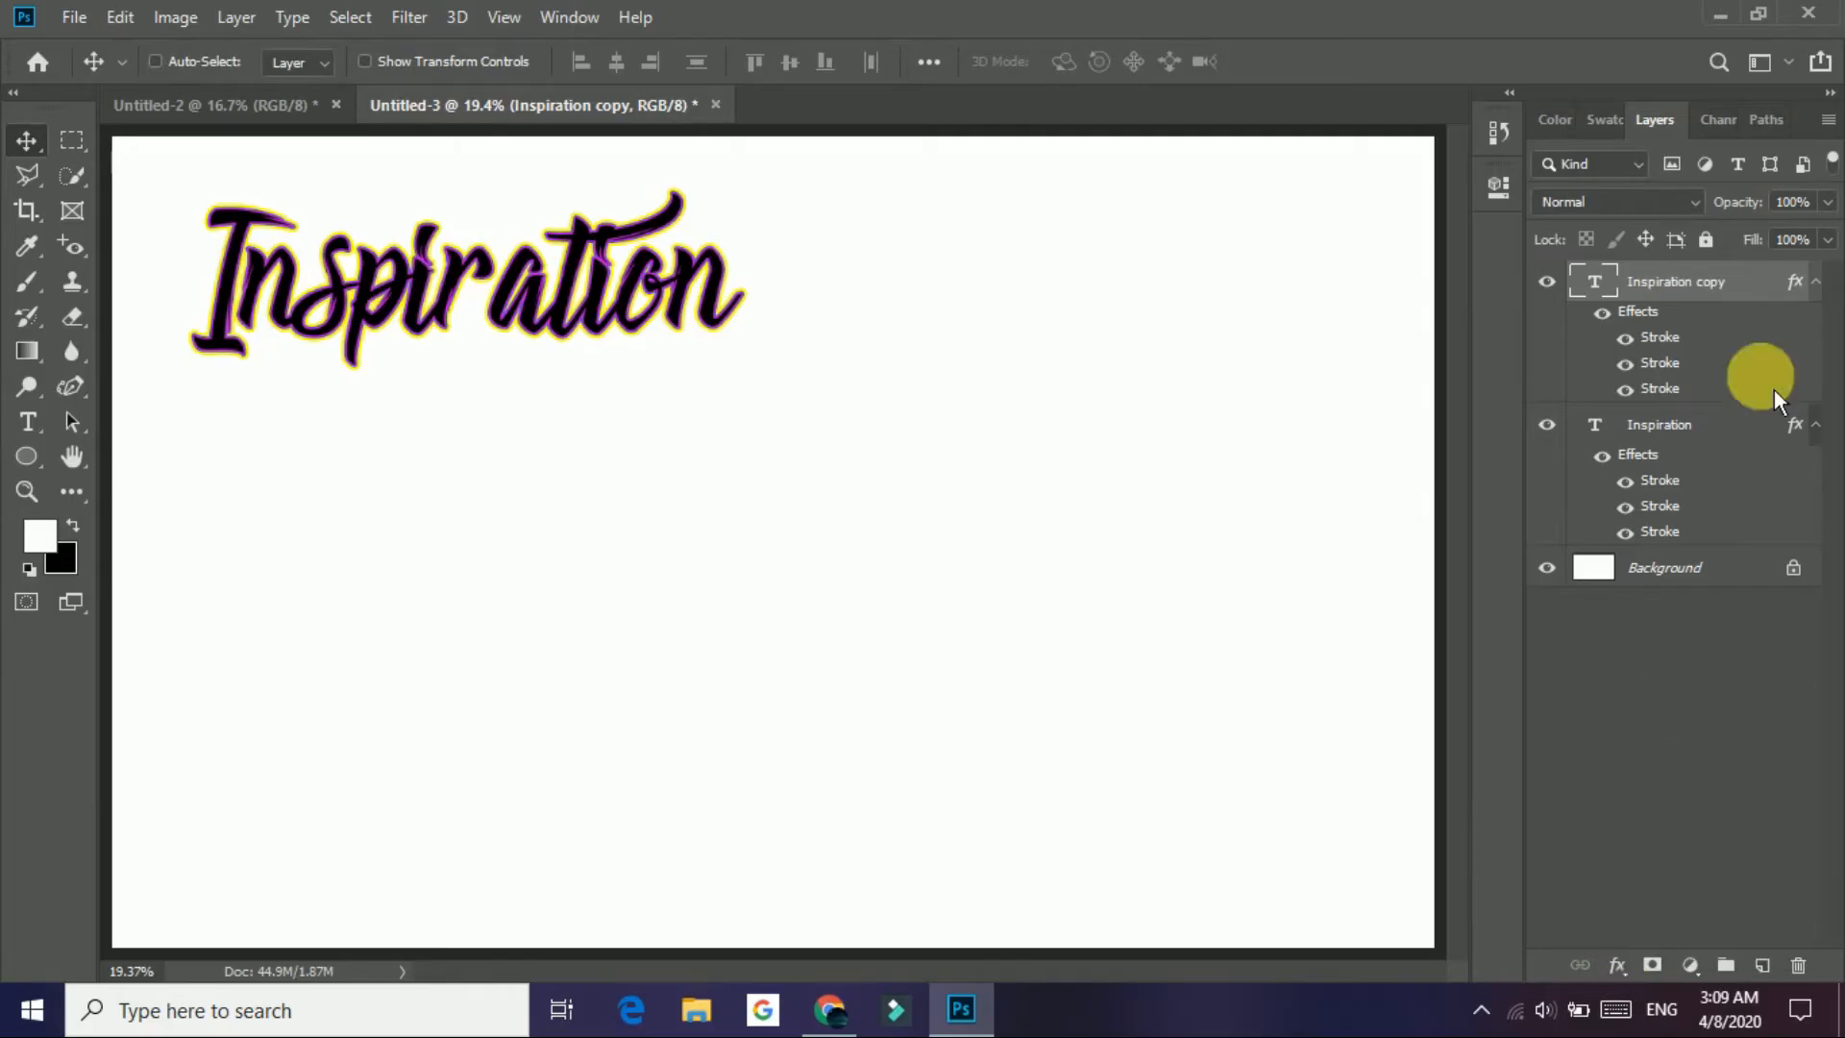
double_click(1802, 285)
key("Escape")
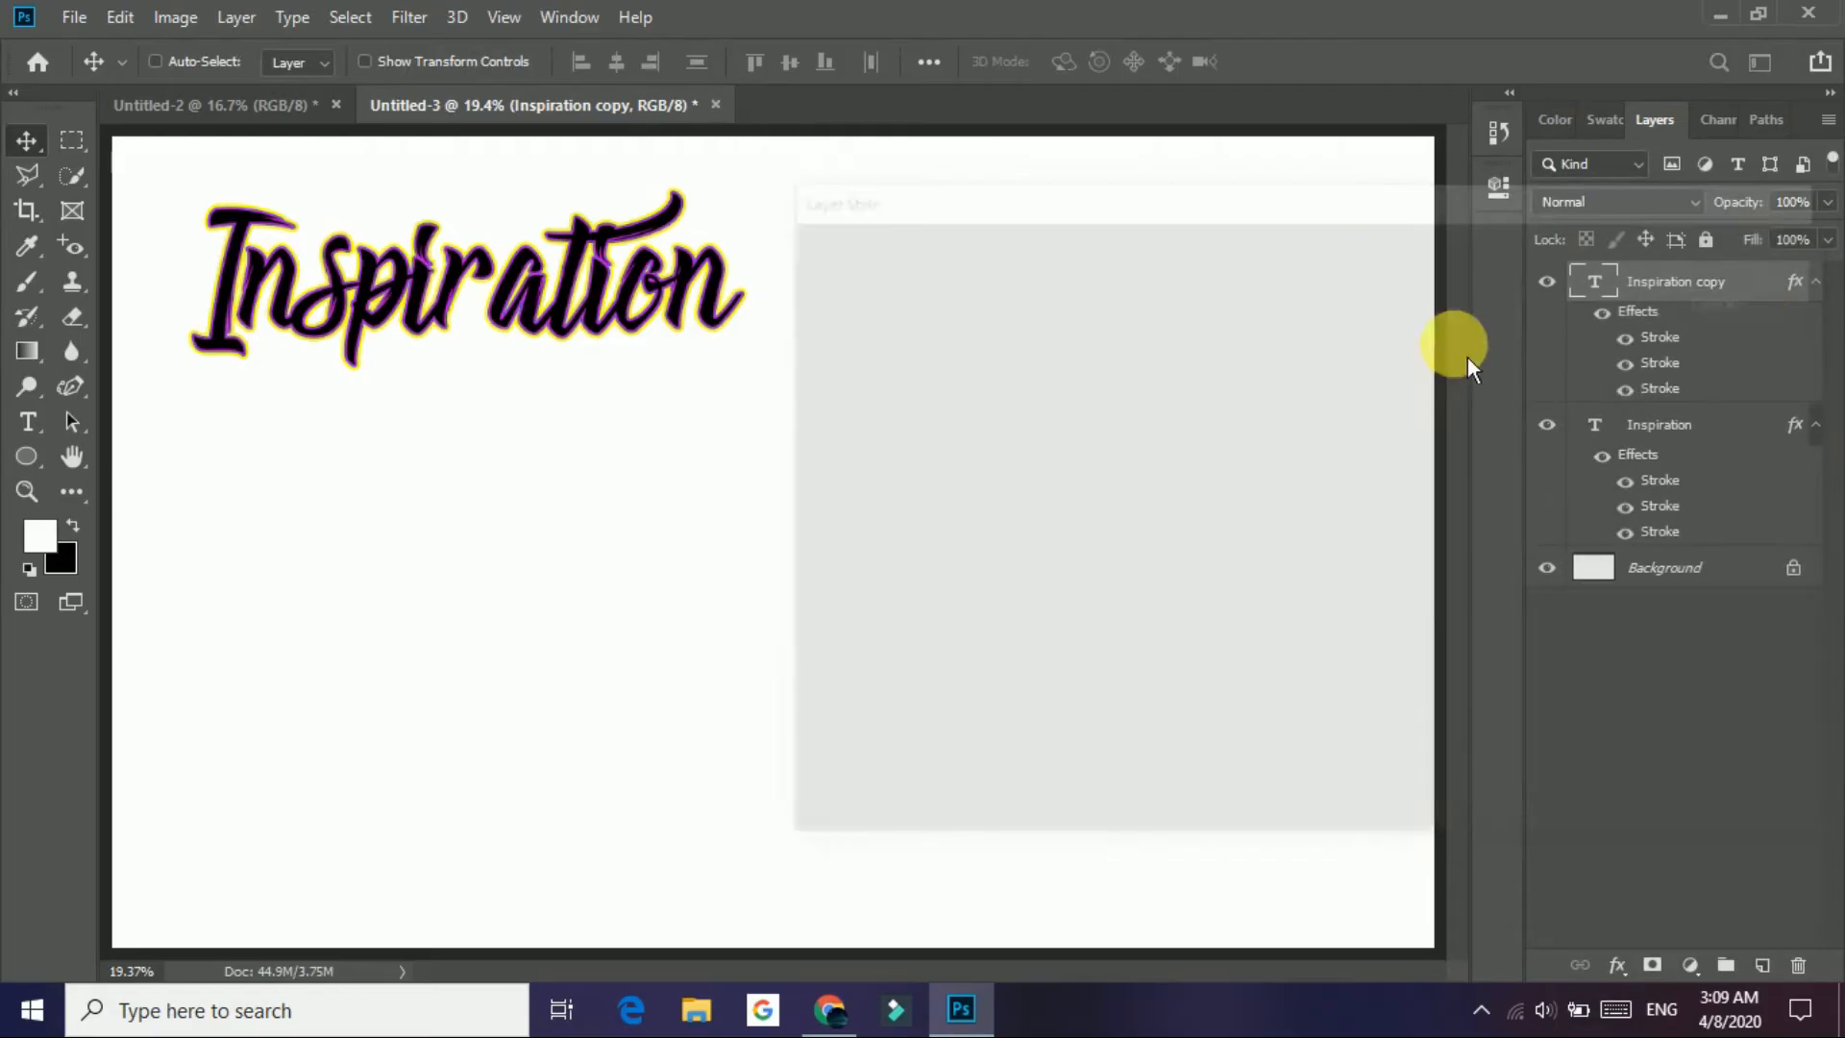
double_click(1794, 286)
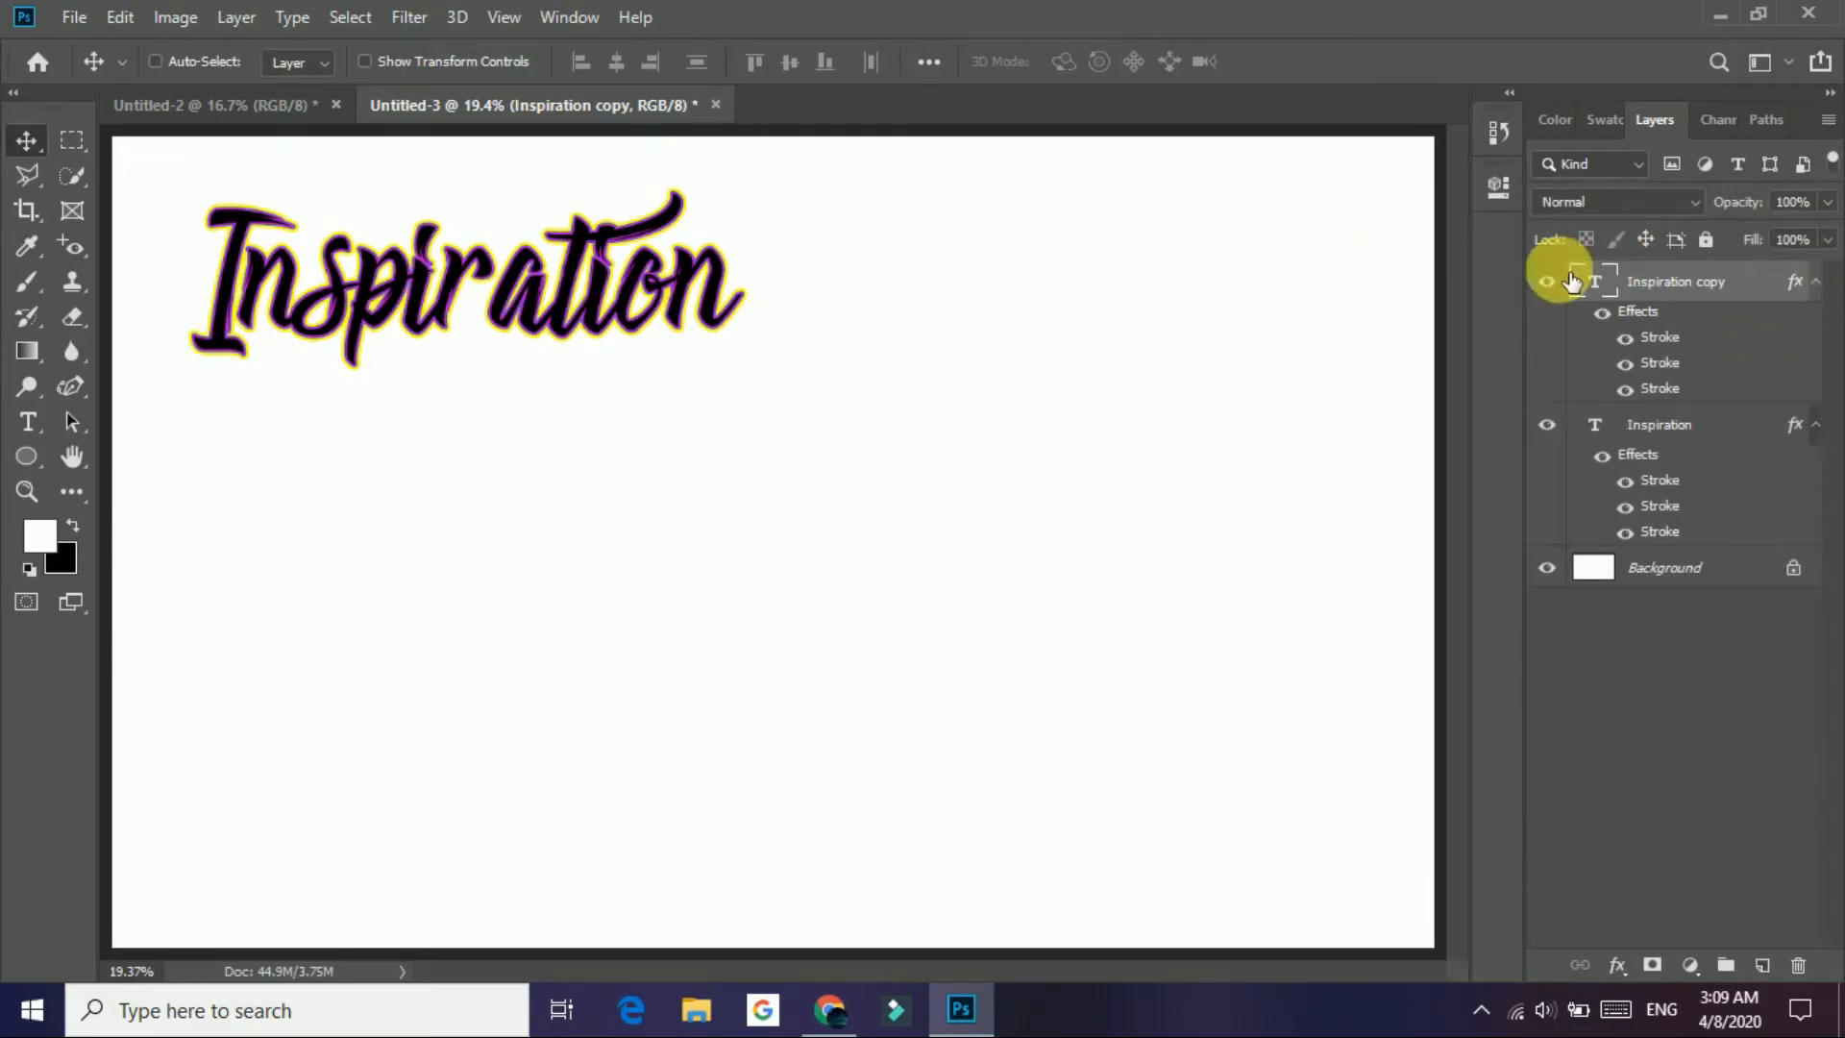
double_click(1654, 387)
left_click_drag(1238, 207, 1273, 46)
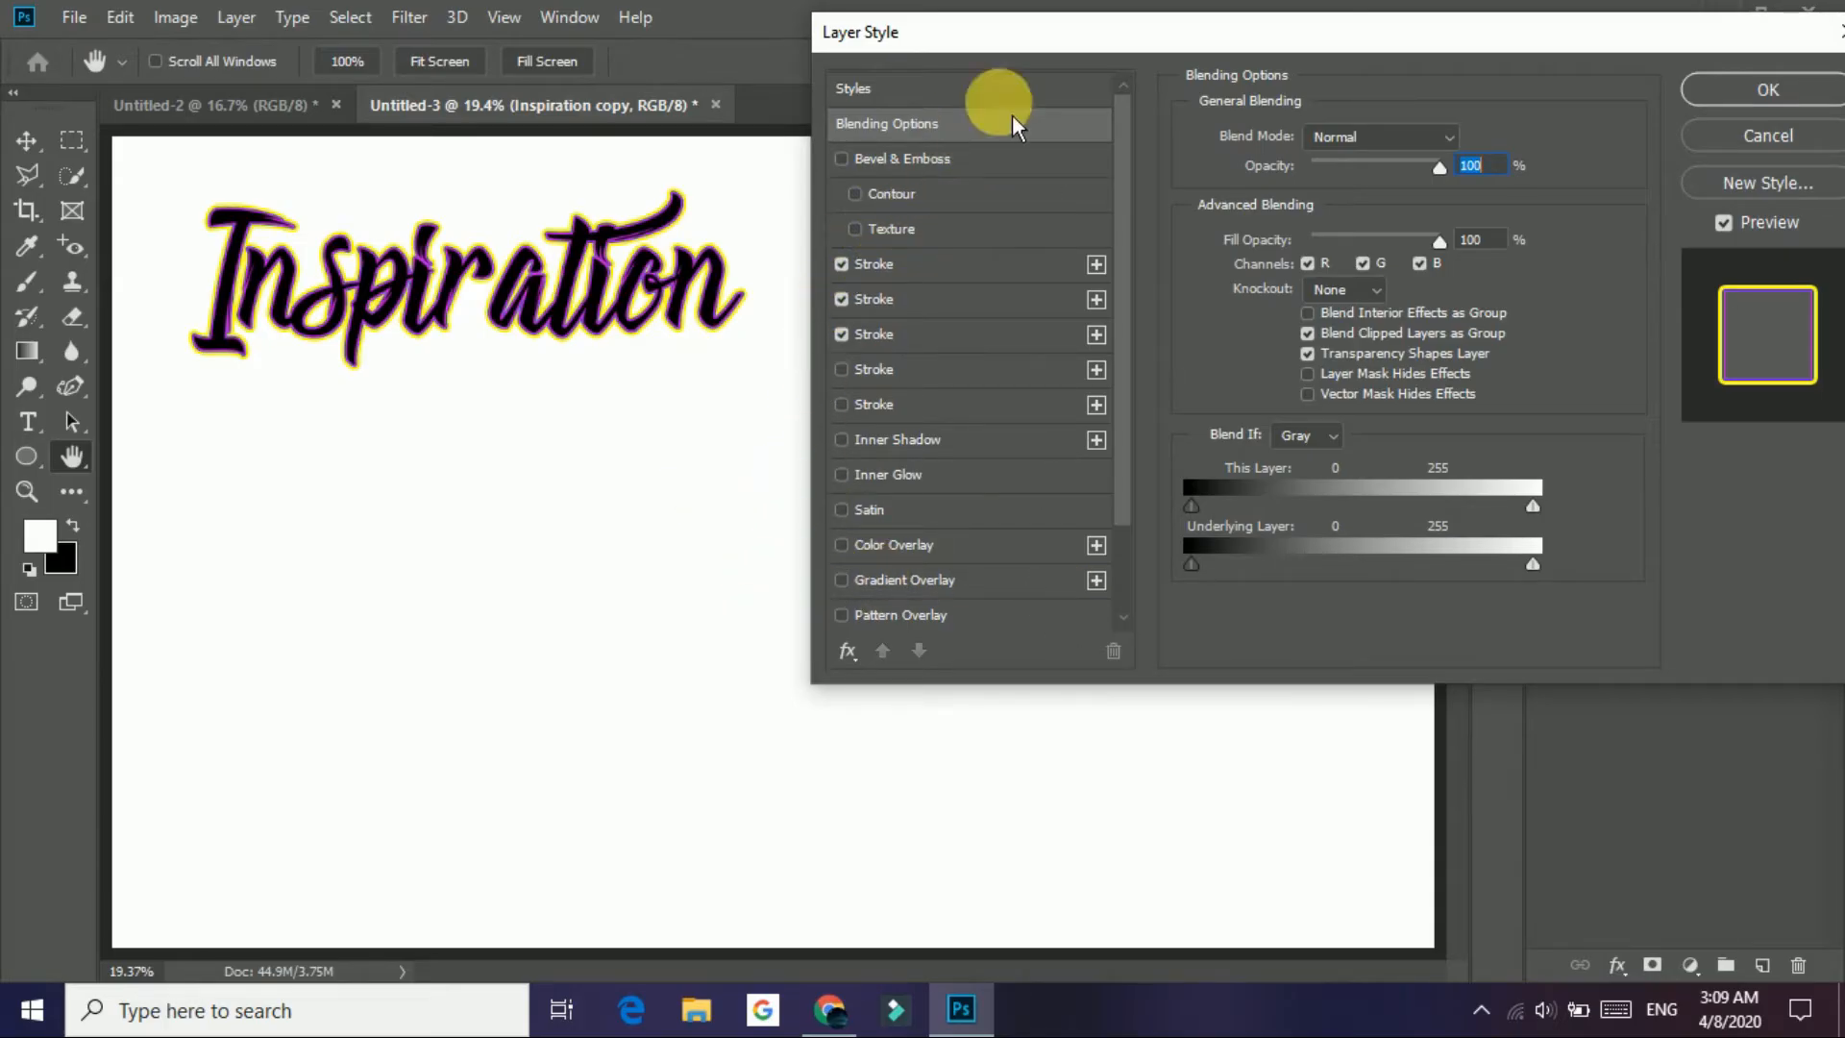
left_click_drag(1054, 31, 761, 116)
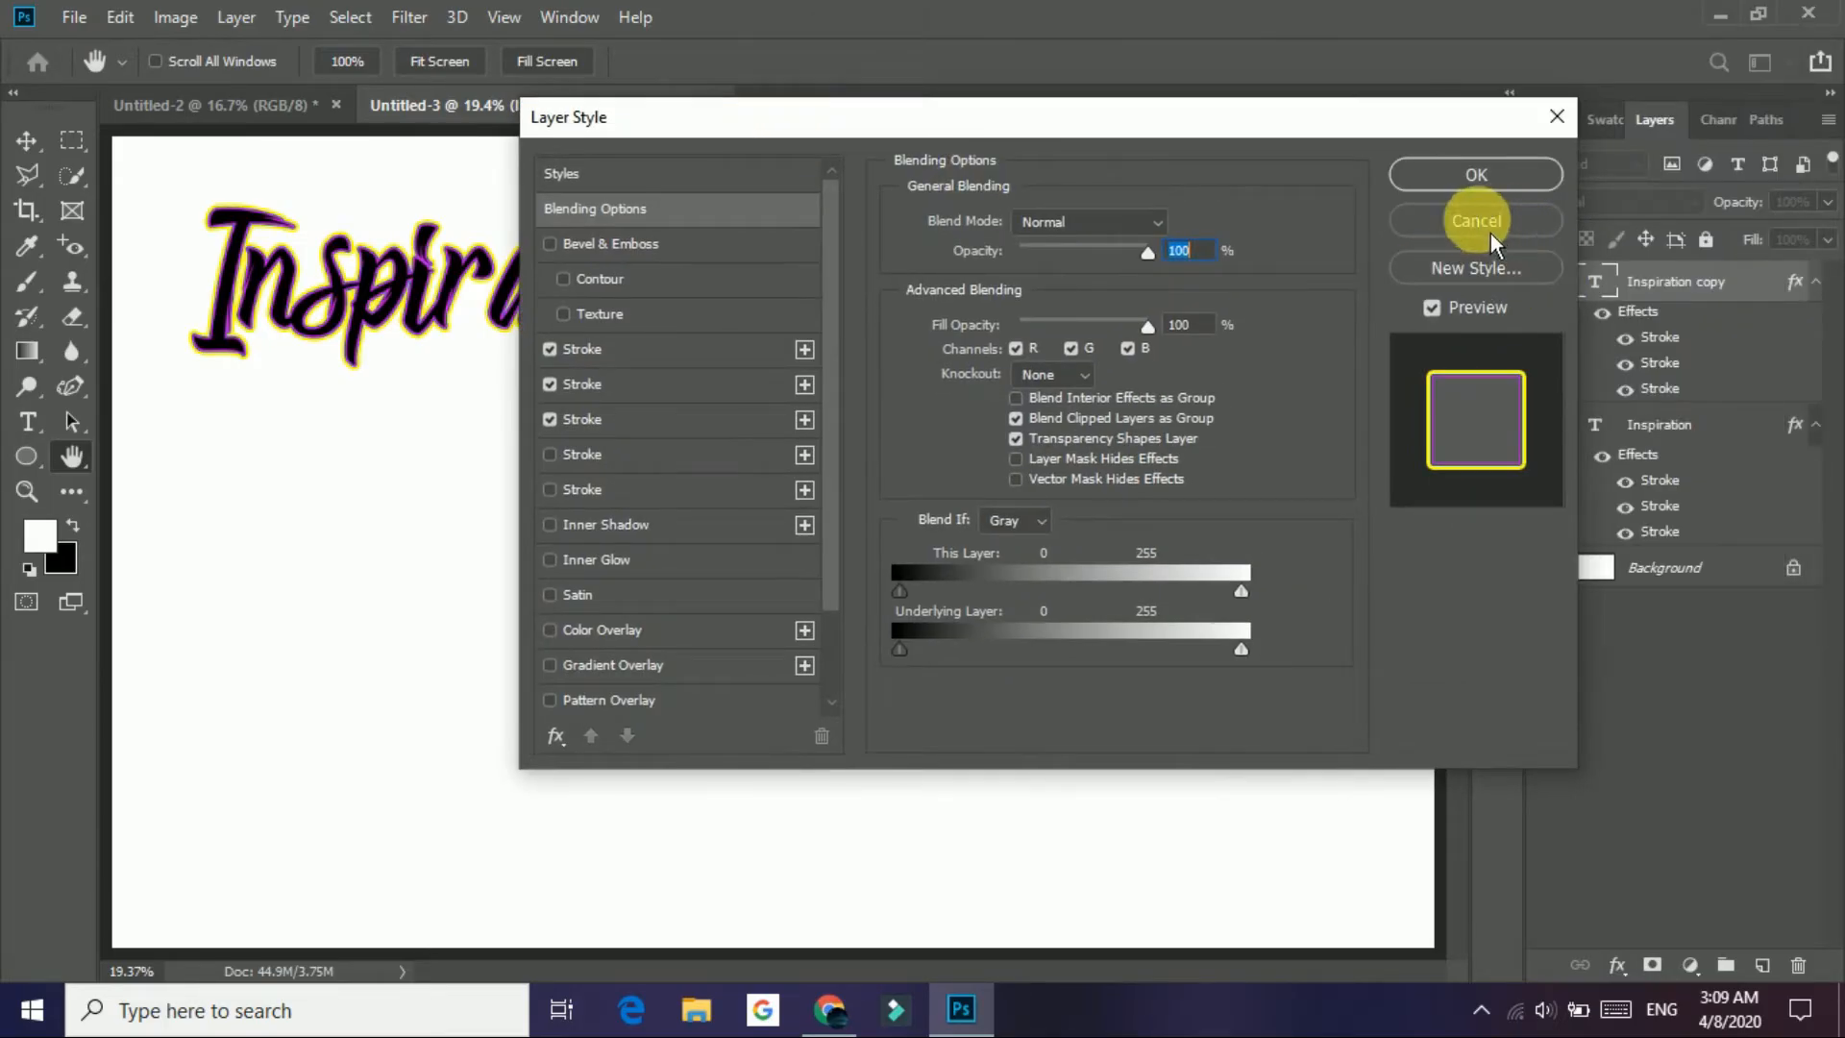
left_click(1512, 183)
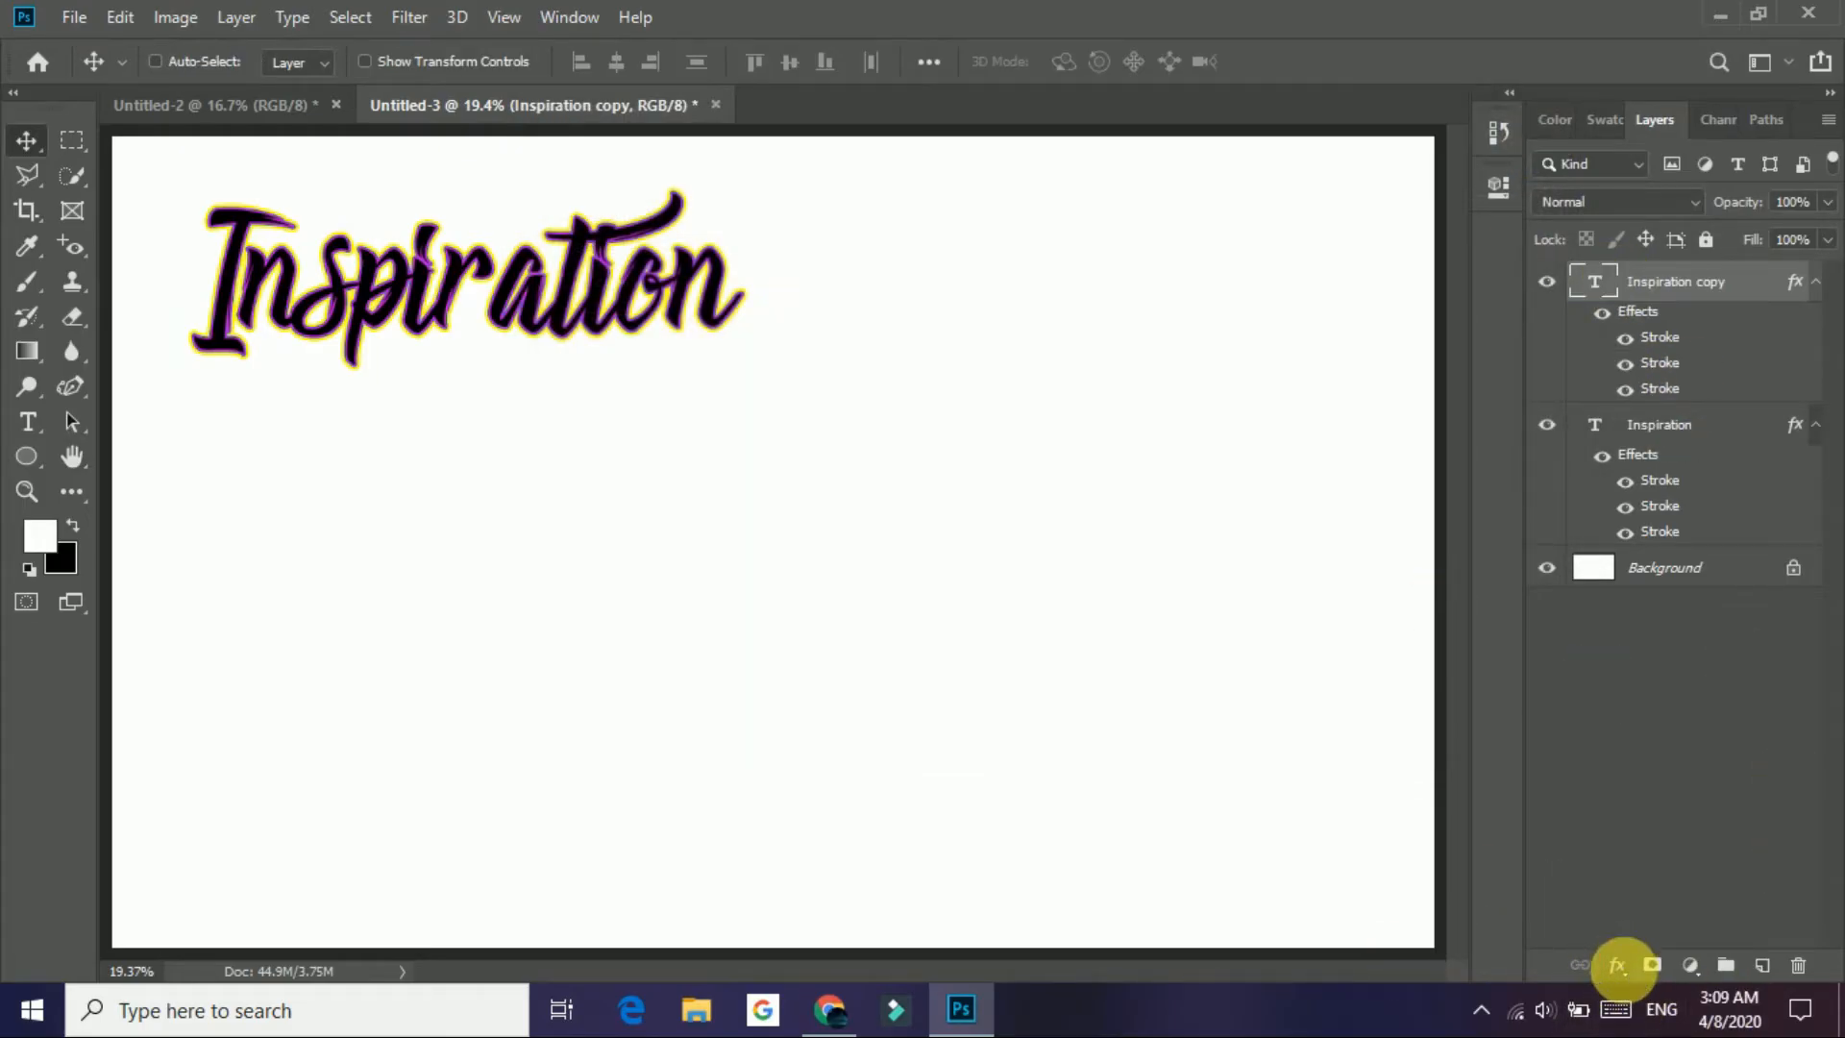
Step: Enable the Bevel & Emboss effect in the layer style of the Inspiration copy layer
left_click(1618, 965)
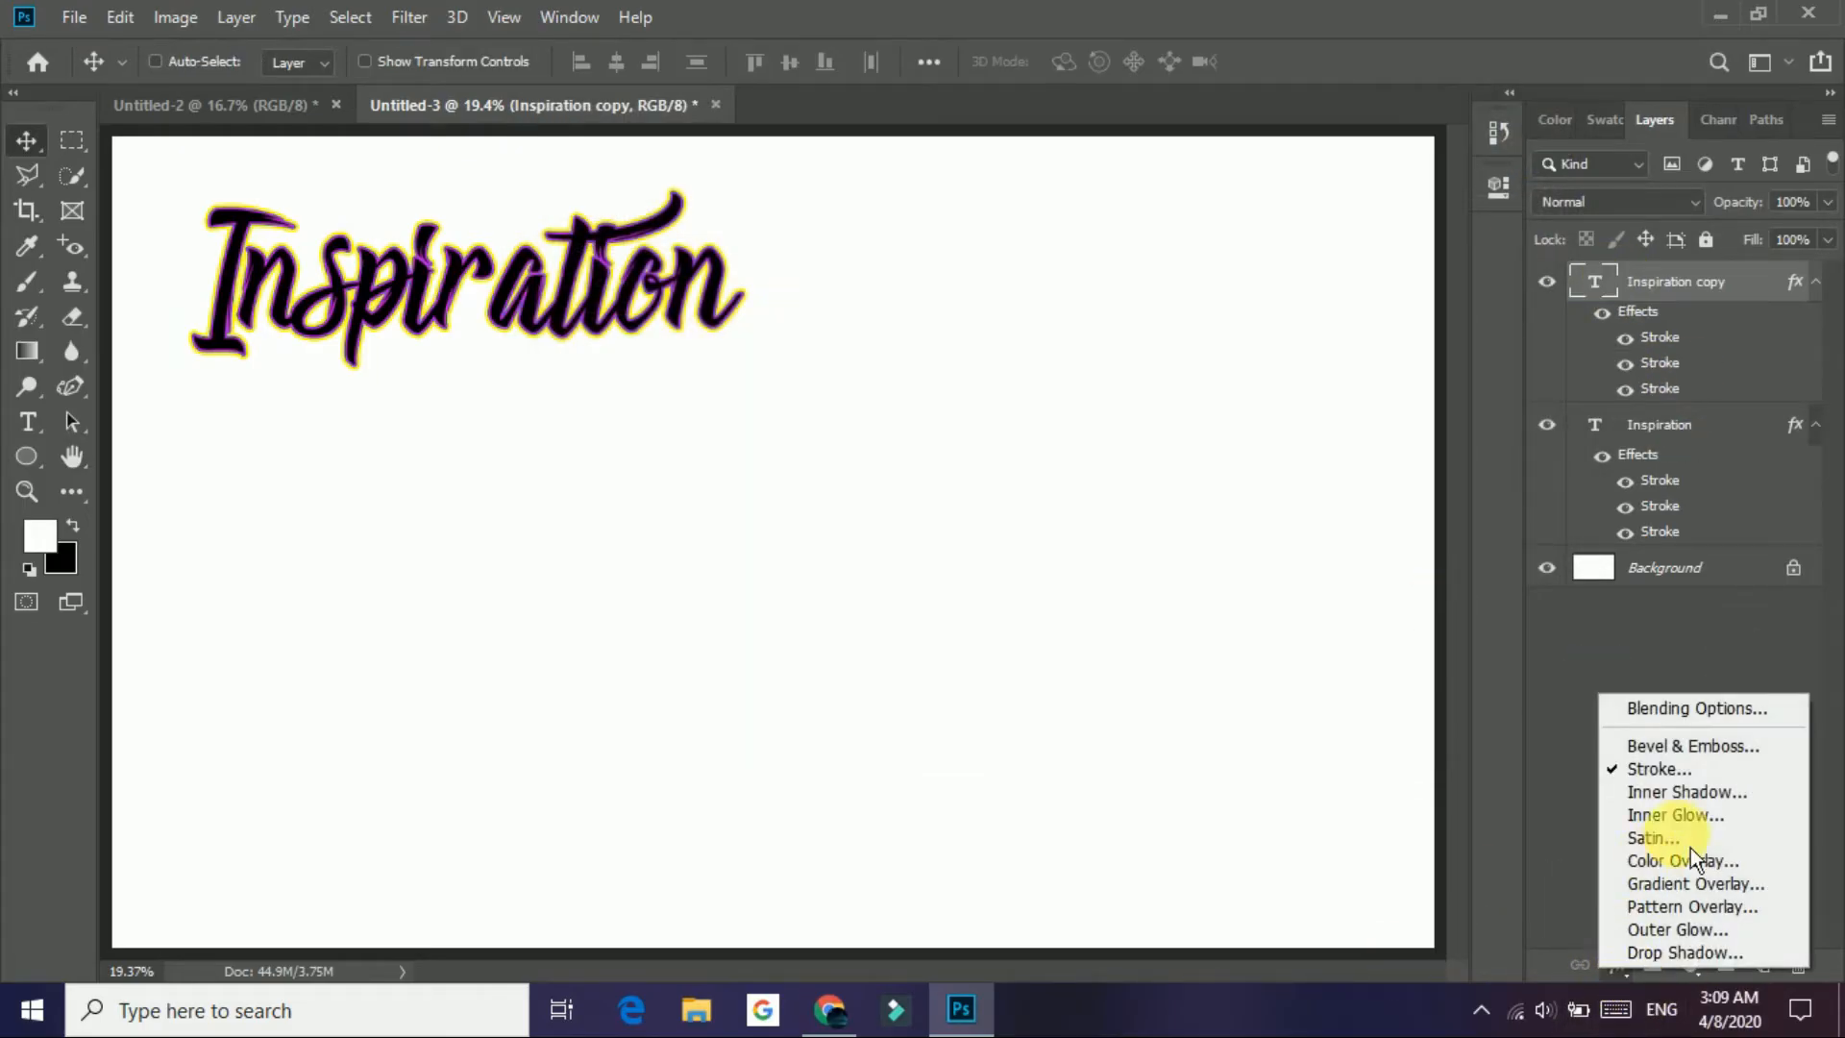
left_click(1701, 782)
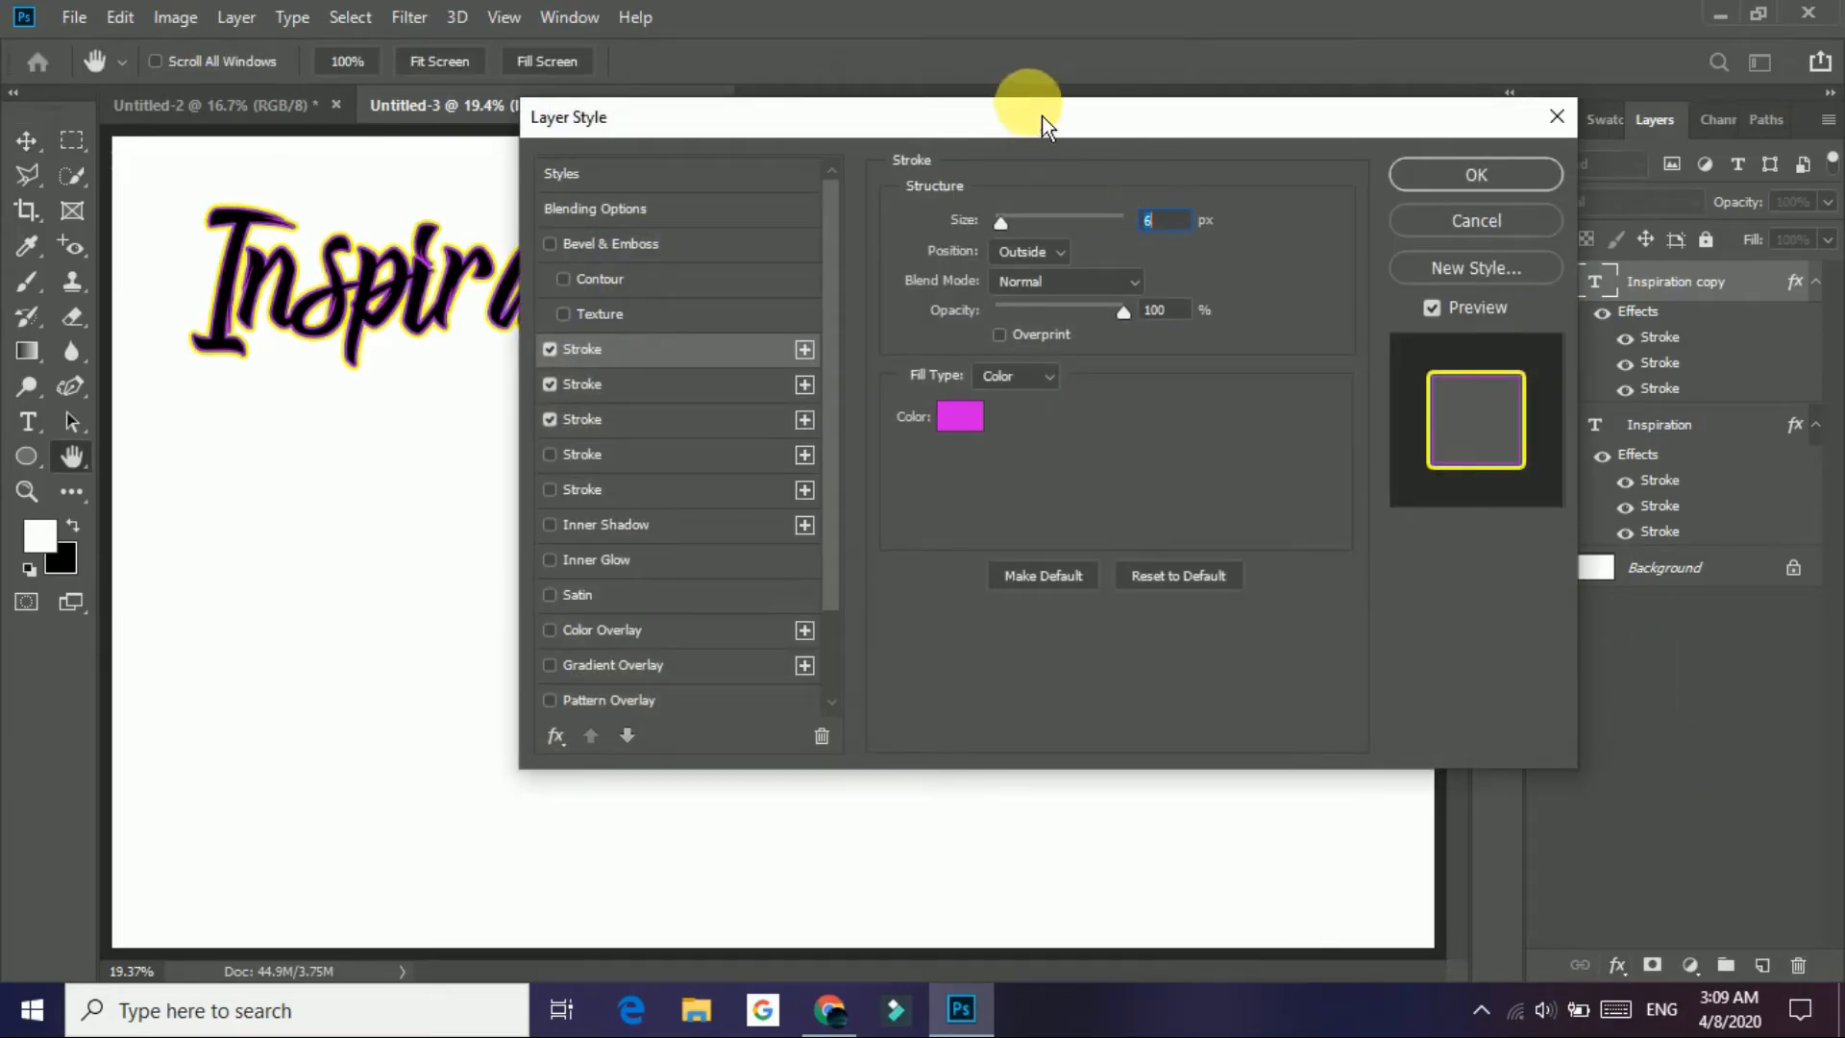
left_click_drag(1041, 116, 1334, 75)
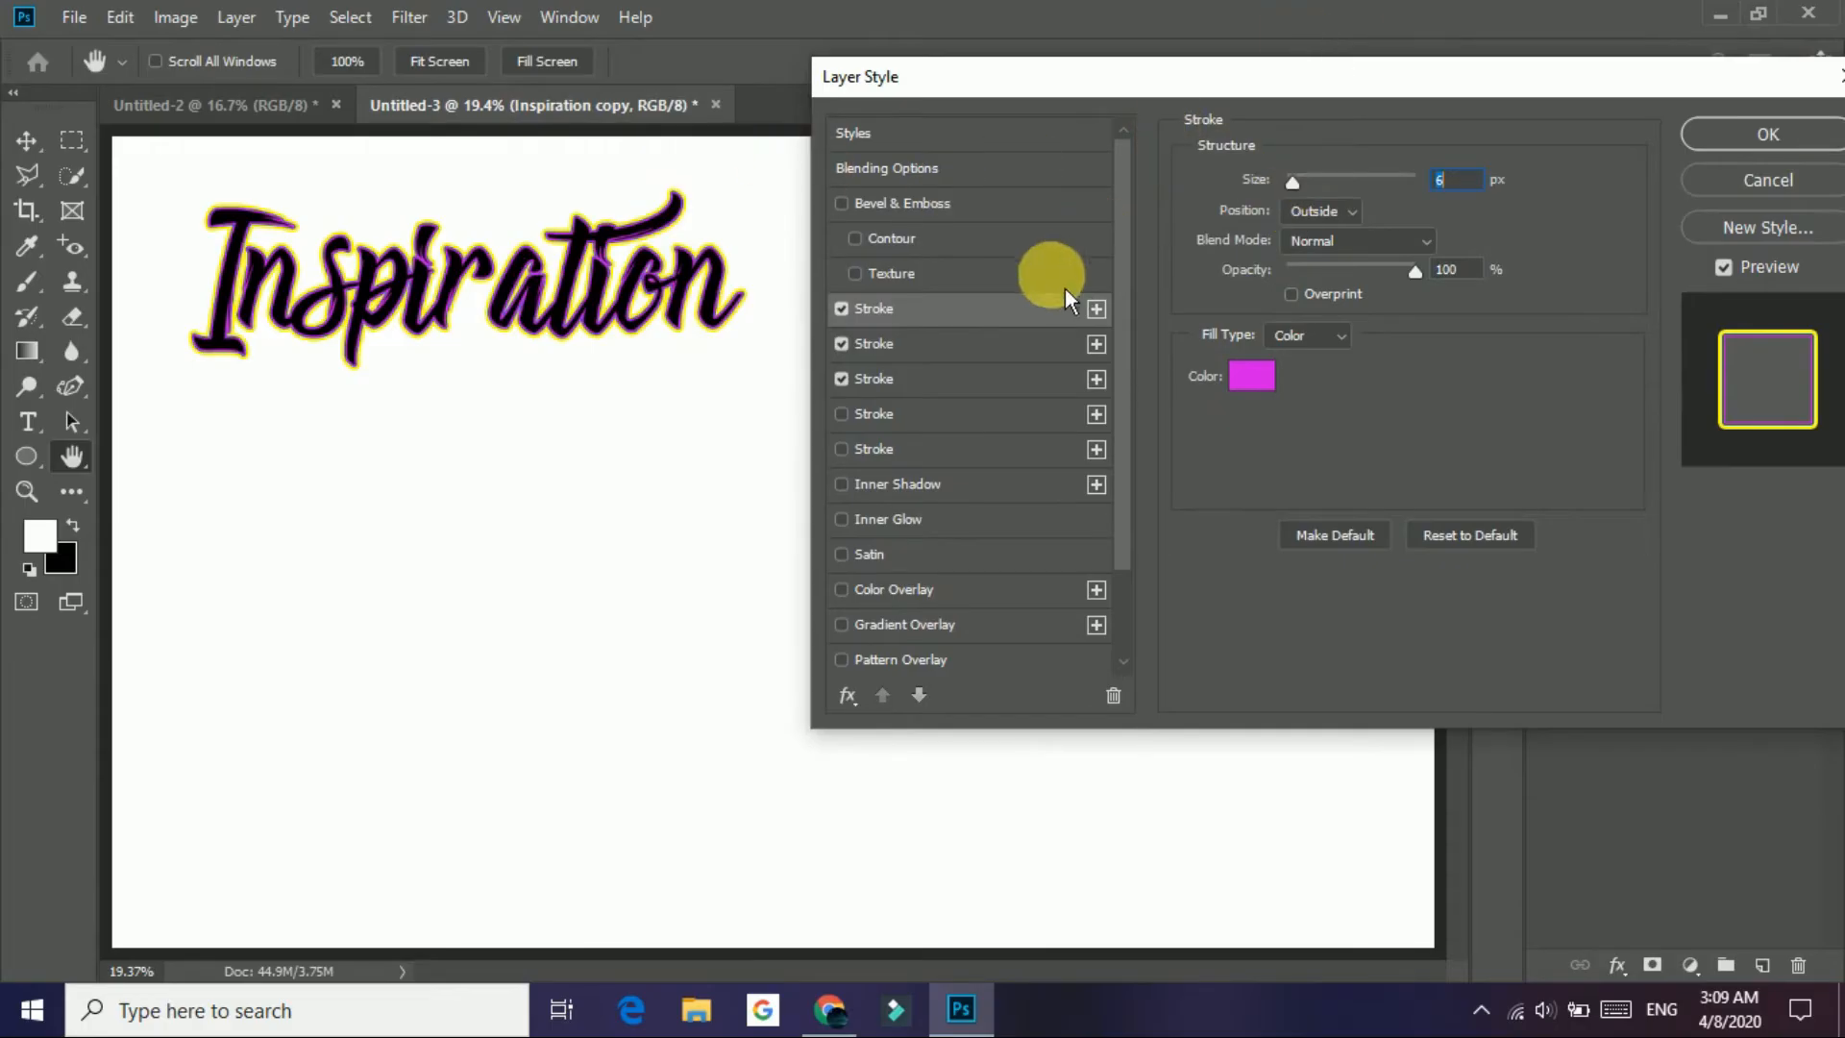
left_click(890, 217)
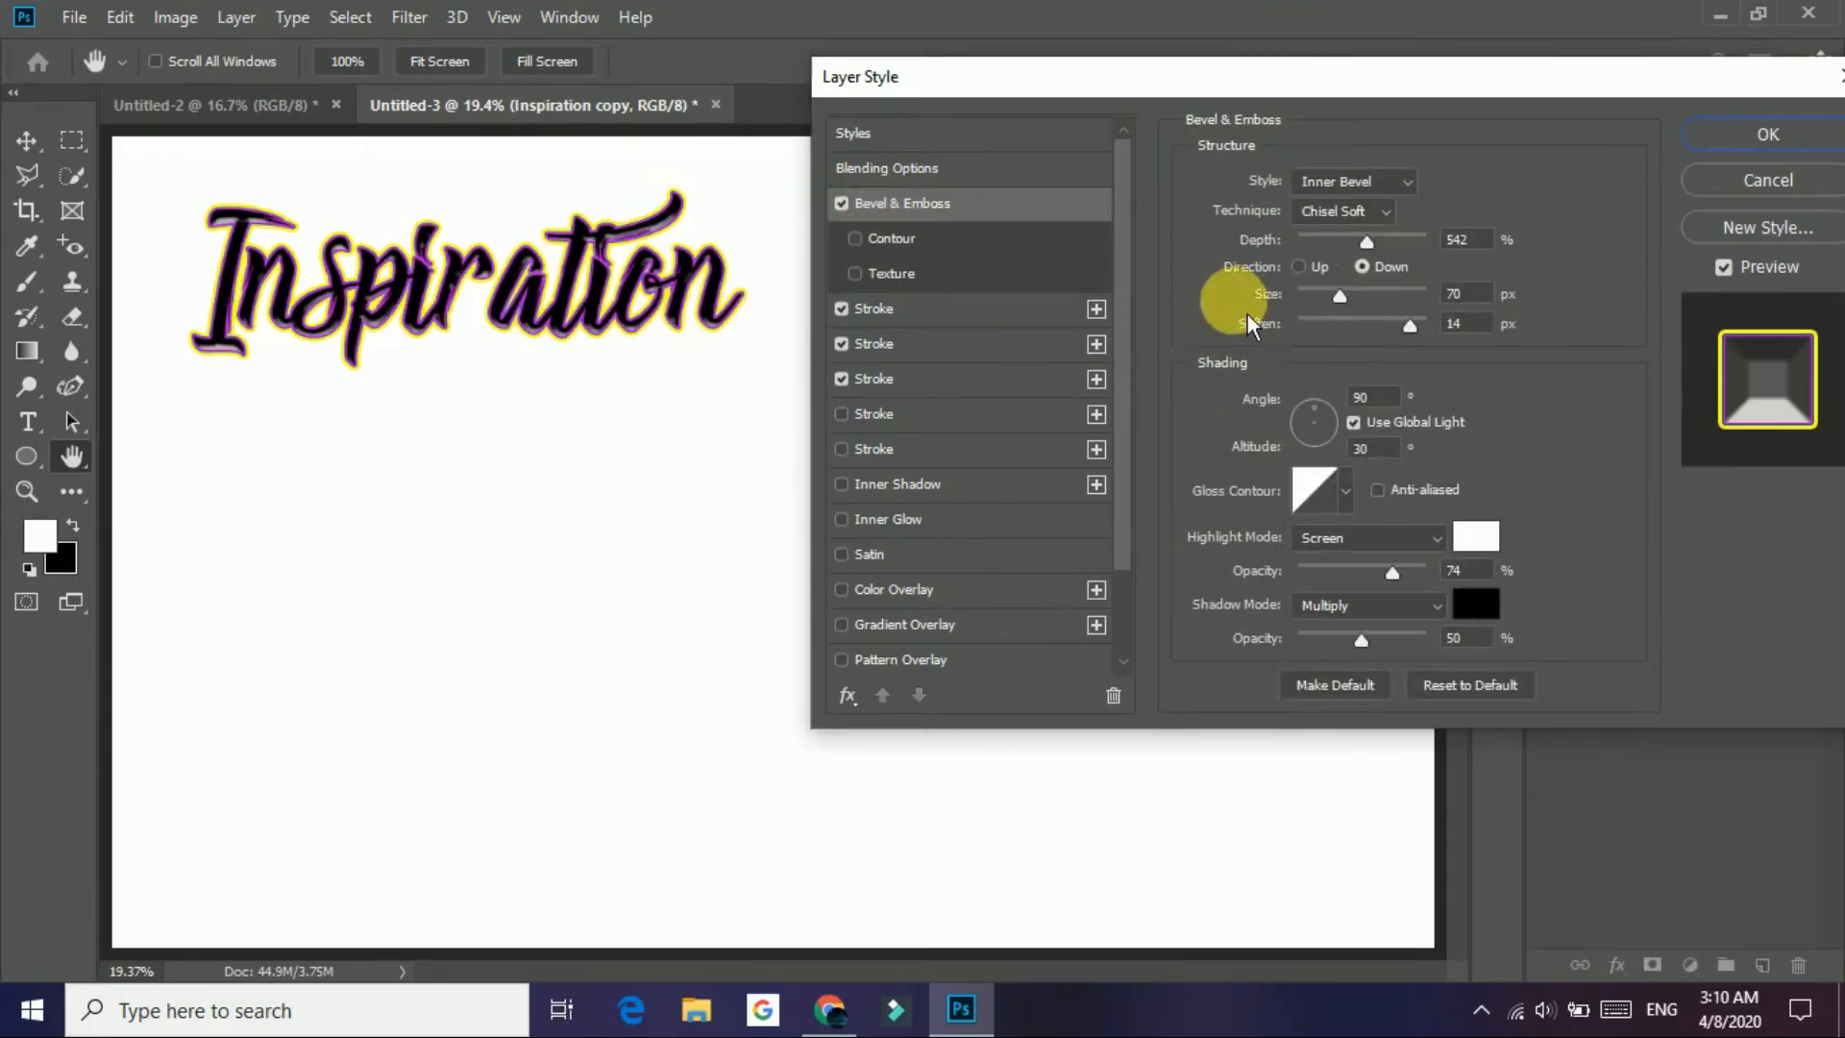
Step: Compare the Outer Bevel and Inner Bevel styles on the copied text and set the bevel style to Outer Bevel
left_click(1345, 182)
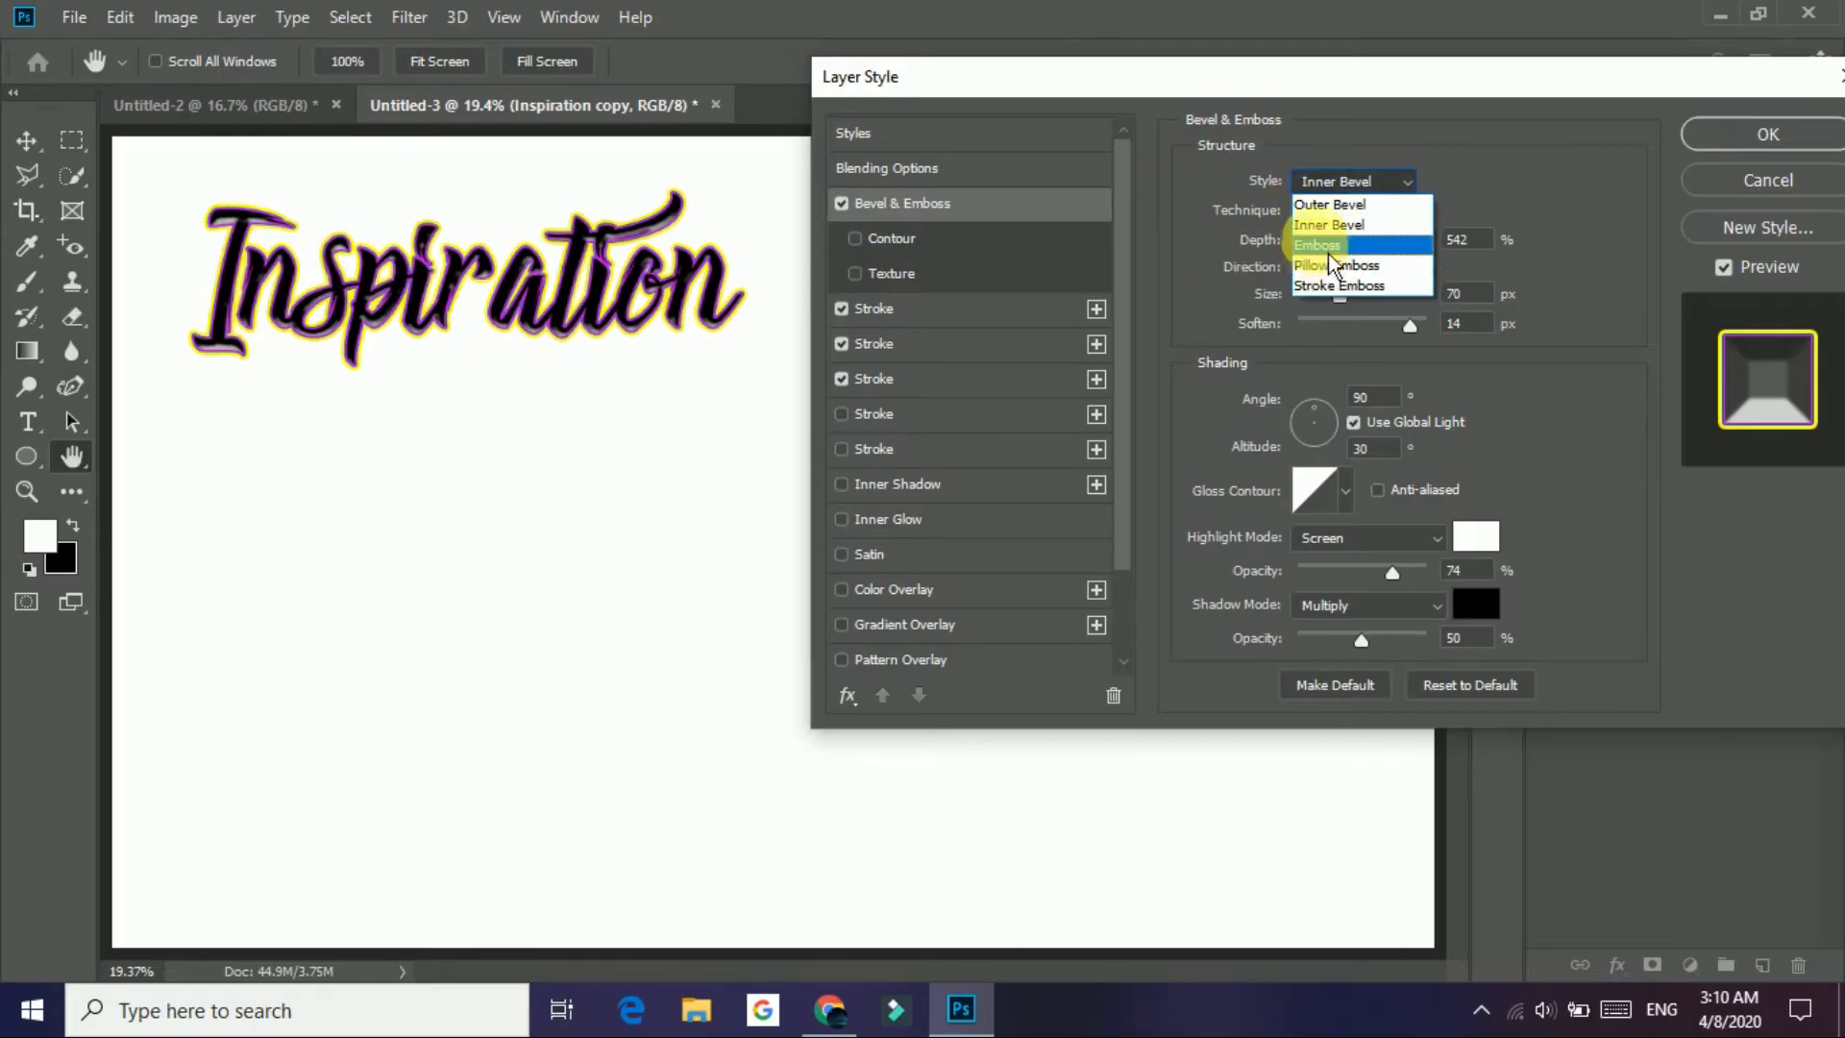
left_click(1330, 240)
left_click(1332, 186)
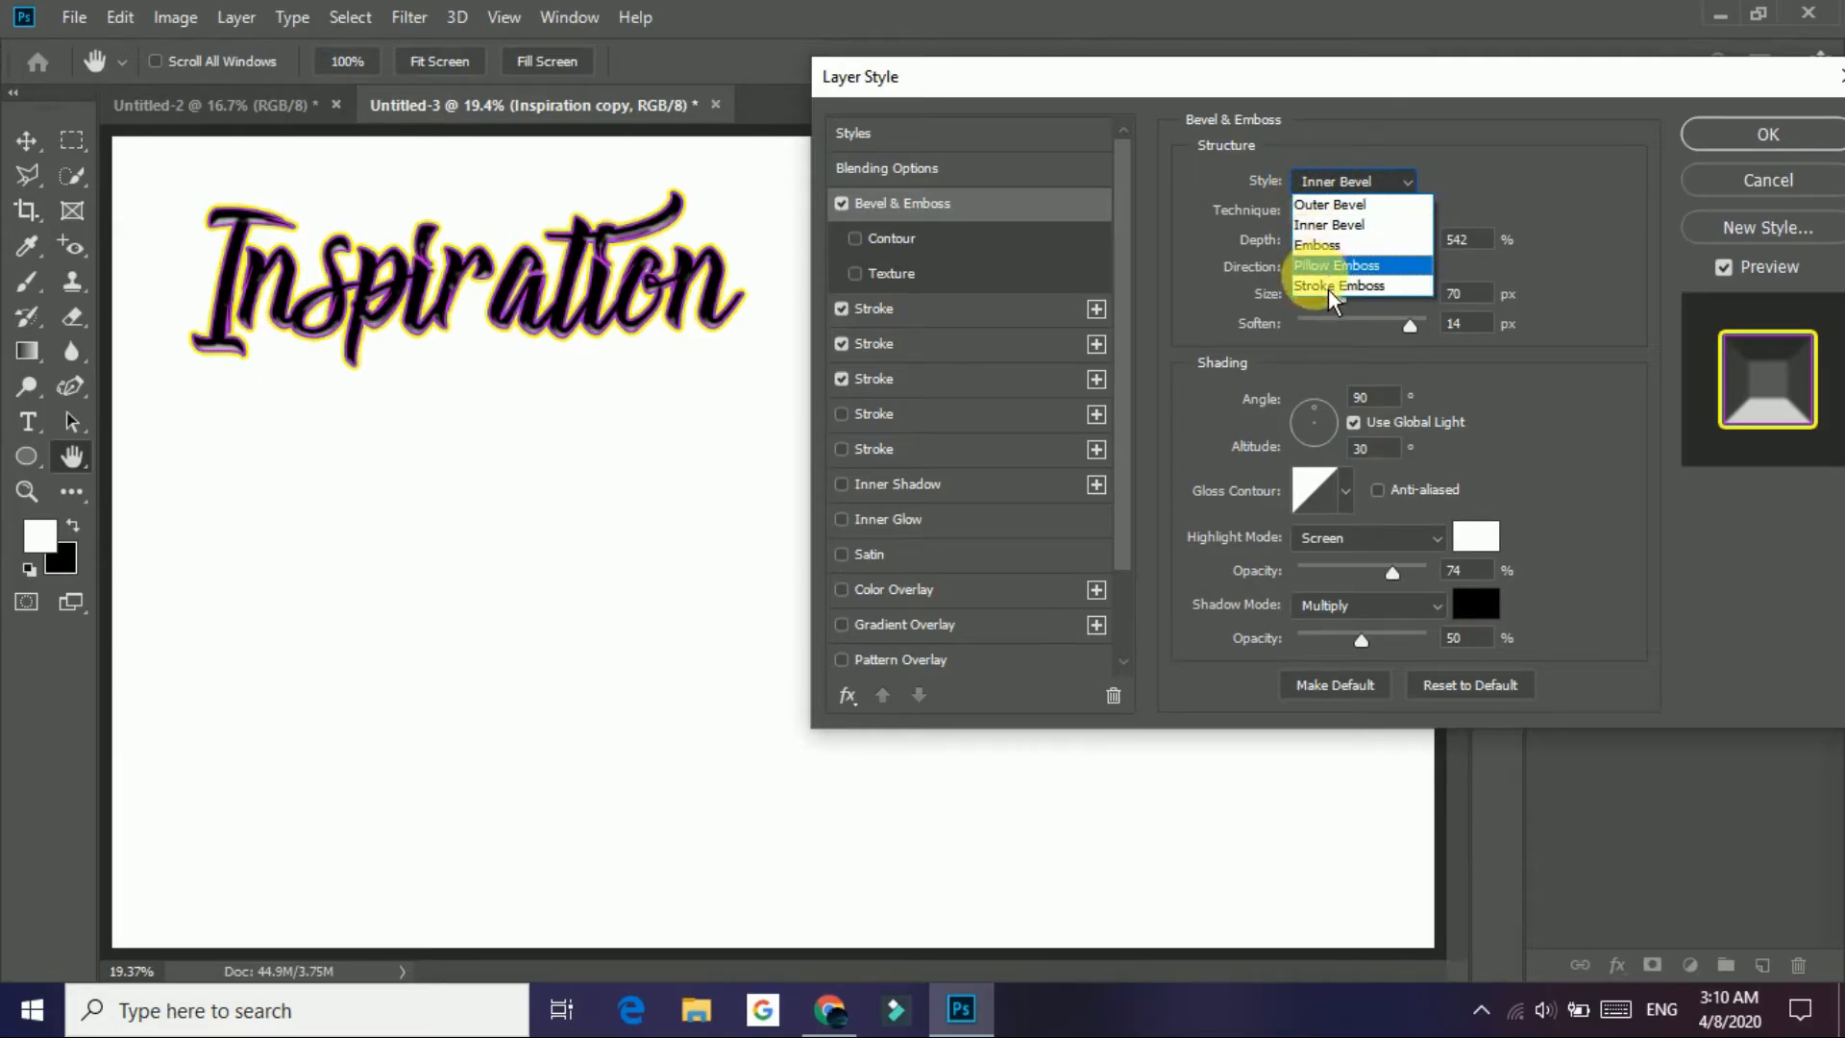
left_click(1340, 204)
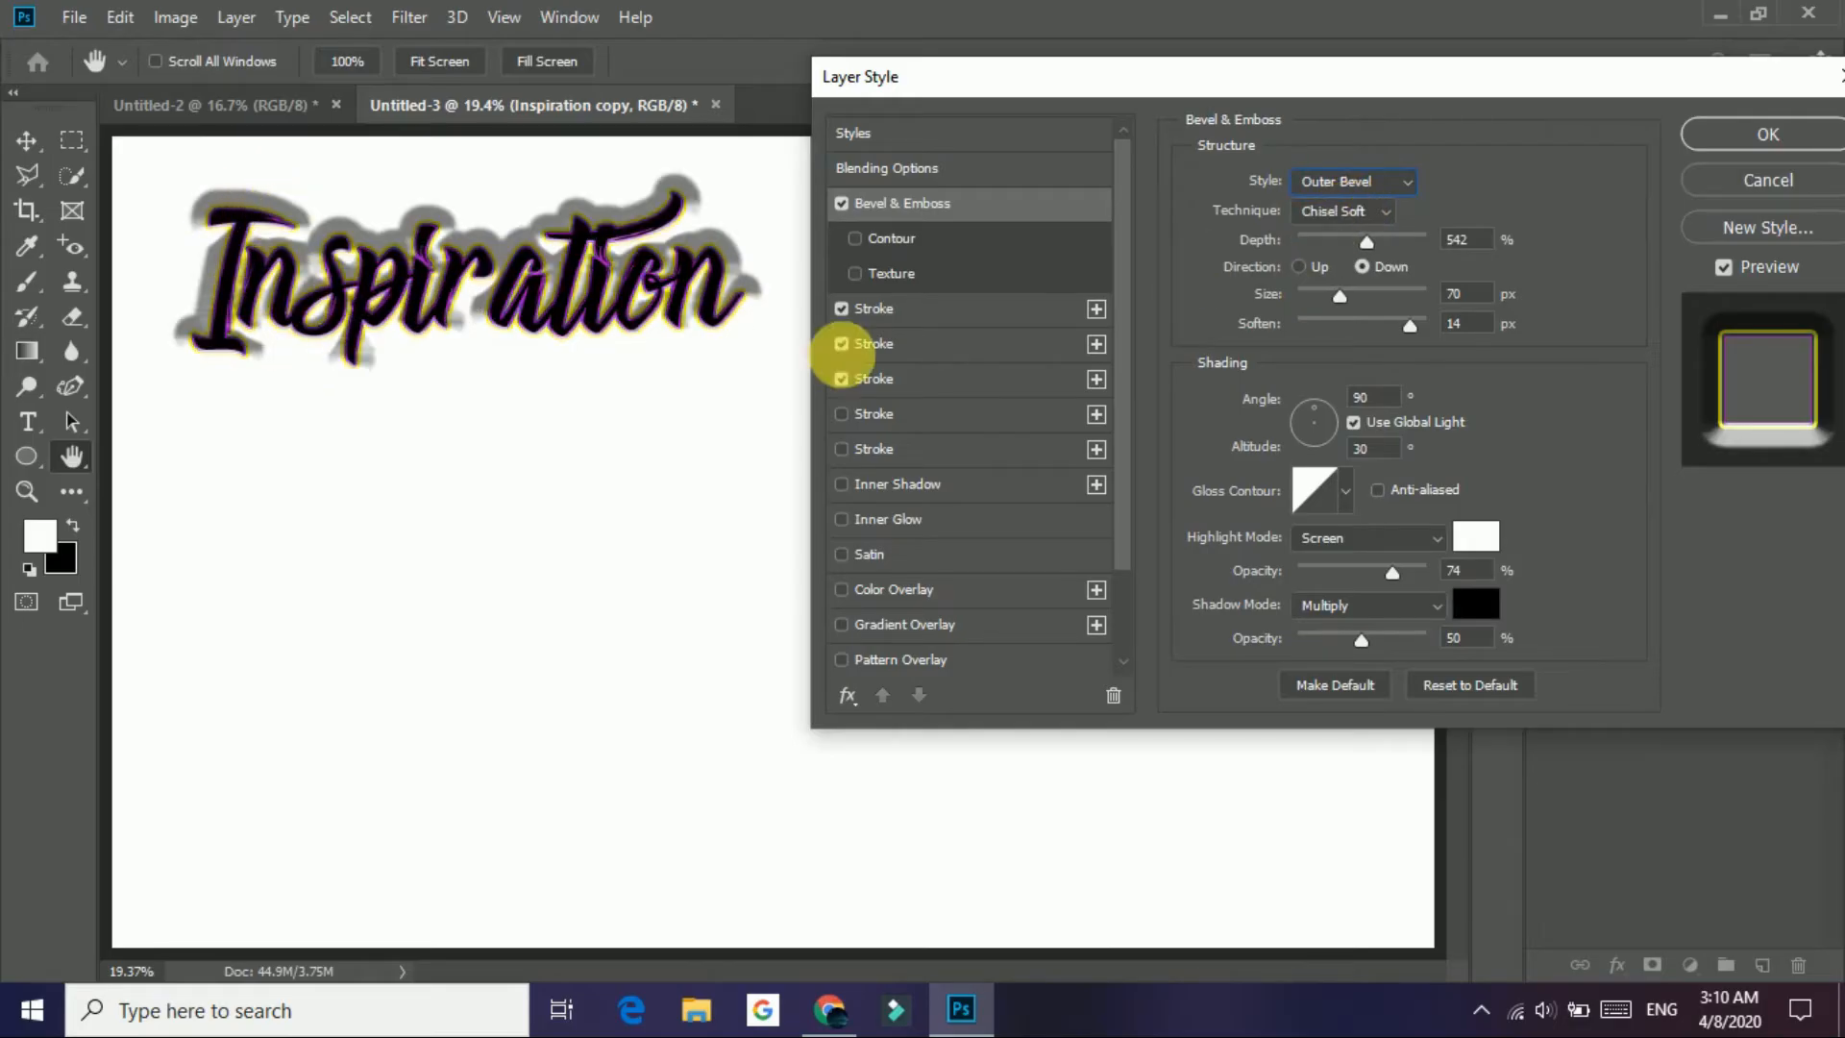
left_click(1379, 190)
left_click(1376, 232)
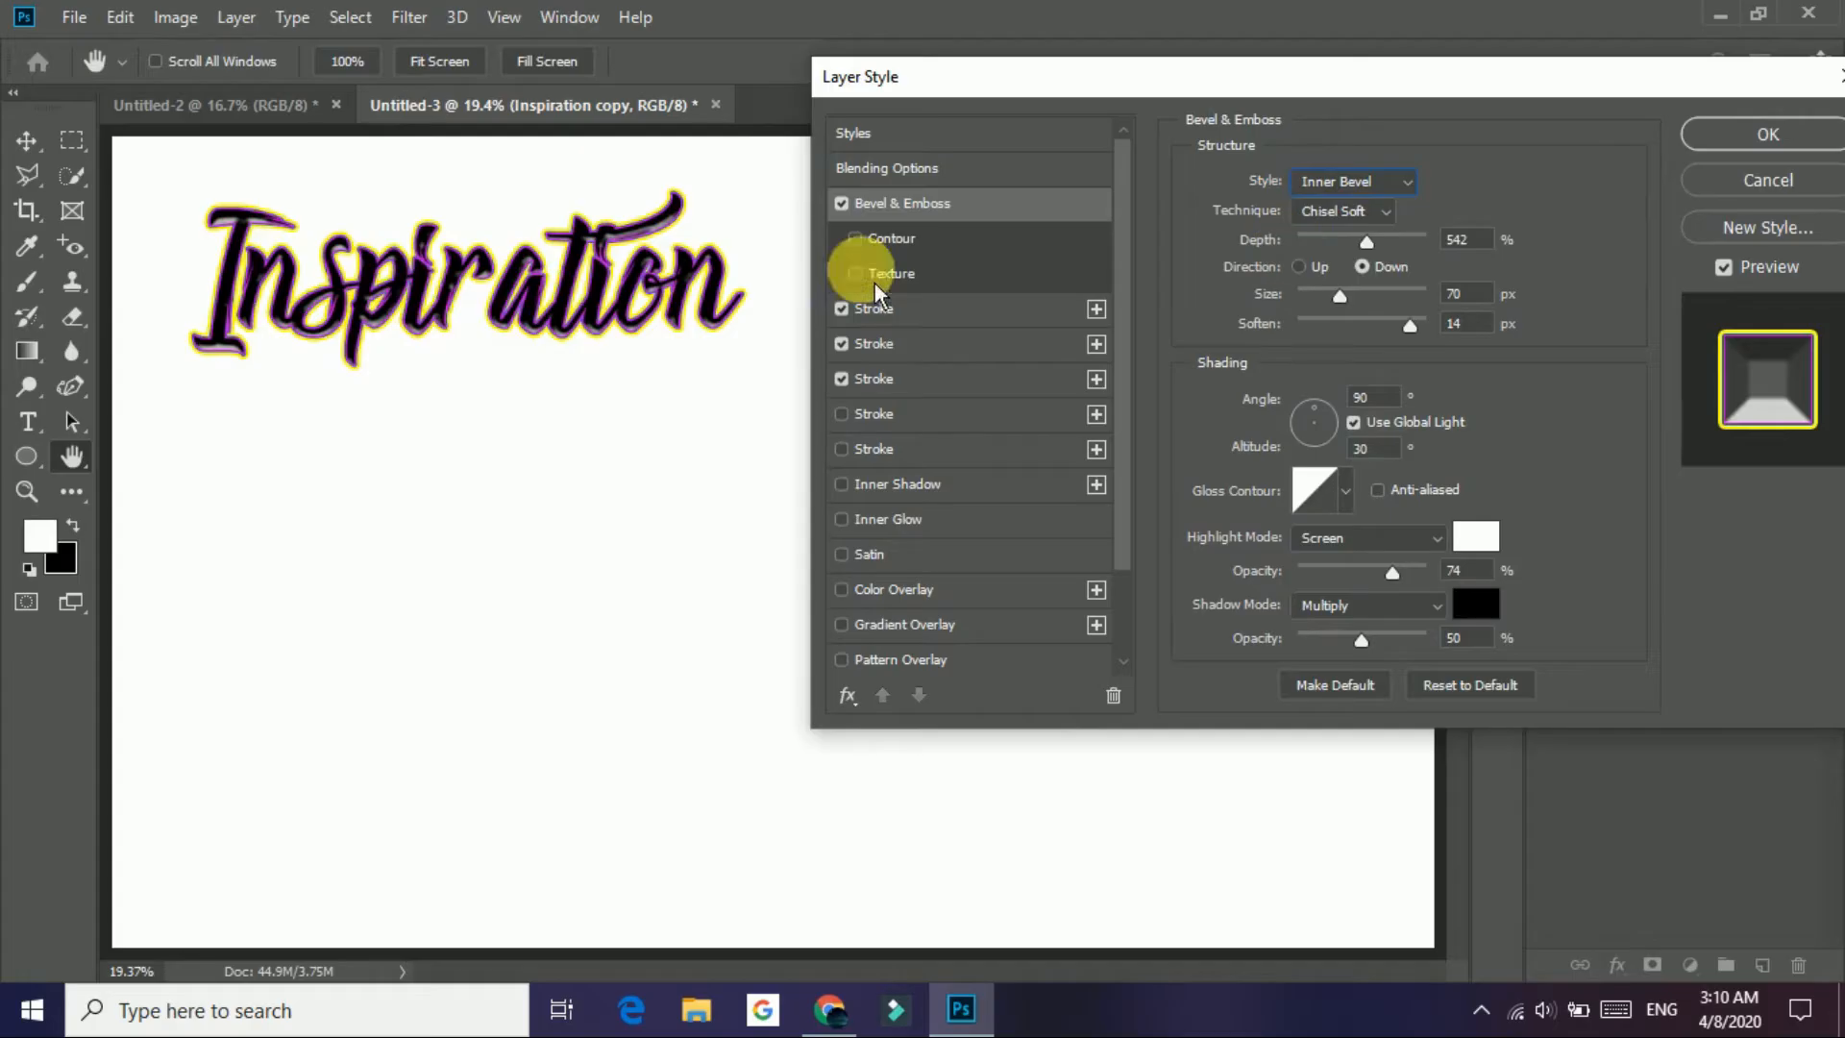
left_click(1331, 181)
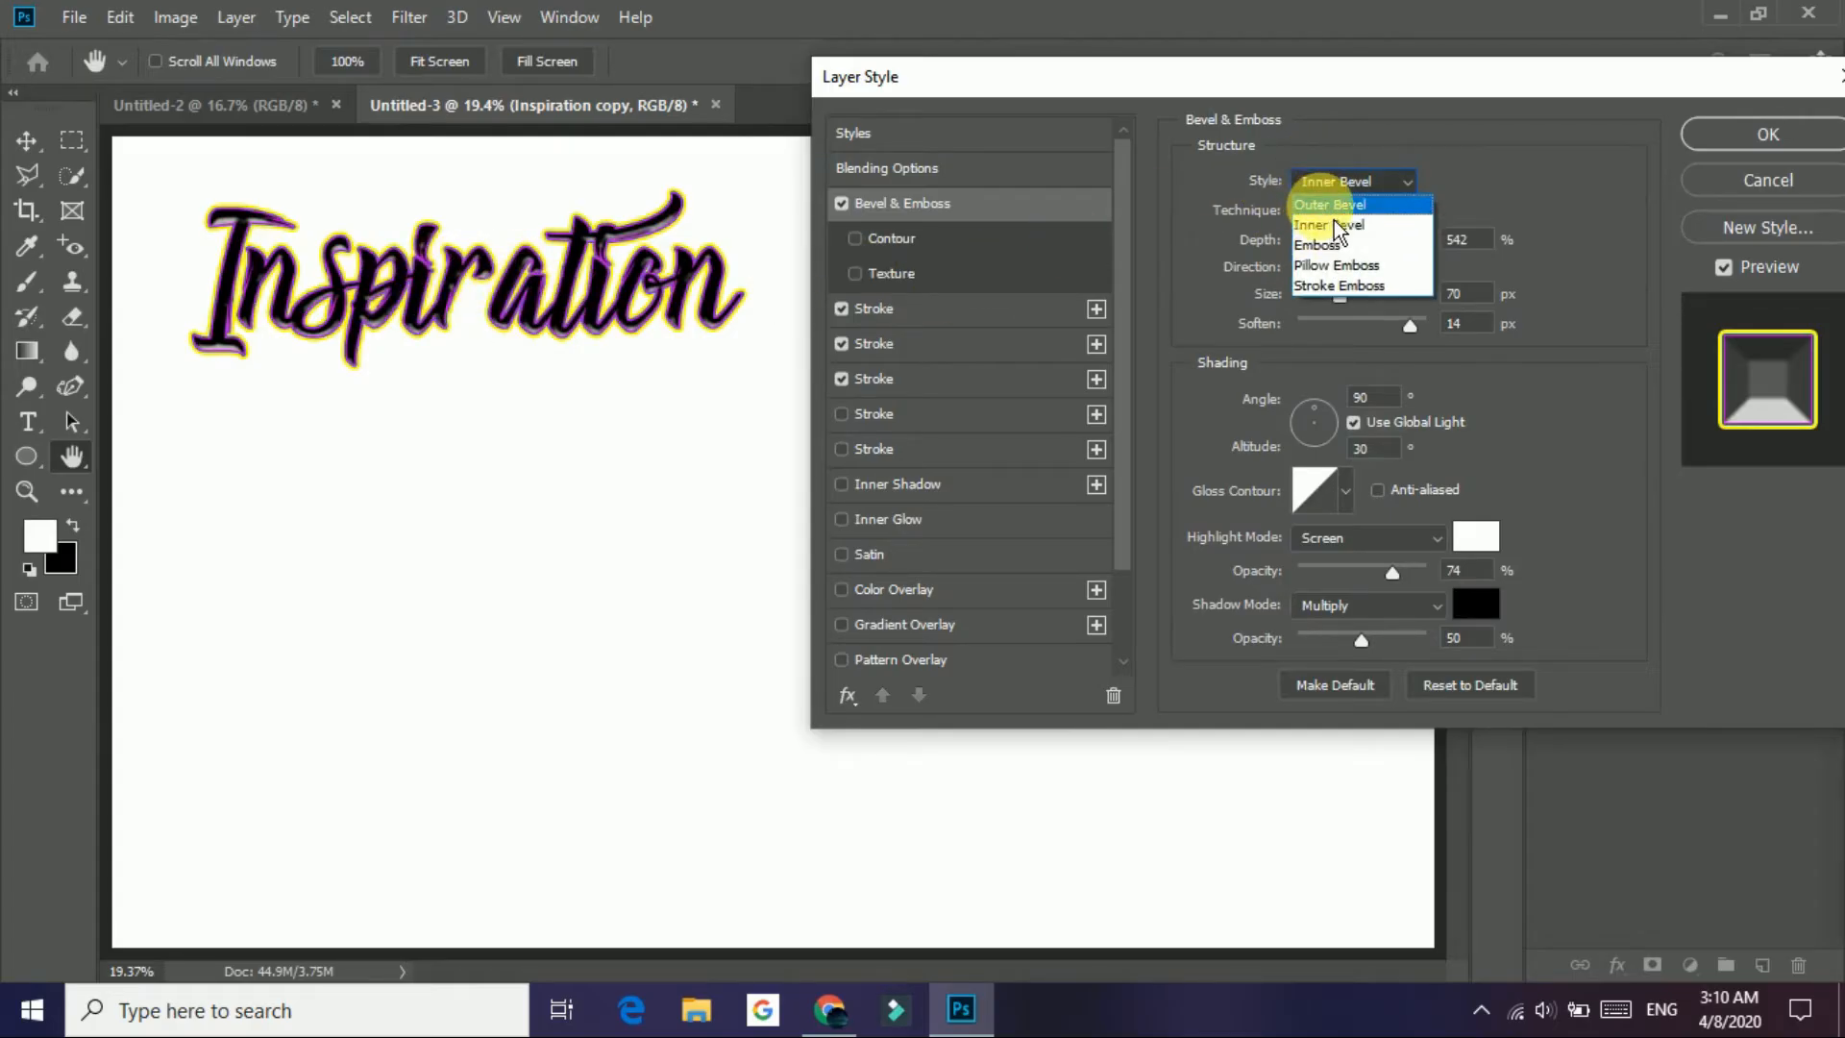
left_click(1332, 203)
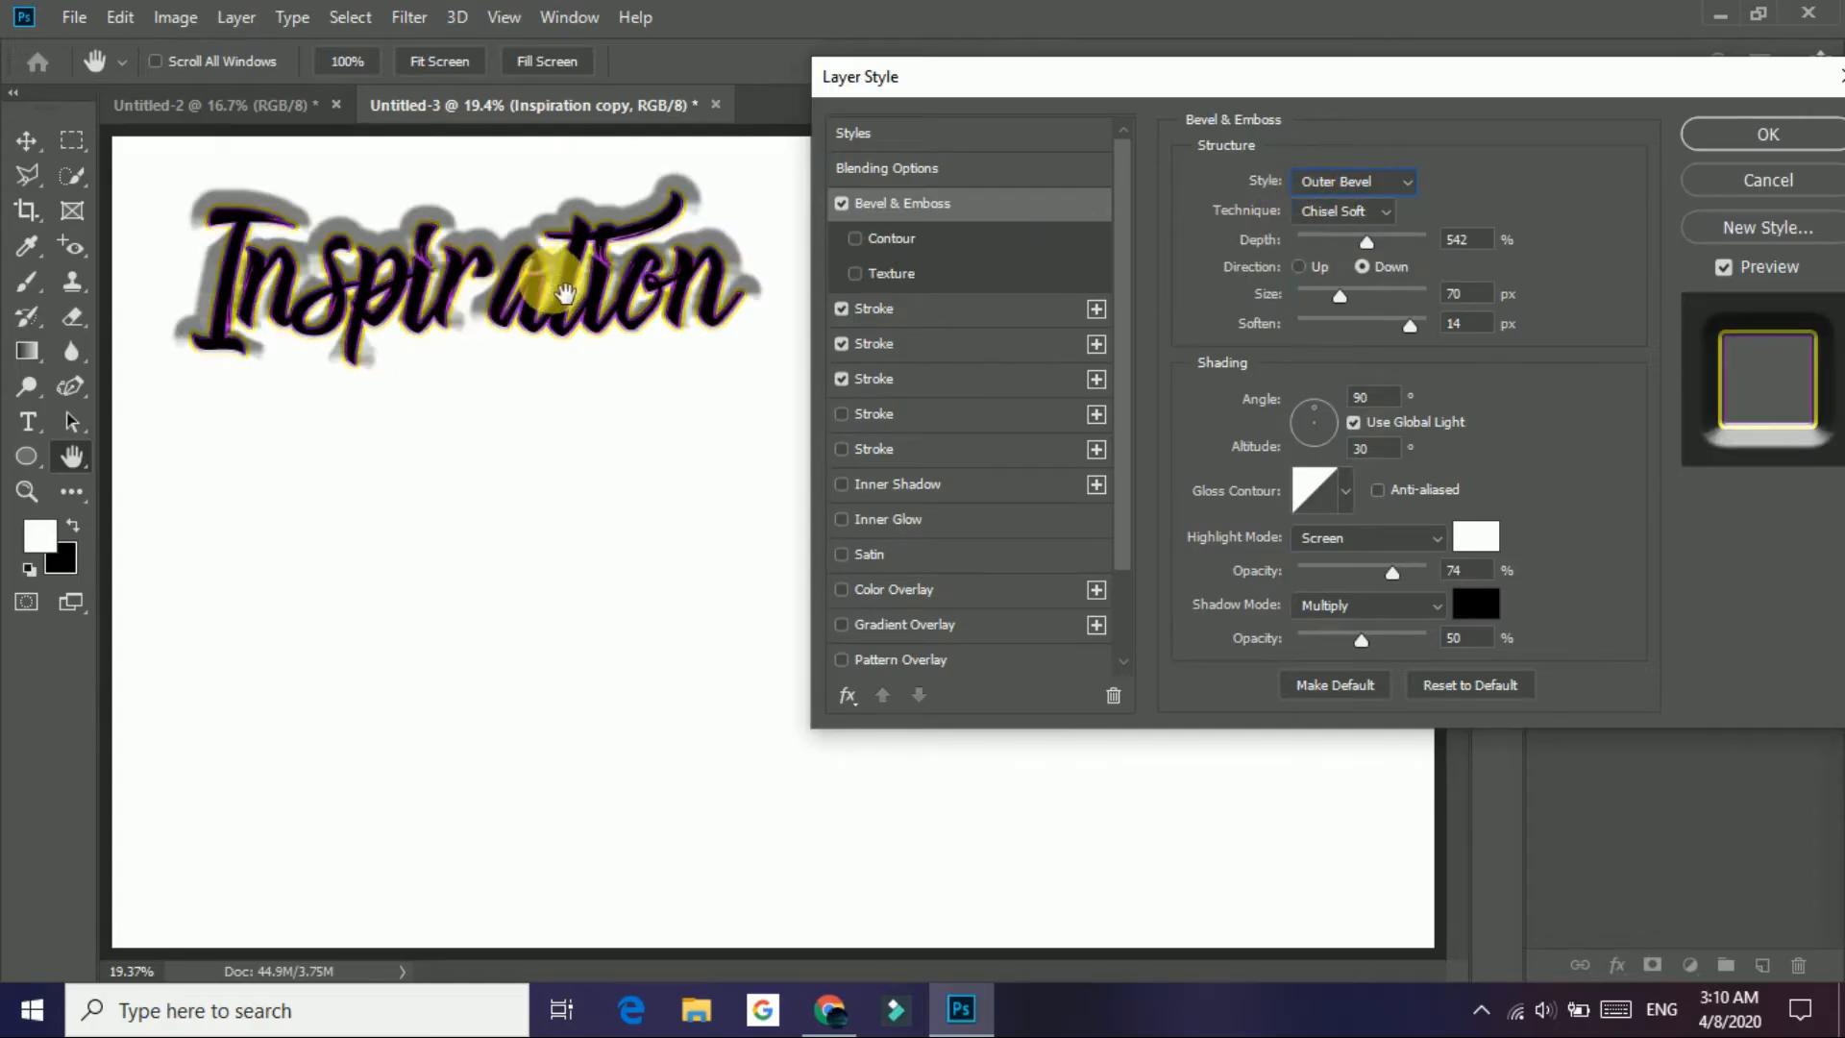
Step: Set the bevel style of the copied Inspiration text to Inner Bevel and examine the lettering up close
key("ctrl+plus")
key("ctrl+plus")
left_click_drag(564, 293, 442, 447)
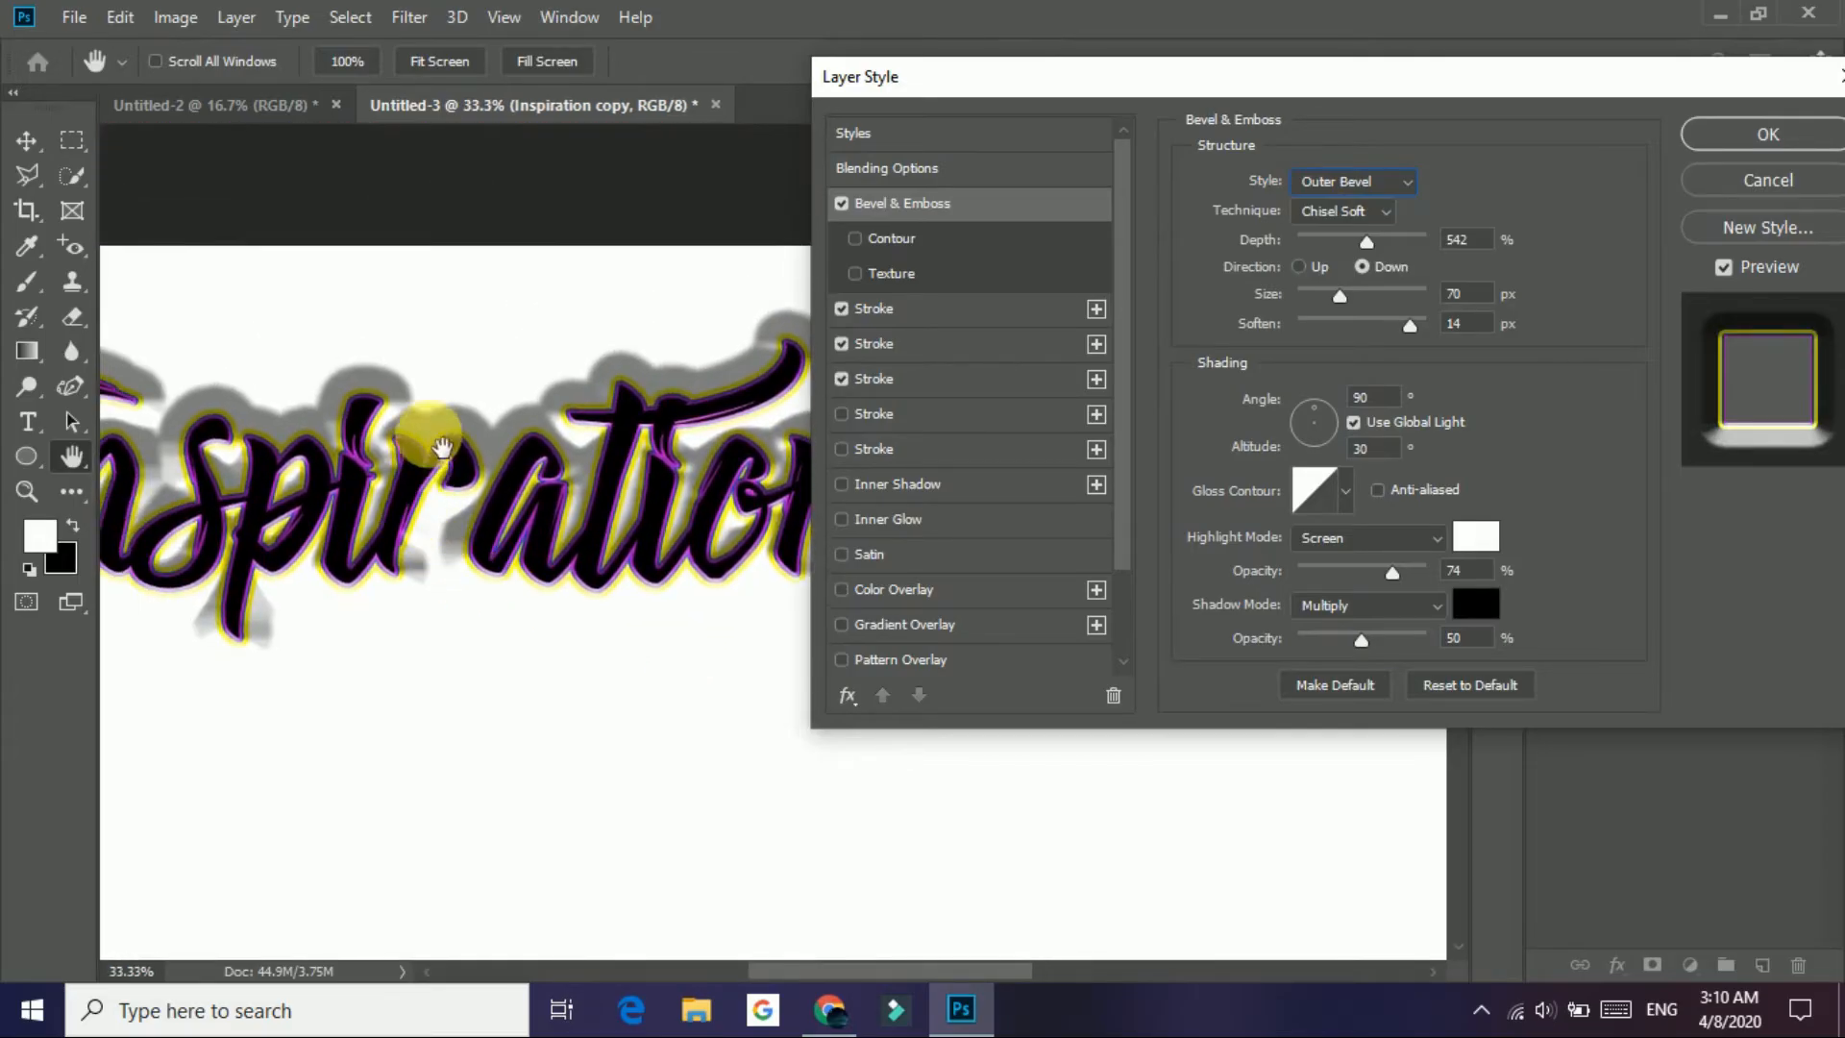
left_click(1404, 182)
left_click(1368, 236)
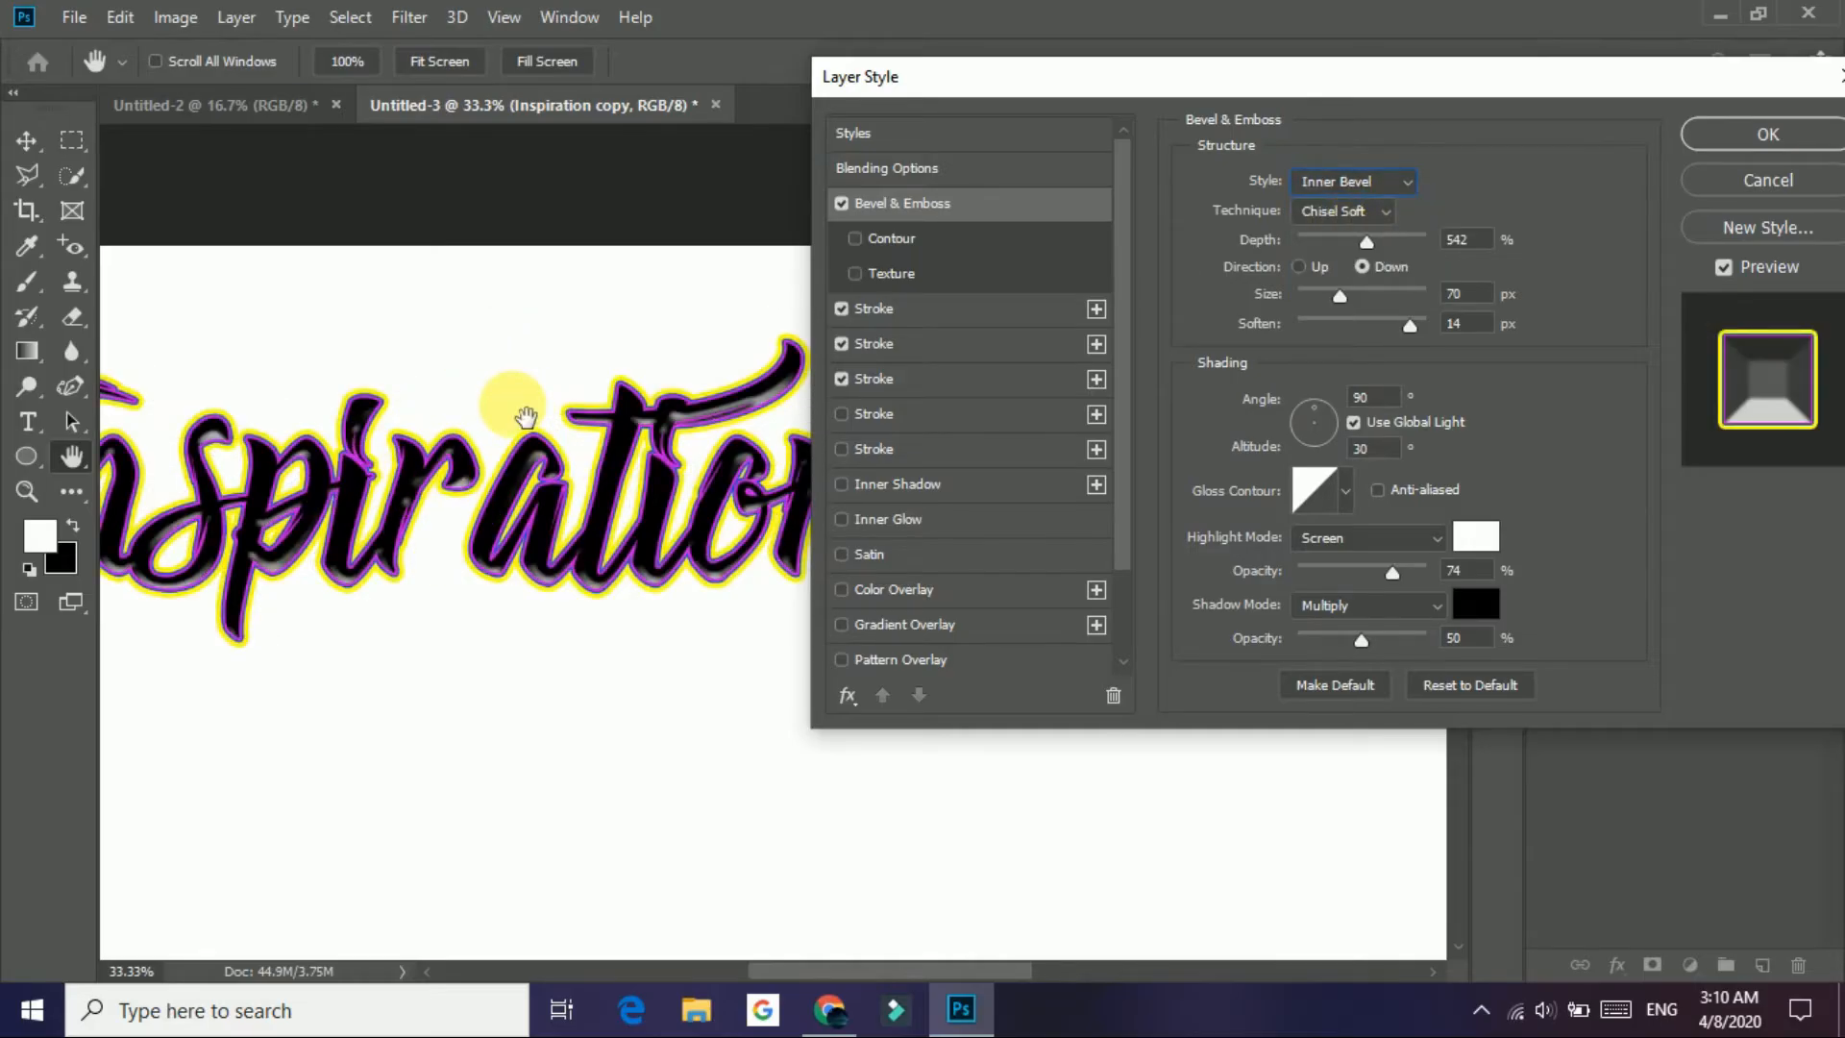
left_click(523, 415, "ctrl")
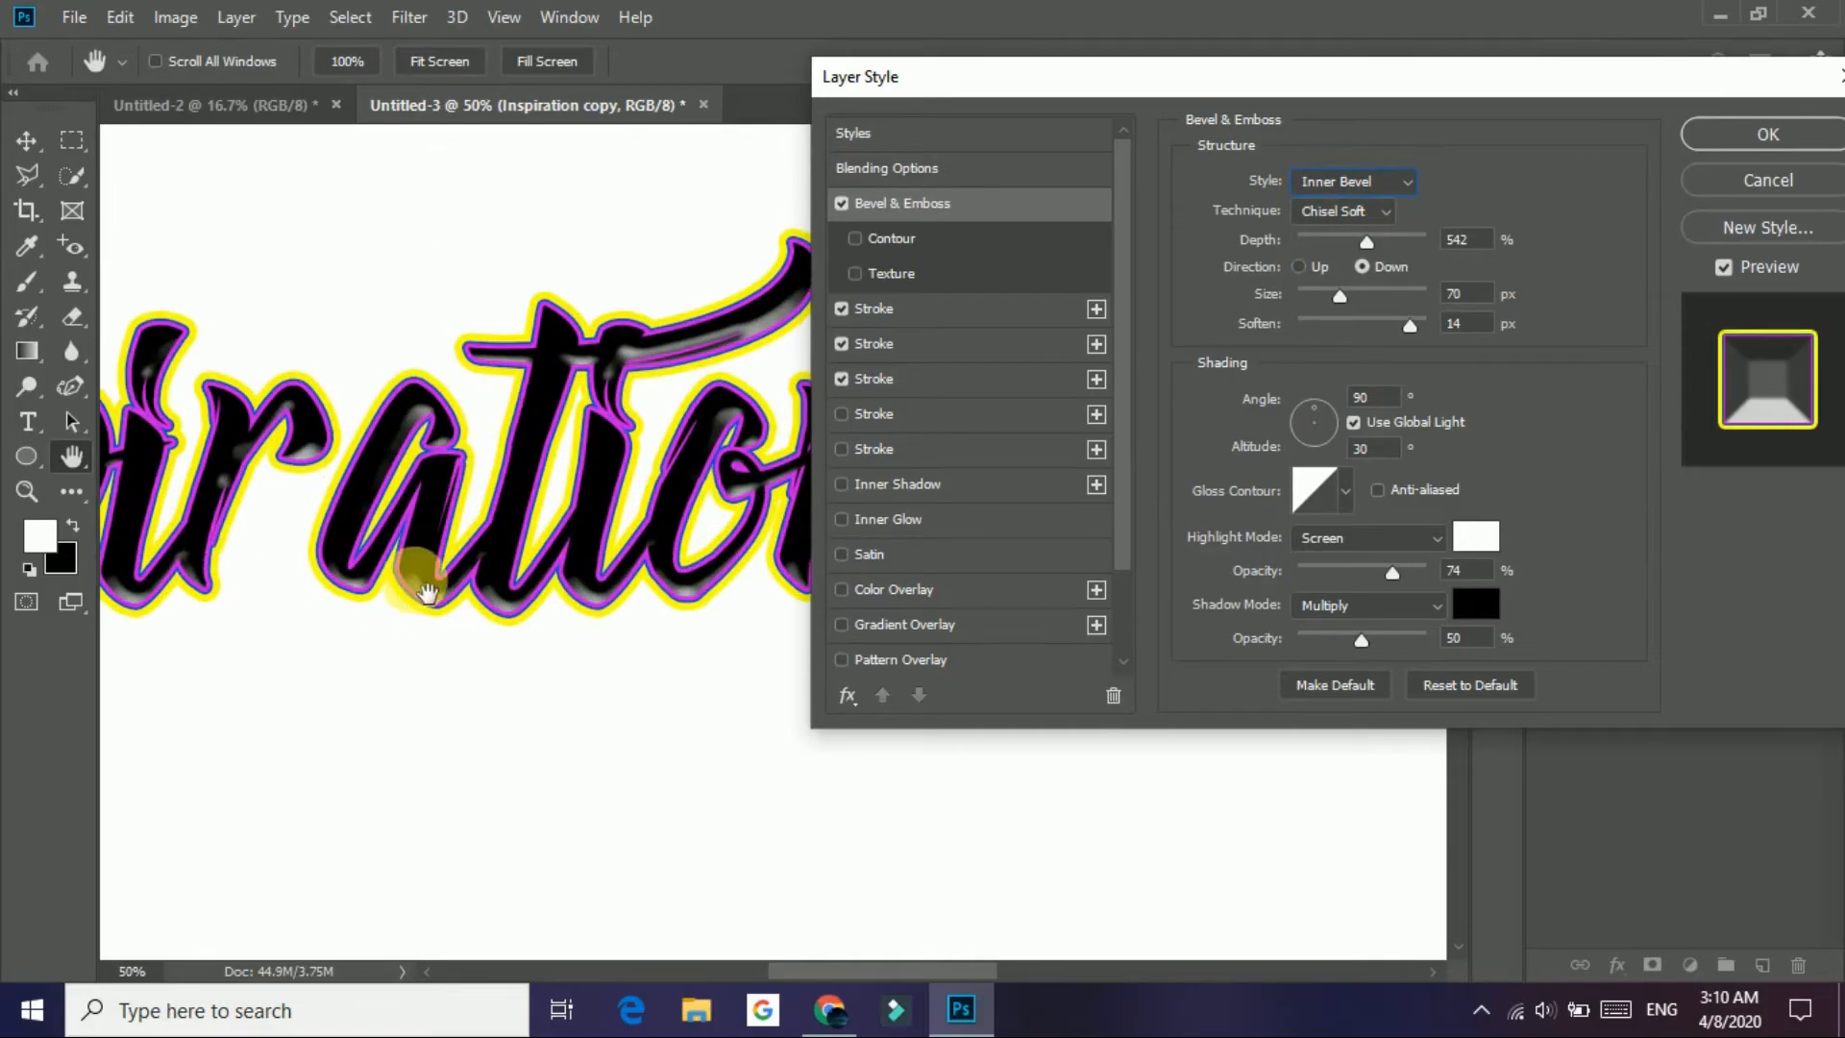
left_click_drag(419, 591, 605, 588)
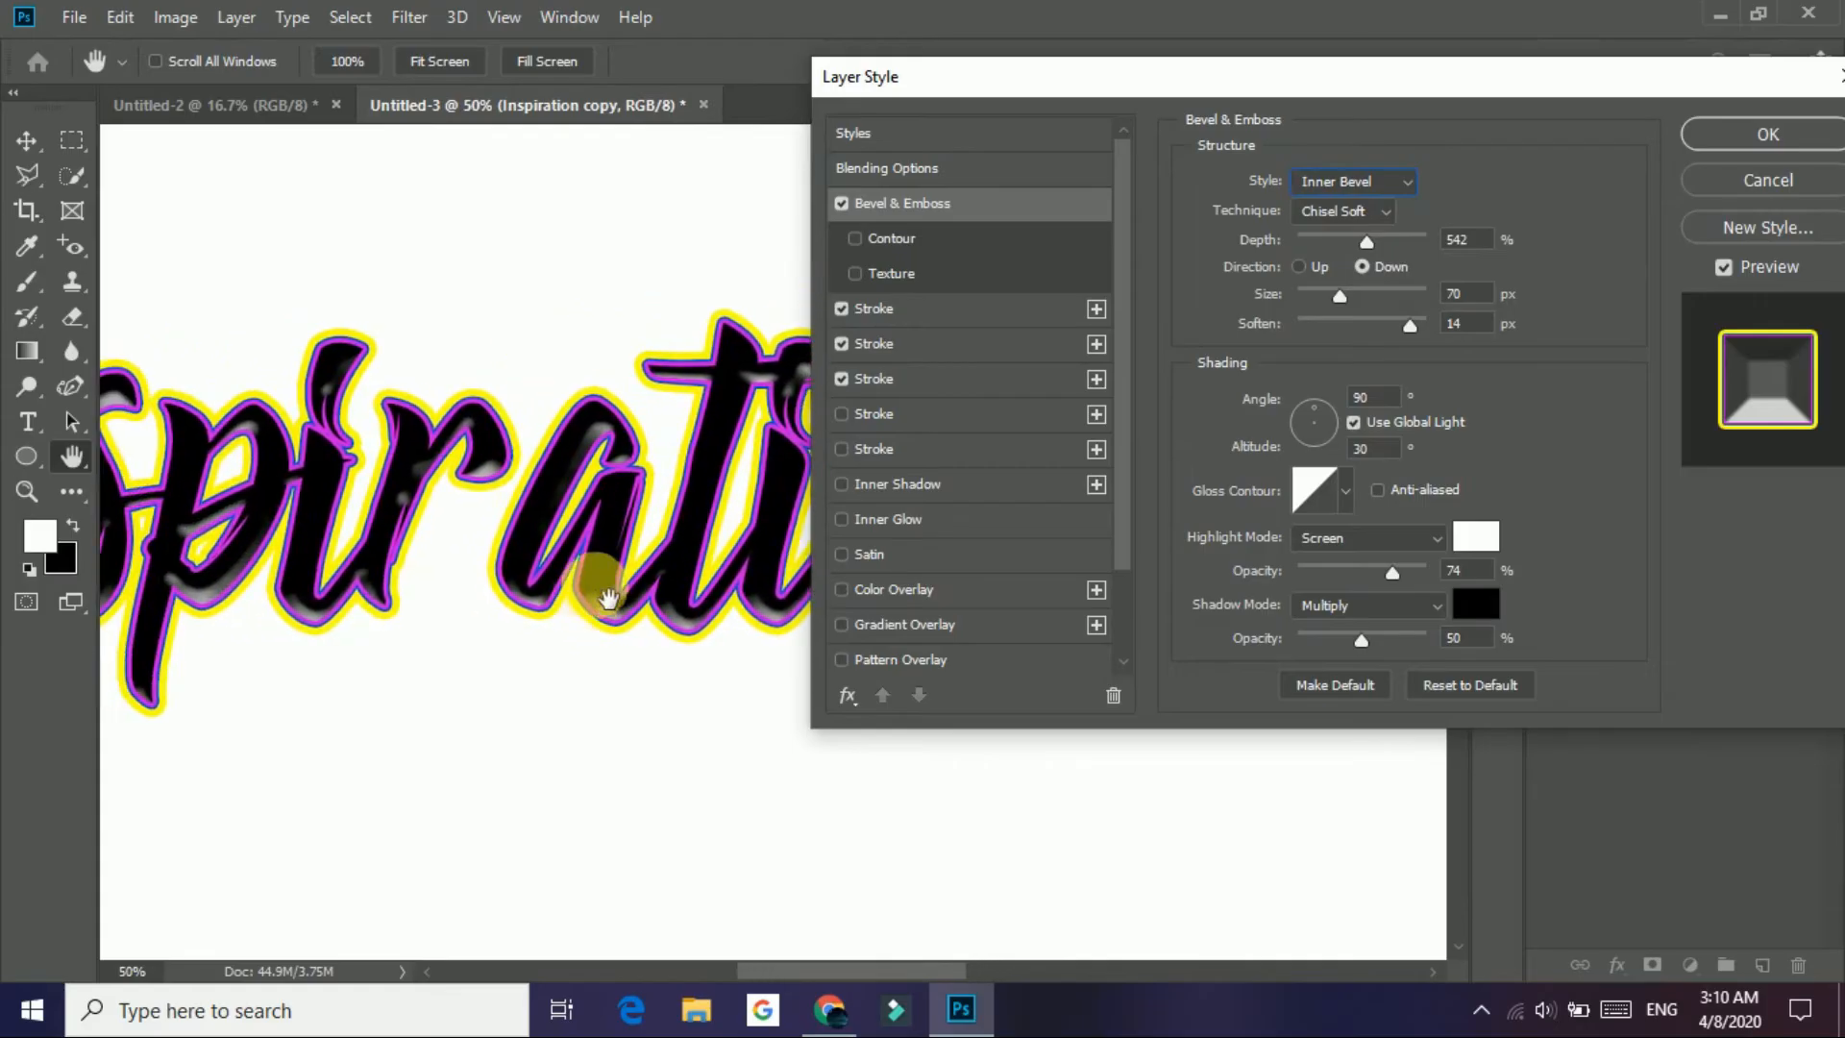
Step: Try the Emboss, Pillow Emboss and Stroke Emboss styles on the lettering, and return the bevel style to Inner Bevel
left_click(1309, 182)
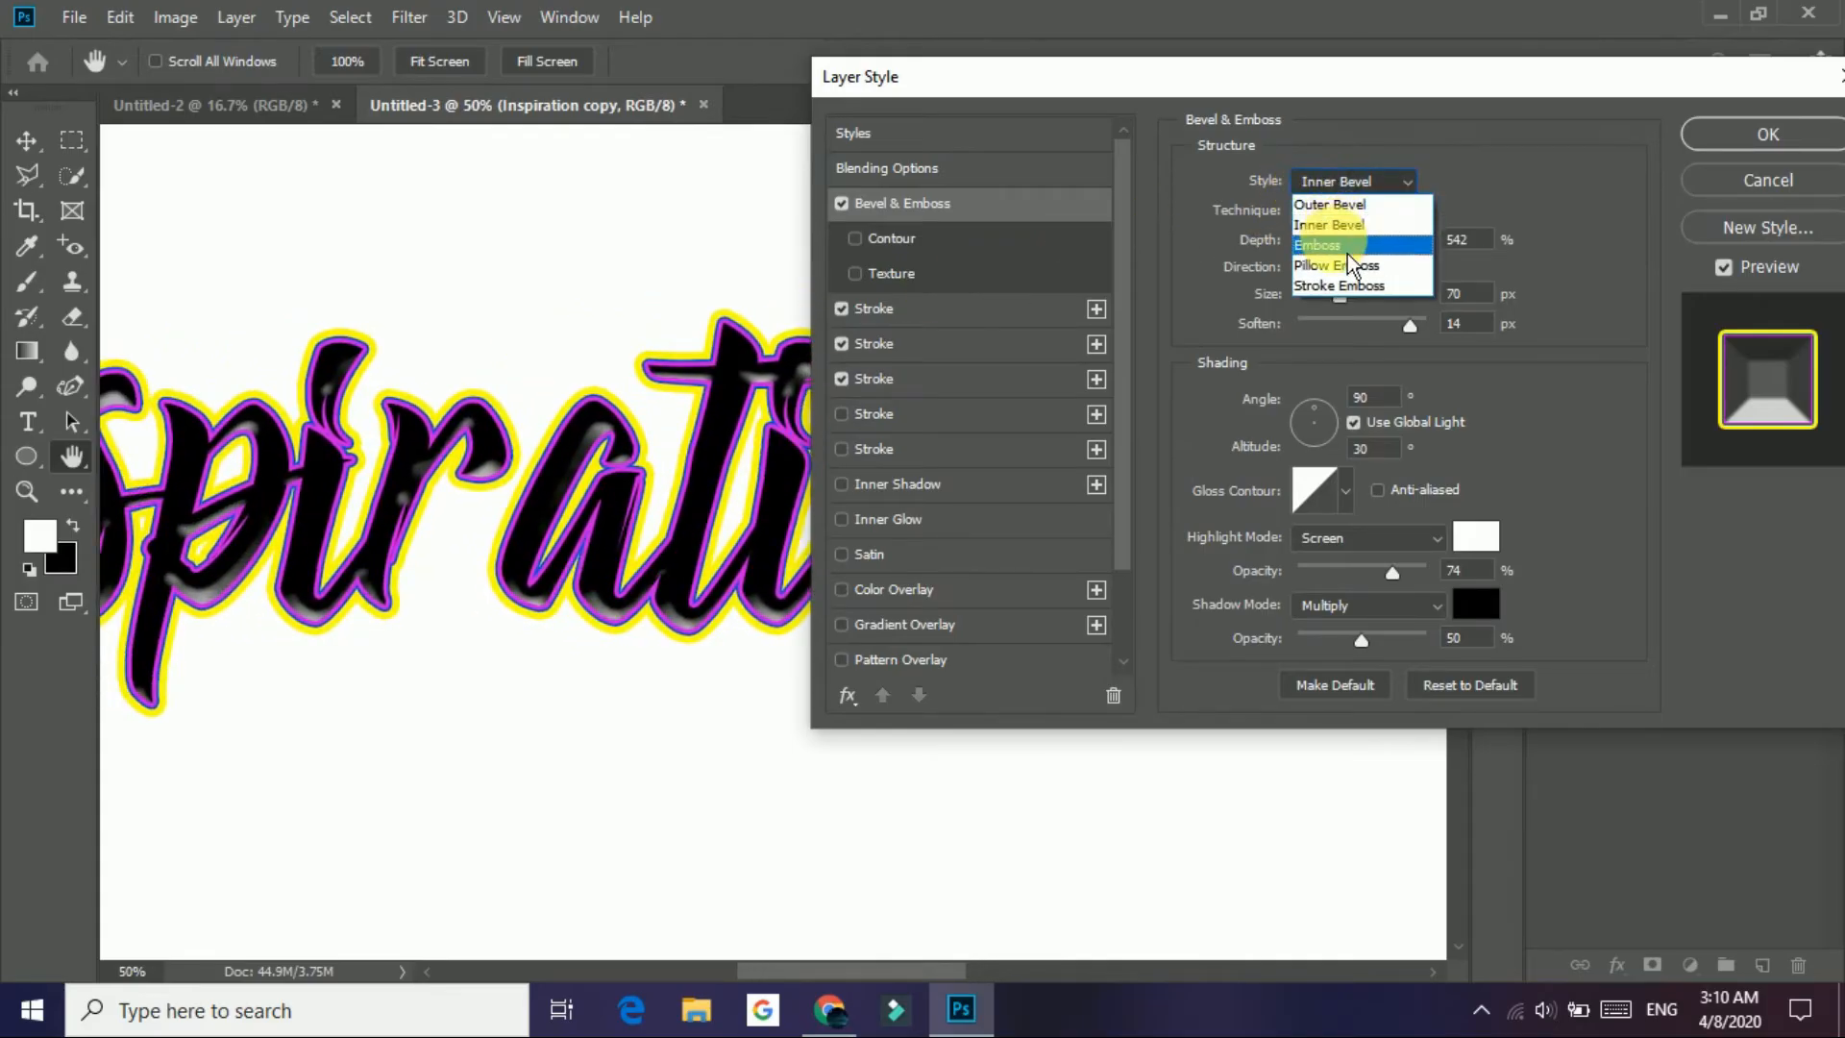
left_click(1345, 248)
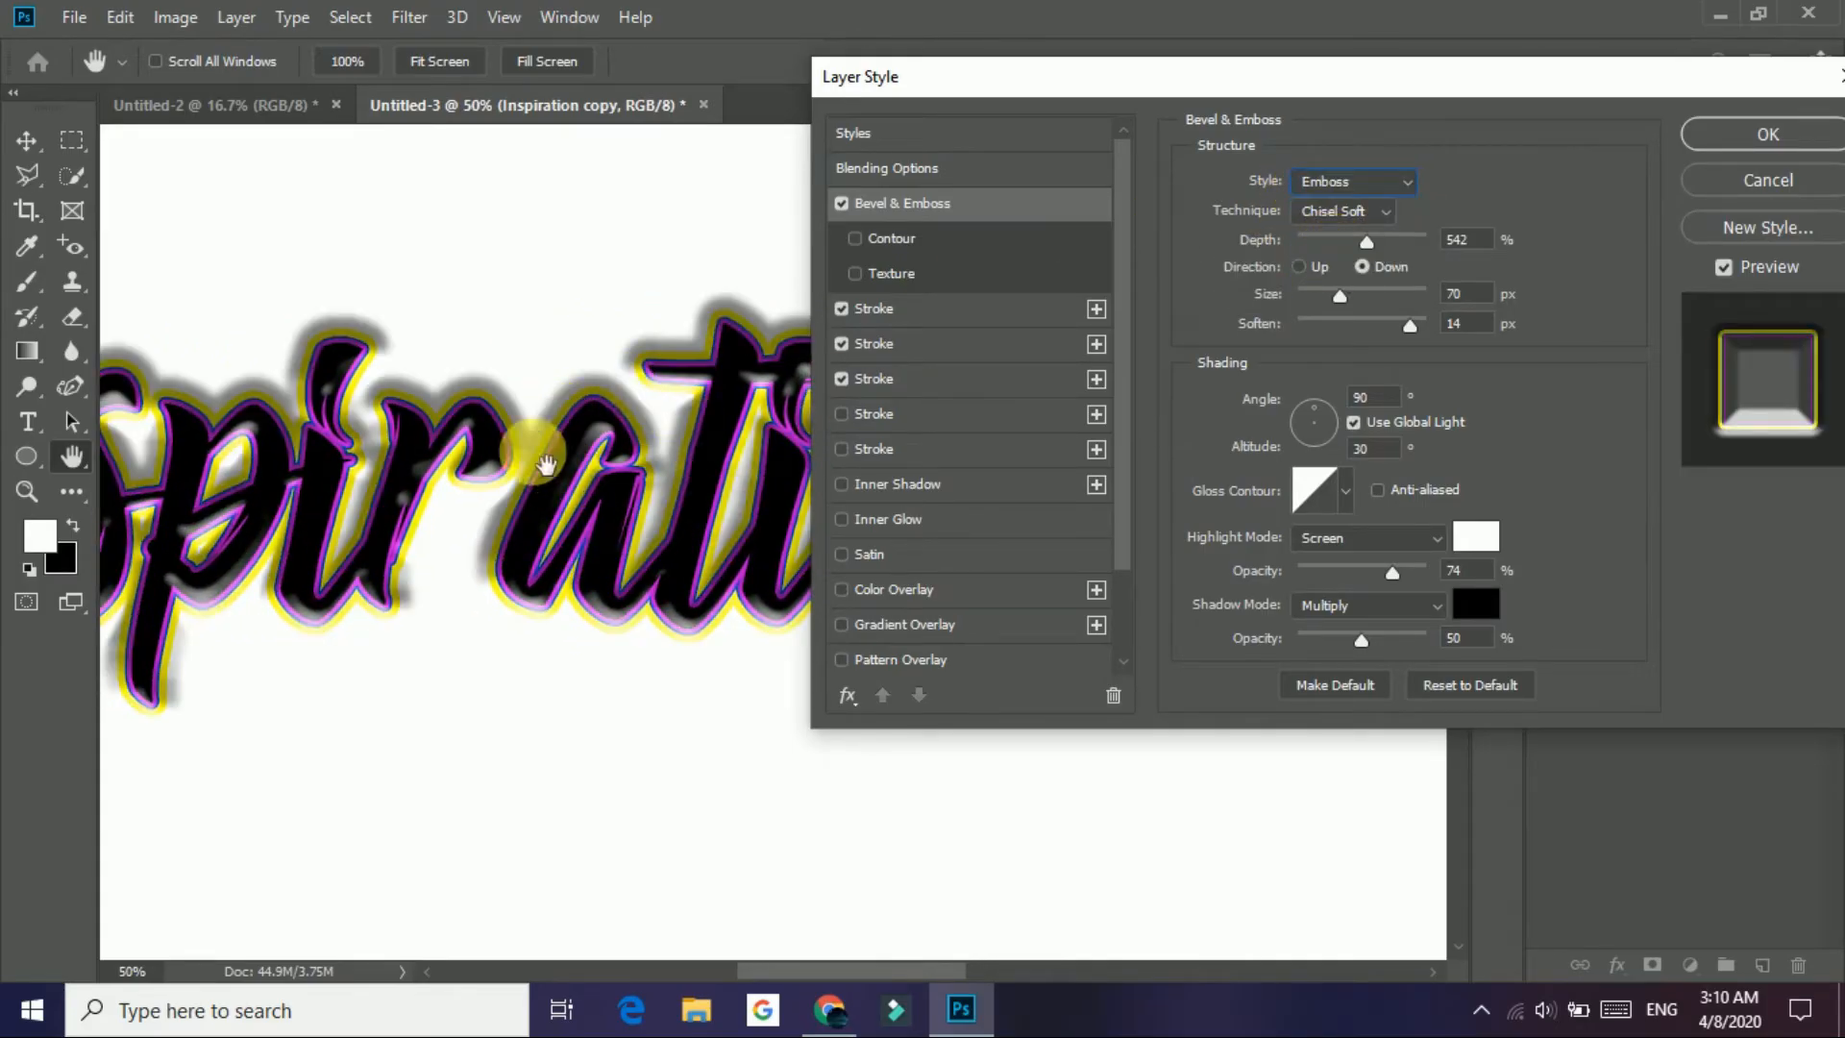
left_click(1362, 182)
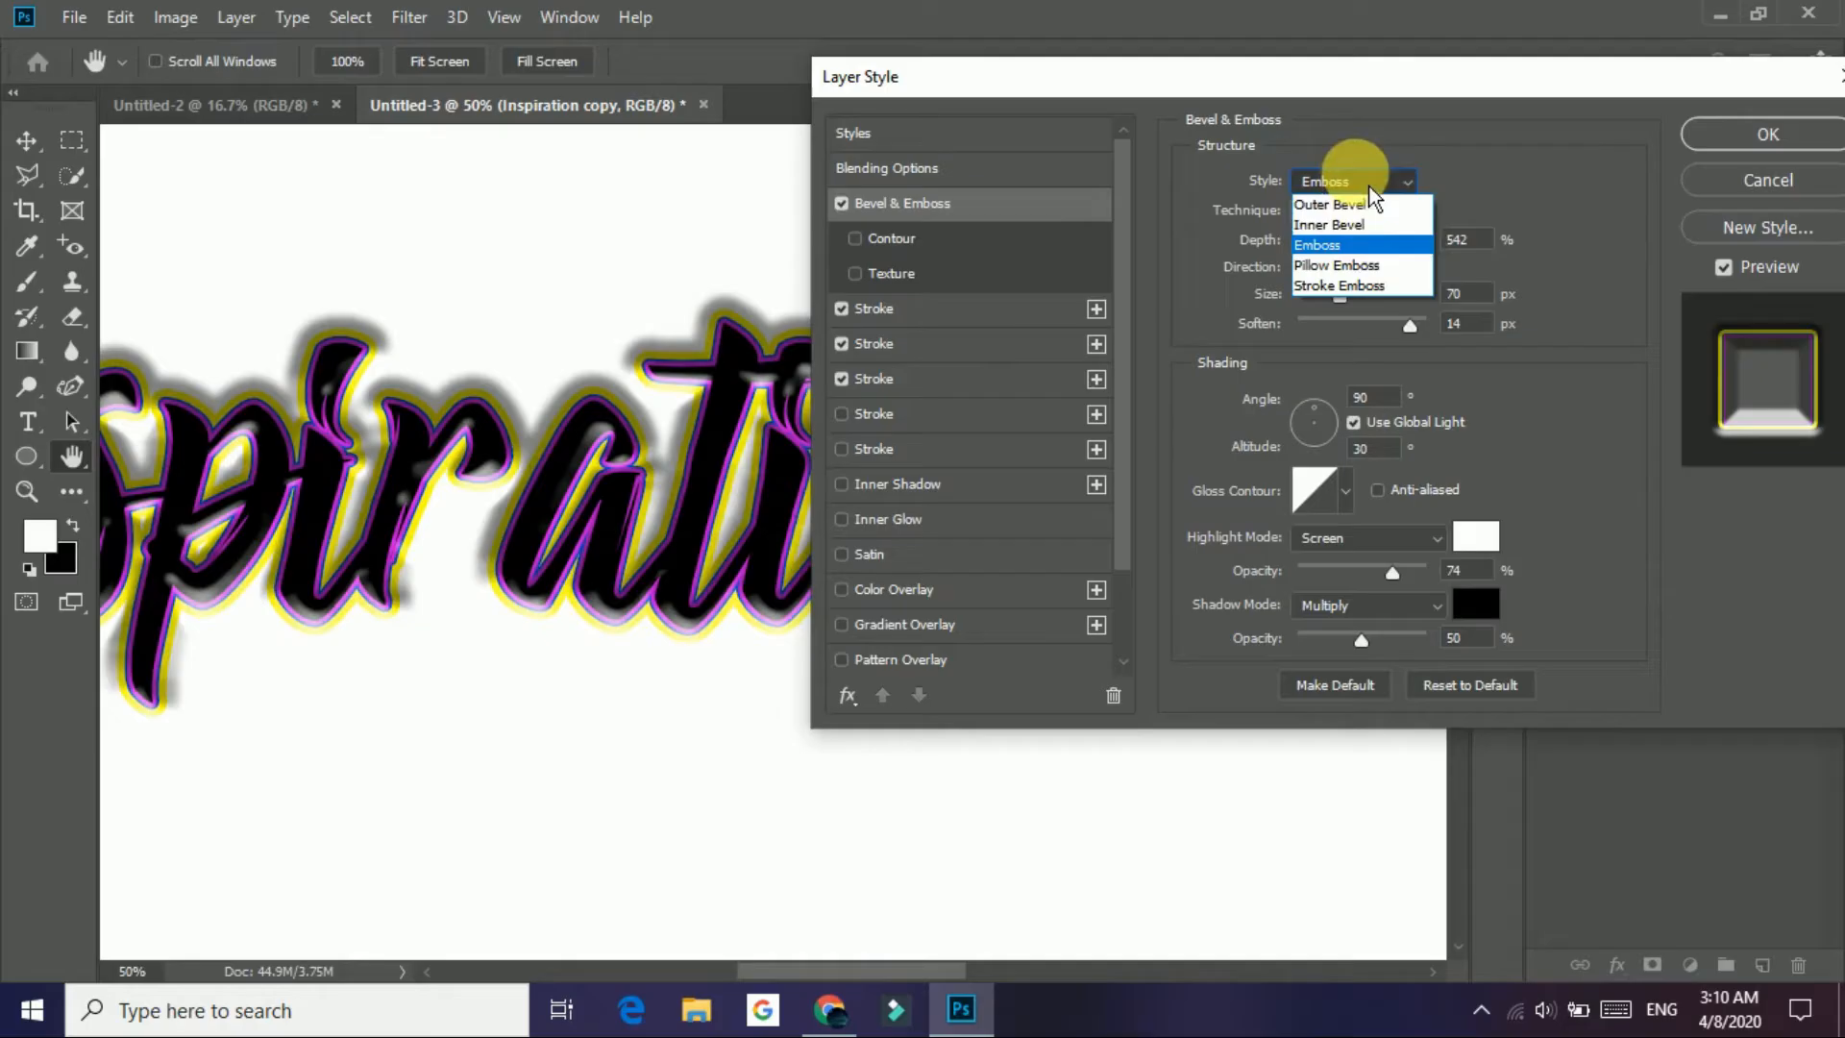
left_click(1361, 275)
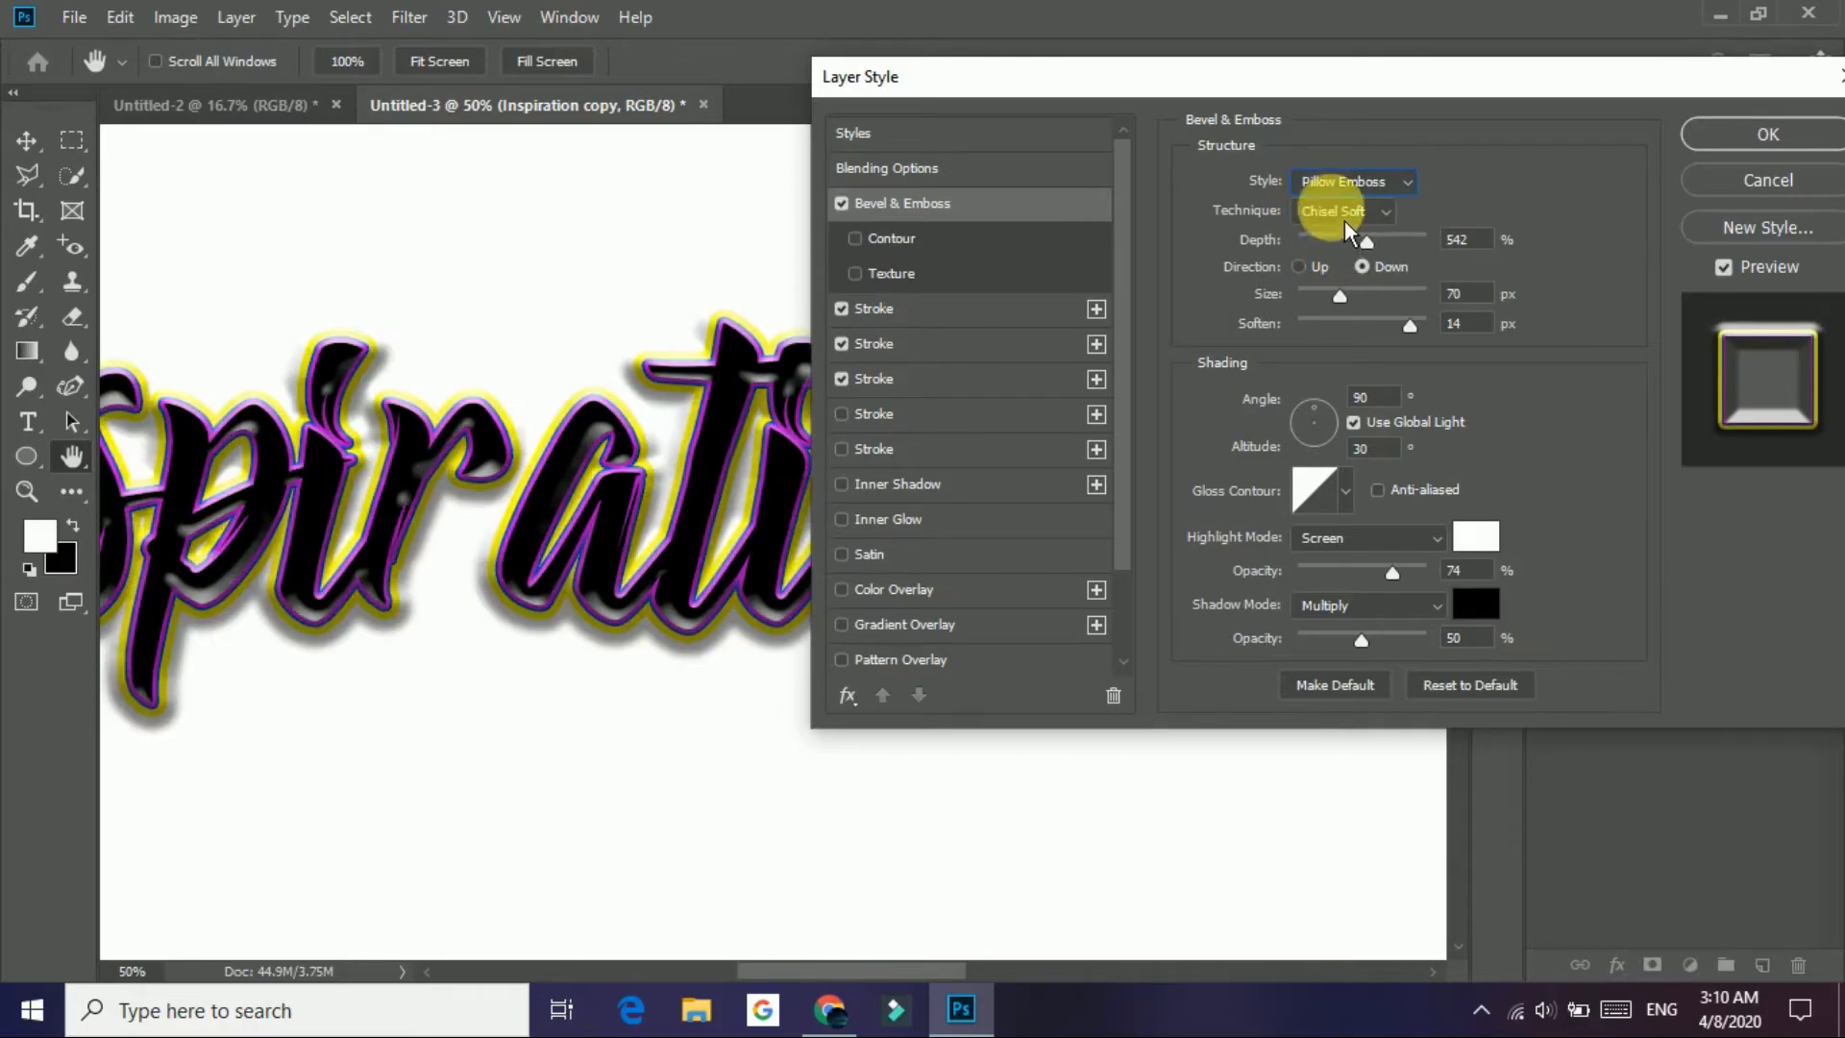
left_click(1351, 194)
left_click(1378, 298)
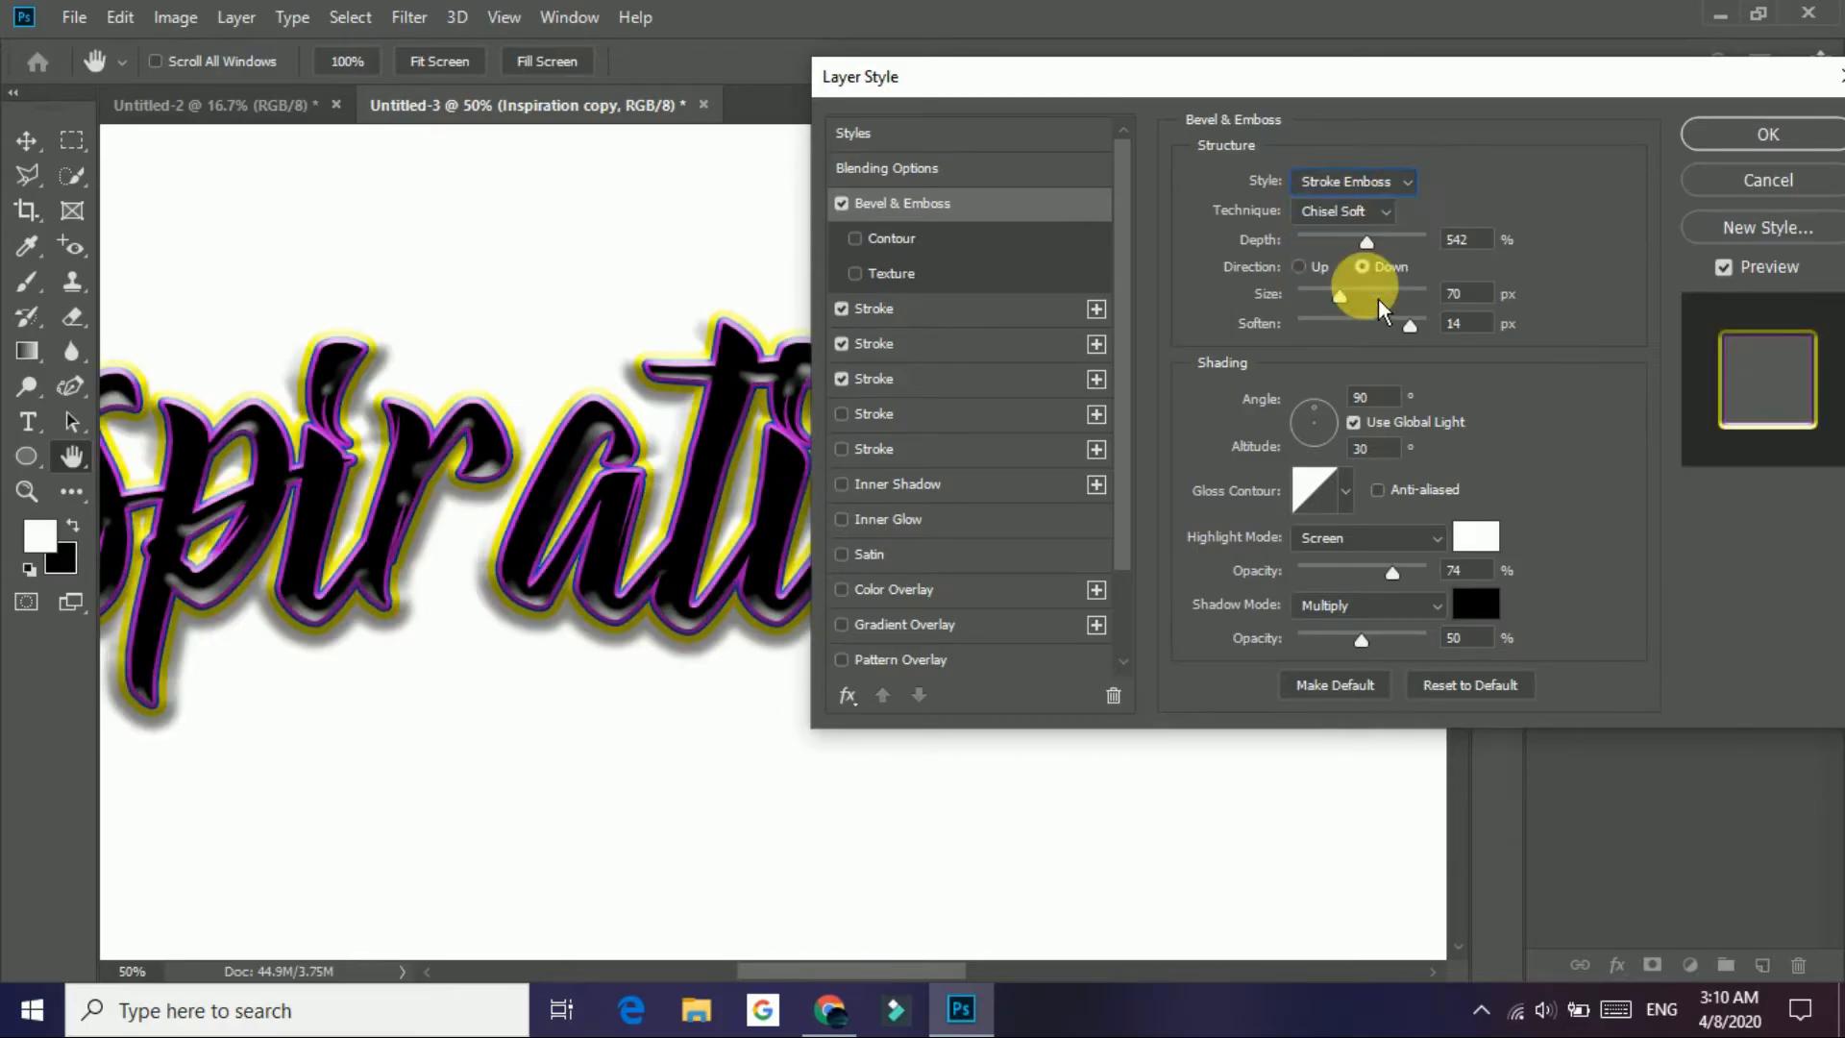
left_click(1326, 199)
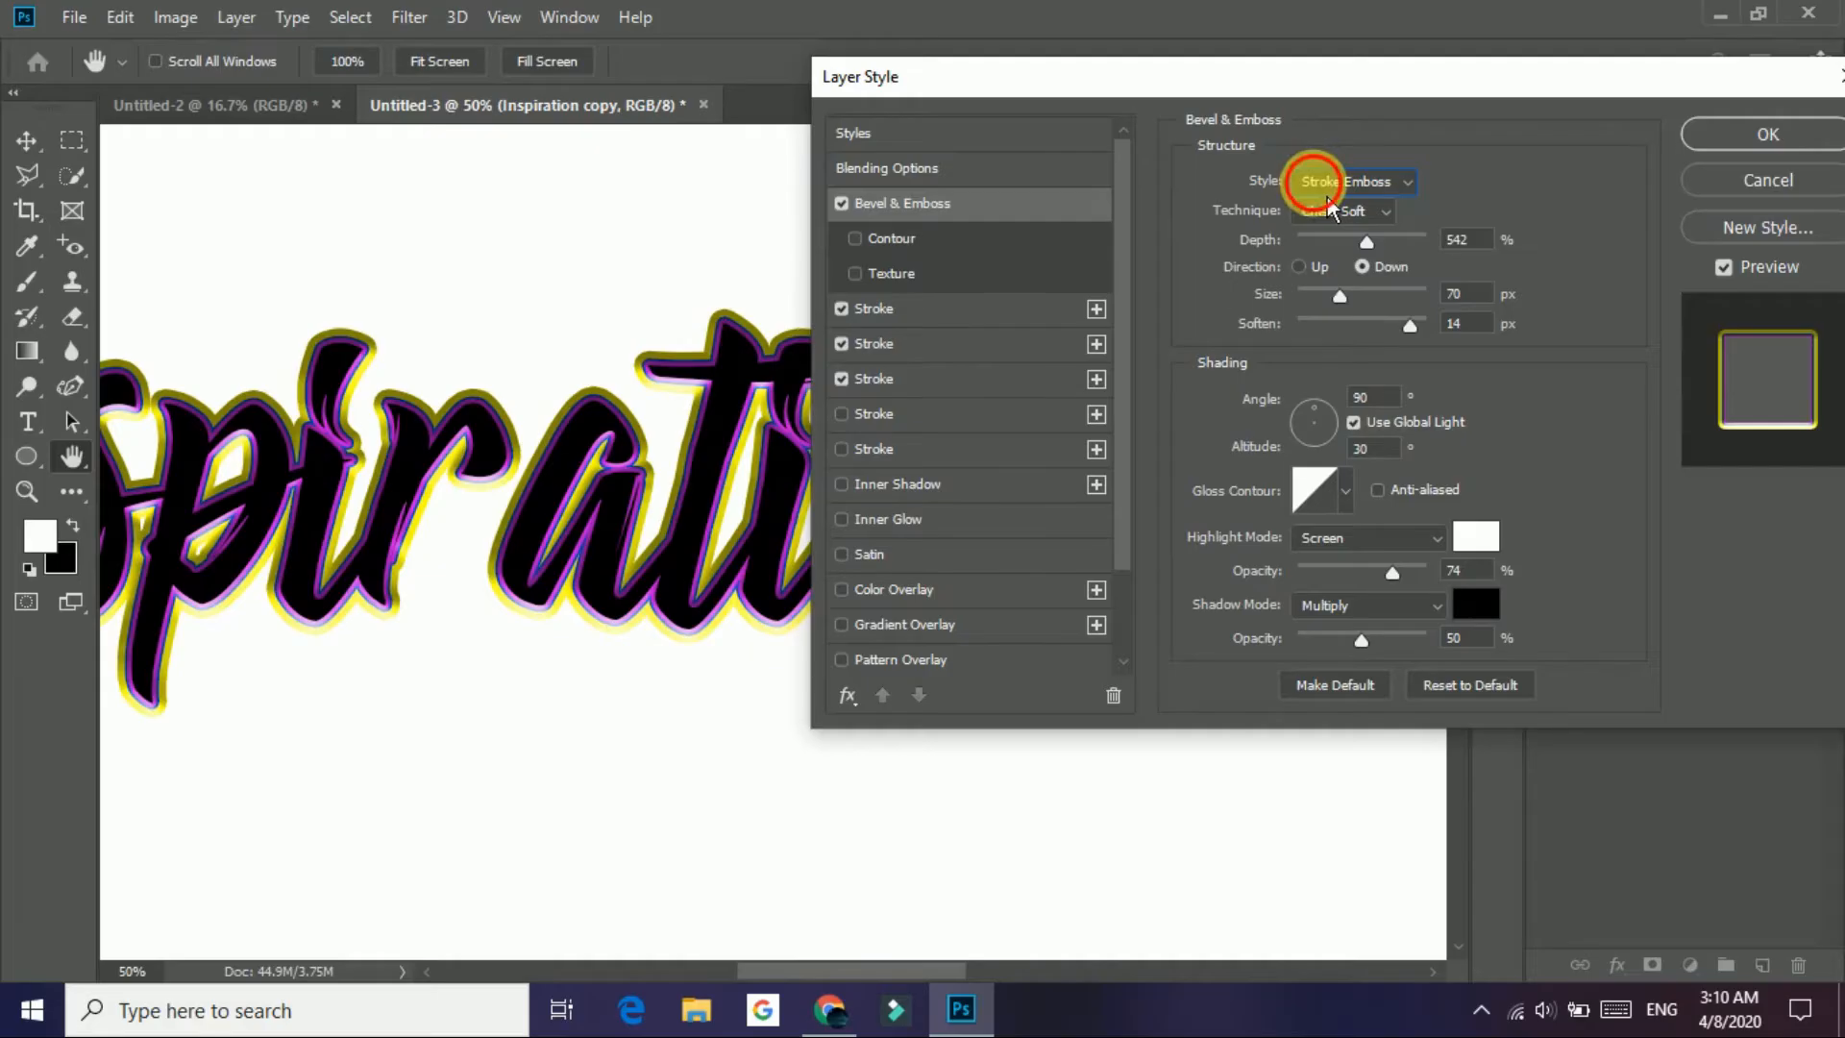
left_click(1330, 240)
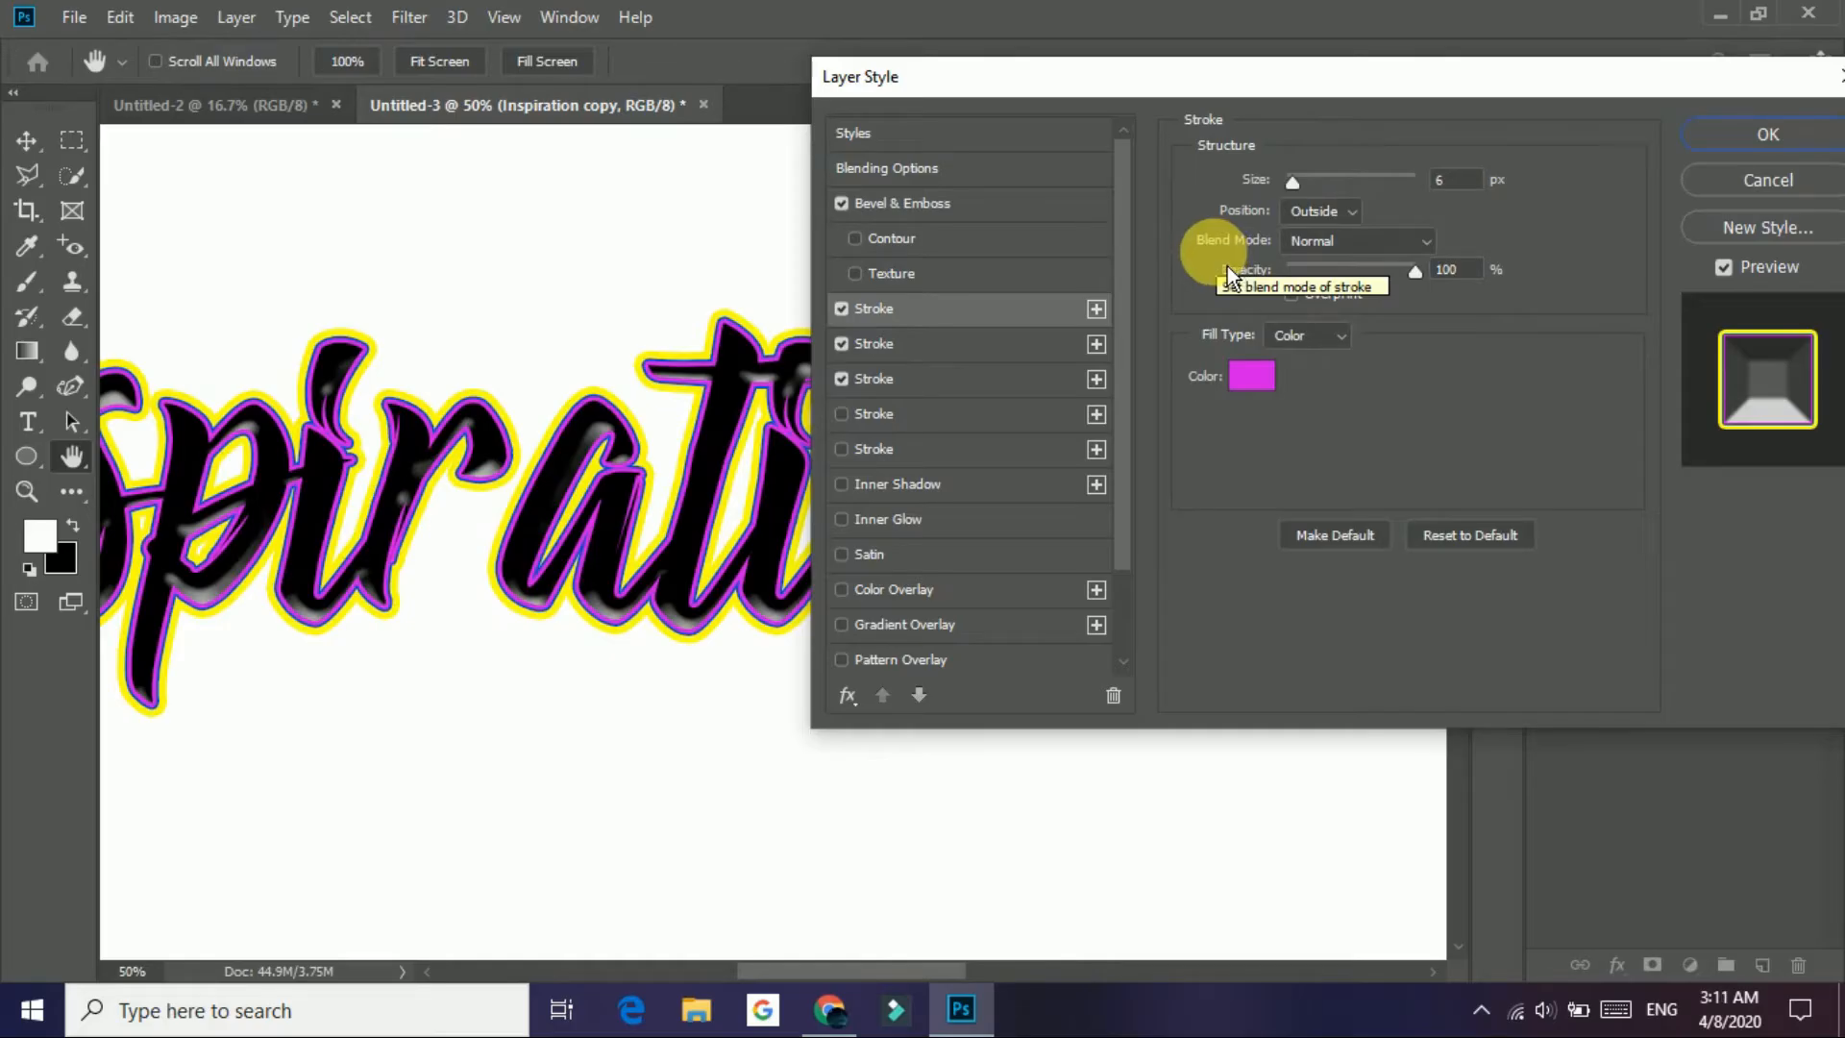
Step: Choose Inner Bevel as the style and Chisel Soft as the technique of the Bevel & Emboss effect
left_click(972, 215)
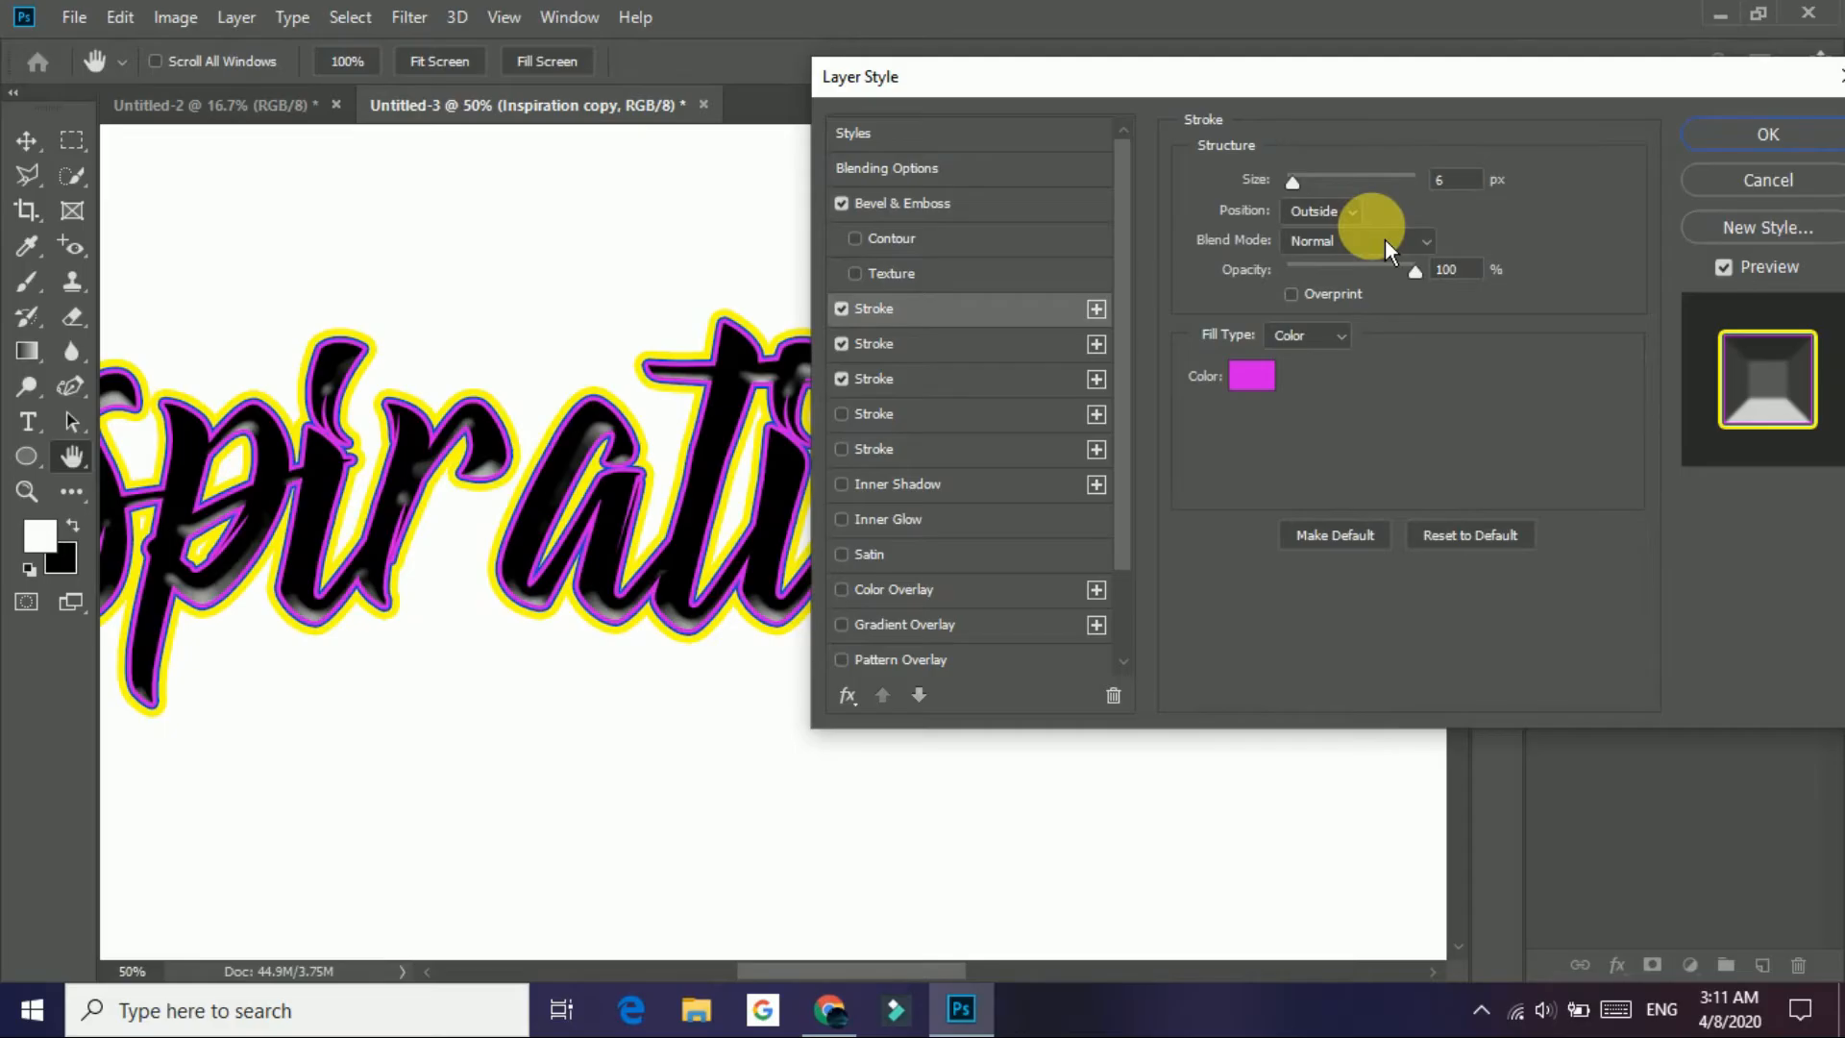
left_click(336, 571, "alt")
left_click(332, 566, "alt")
left_click(331, 567, "alt")
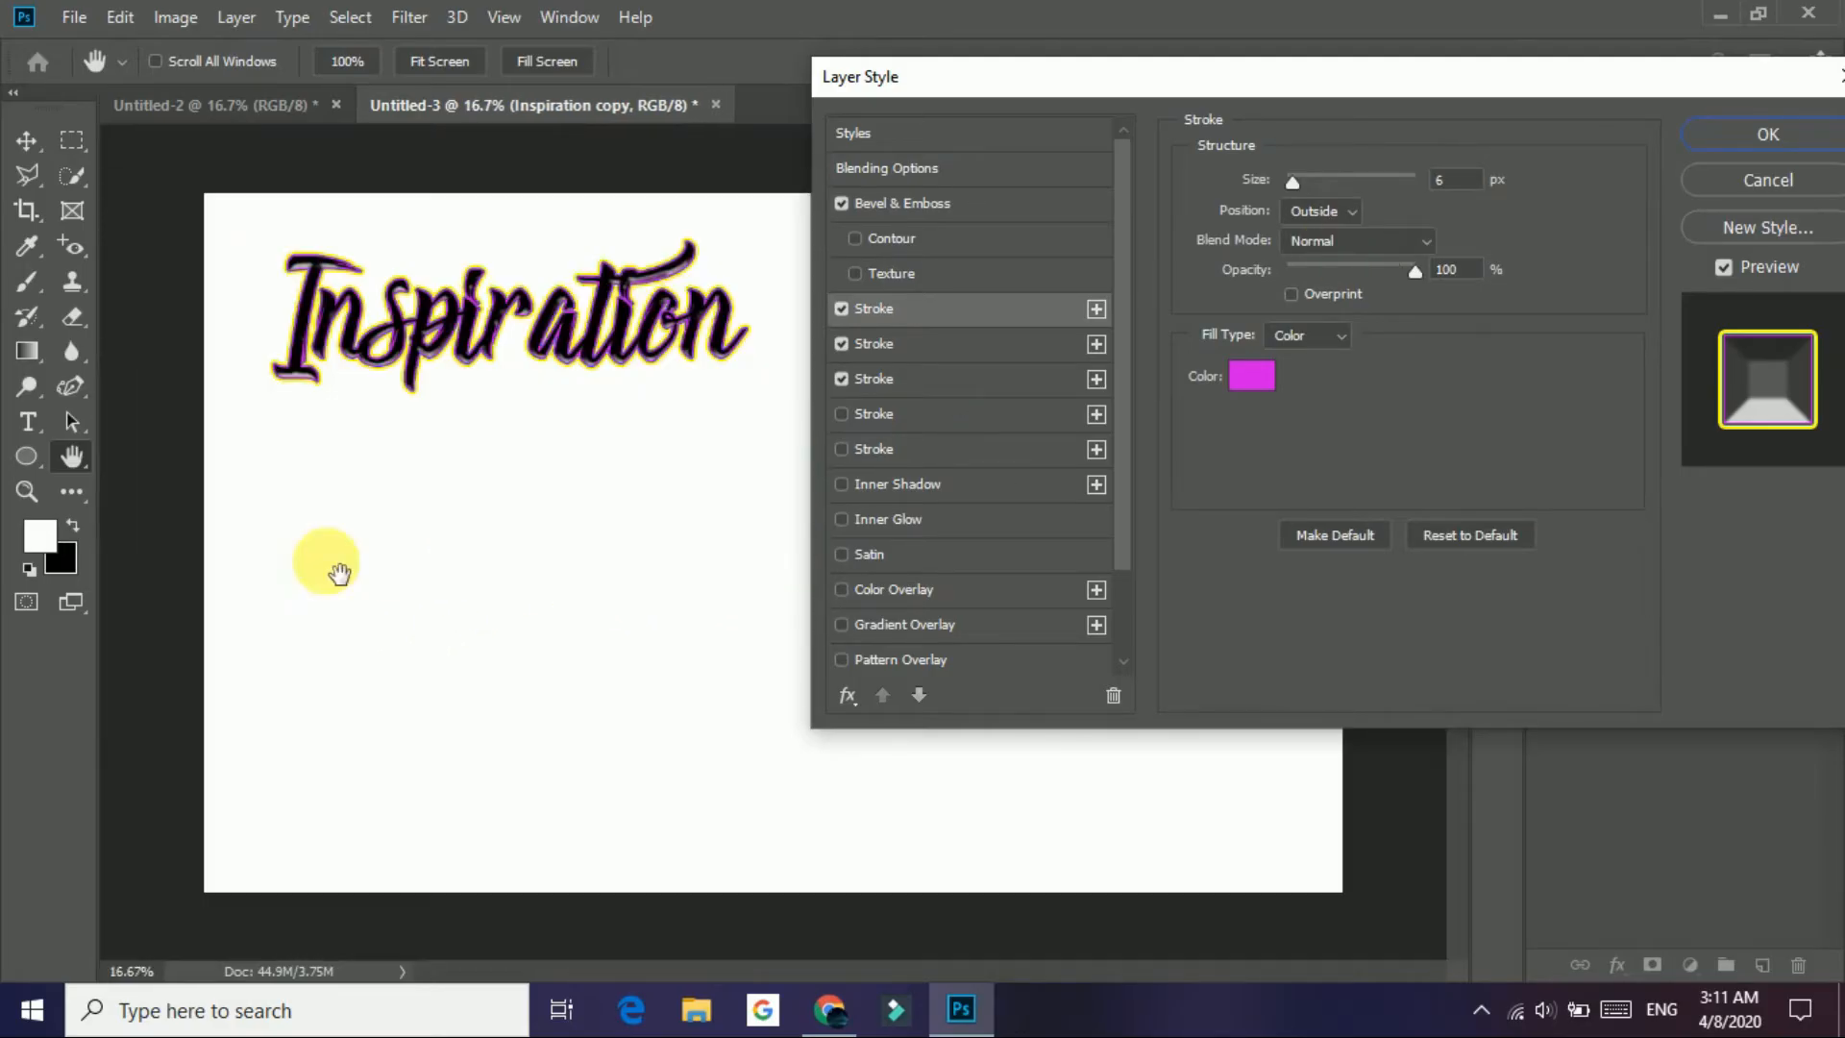
left_click(937, 207)
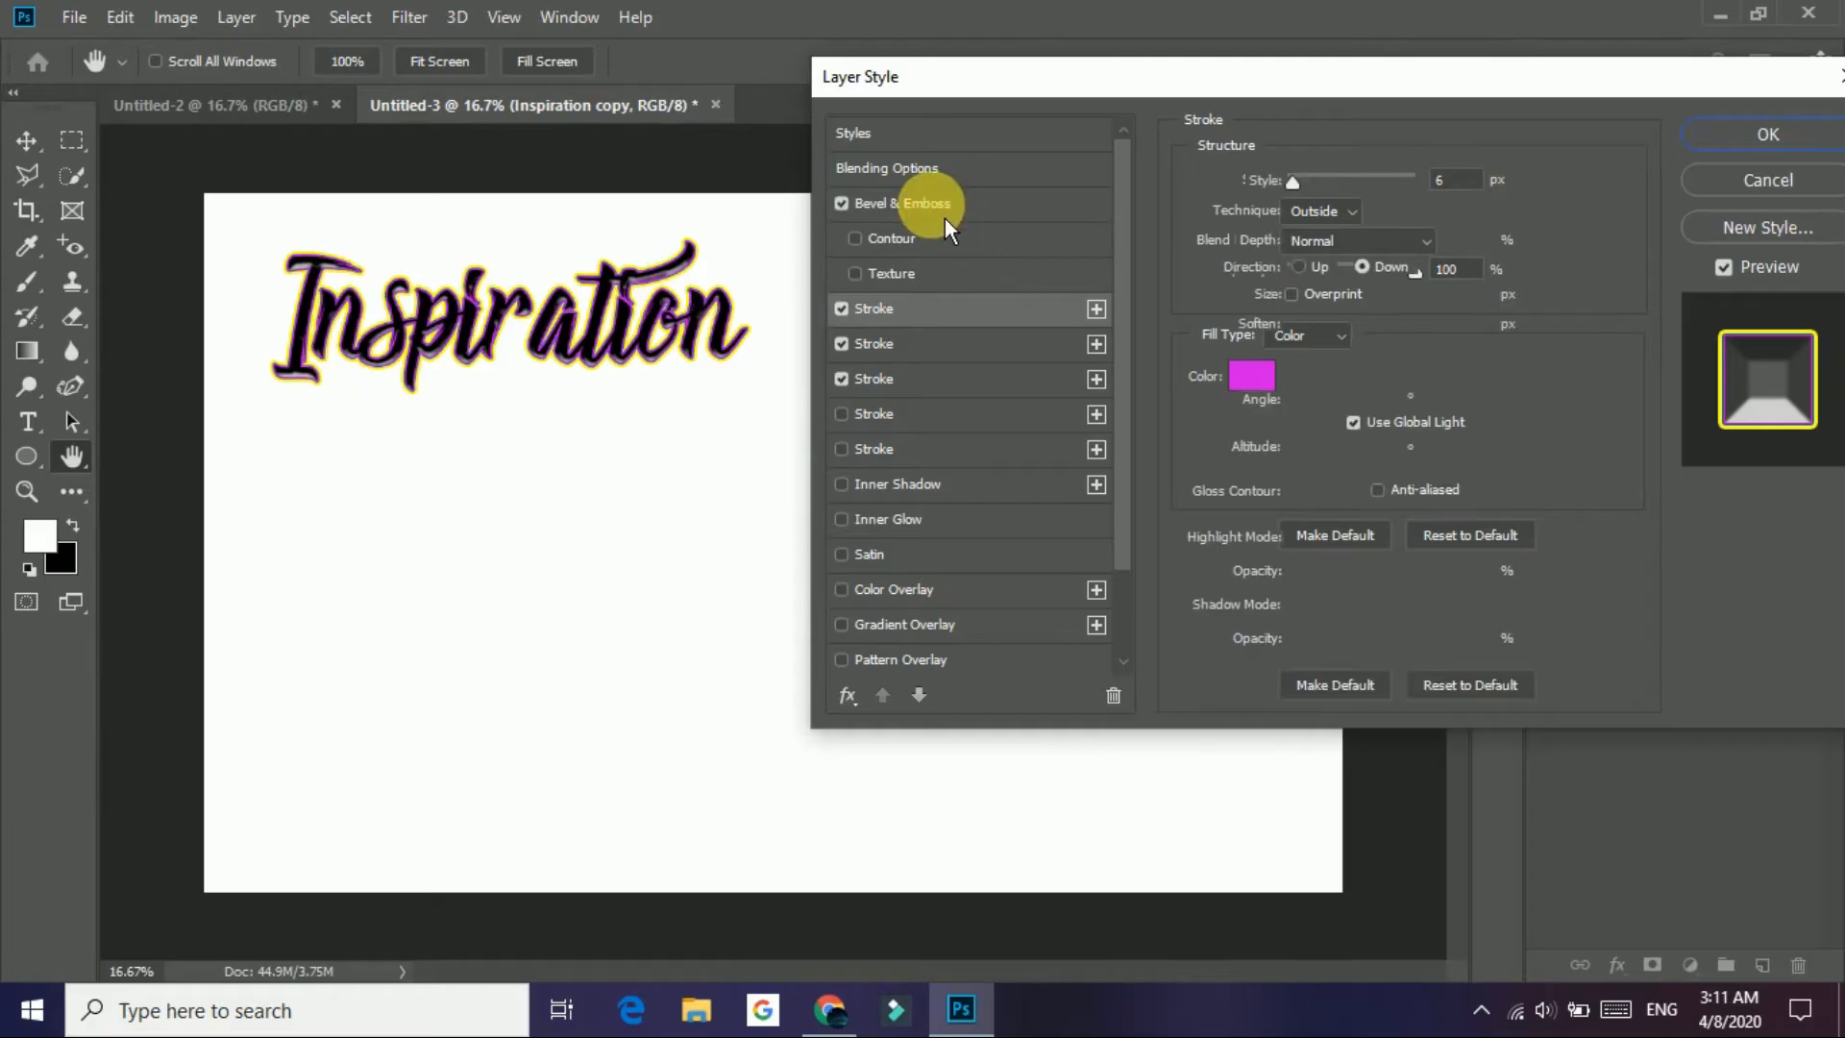
left_click(1366, 183)
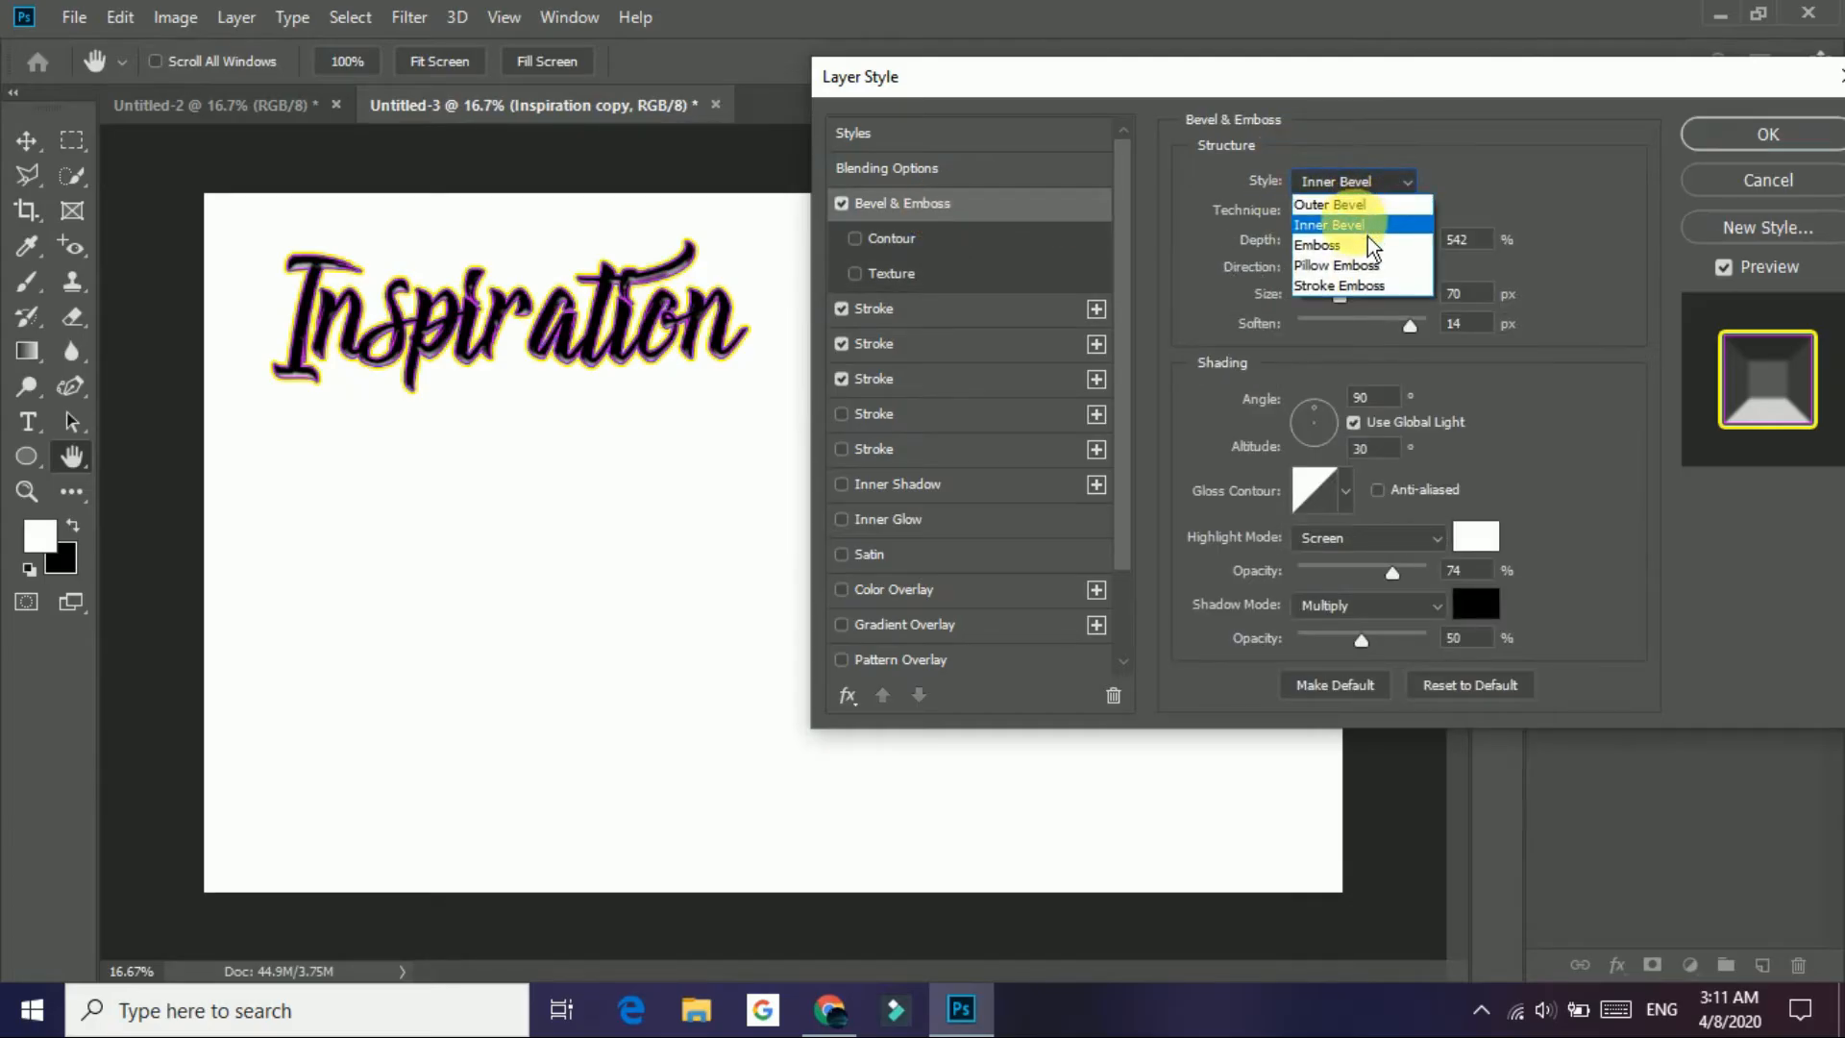
left_click(1365, 227)
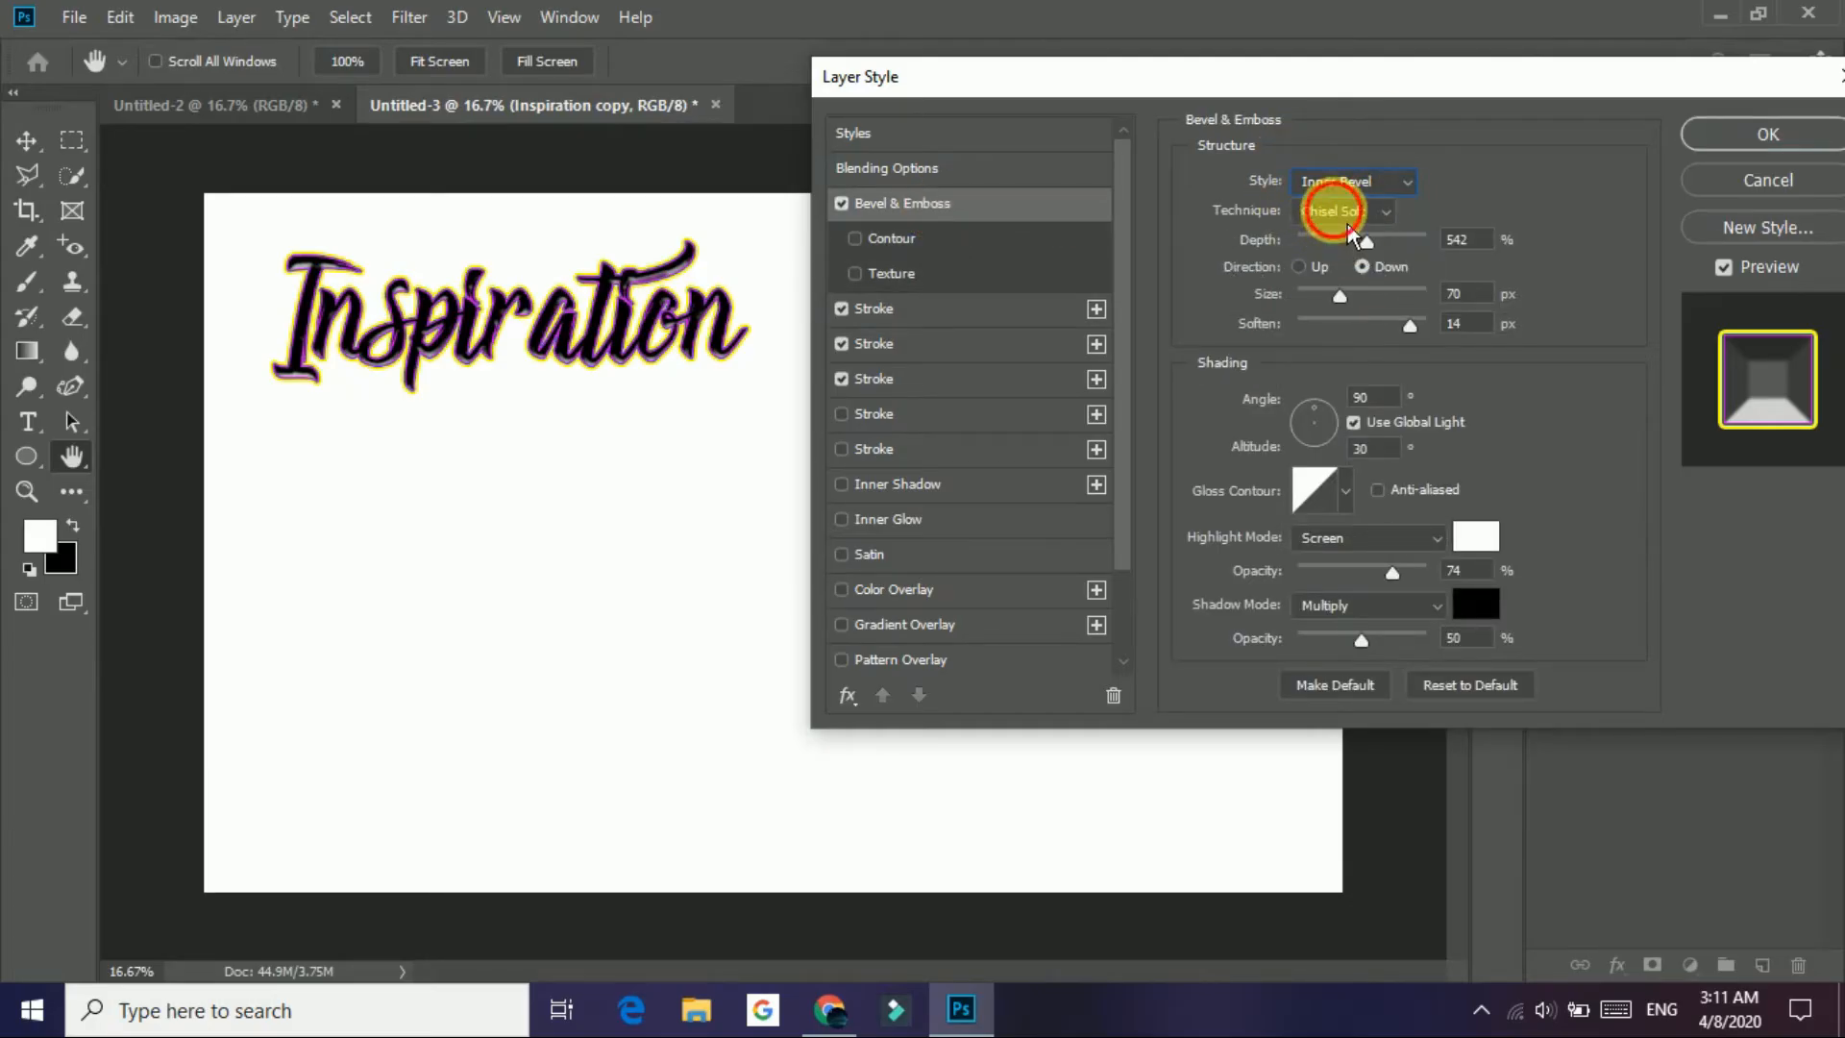
left_click(1340, 213)
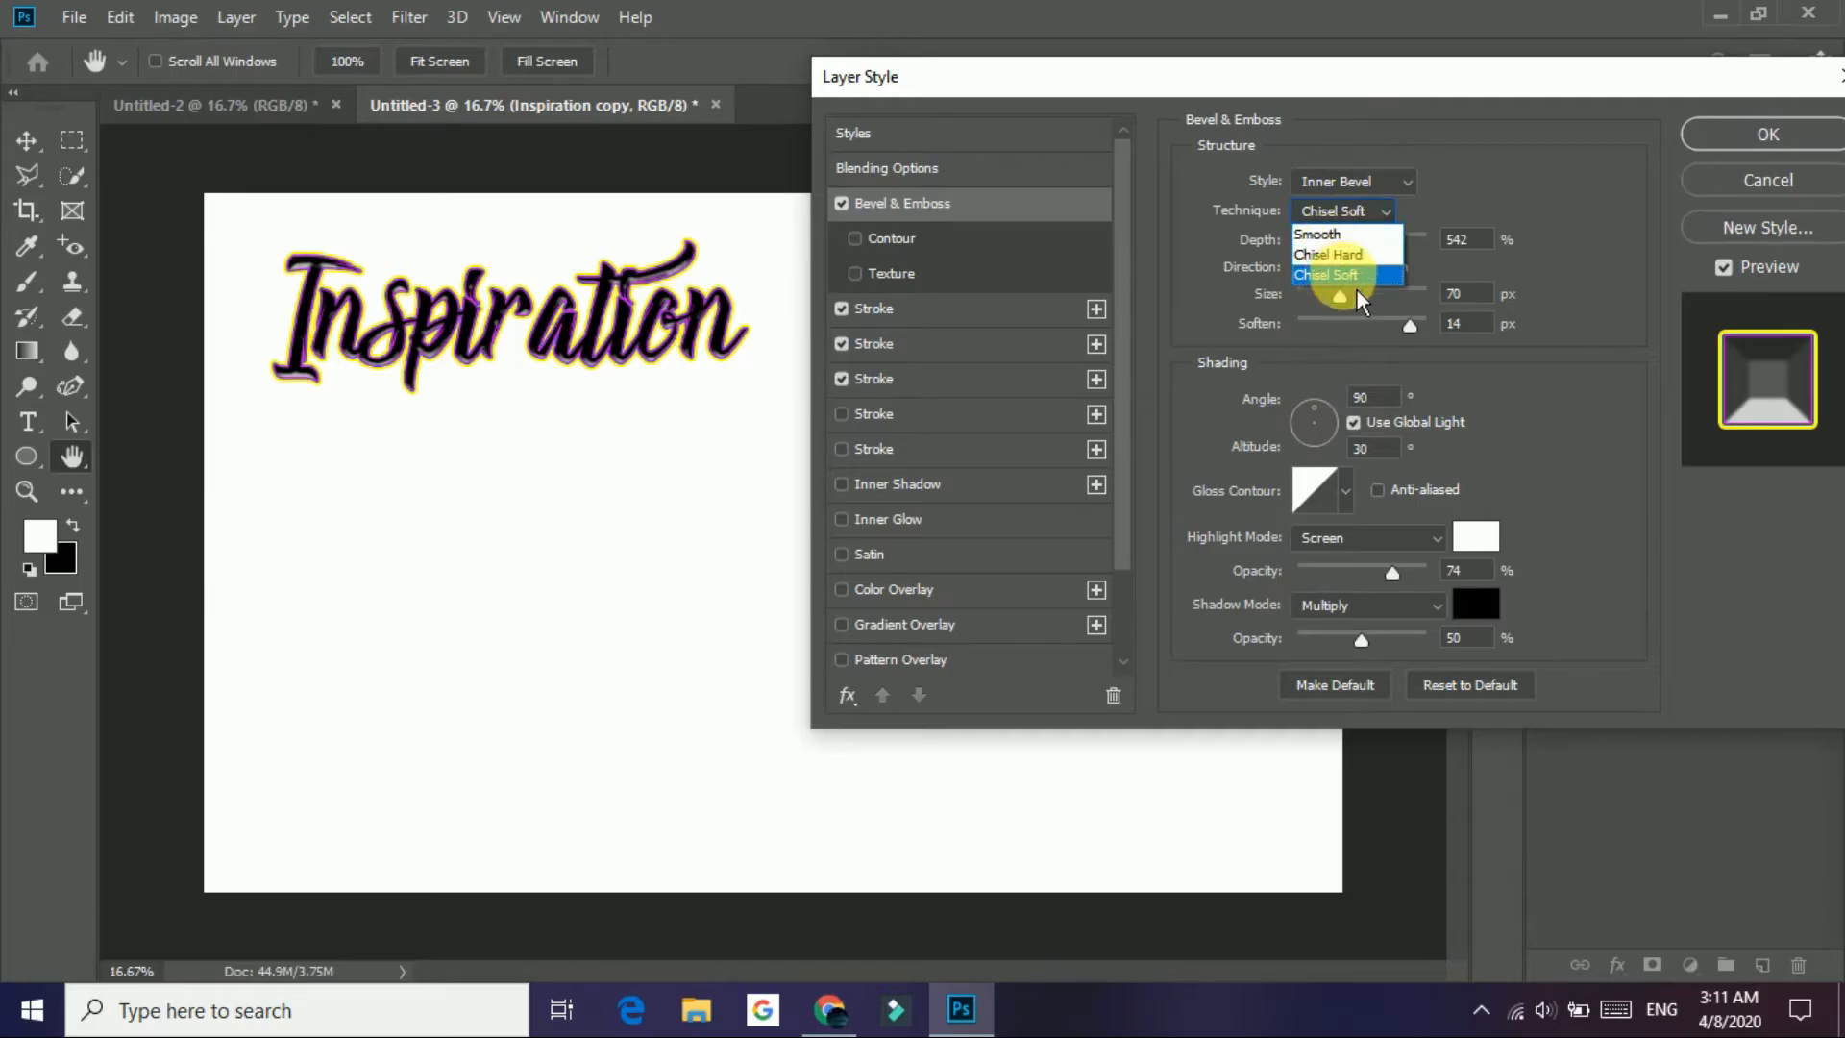
left_click(1354, 288)
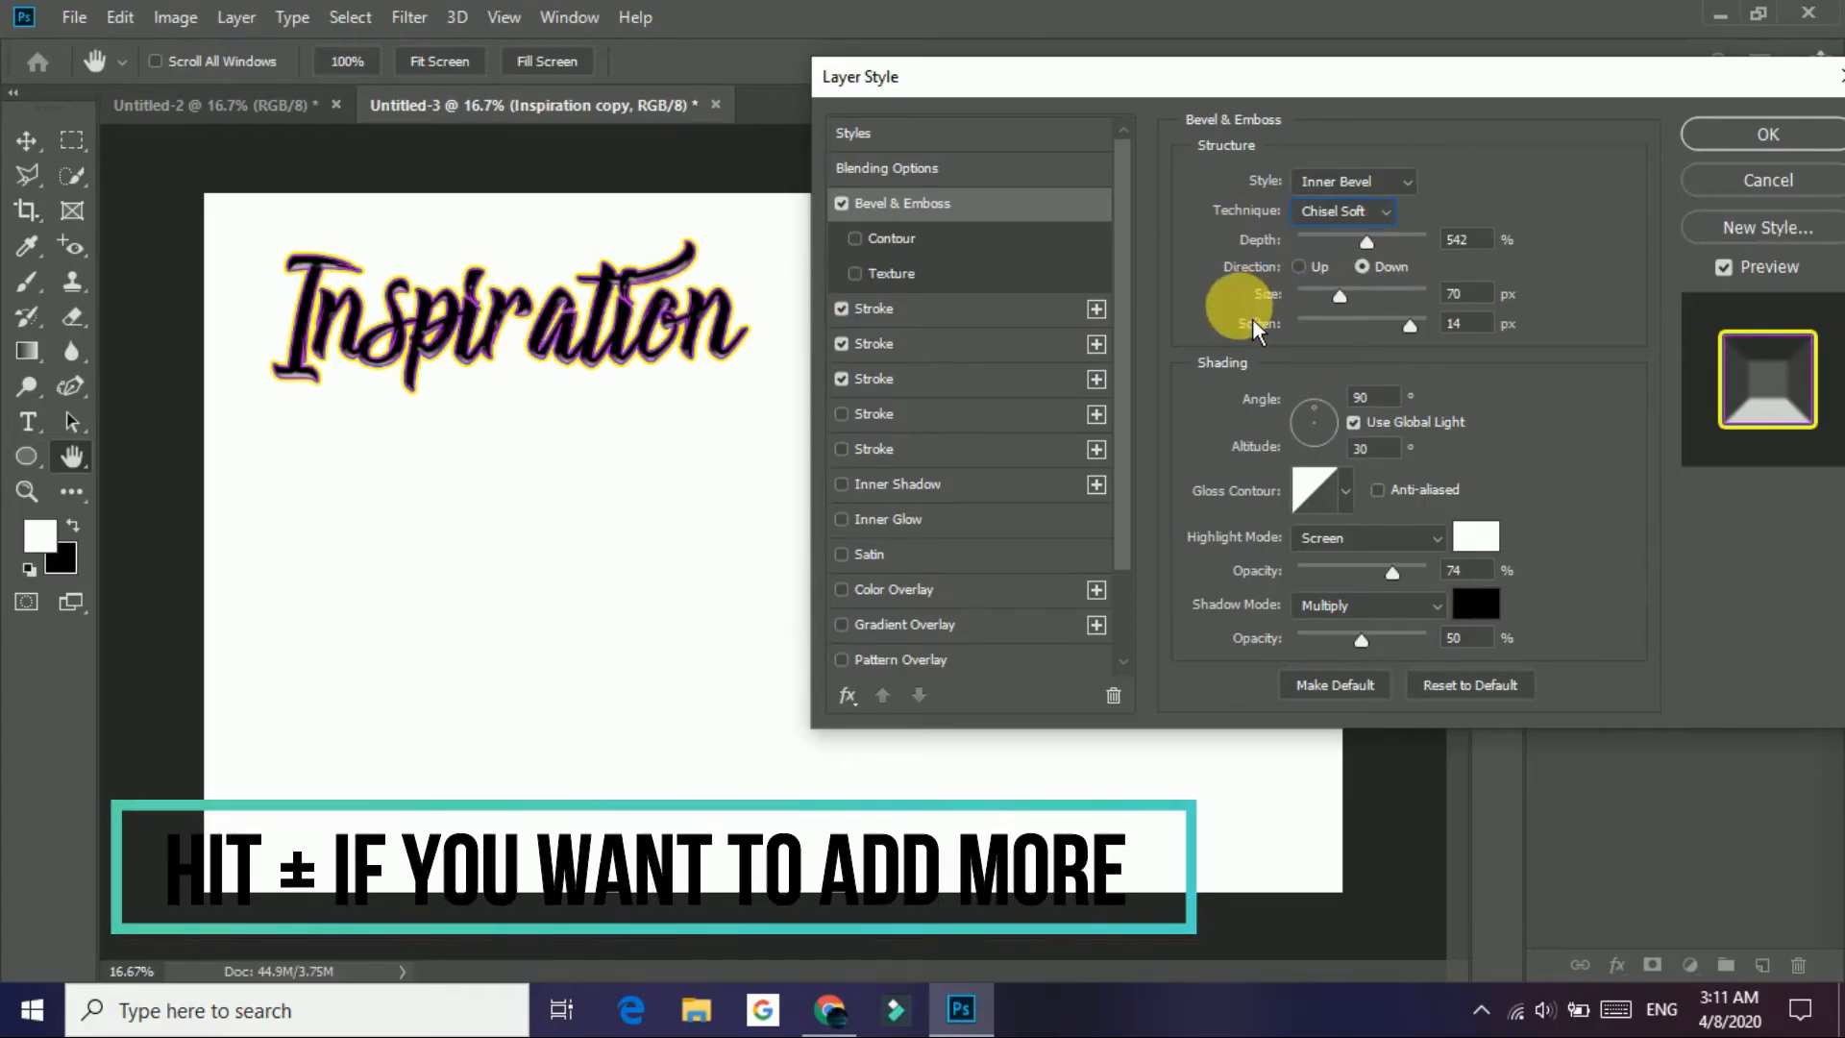
Step: Set the bevel's size to 35 px, its depth to 126% and its soften value to 15 px
key("ctrl+plus")
key("ctrl+plus")
left_click_drag(412, 301, 739, 699)
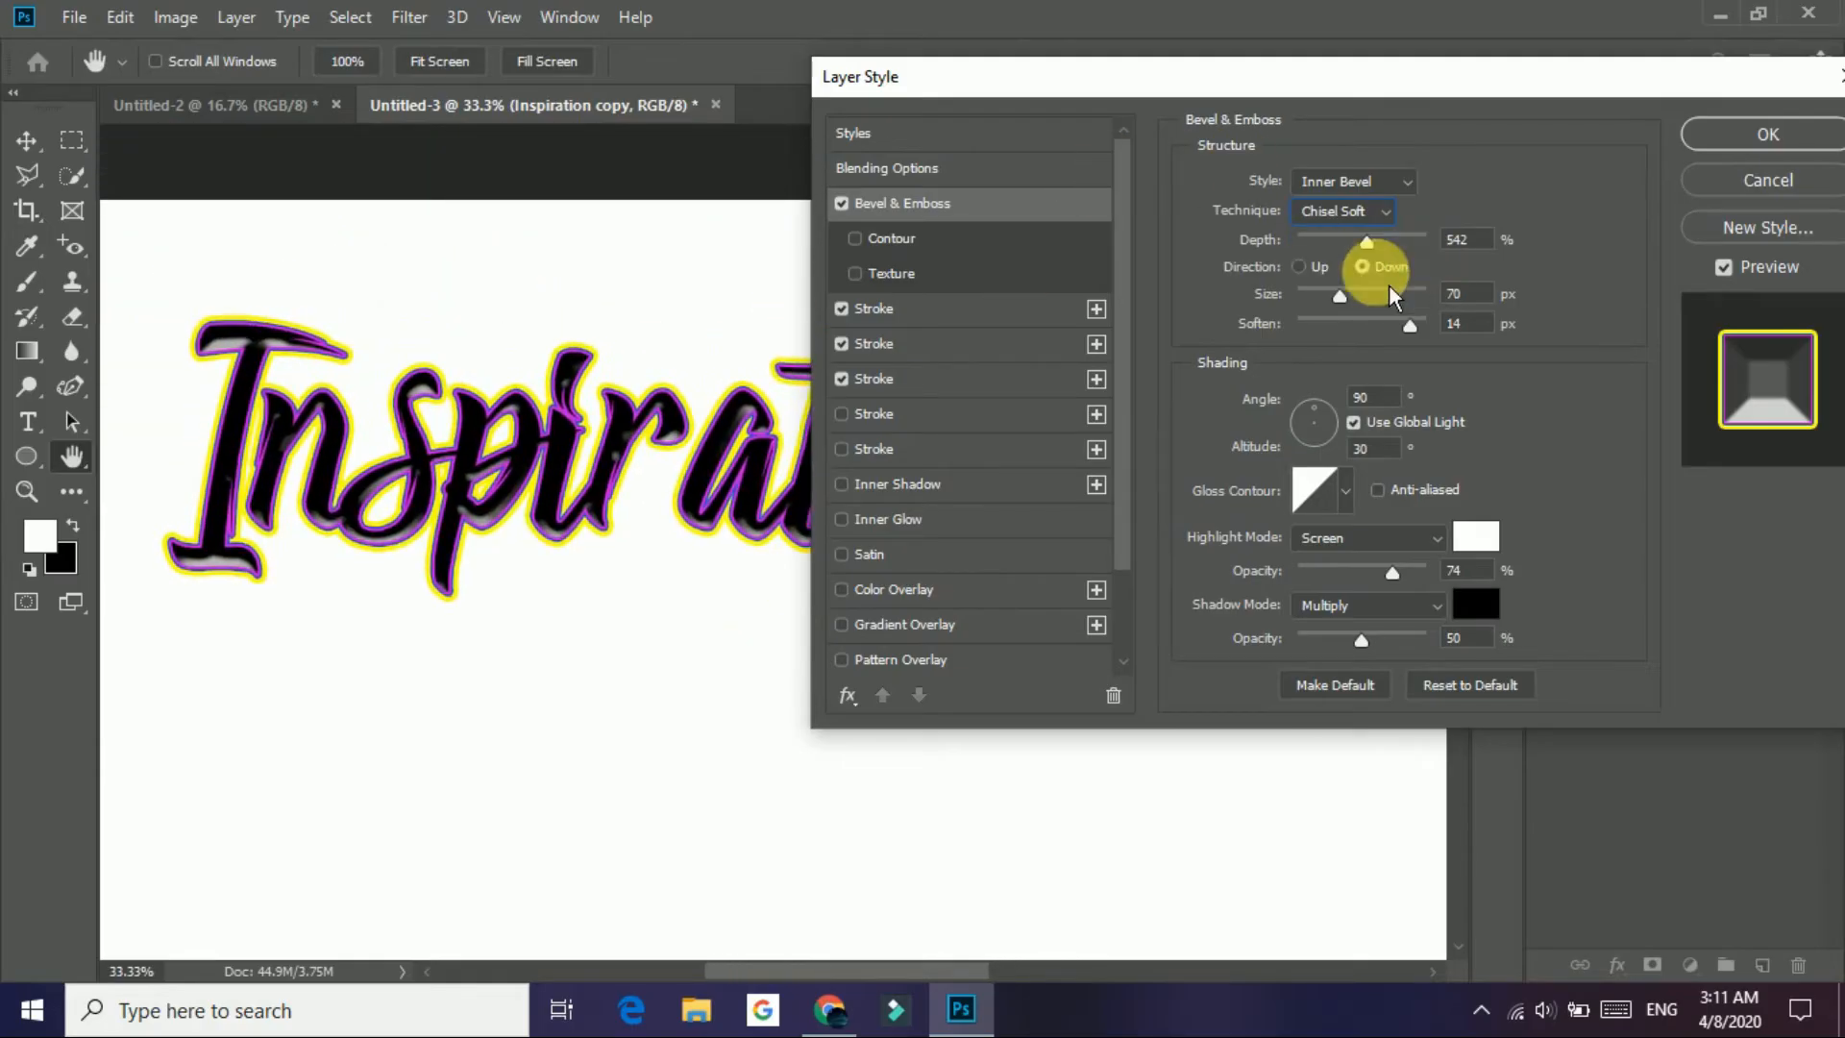
left_click_drag(1357, 308, 1337, 301)
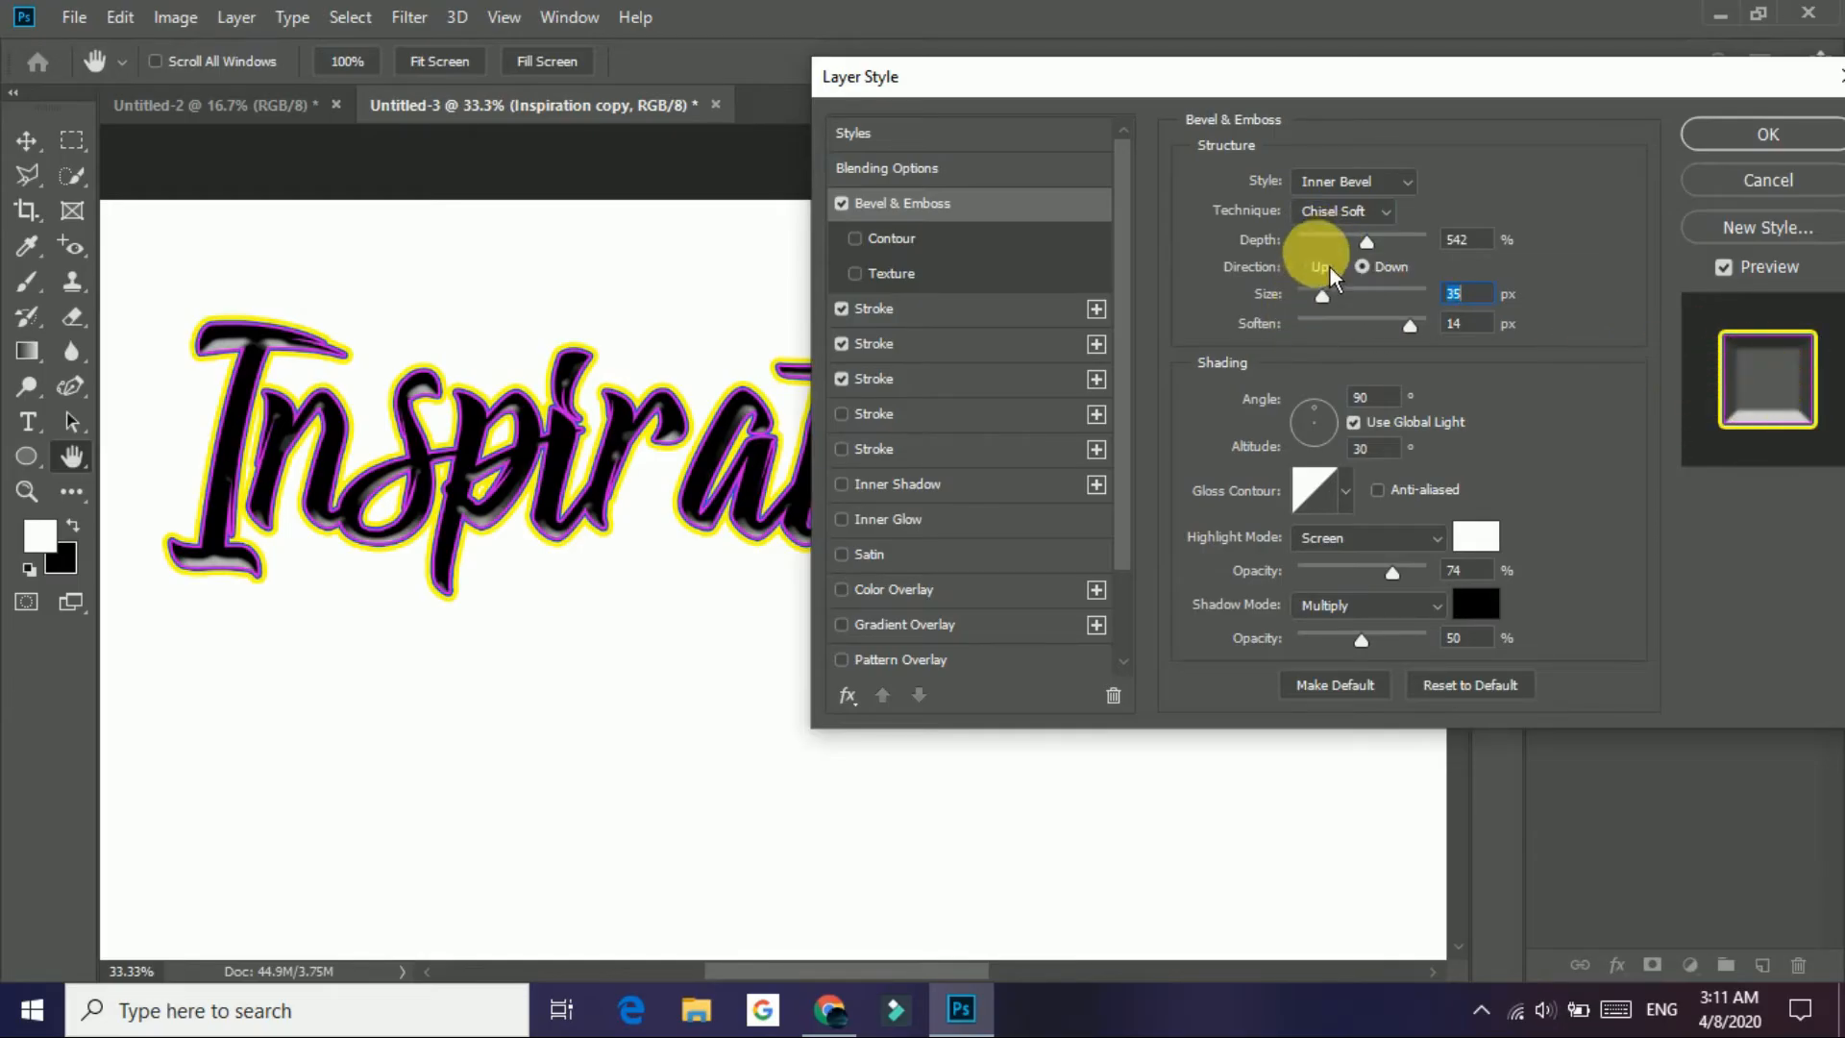
left_click(1338, 252)
left_click_drag(1325, 241, 1312, 241)
left_click_drag(1409, 325, 1389, 326)
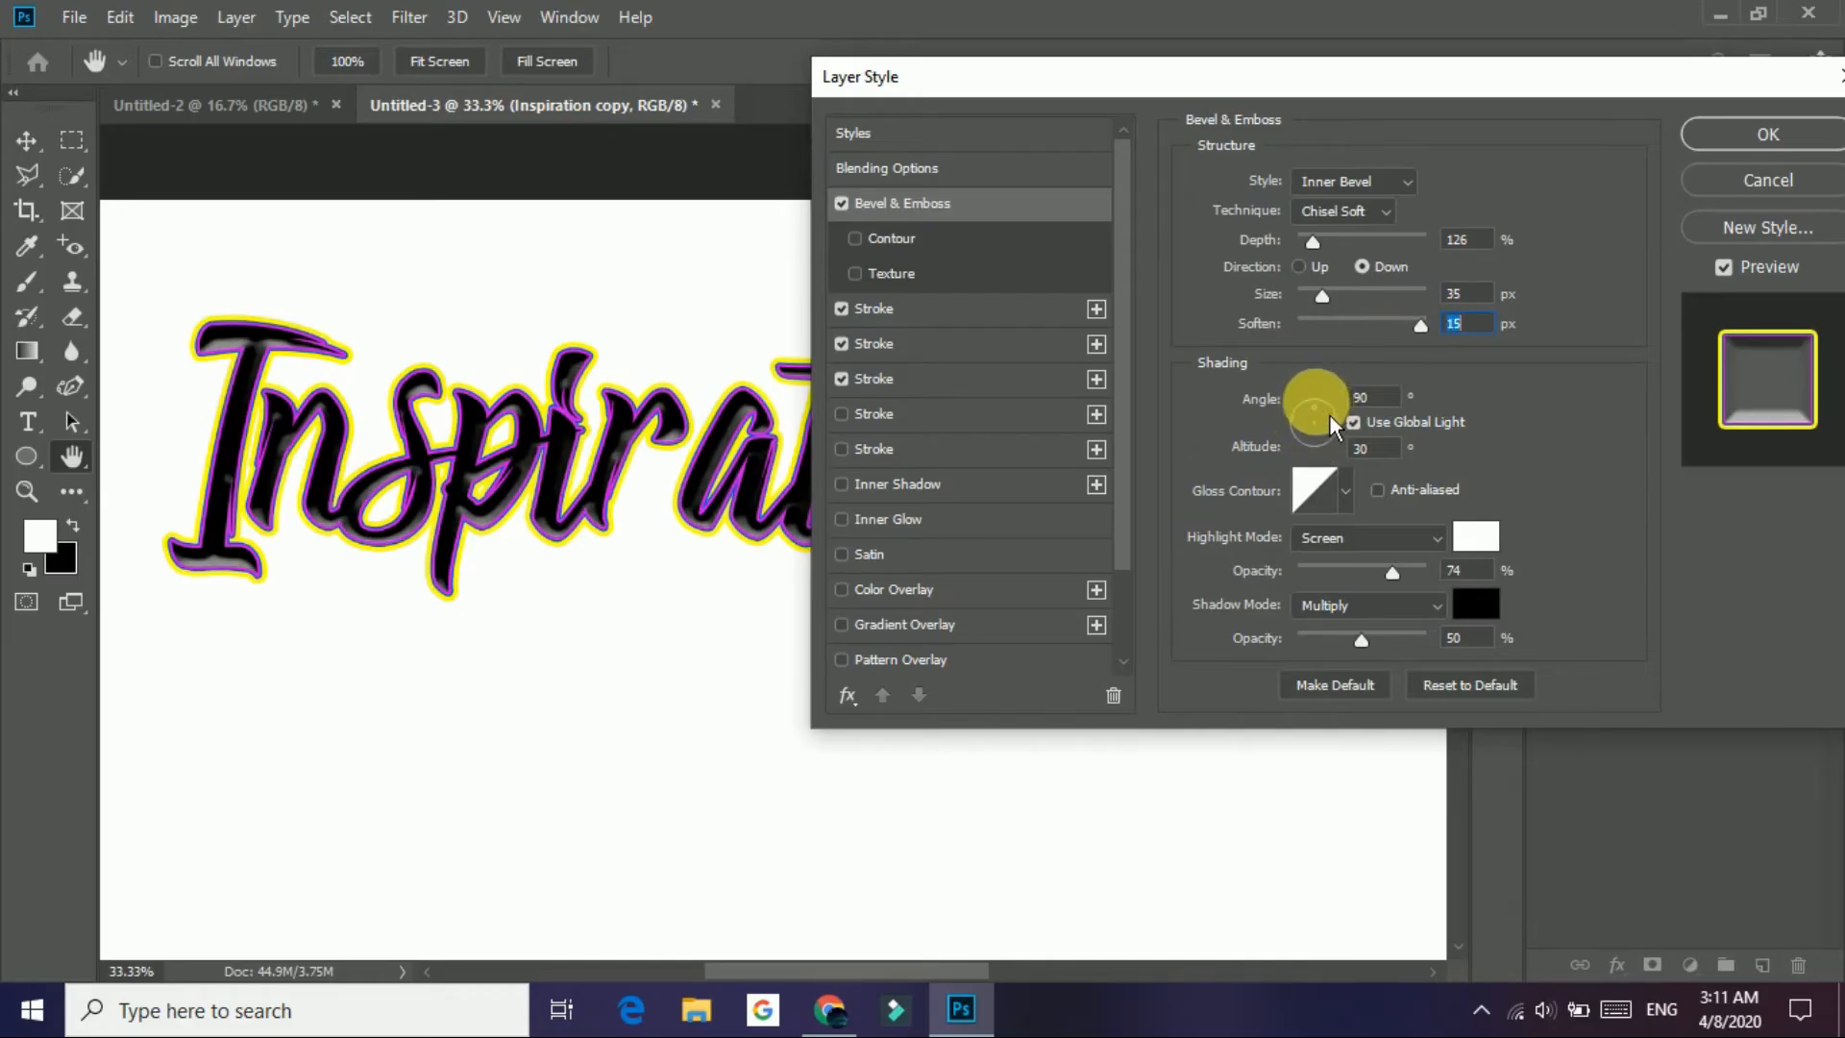
Step: Adjust the bevel's lighting to an angle of 90° and an altitude of 0°
mouse_move(1330, 428)
left_mouse_down()
mouse_move(1304, 426)
mouse_move(1338, 422)
left_mouse_up()
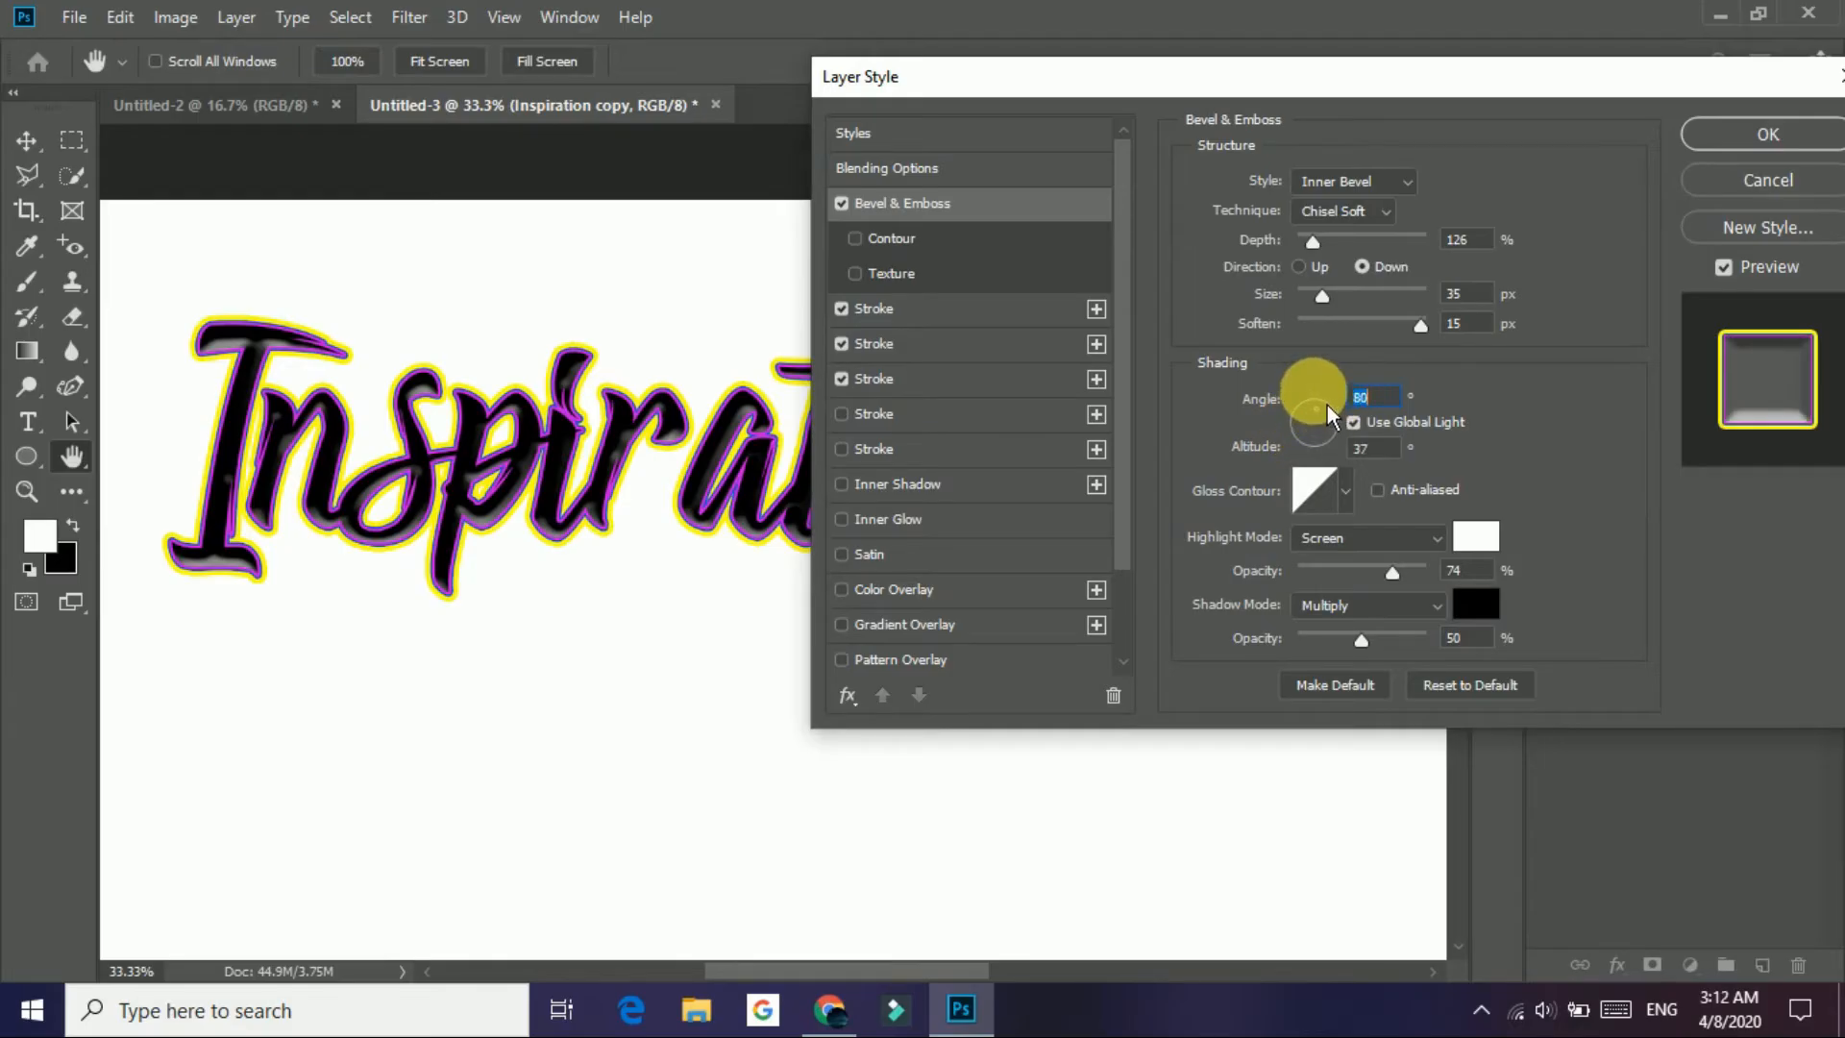
left_click_drag(1324, 413, 1324, 413)
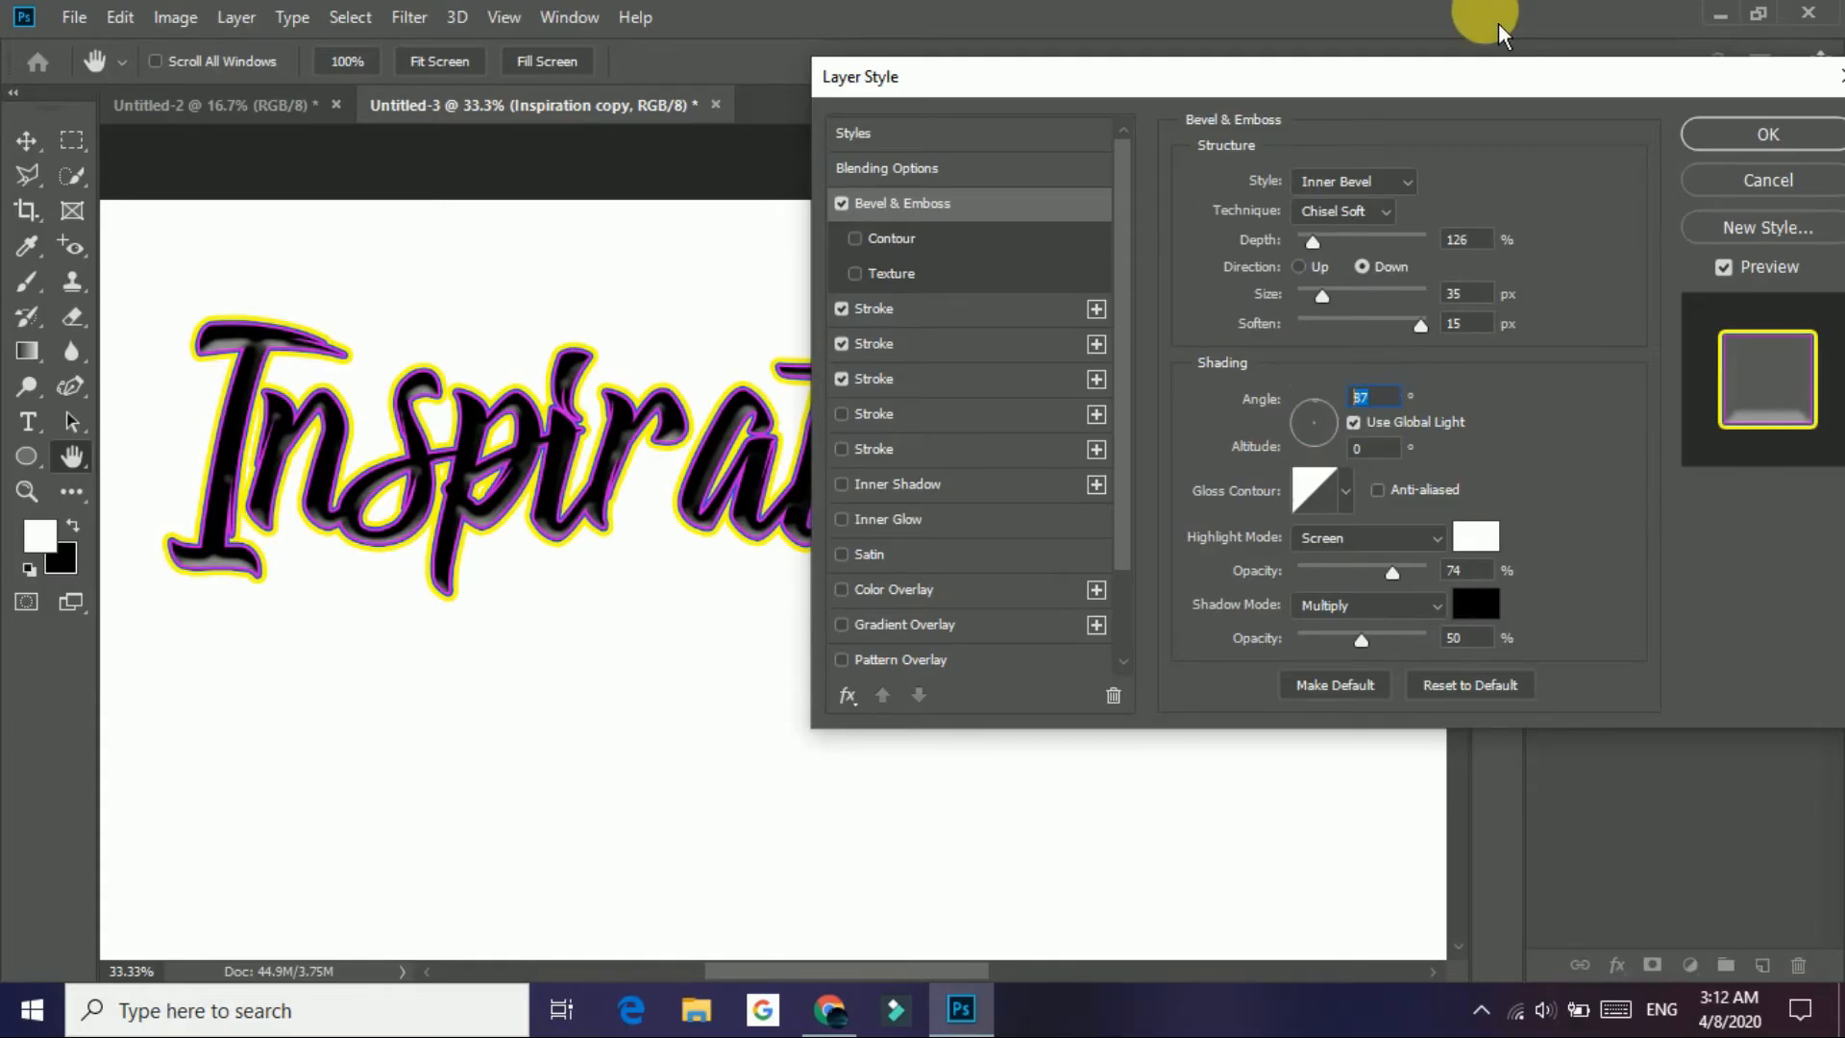
type("99")
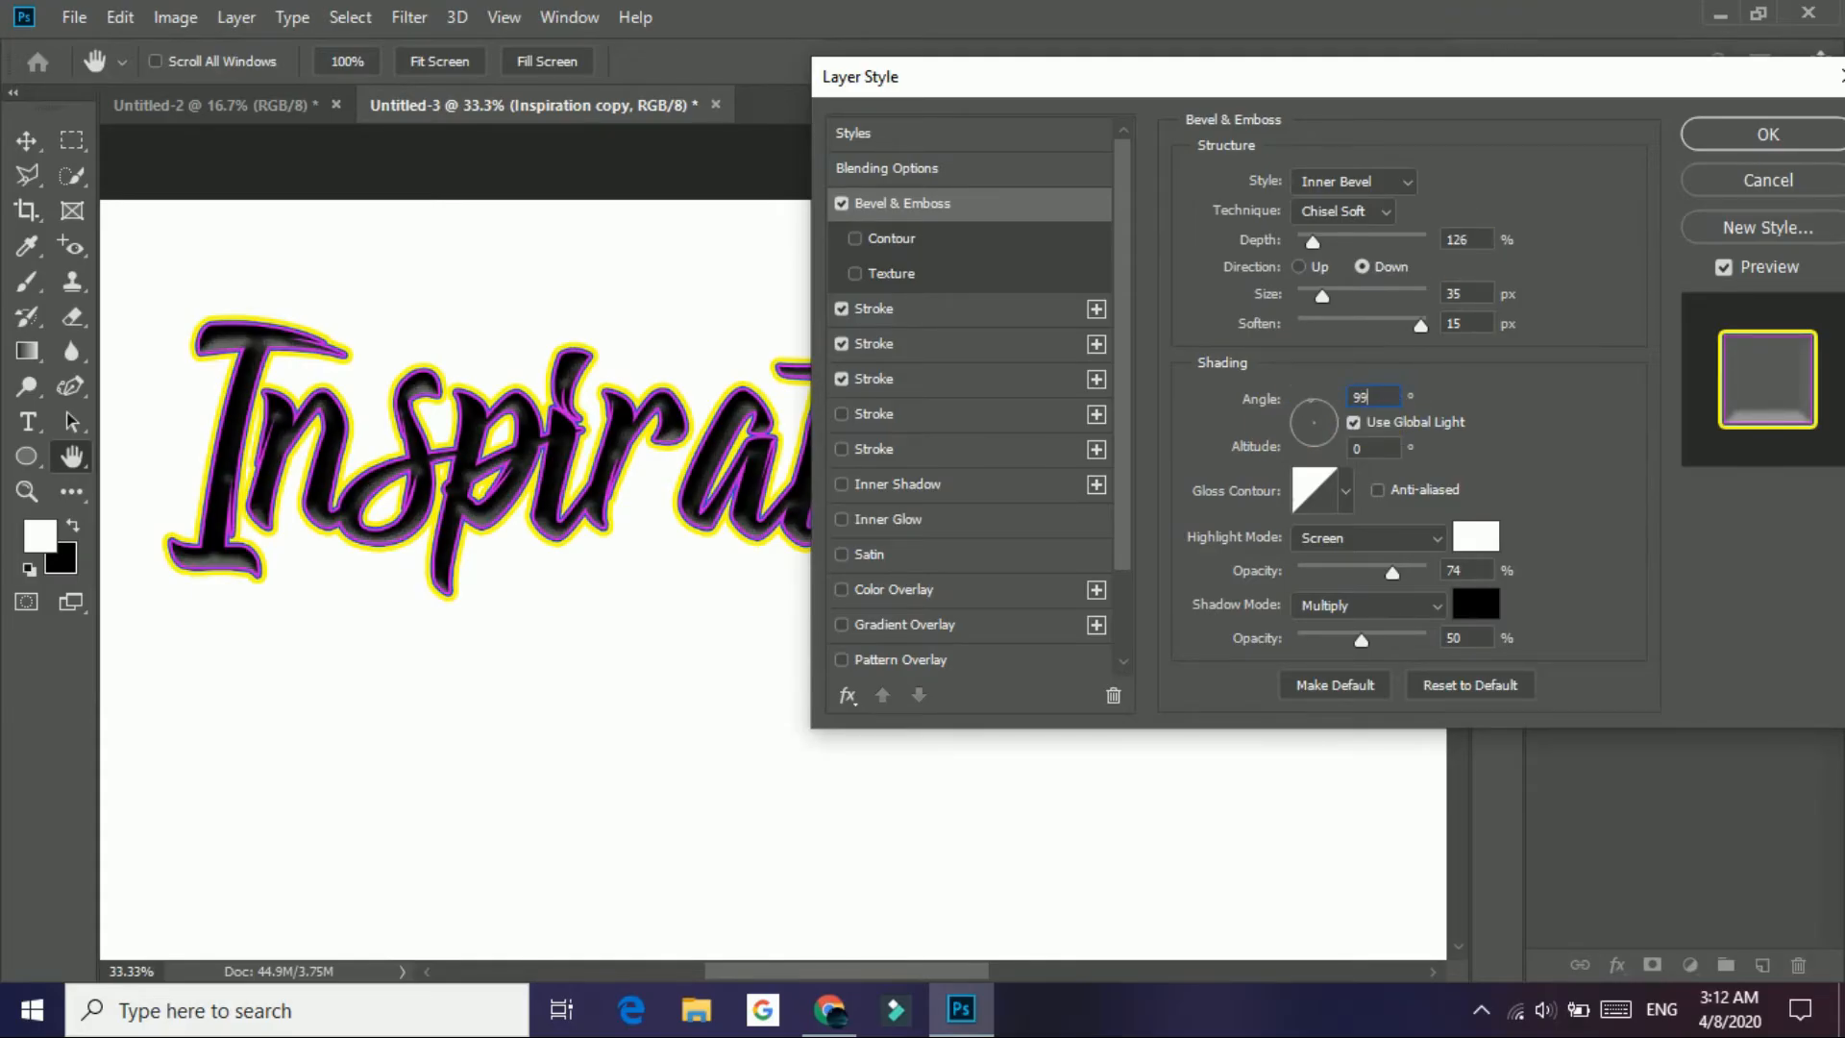
key("BackSpace")
type("0")
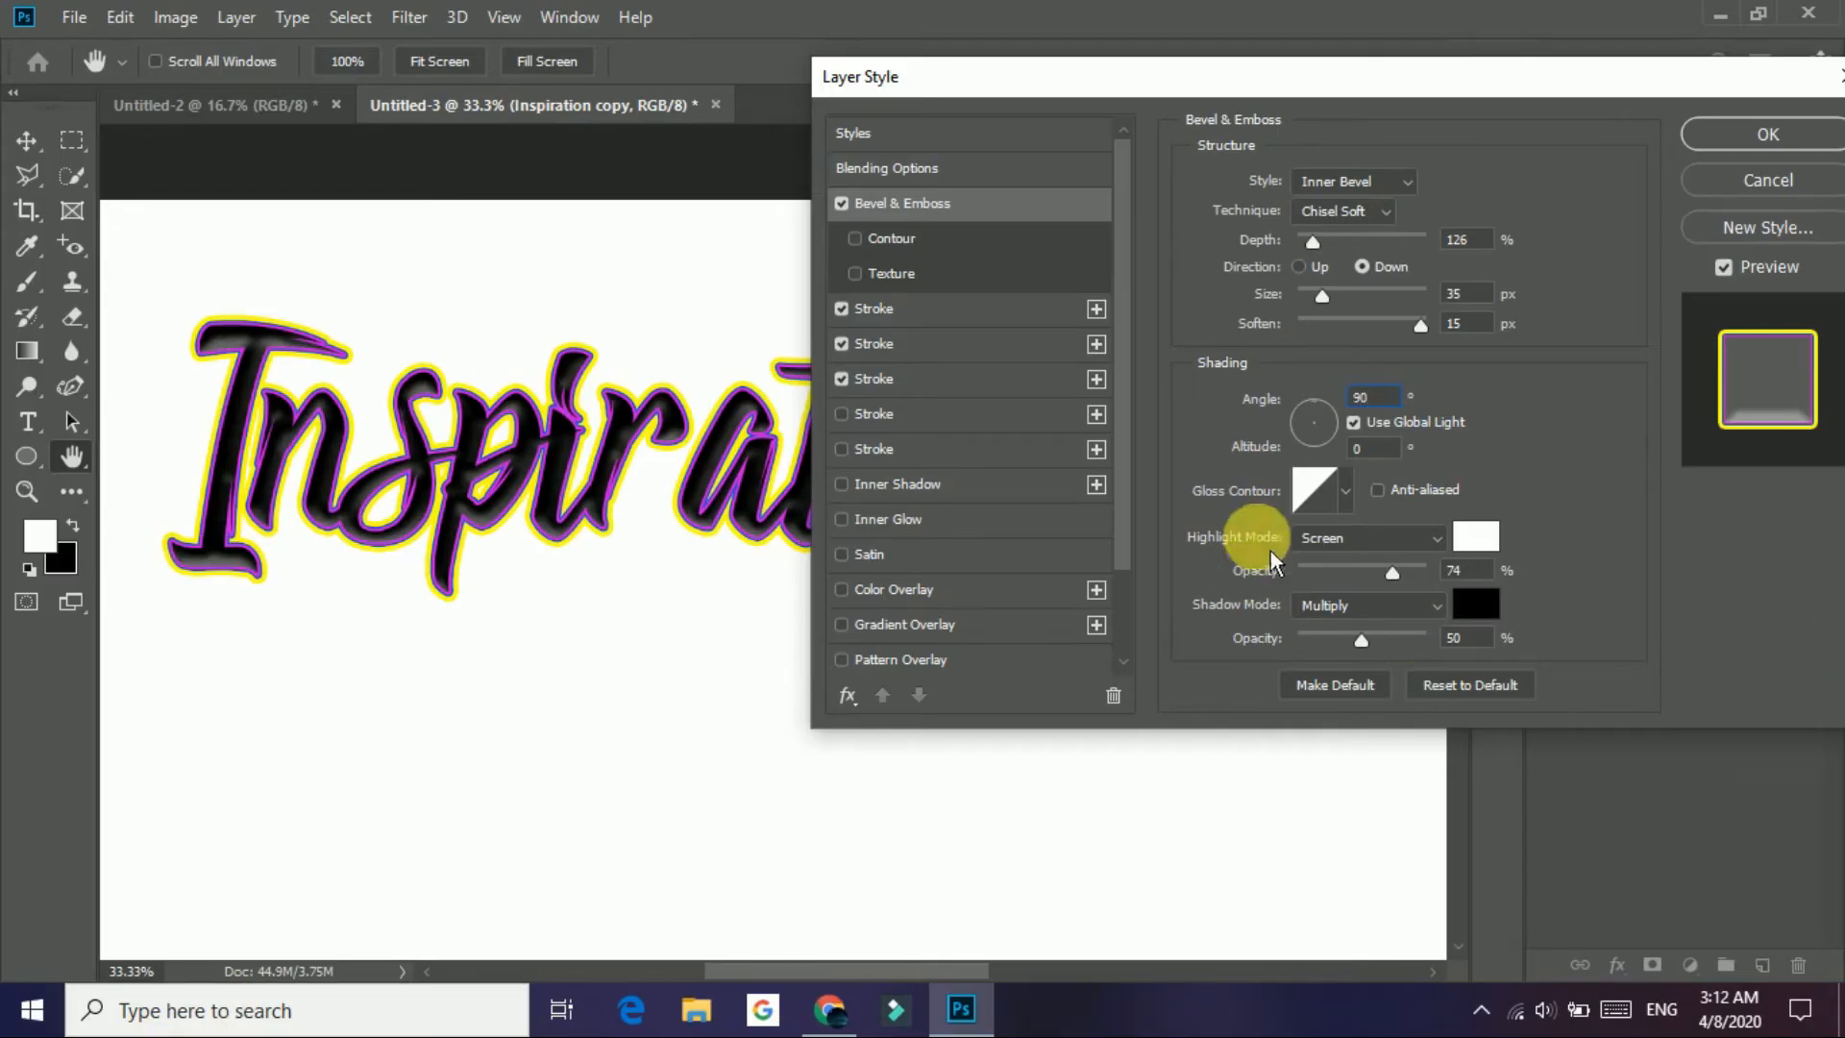
Step: Compare several gloss contour presets on the bevel and apply the fourth one in the first row, a deep cove-shaped curve
left_click(1347, 512)
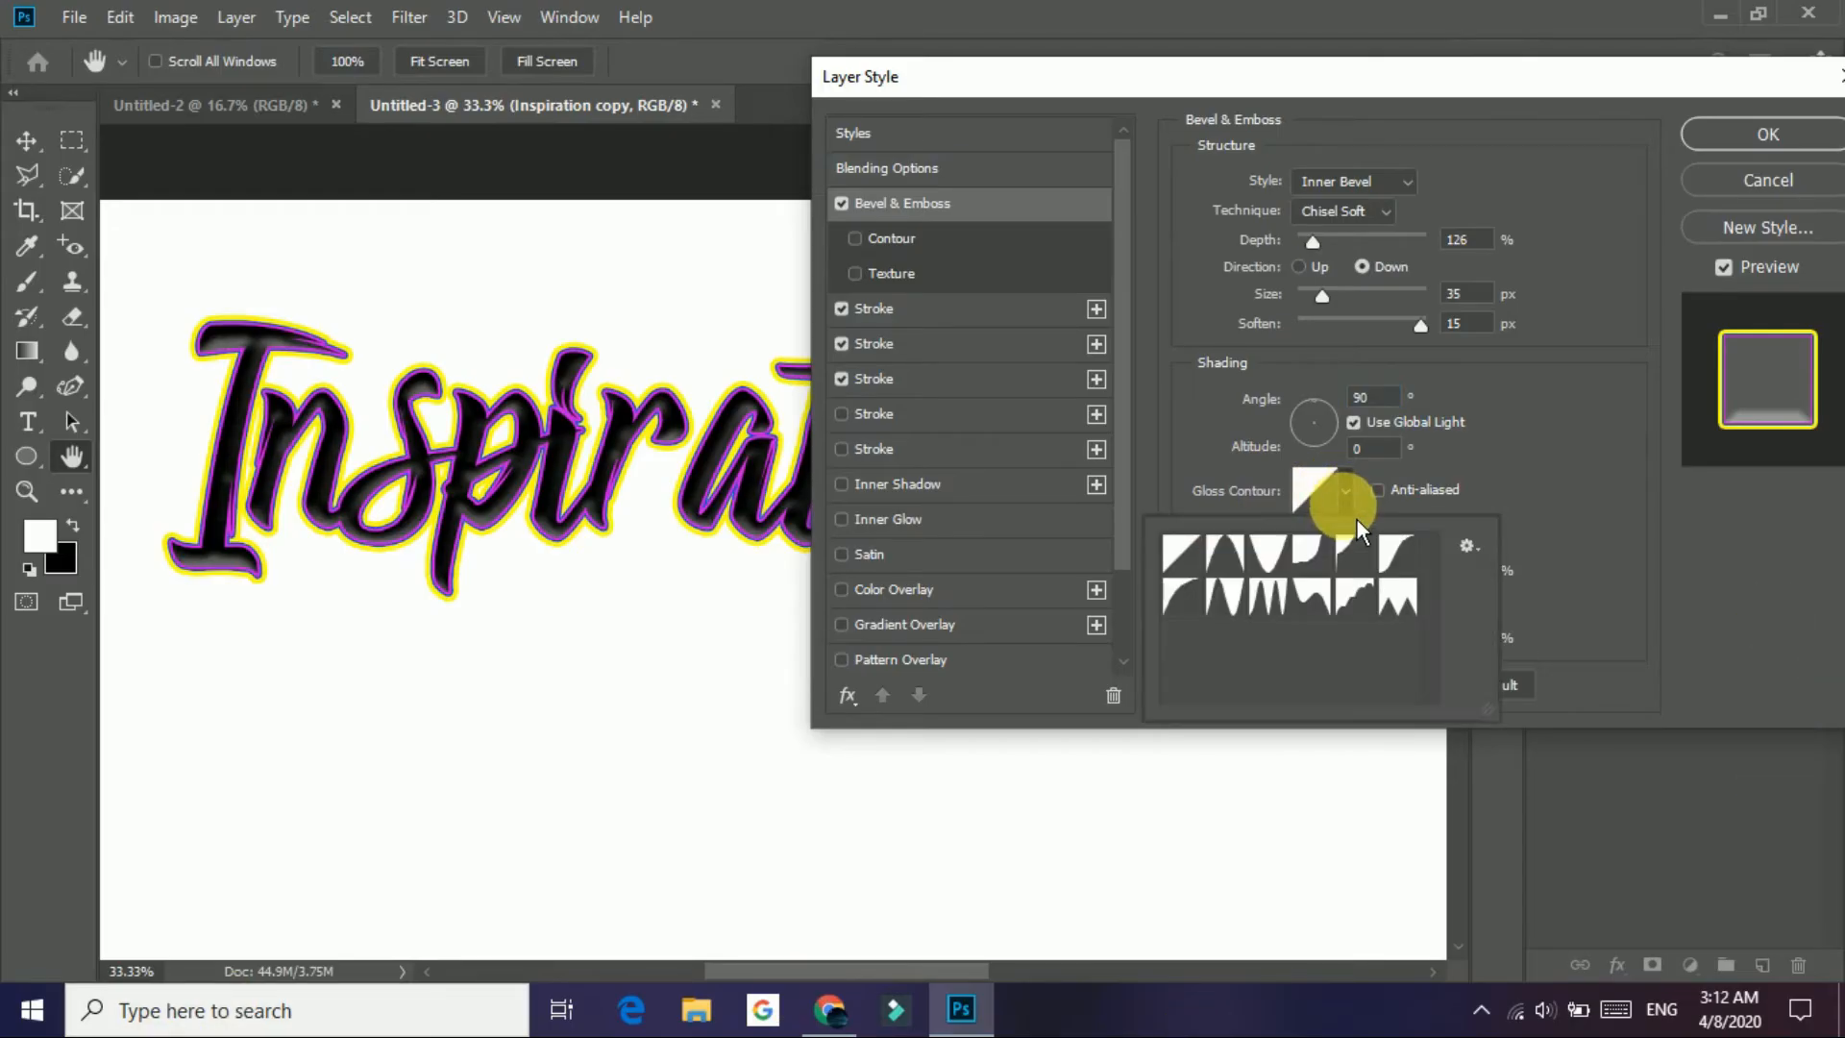
left_click(1236, 570)
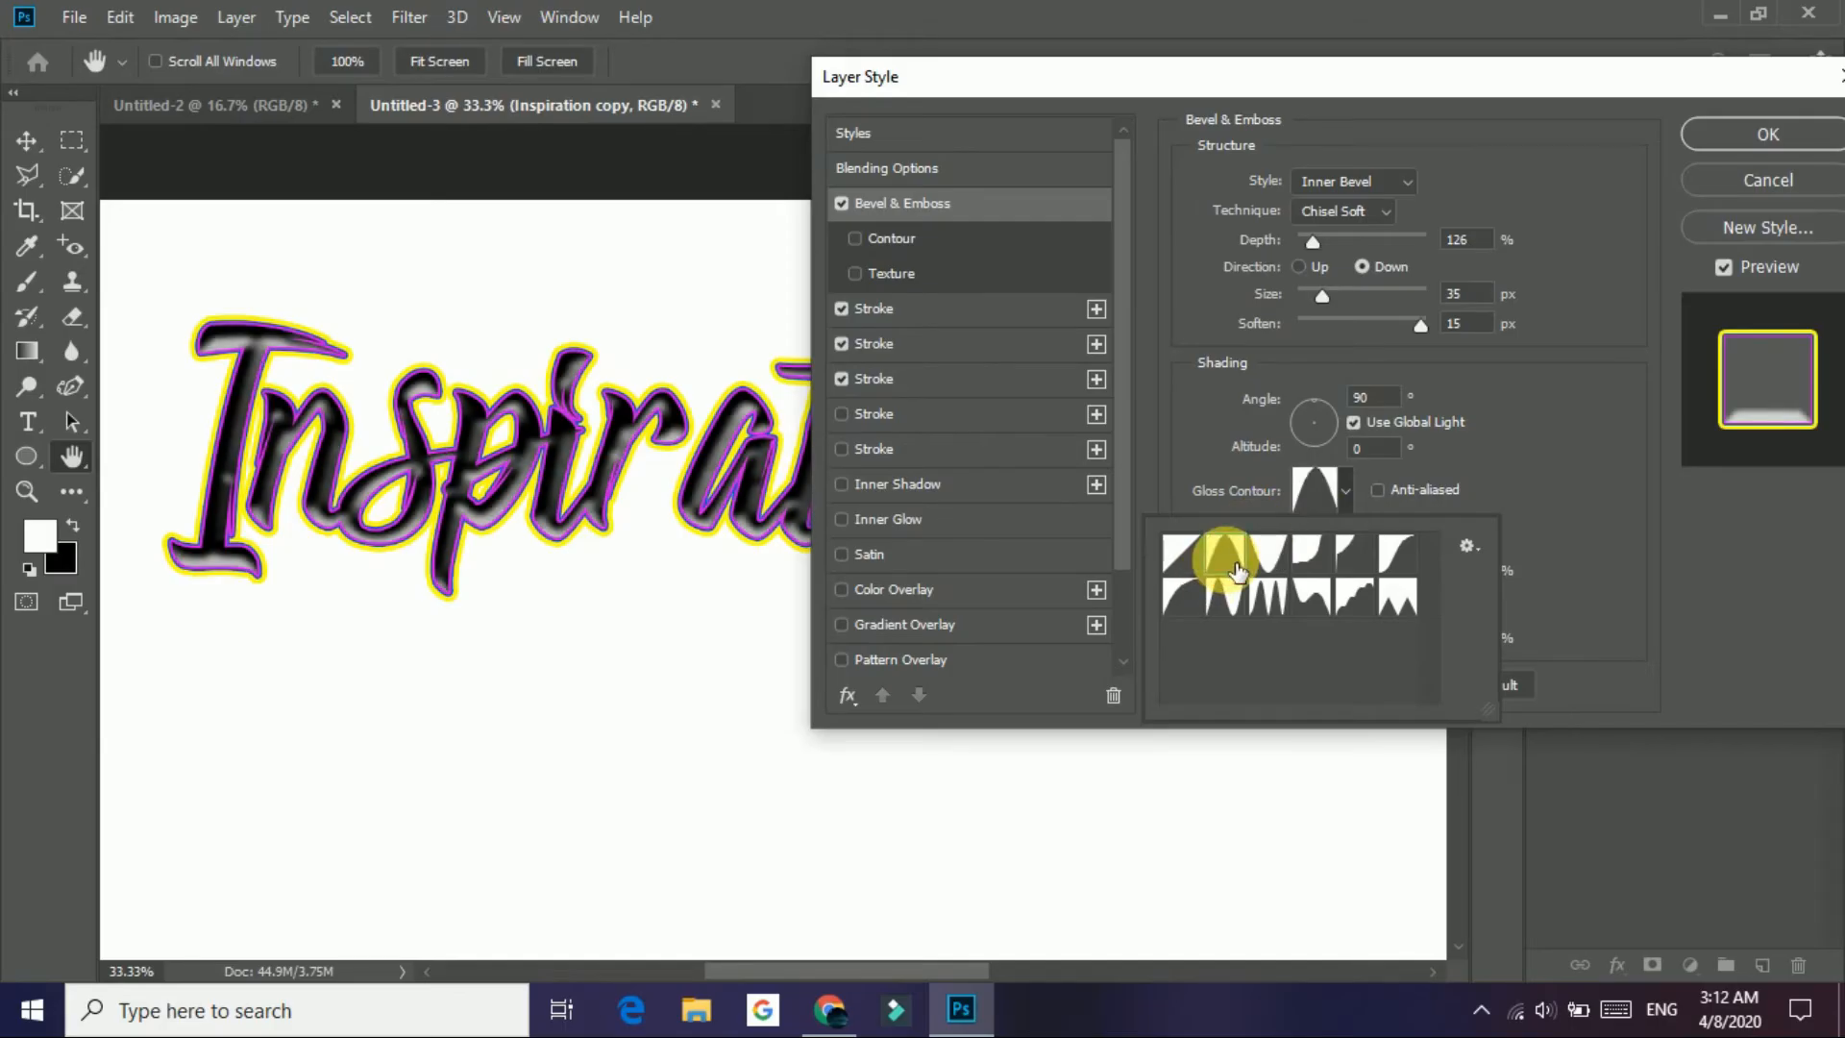
left_click(1181, 558)
left_click(1226, 603)
left_click(1277, 615)
left_click(1331, 596)
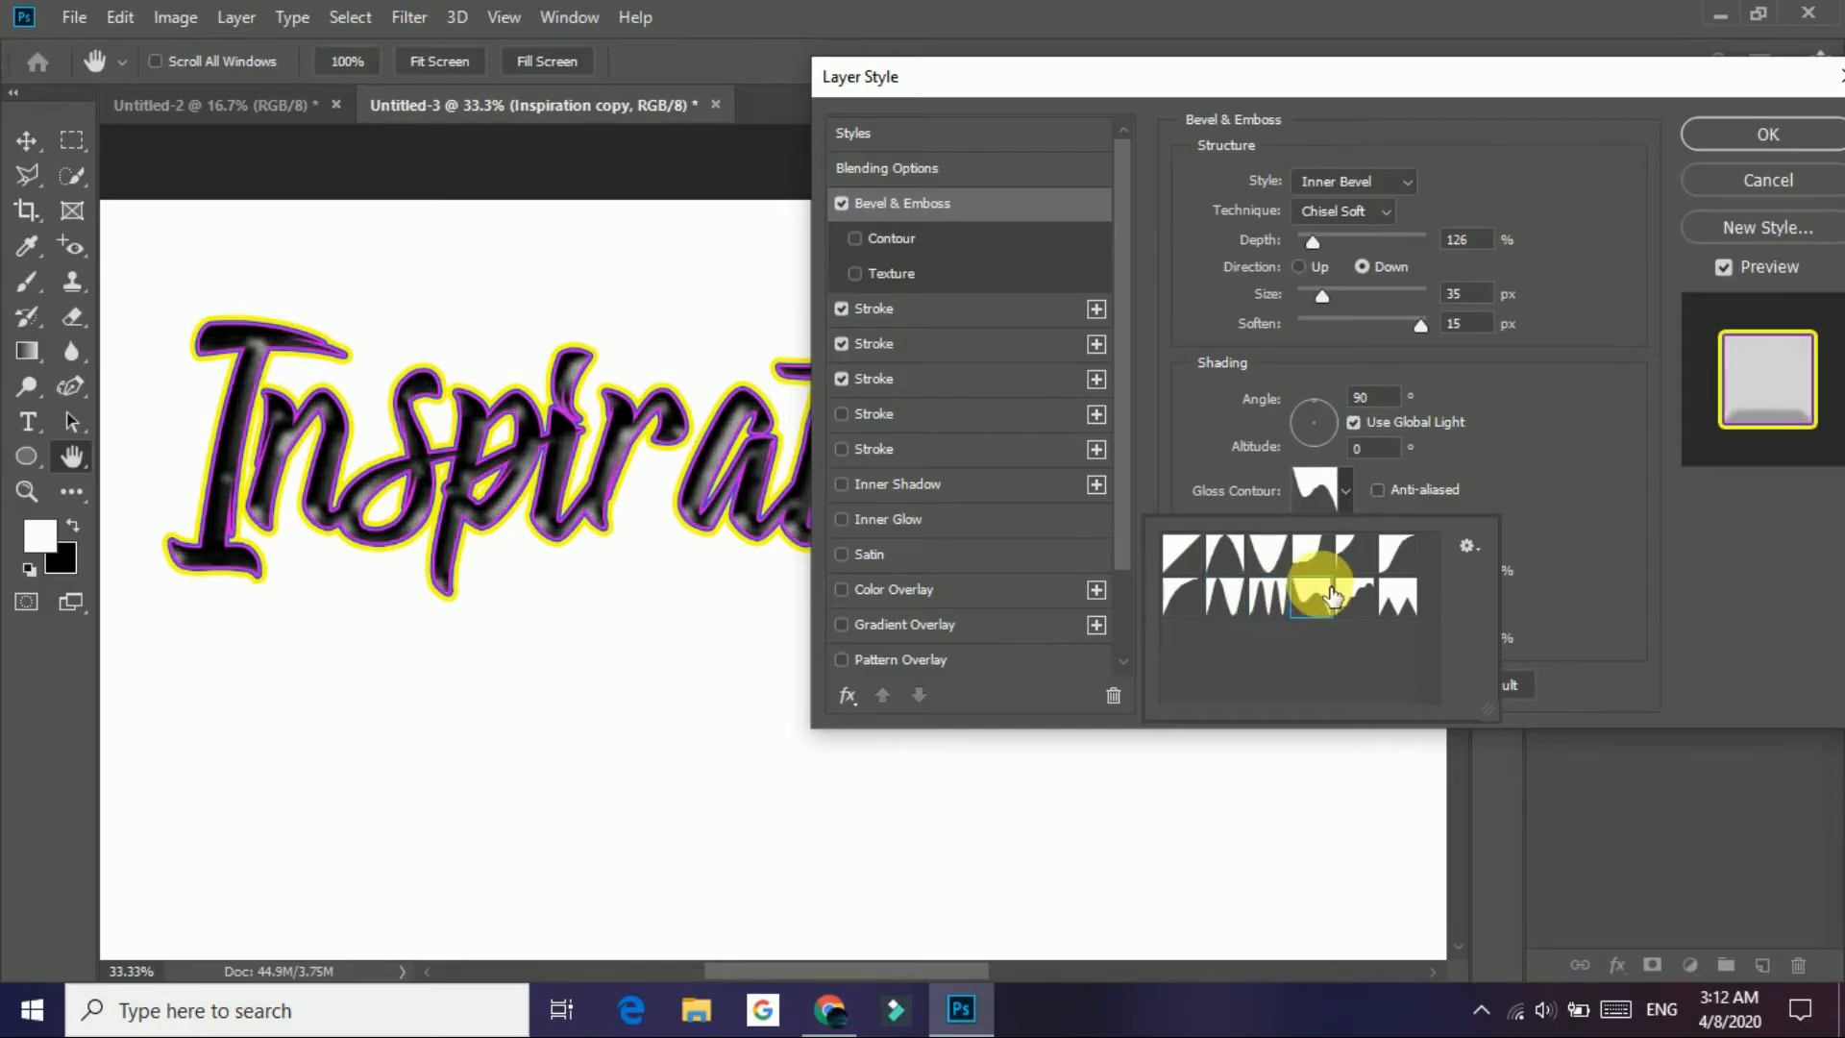
left_click(1326, 562)
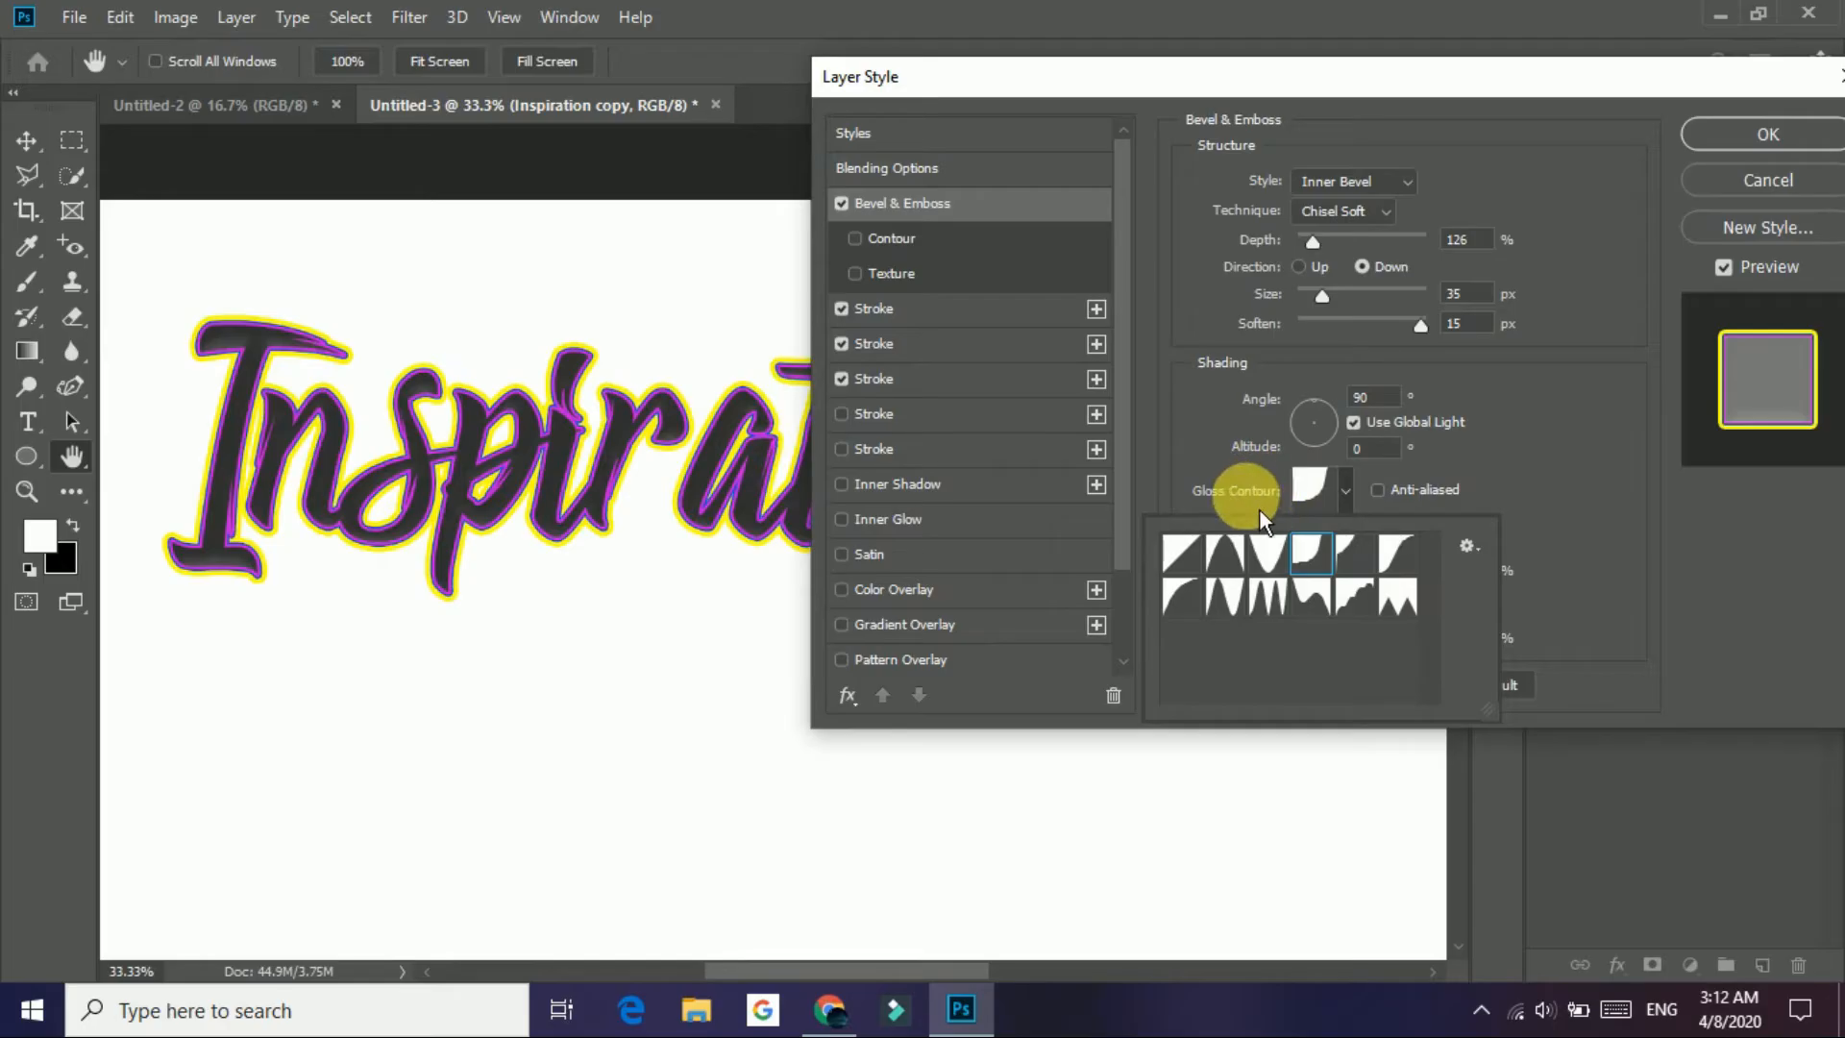
left_click(1212, 507)
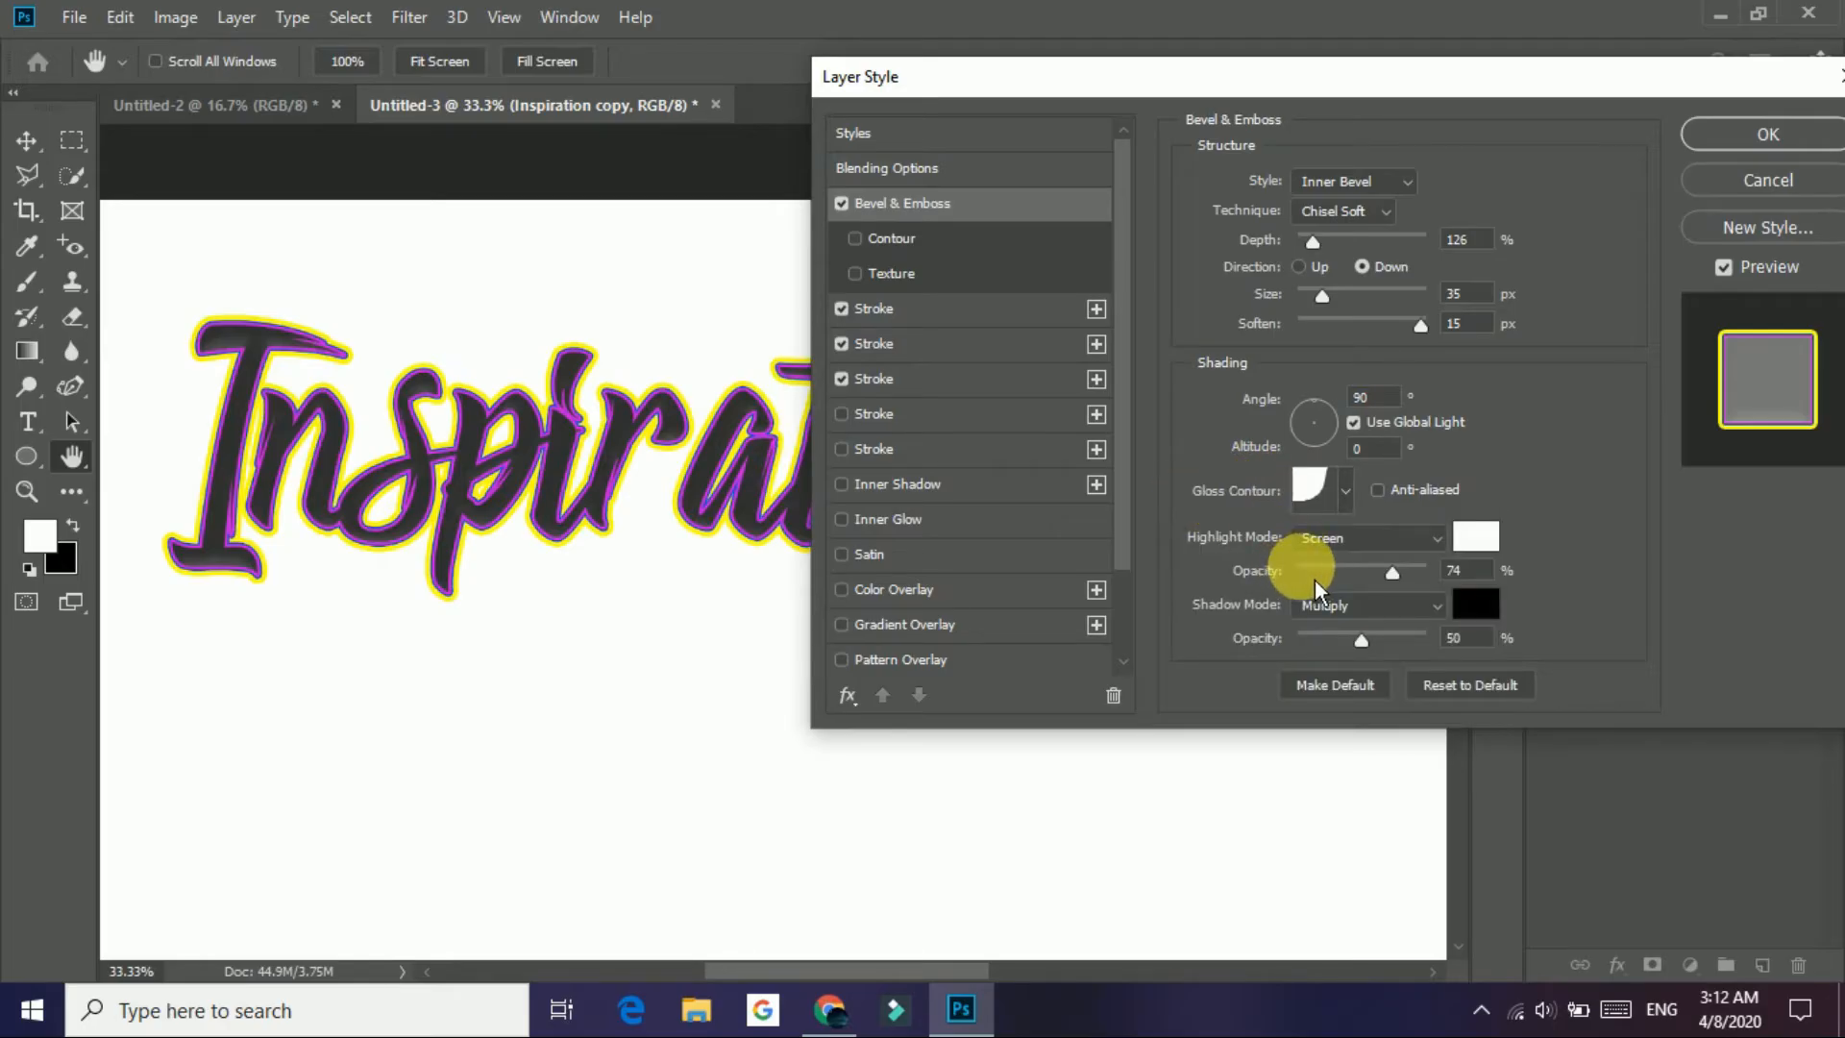
Step: Lower the opacity of the bevel's highlight to 28%
left_click(1347, 573)
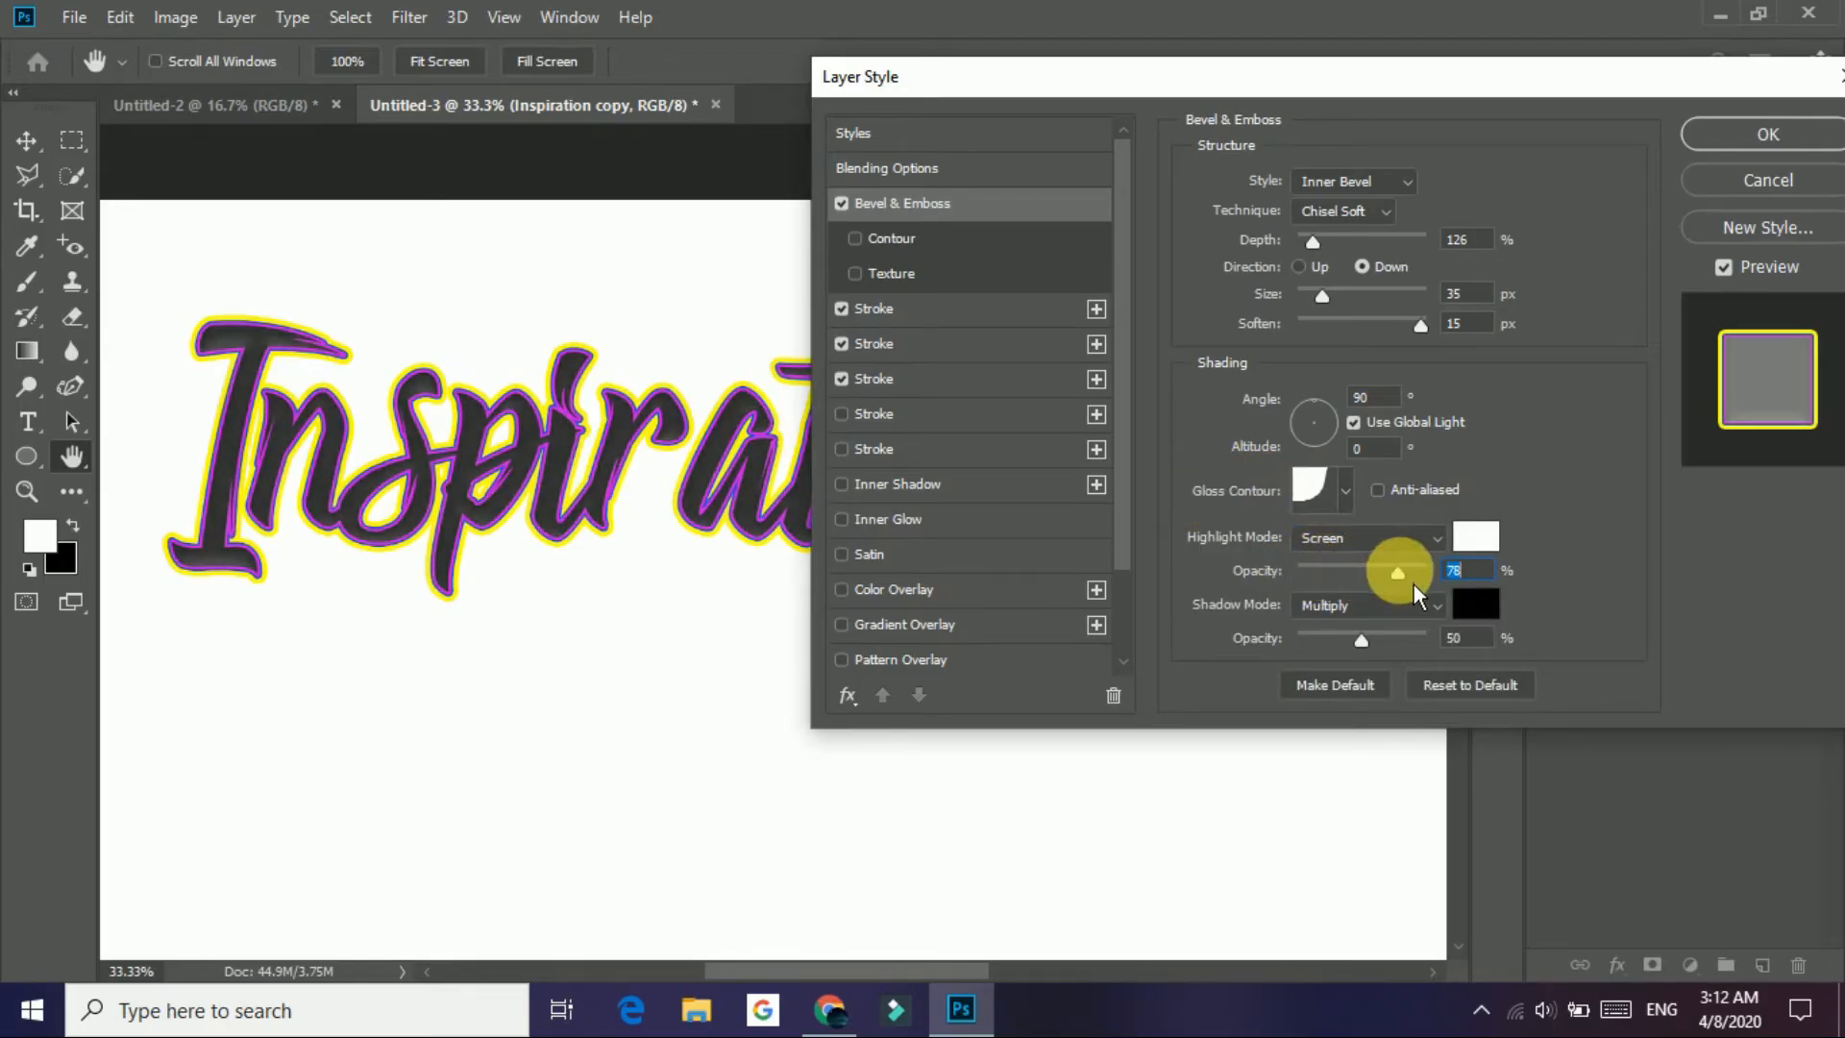
left_click(1366, 573)
left_click(1329, 574)
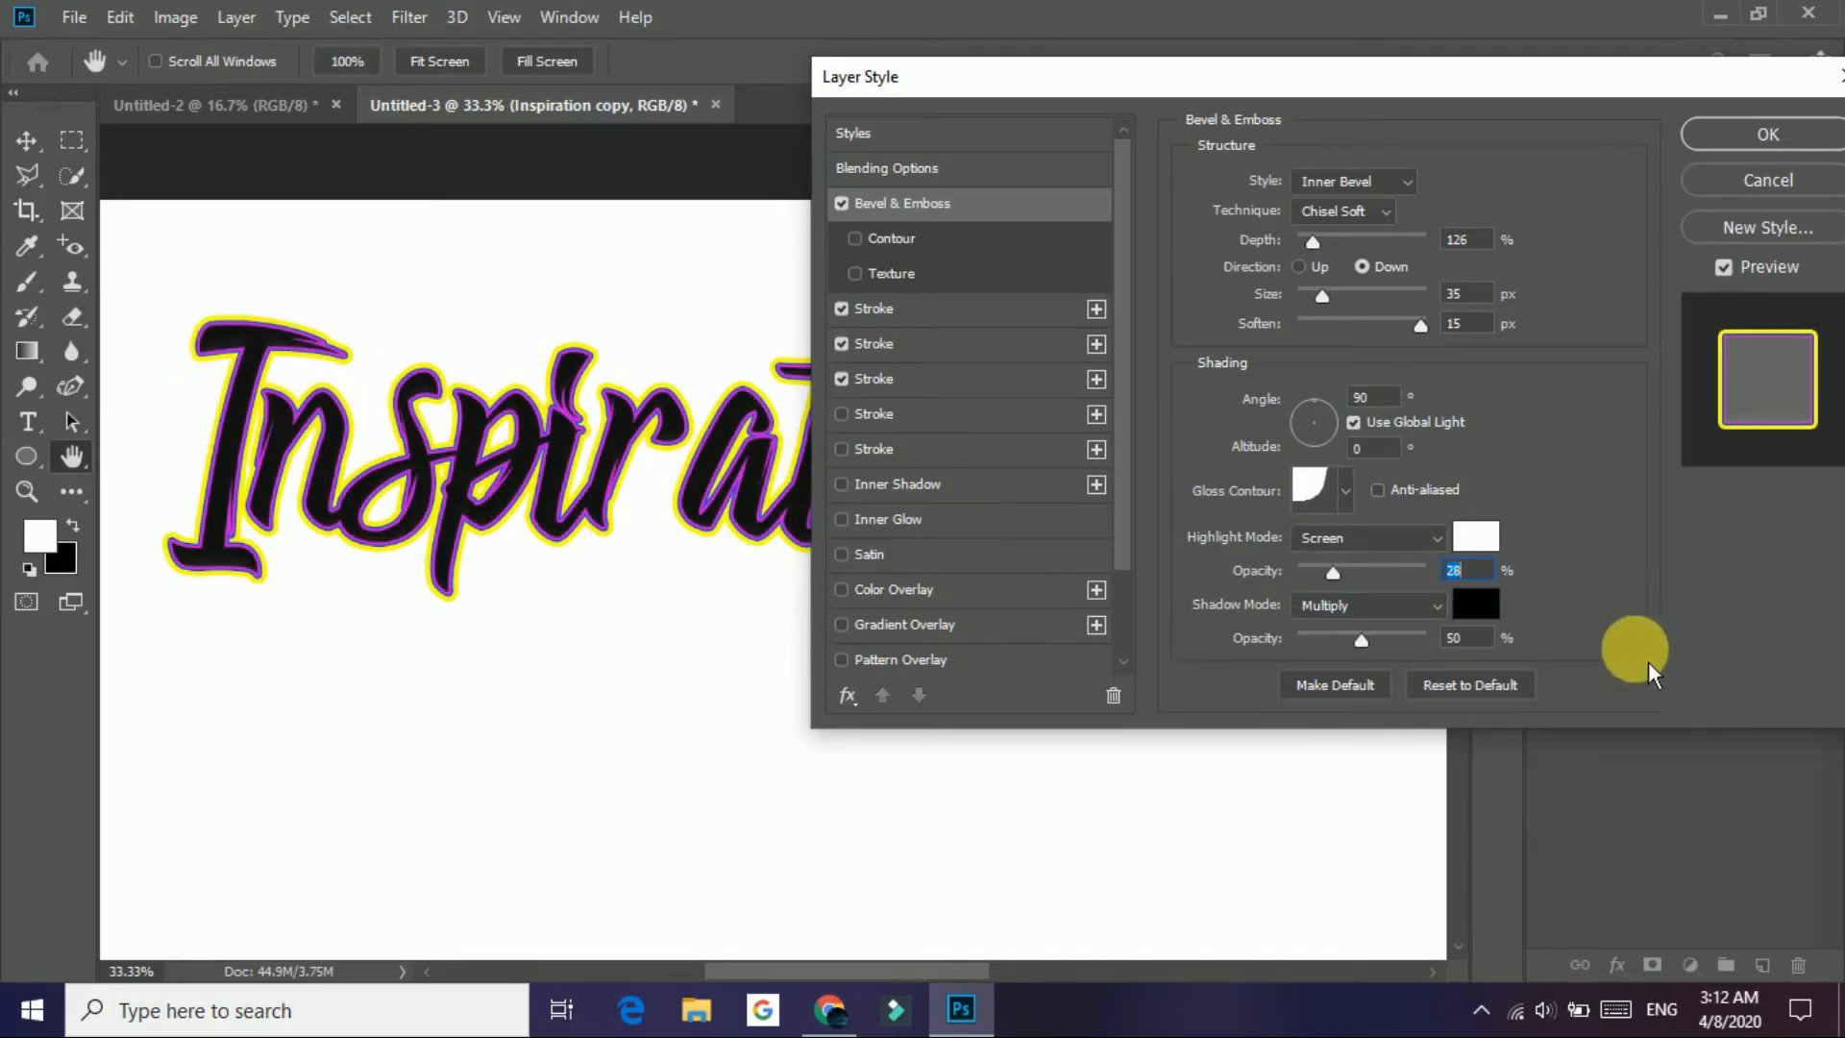
Step: Try other blend modes for the bevel's shadow and return it to Multiply
left_click(1342, 613)
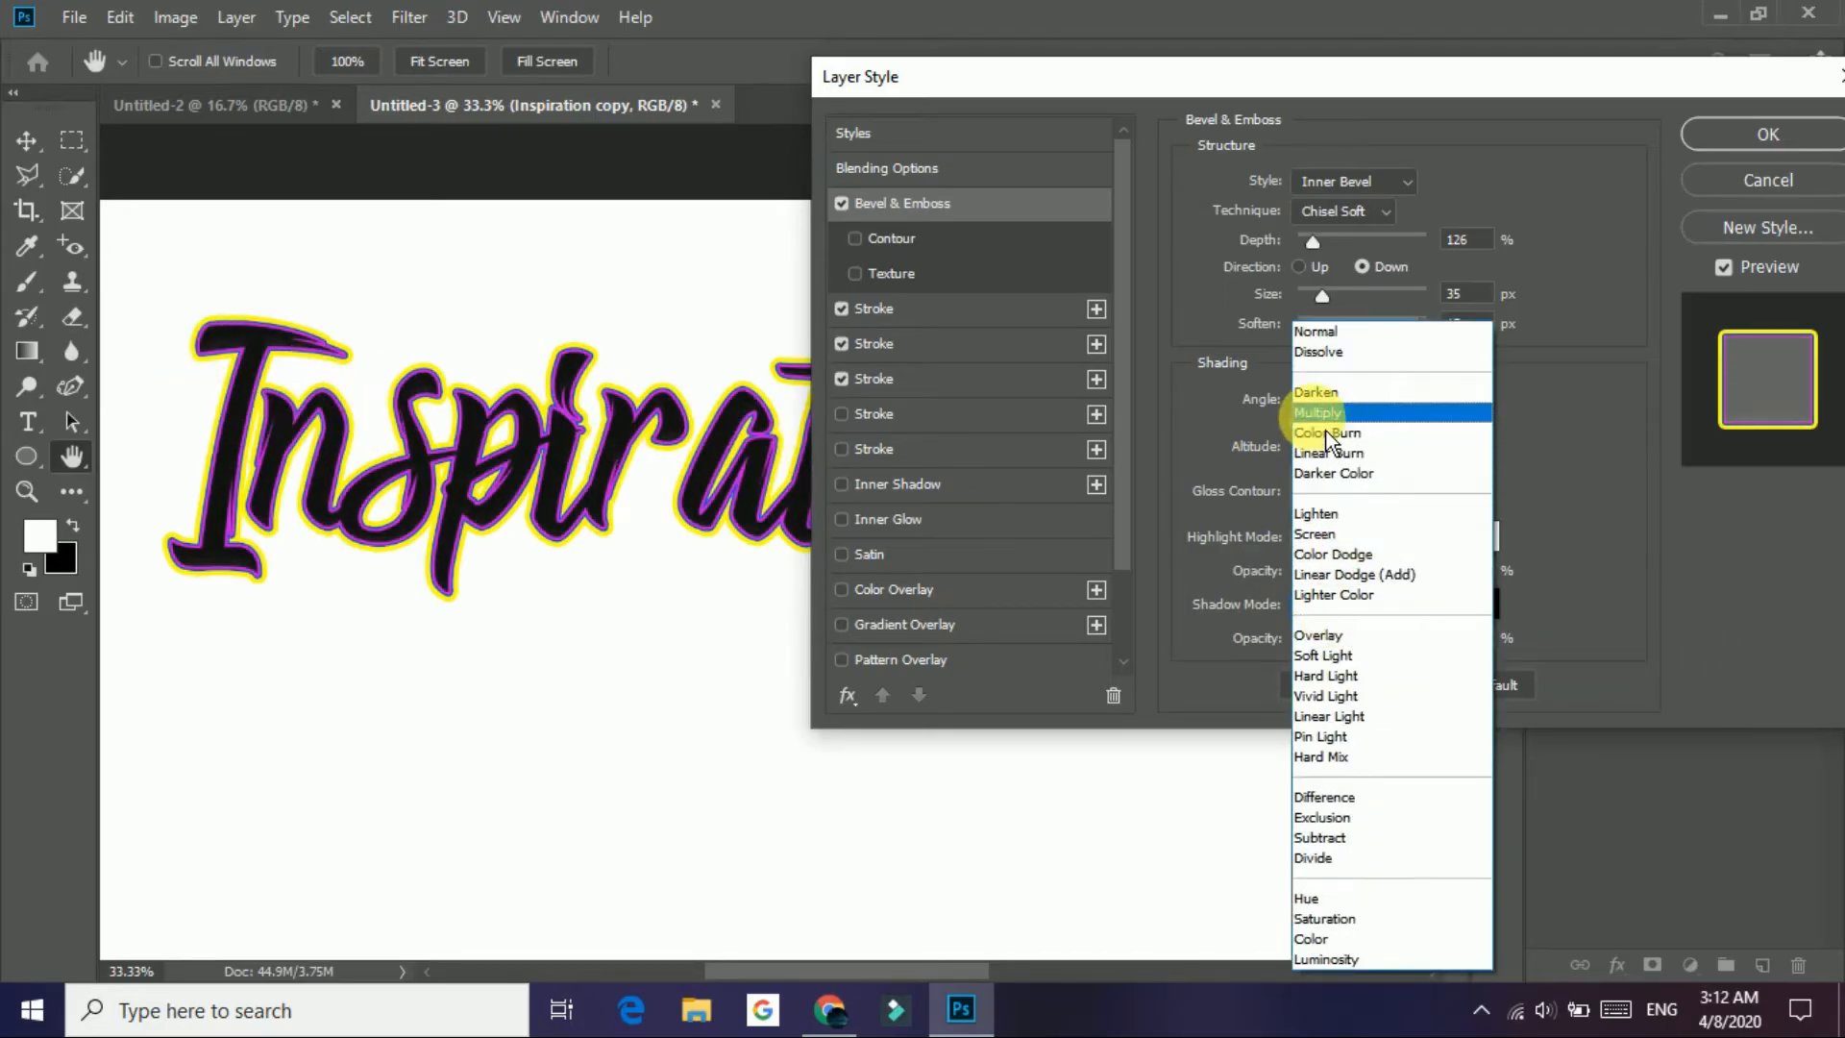
left_click(1314, 414)
left_click(1366, 605)
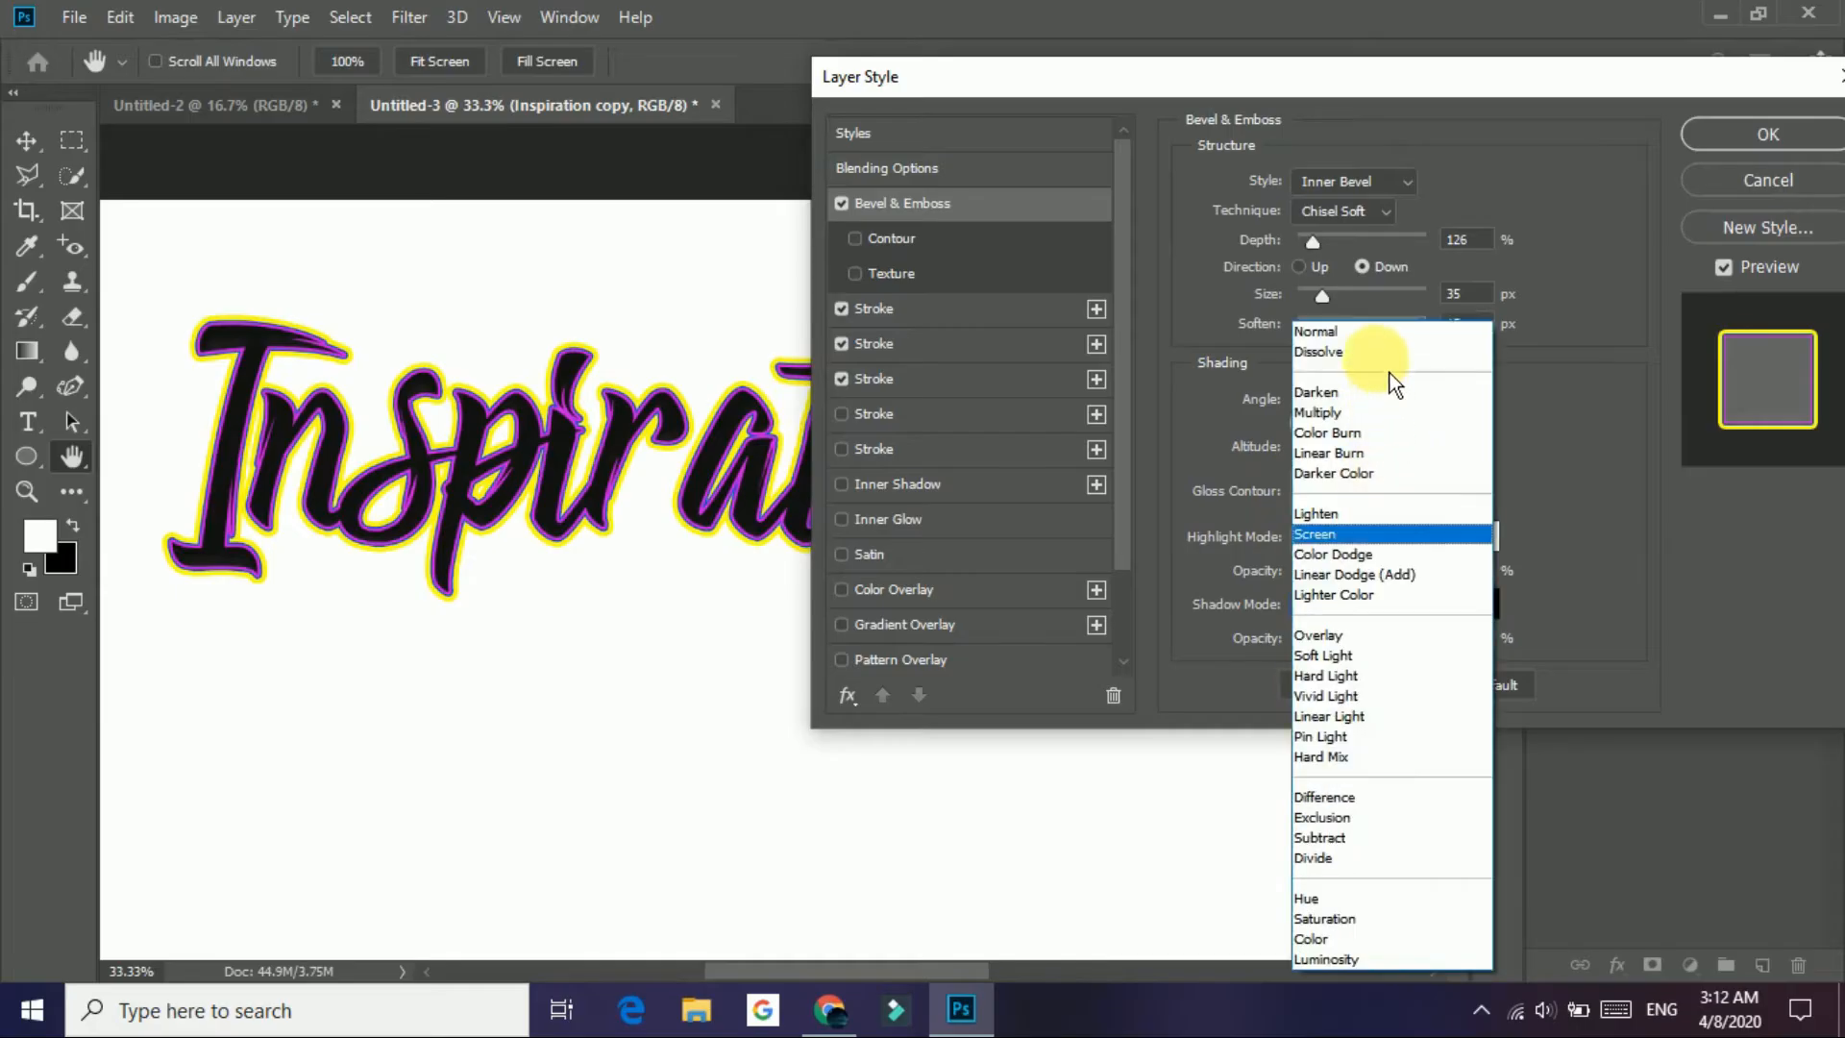
left_click(1380, 350)
left_click(1421, 621)
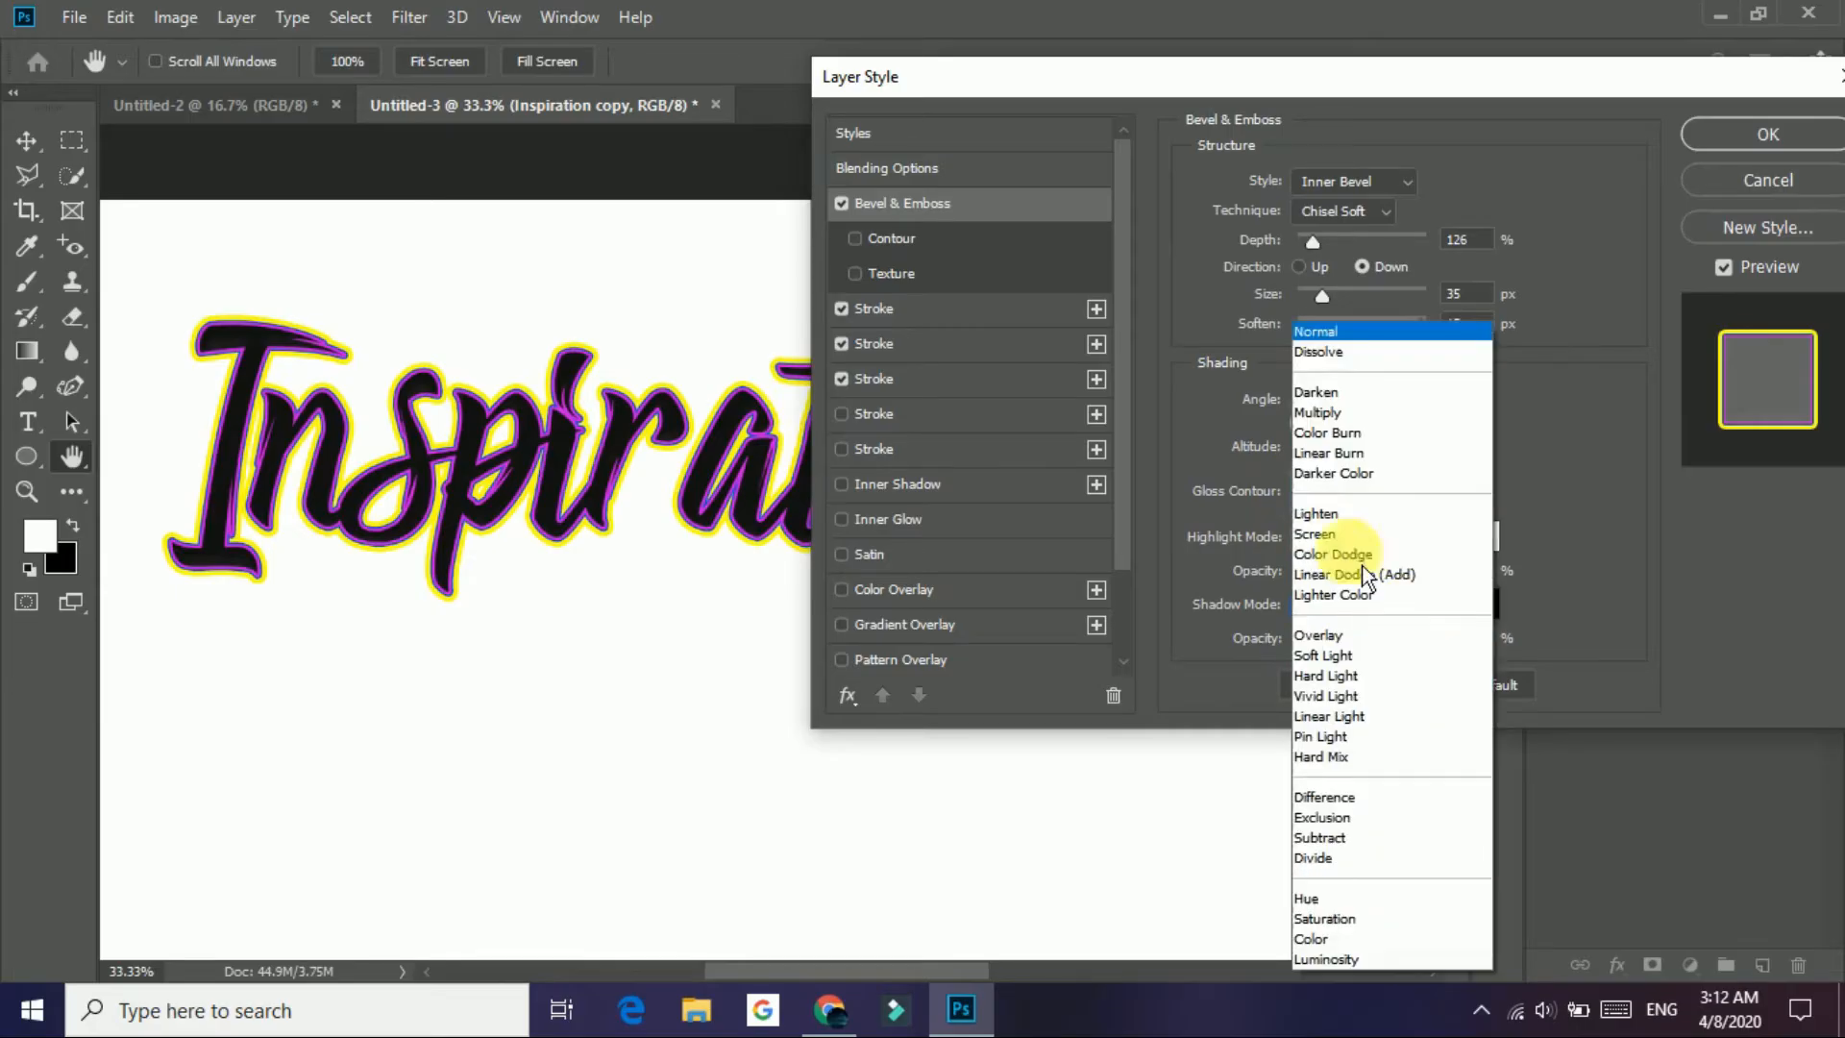
left_click(1364, 415)
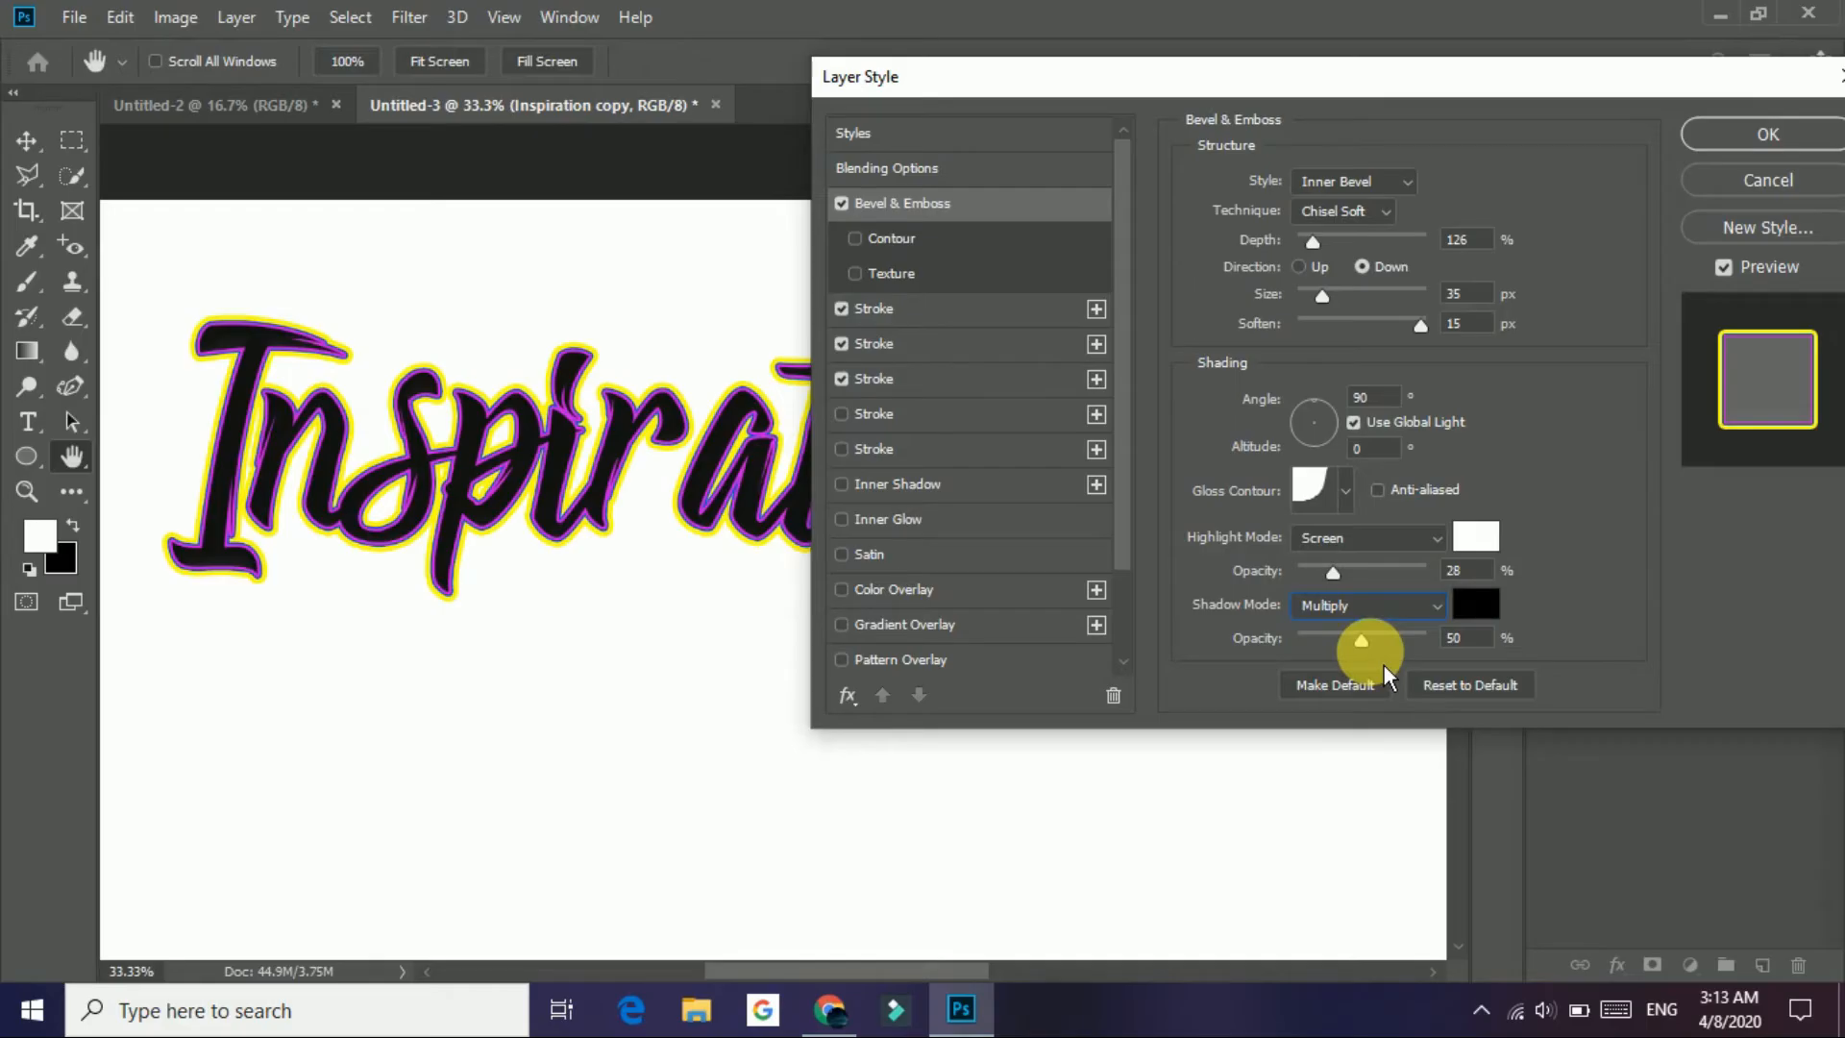
left_click(1360, 605)
left_click(1358, 422)
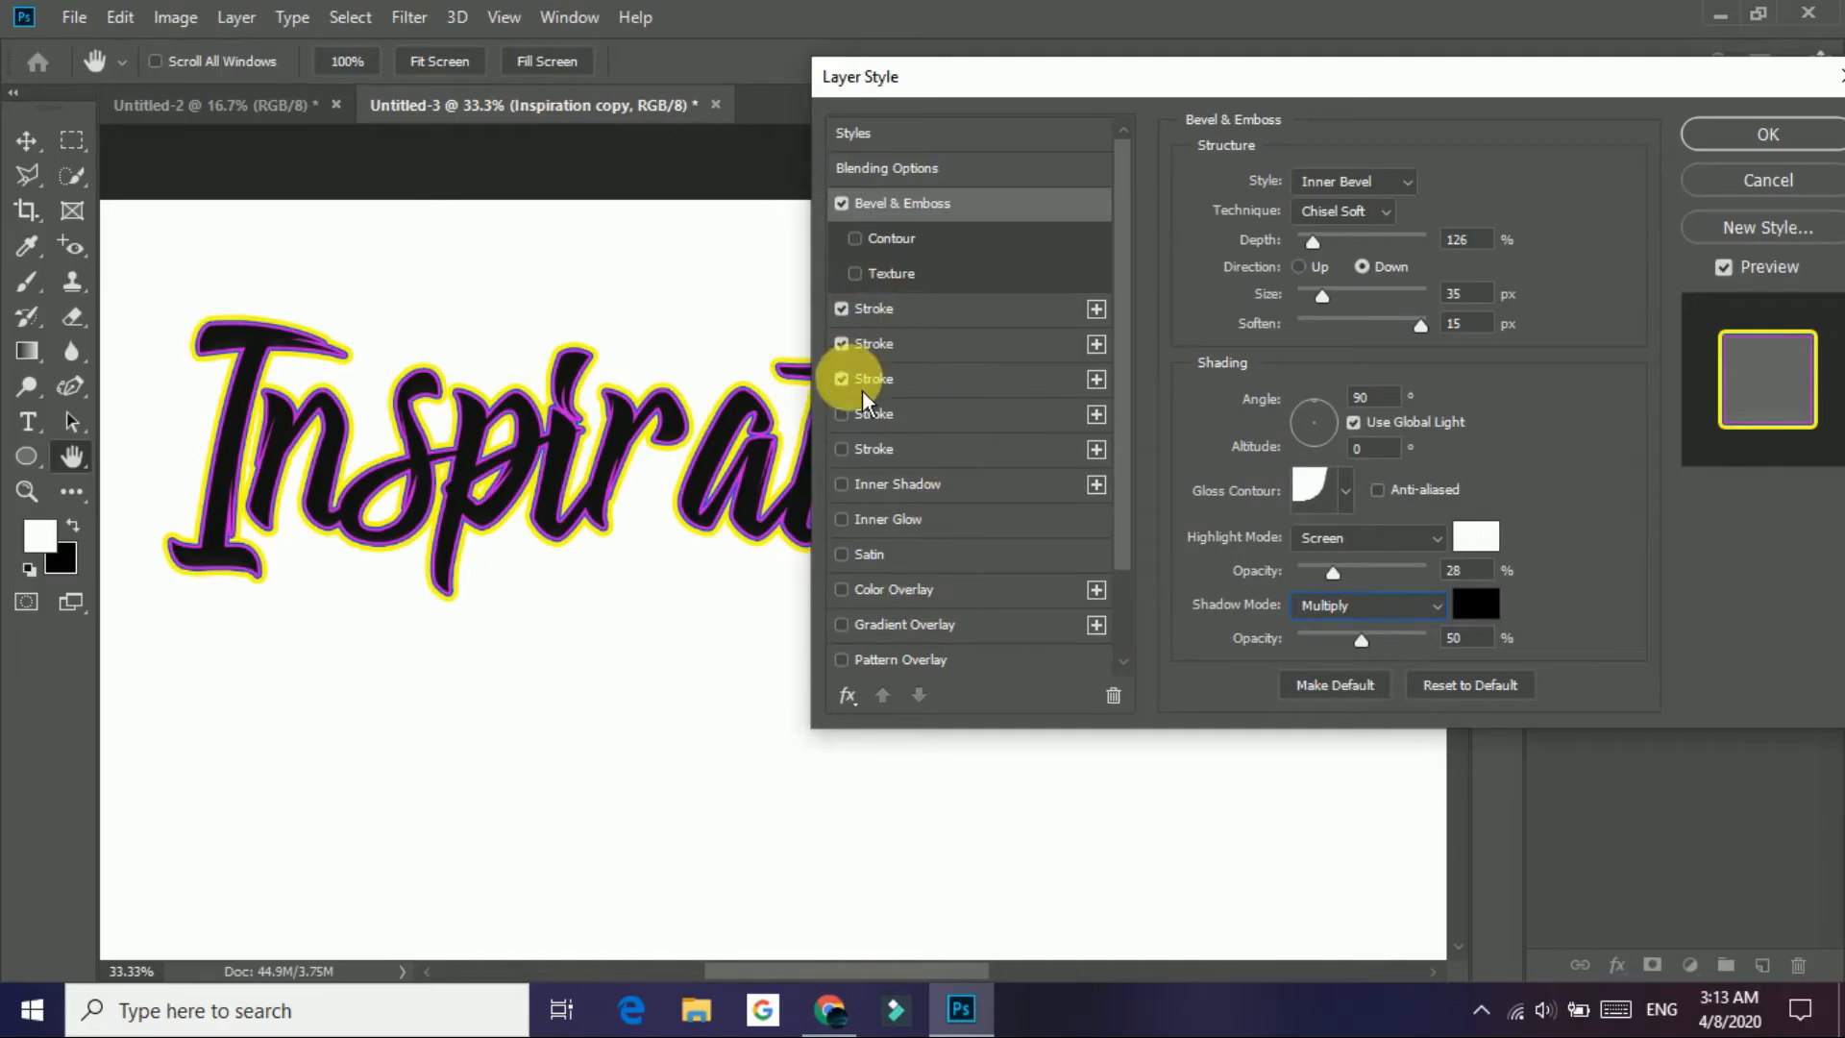
Step: Add an inner shadow to the text copy, keeping Multiply blending and a 90° angle
scroll(932, 476, "down", 1)
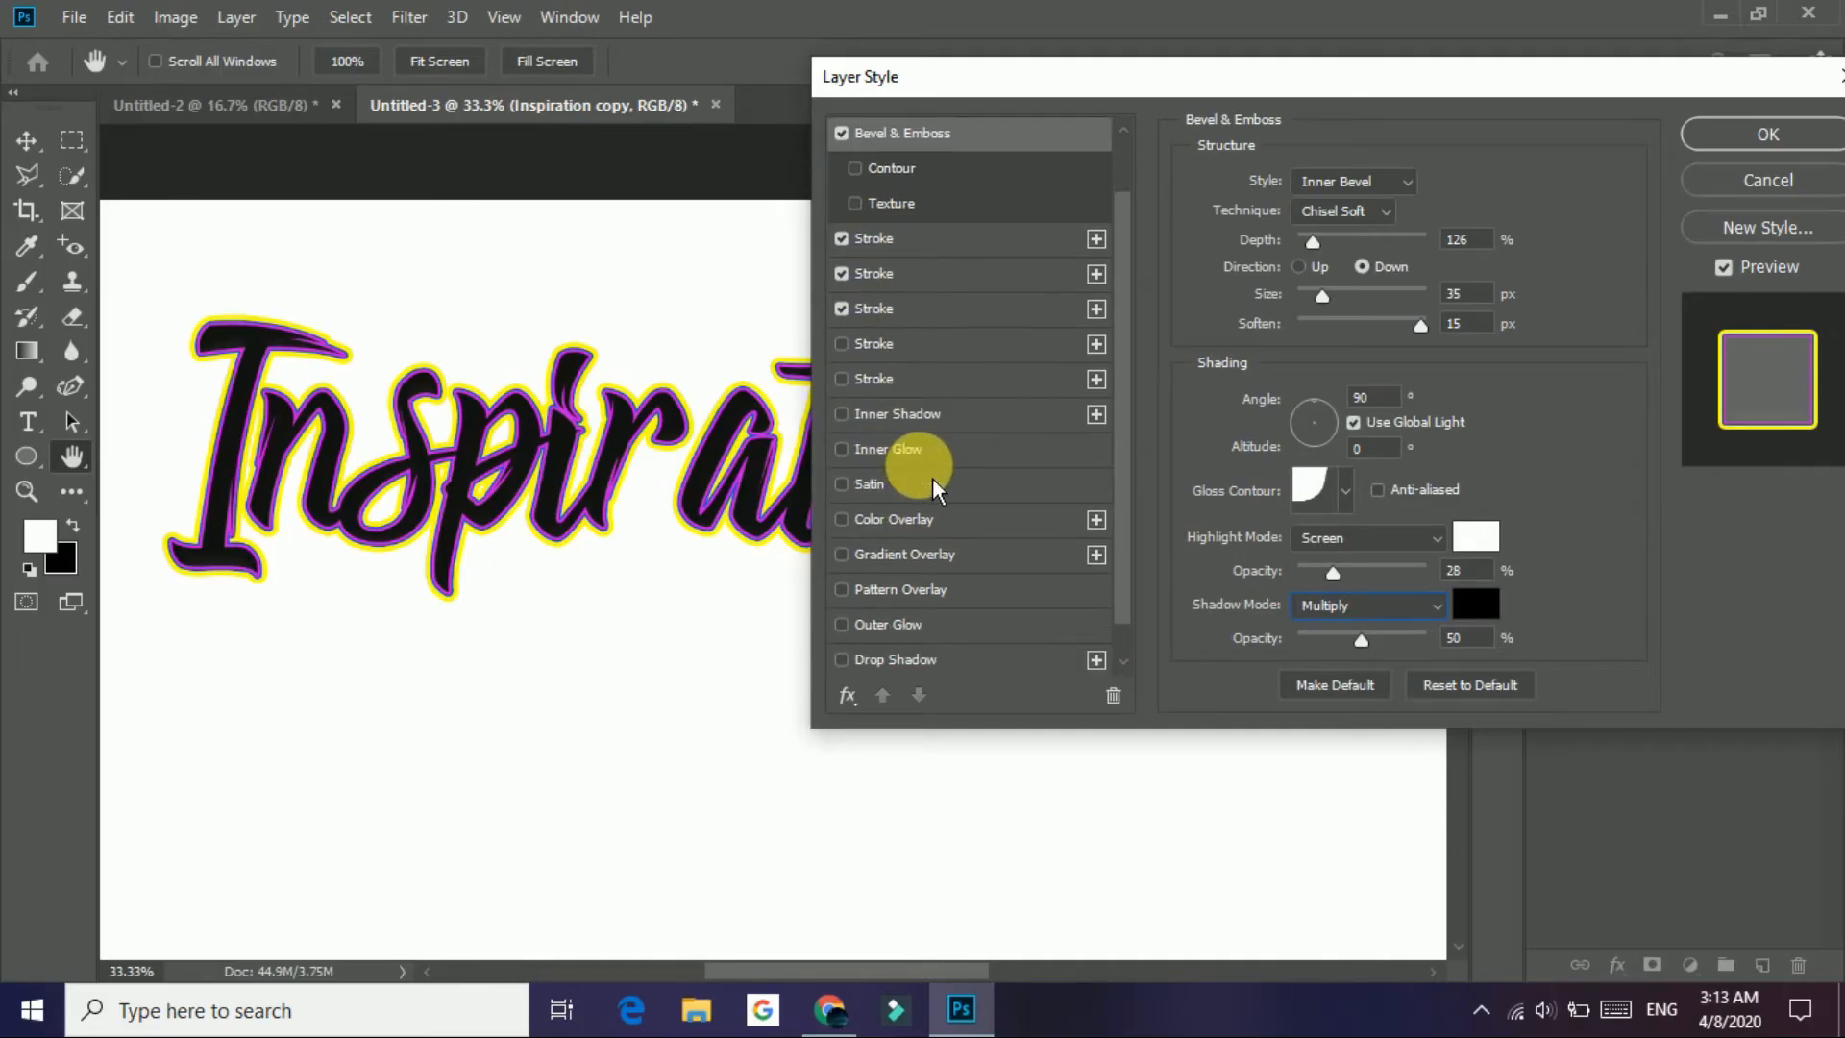
left_click(924, 428)
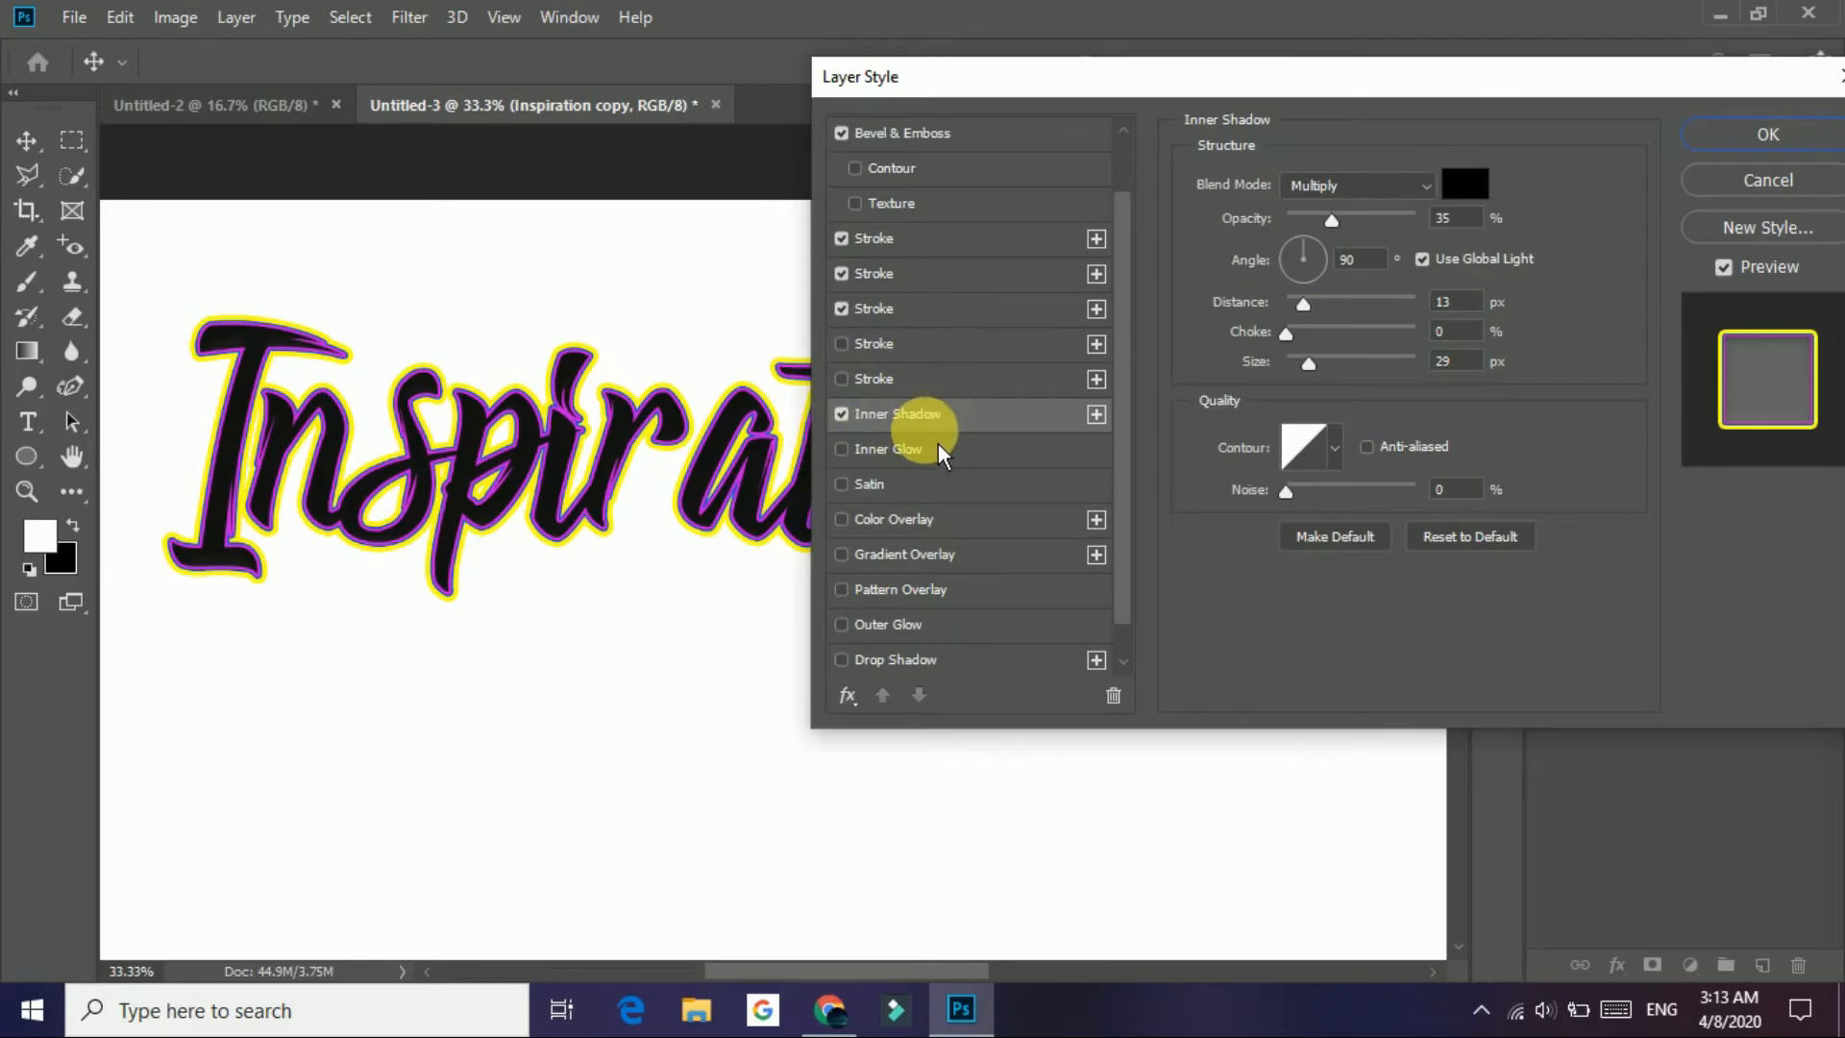
left_click(1326, 207)
left_click(1205, 189)
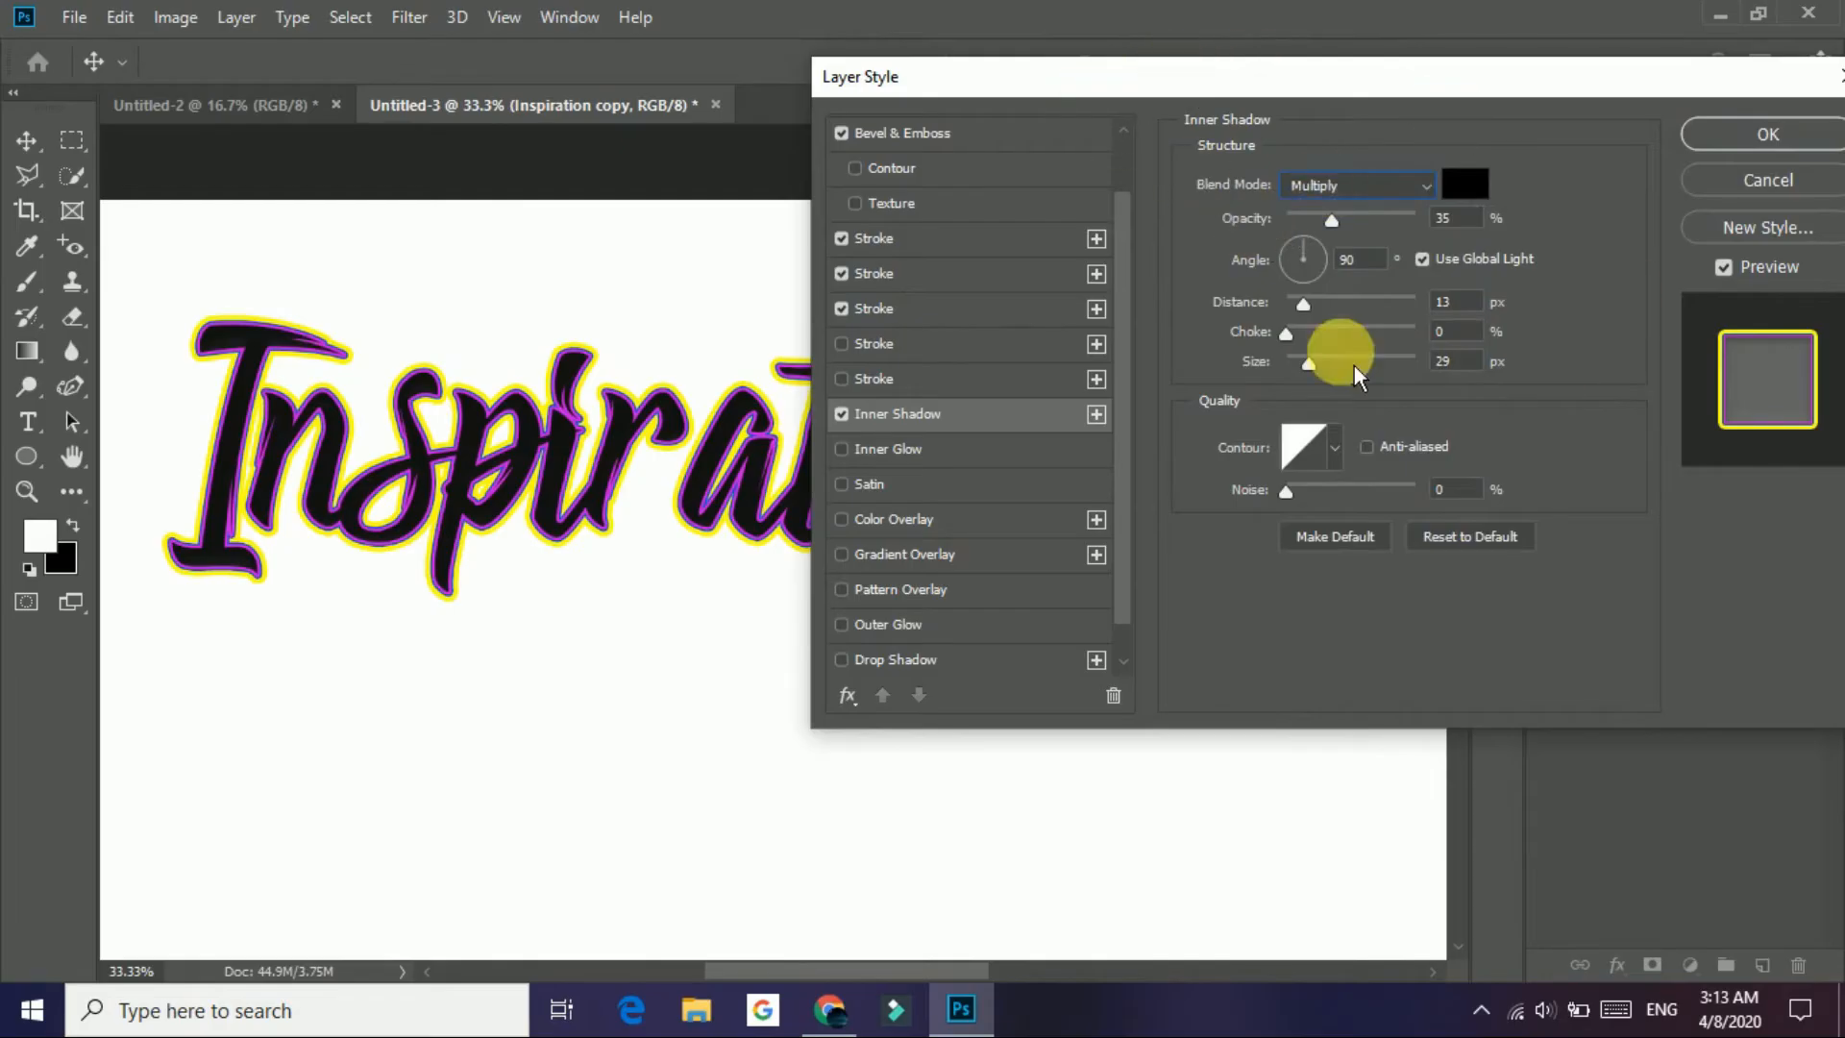
left_click_drag(1057, 83, 413, 351)
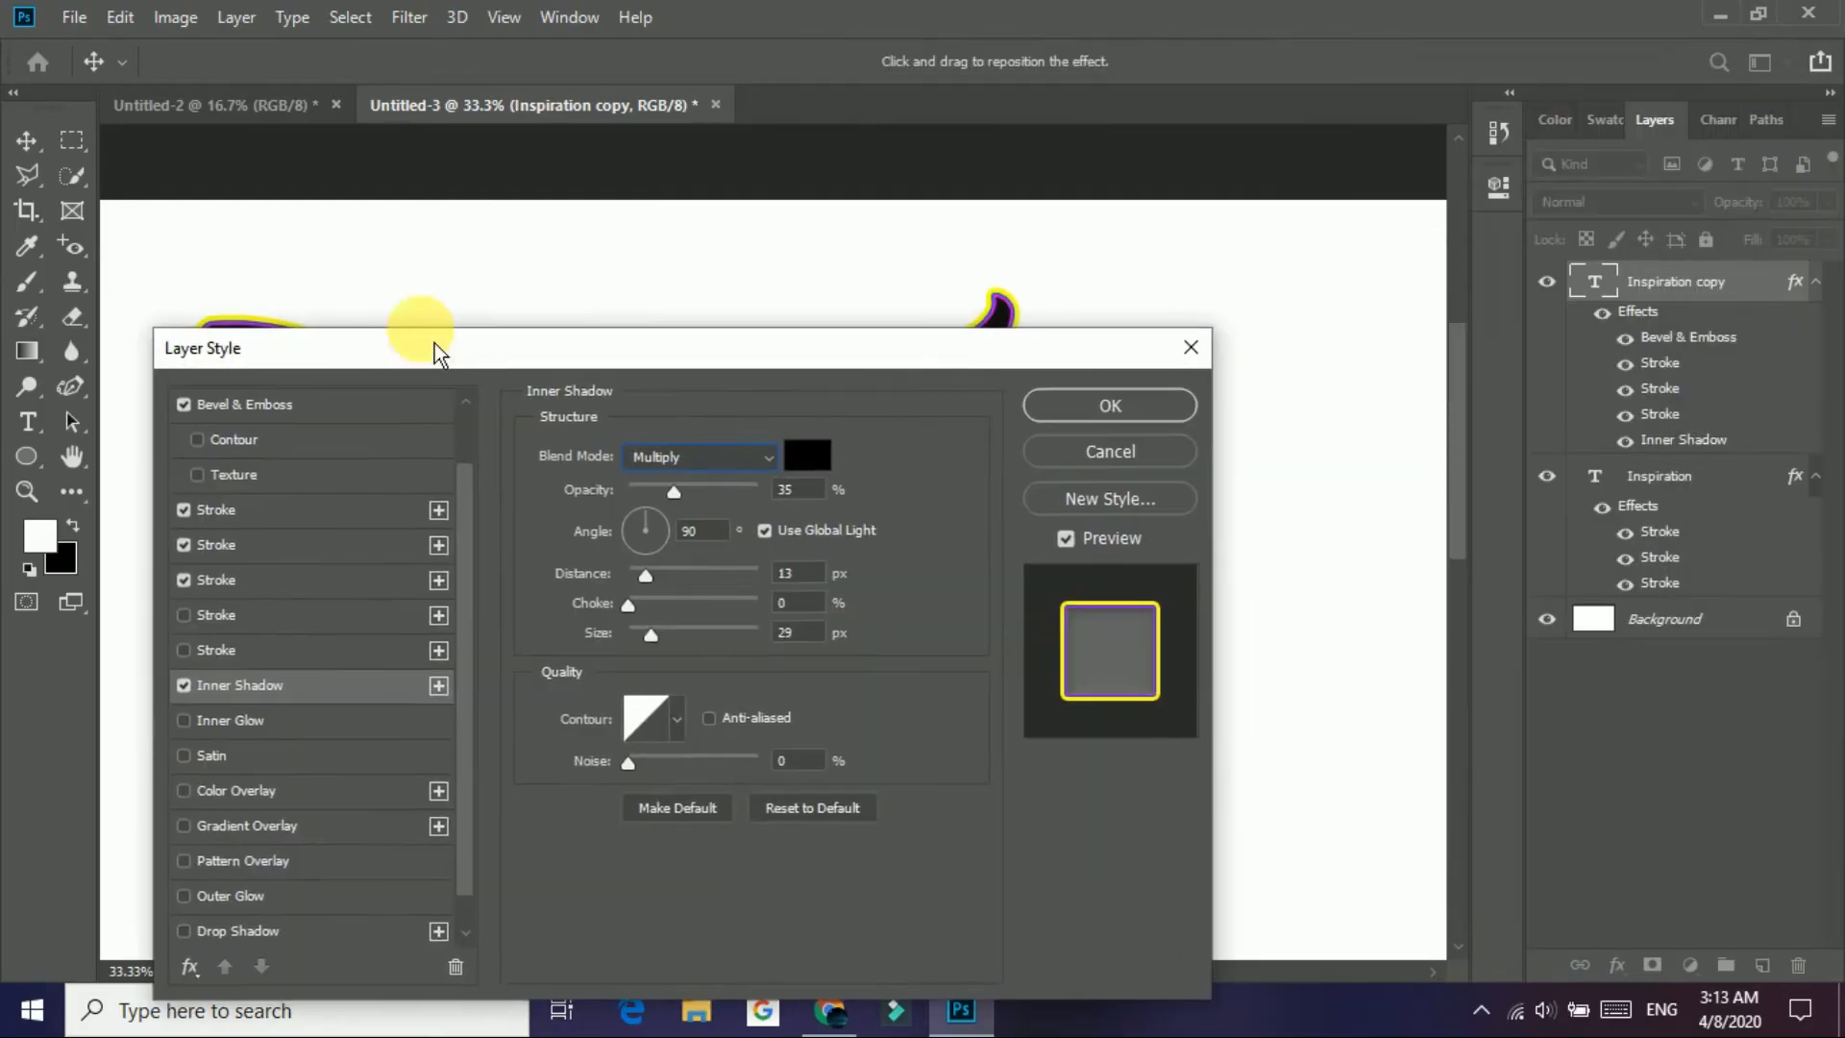
left_click_drag(1007, 351, 1840, 113)
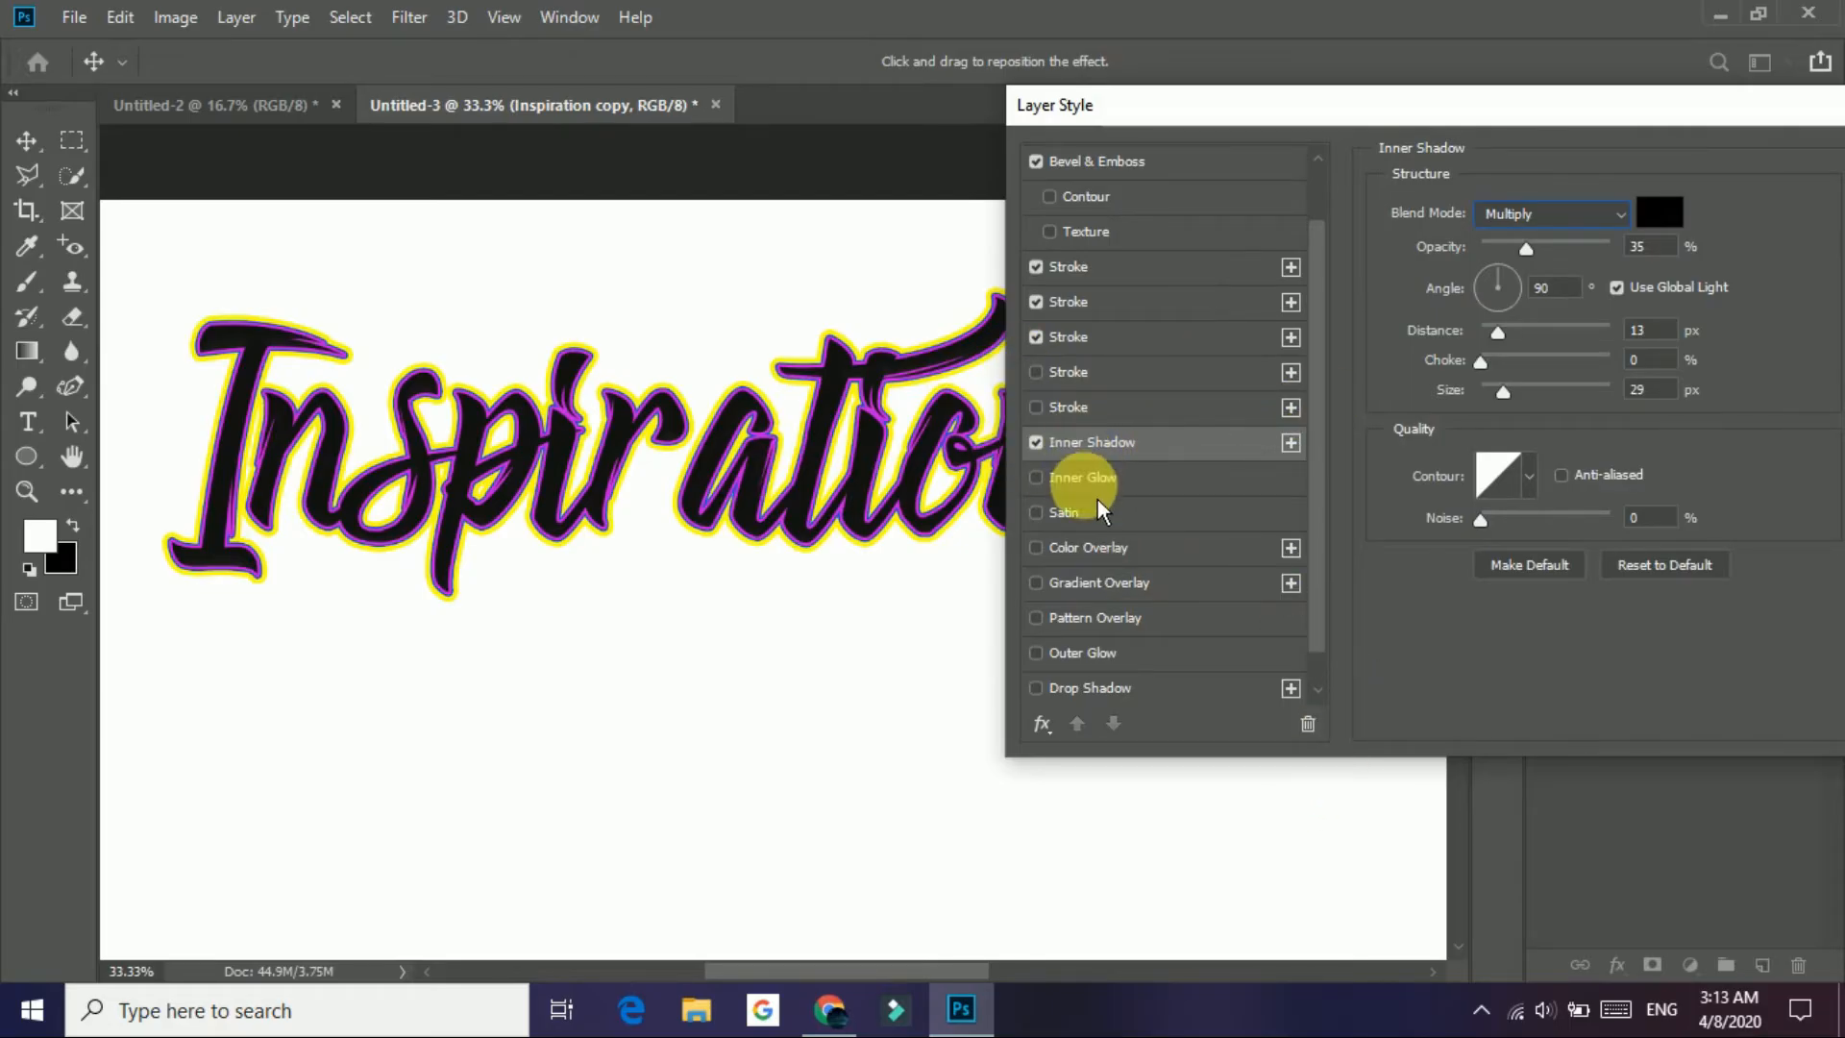
scroll(1078, 581, "down", 1)
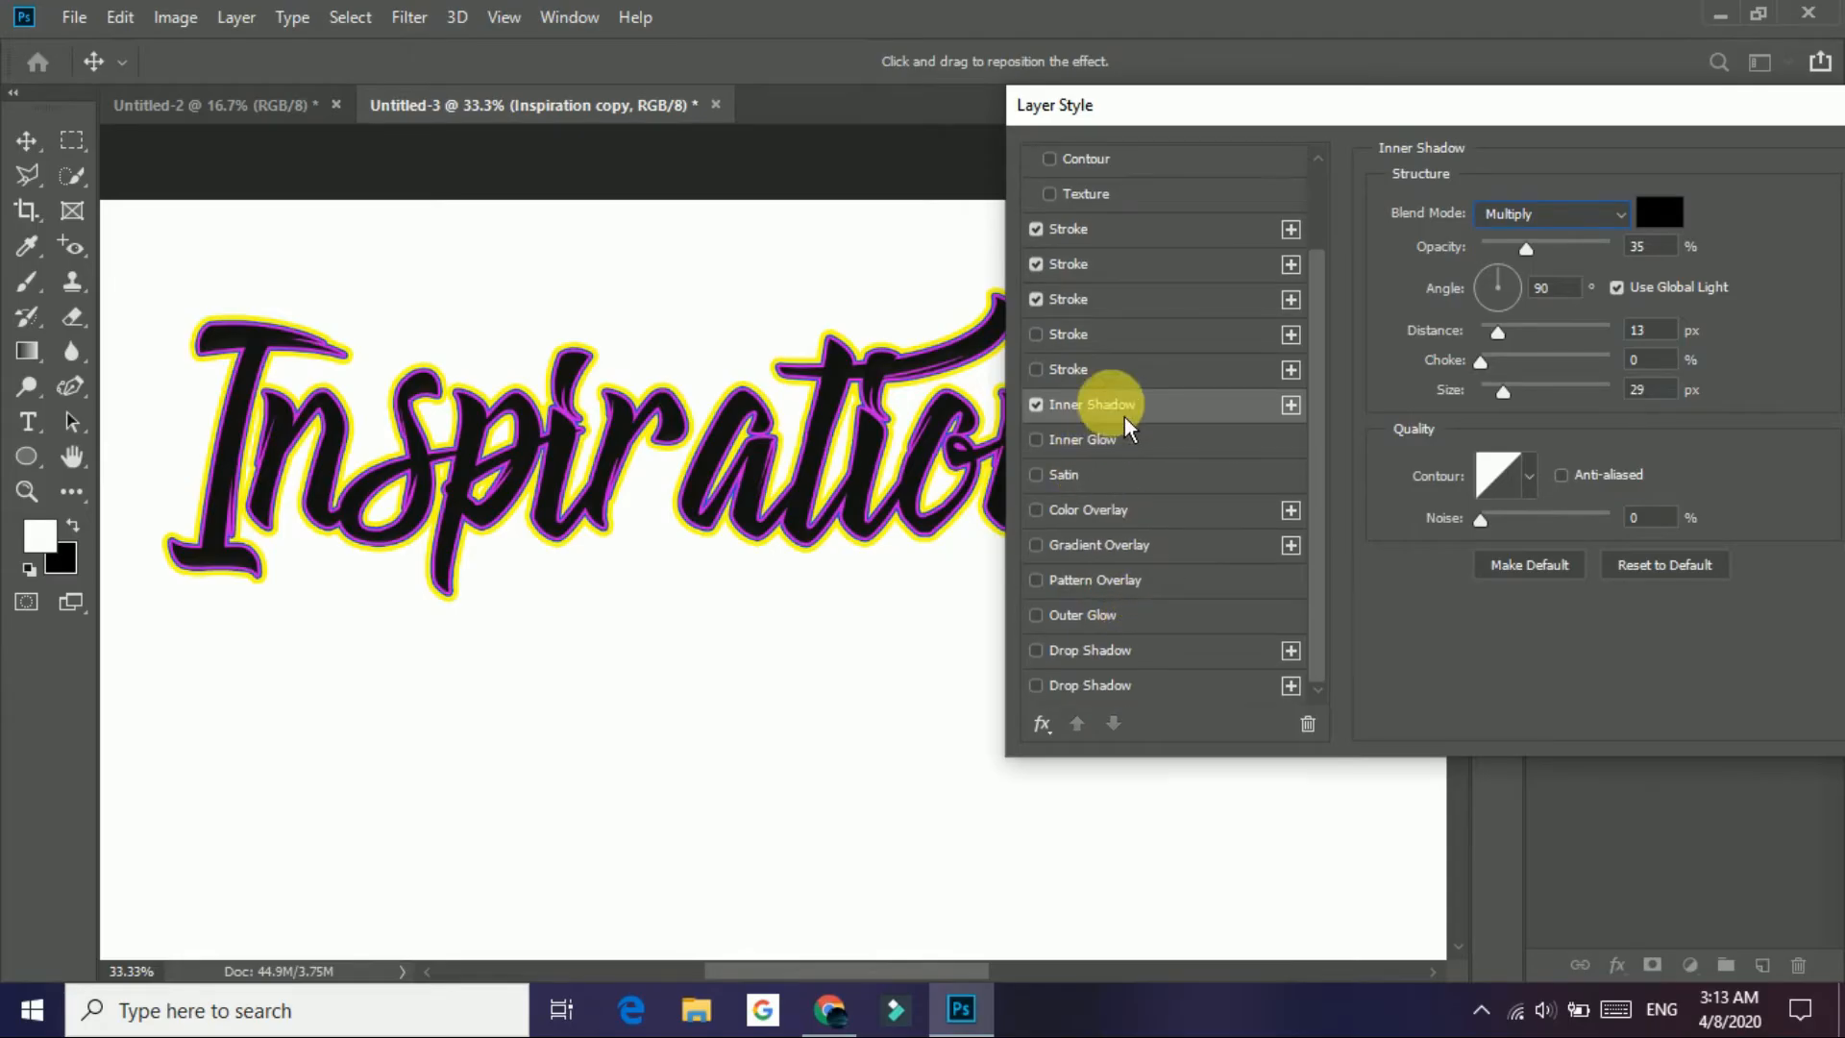
left_click(1515, 285)
mouse_move(1528, 301)
left_mouse_down()
mouse_move(1501, 298)
mouse_move(1516, 281)
left_mouse_up()
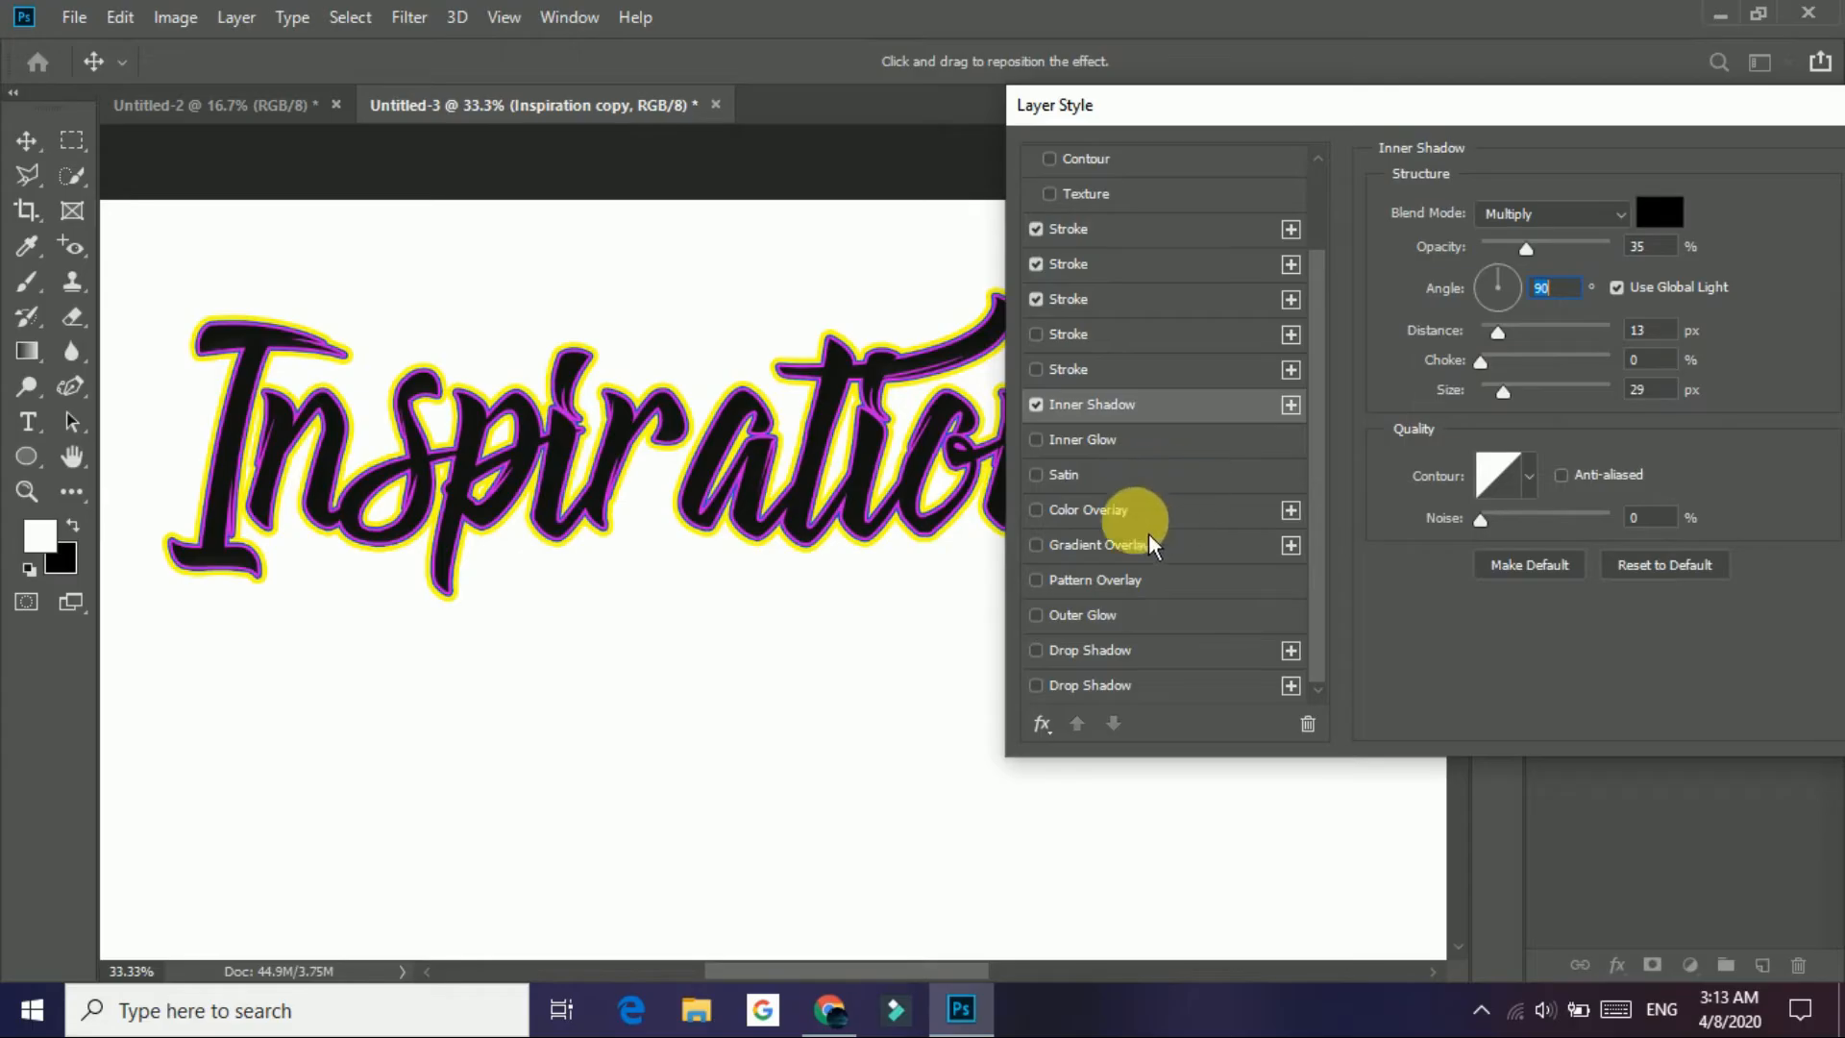
Step: Add a color overlay to the text copy and change its color to near-black #161313 after testing several dark shades
left_click(1080, 525)
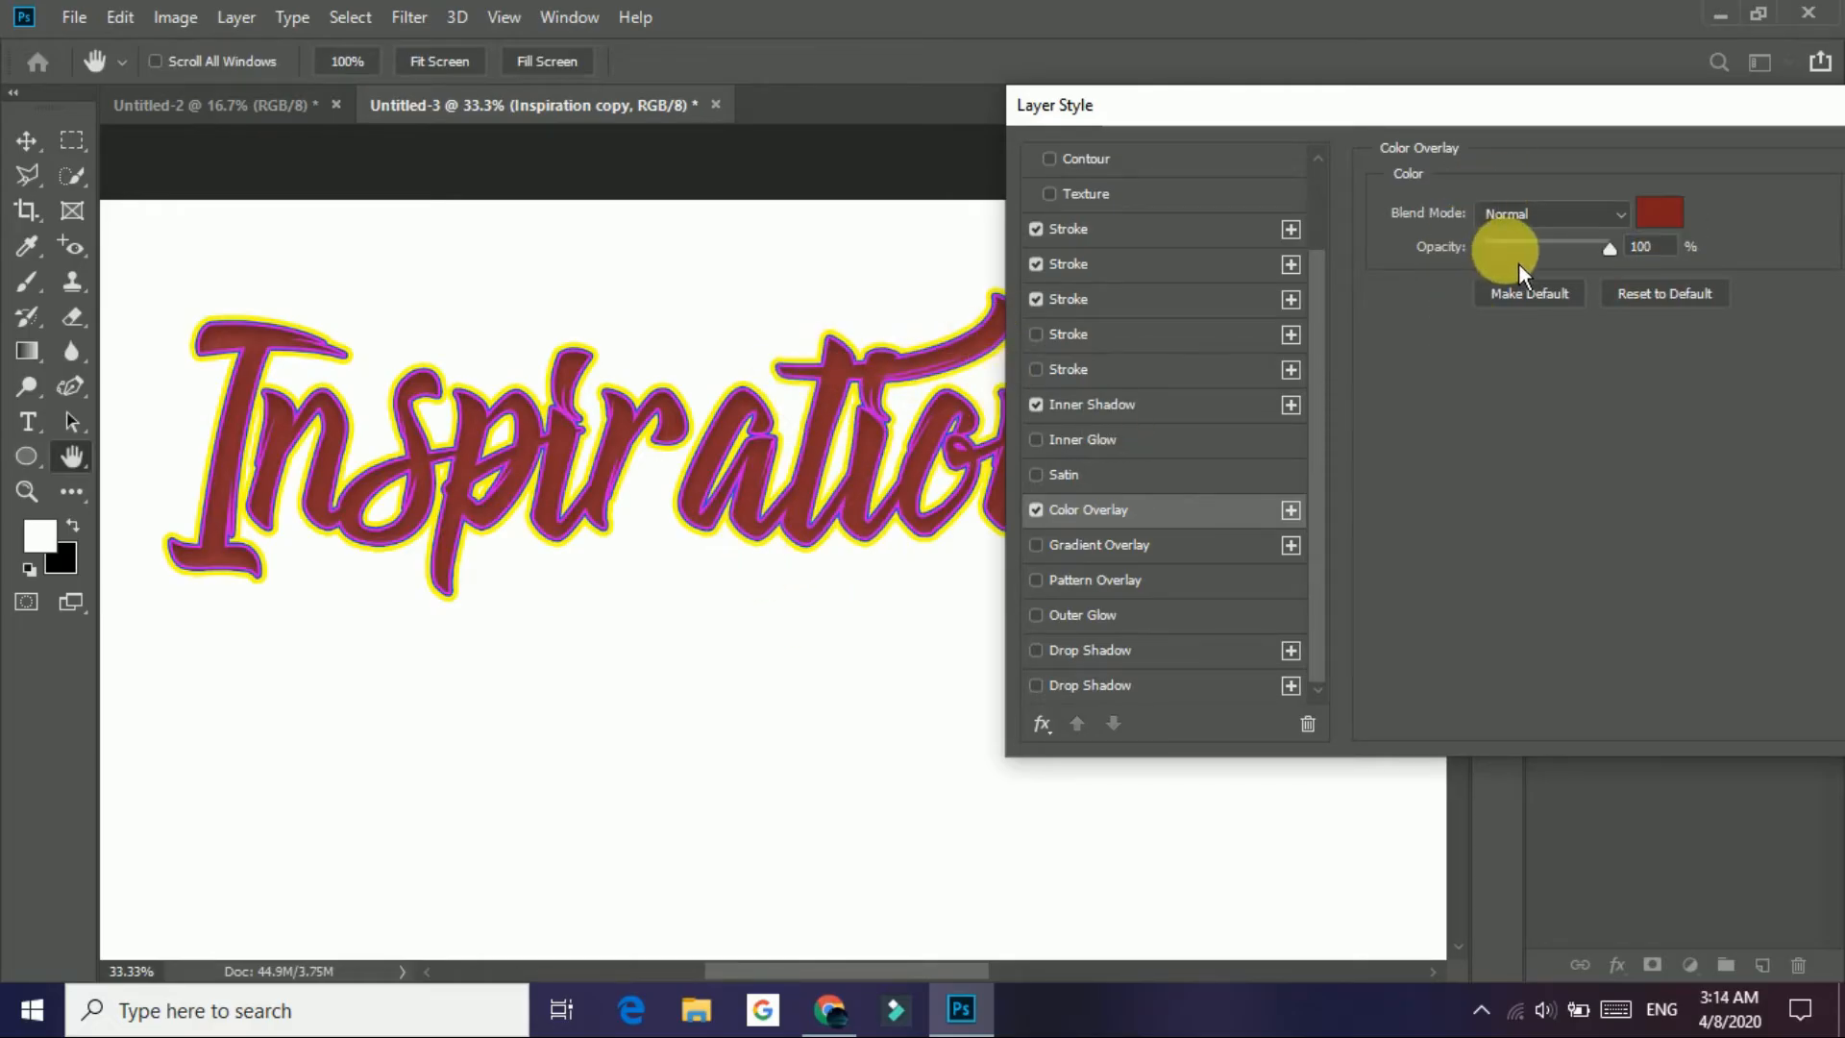
left_click(1660, 213)
left_click(1245, 447)
left_click(1309, 362)
left_click(1131, 498)
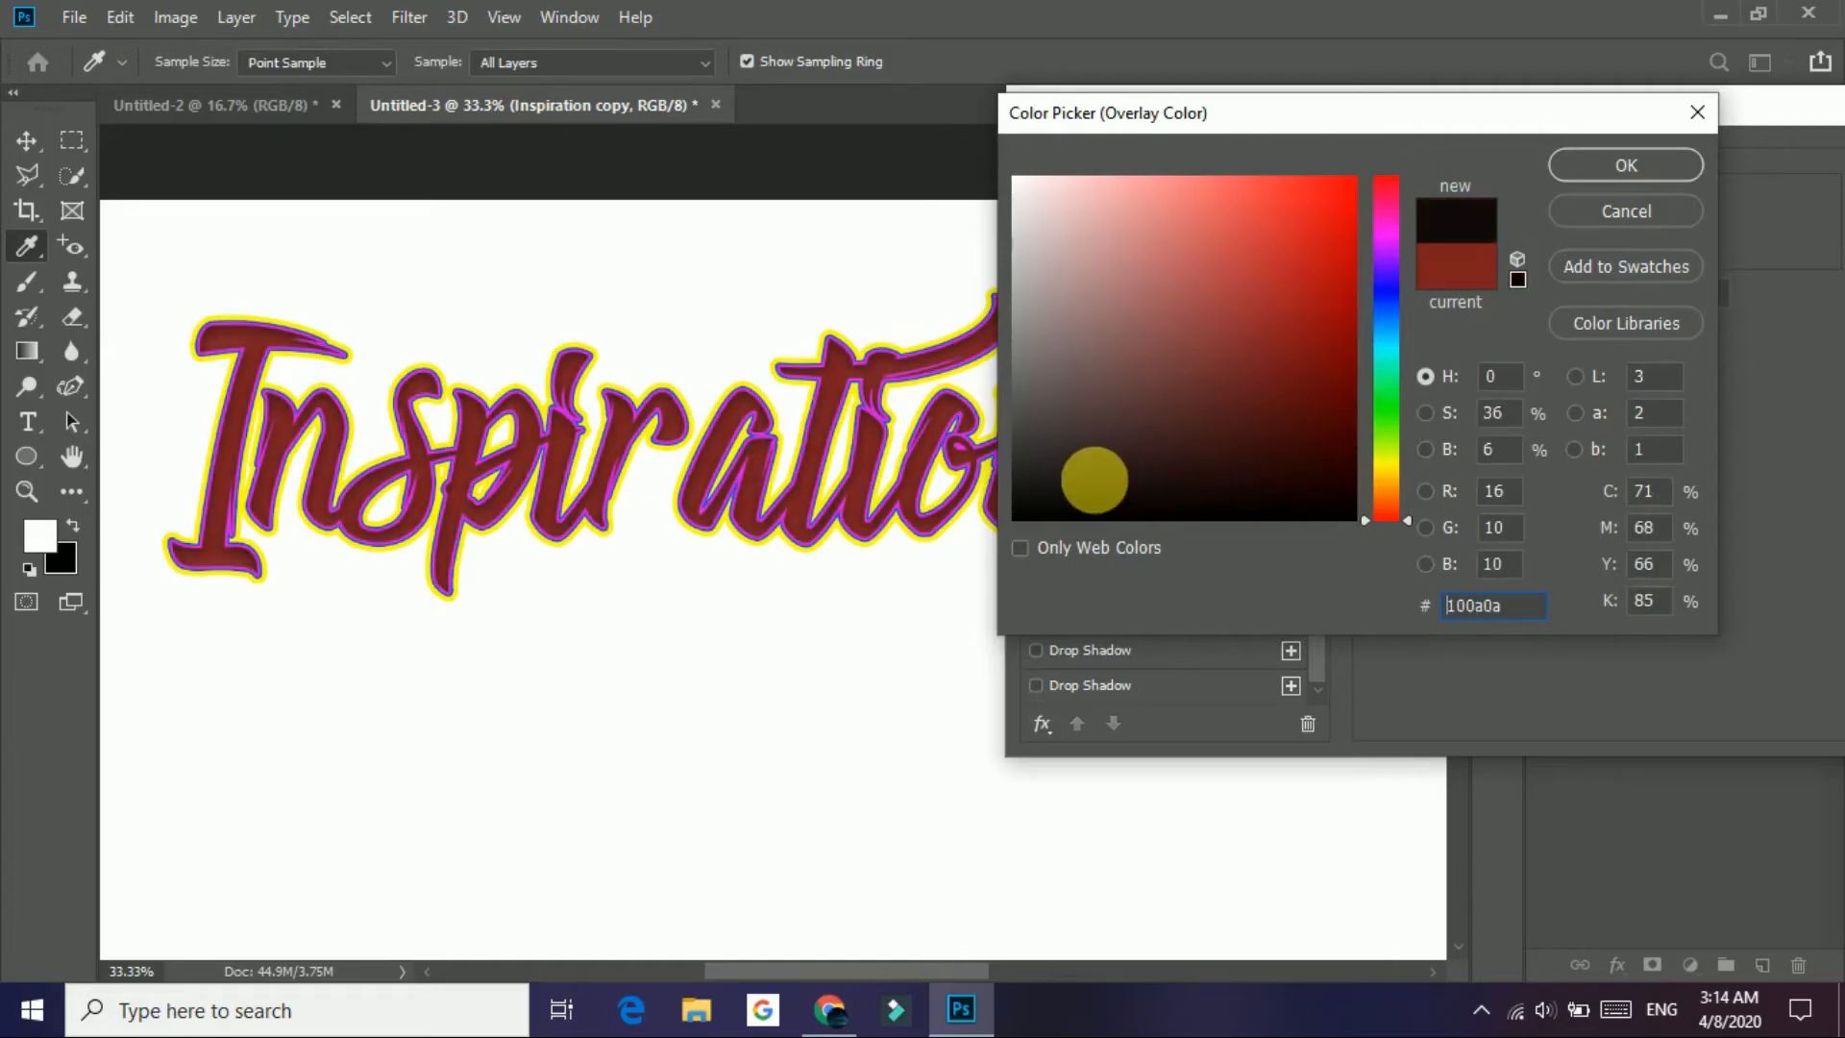
left_click(1110, 424)
left_click(1040, 520)
left_click(1054, 461)
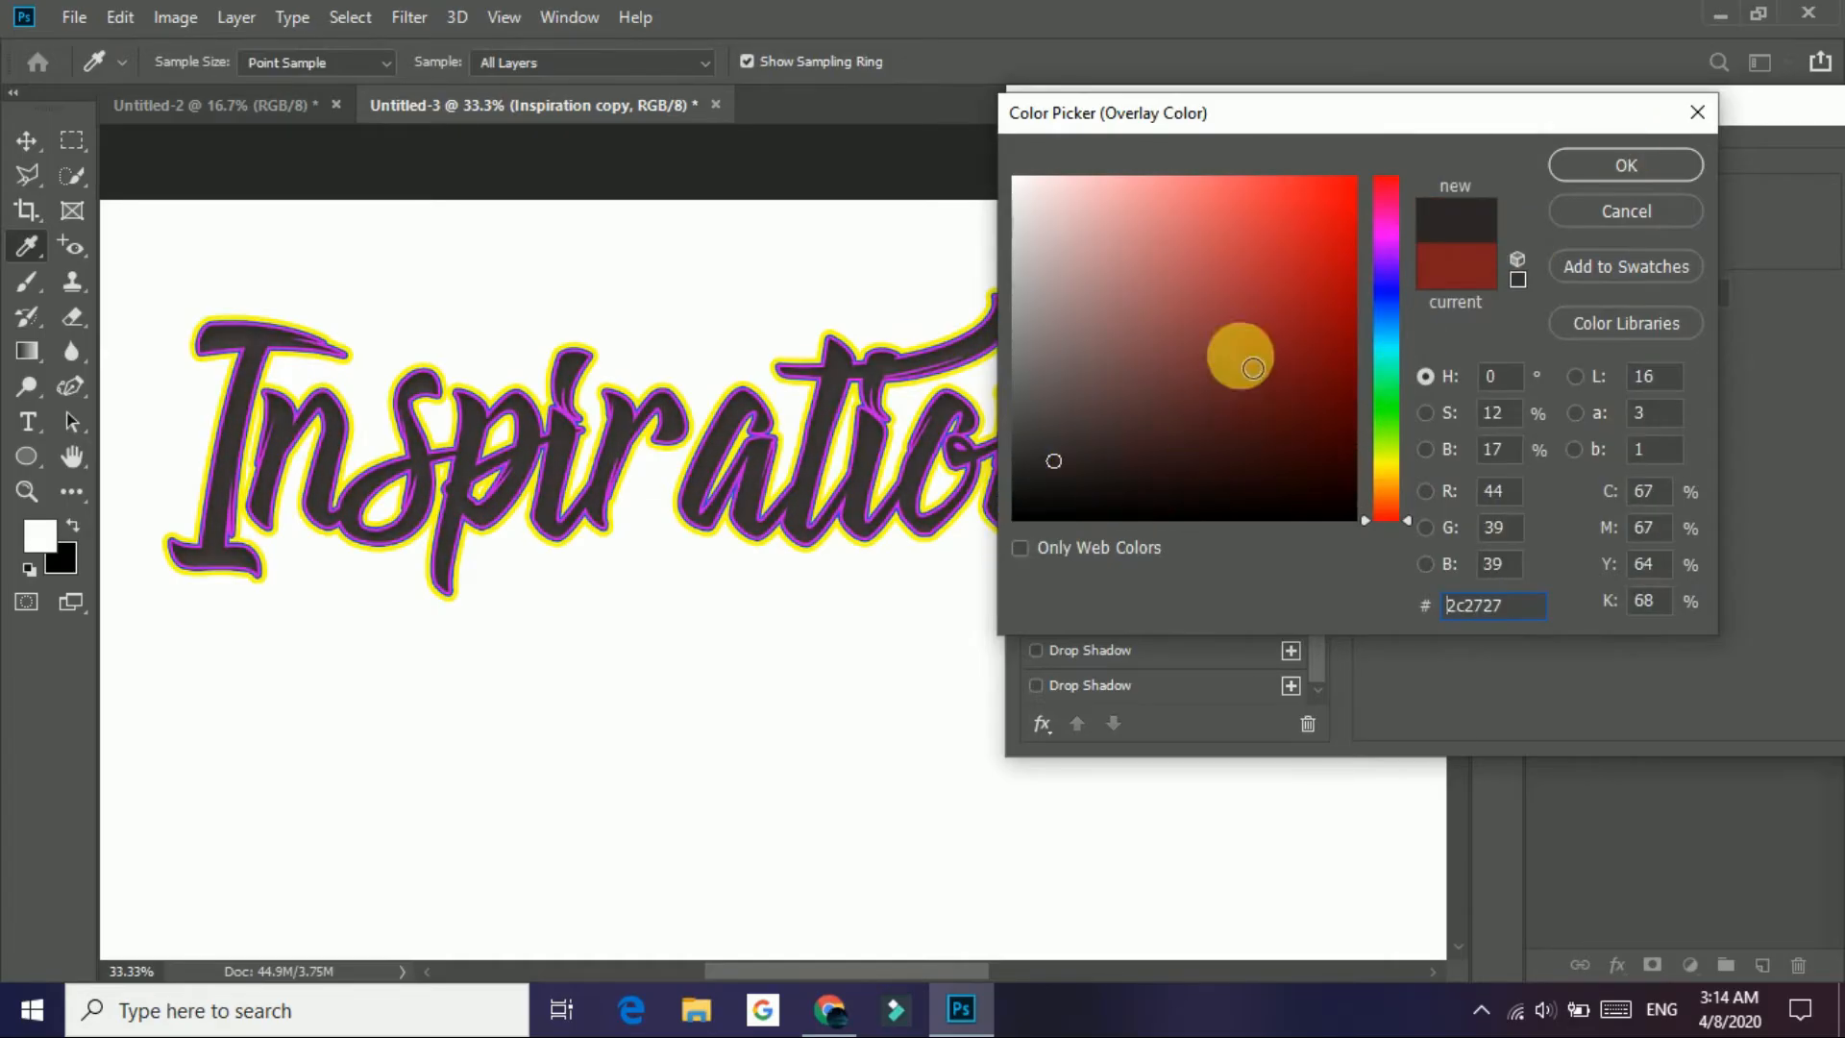
left_click(1086, 473)
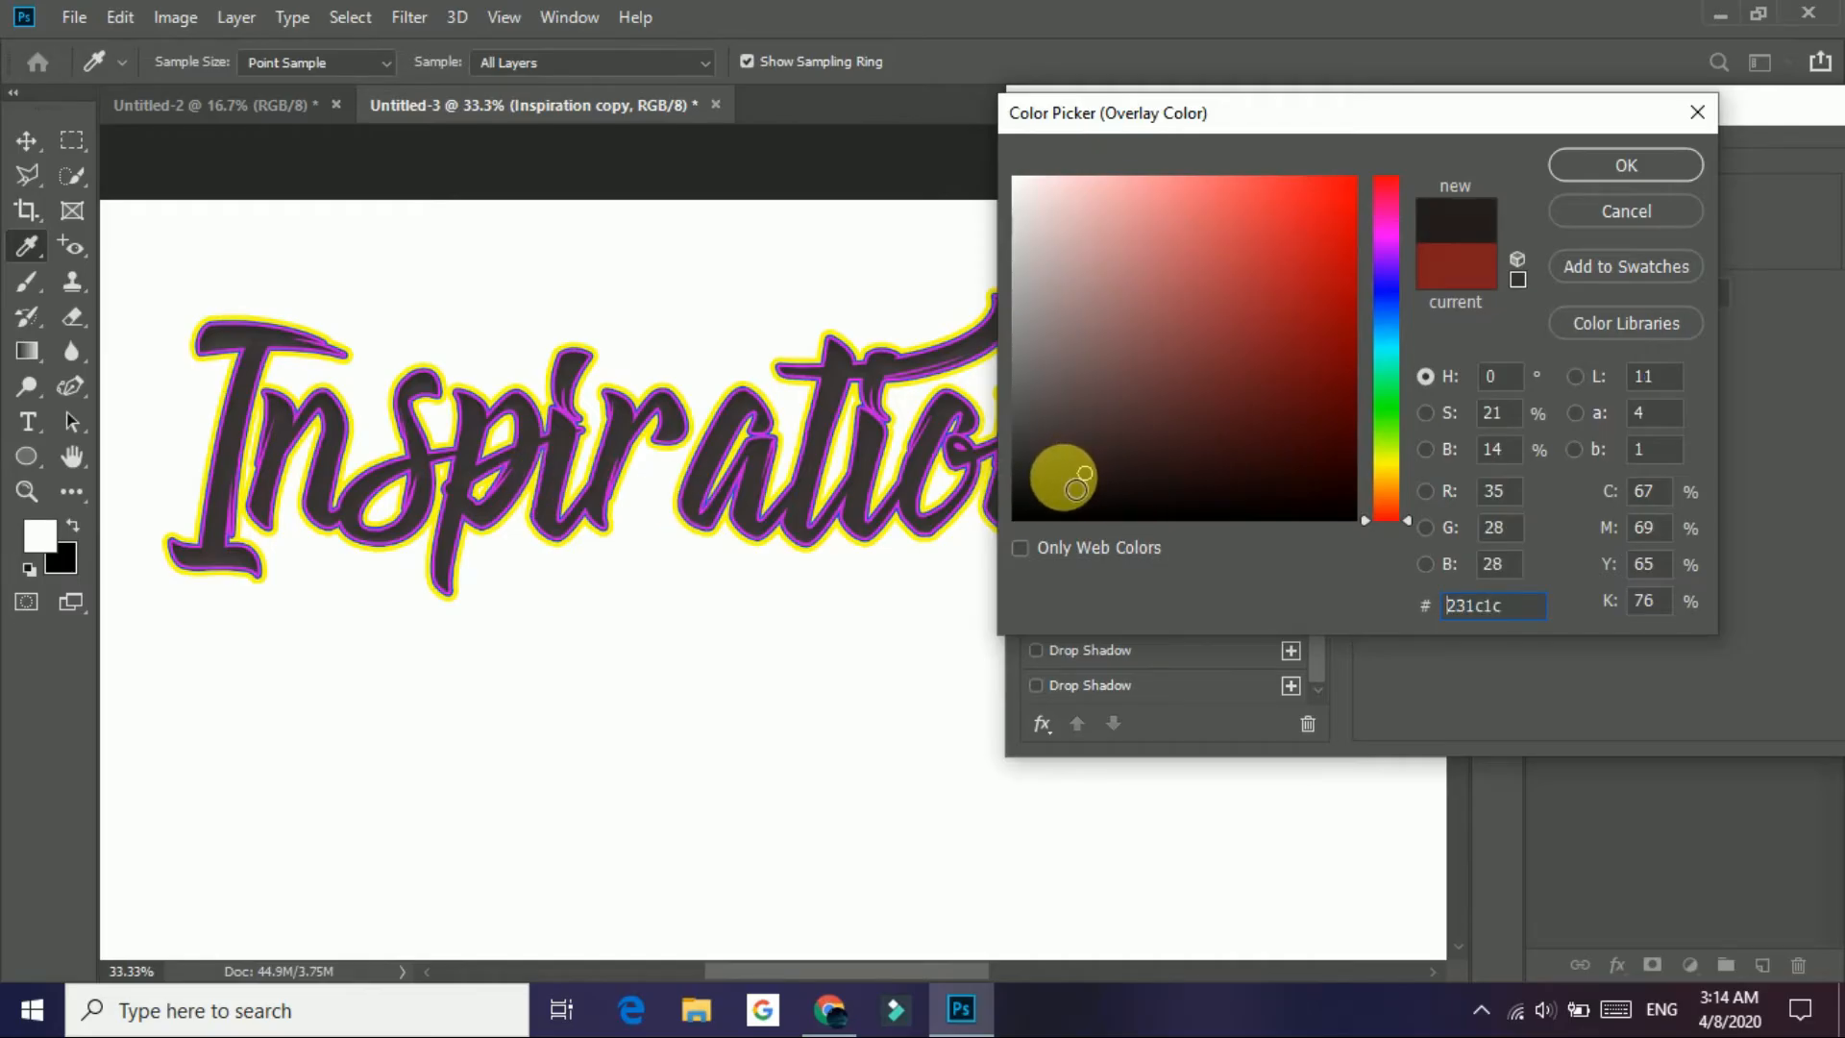
left_click(1063, 478)
left_click(1056, 491)
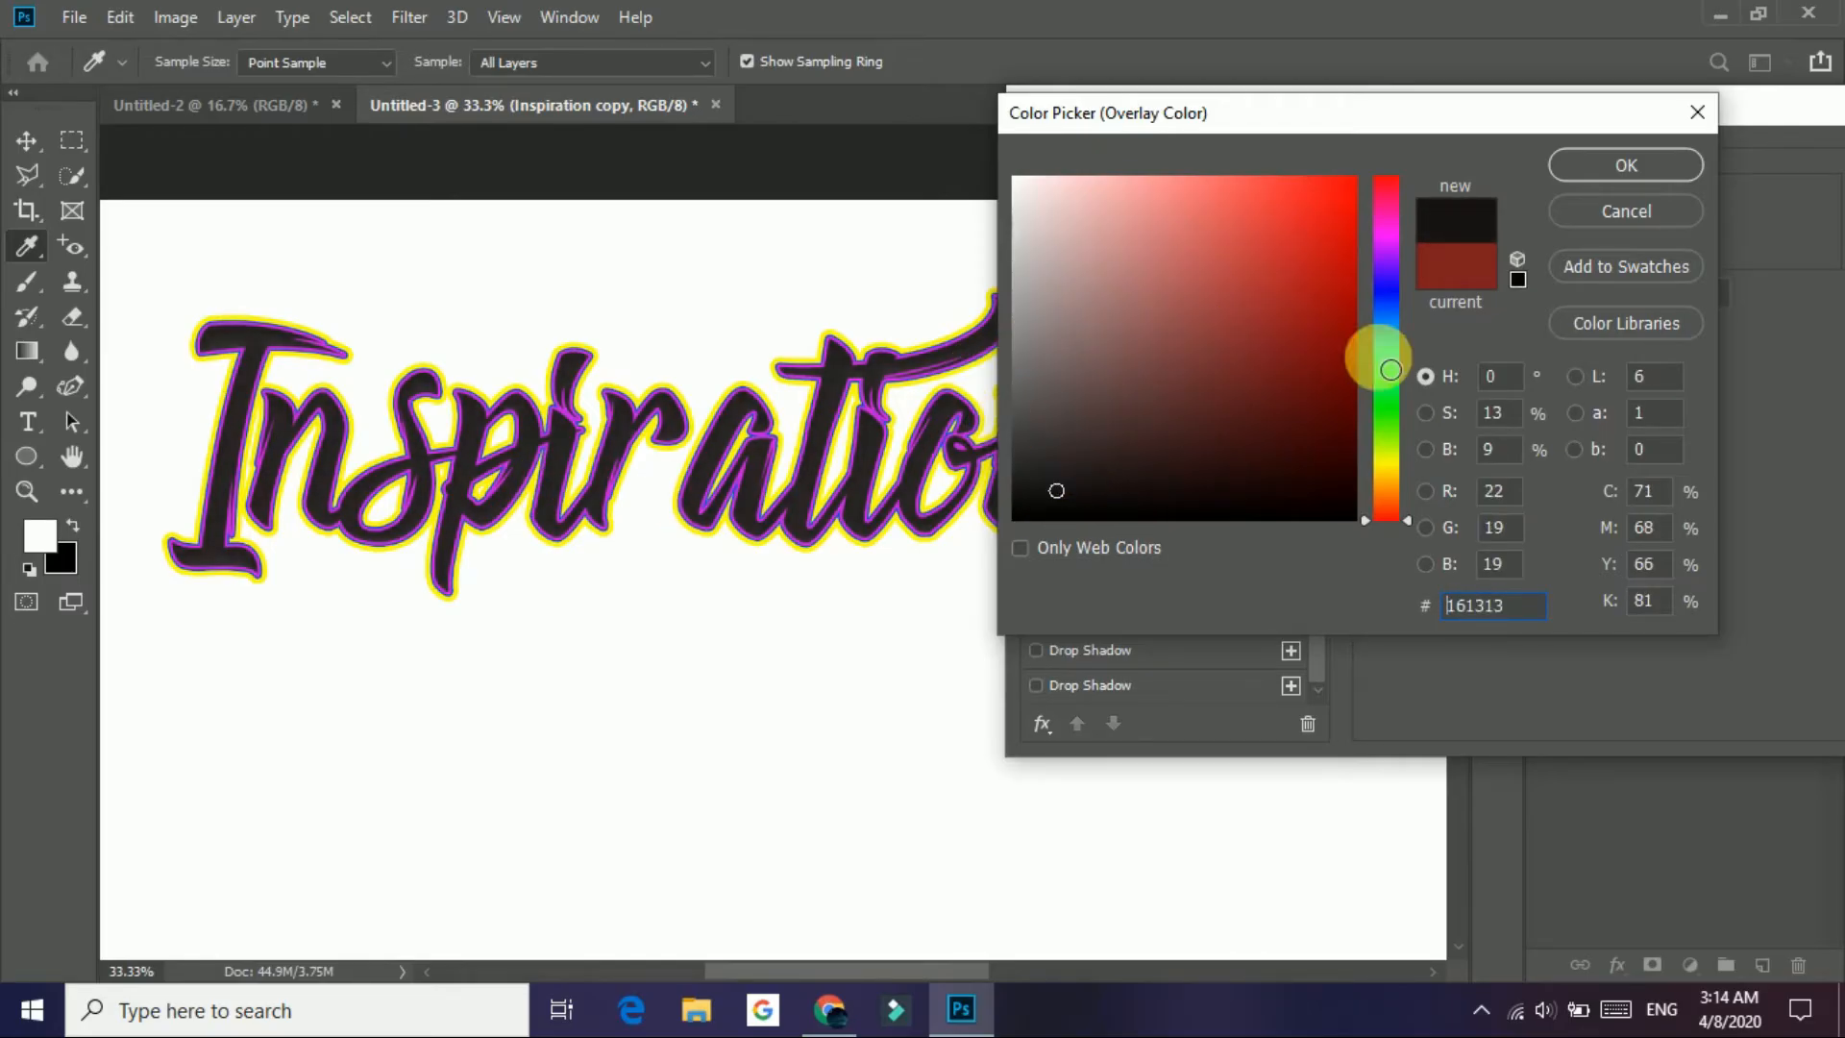
left_click(1634, 163)
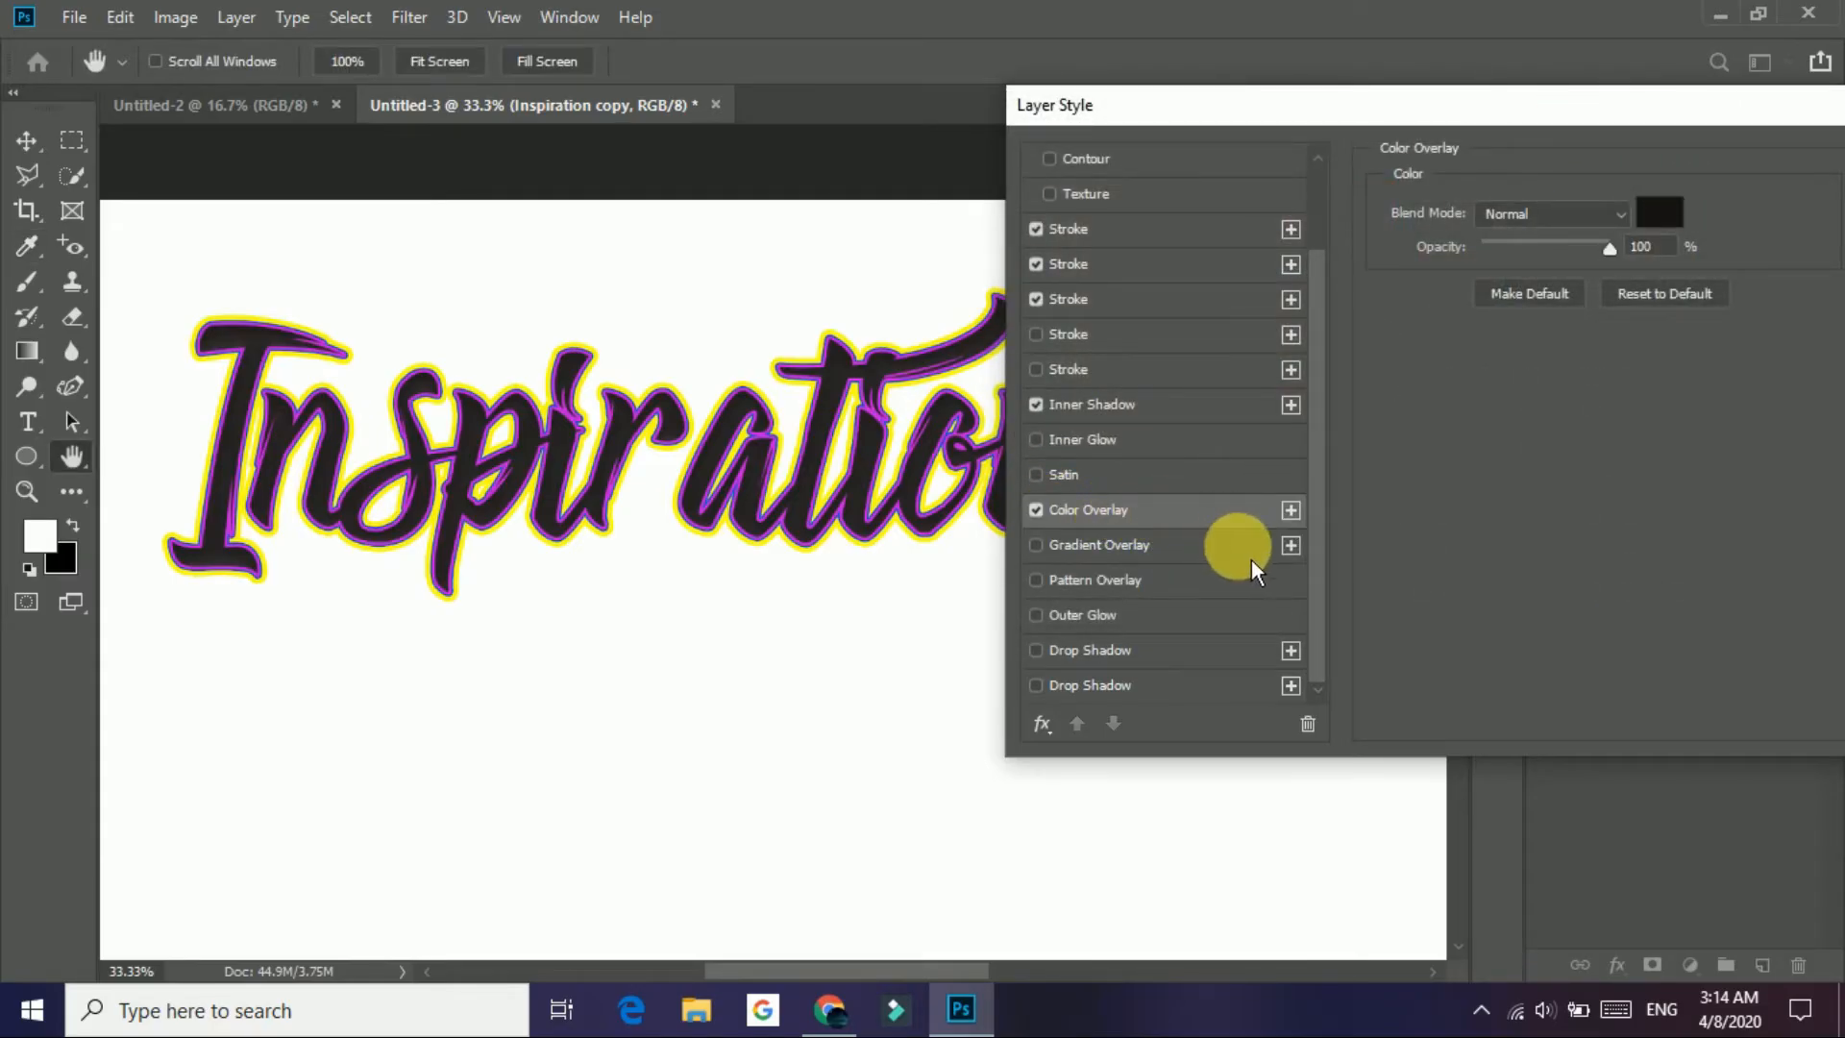
Step: Try a gradient overlay on the text copy, comparing presets and choosing the orange-yellow-orange one
left_click(1128, 558)
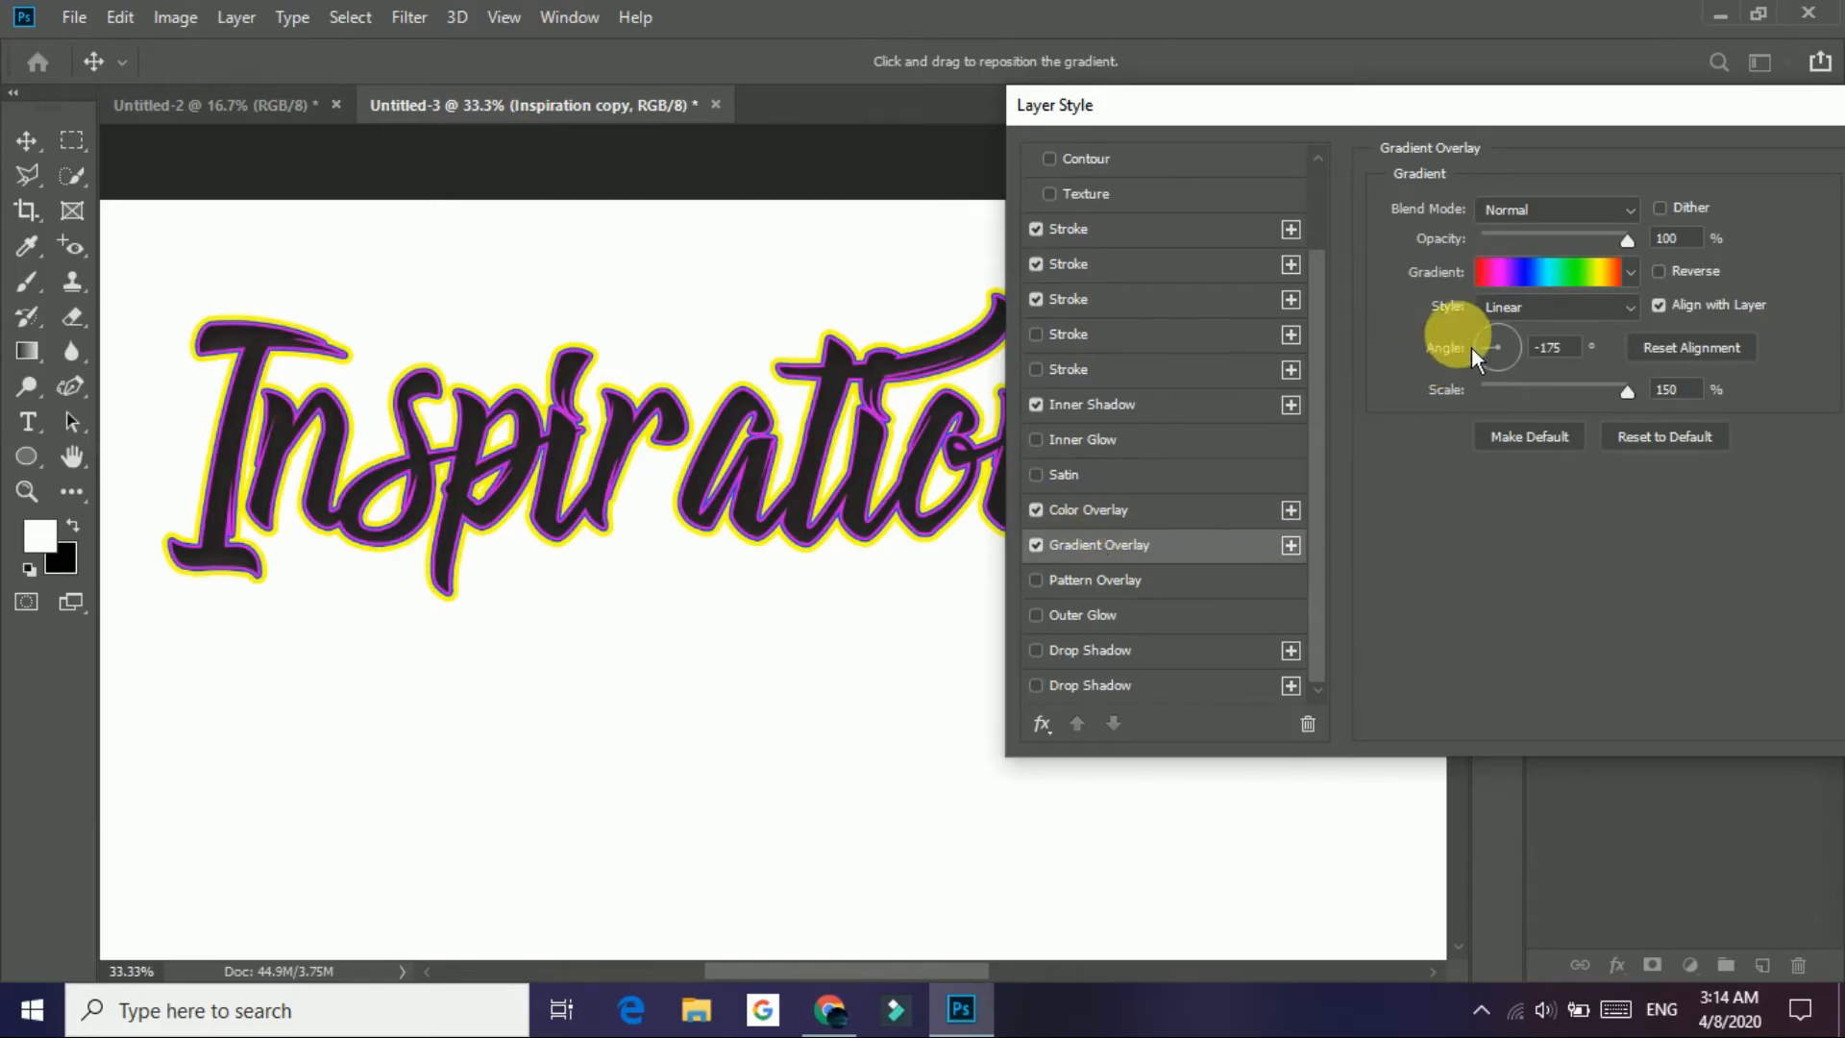
left_click(1633, 277)
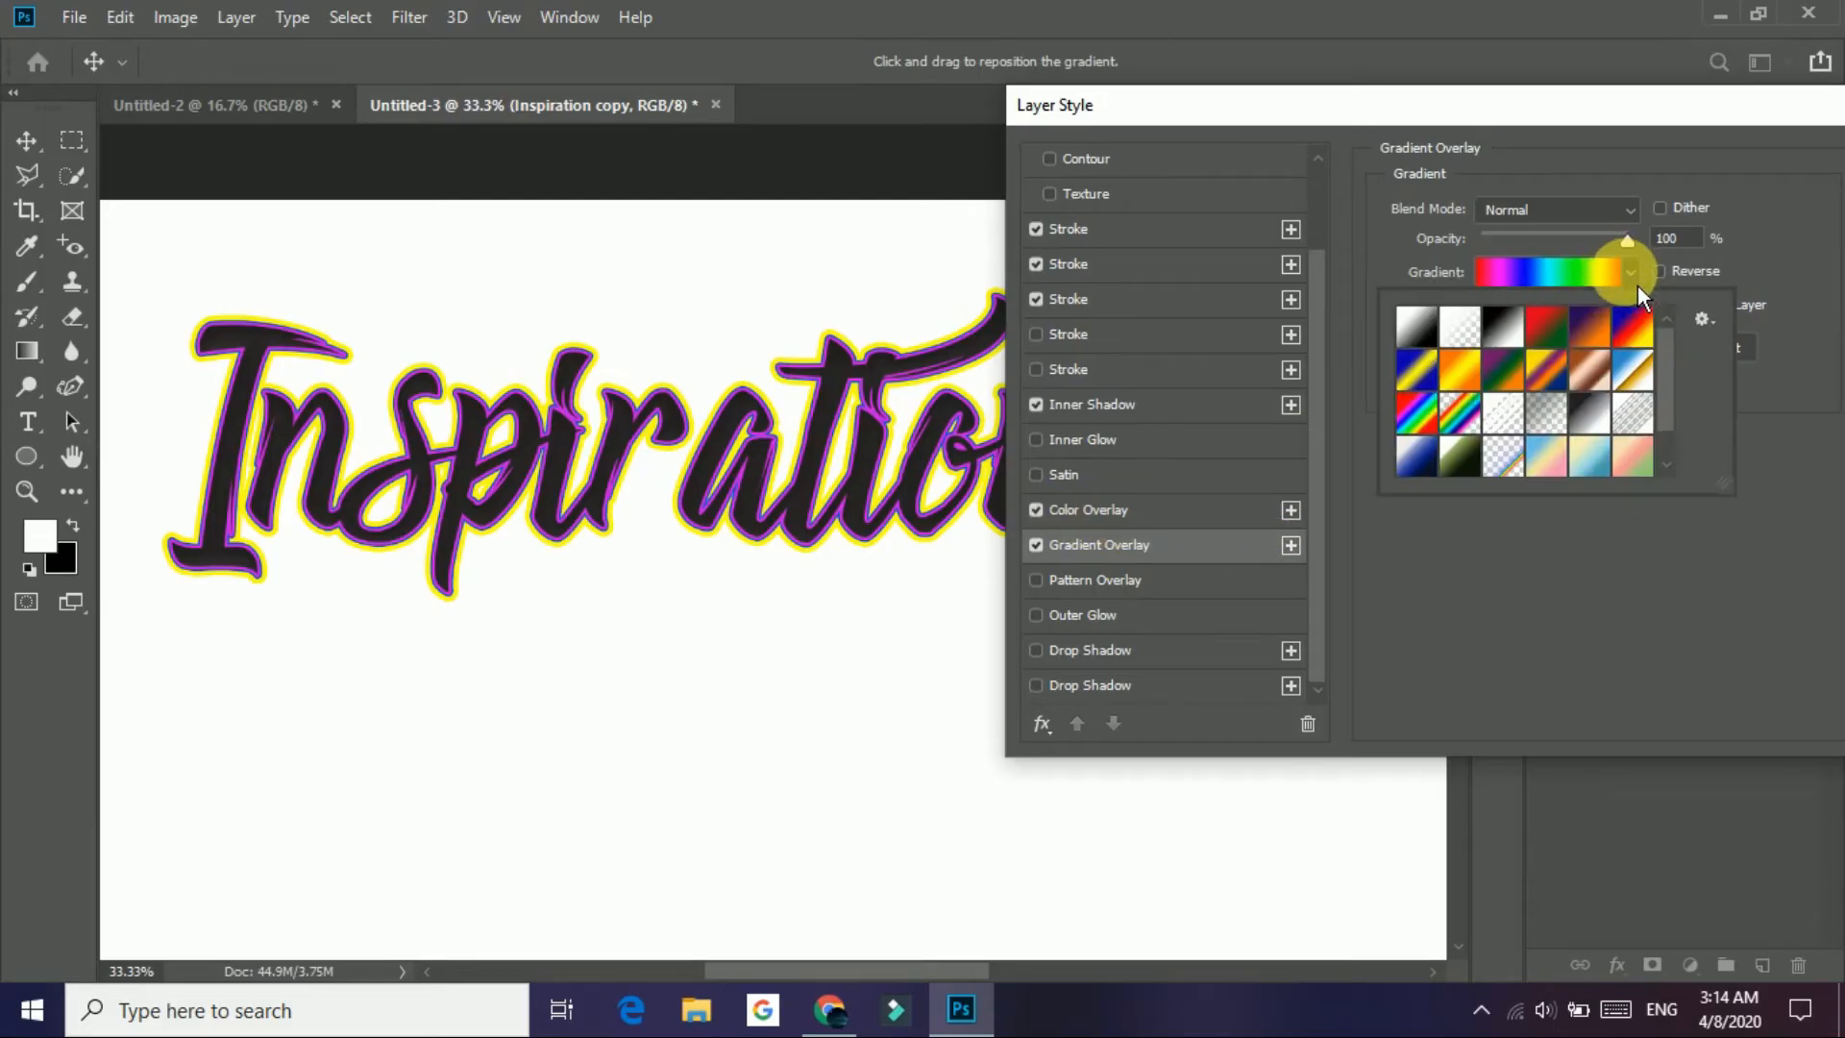
left_click(1475, 373)
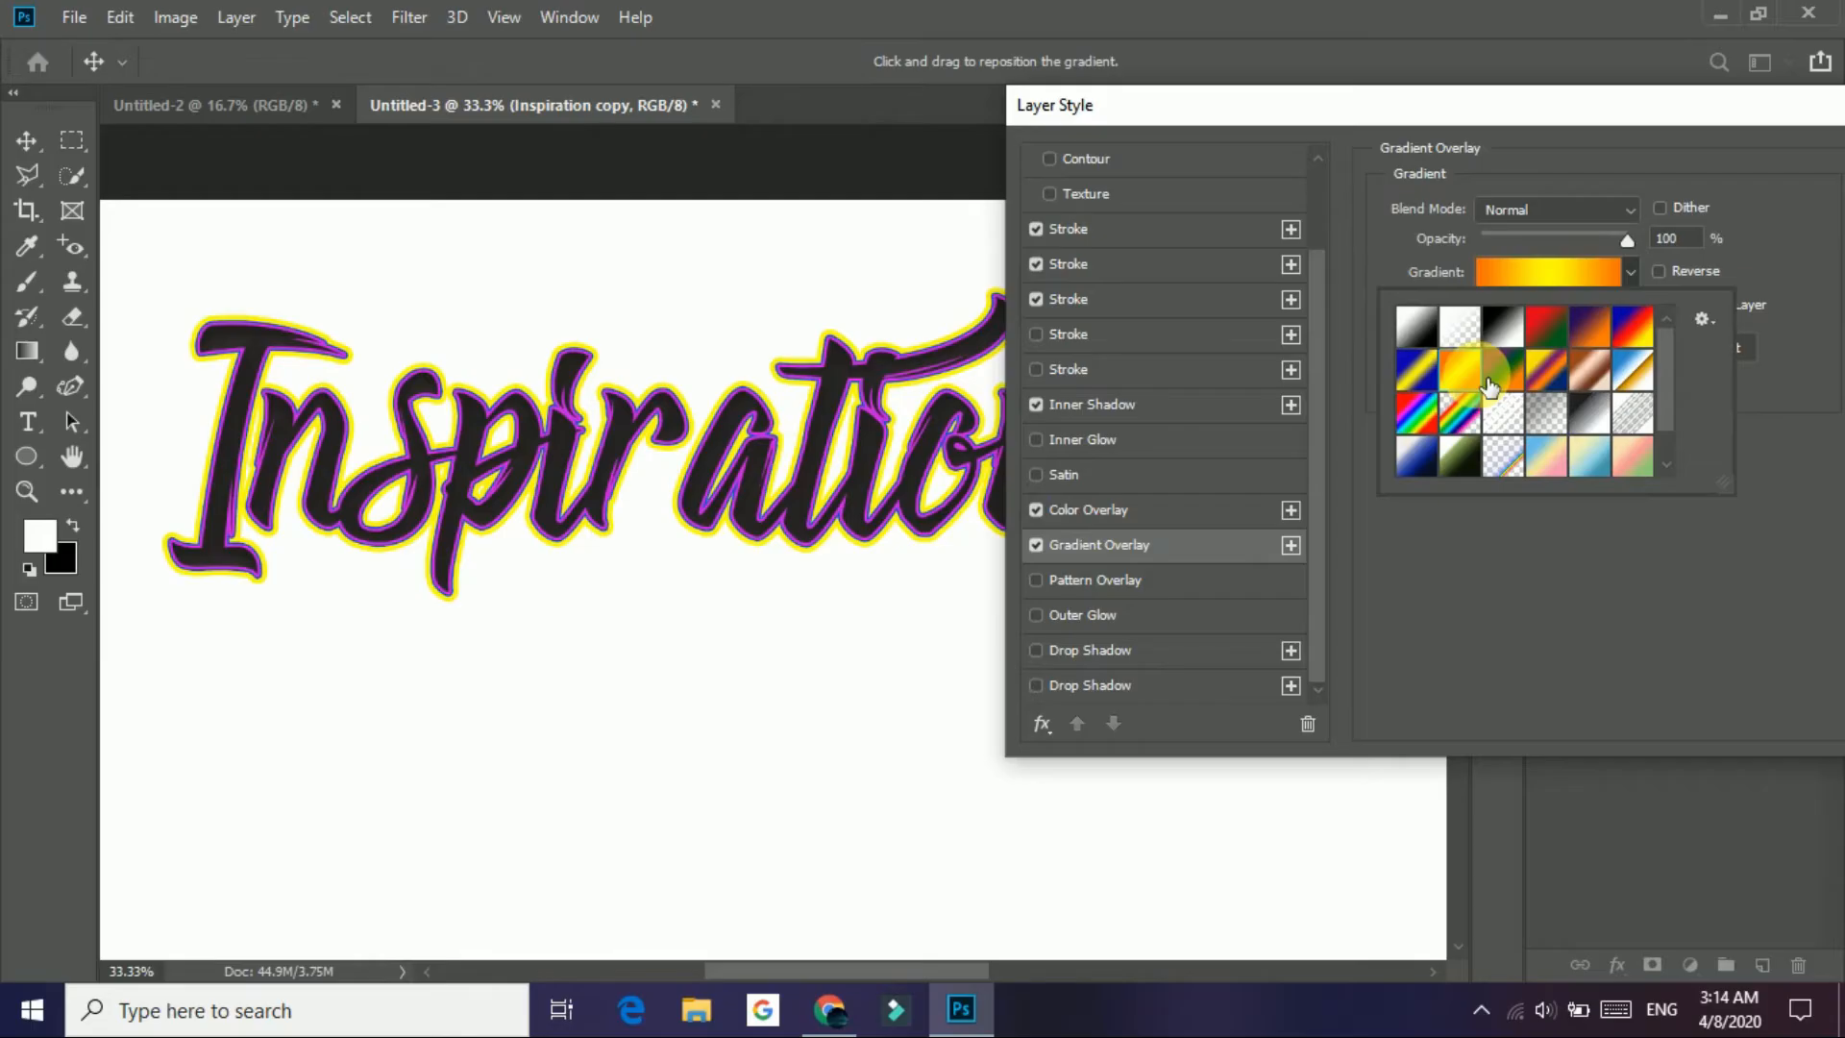
left_click(1458, 423)
left_click(1459, 370)
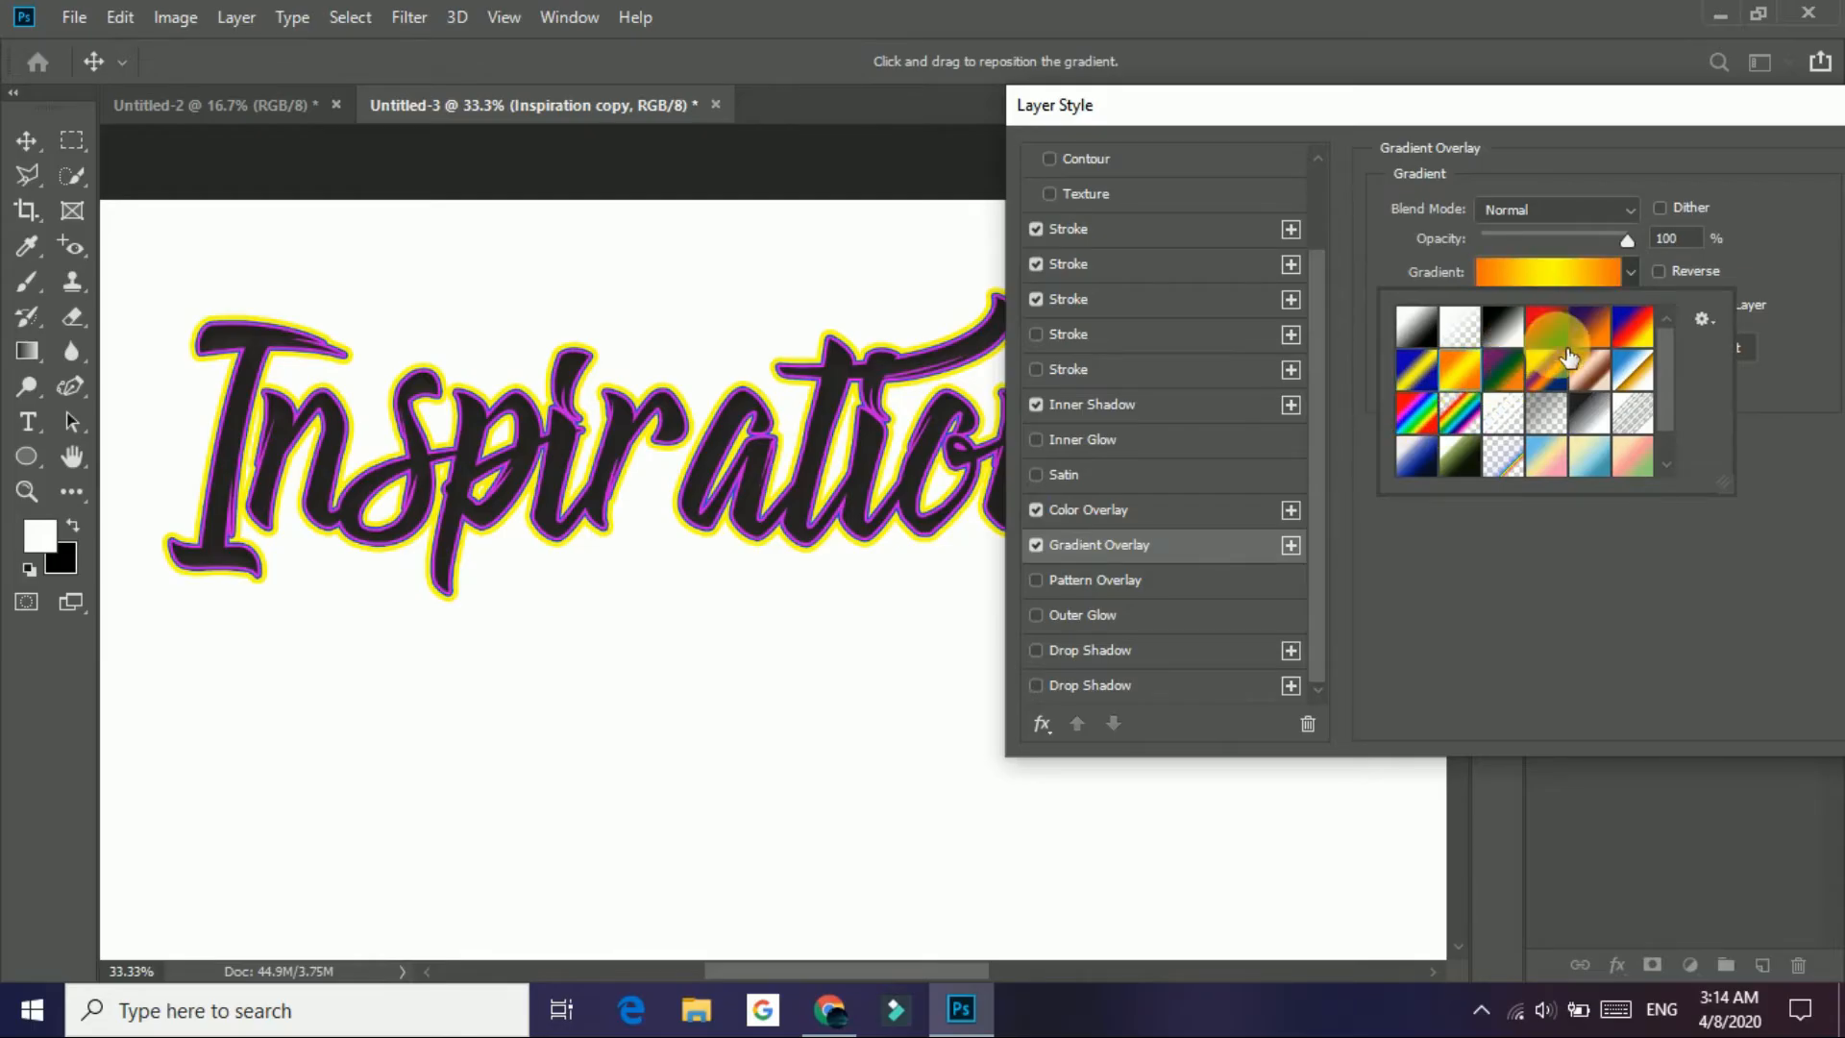
left_click(1571, 598)
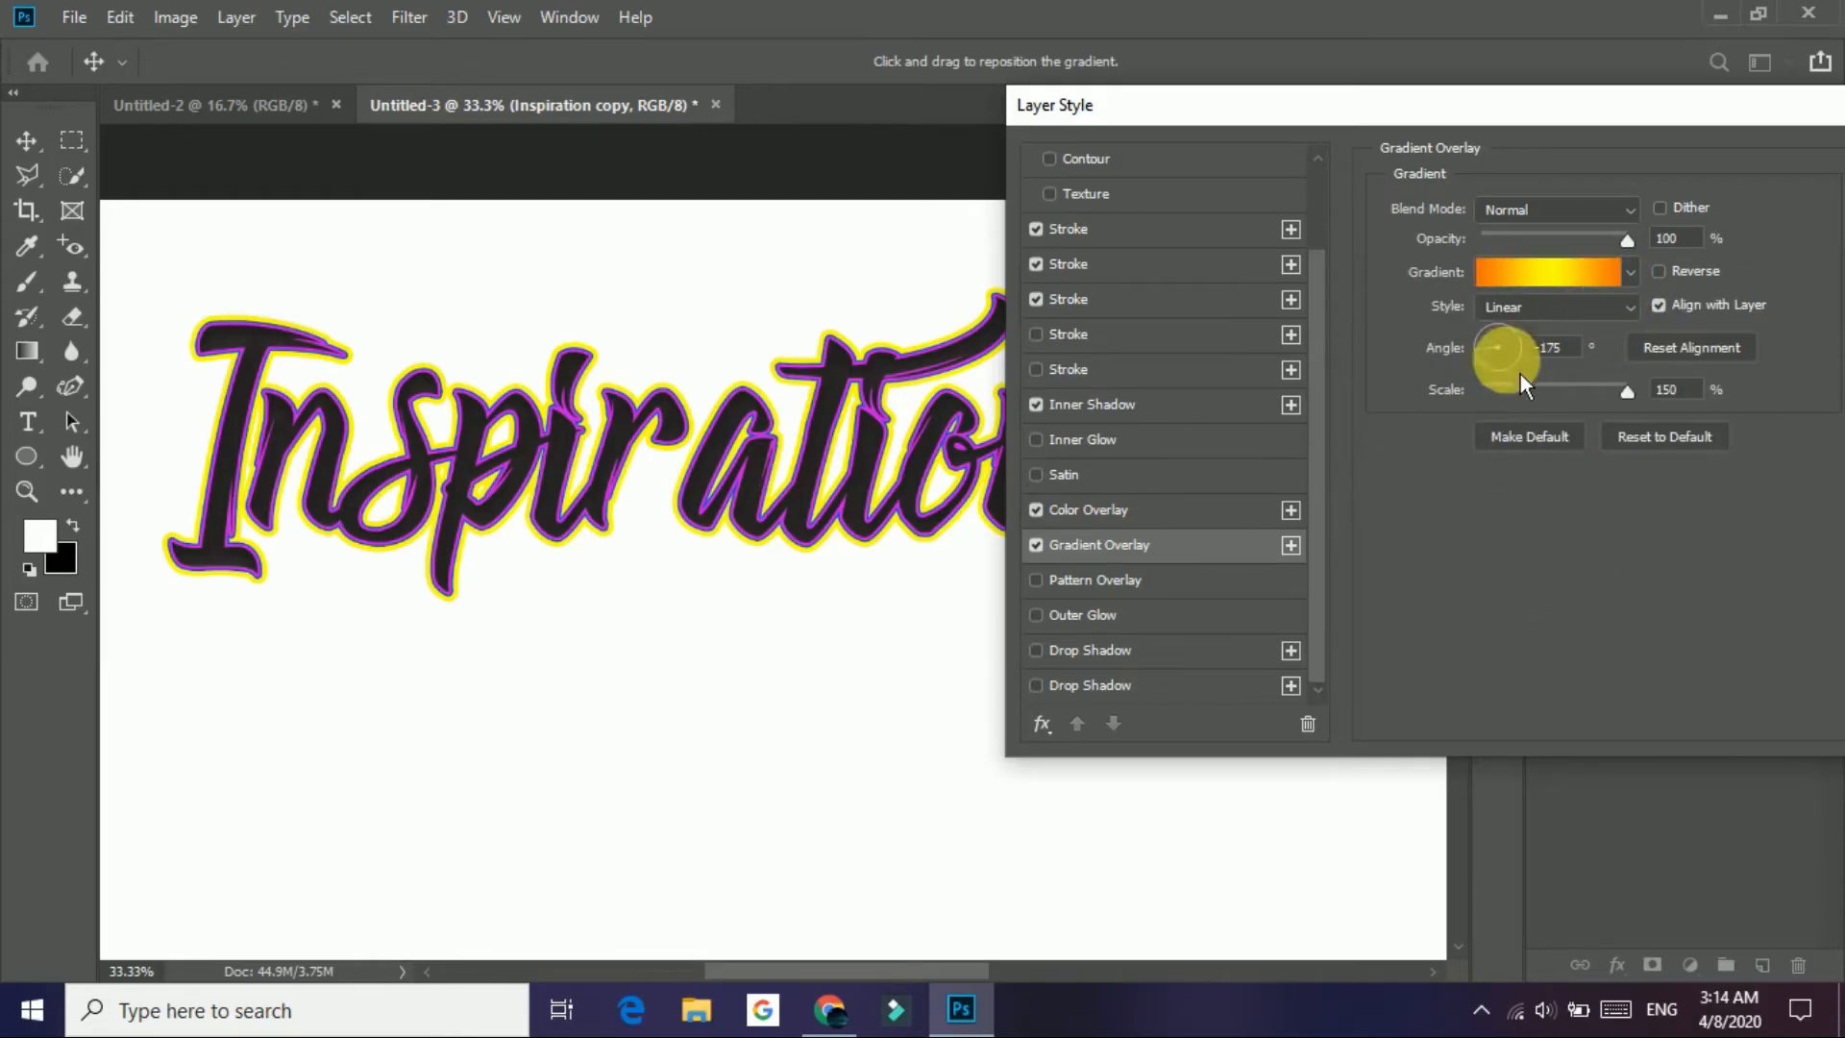
Step: Try Radial and other styles for the gradient overlay and turn the overlay off
left_click(1554, 323)
left_click(1529, 352)
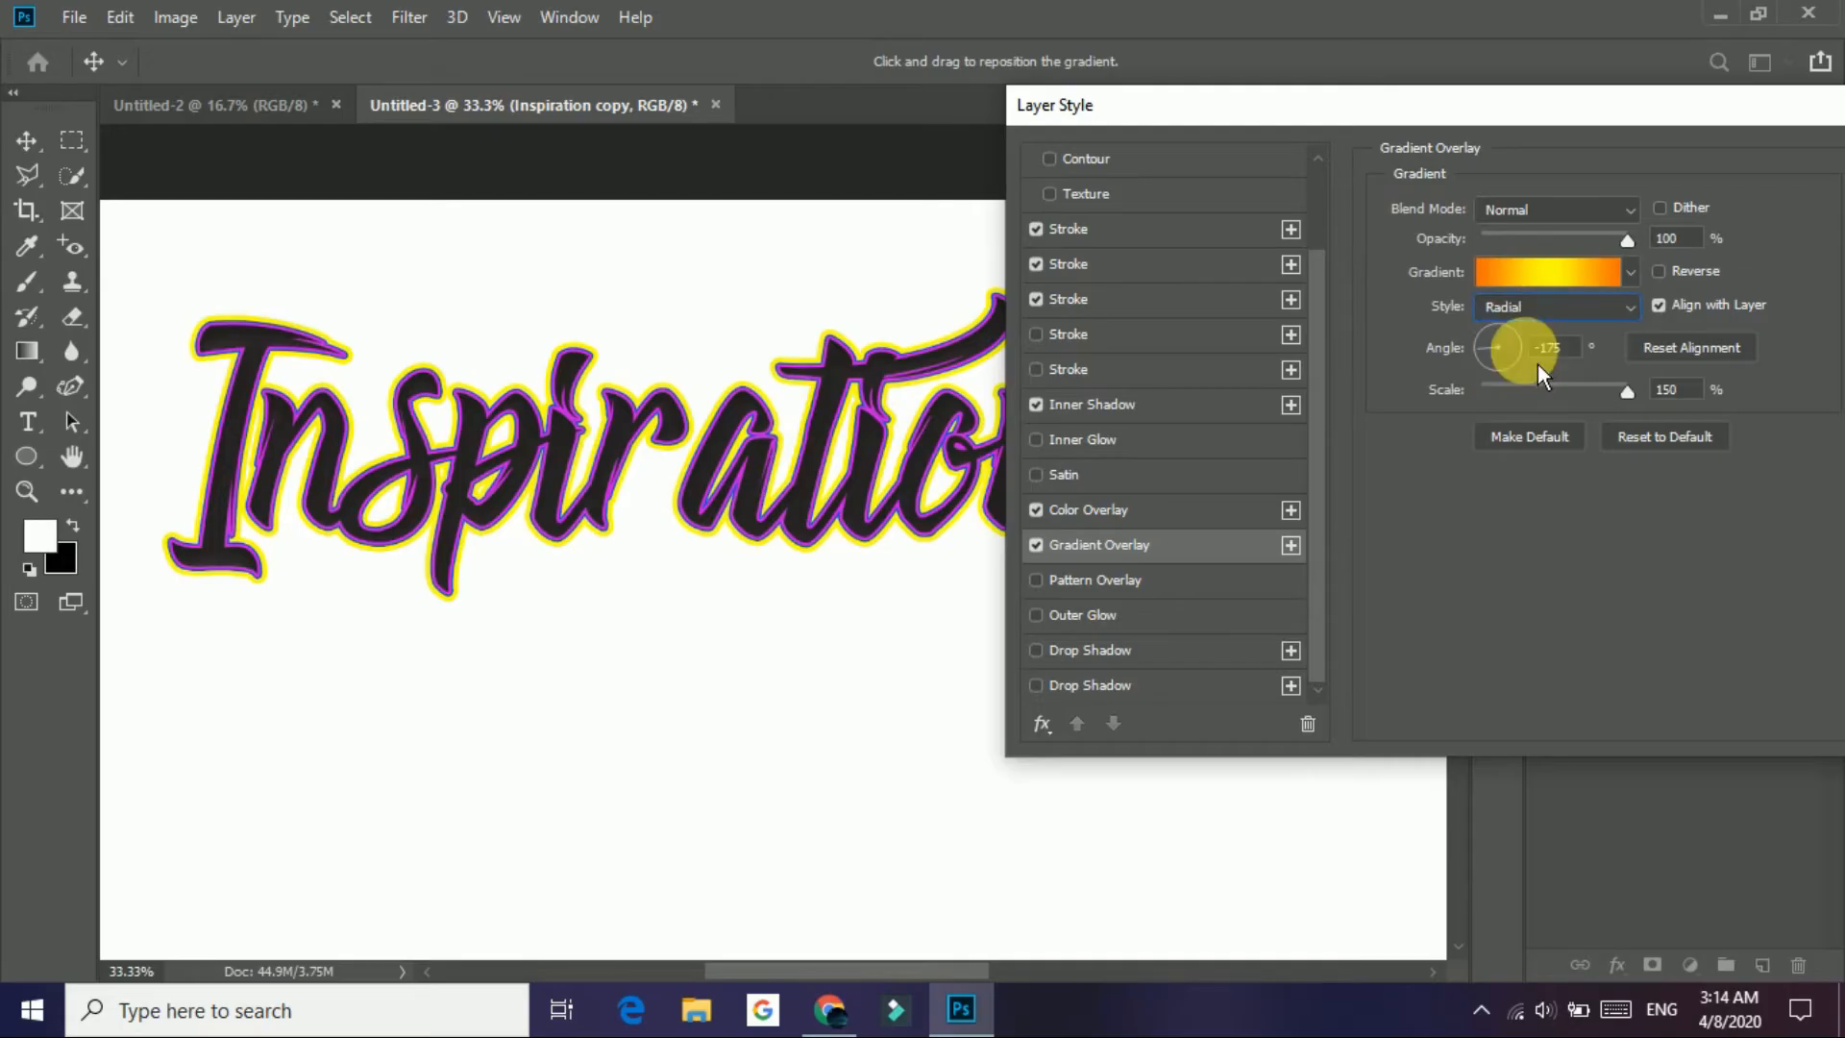
left_click(1537, 313)
left_click(1515, 380)
left_click(1520, 313)
left_click(1520, 413)
left_click(1534, 317)
left_click(1530, 349)
left_click(1036, 544)
Step: Add a drop shadow to the text copy with an 11% spread, a 10 px size and a 53 px distance
left_click(1037, 650)
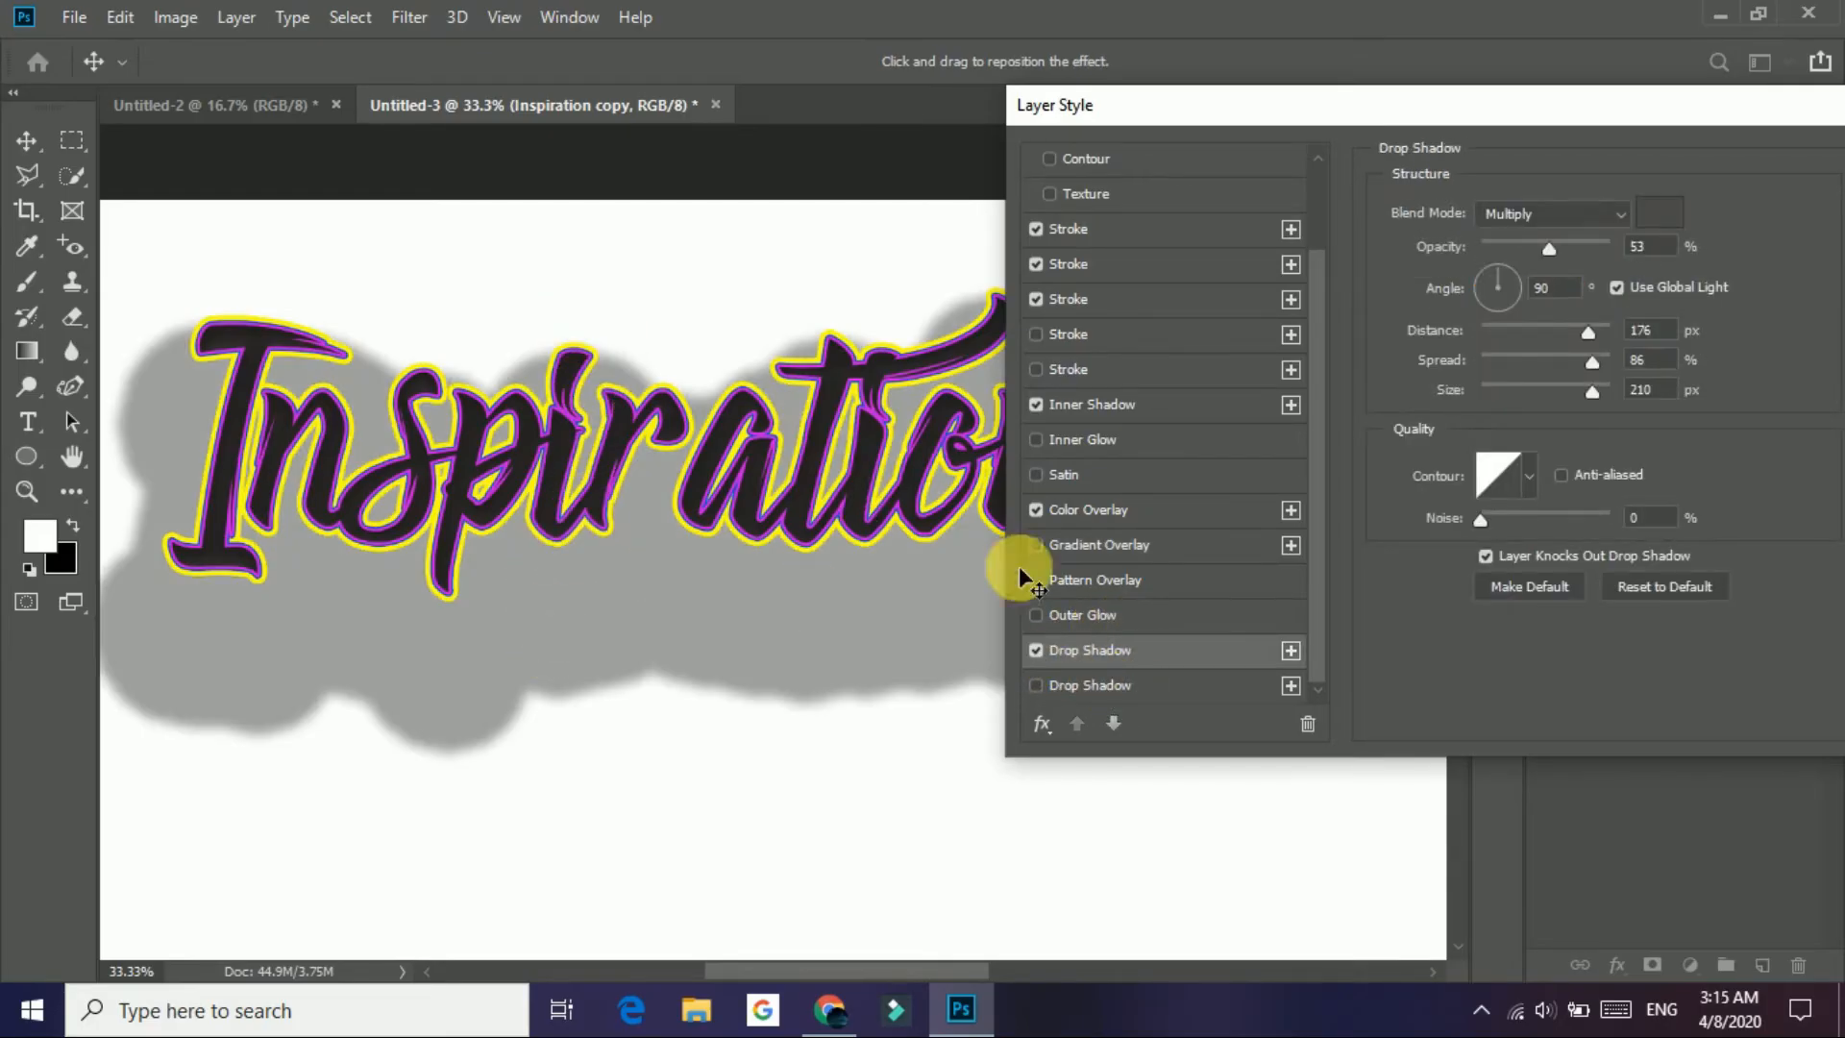
left_click_drag(1526, 374, 1508, 373)
left_click(1503, 395)
left_click(1502, 336)
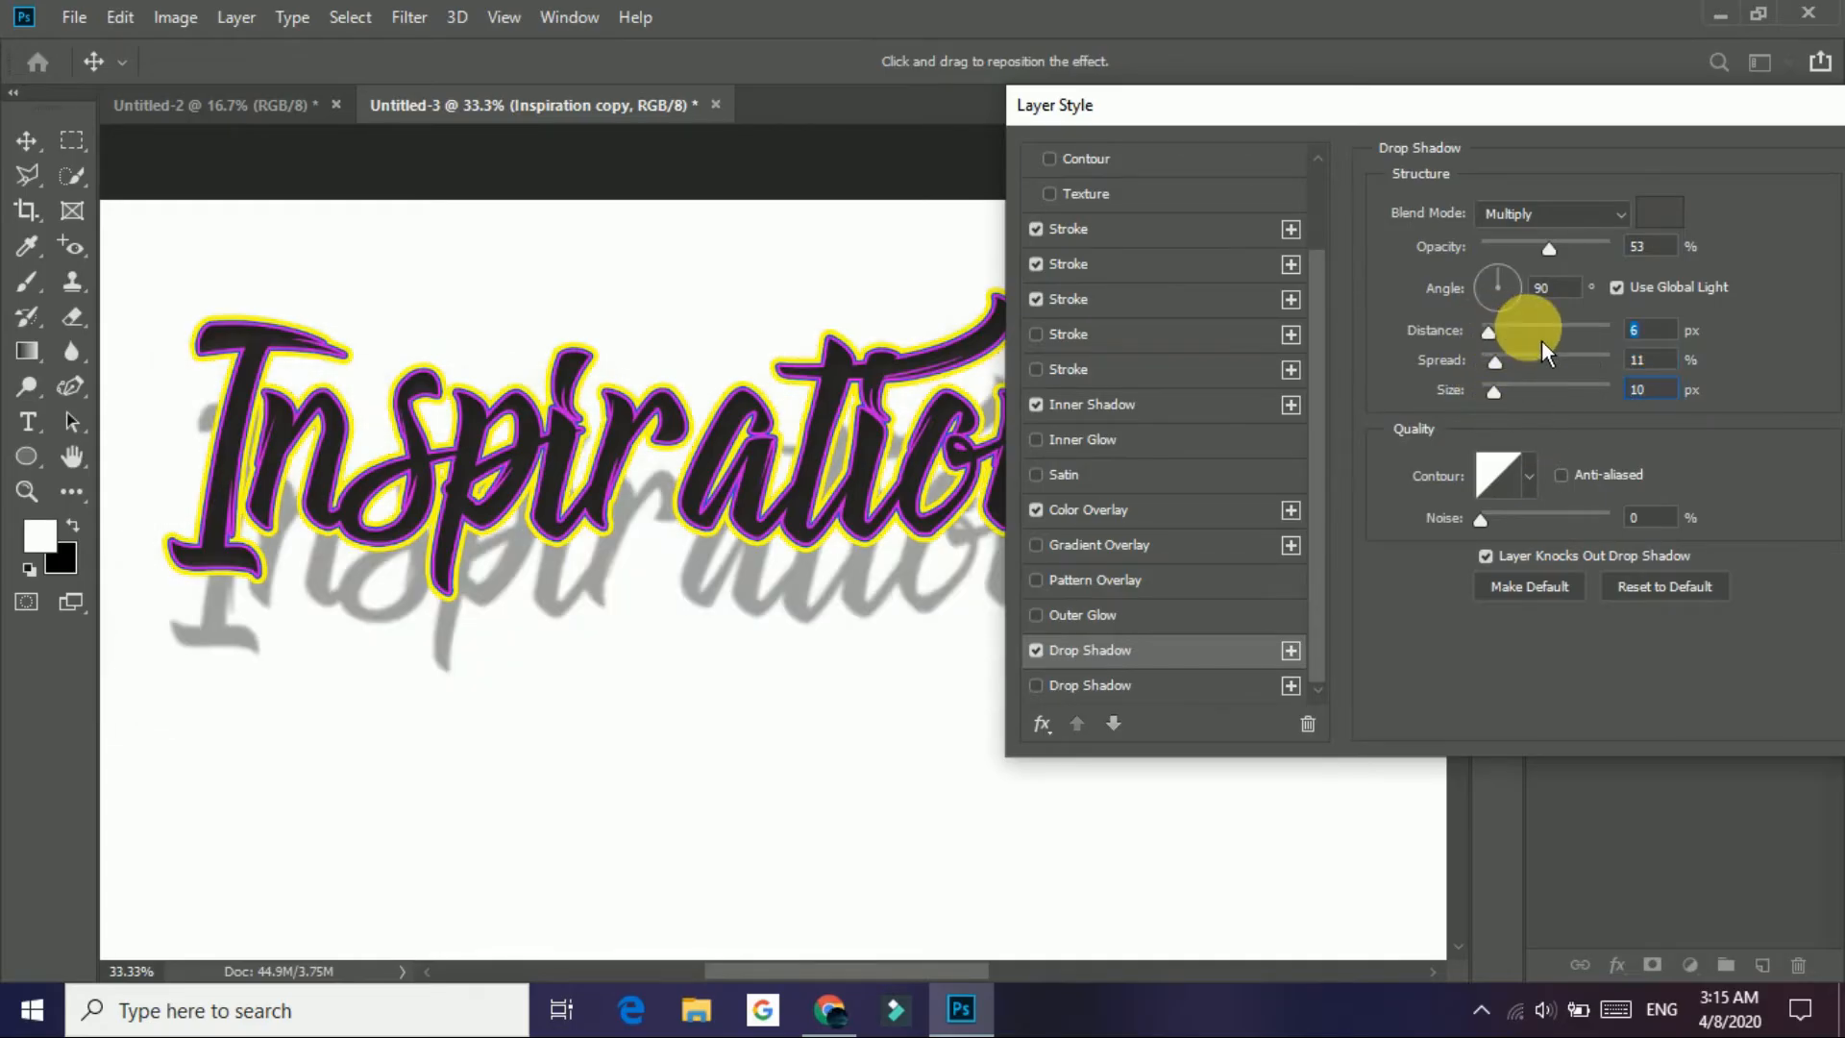
left_click(1537, 342)
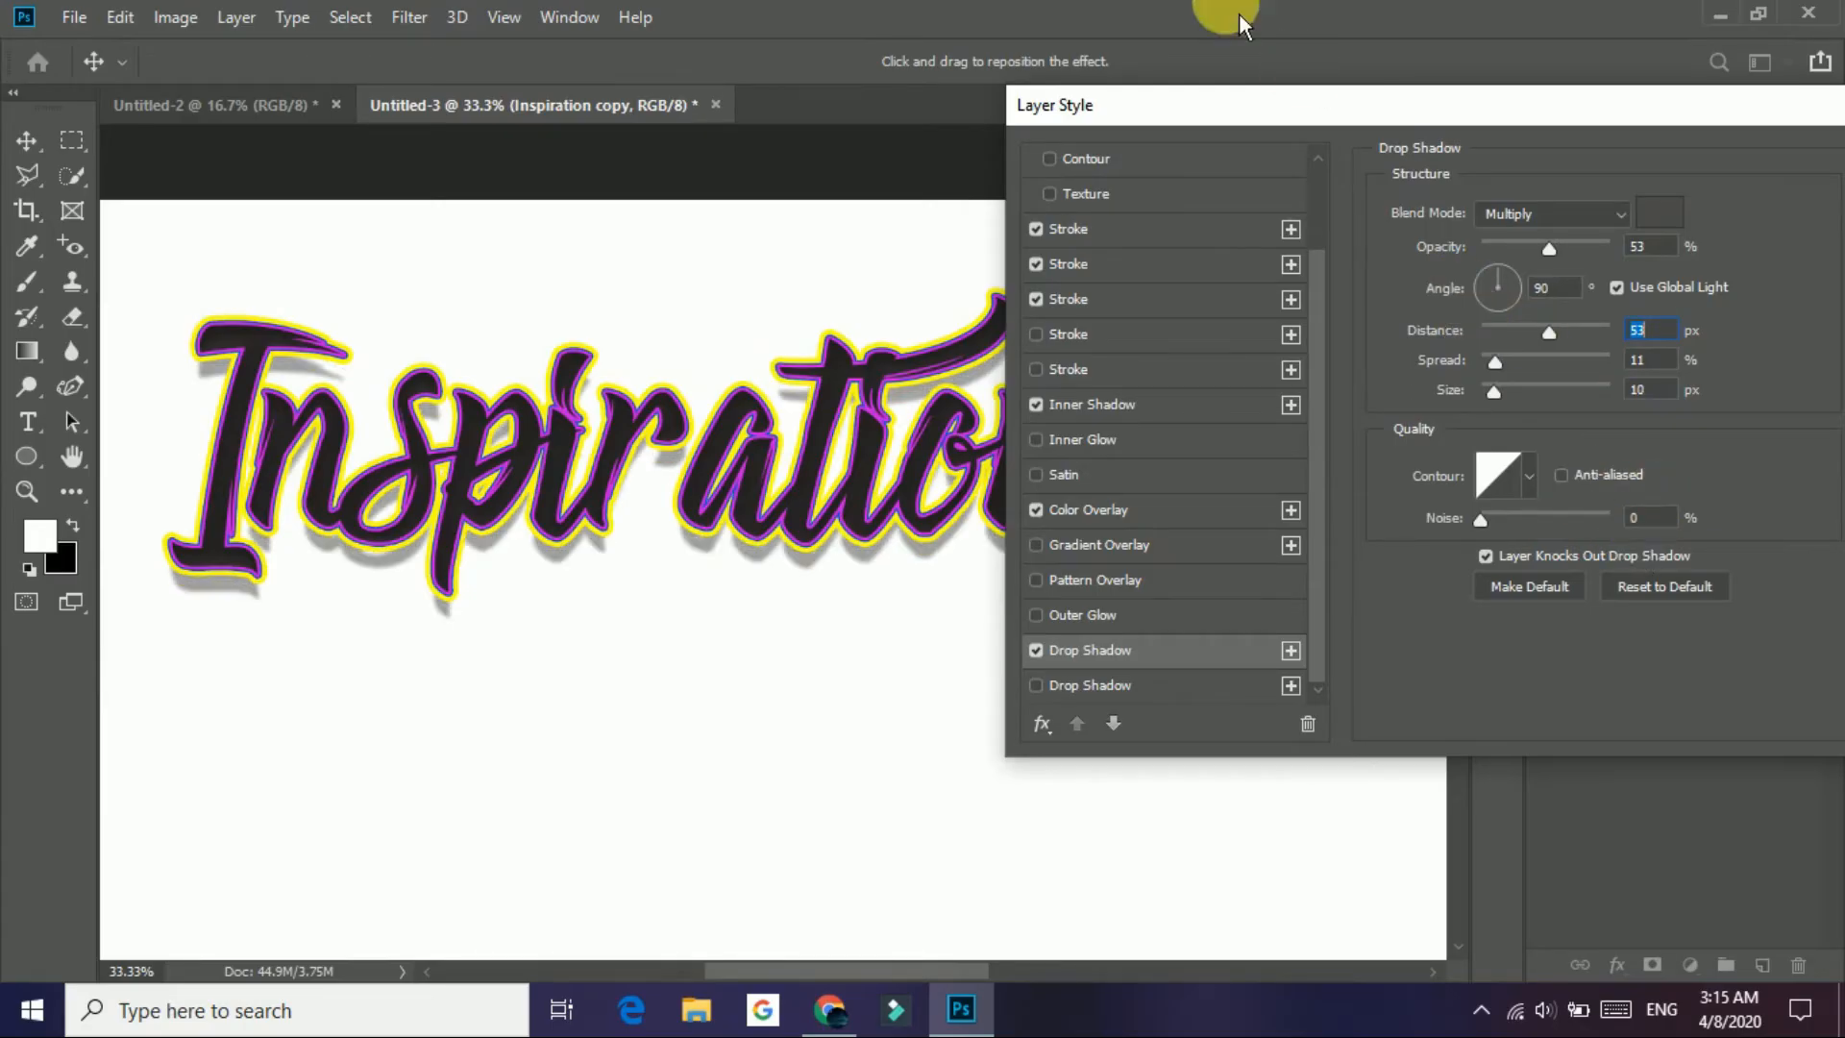
Step: Test Normal blending on the drop shadow, return it to Multiply and set its opacity to 51%
left_click(1525, 222)
left_click(1569, 242)
left_click(1558, 219)
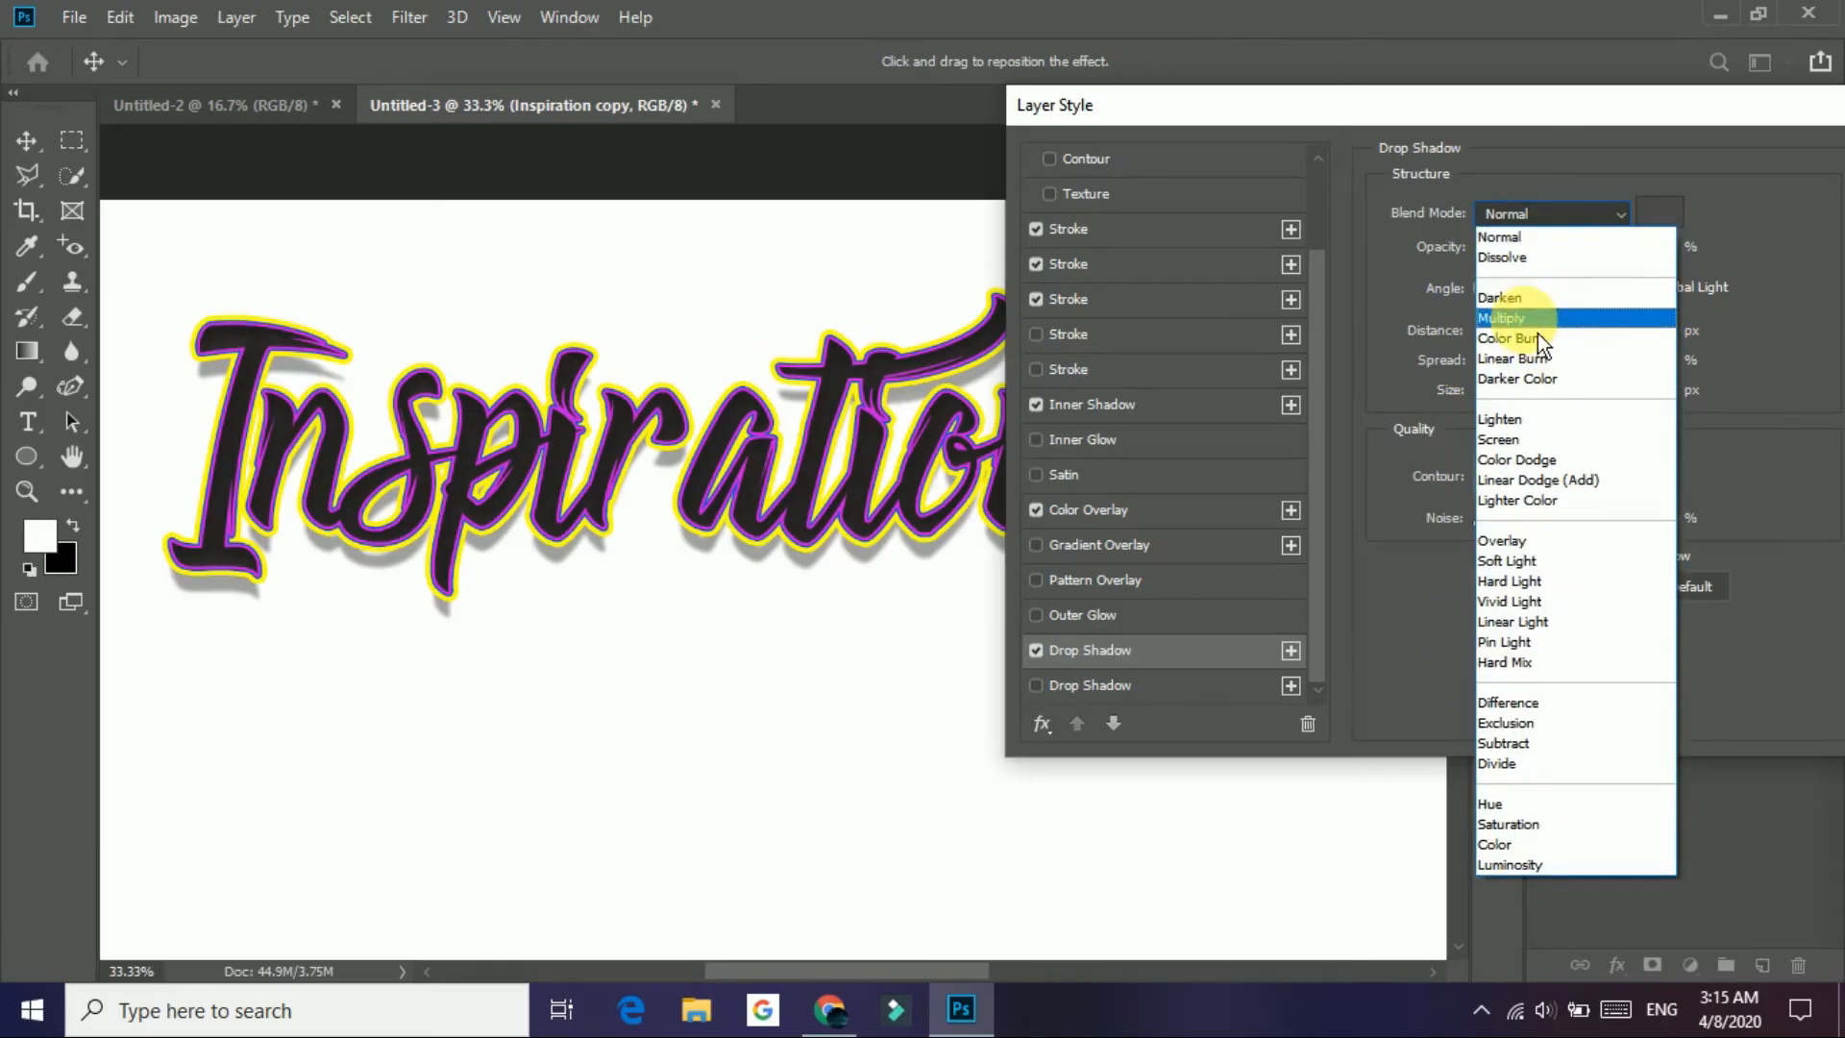
left_click(1532, 318)
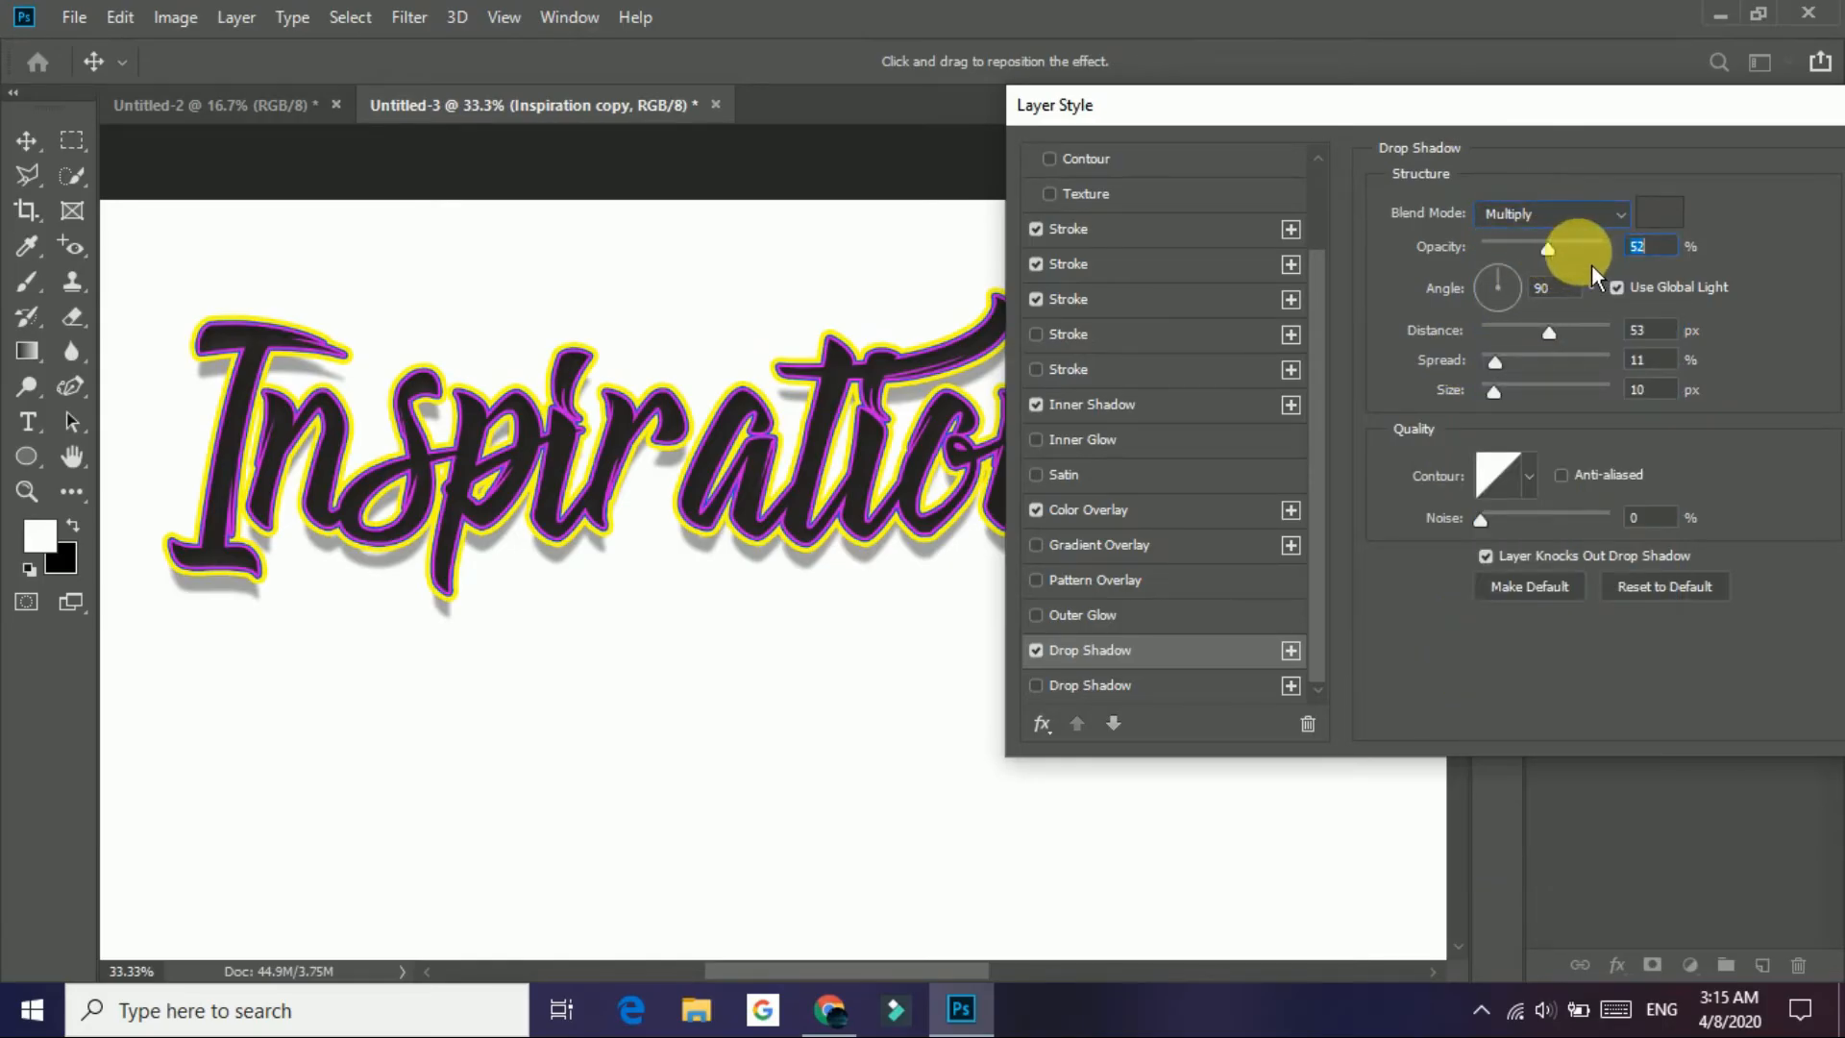
left_click_drag(1533, 263, 1666, 290)
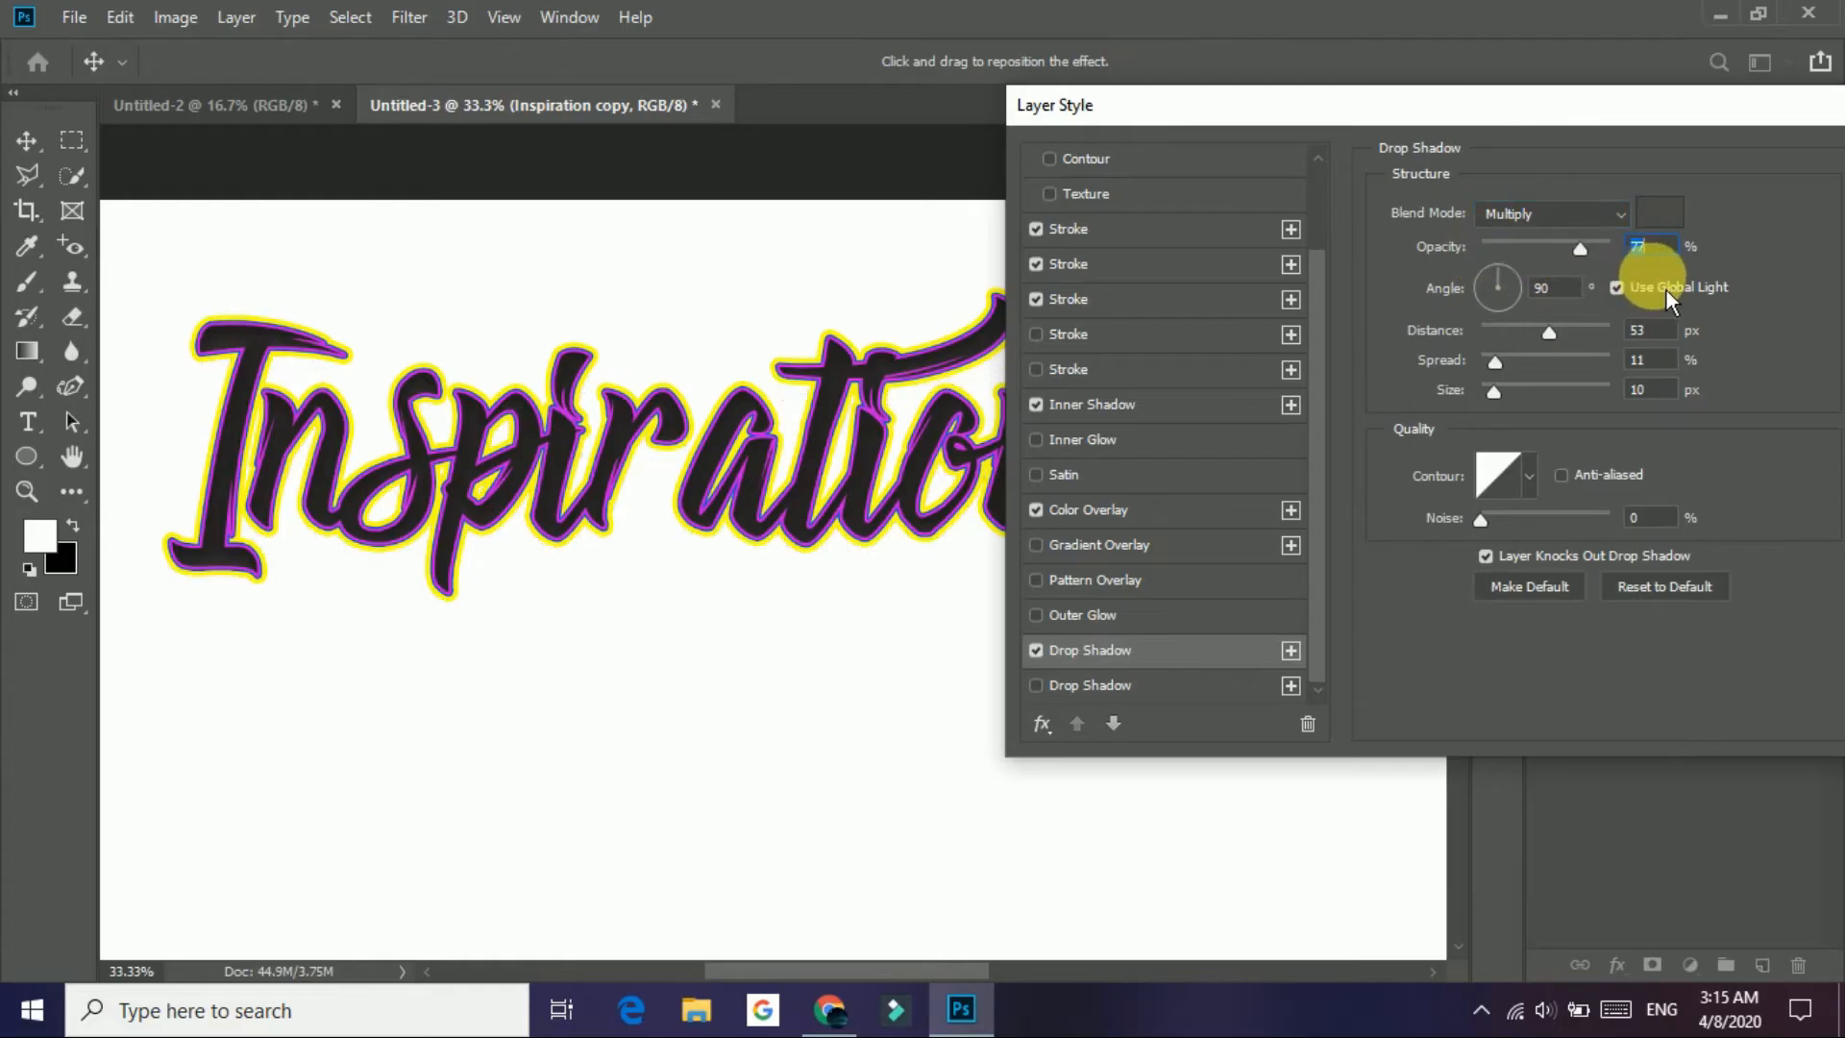
left_click_drag(1543, 257, 1547, 250)
Step: Switch the drop shadow off and on to compare the text with and without it, and reopen its settings
left_click(1034, 650)
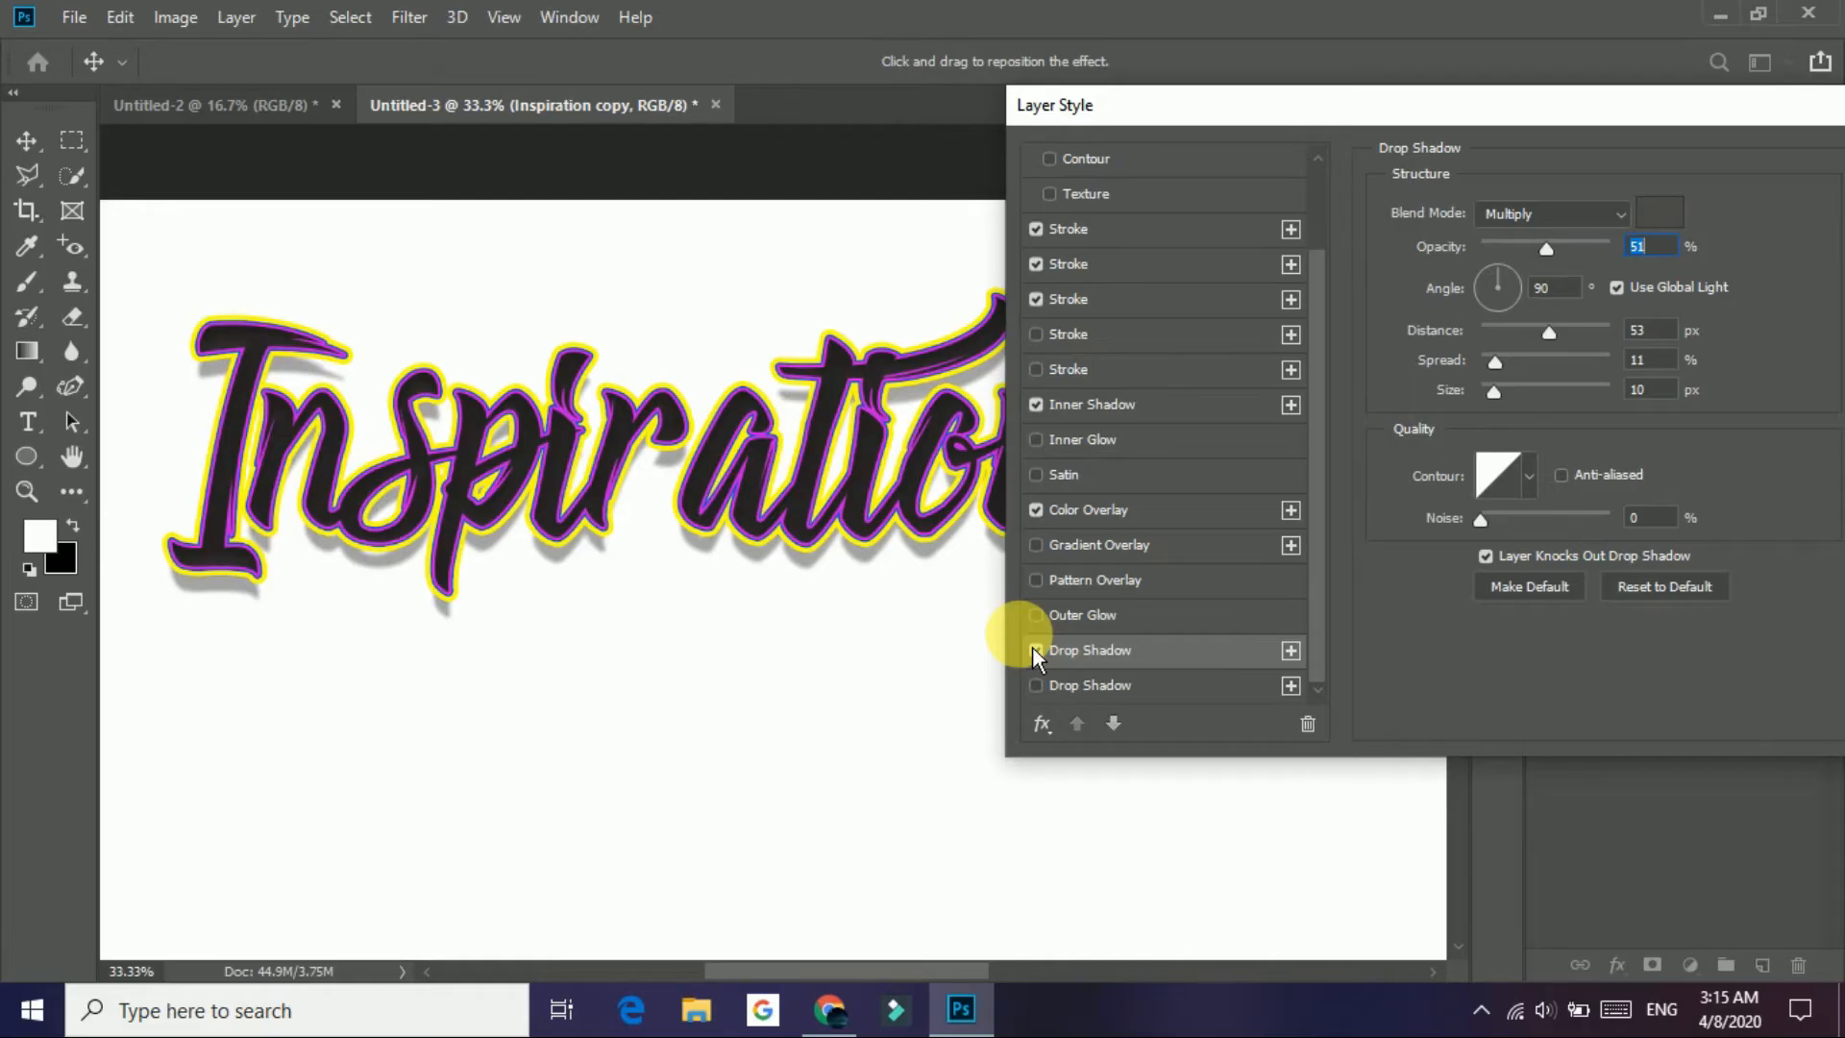
left_click(1033, 648)
left_click(1035, 650)
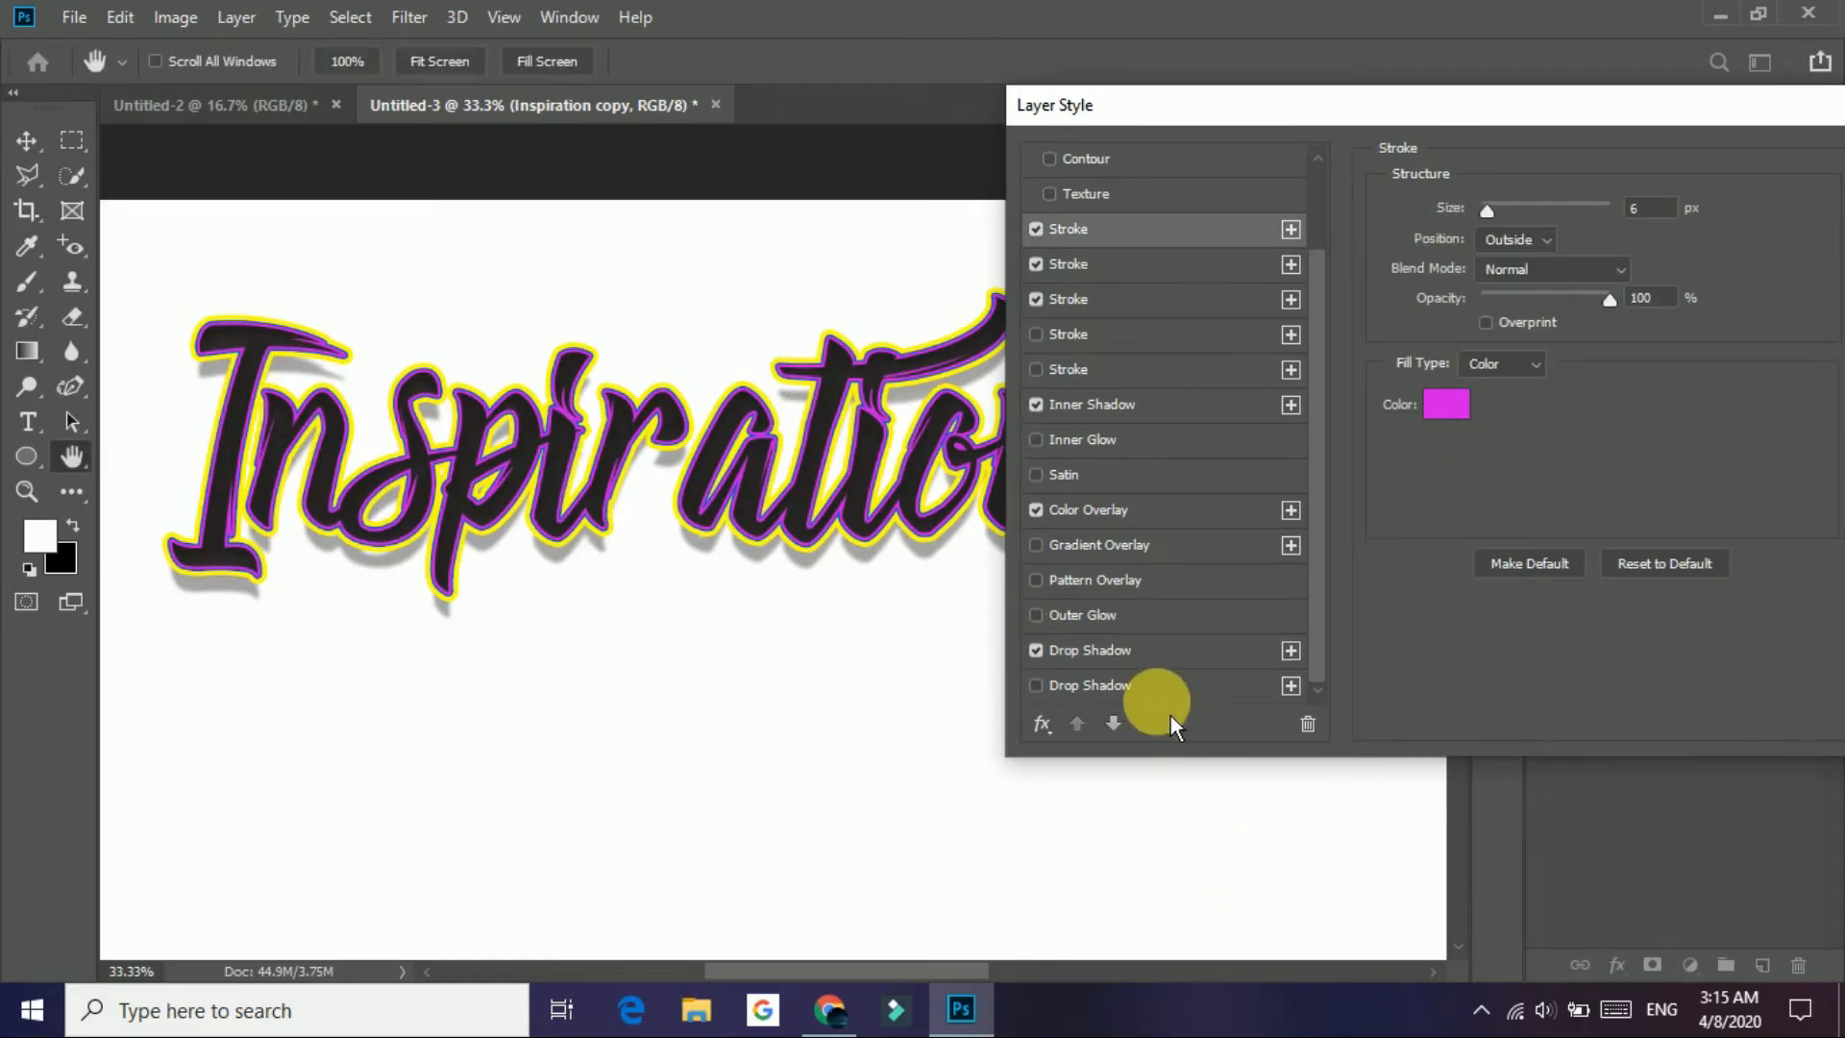
left_click(1165, 665)
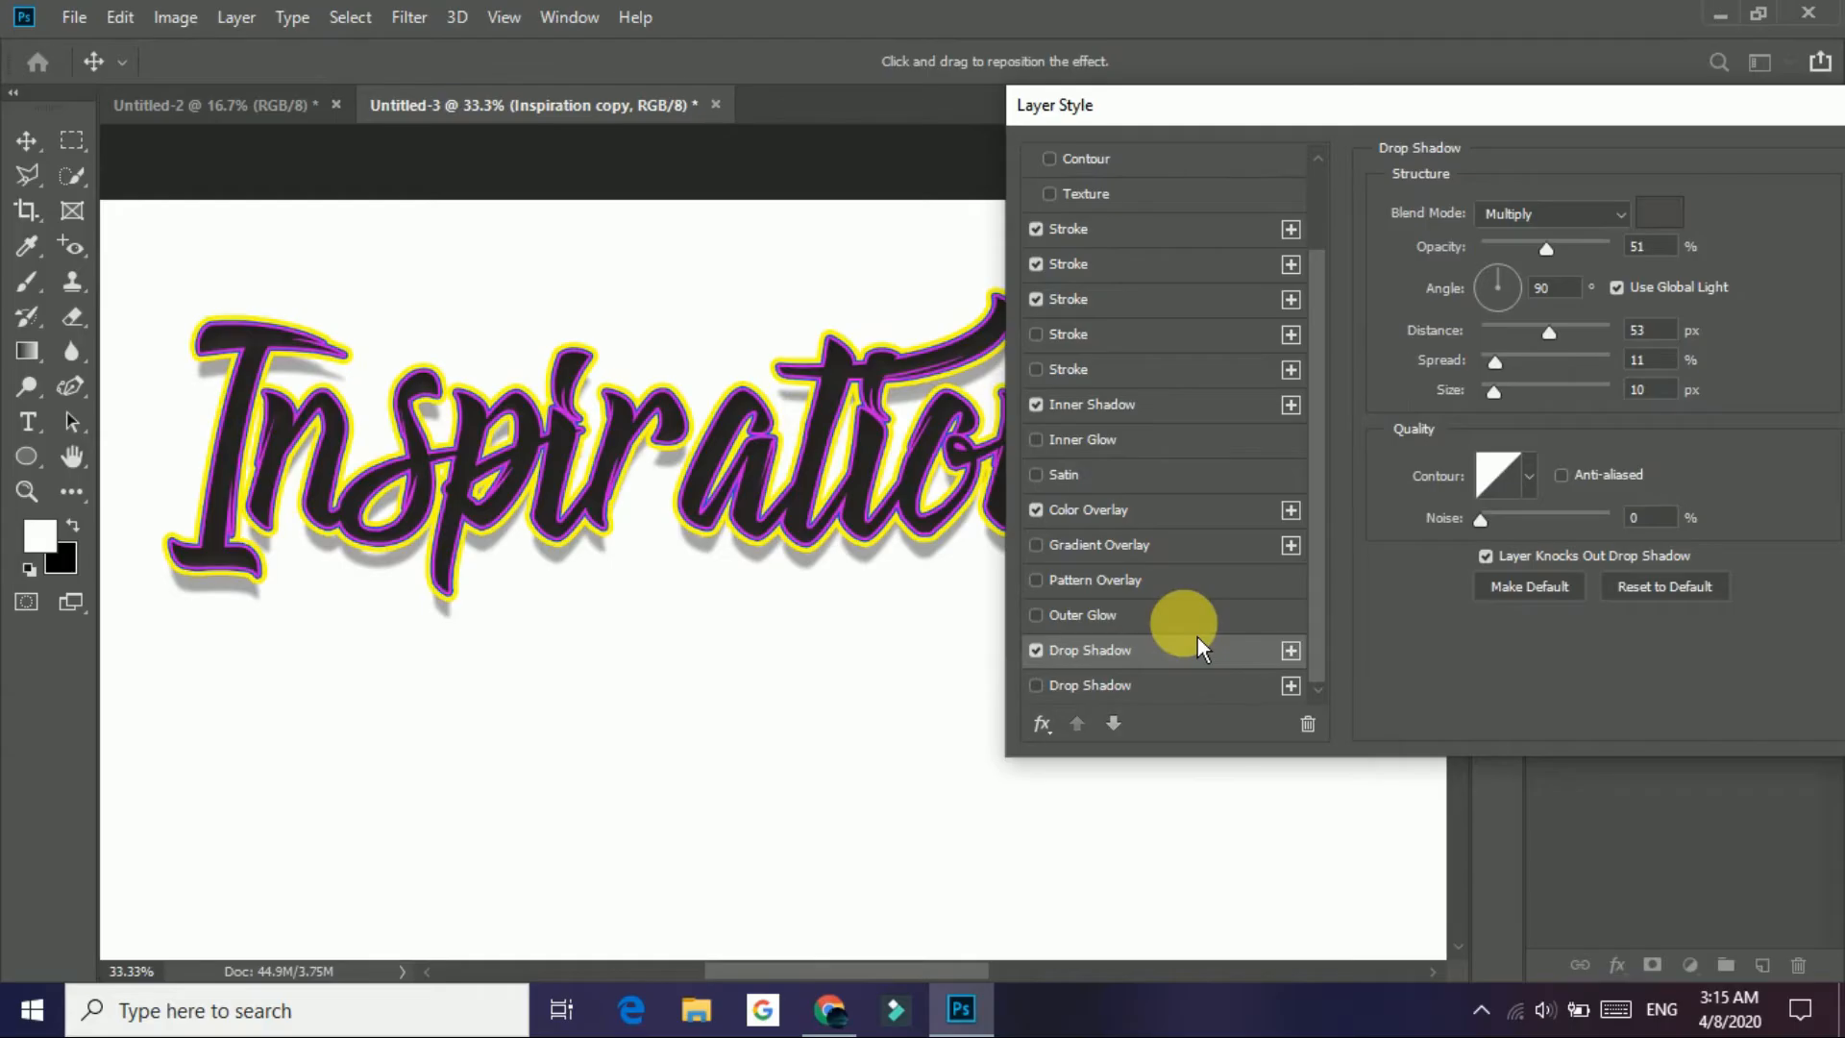
Step: Rotate the drop shadow's global light angle to just below horizontal so the shadow falls to the left of the letters
key("ctrl+minus")
key("ctrl+minus")
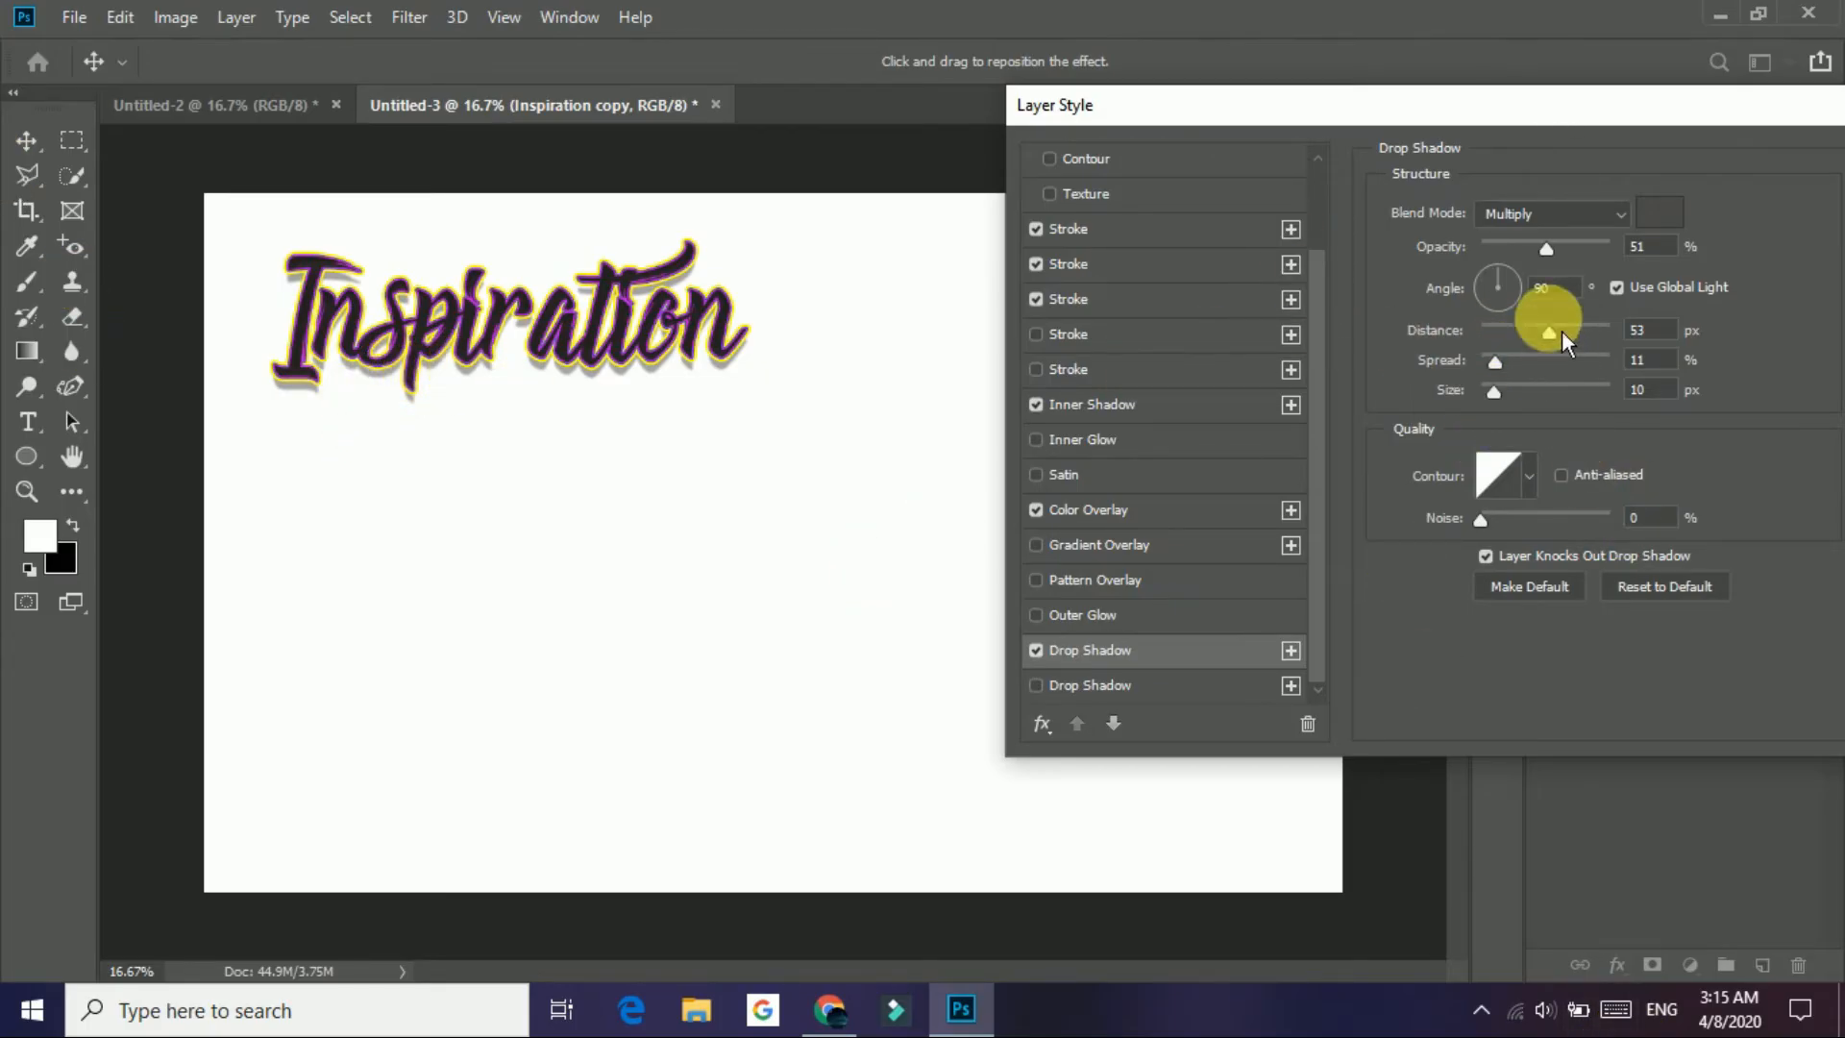
left_click_drag(1523, 307, 1504, 304)
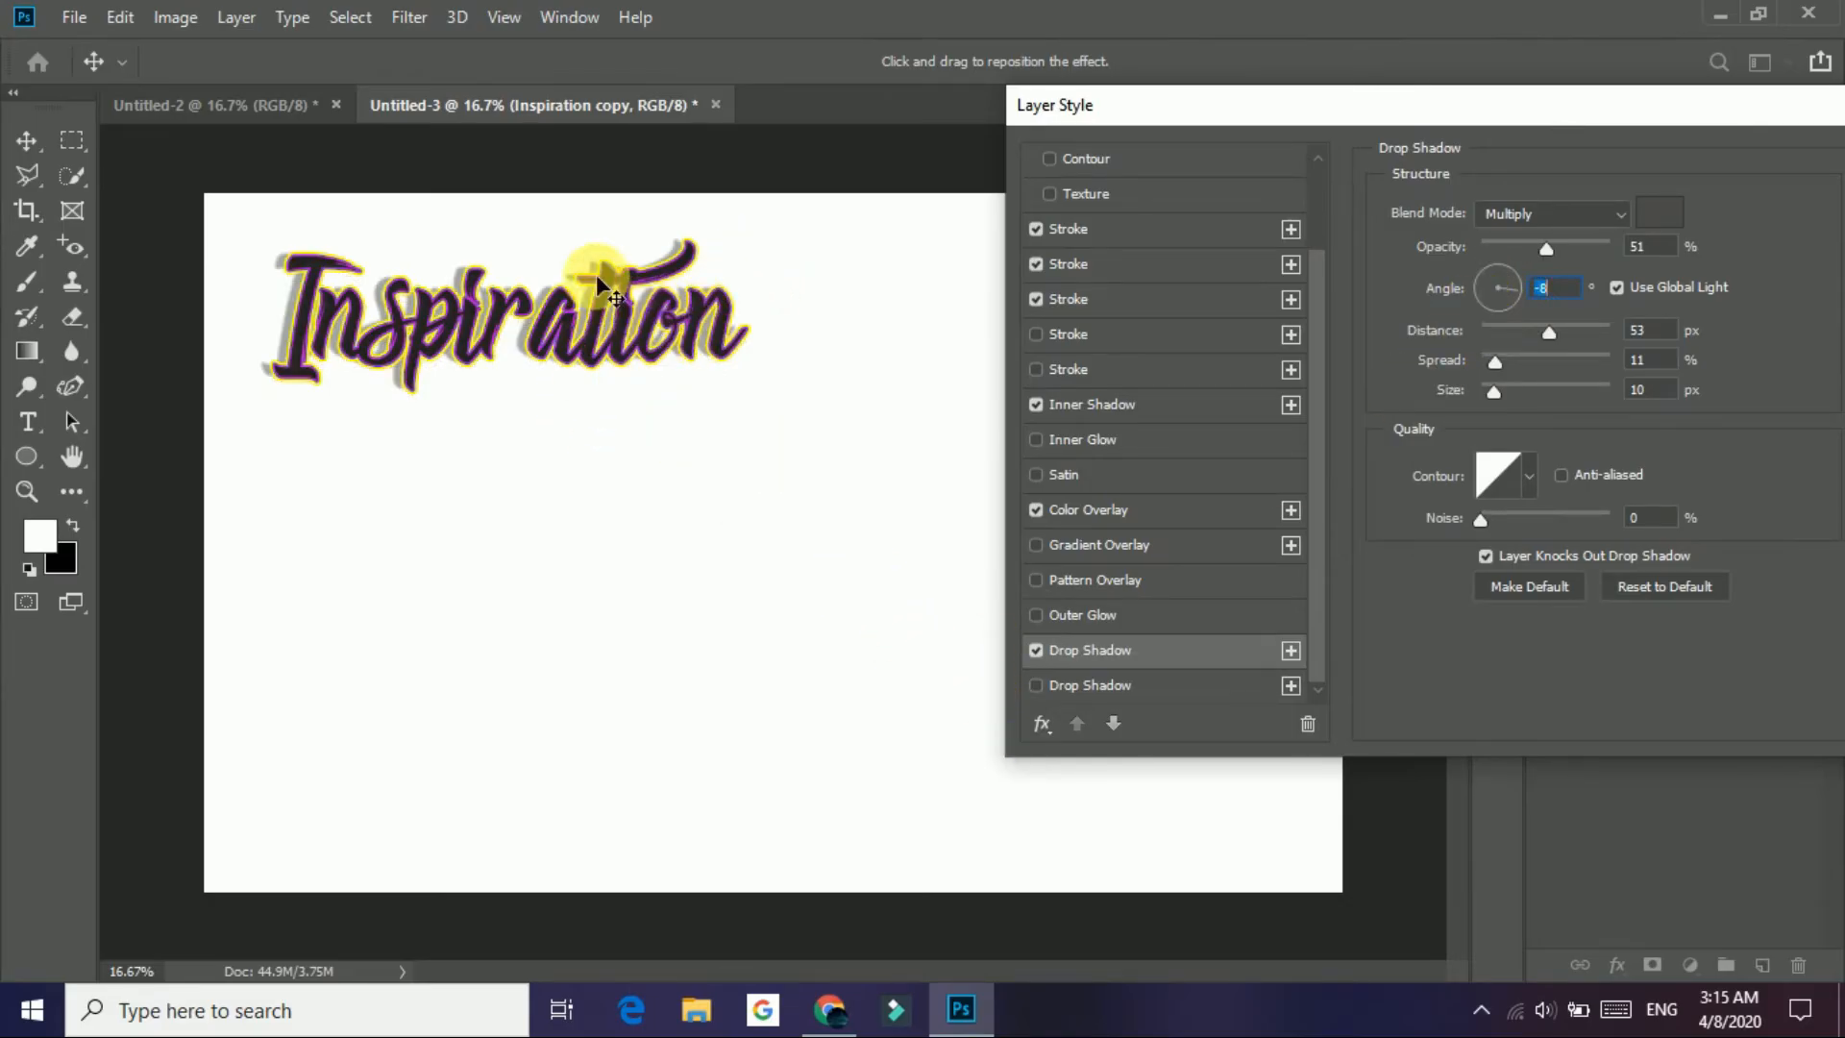
Step: Set the drop shadow's global light angle to 96° so the shadow falls below the letters
left_click(1480, 299)
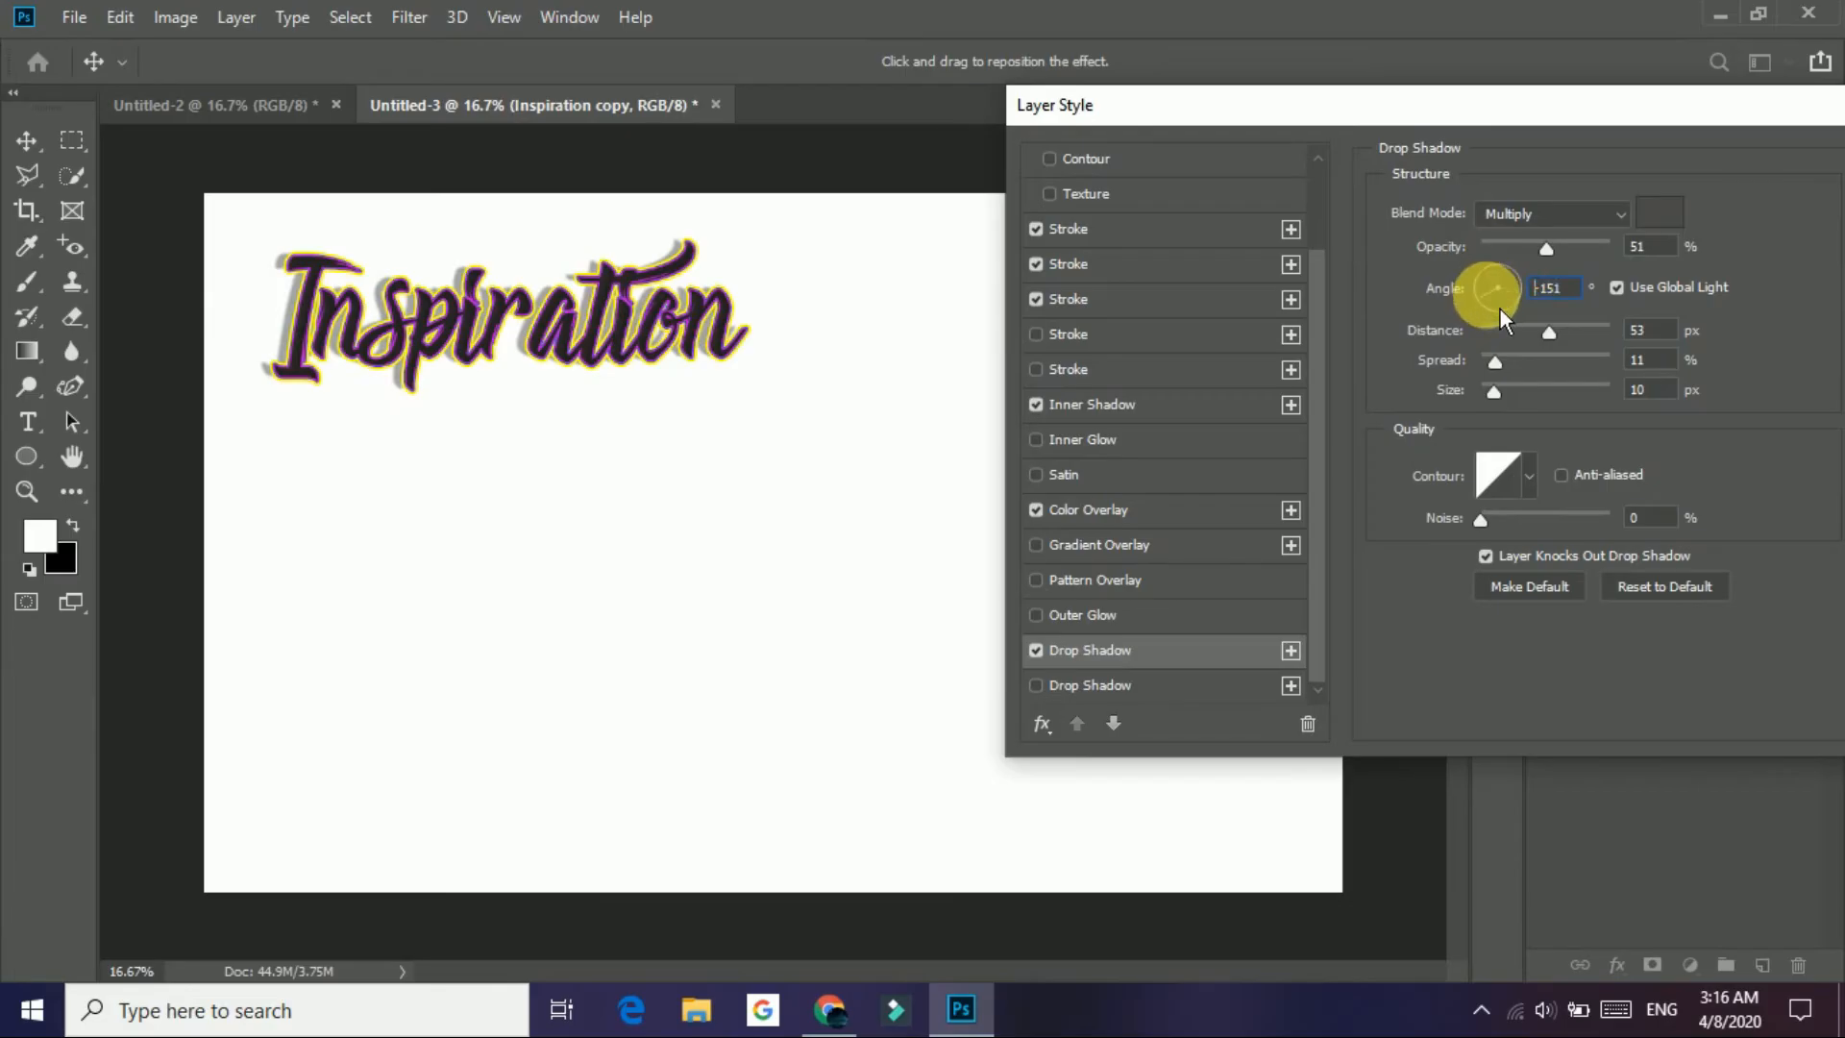
left_click(1491, 287)
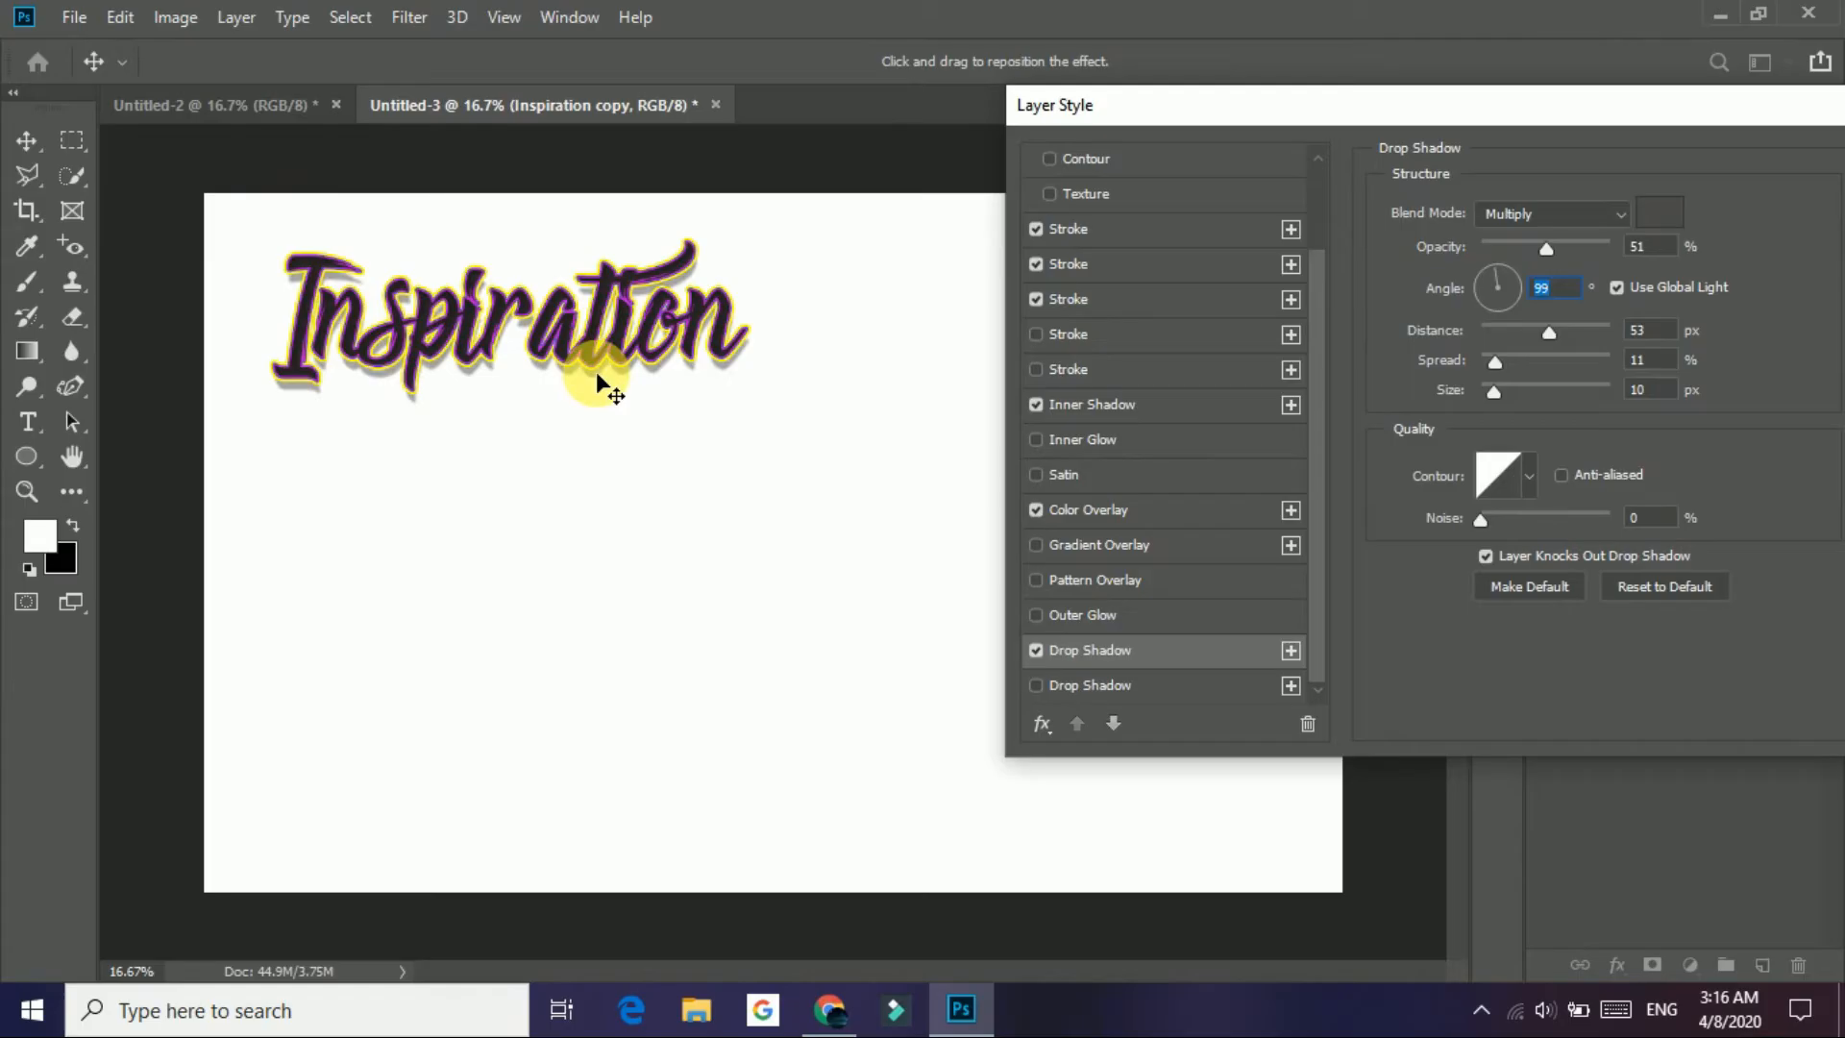
mouse_move(598, 382)
left_mouse_down()
mouse_move(574, 440)
mouse_move(619, 478)
mouse_move(514, 365)
mouse_move(599, 381)
left_mouse_up()
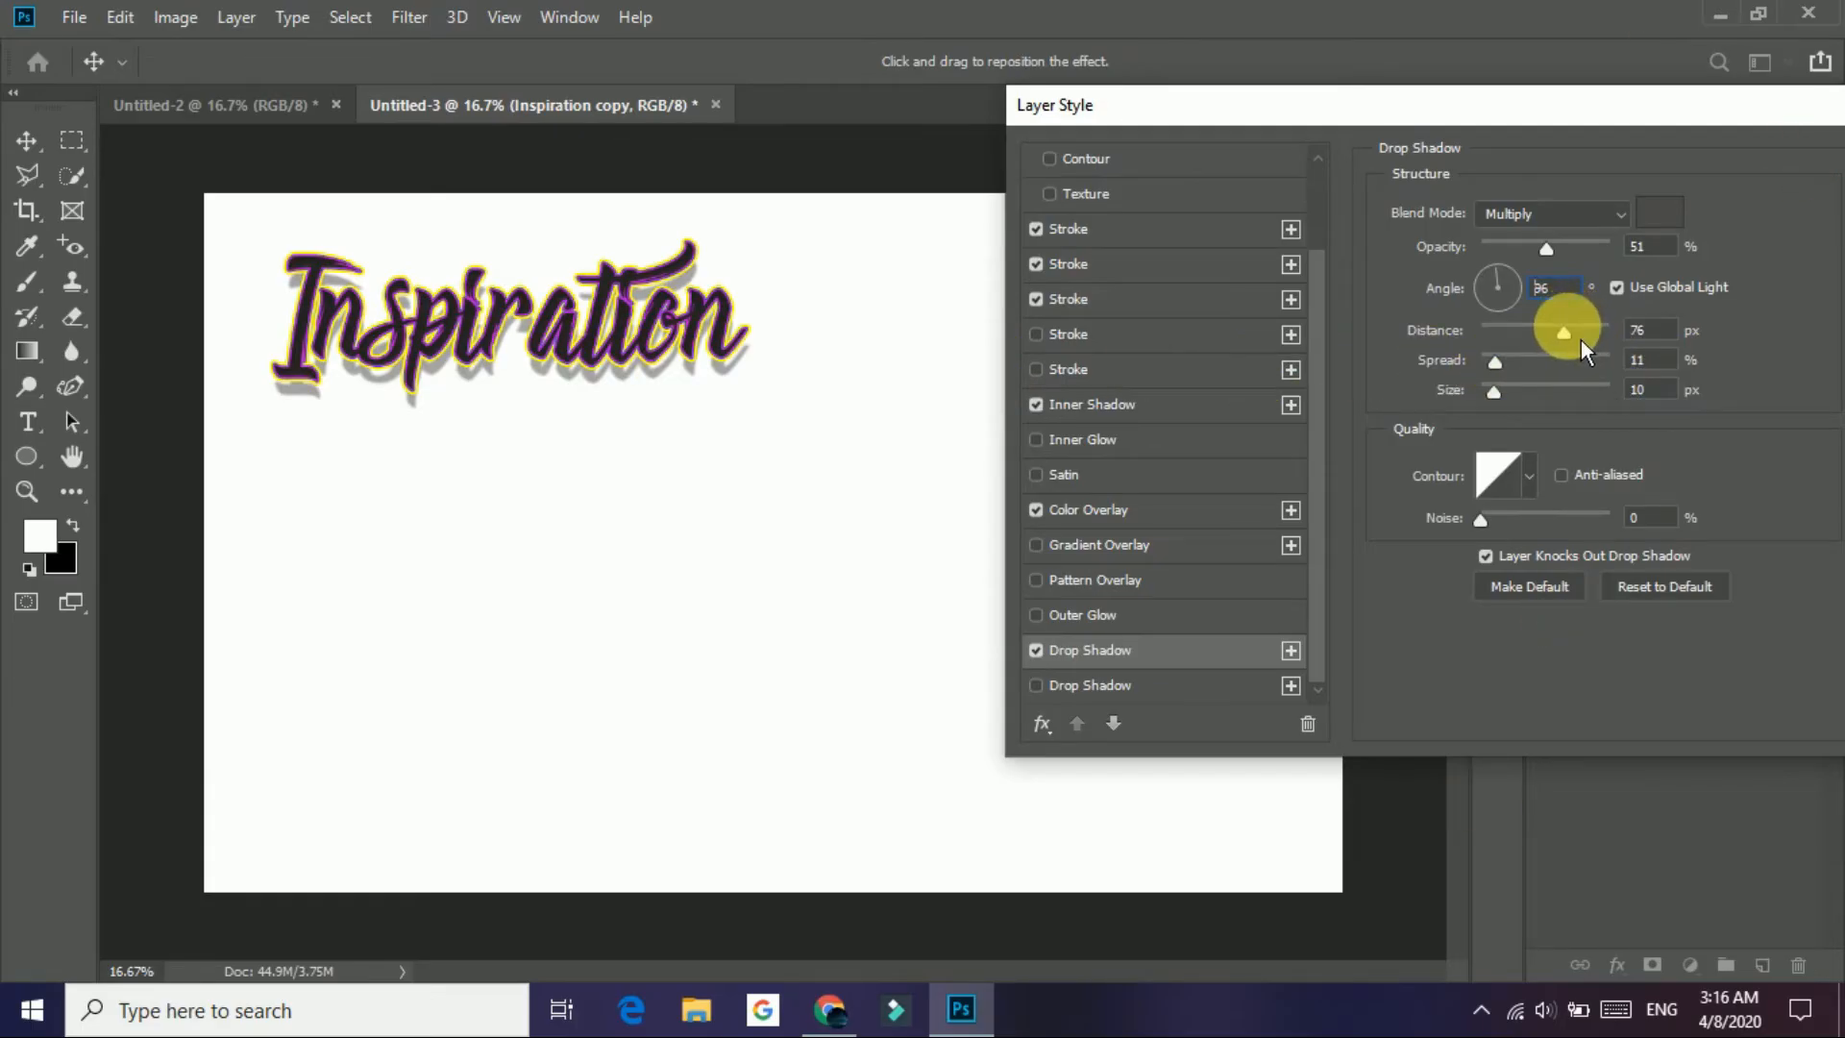
Step: Set the drop shadow's distance to 75 px, spread to 14% and size to 43 px
mouse_move(1580, 340)
left_mouse_down()
mouse_move(1599, 348)
mouse_move(1560, 360)
left_mouse_up()
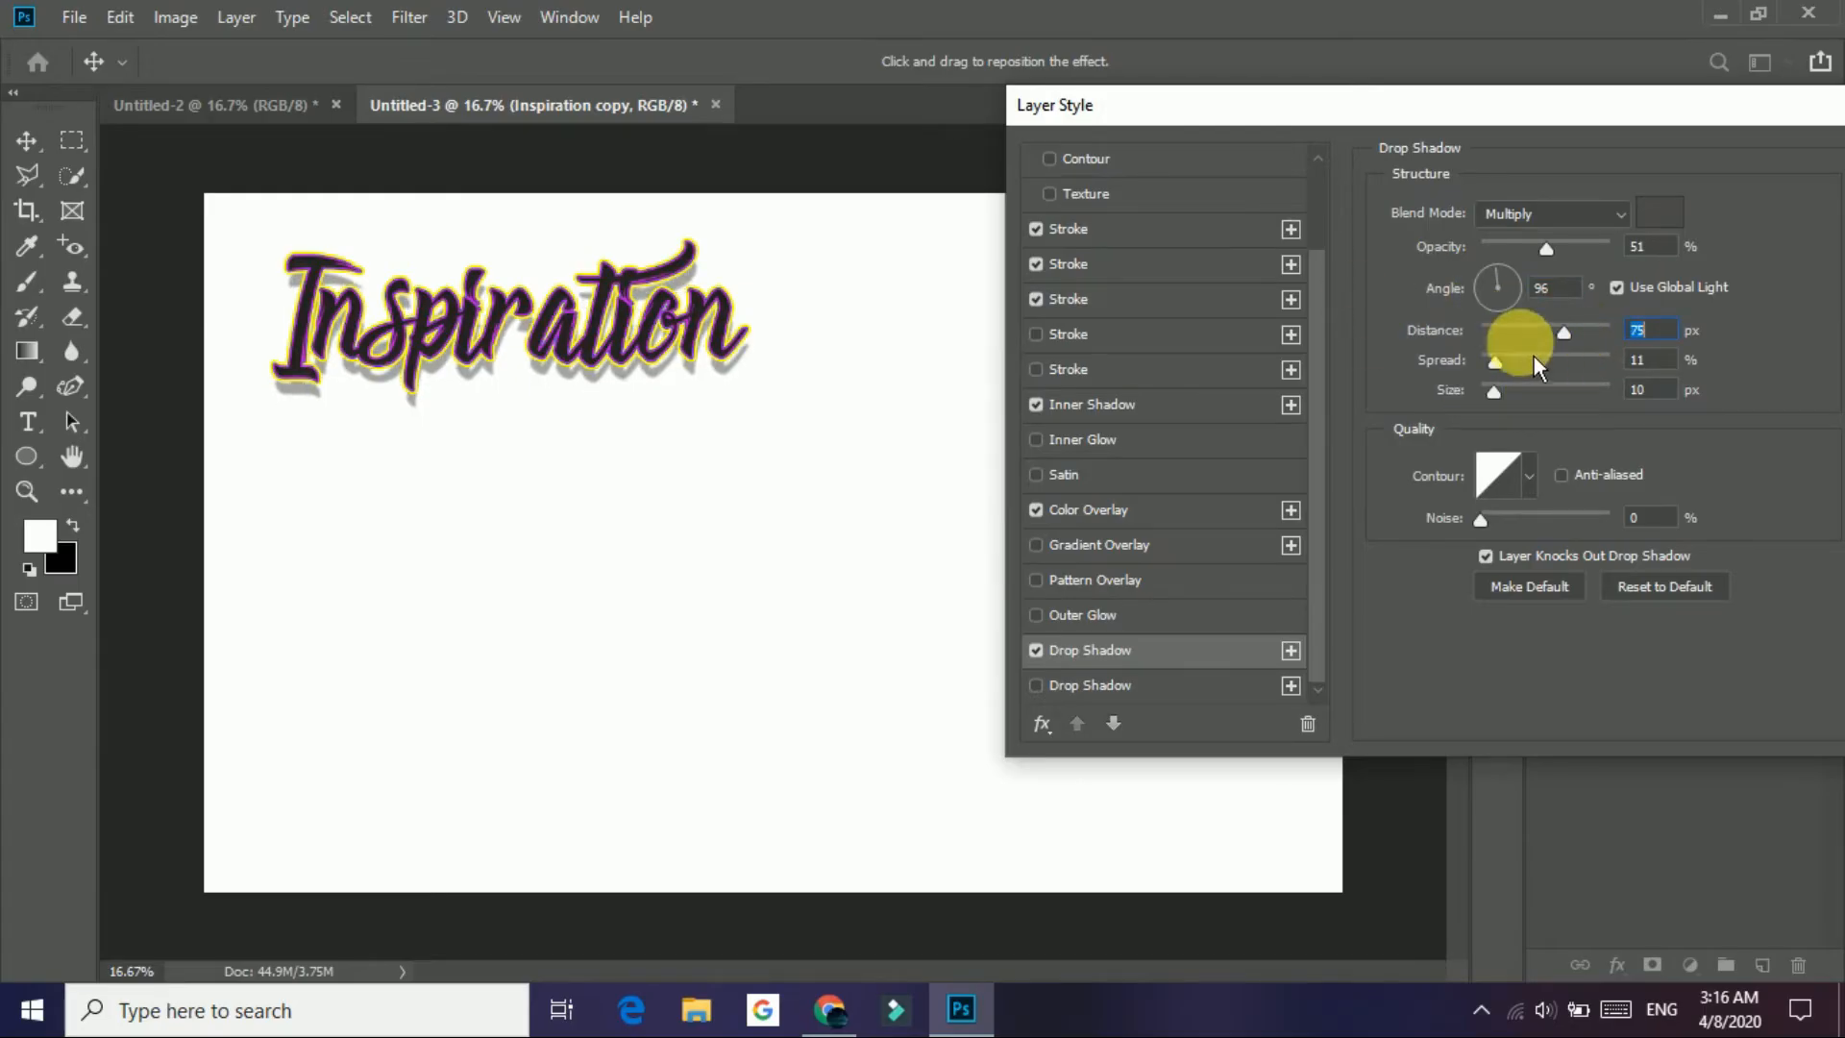
left_click_drag(1504, 367, 1513, 370)
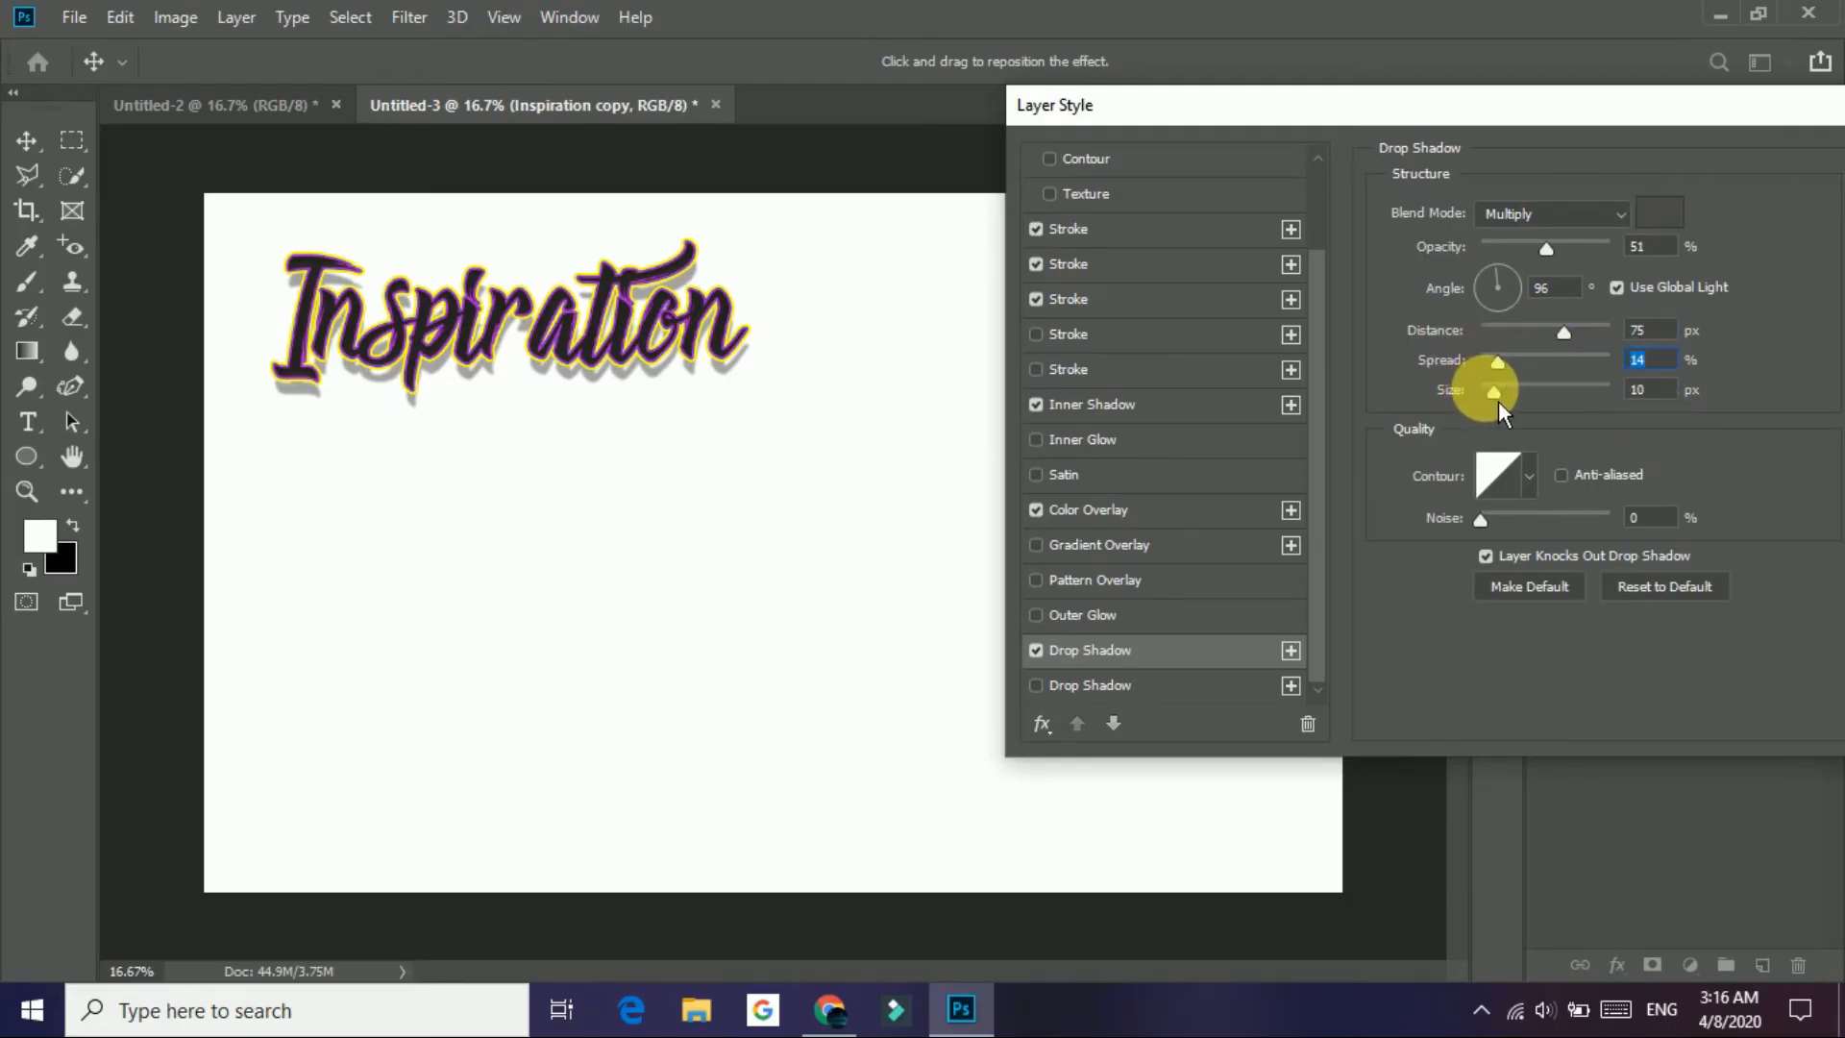
left_click_drag(1505, 402, 1678, 442)
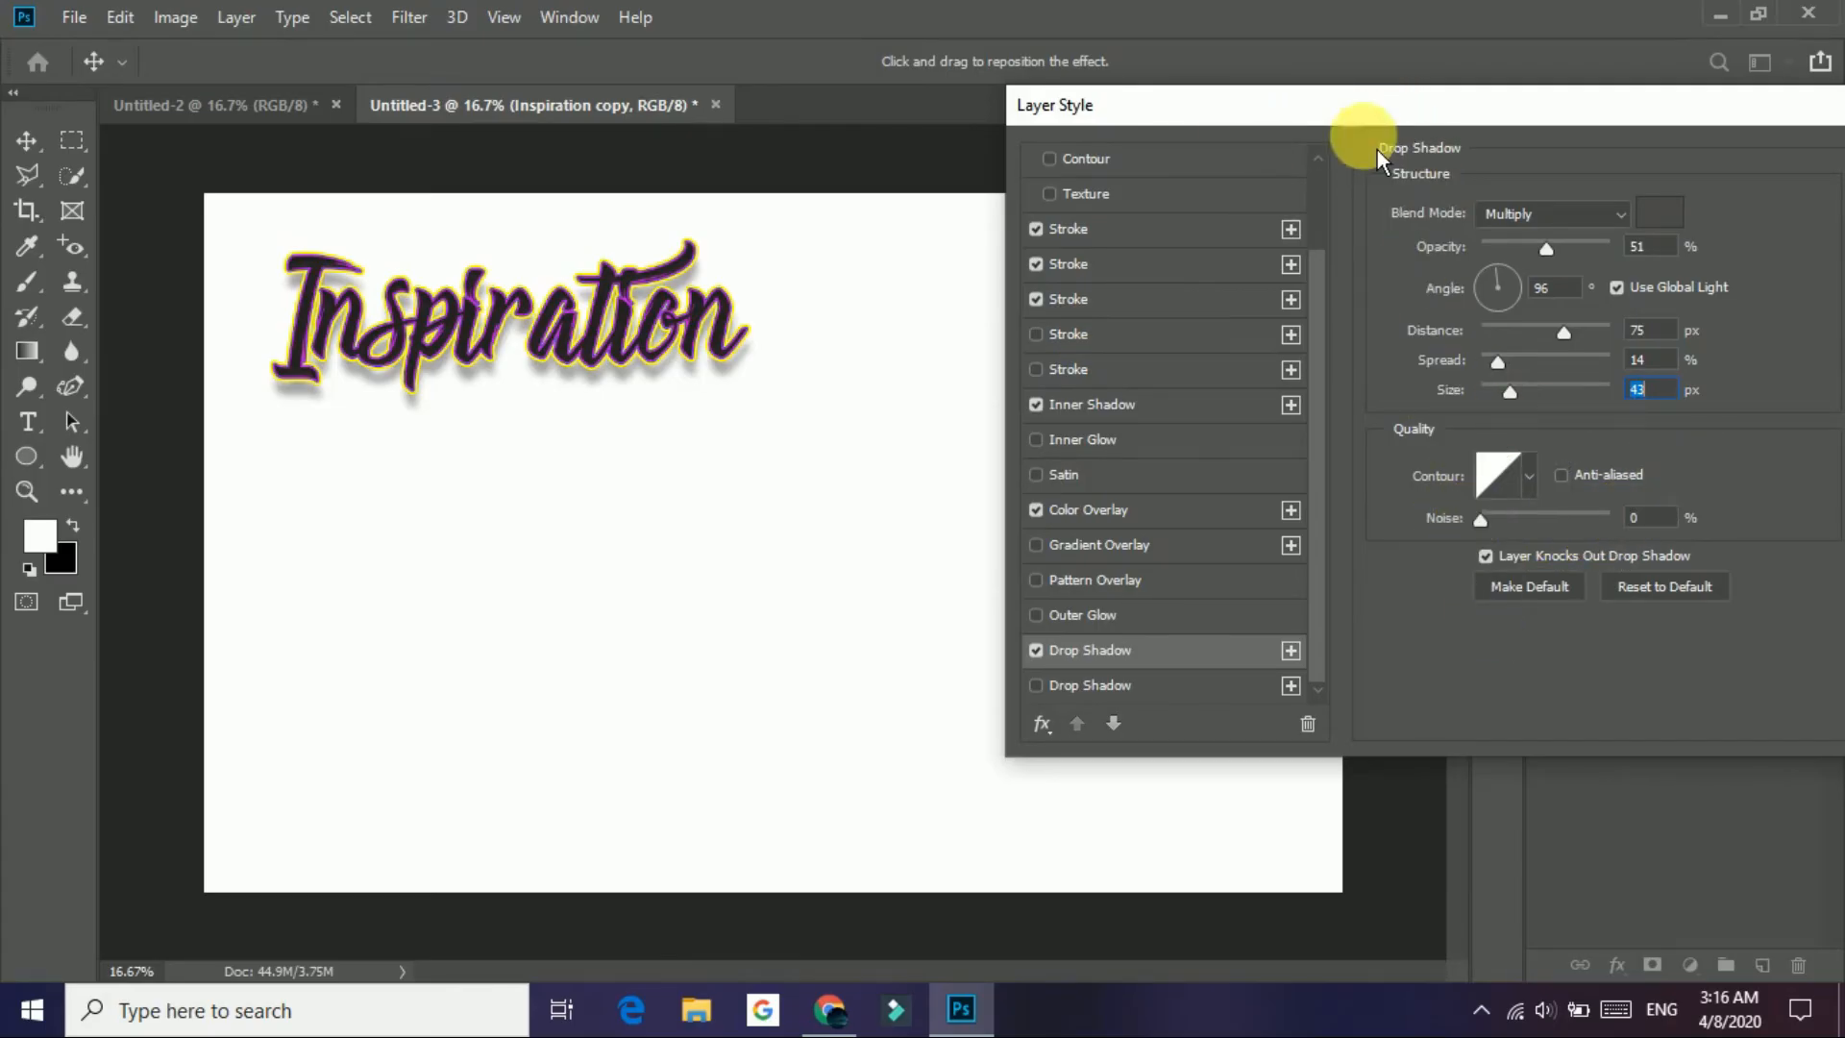
left_click_drag(1345, 123, 1153, 39)
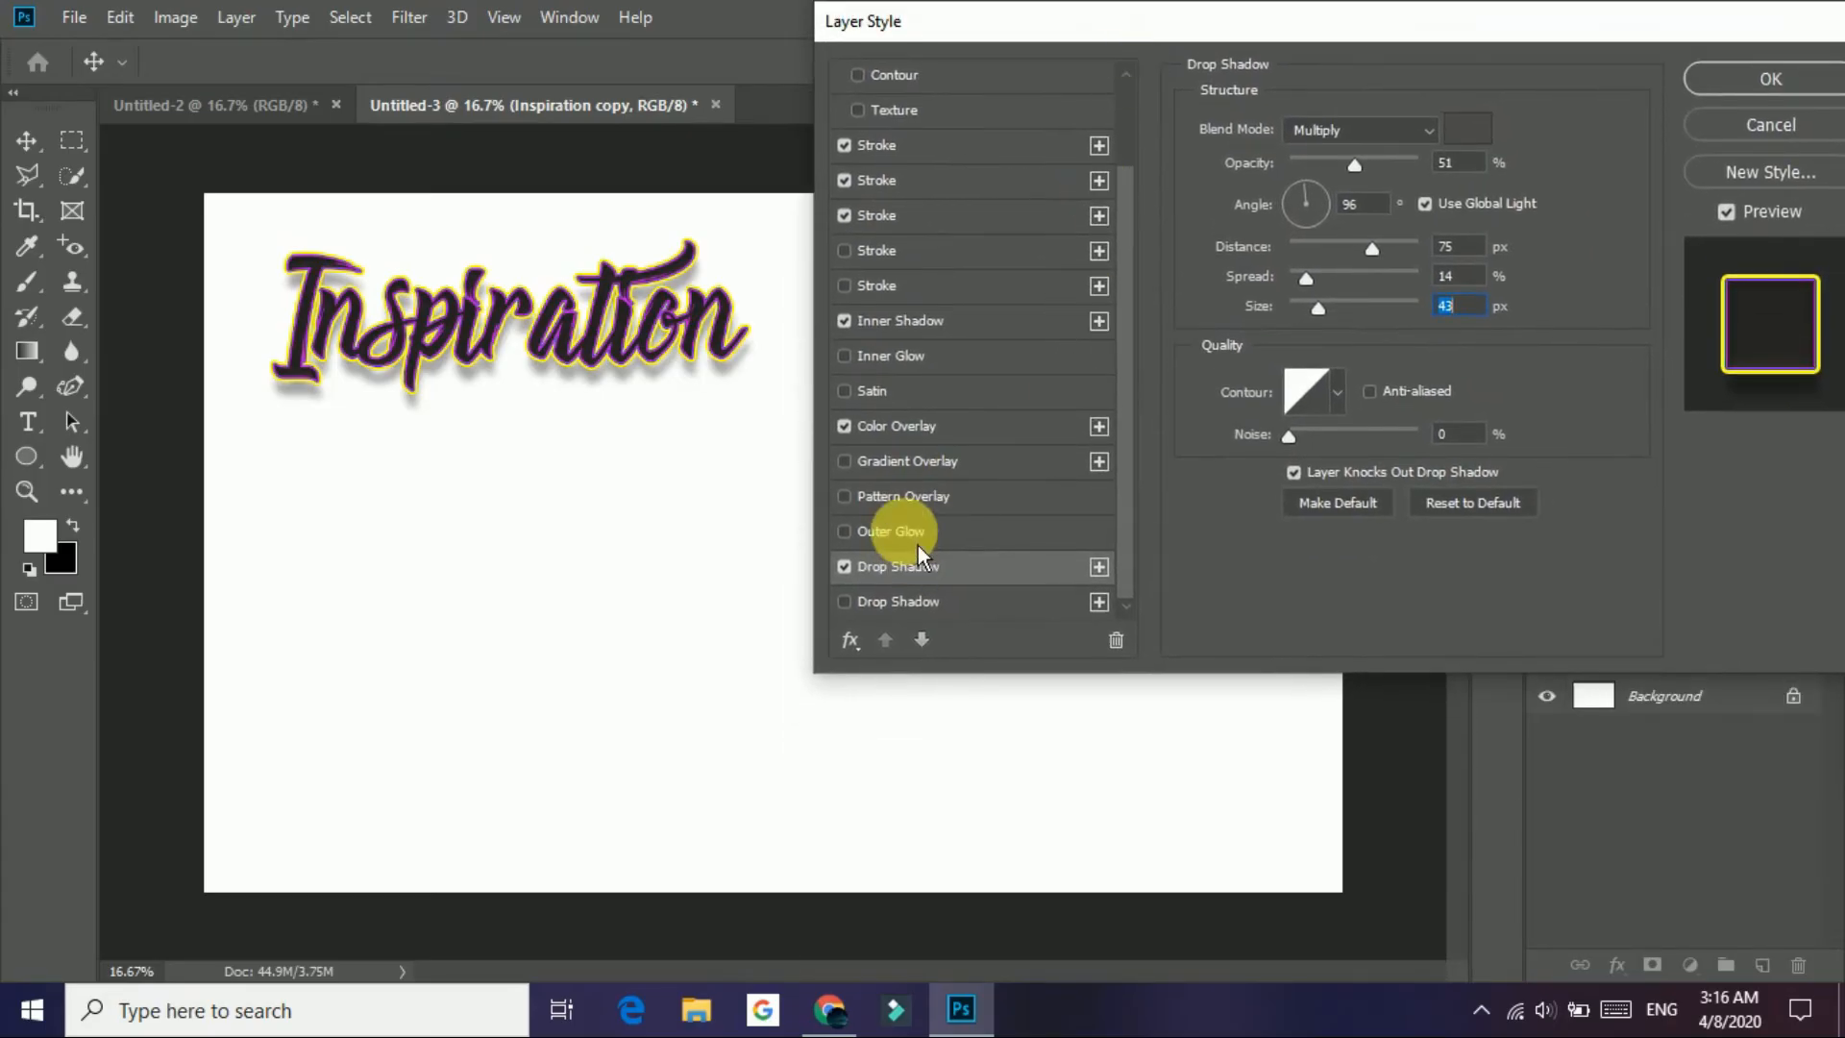
Step: Try a second drop shadow instance on the text copy and switch it off
left_click(1099, 566)
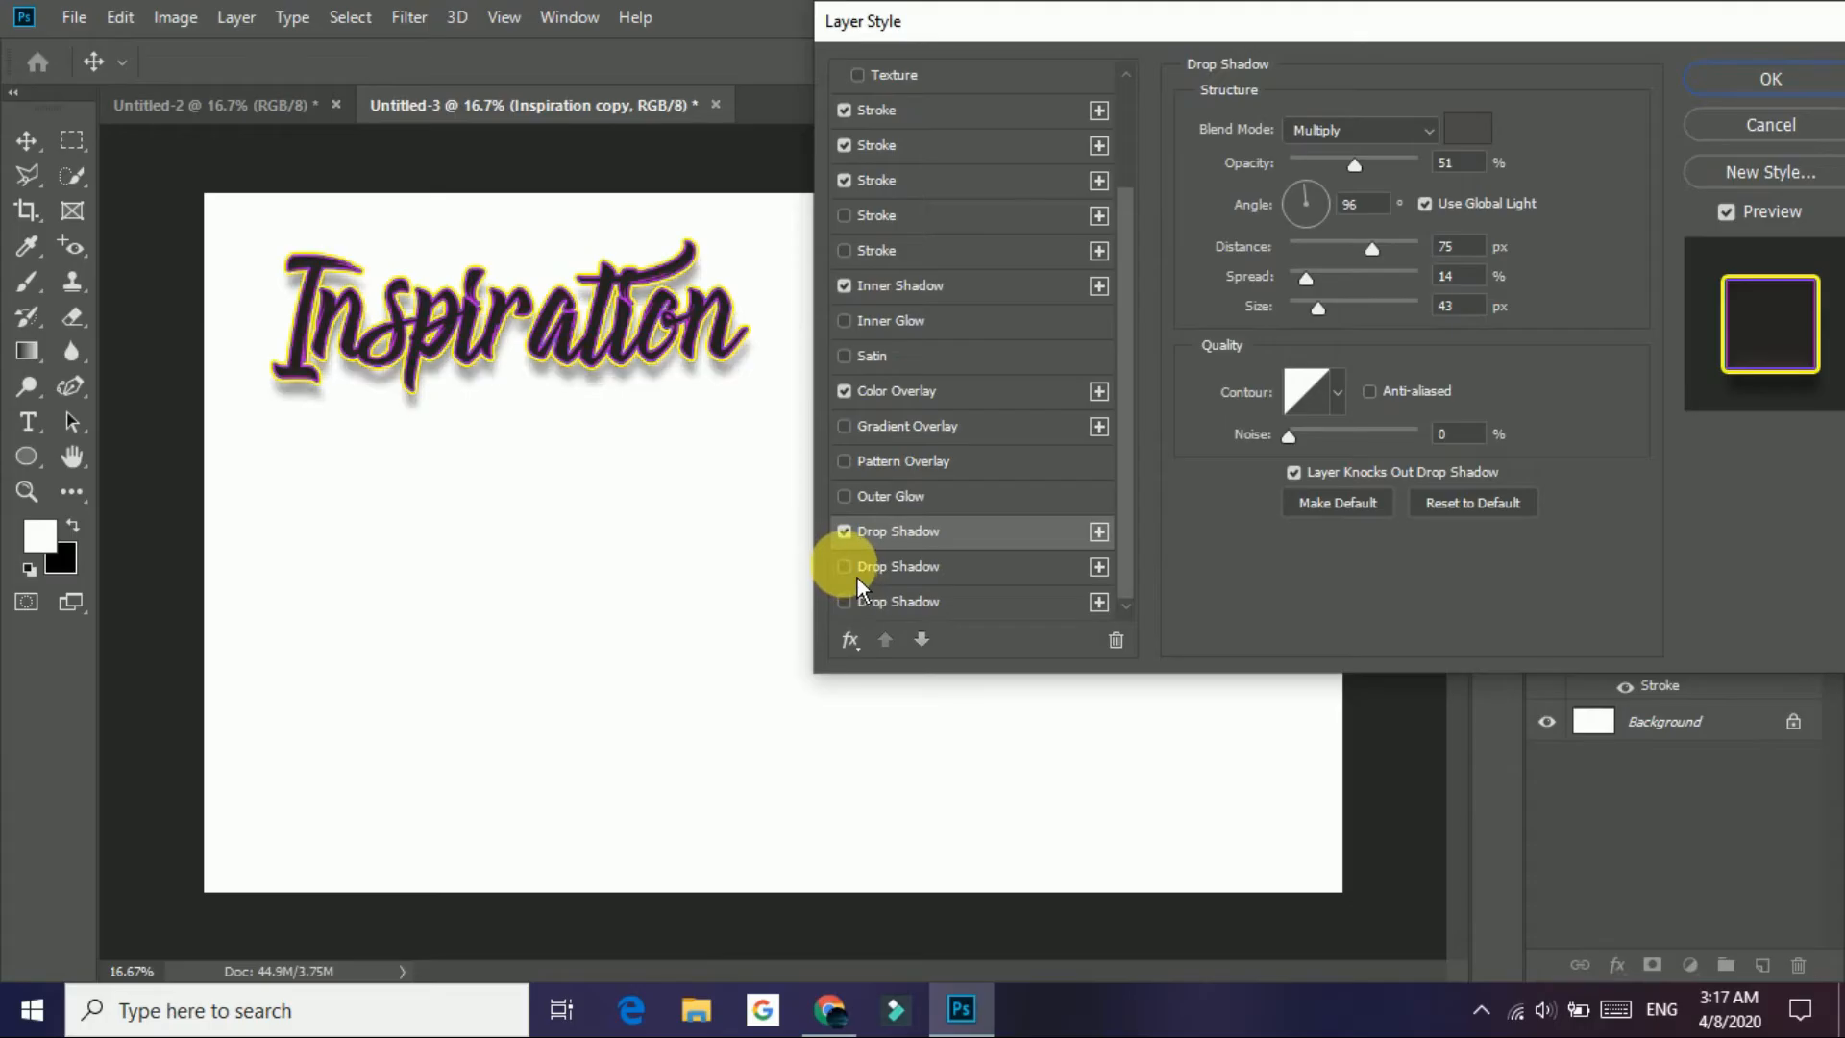
left_click(845, 566)
left_click(862, 568)
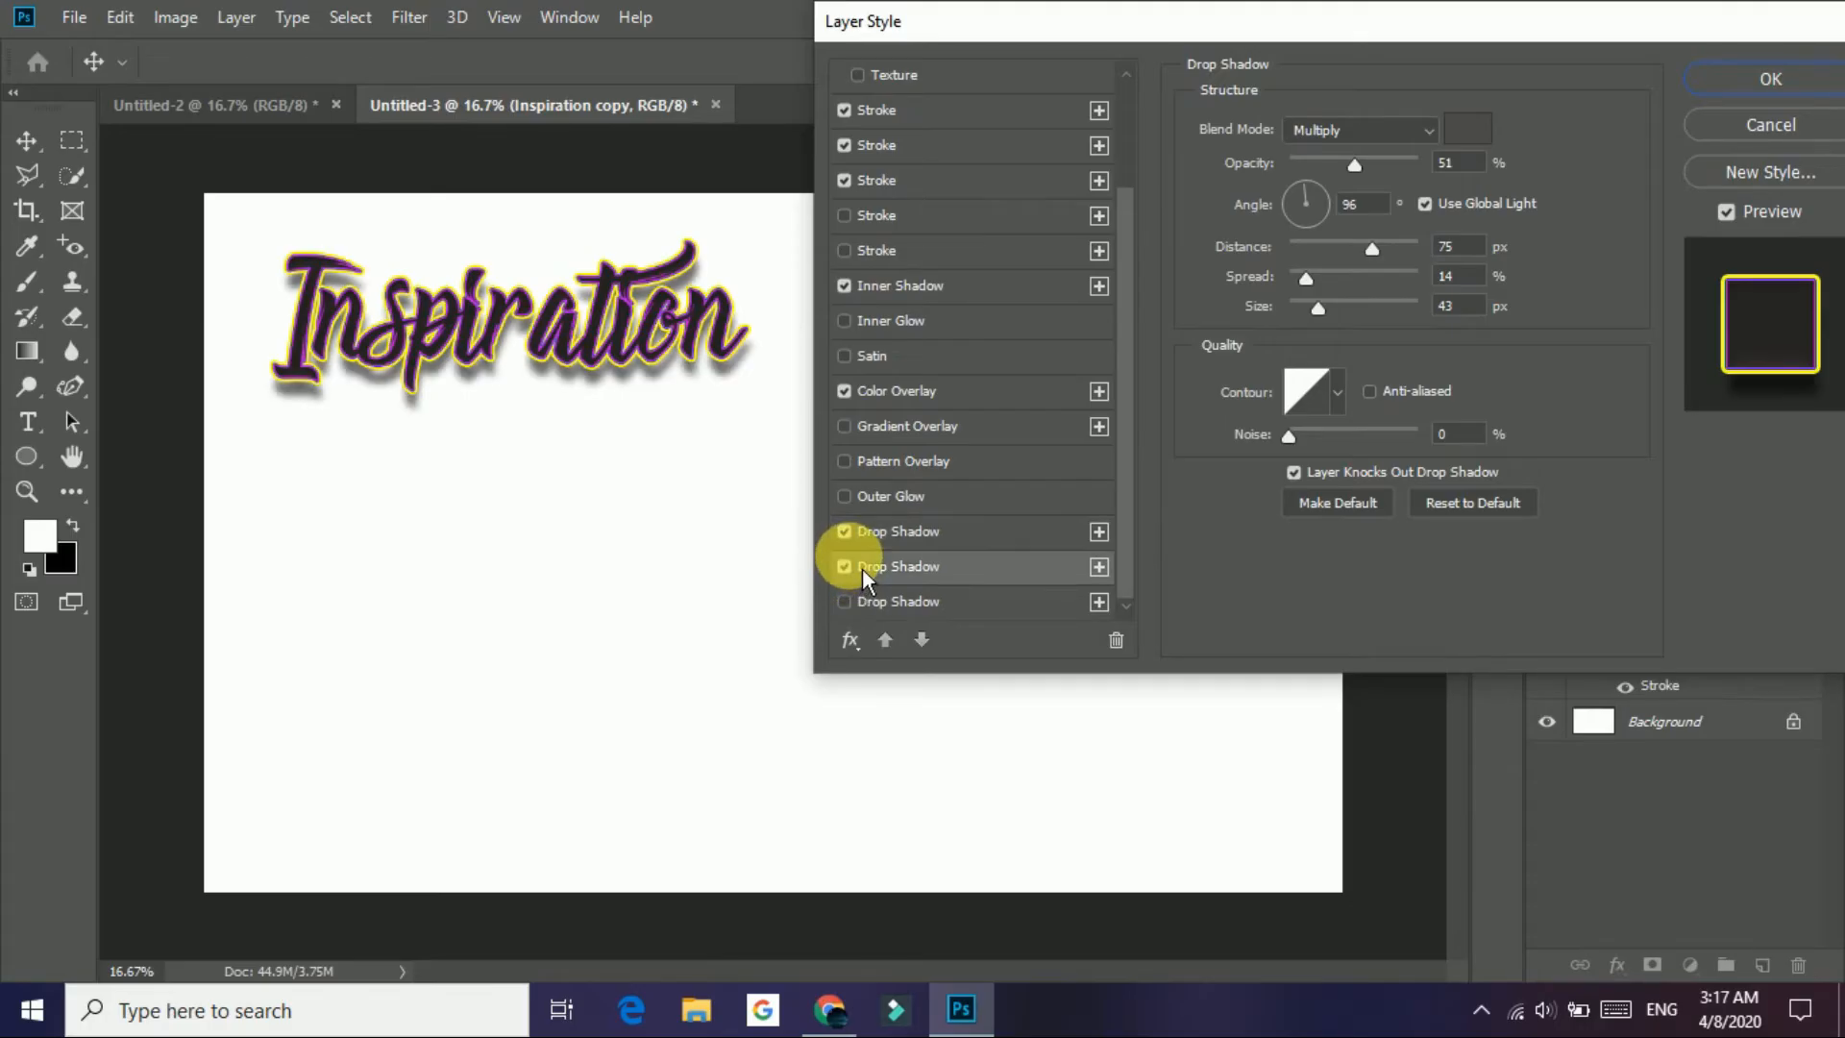
left_click(846, 567)
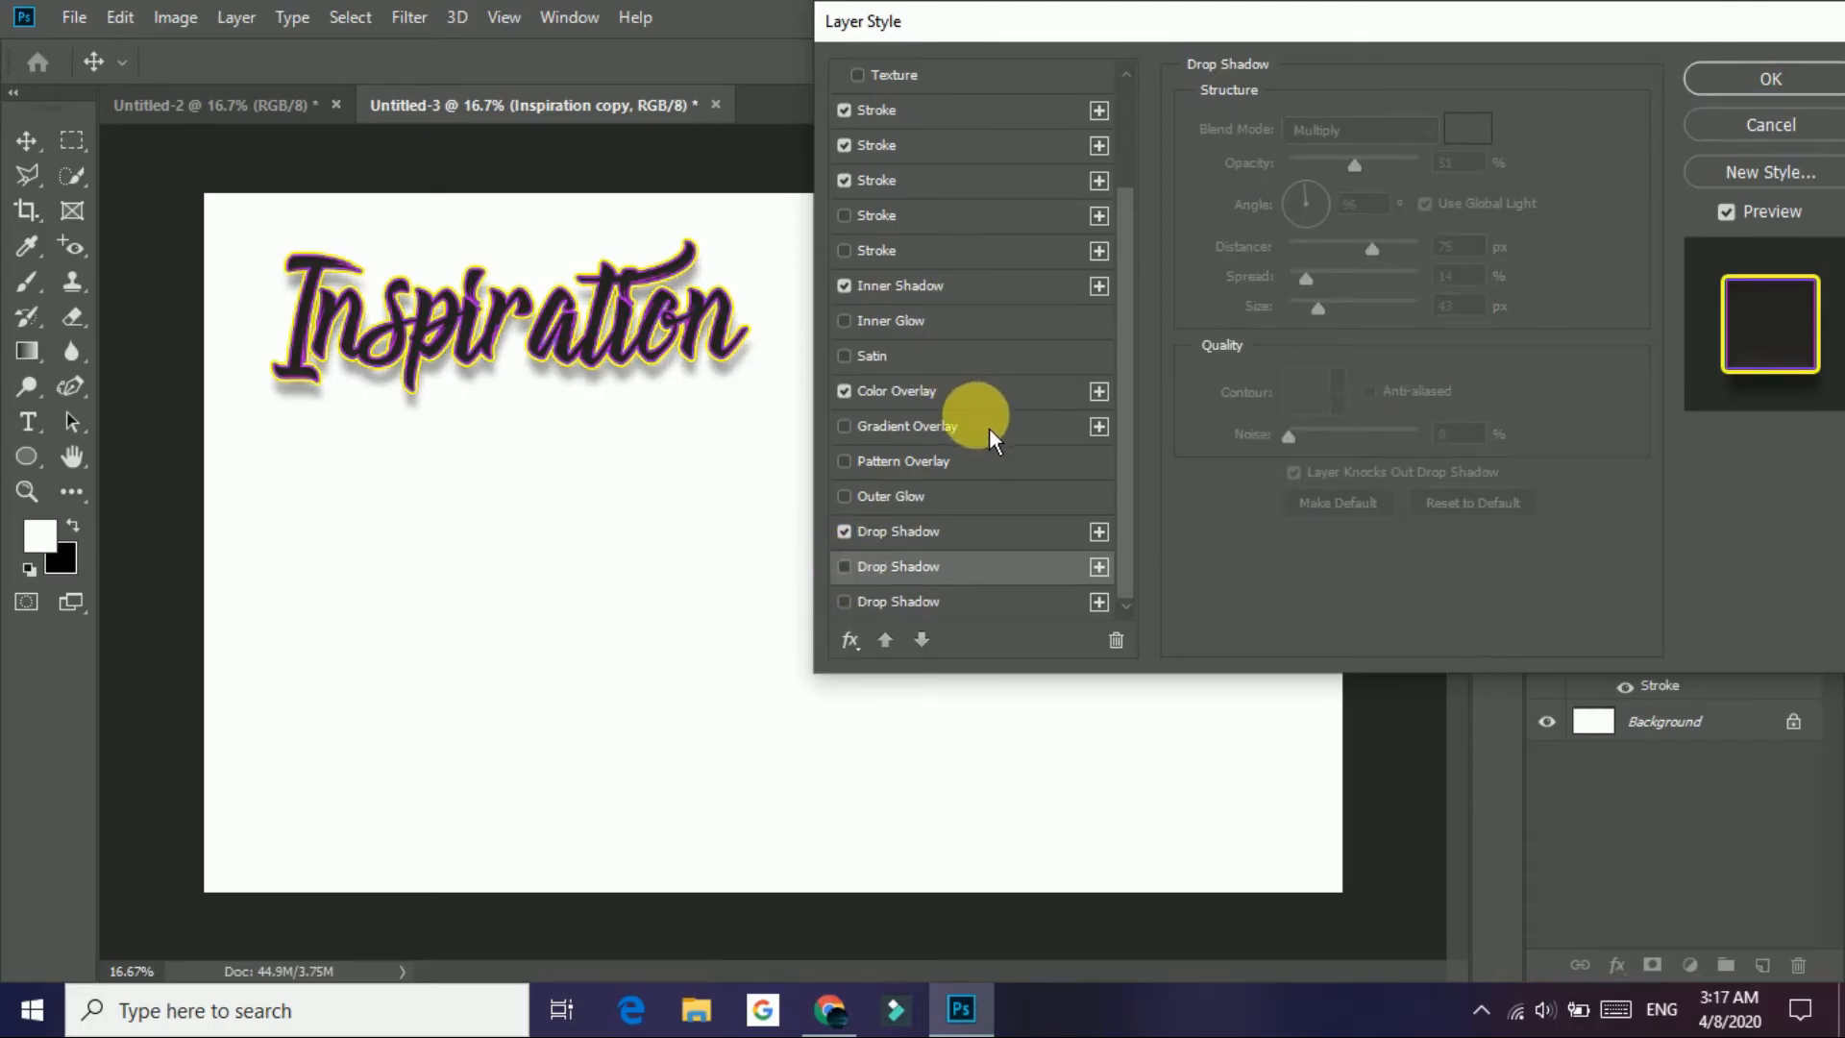
Step: Try a white Screen inner glow at 35% opacity and 29 px size, and inspect it close up on the lettering
left_click(900, 327)
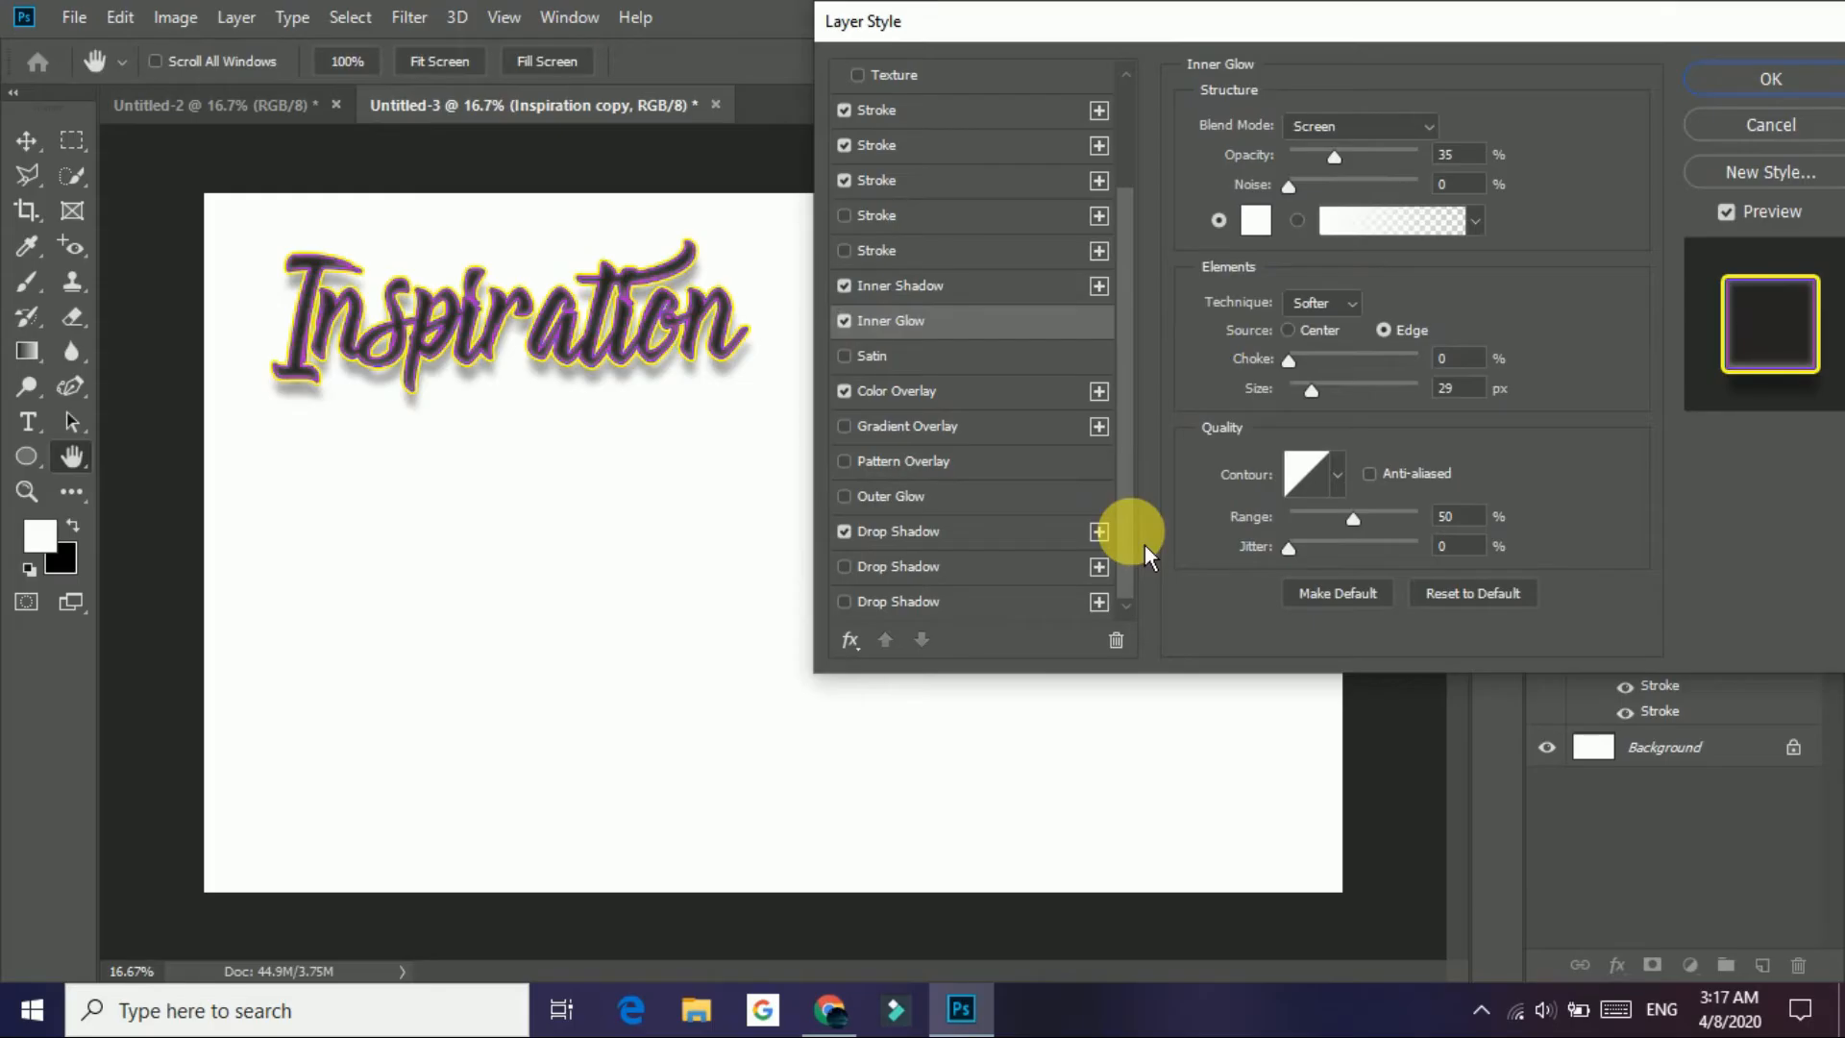
key("ctrl+plus")
key("ctrl+plus")
key("ctrl+plus")
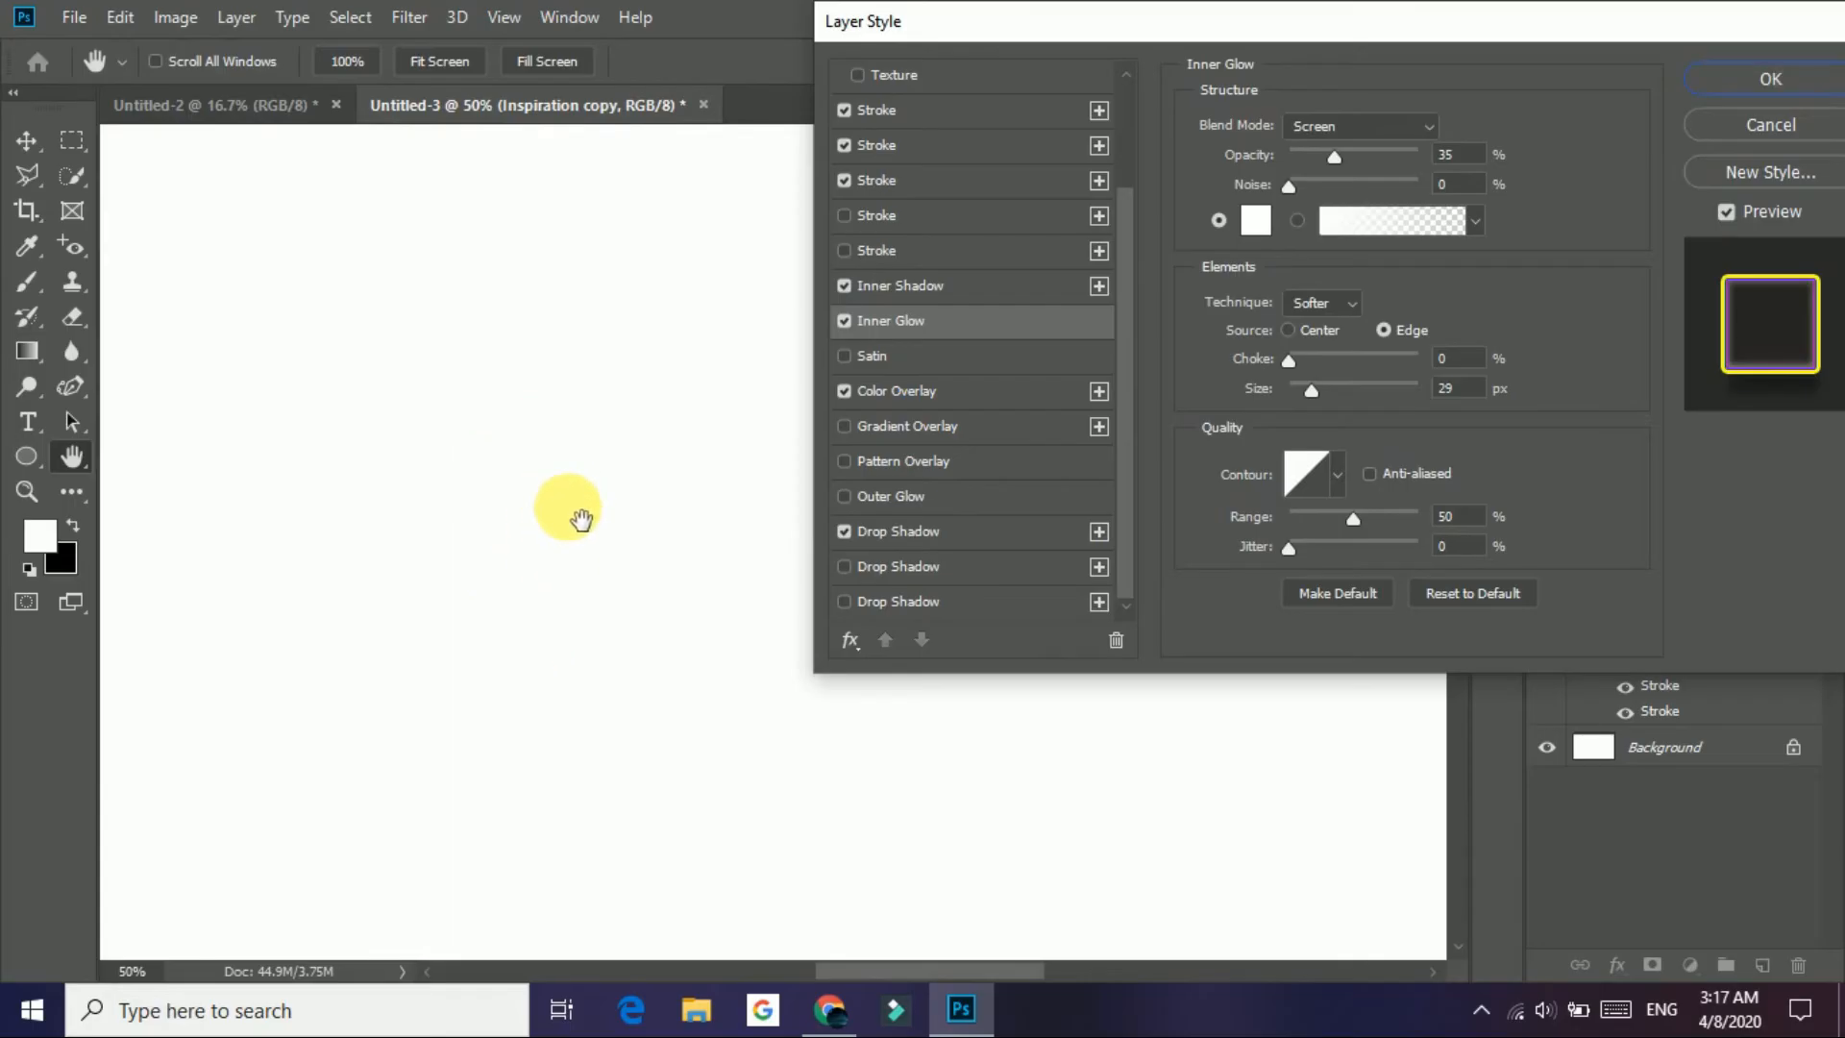
key("ctrl+minus")
key("ctrl+minus")
key("ctrl+minus")
key("ctrl+minus")
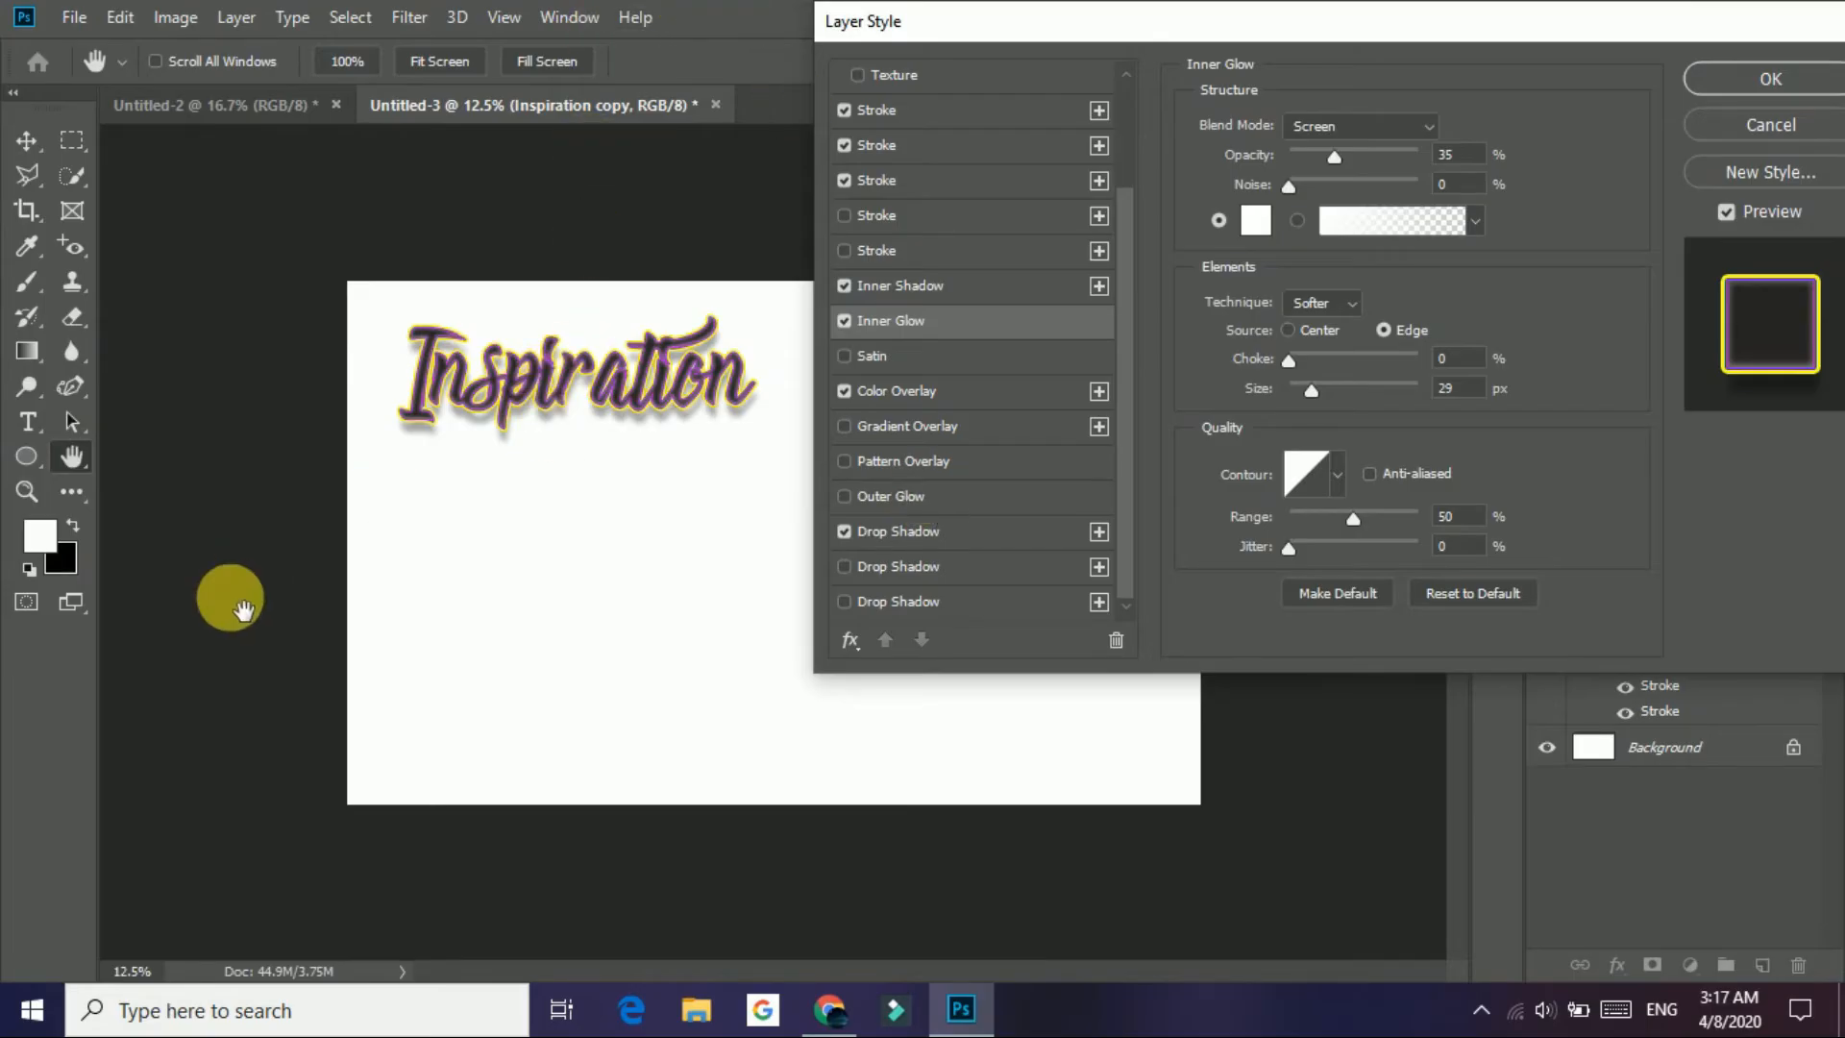
key("ctrl+plus")
key("ctrl+plus")
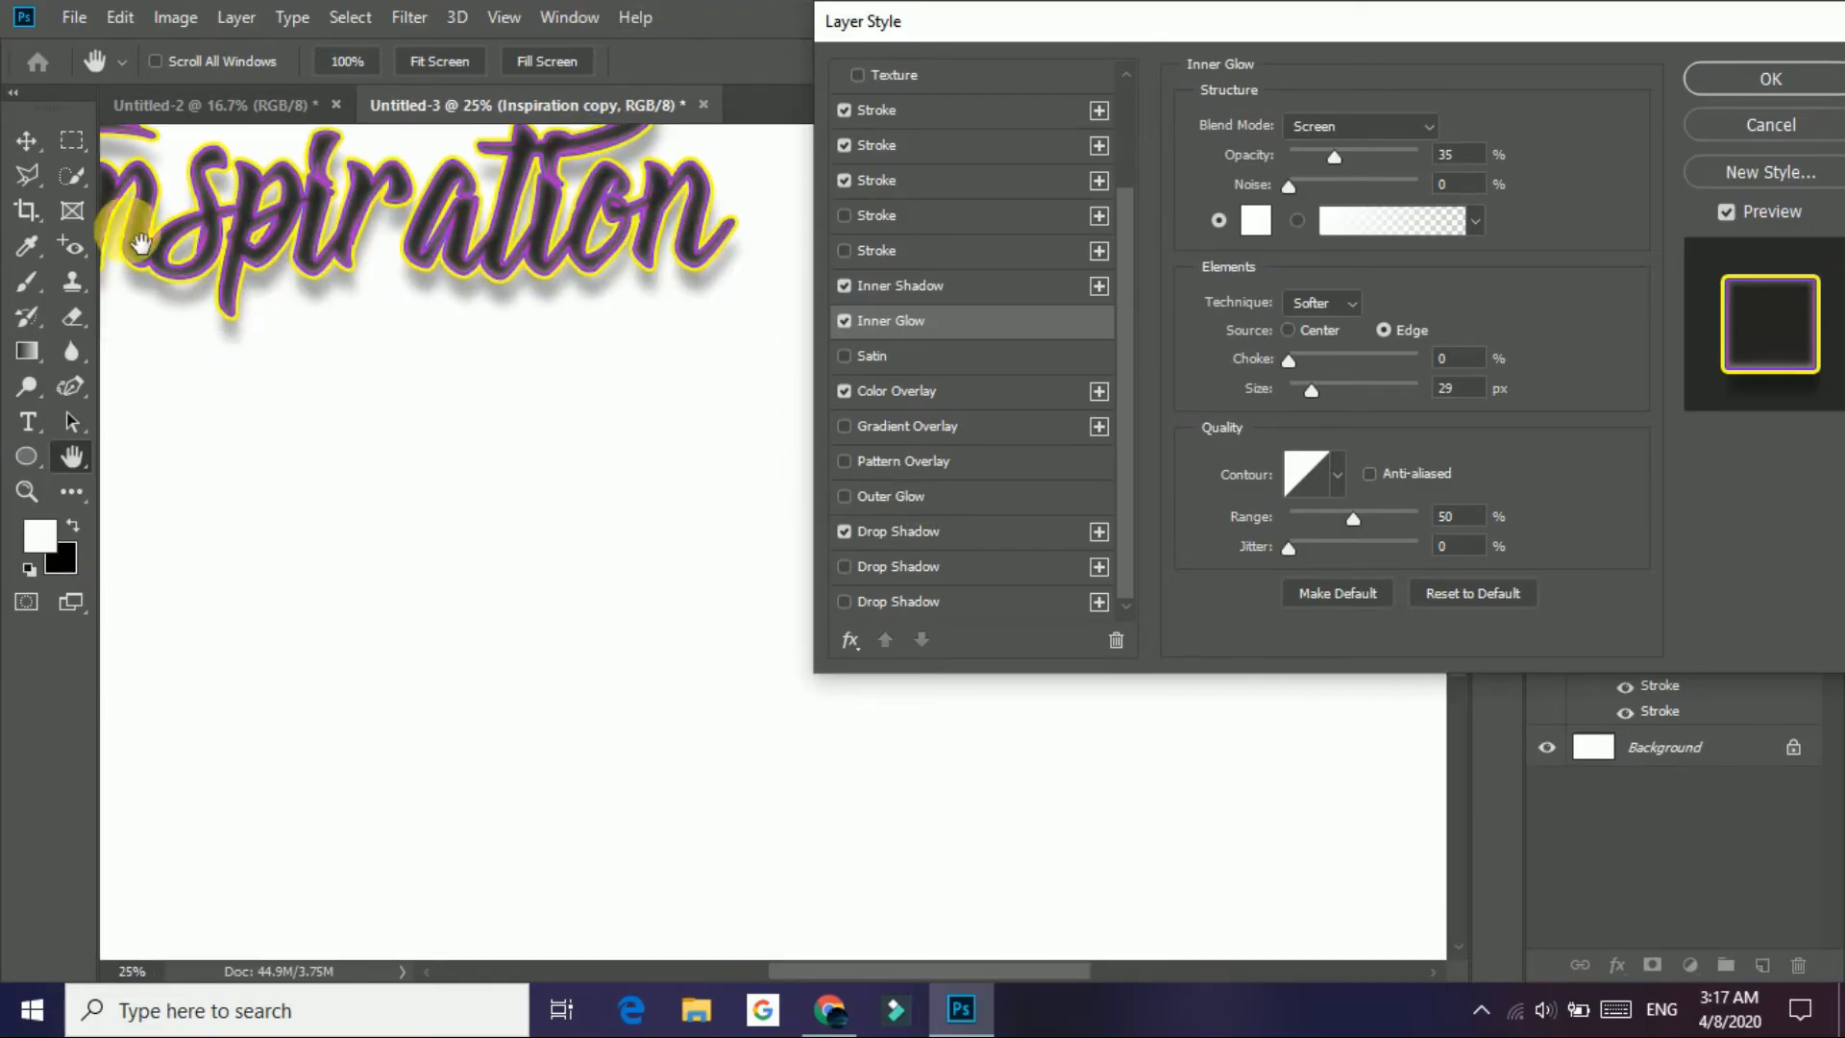
left_click_drag(317, 371, 517, 605)
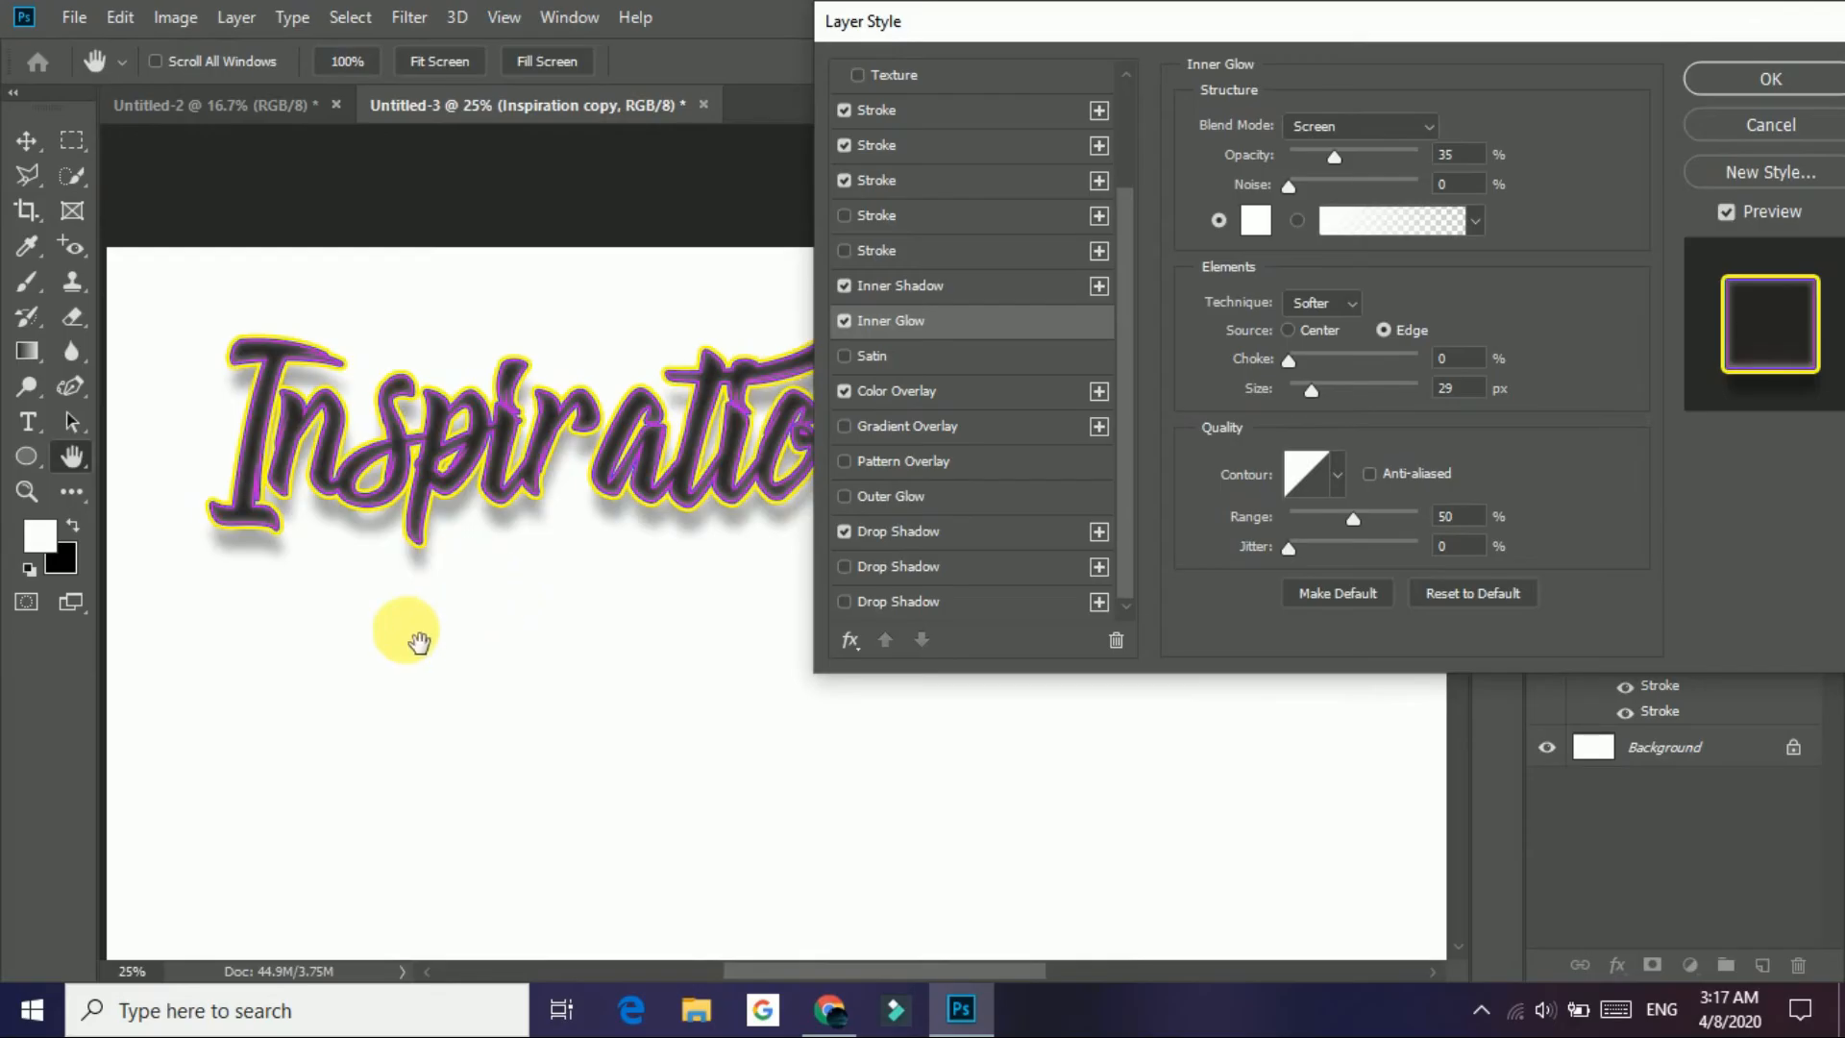
key("ctrl+plus")
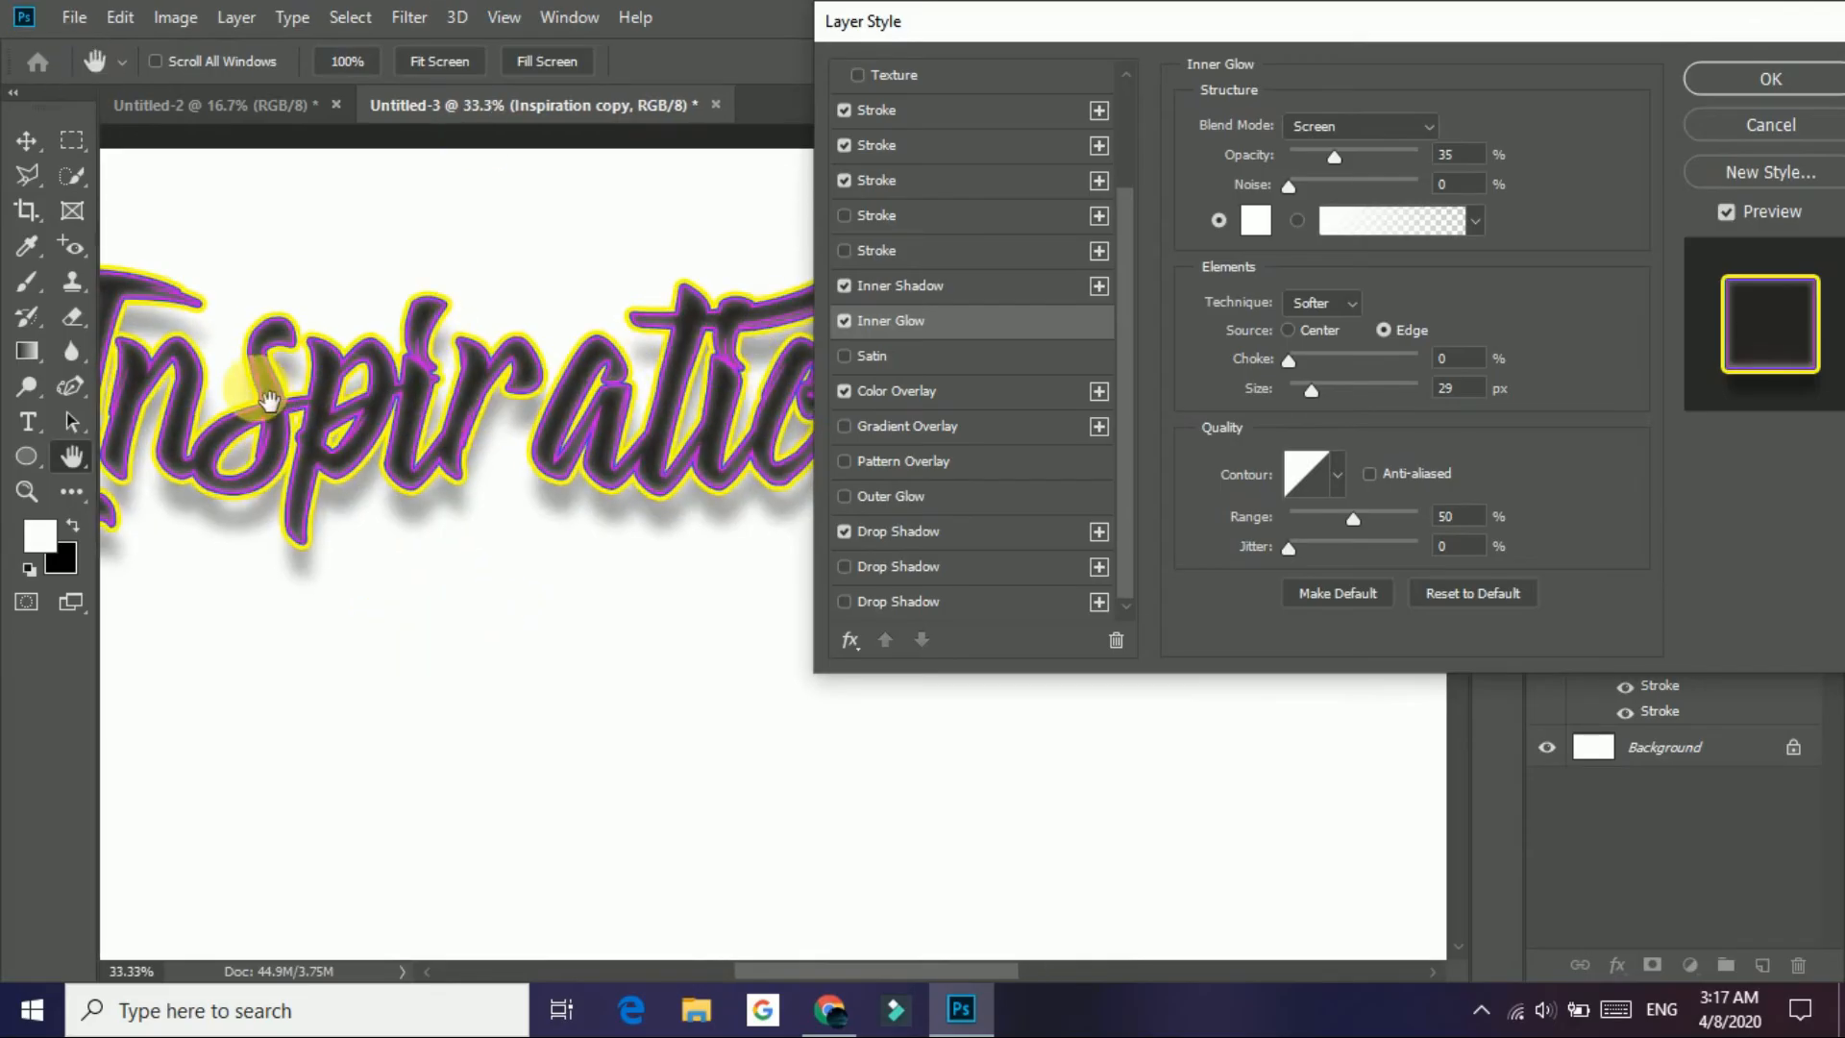
Step: Compare the lettering with and without the inner glow, leaving the inner glow and inner shadow switched off
left_click(855, 326)
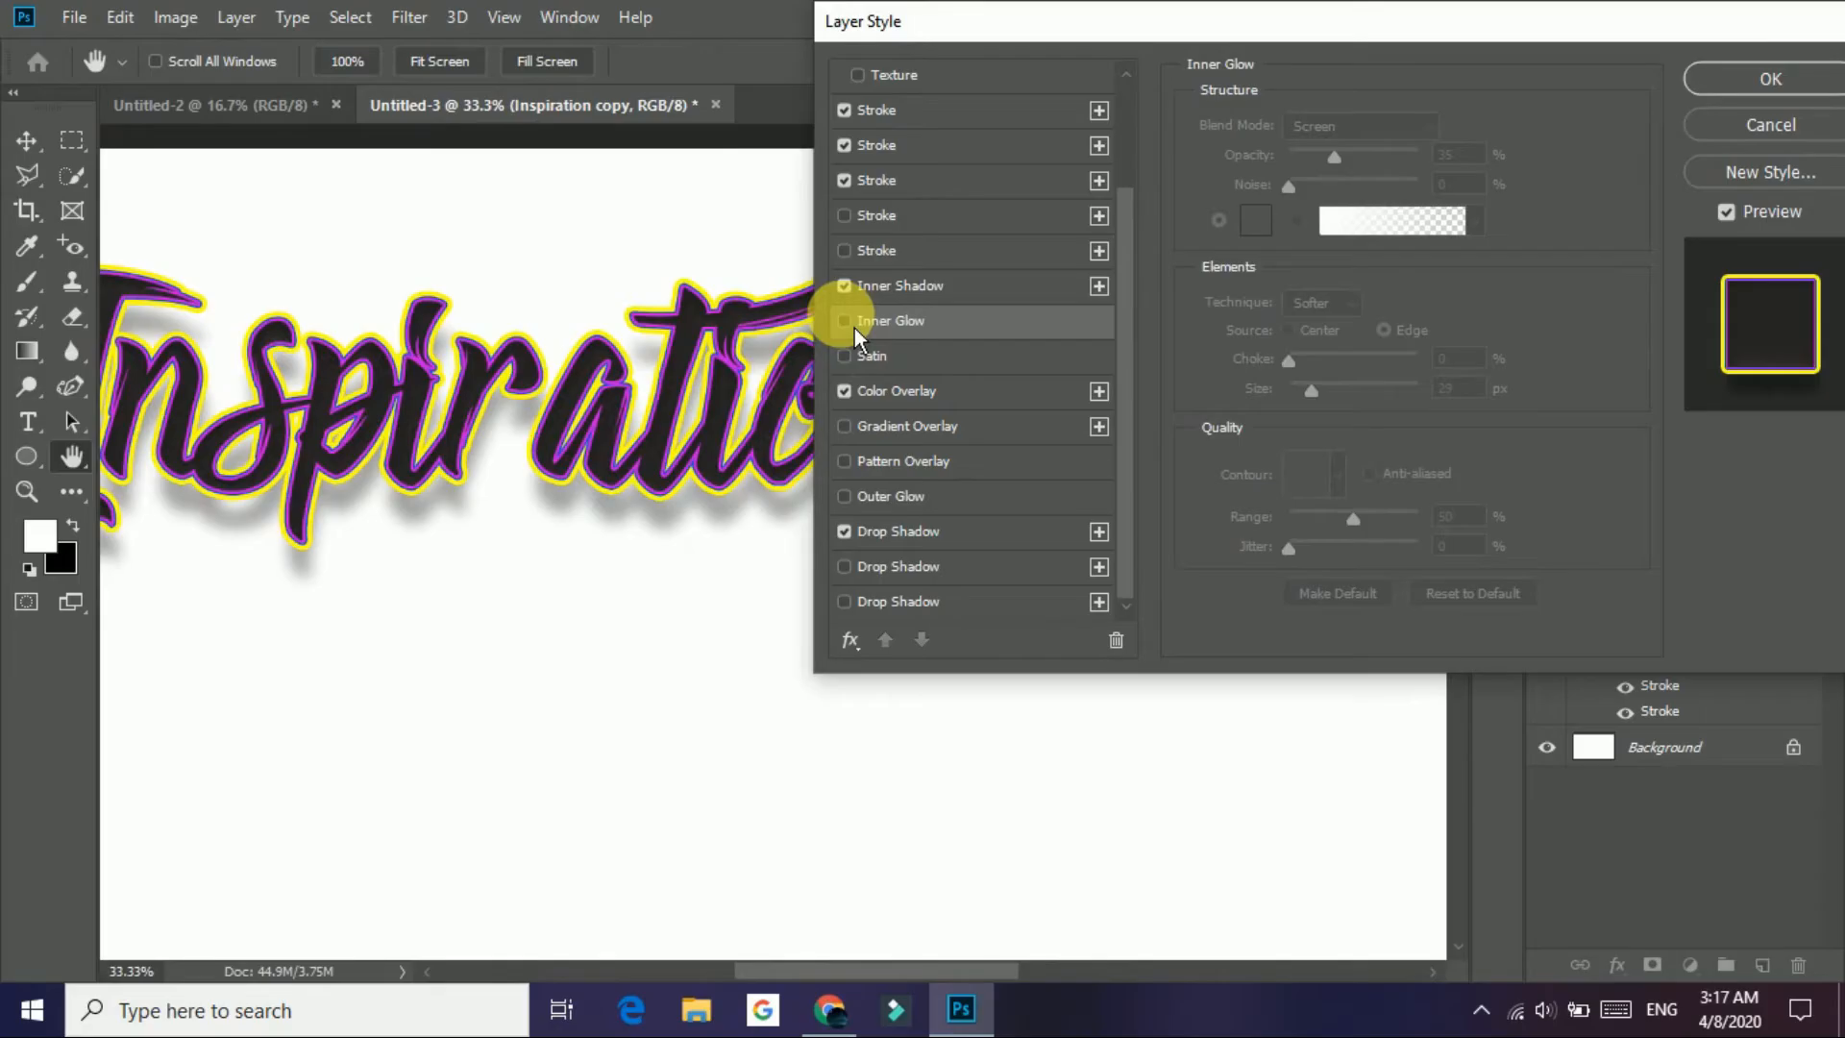
left_click(855, 327)
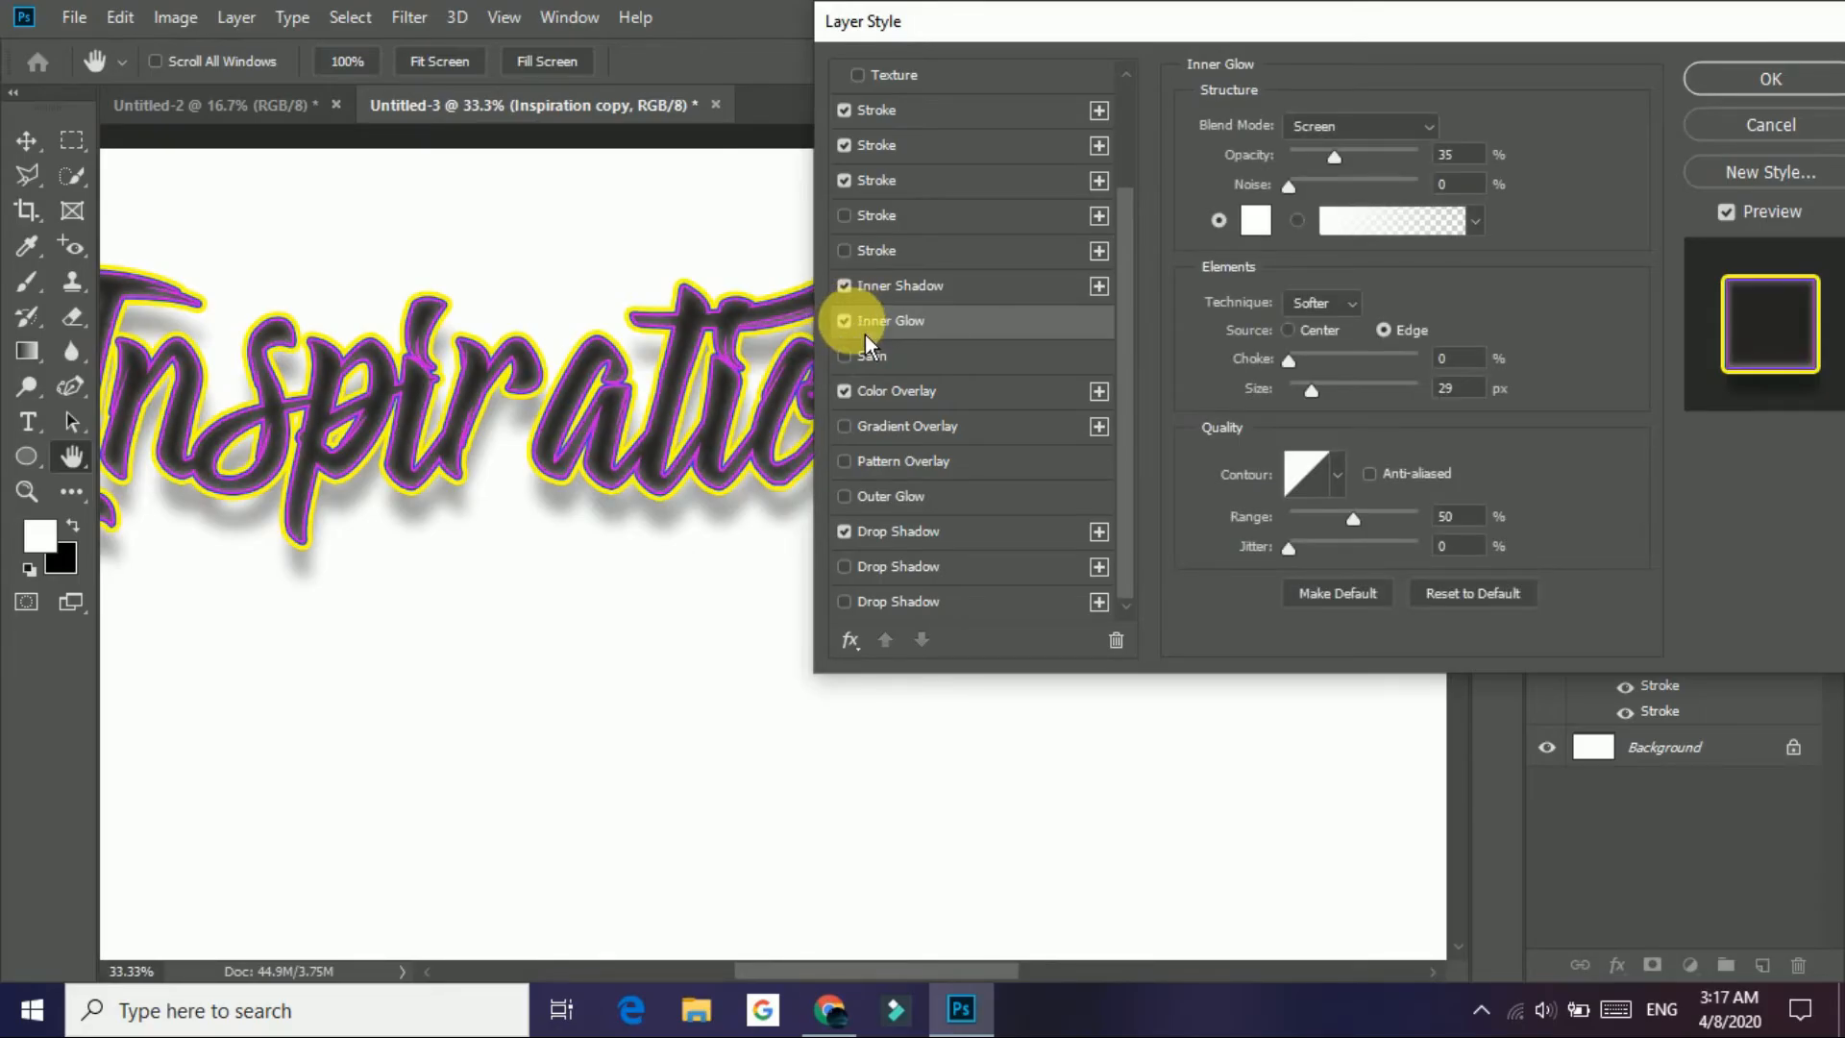
left_click(857, 332)
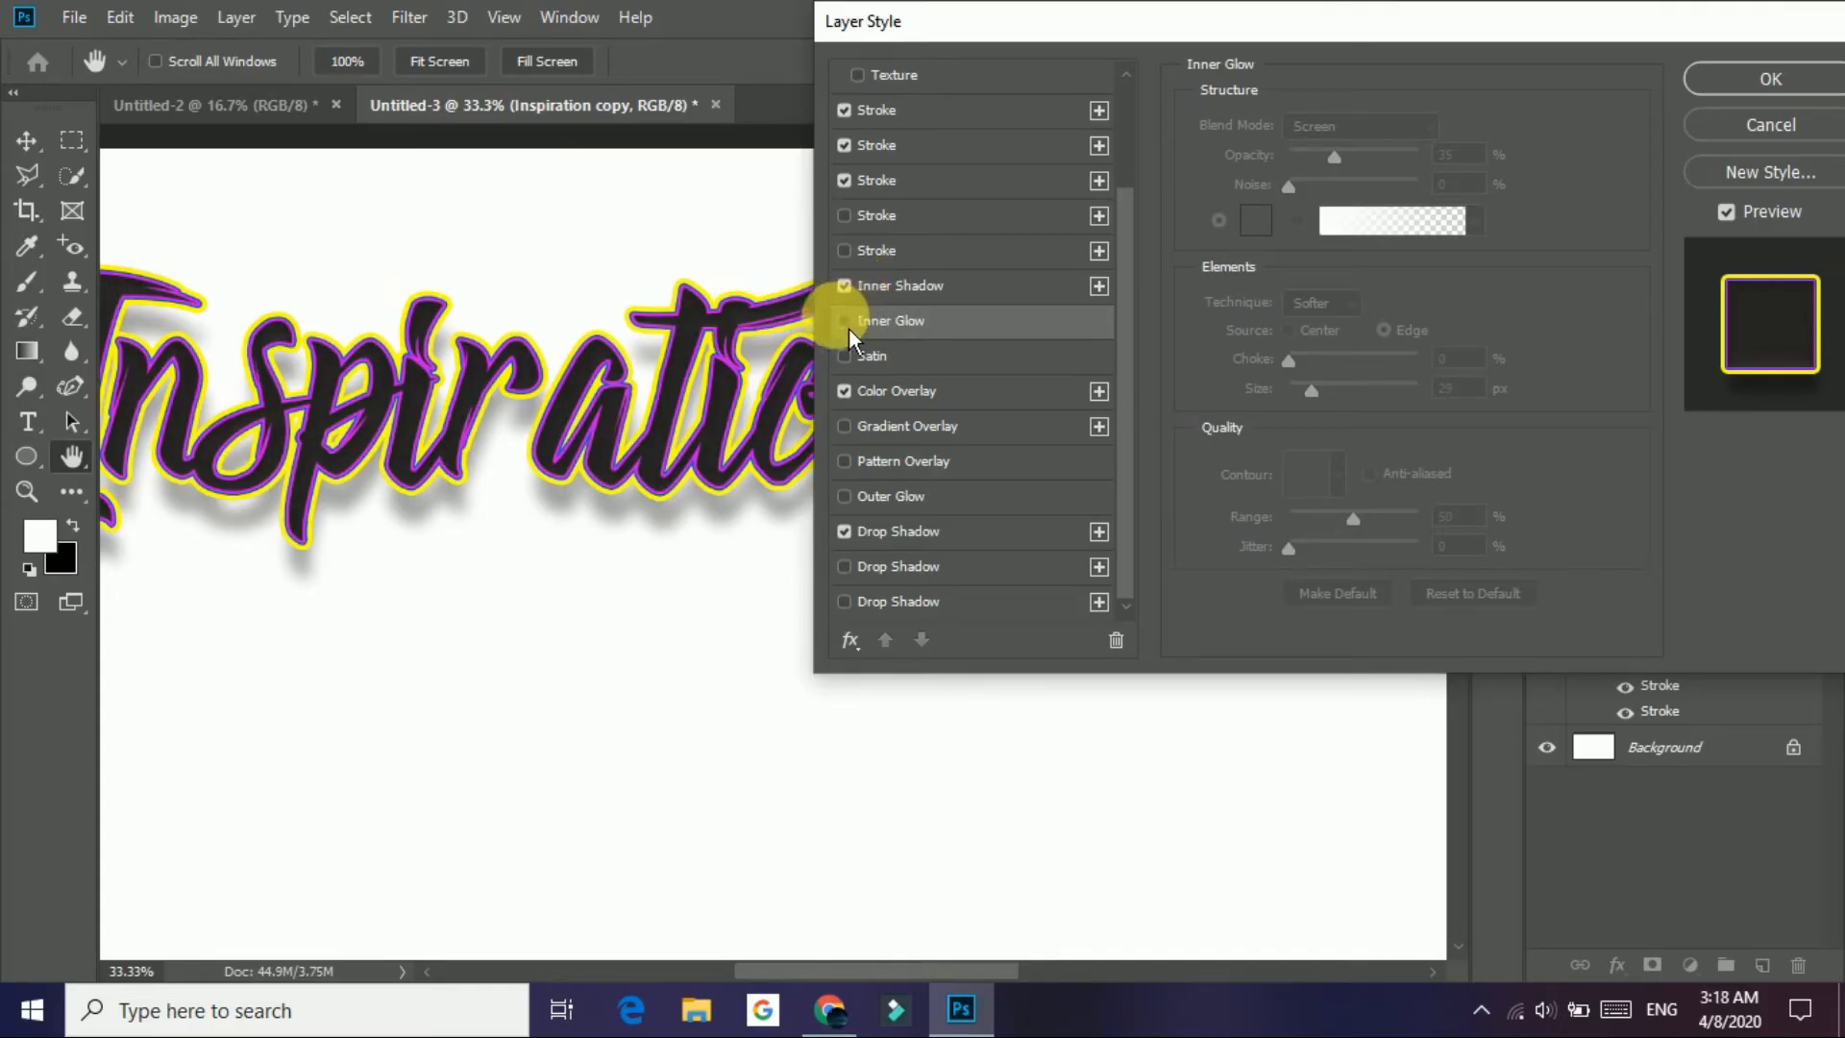
Step: Try a pattern overlay with the concentric-squares pattern in Normal mode on the text copy, and switch it off
left_click(945, 476)
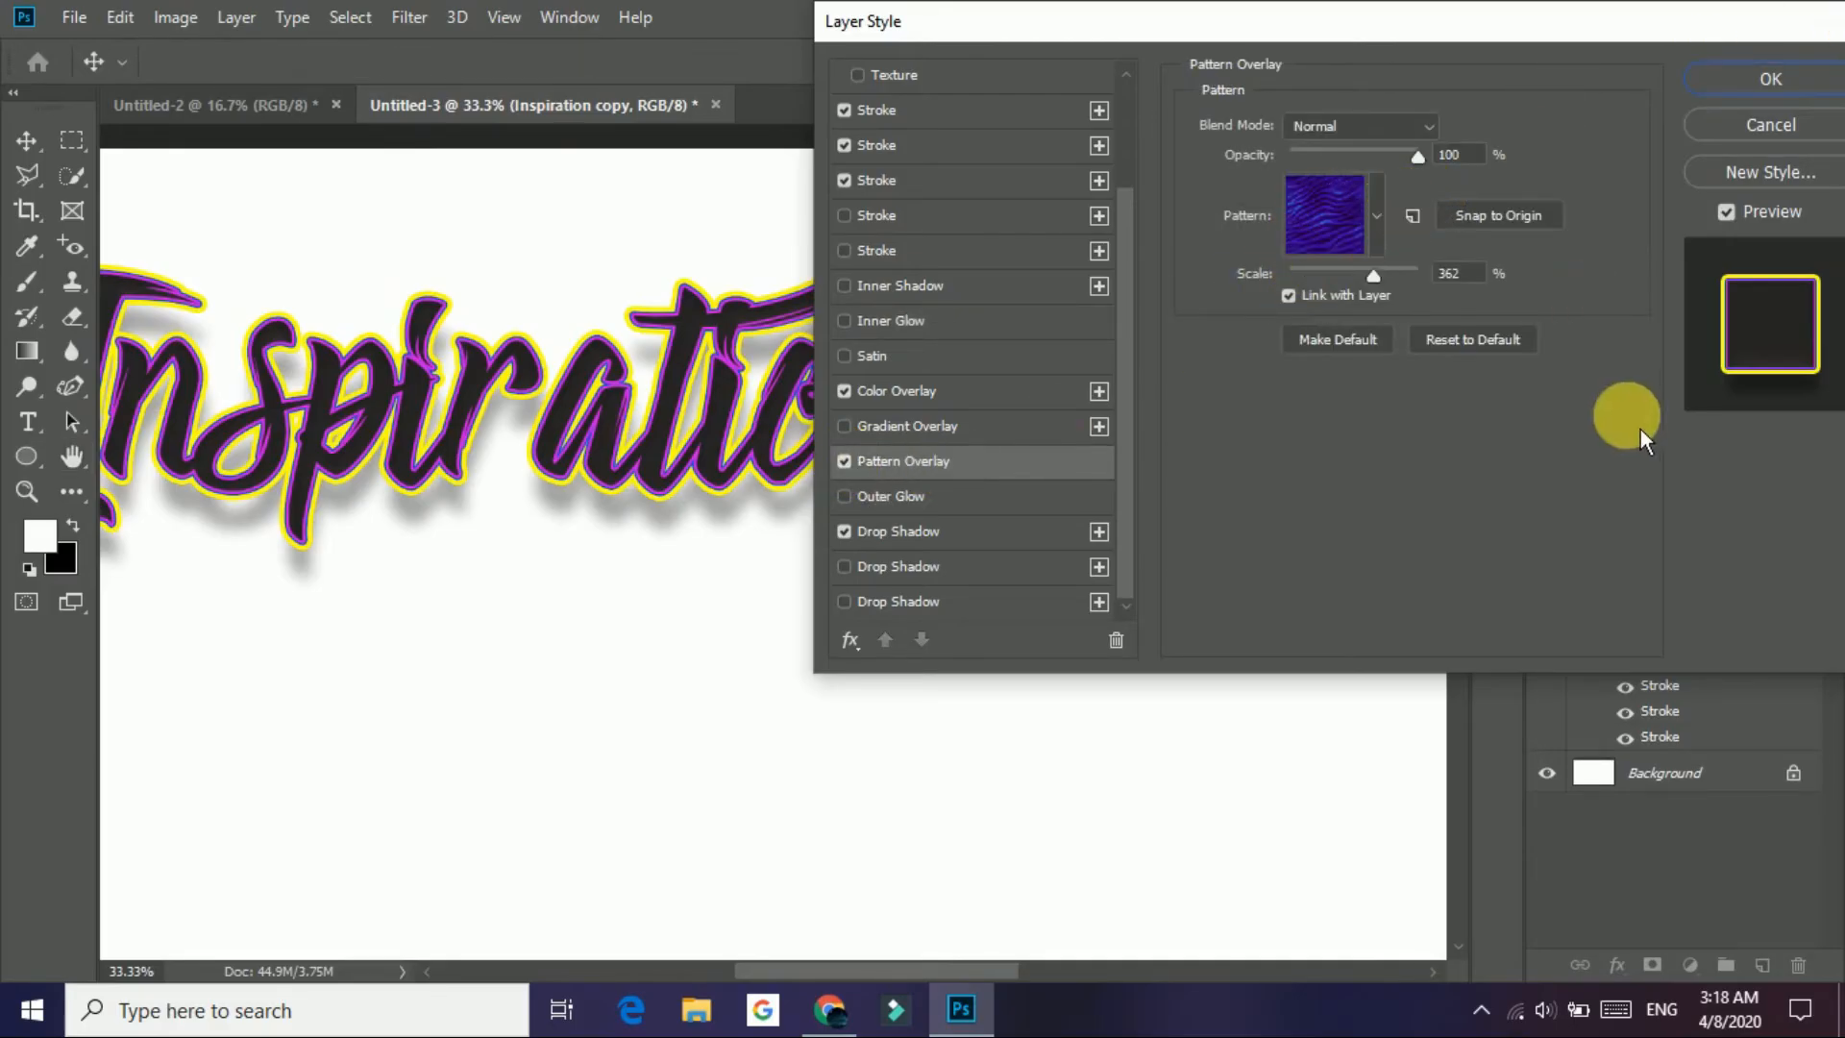
left_click(1379, 241)
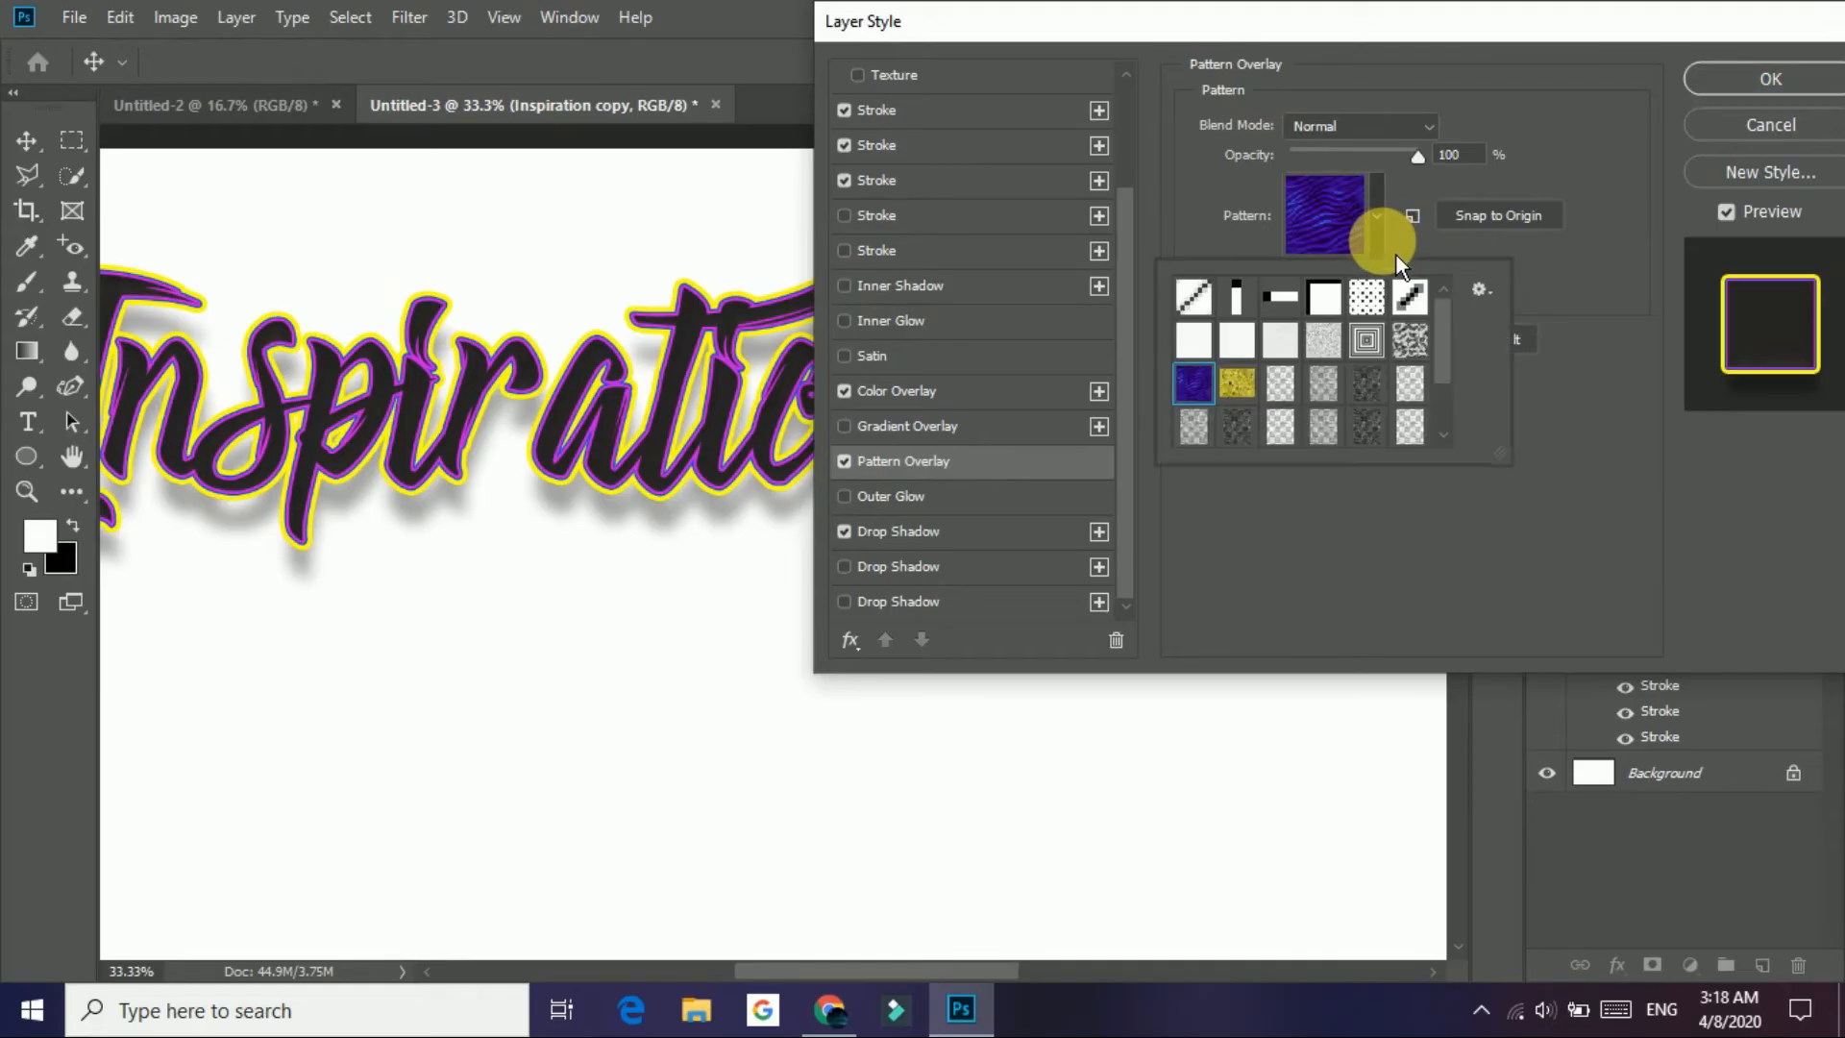
left_click(1389, 346)
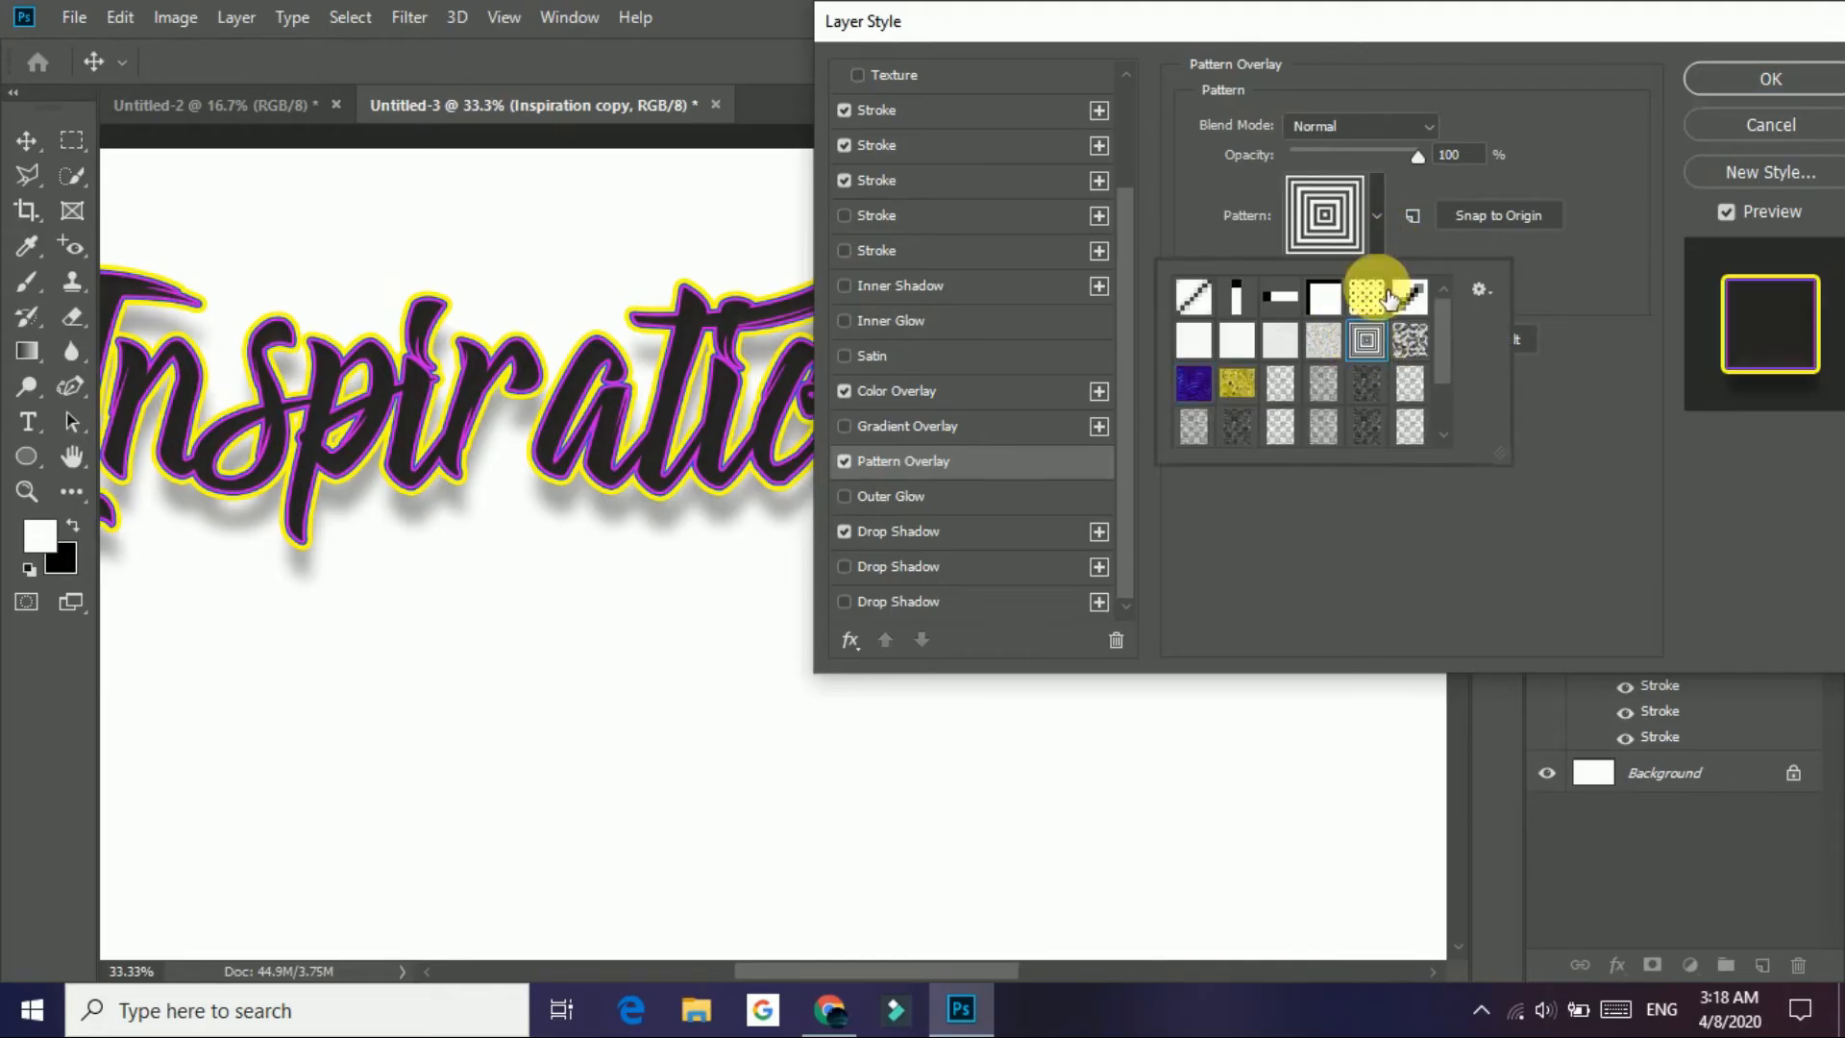
left_click(1410, 255)
left_click(1324, 132)
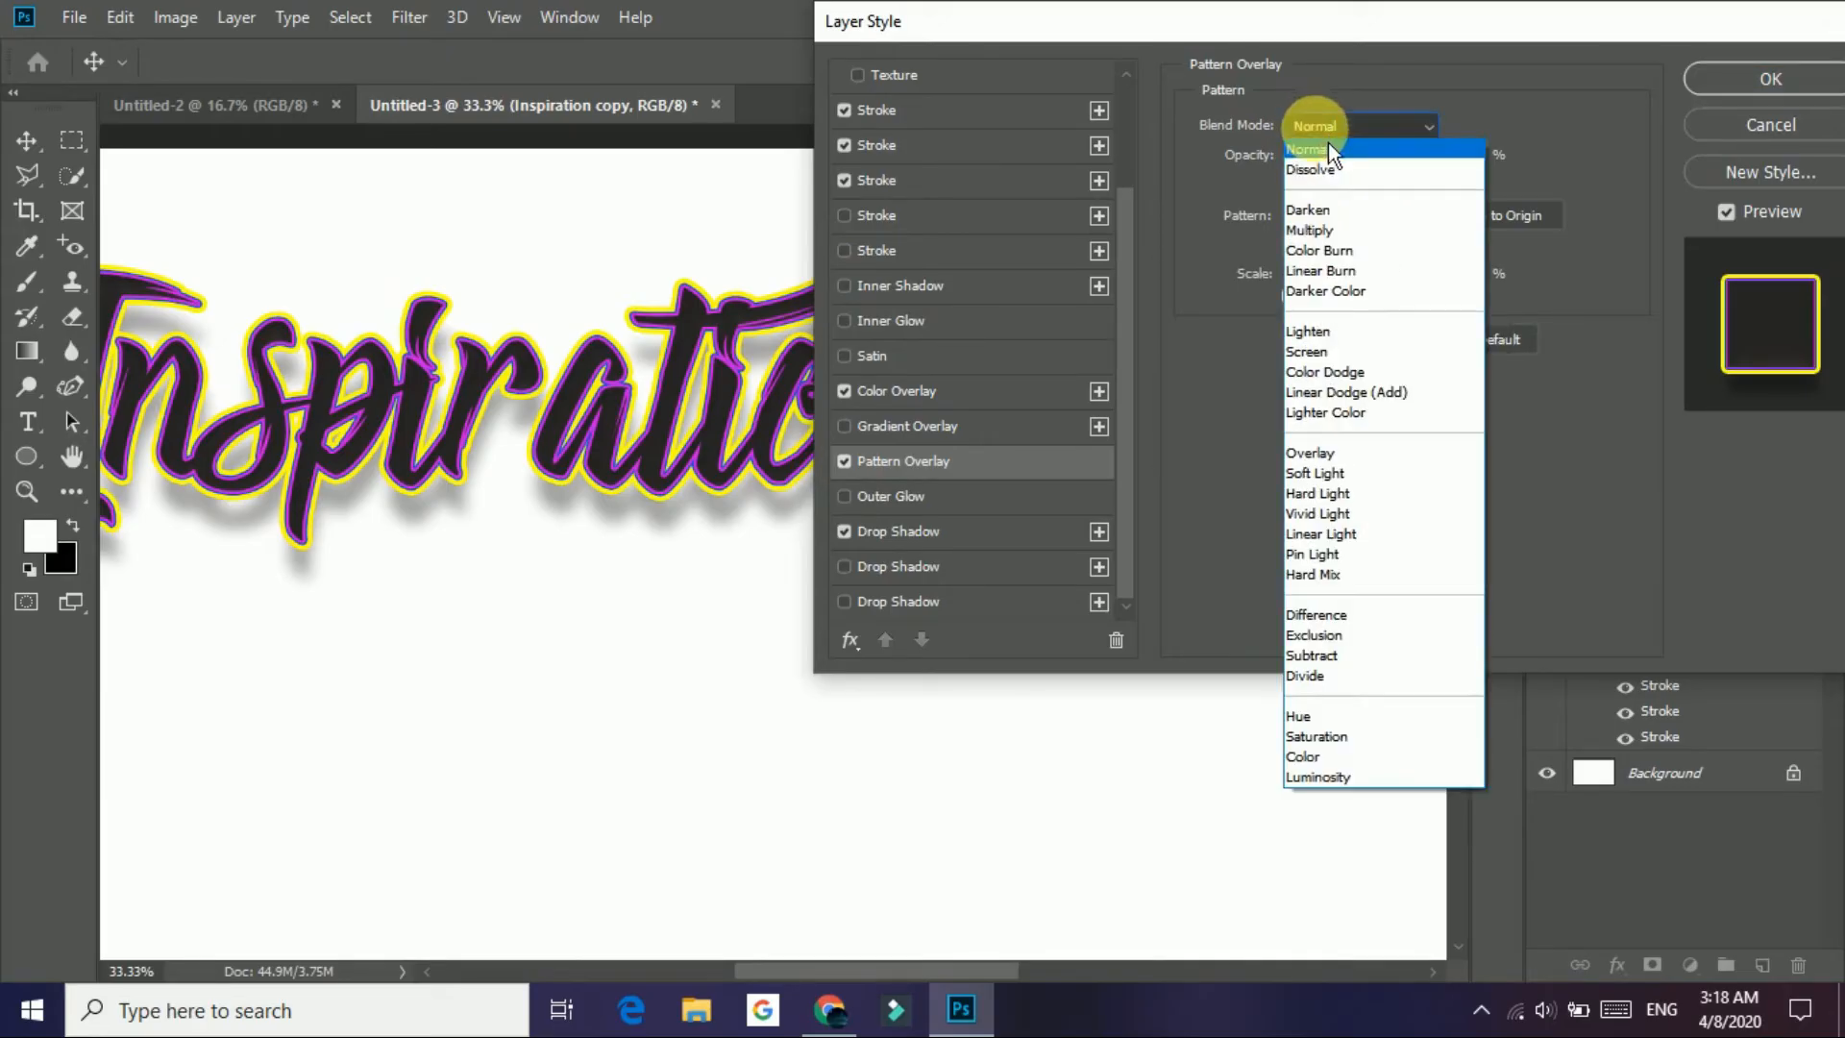
left_click(1261, 387)
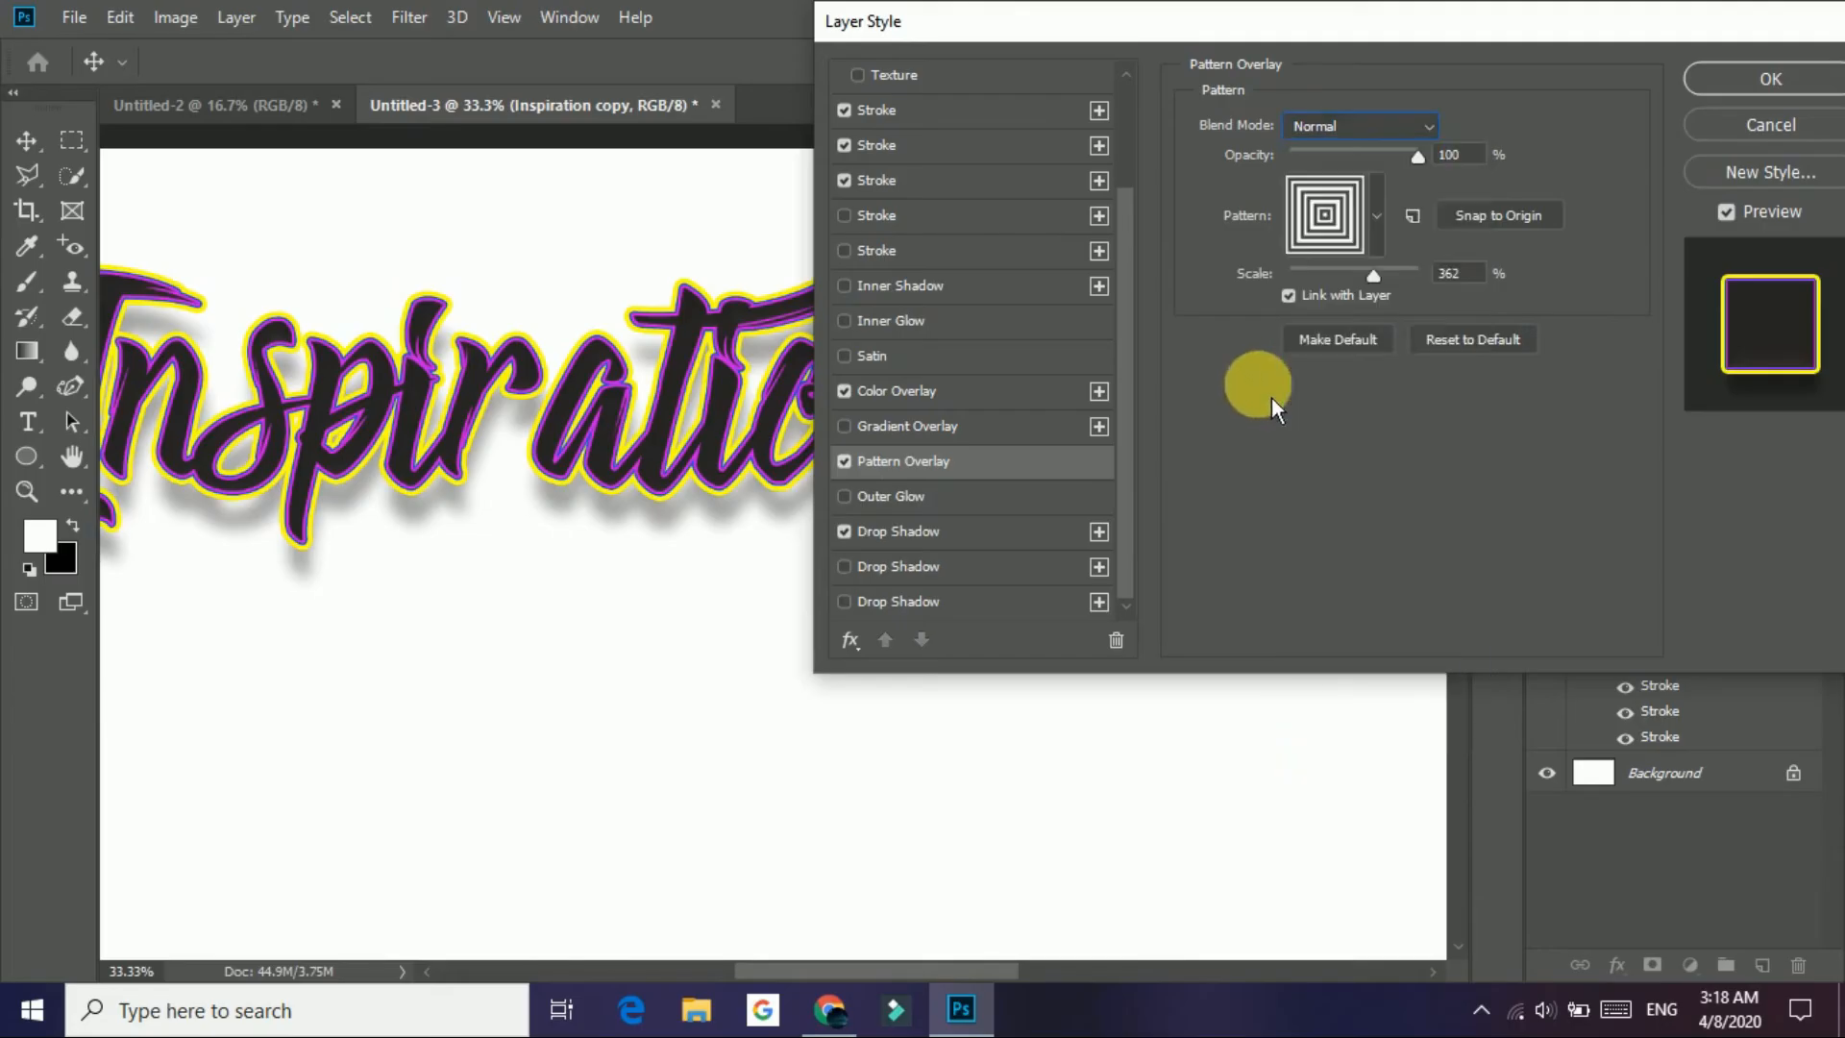
left_click(1386, 246)
left_click(1387, 241)
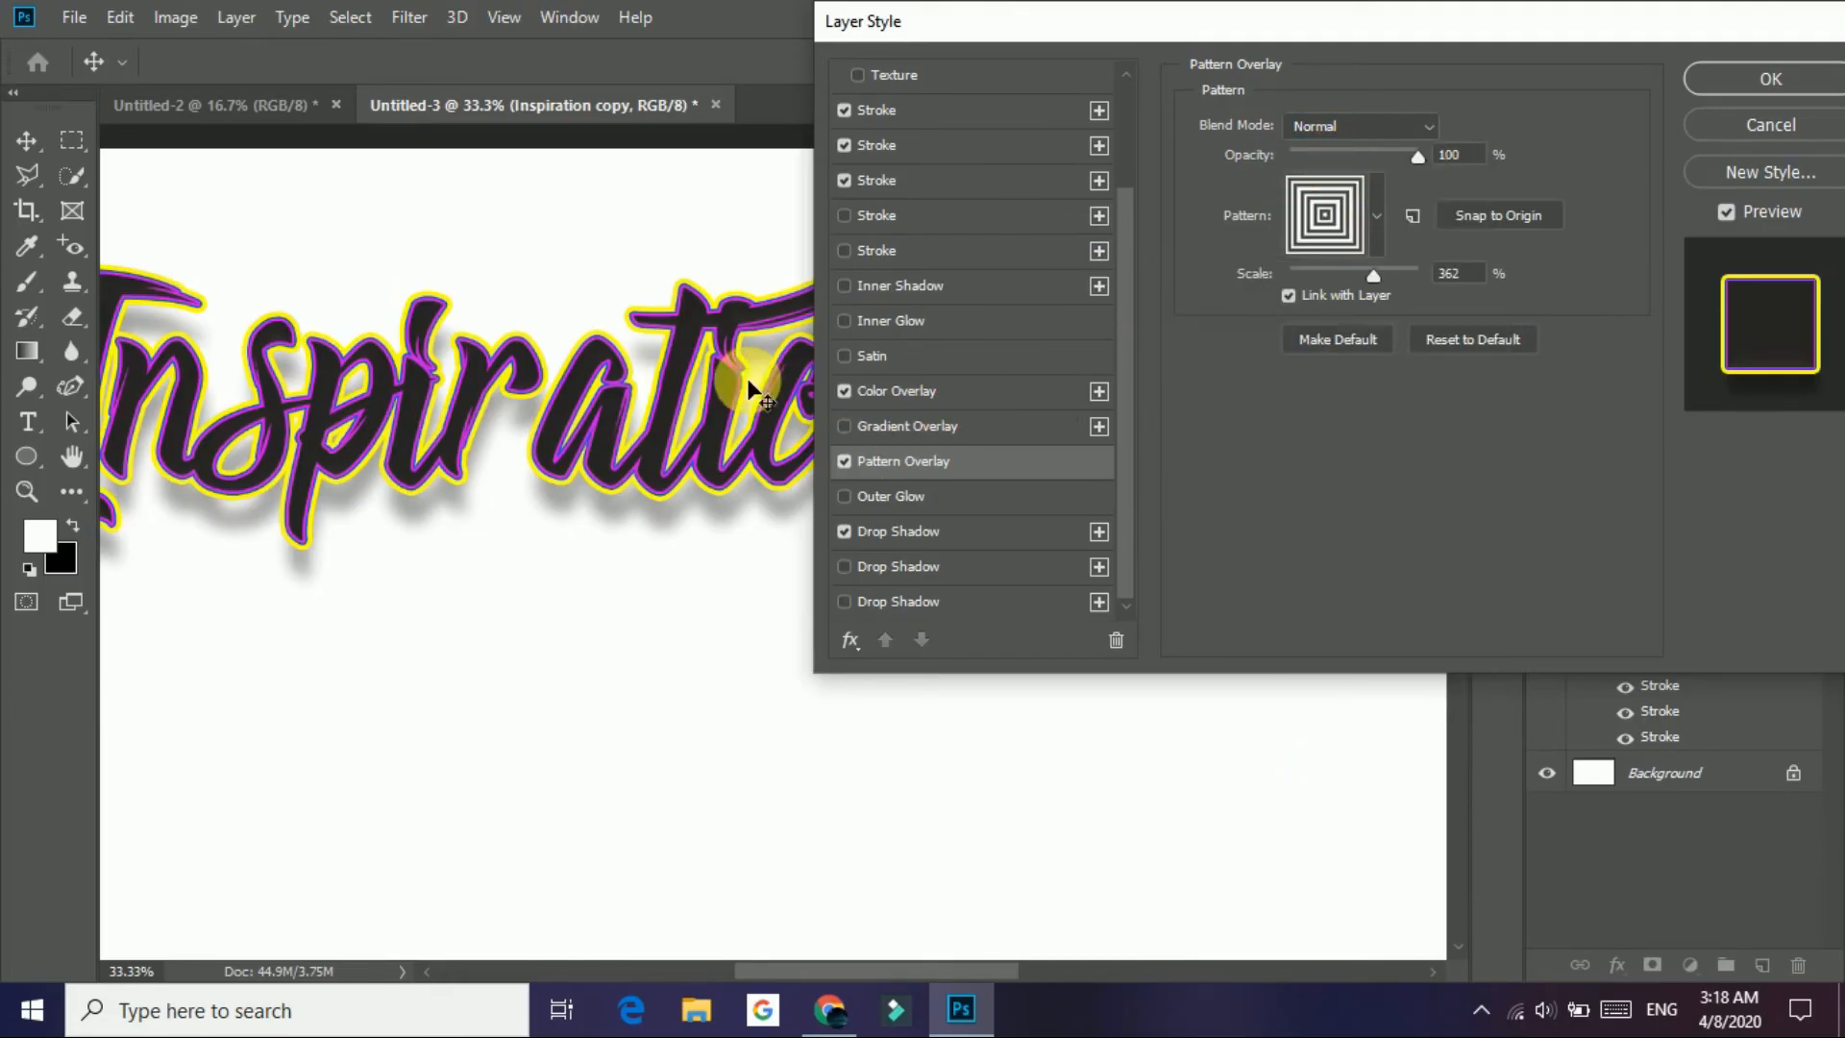
left_click(845, 462)
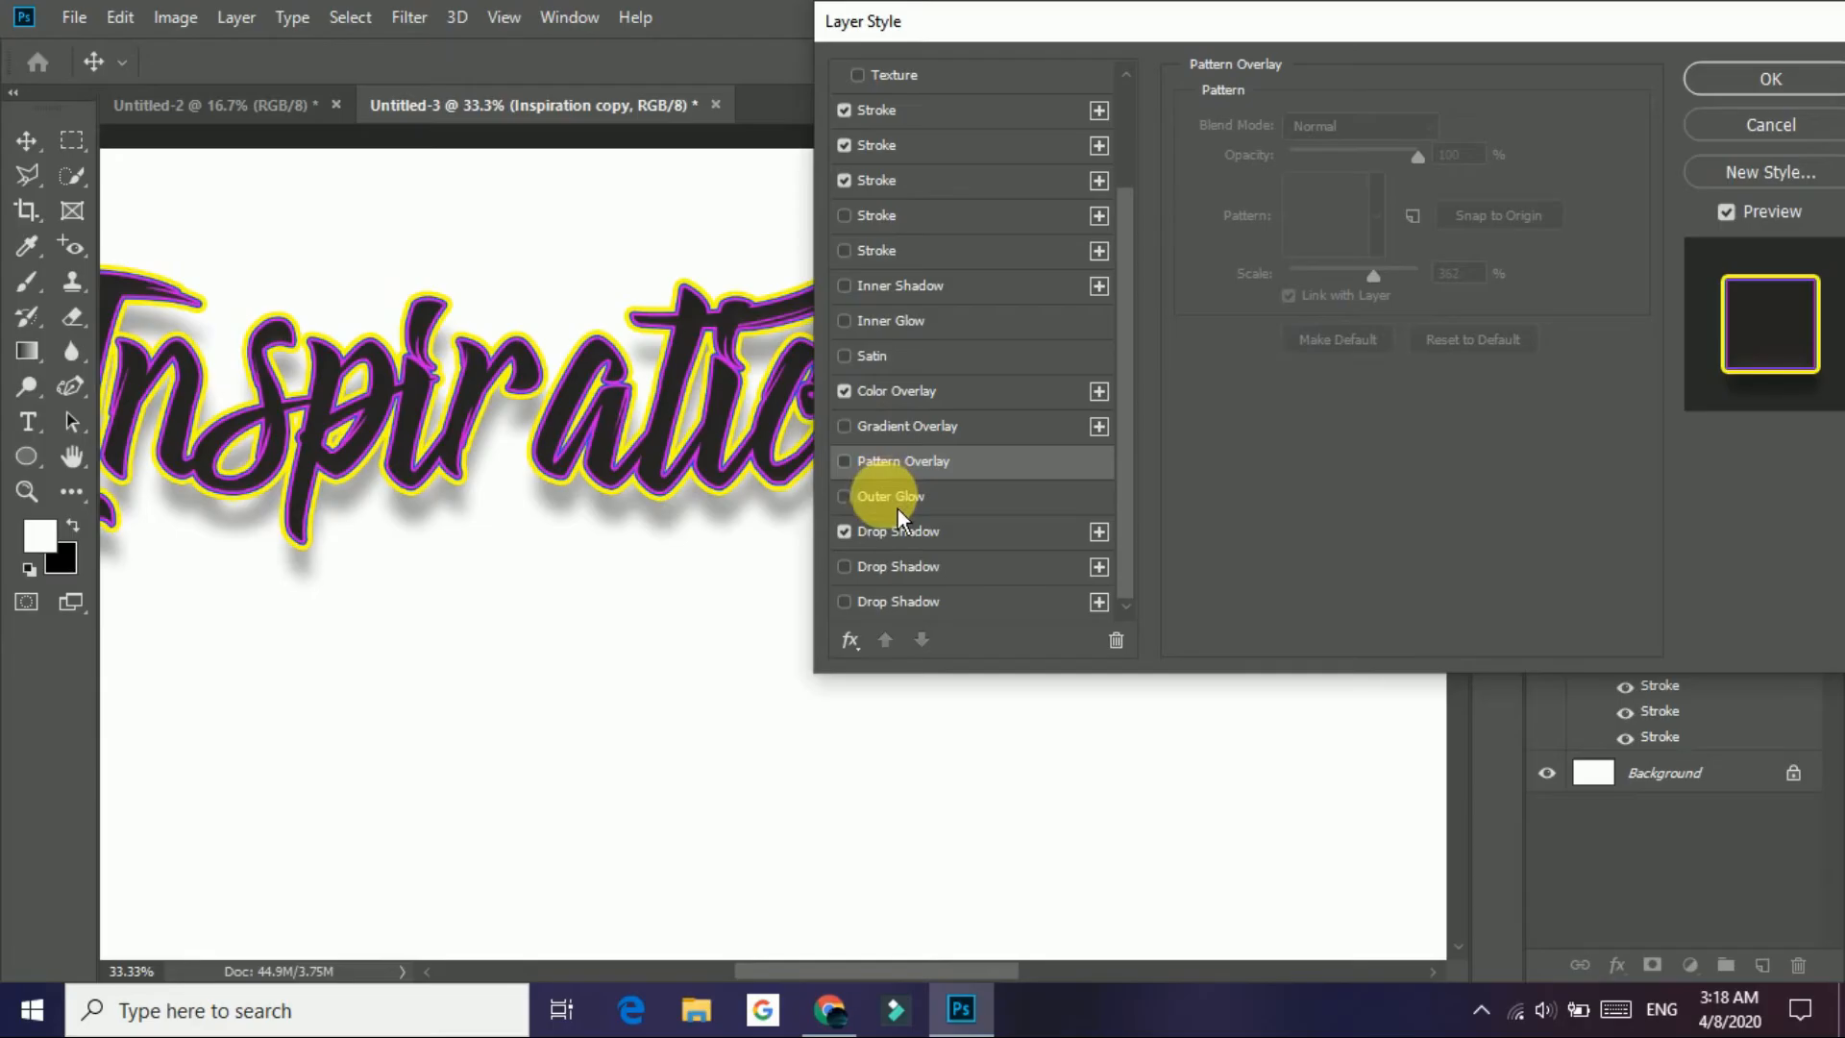
Step: Try the inner glow and a light blue outer glow raised to 100% opacity, and switch both glows off
left_click(844, 495)
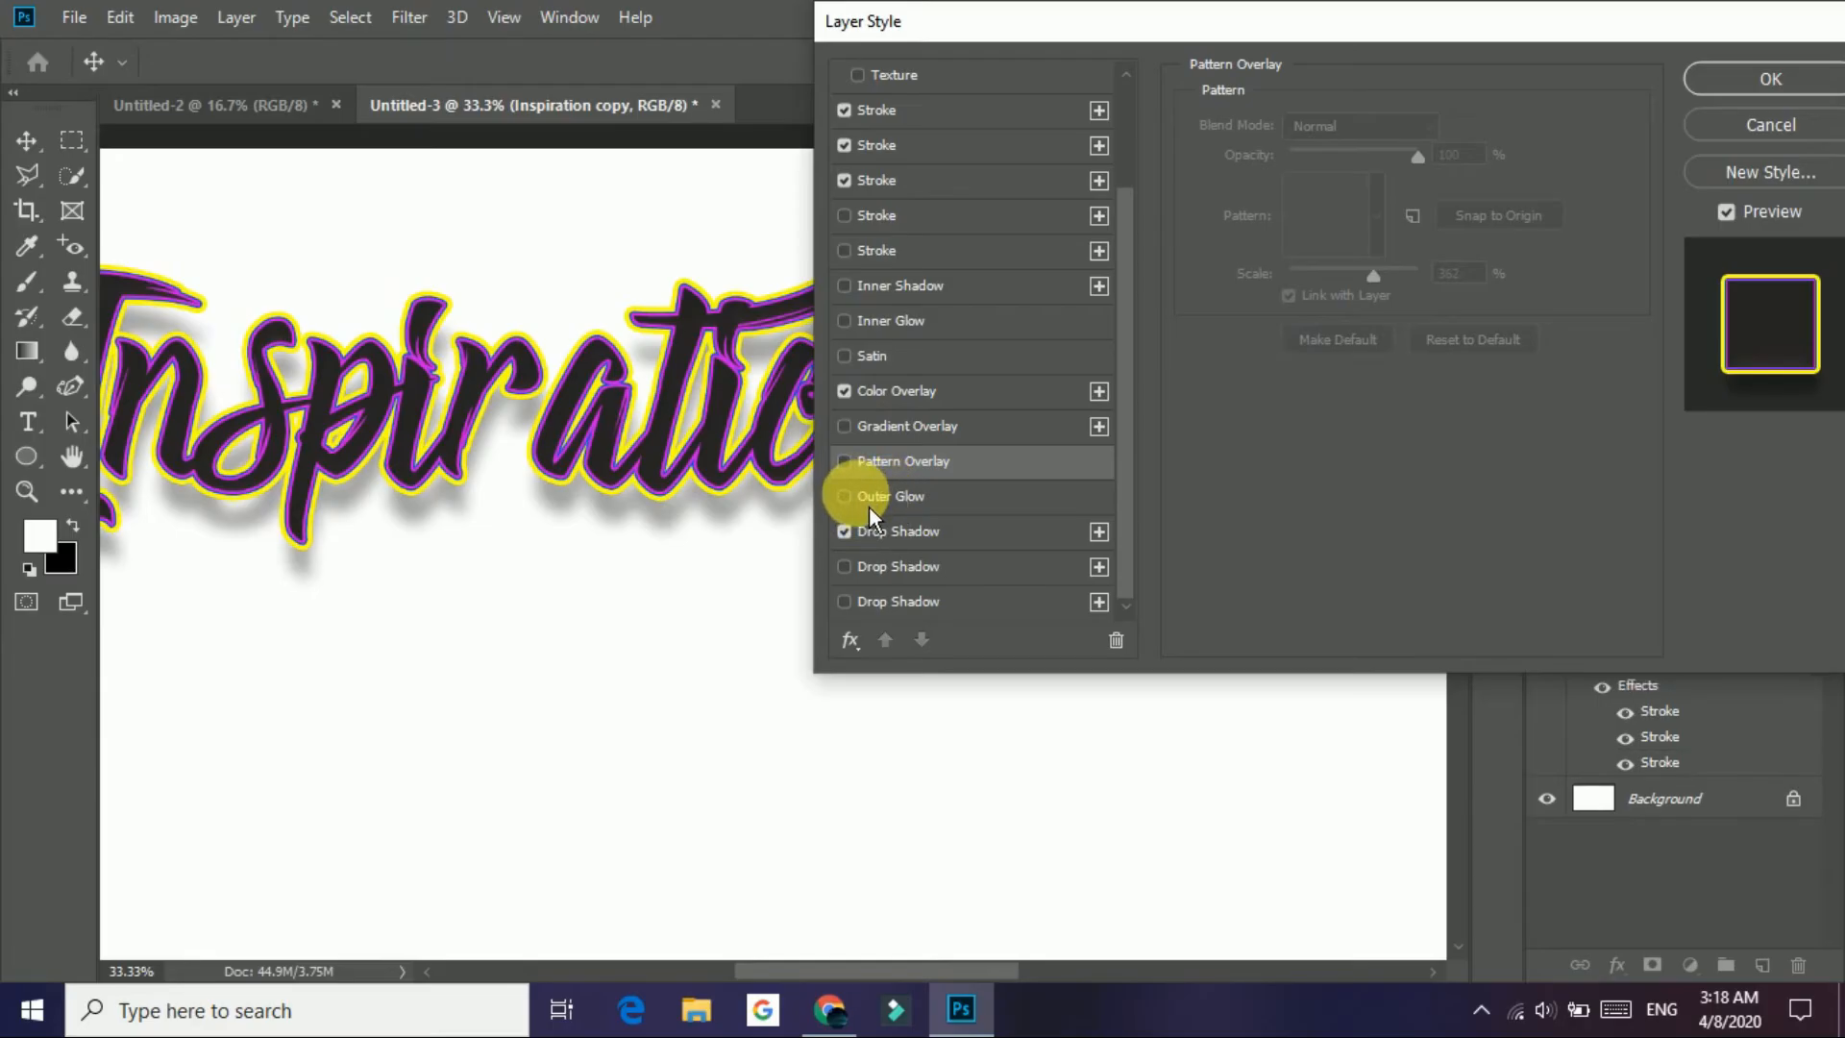
left_click(855, 333)
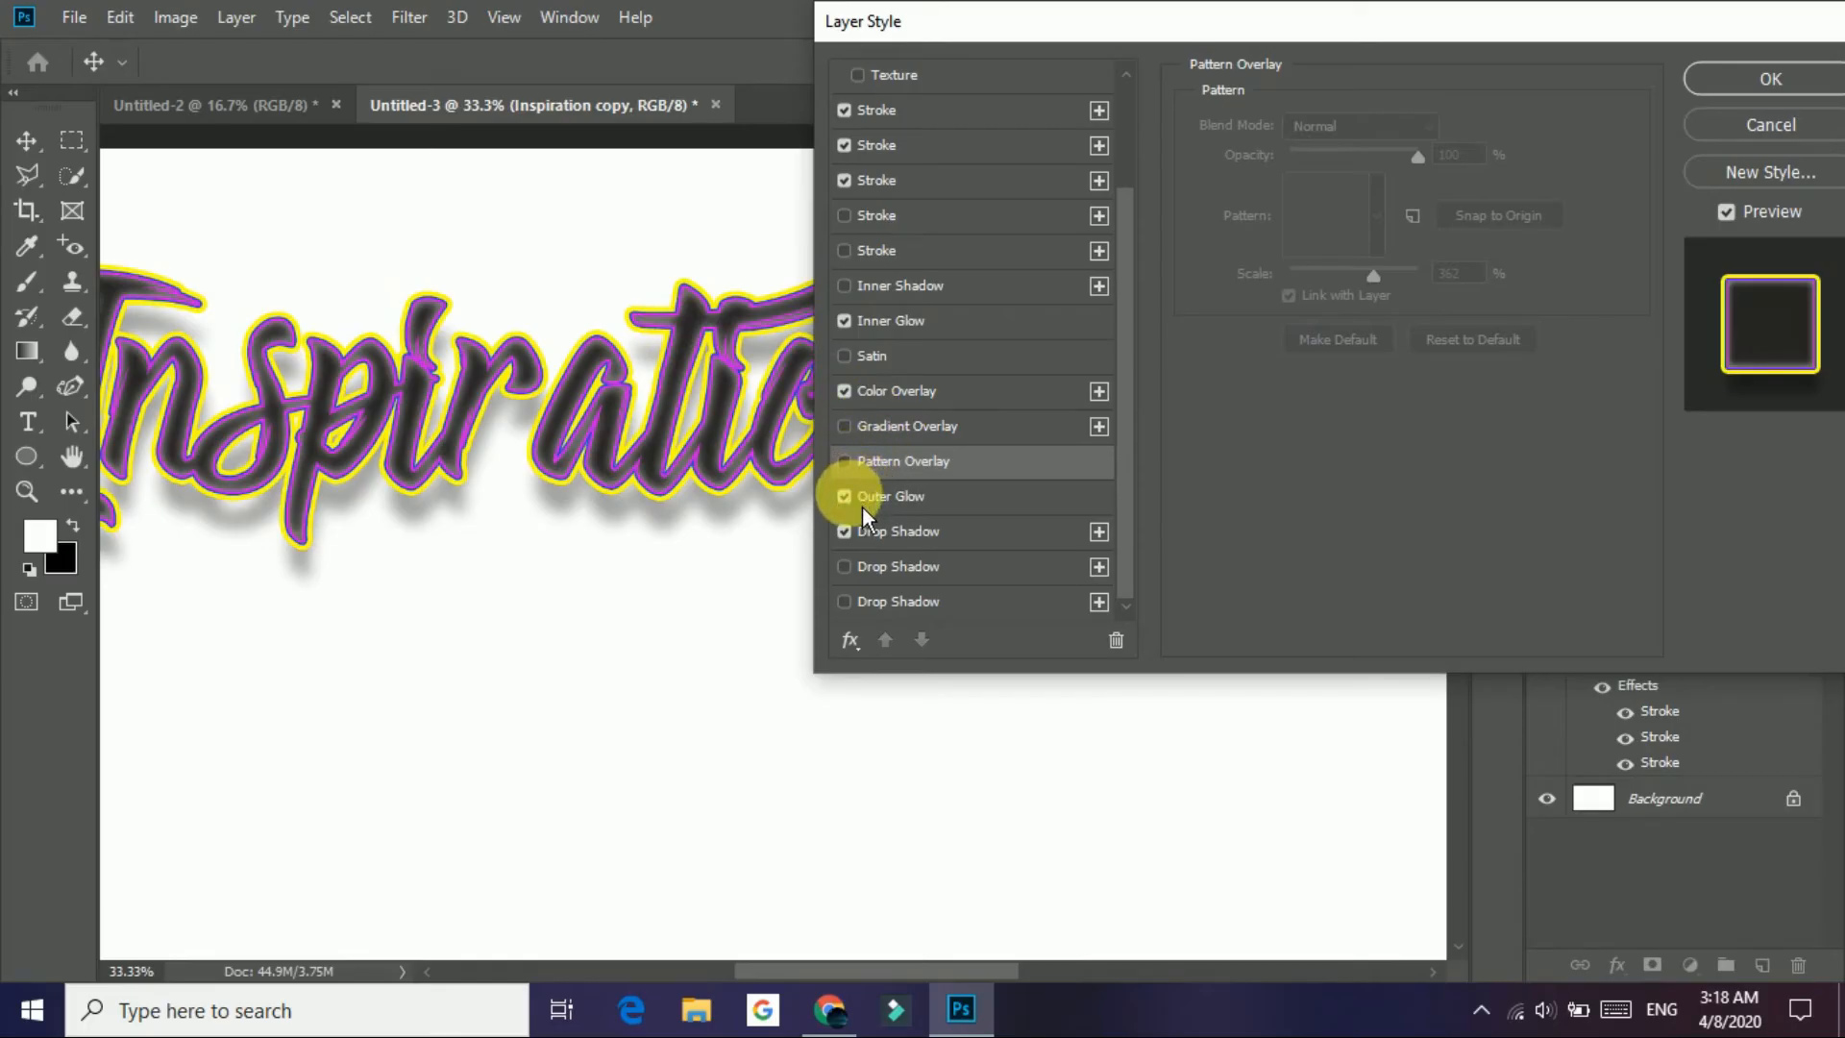
left_click(915, 500)
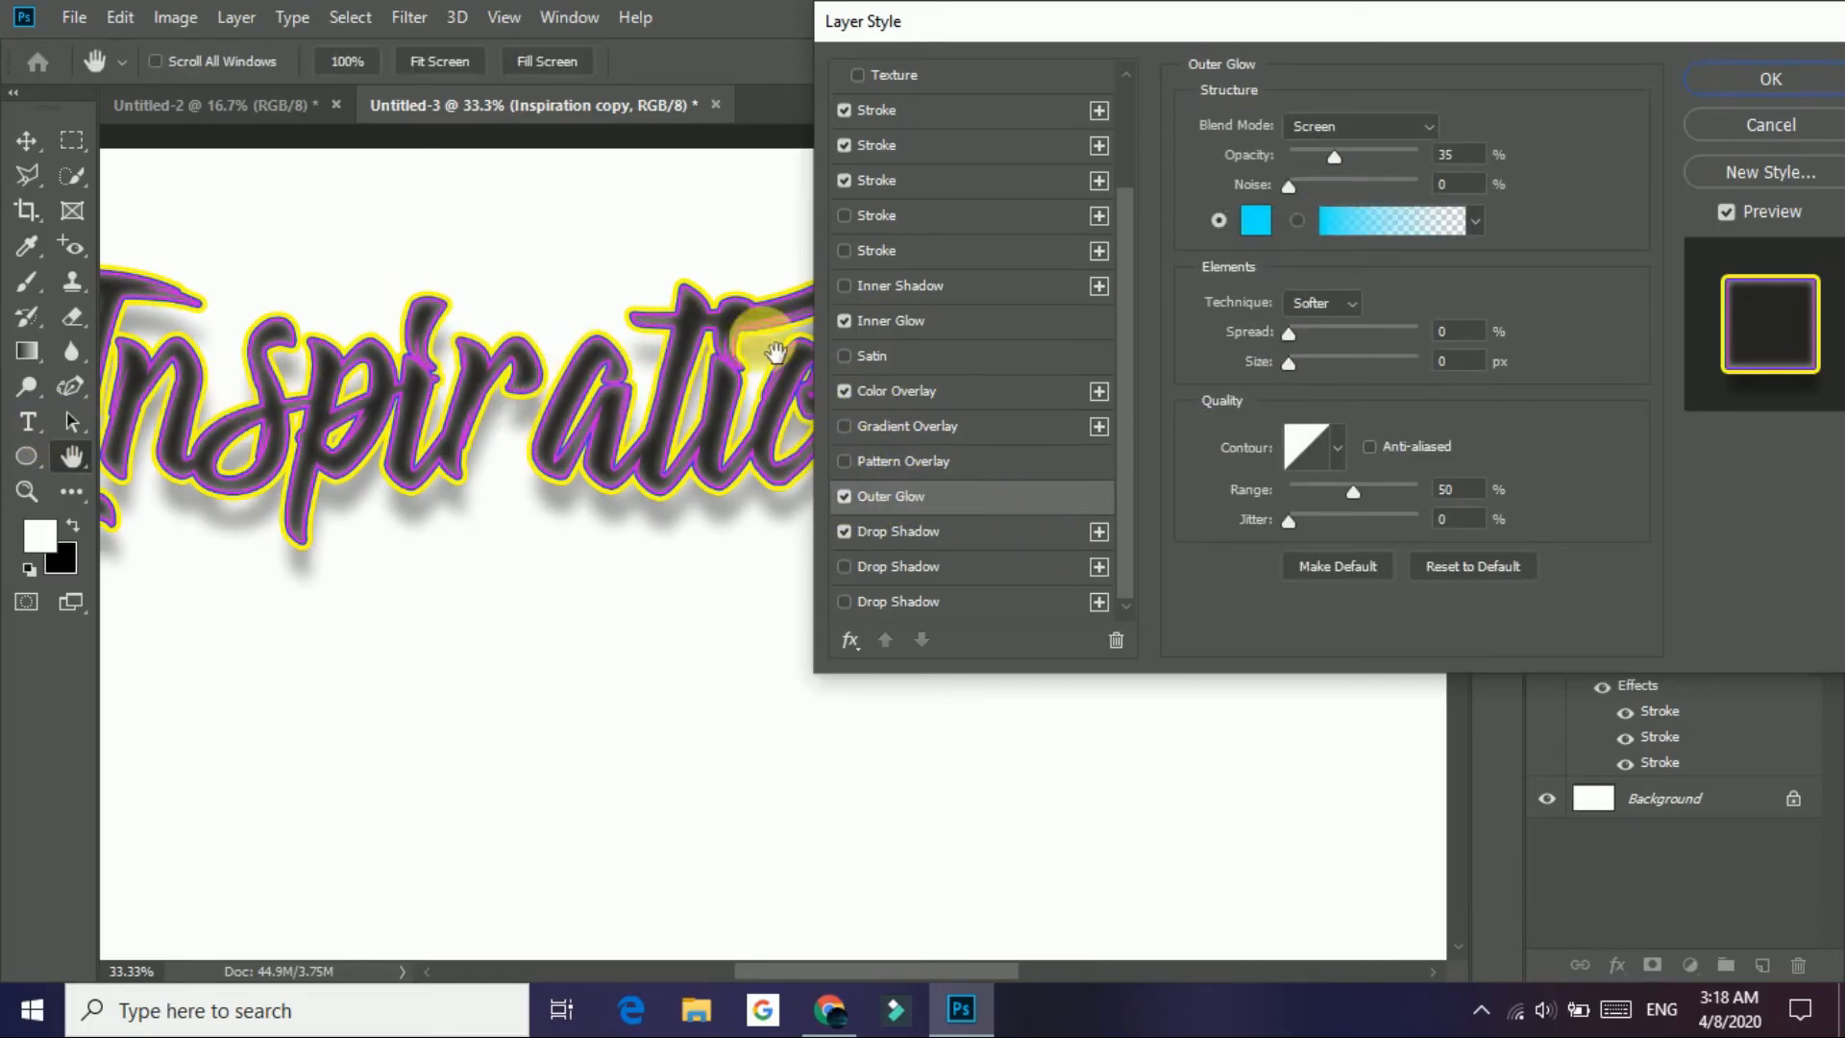
left_click(856, 336)
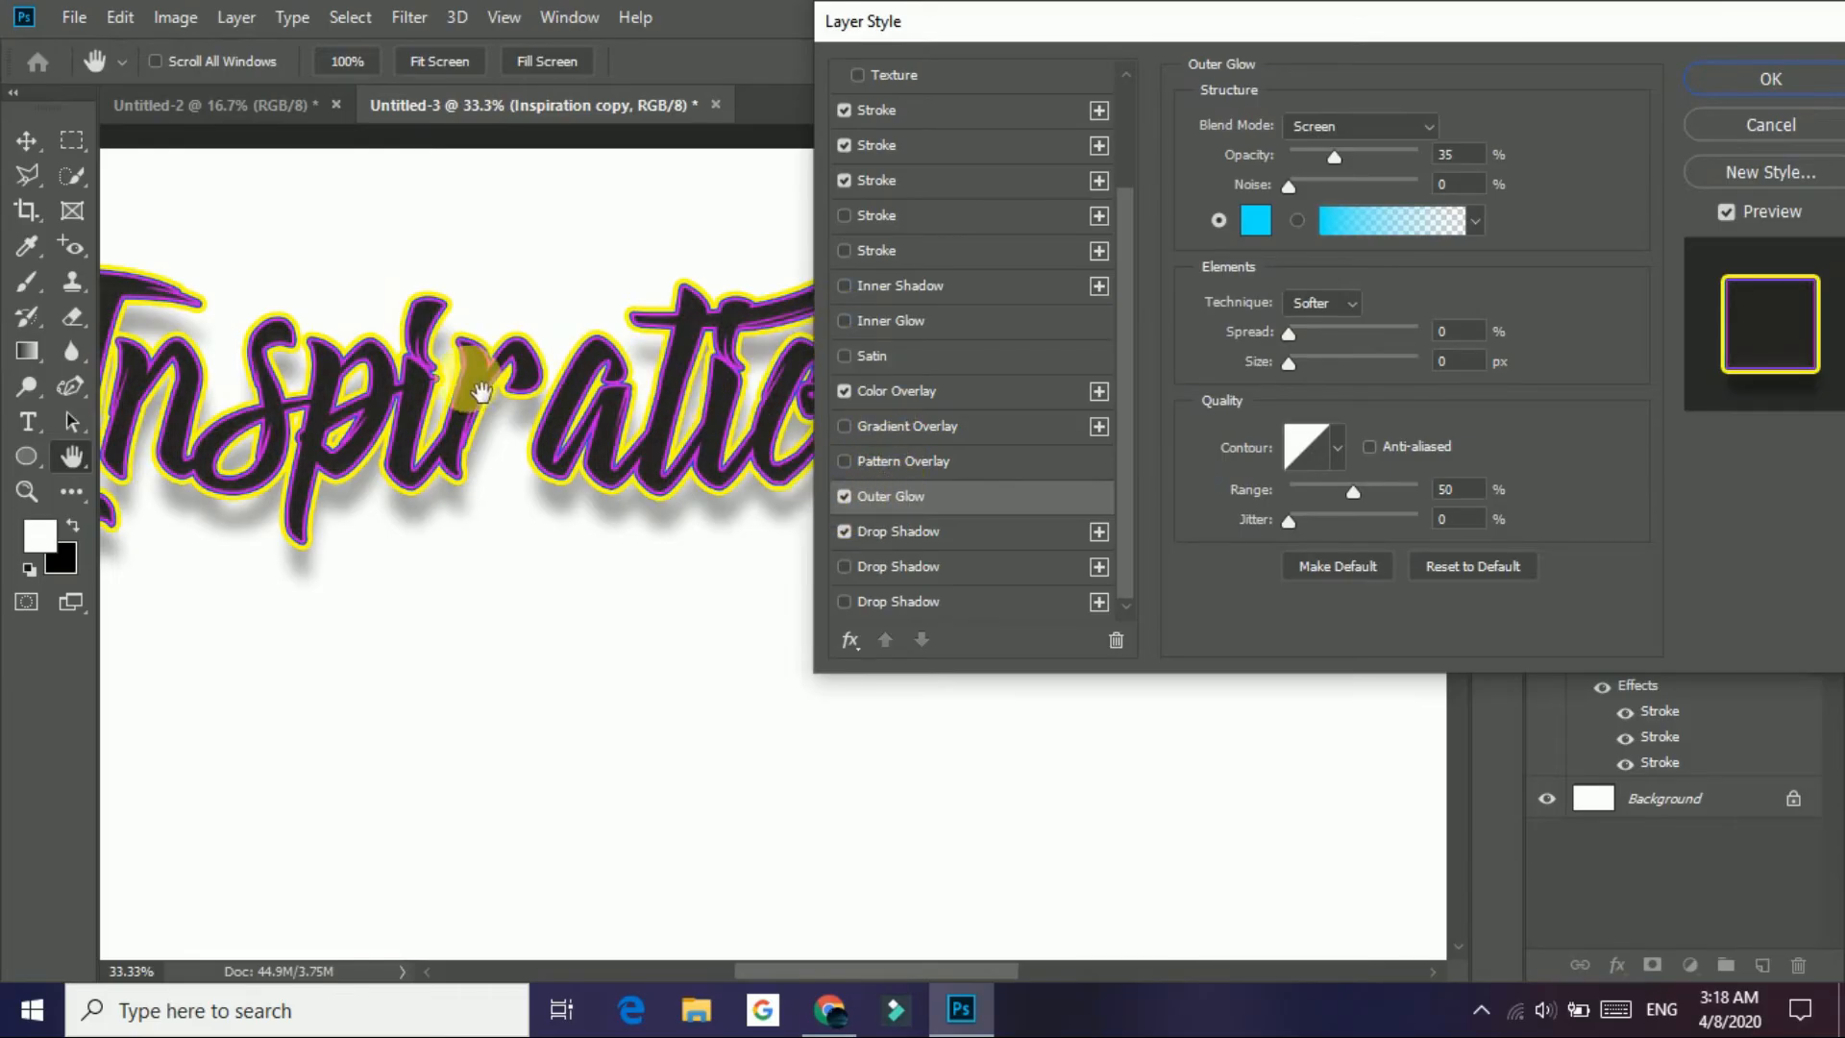
left_click_drag(1343, 165, 1397, 170)
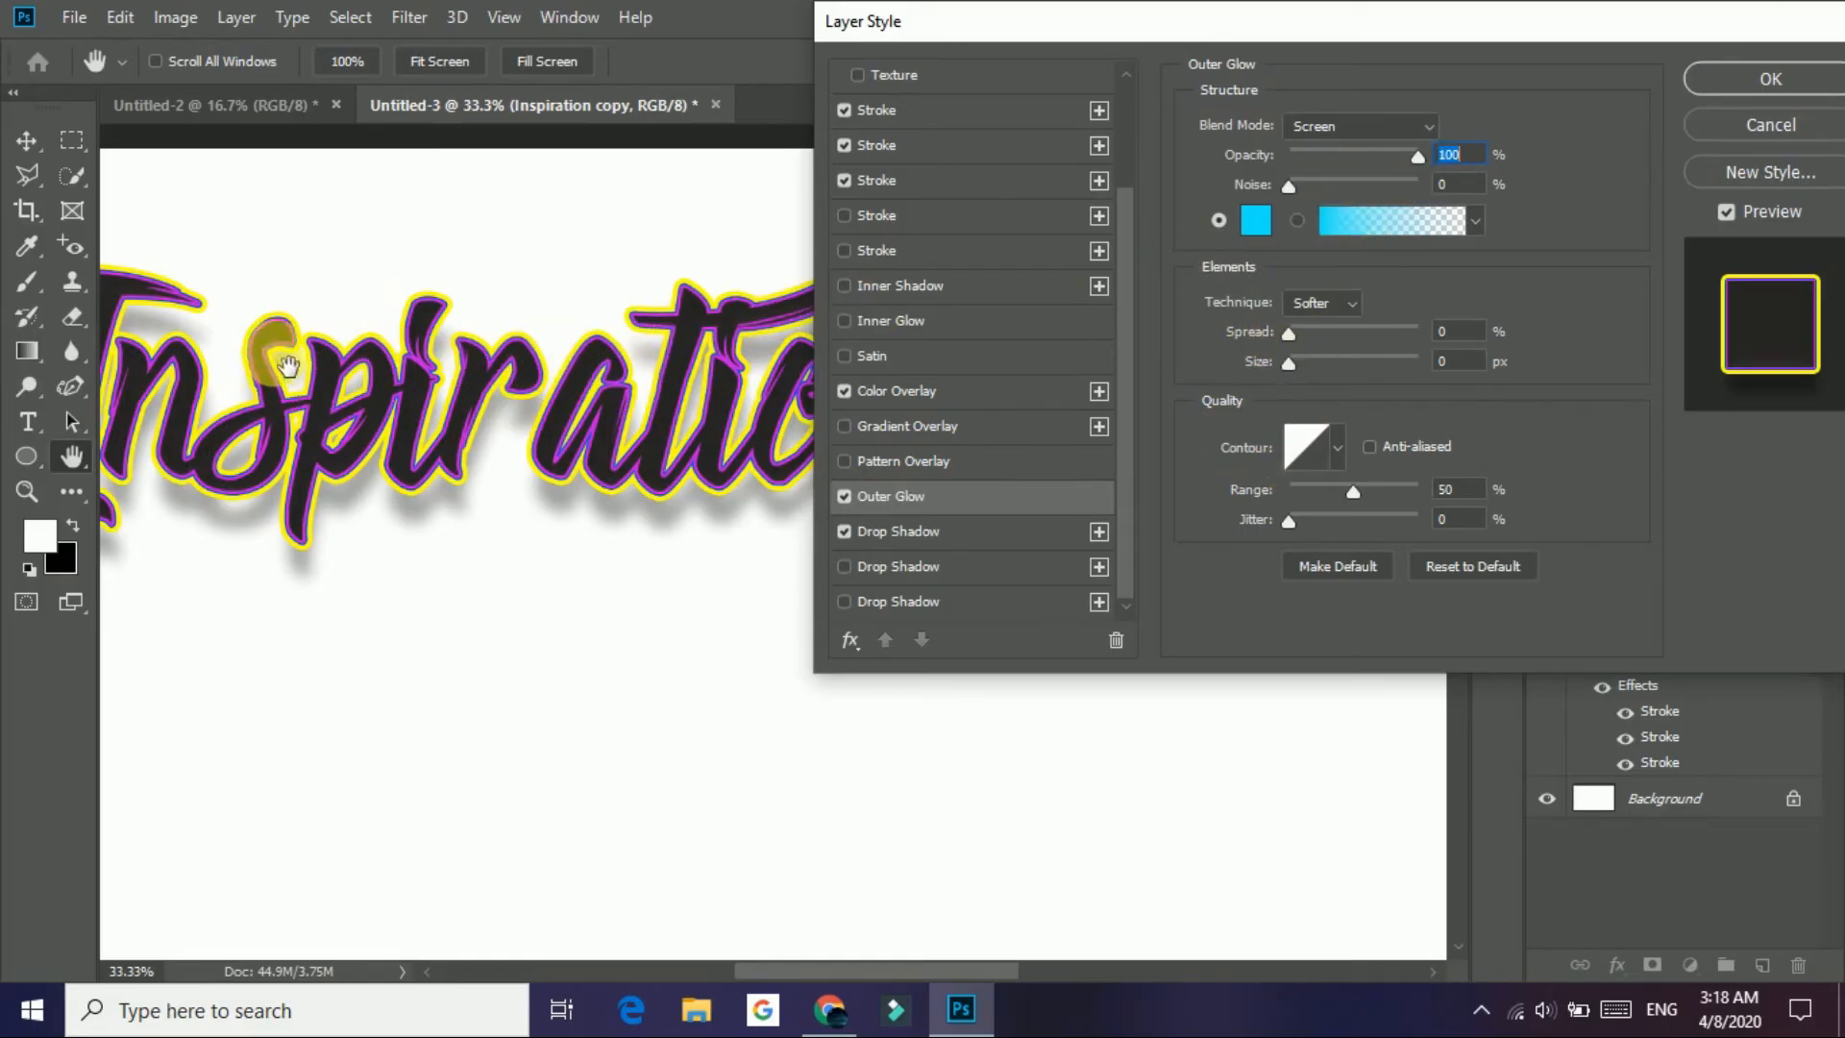
left_click(865, 323)
left_click(845, 322)
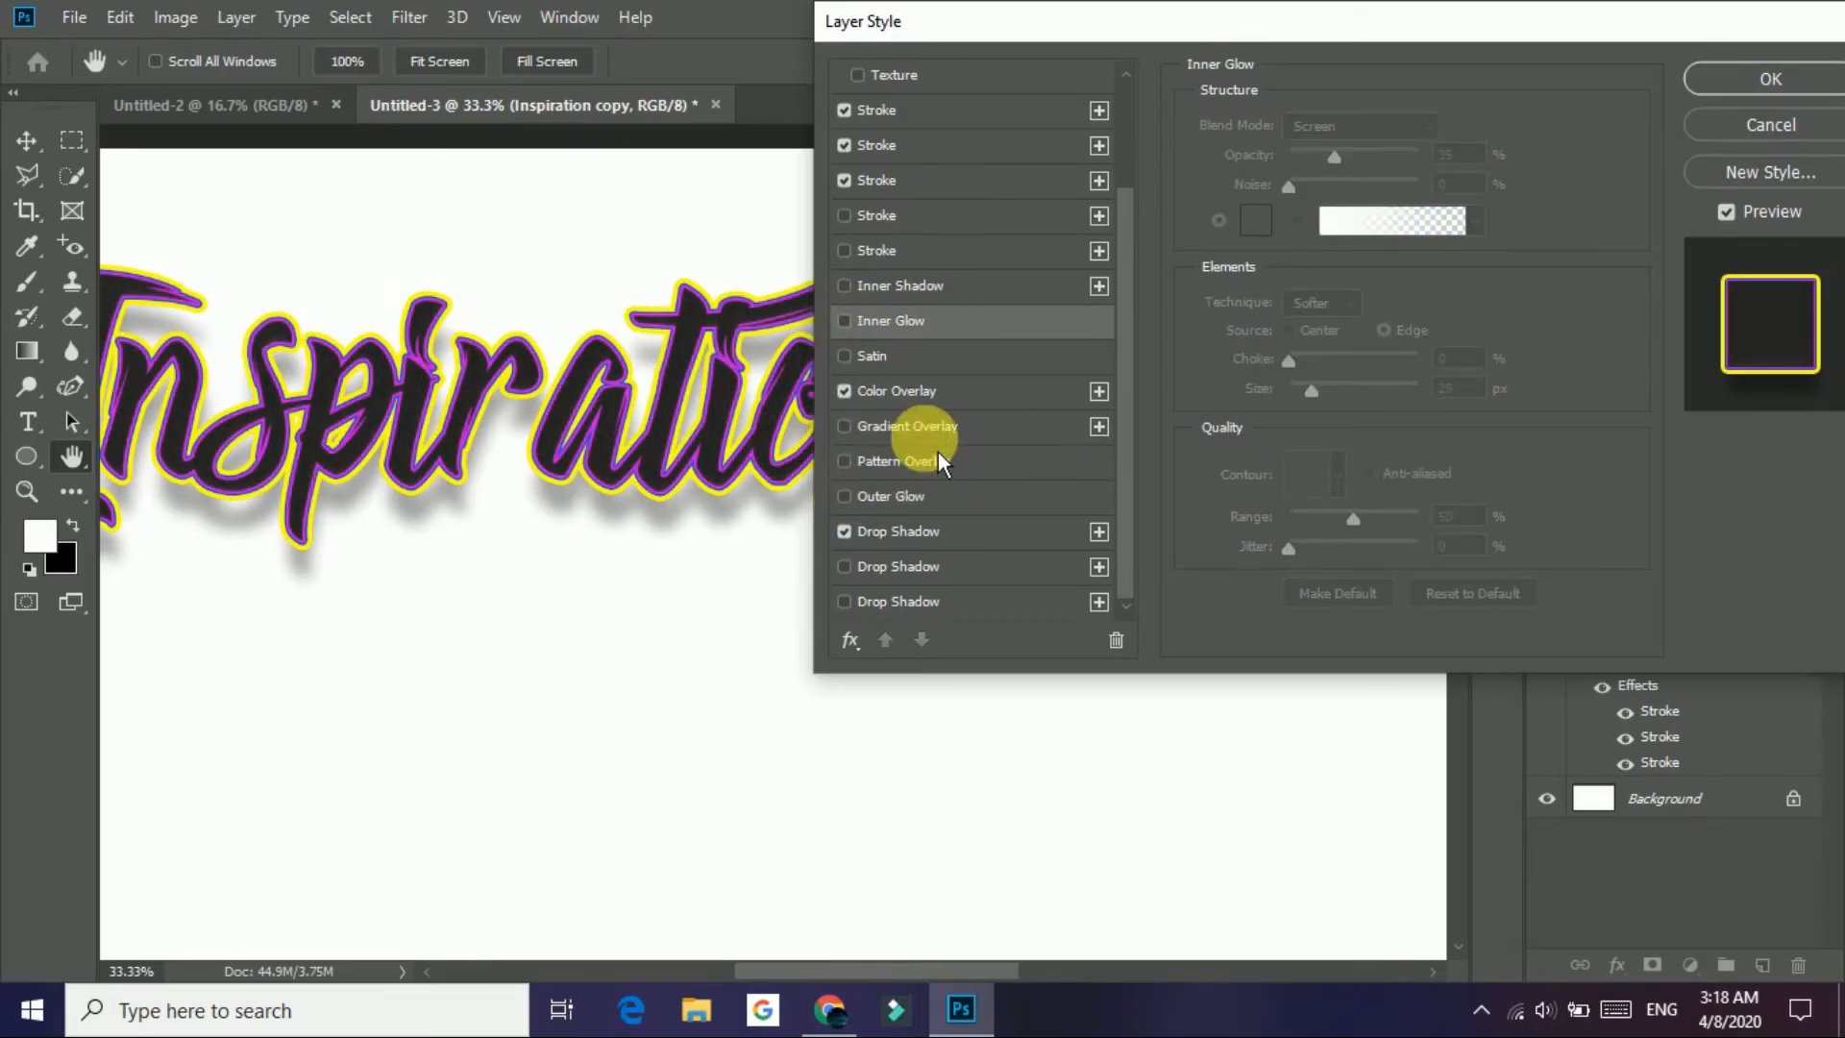
Step: Apply the layer style settings to the text copy and view the whole canvas
scroll(1017, 517, "up", 3)
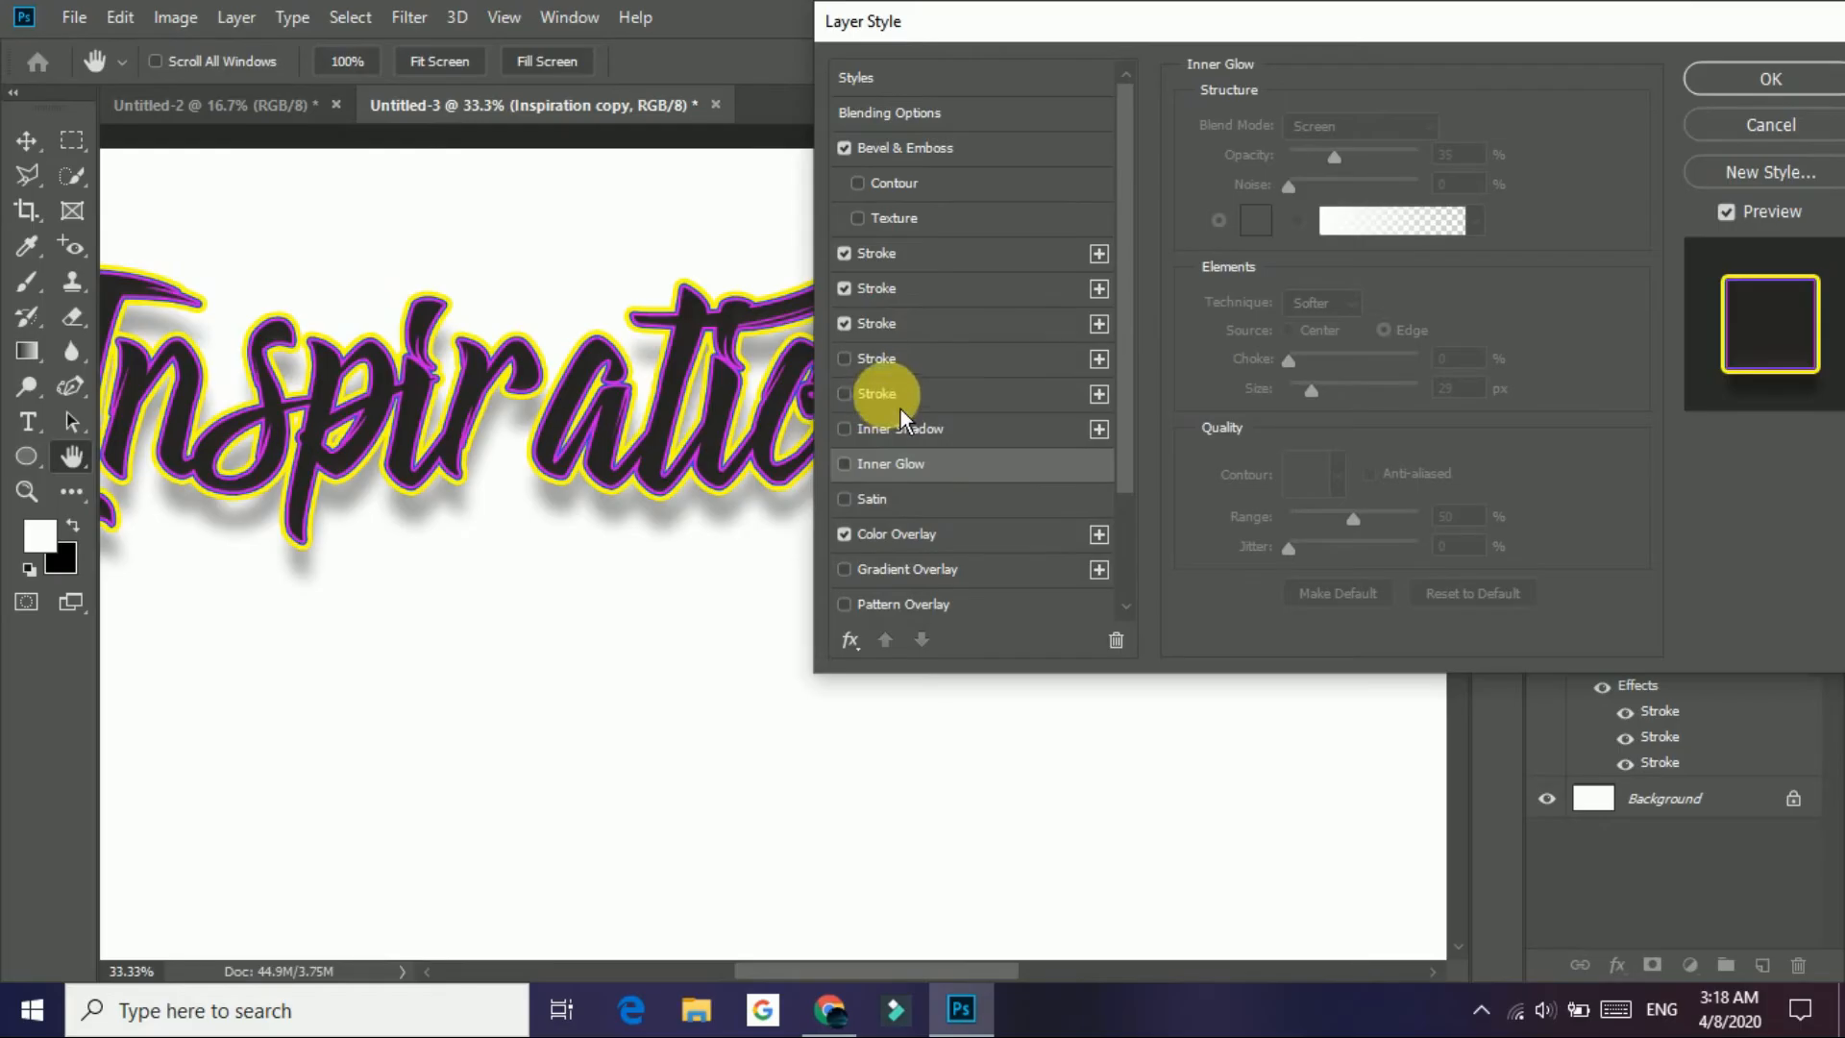
left_click(1784, 90)
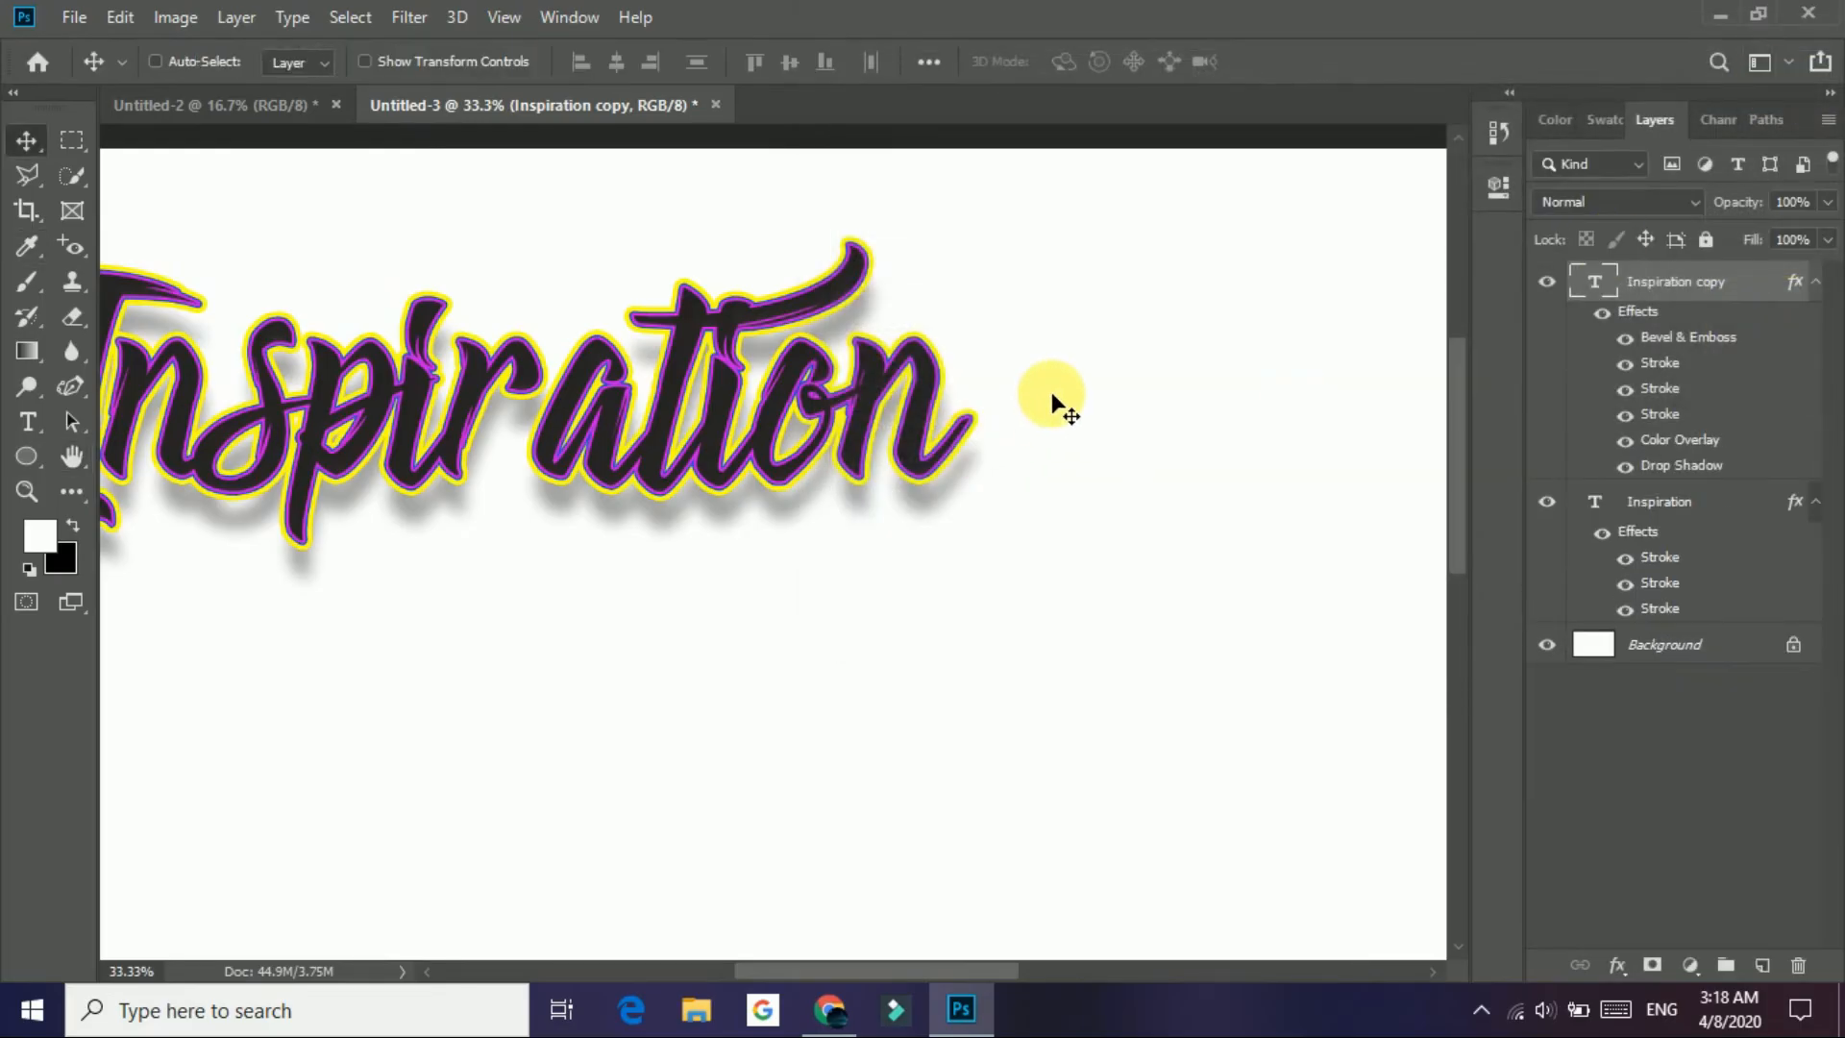
scroll(1052, 403, "down", 3)
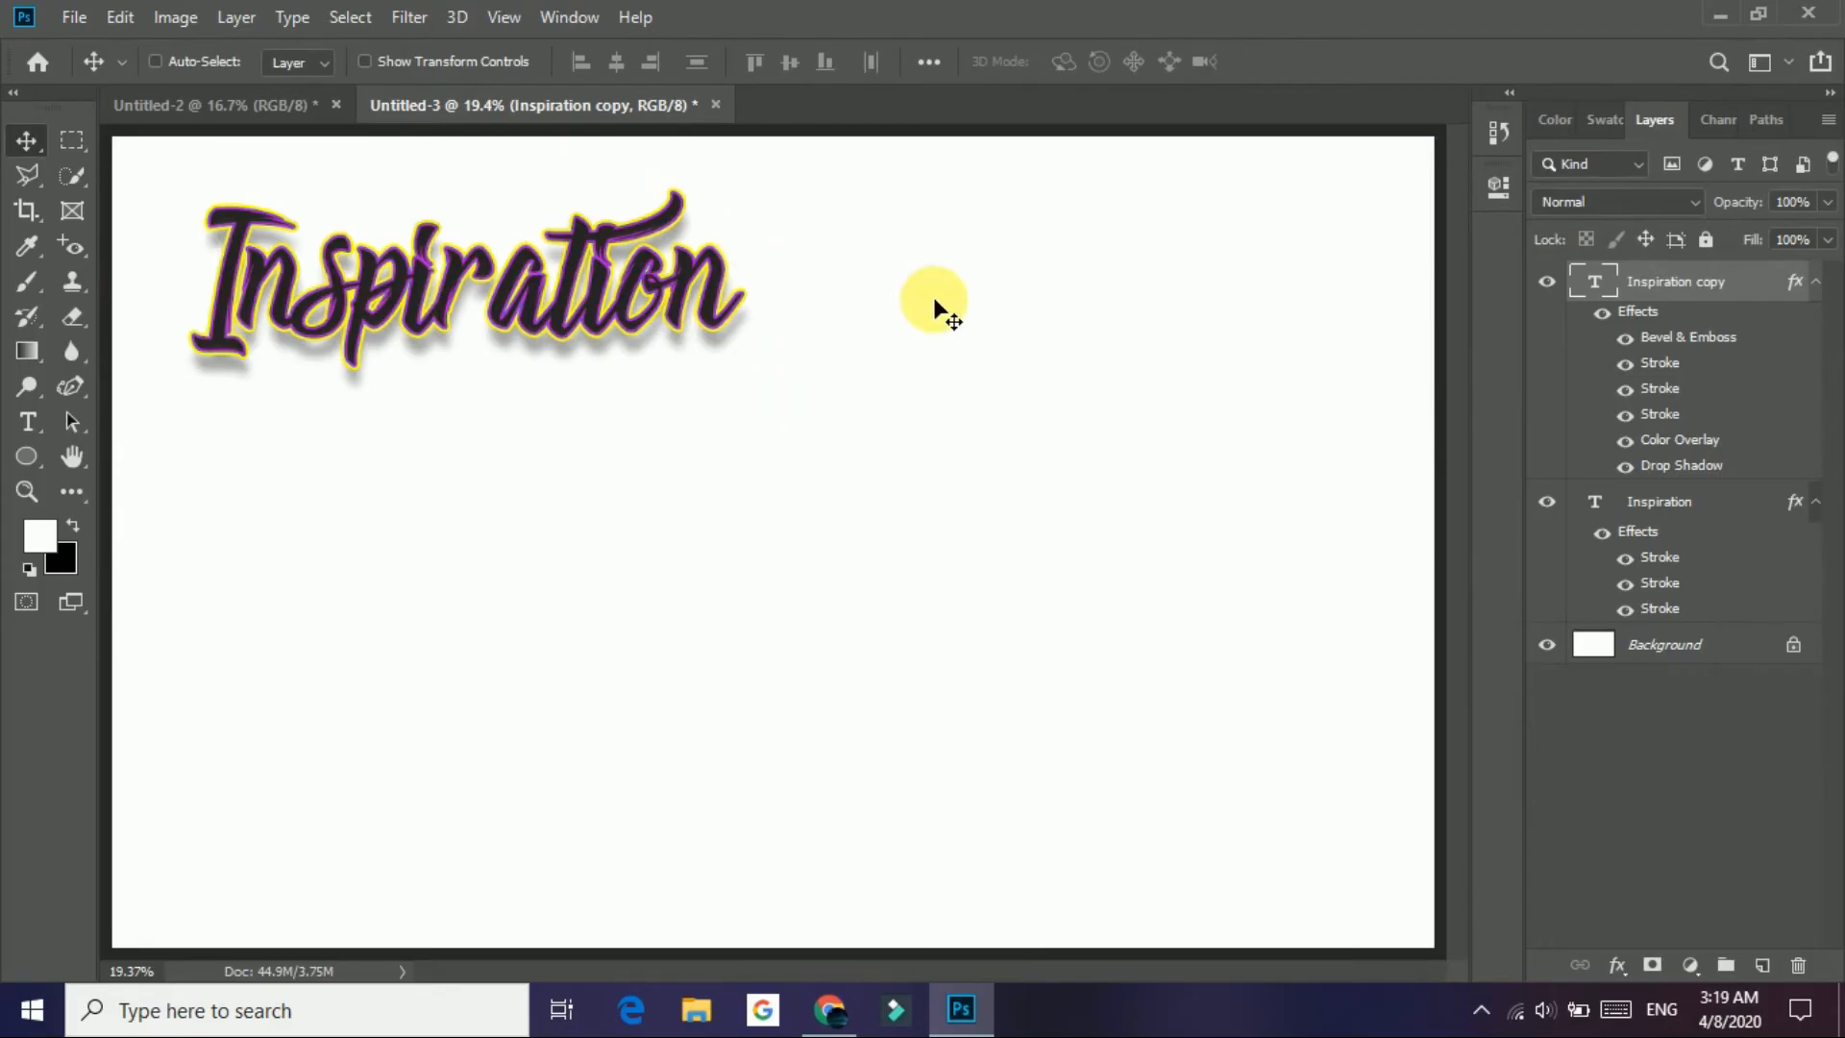
Step: Separate the styled text copy from the original, delete the original Inspiration layer, and place the copy near the canvas centre
left_click_drag(722, 317, 978, 543)
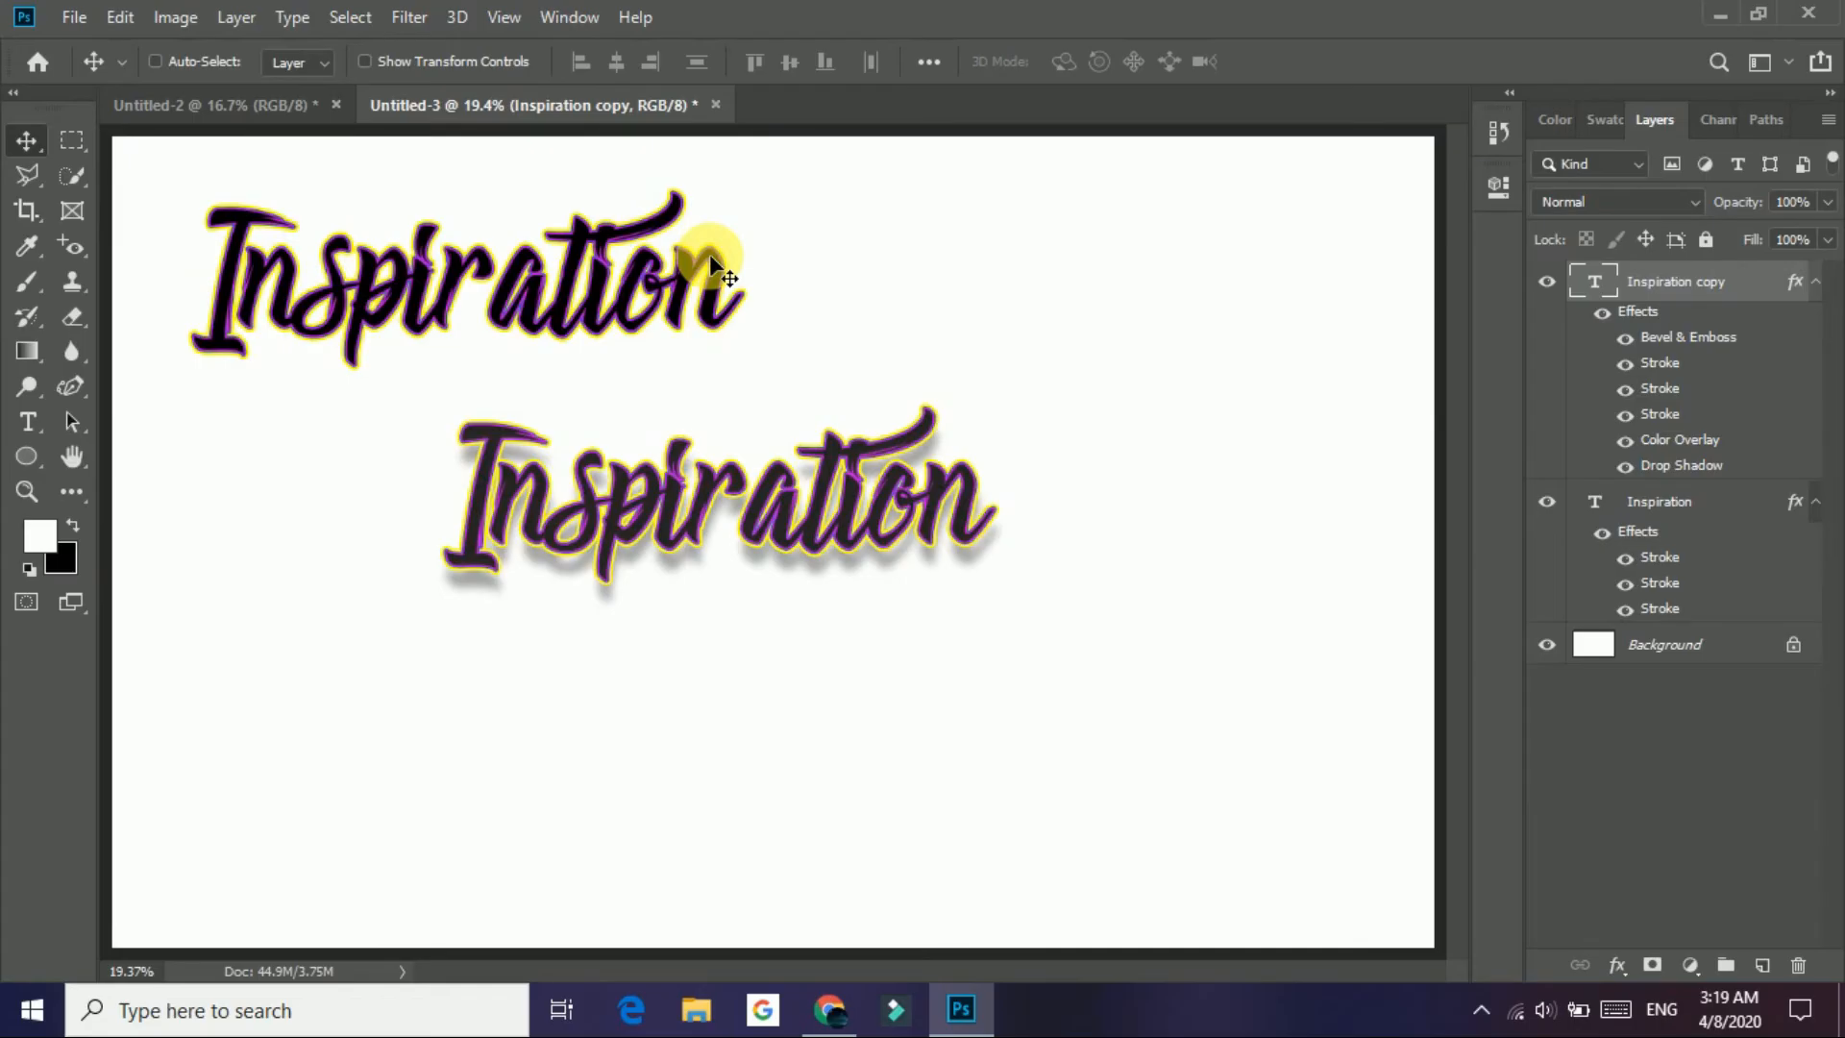
left_click_drag(1623, 505, 1797, 964)
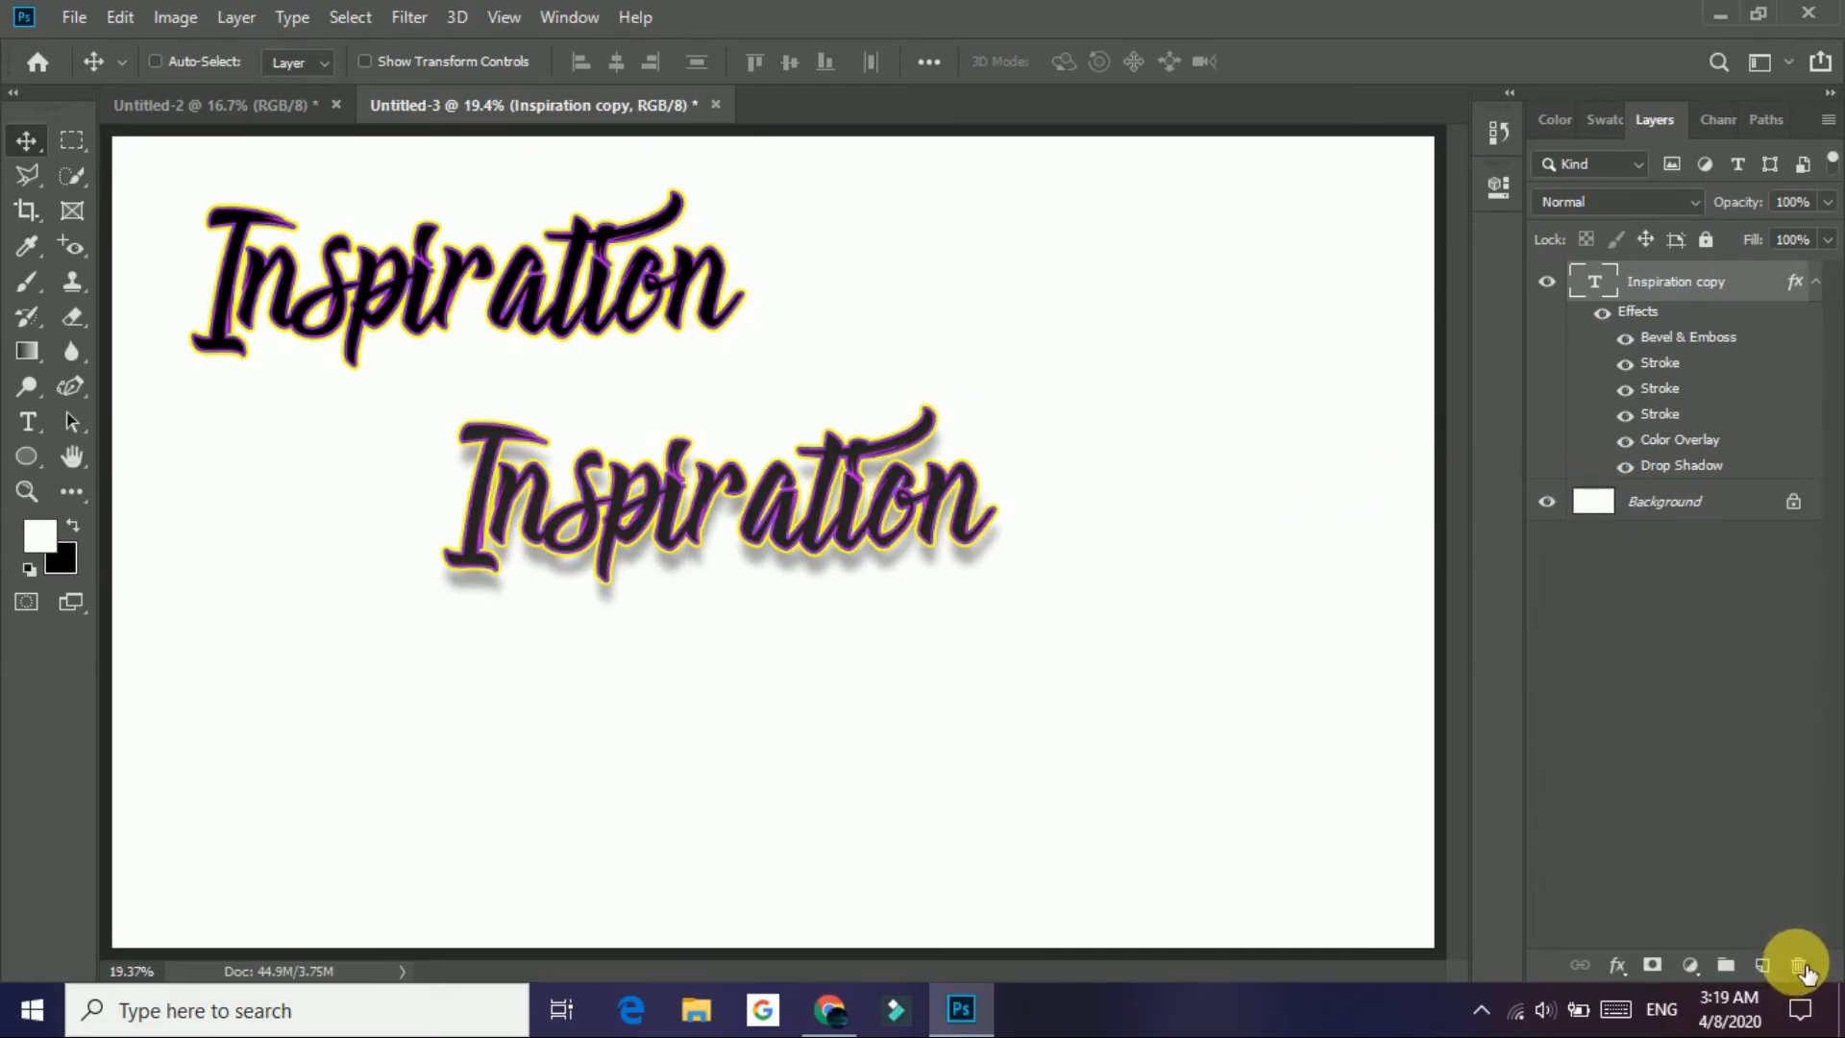
left_click_drag(782, 513, 805, 518)
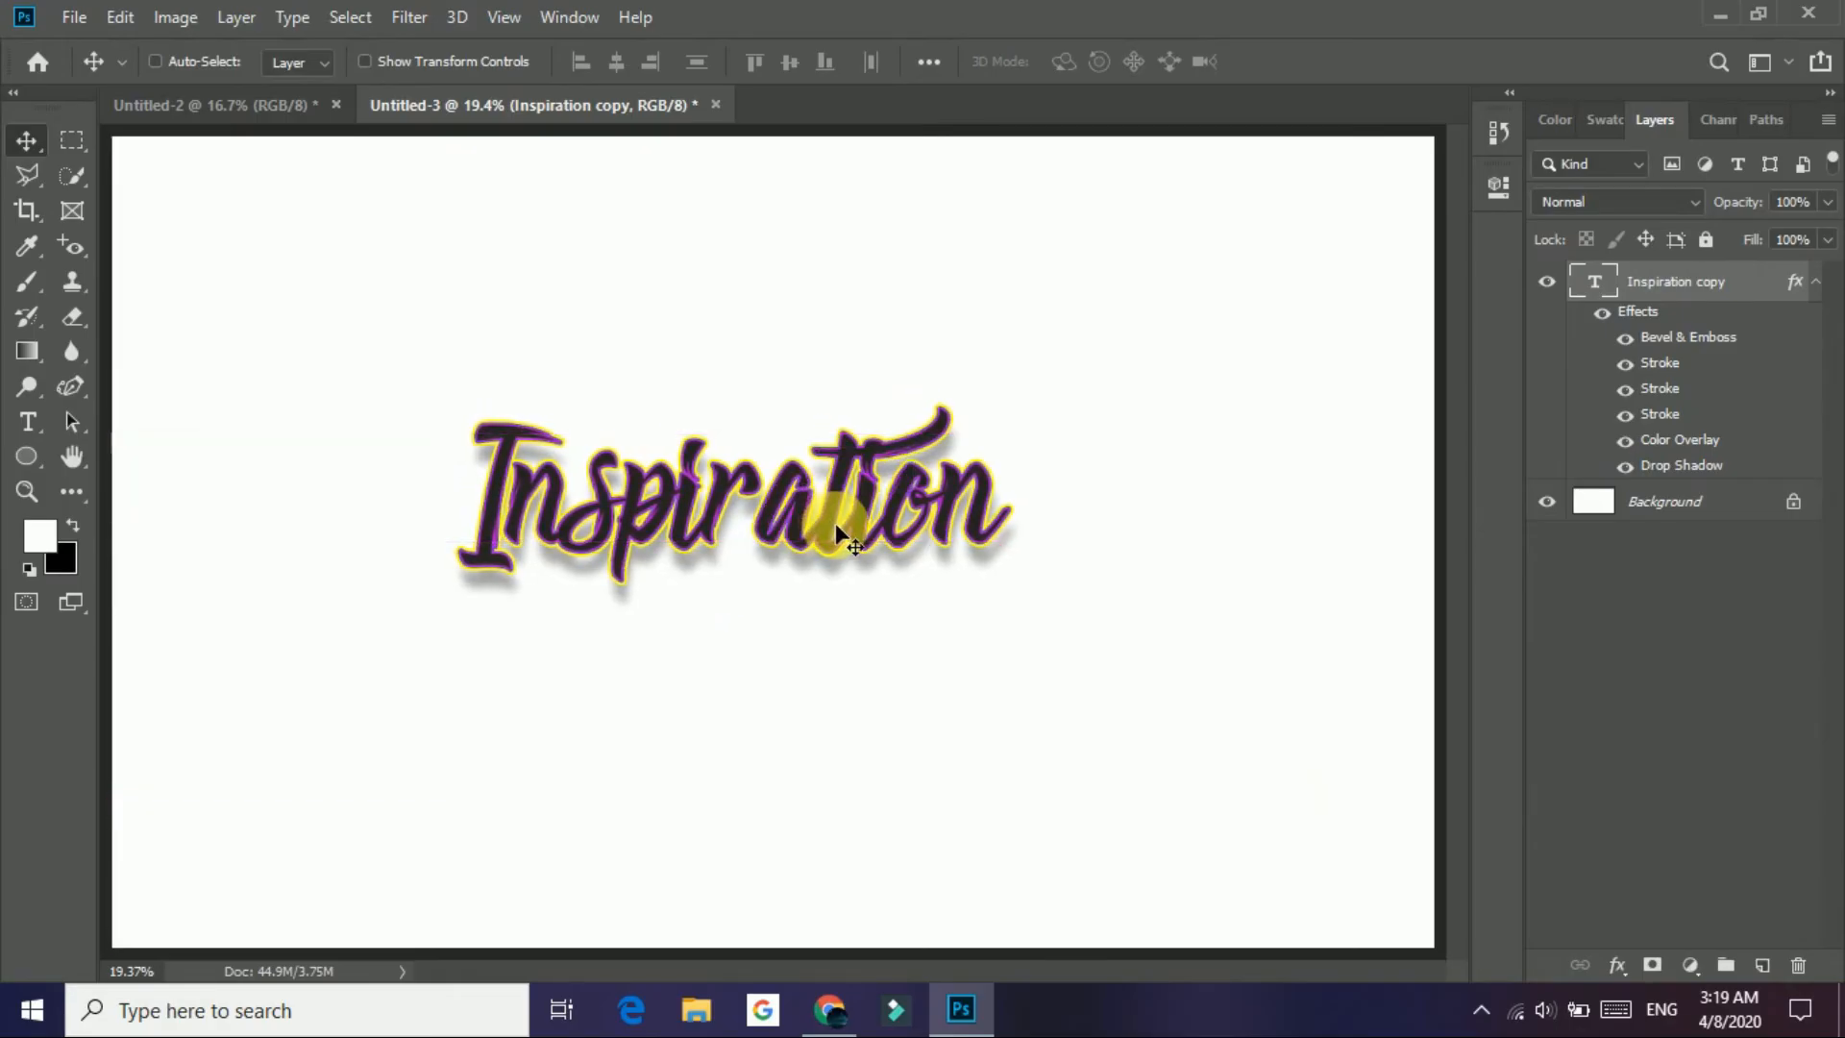
Step: Scale the Inspiration text up to about 124% and reposition it slightly lower on the canvas
key("ctrl+t")
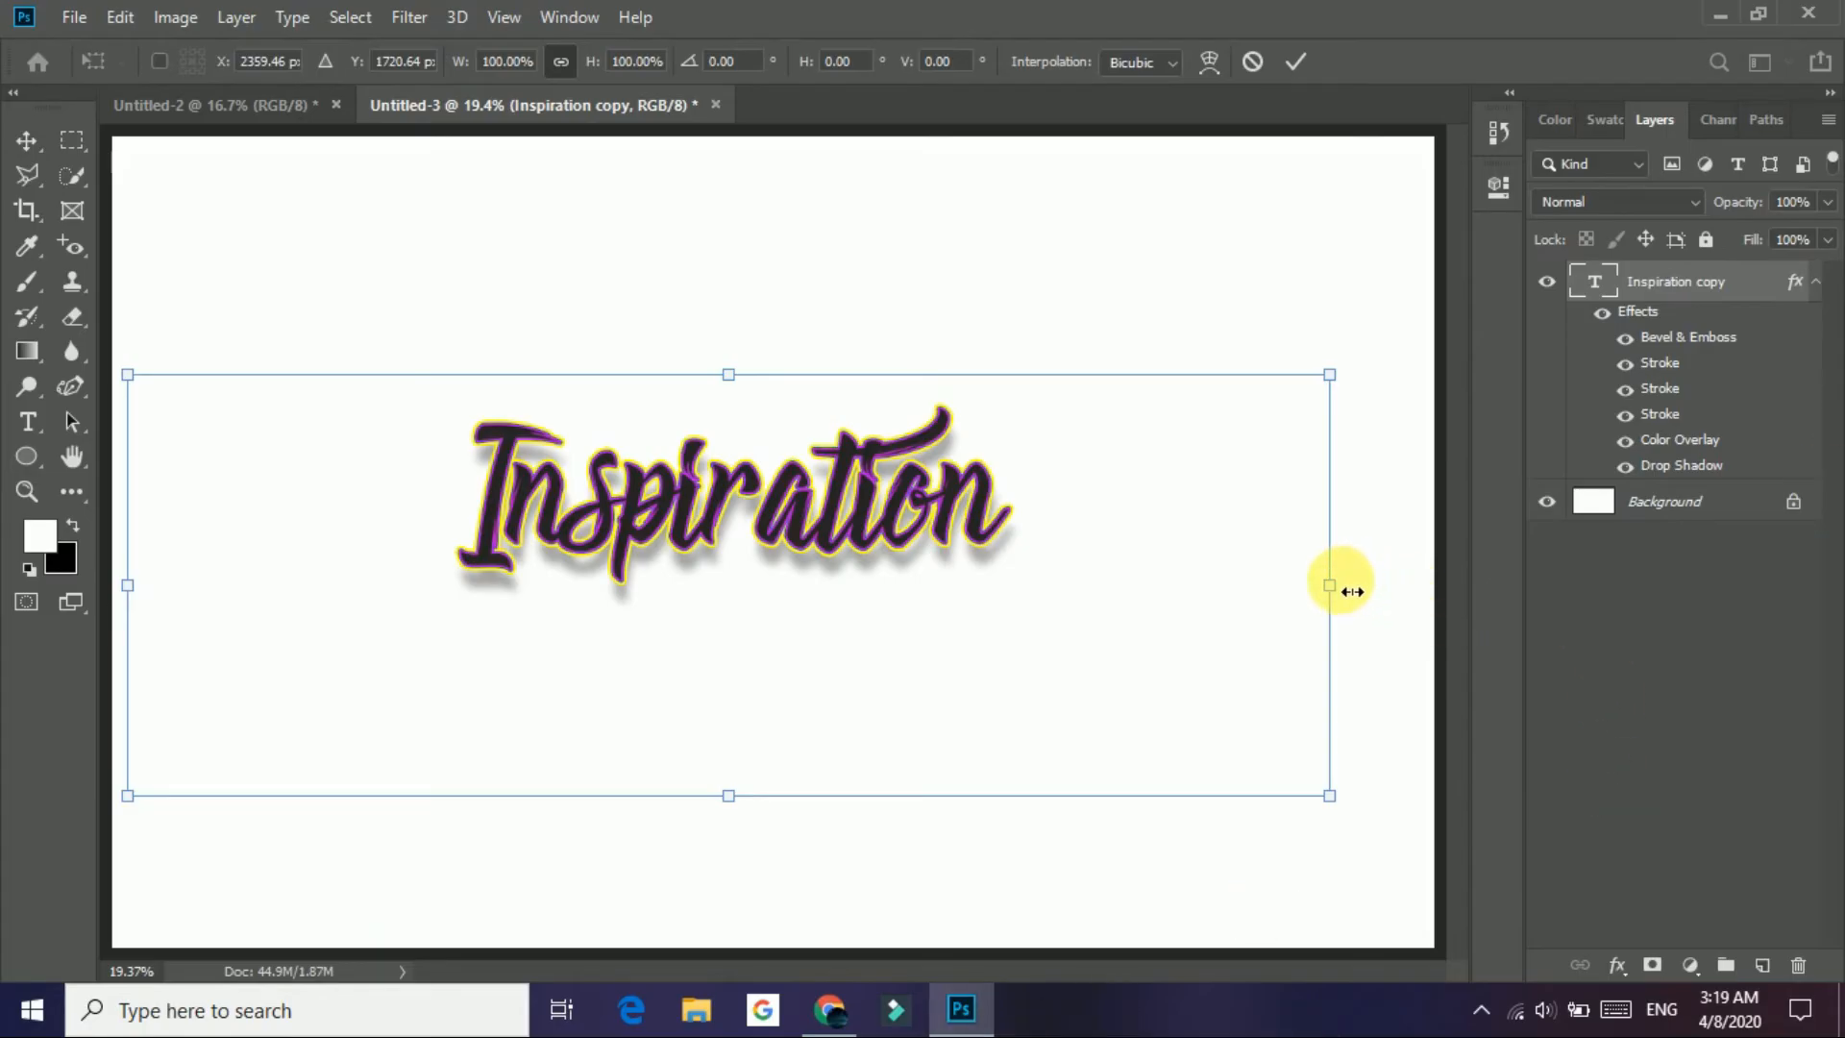
left_click_drag(1369, 588, 1432, 582)
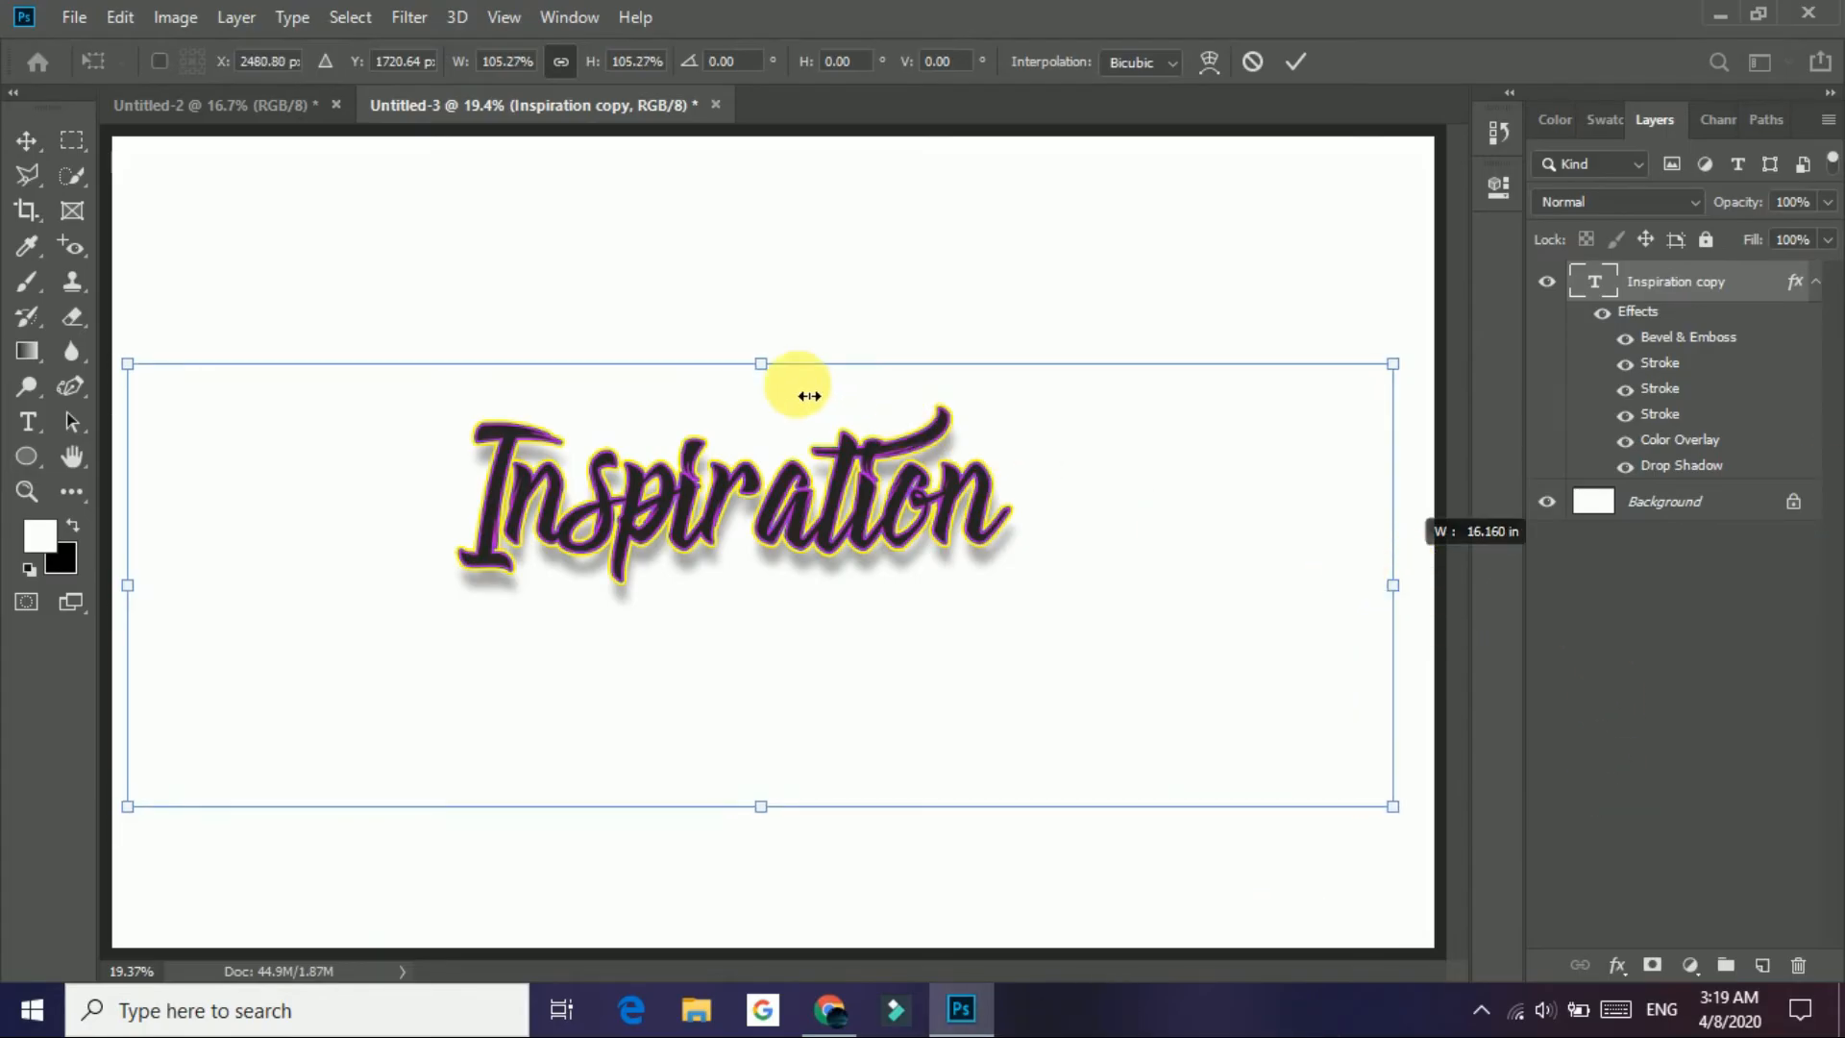
left_click_drag(767, 381, 778, 306)
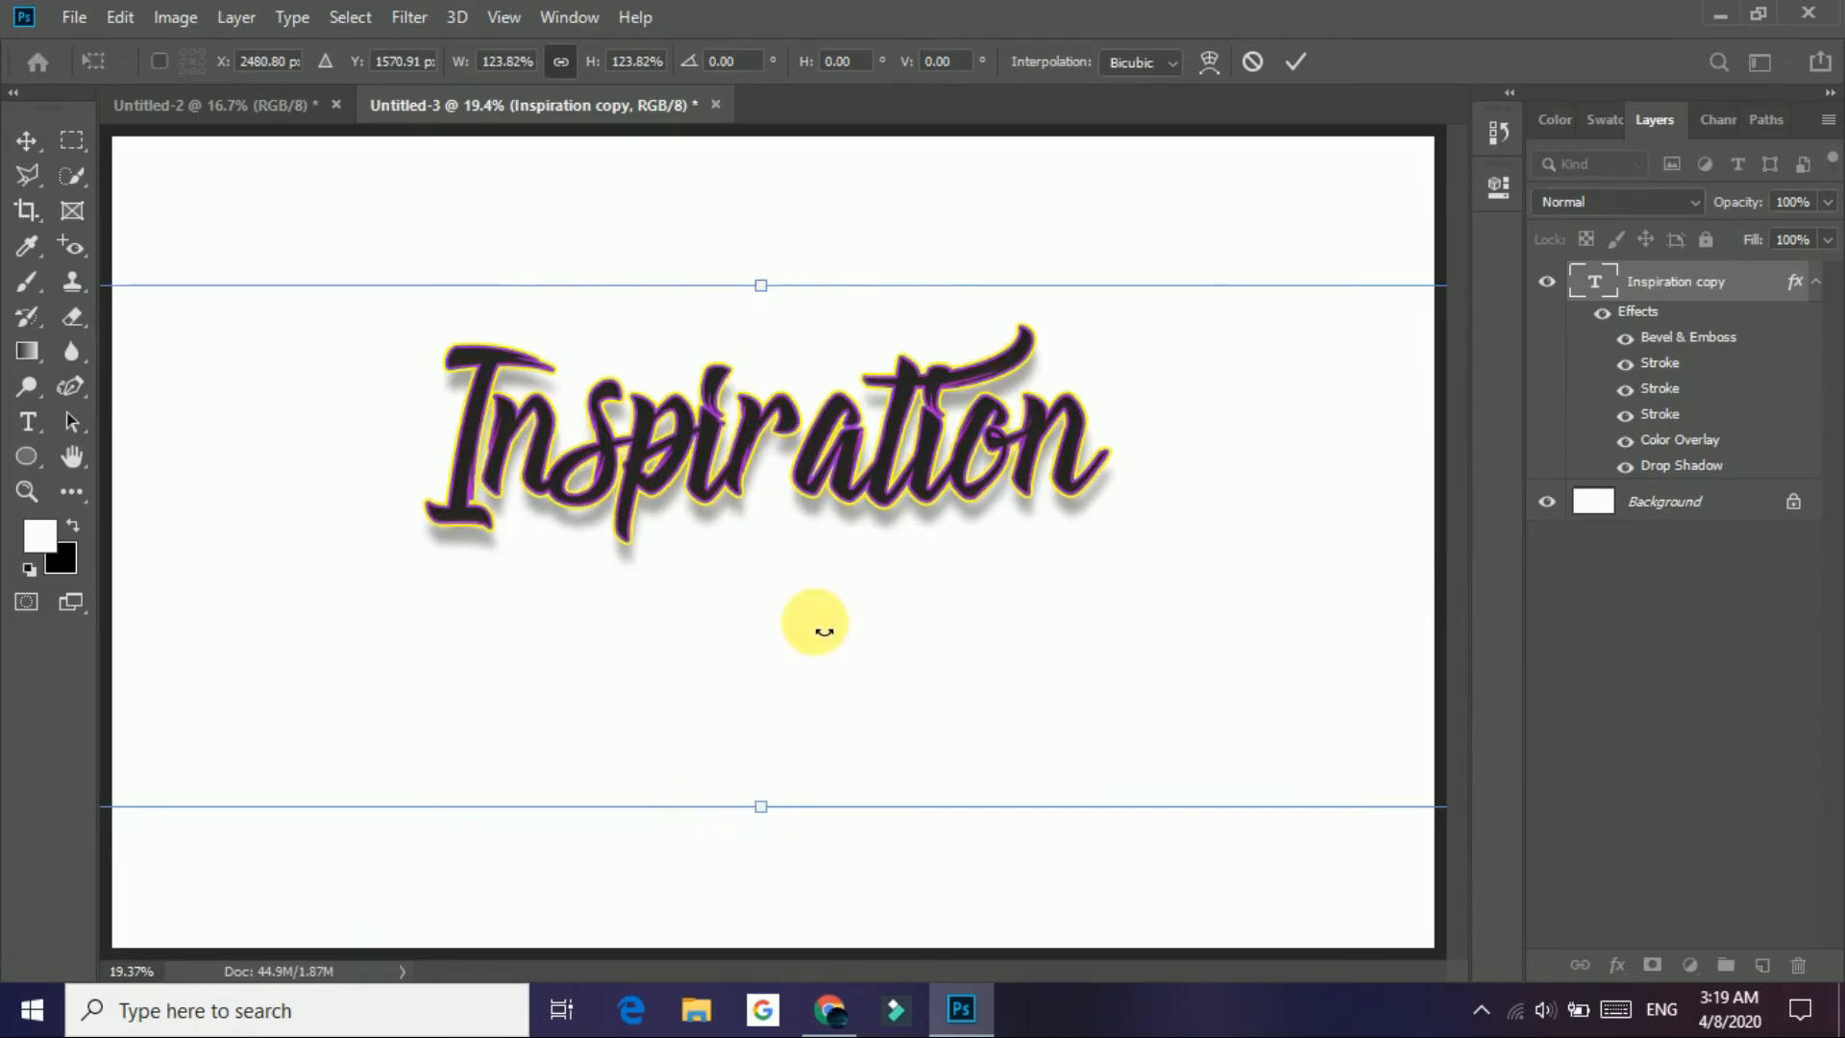
left_click(1295, 62)
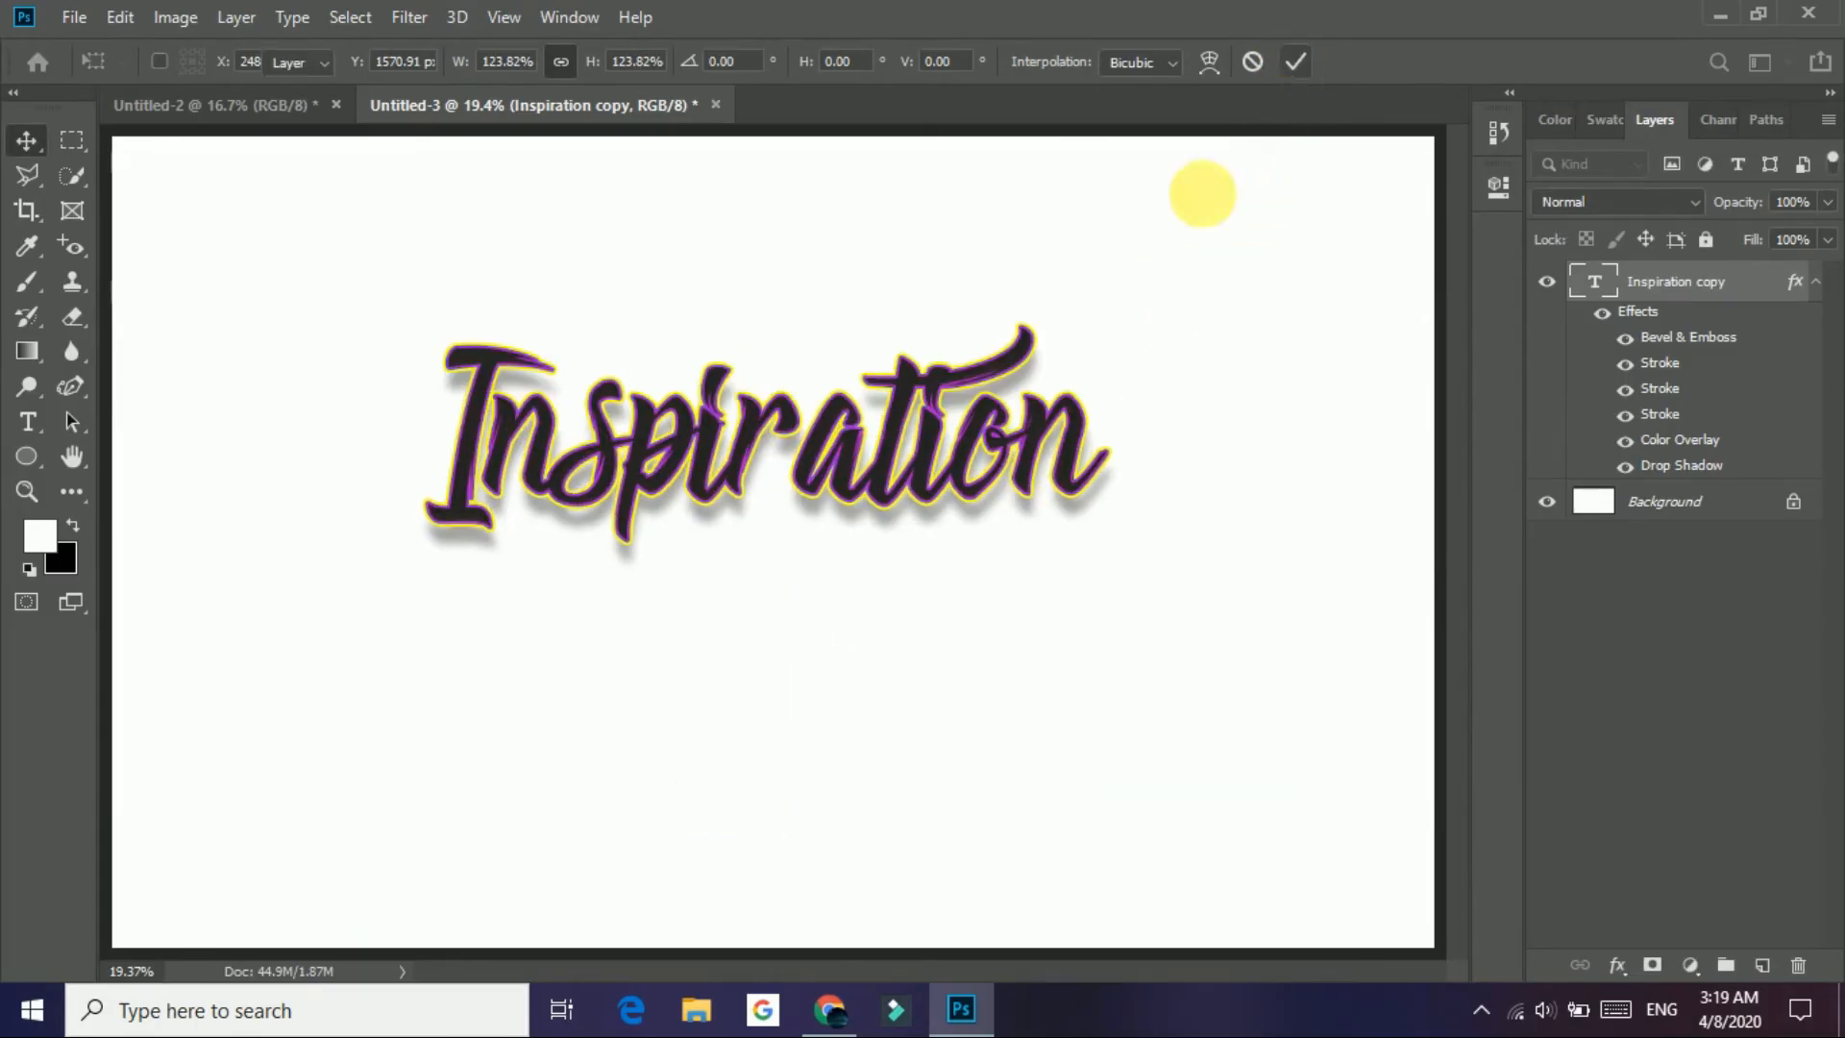
left_click_drag(993, 465, 1005, 488)
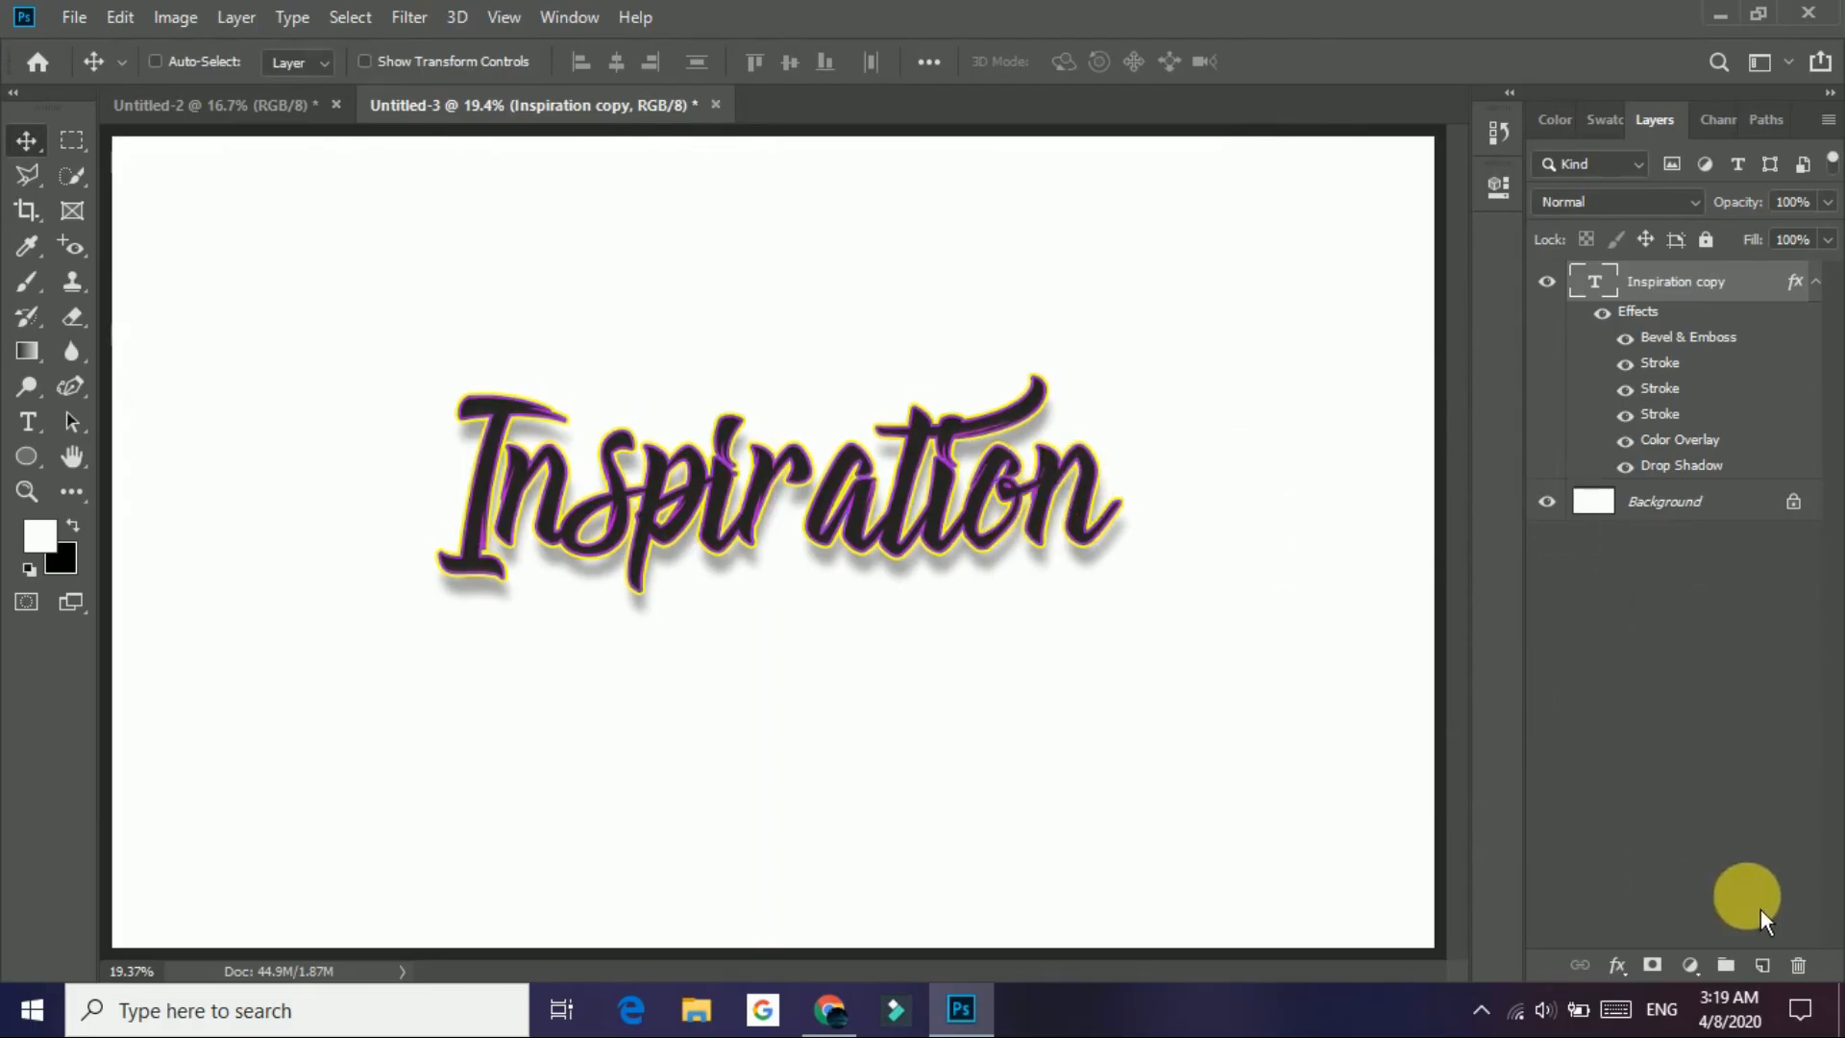
left_click(1620, 967)
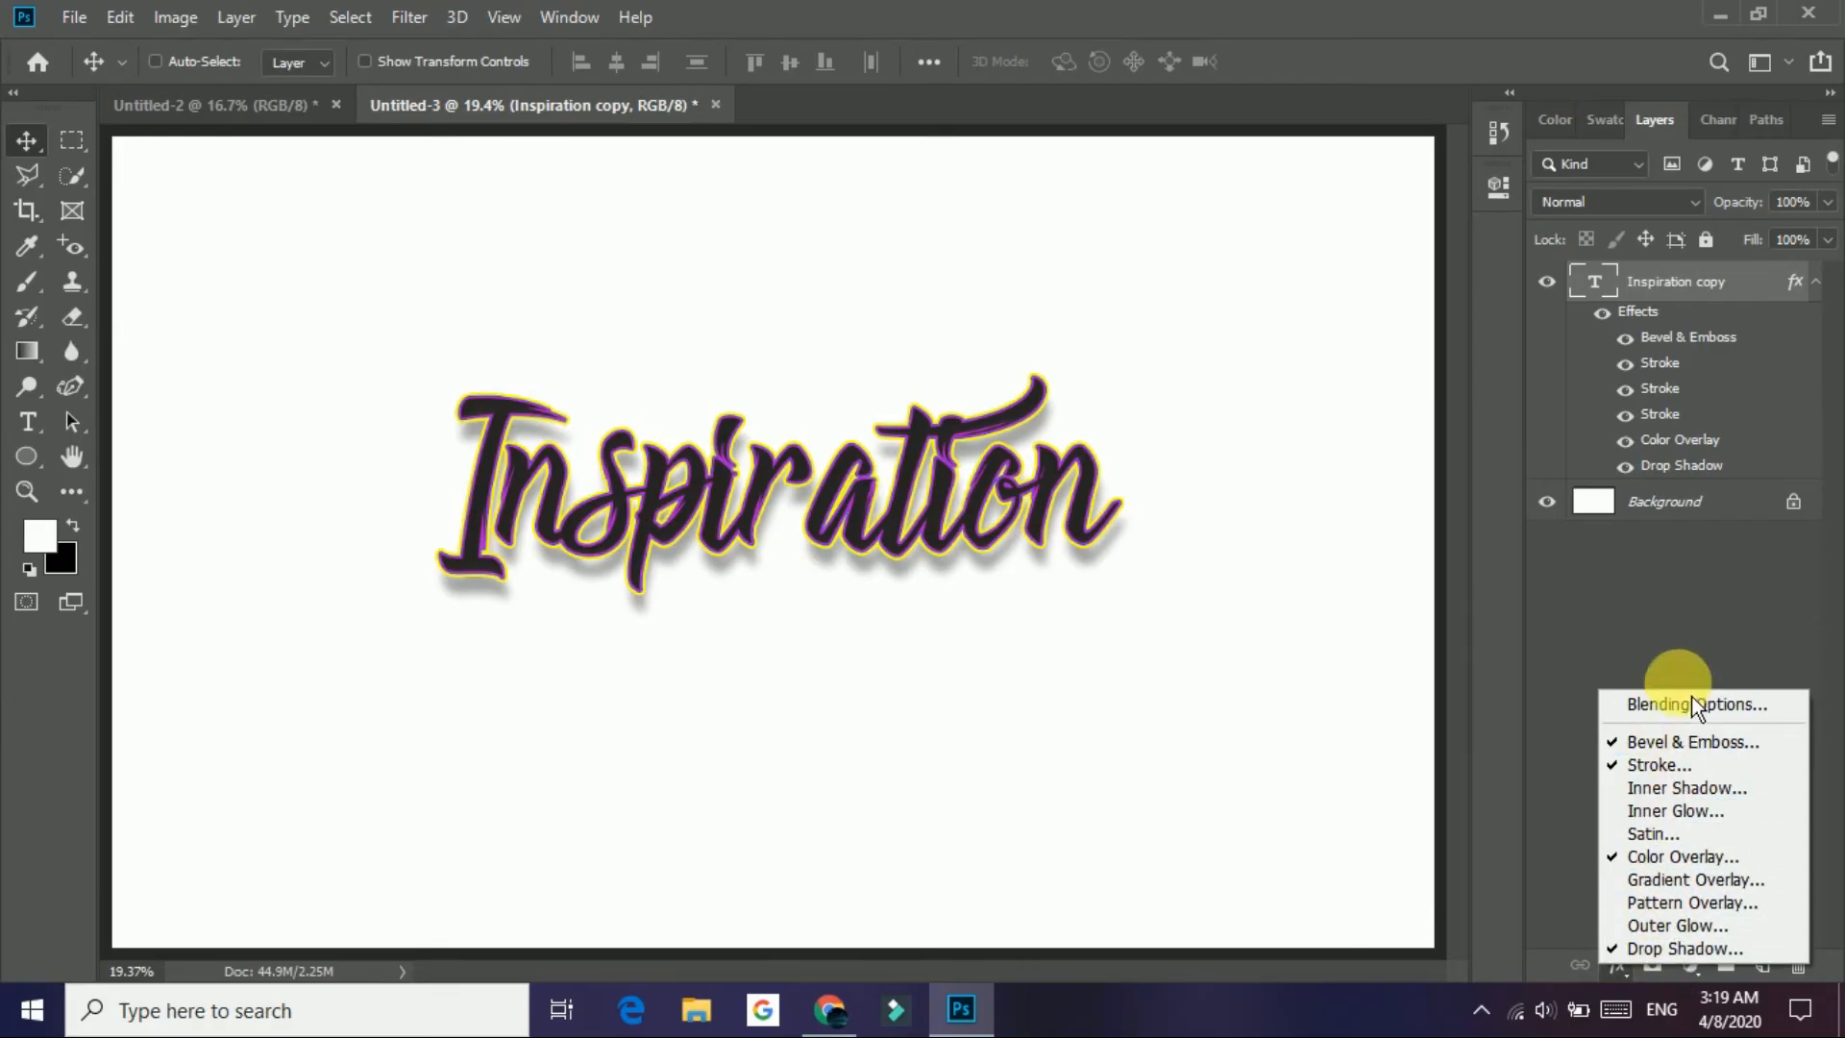
left_click(1698, 665)
left_click(1690, 965)
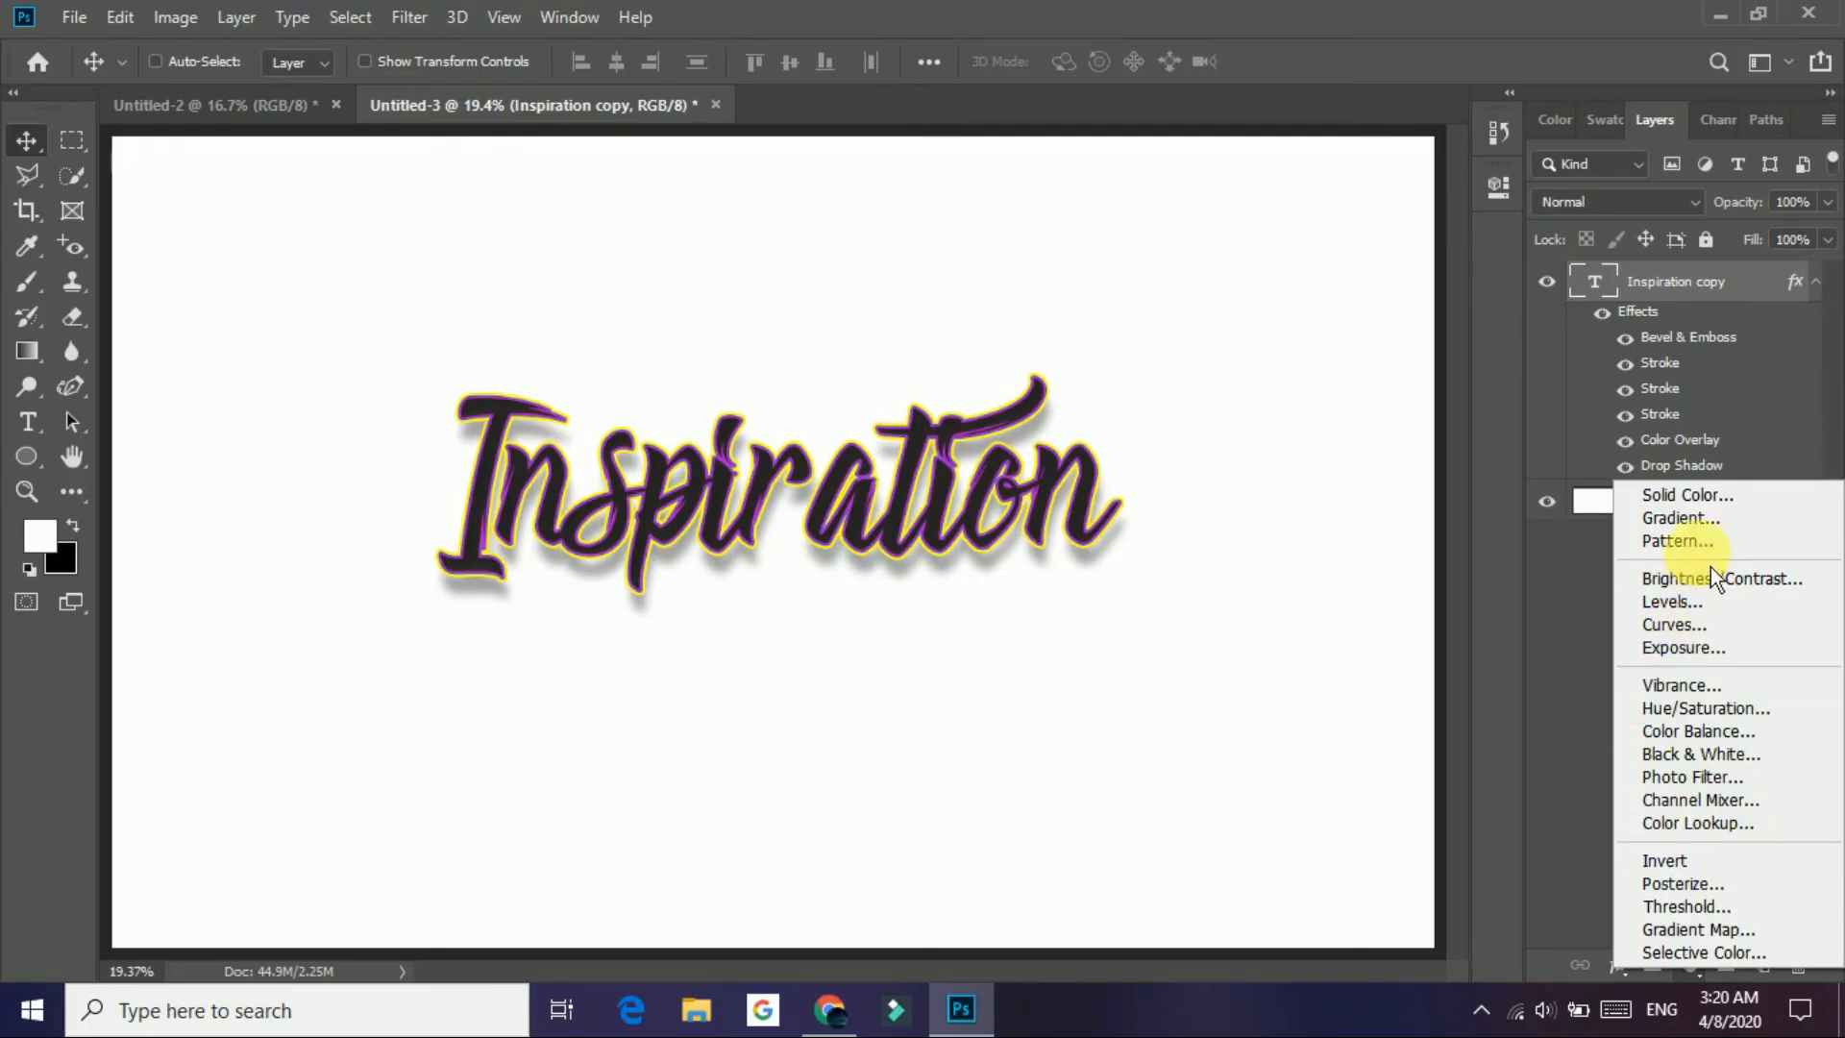
left_click(1733, 521)
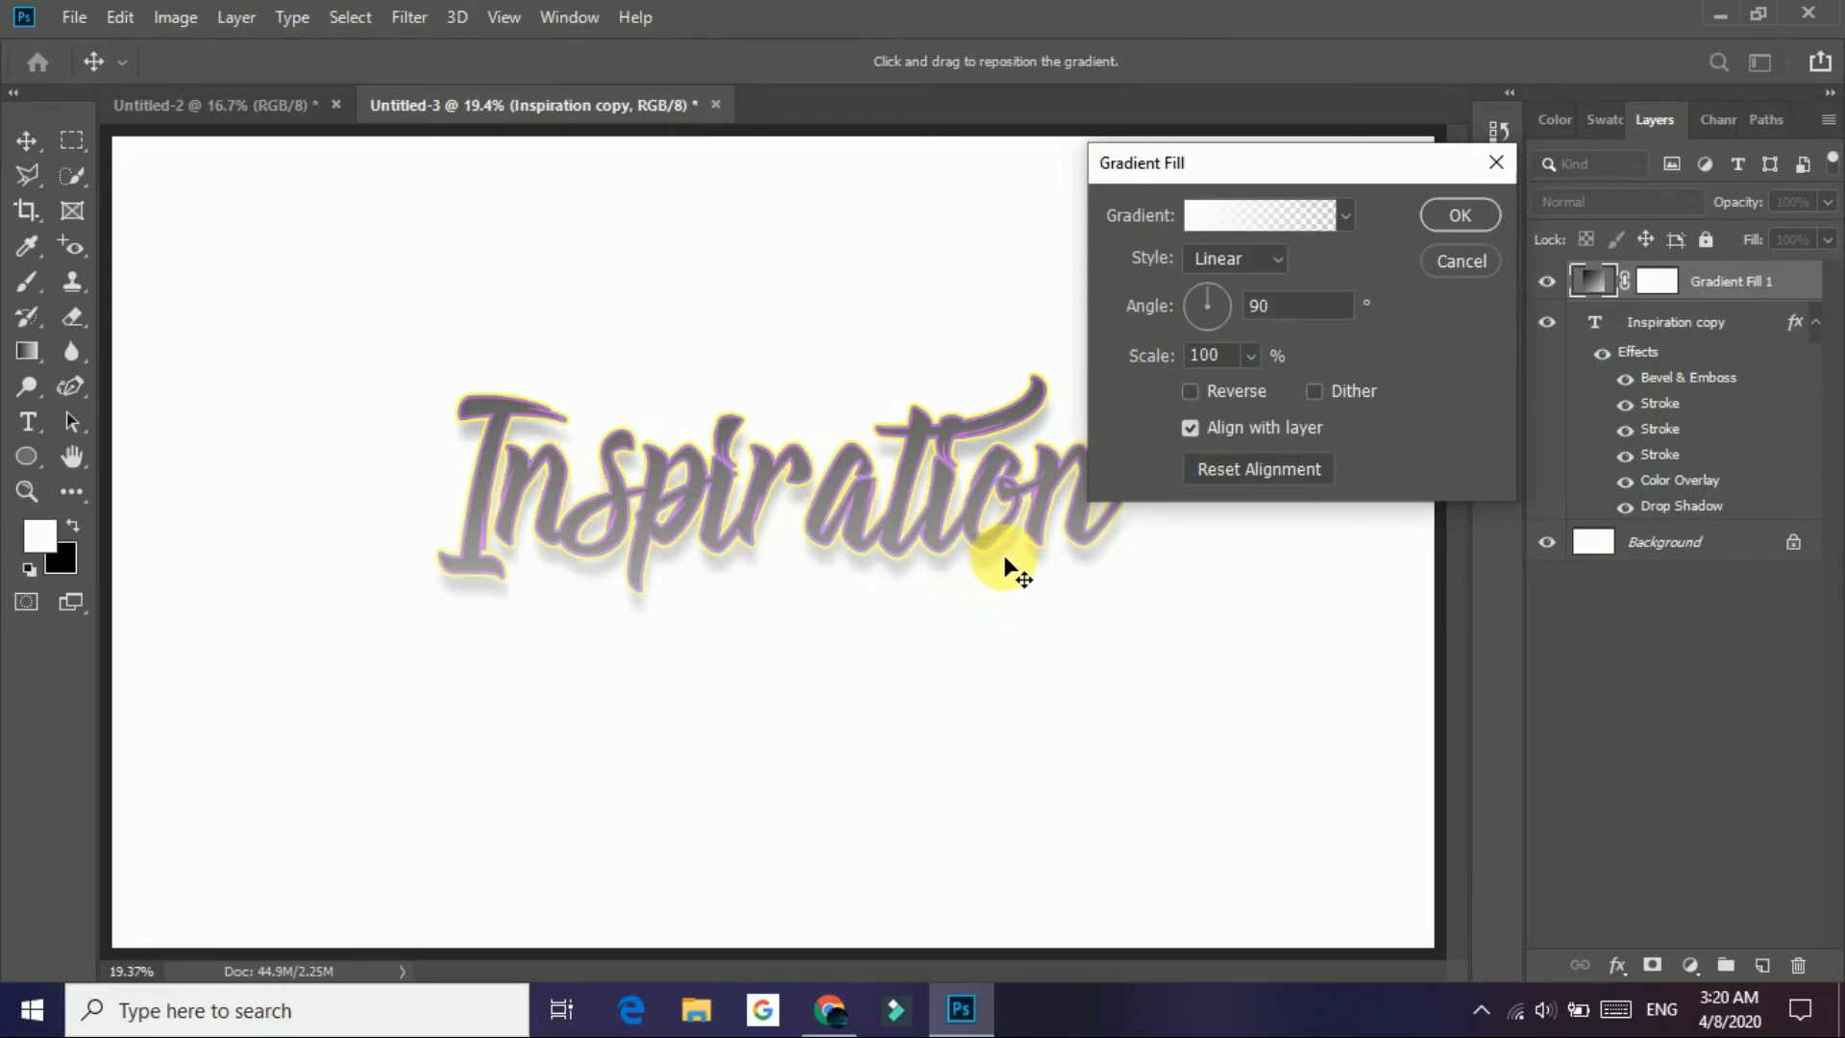
left_click(1487, 269)
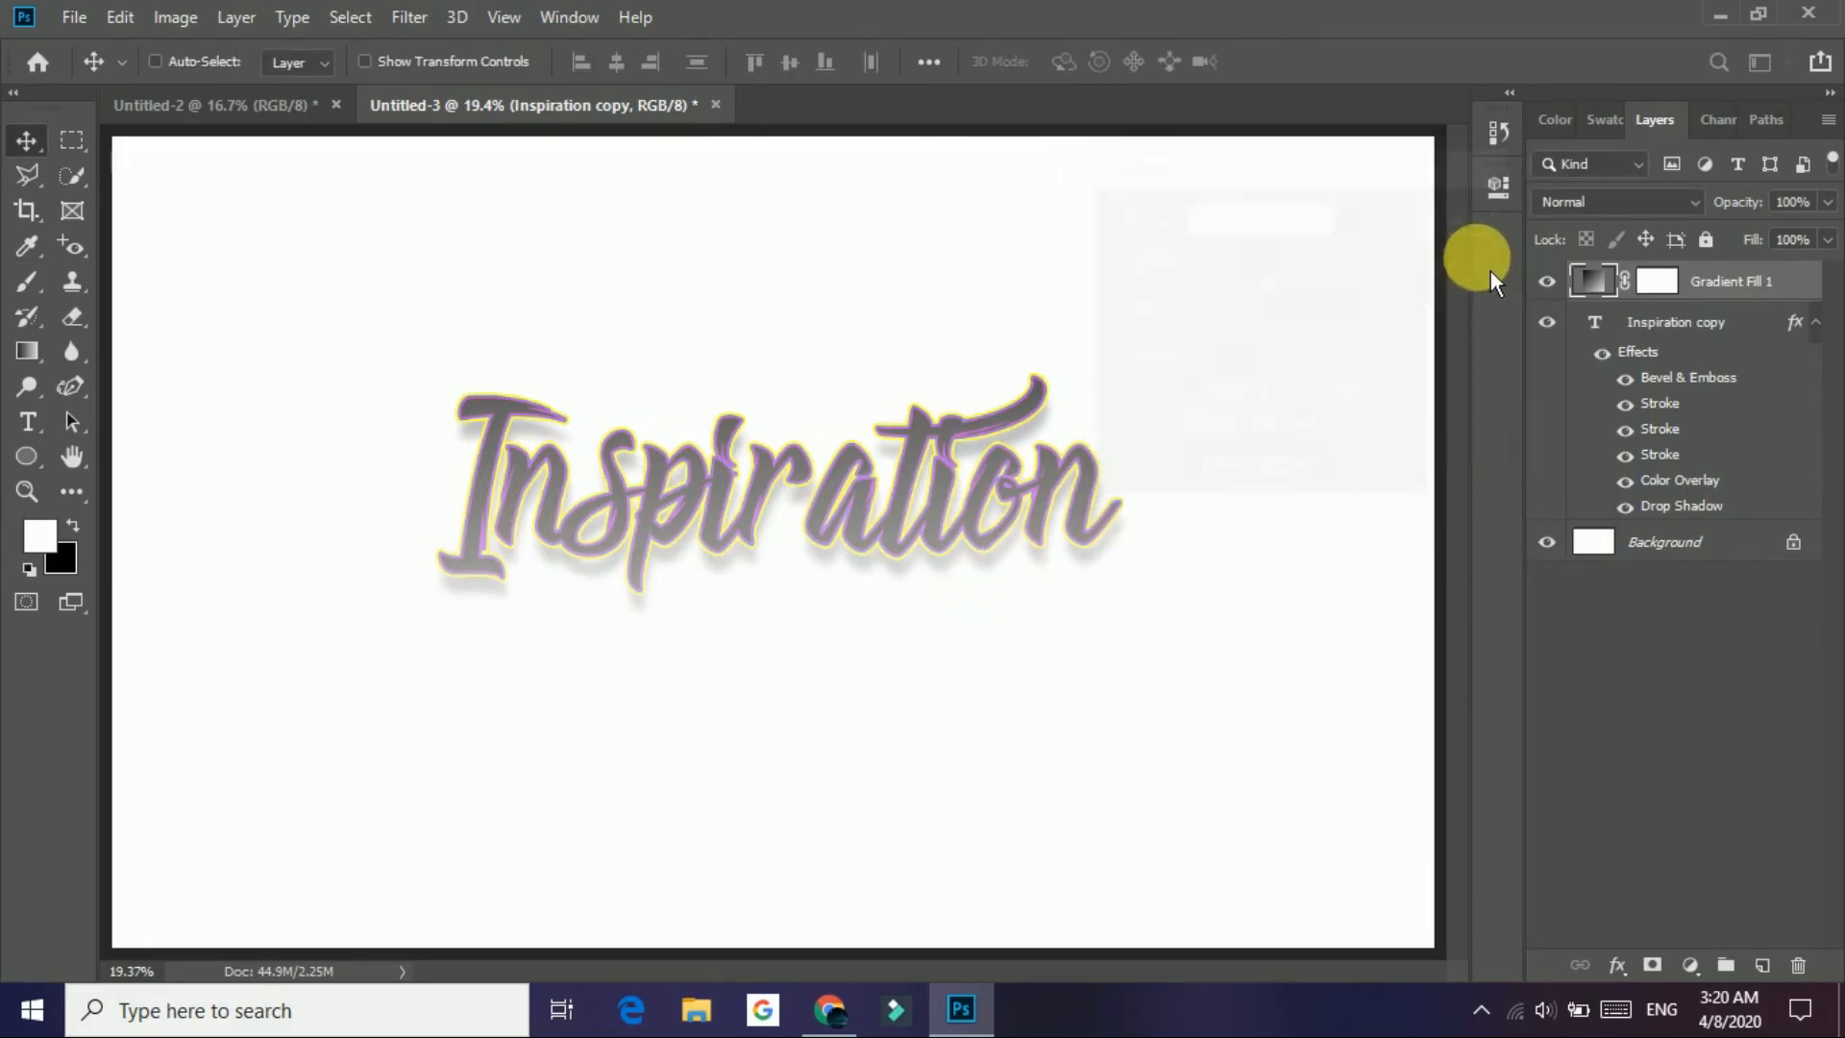
Step: Add a new layer beneath the text and create a gradient fill there using the Orange, Yellow, Orange preset
left_click(1762, 964)
left_click_drag(1700, 323, 1712, 596)
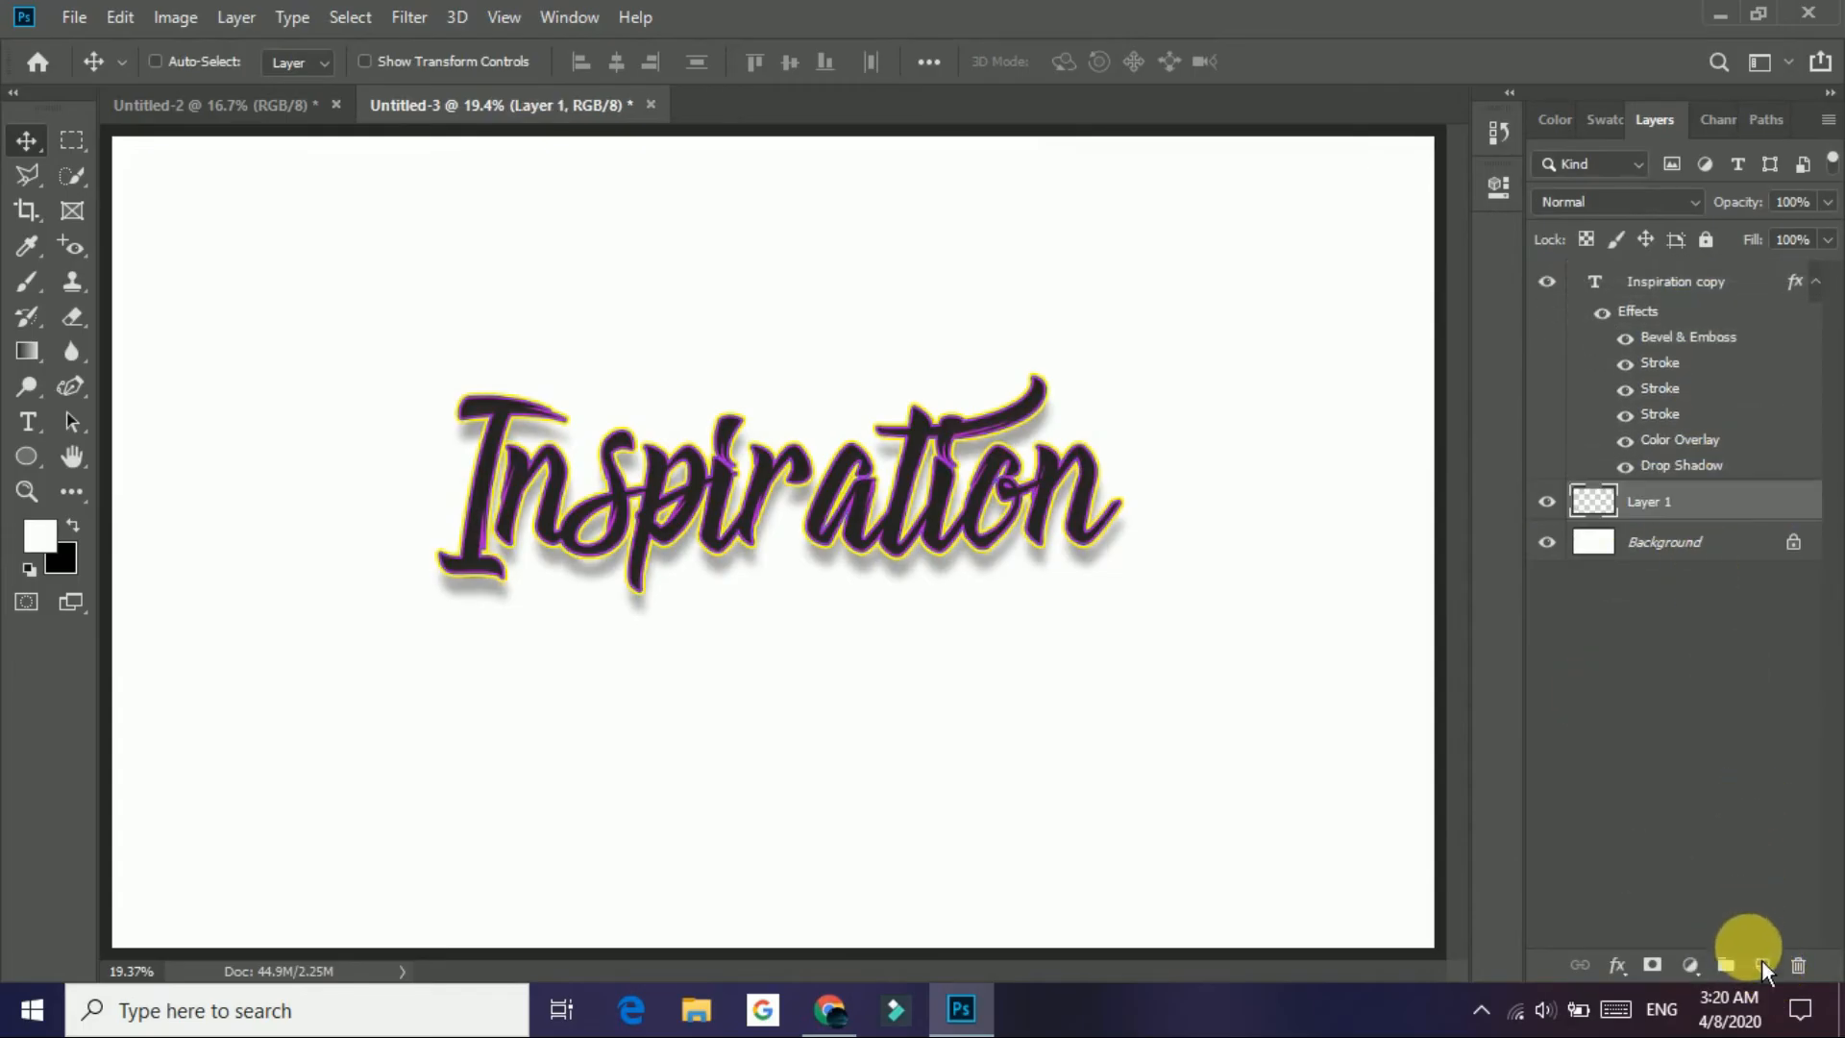
left_click(1693, 967)
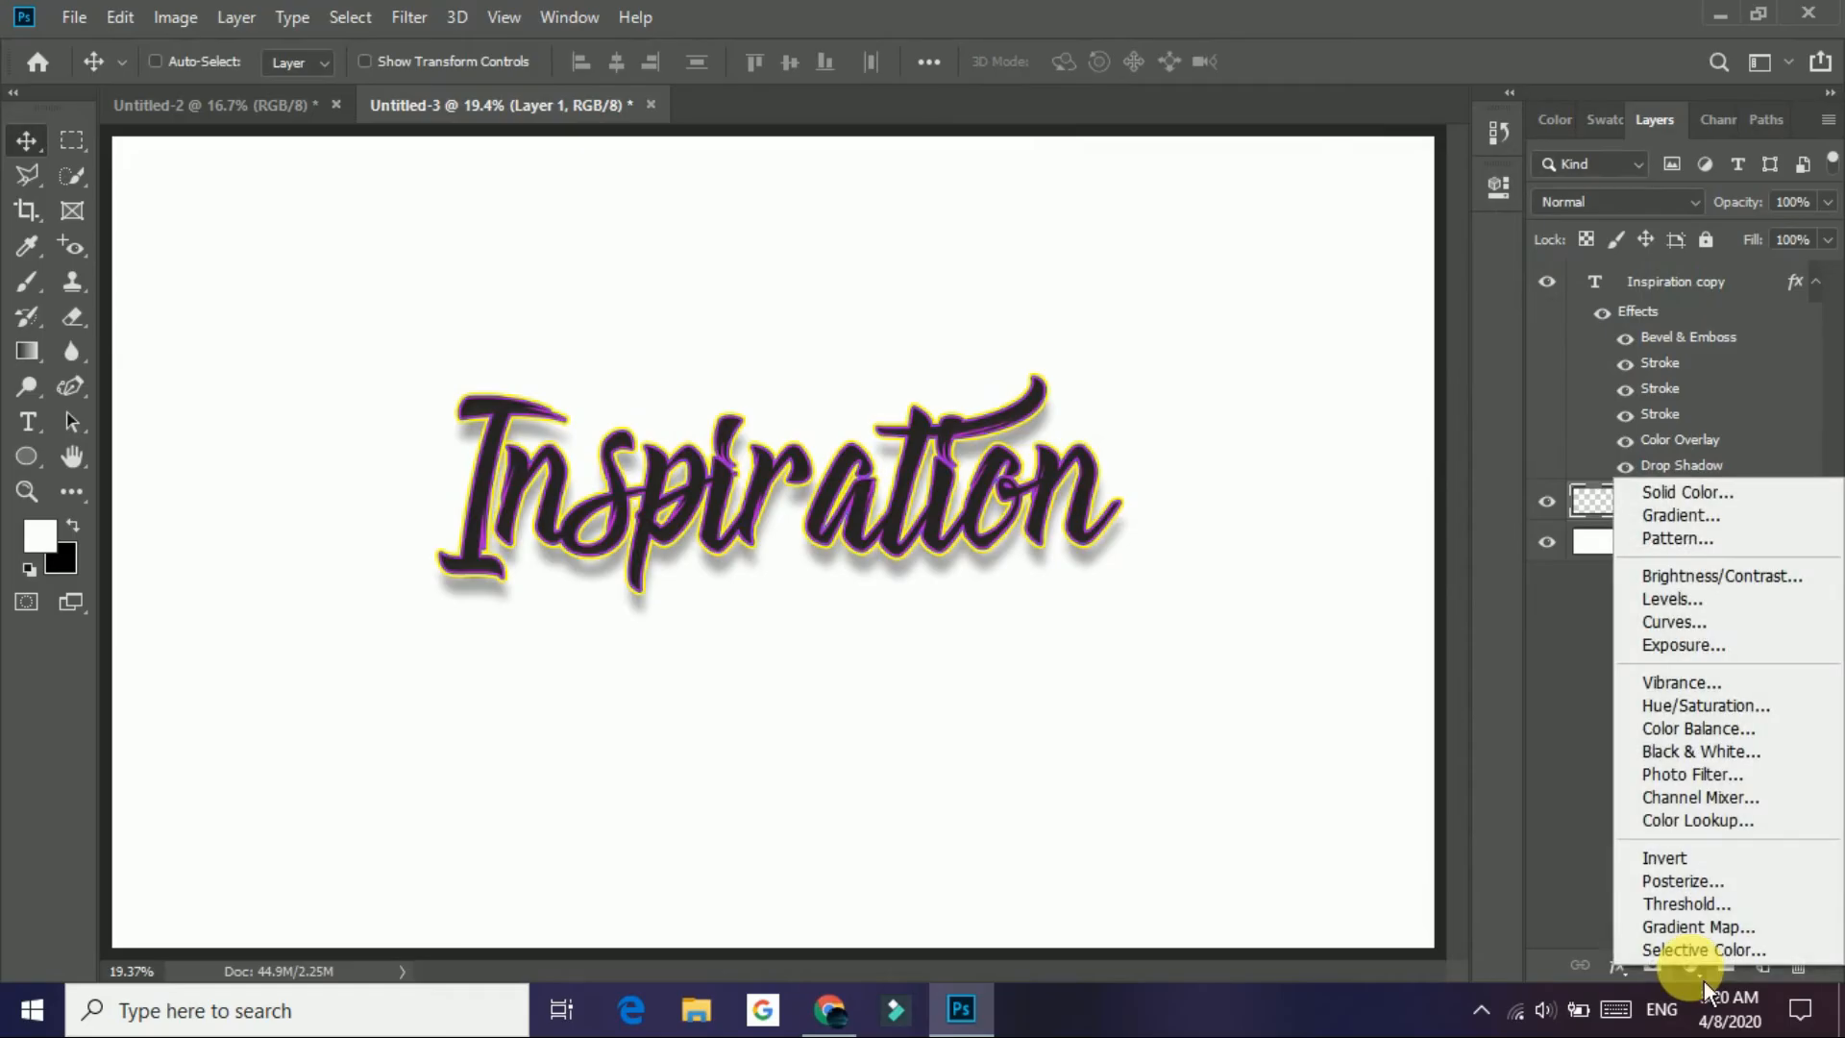
left_click(1734, 519)
left_click(1346, 216)
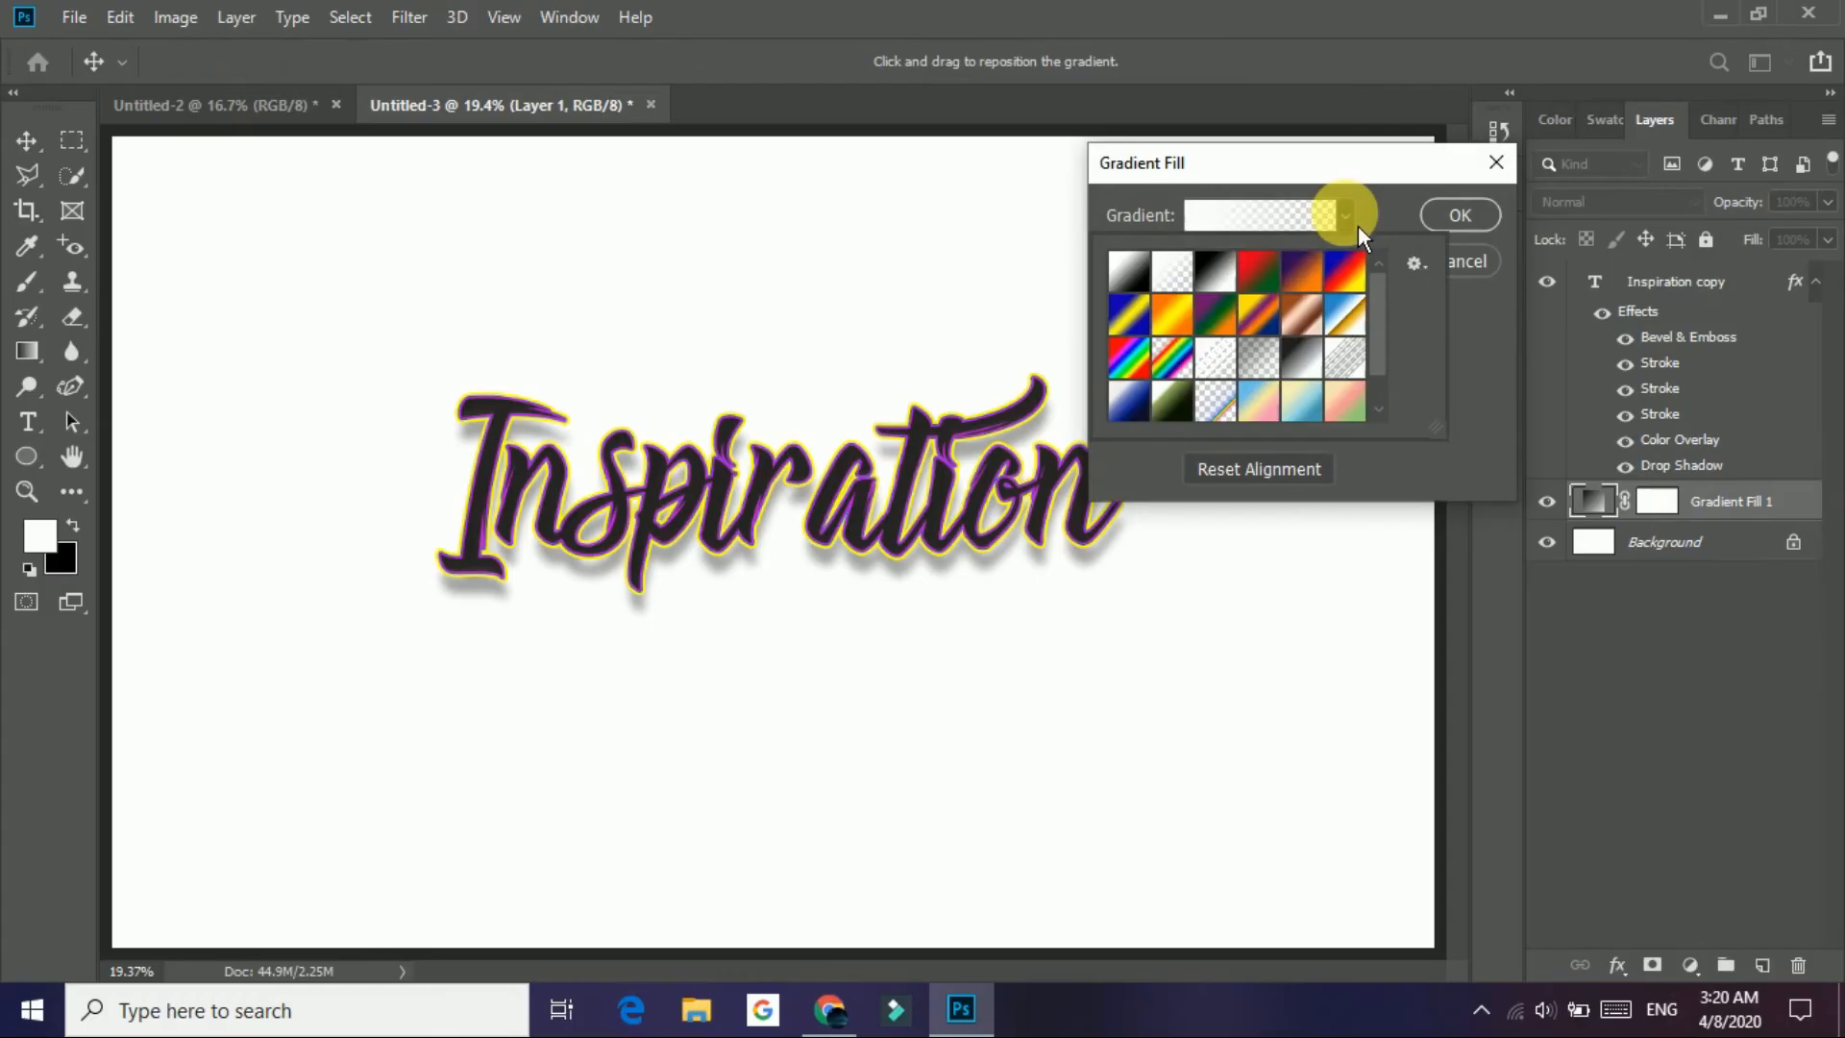
left_click(1198, 331)
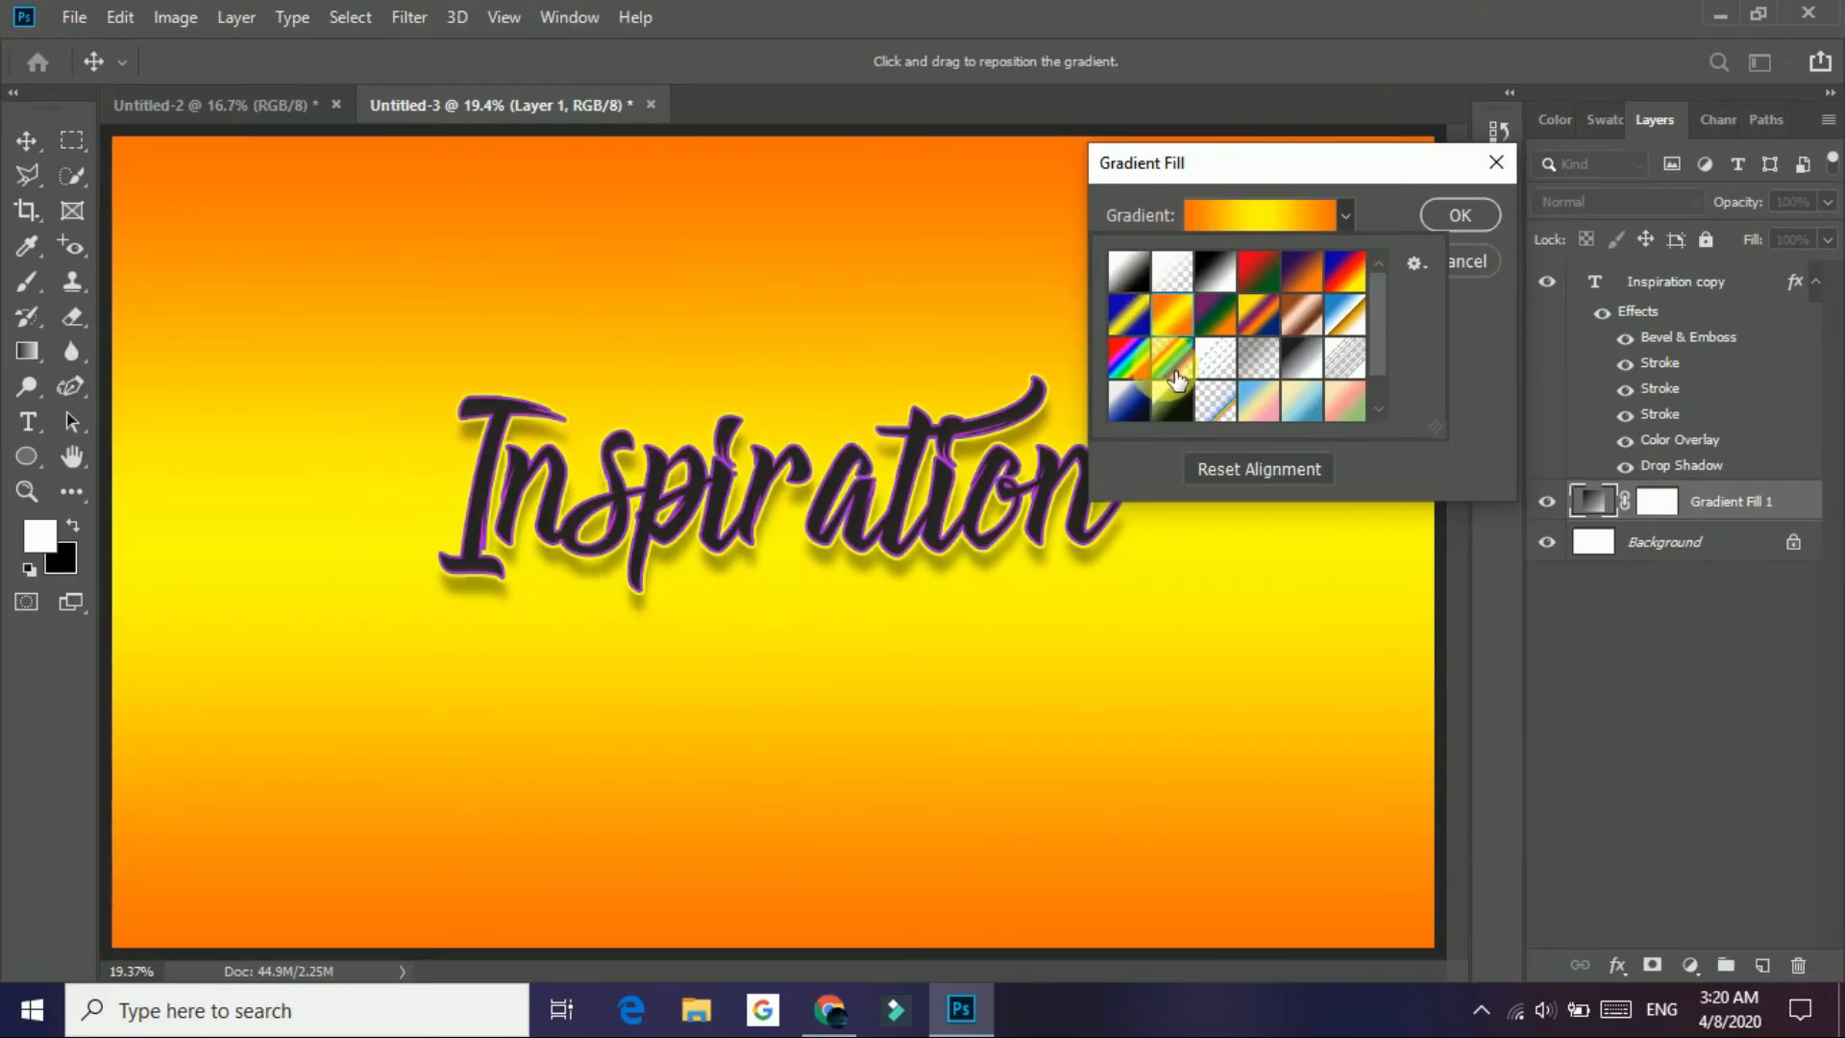
Step: Try several gradient presets for the background fill and accept the Green, Yellow, Orange preset
left_click(1324, 219)
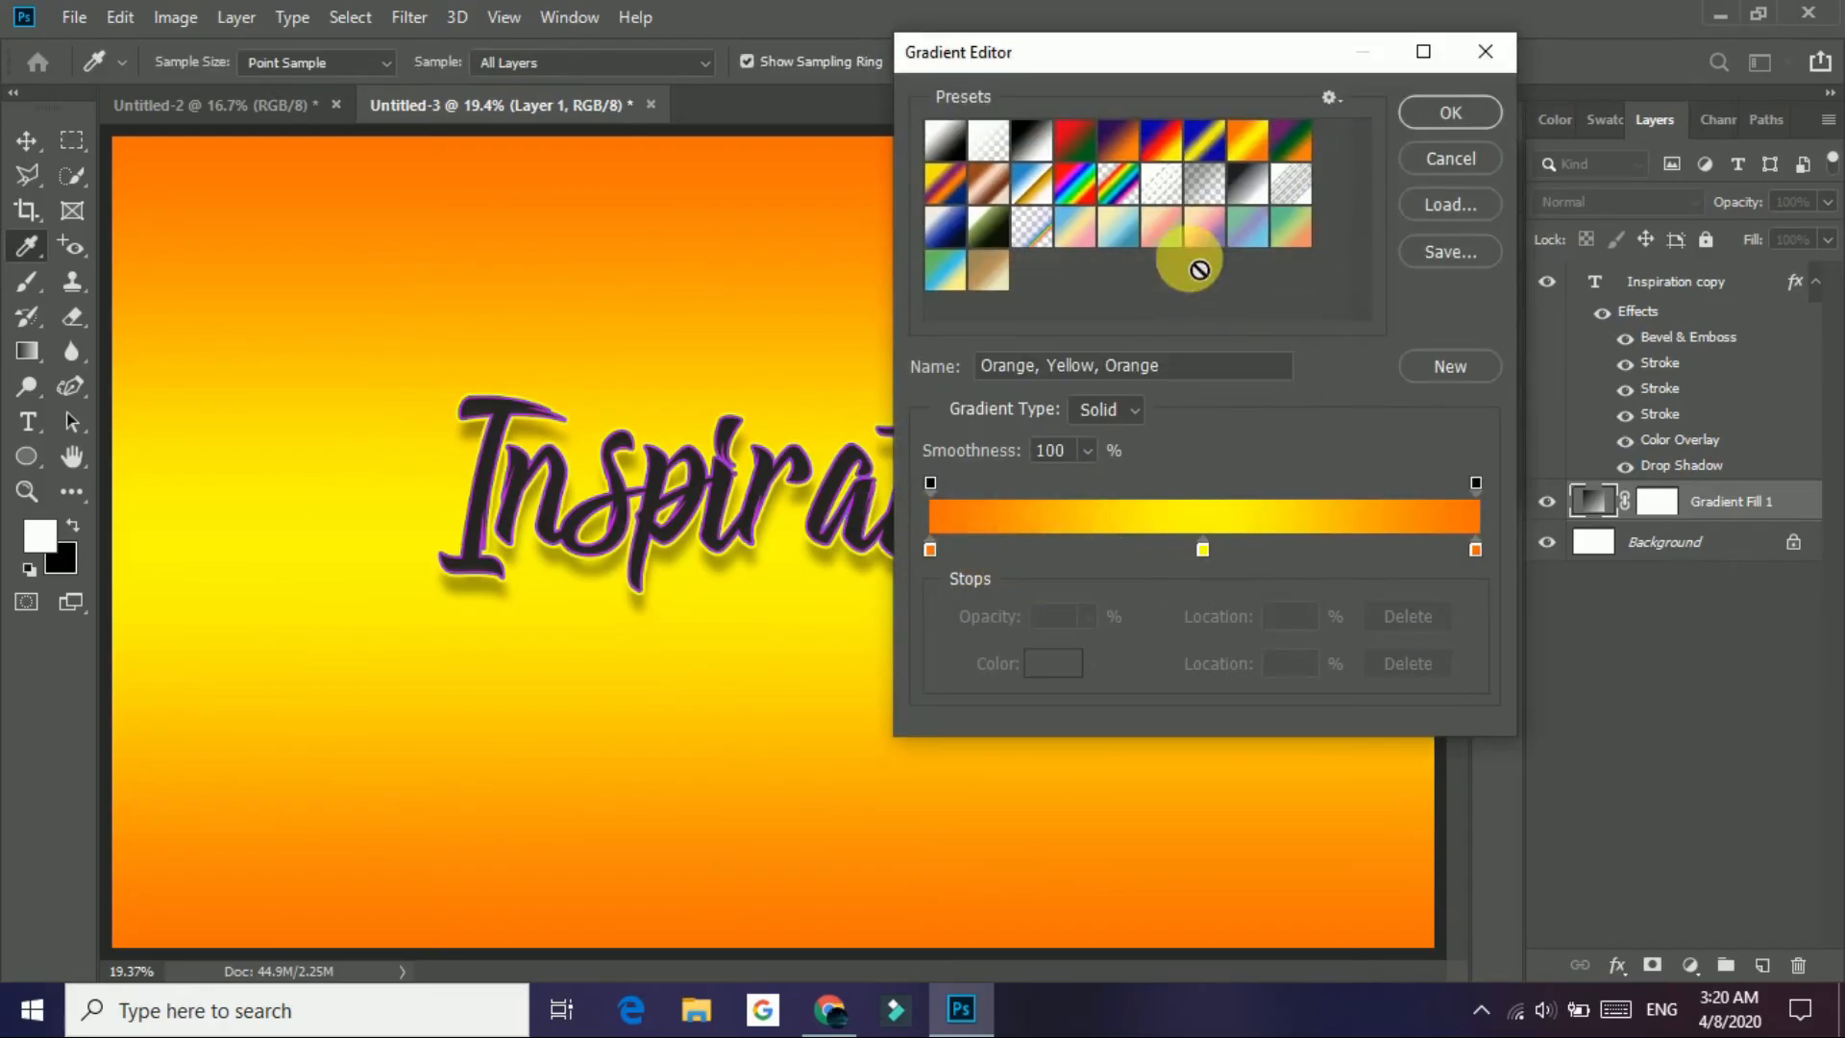
left_click(1206, 238)
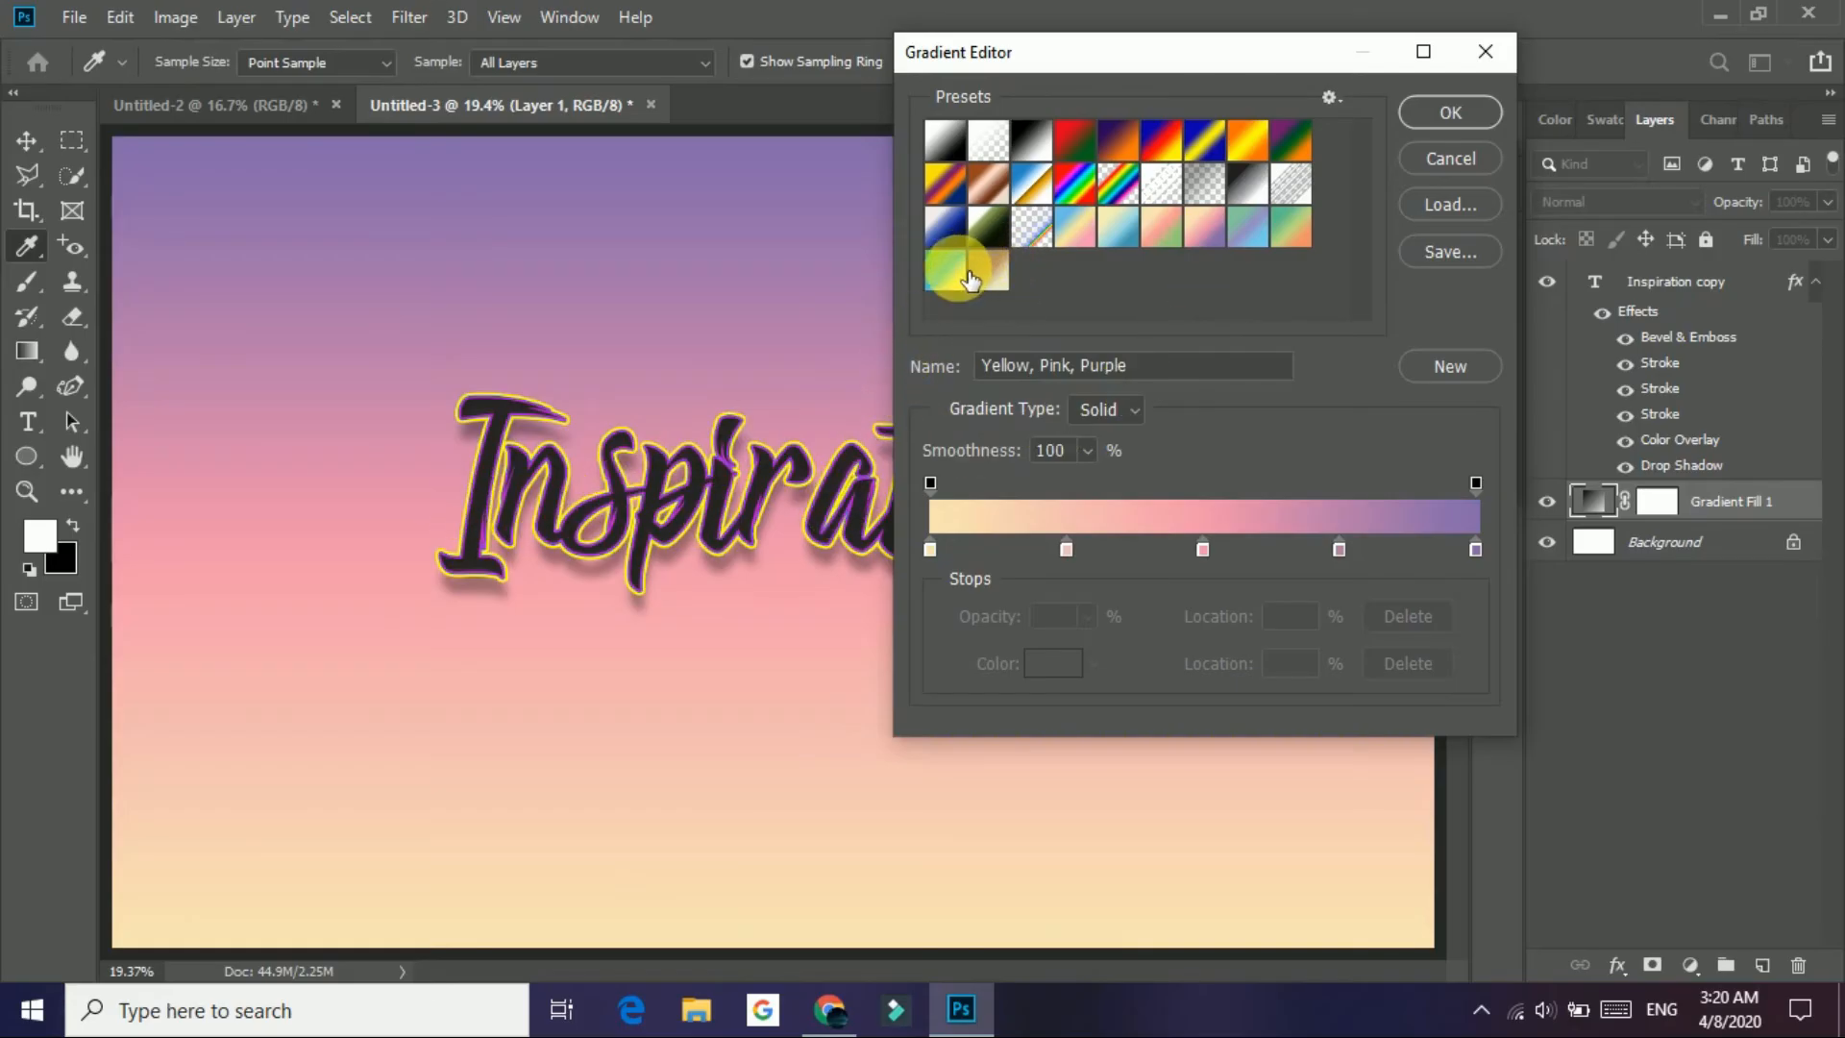
left_click(956, 269)
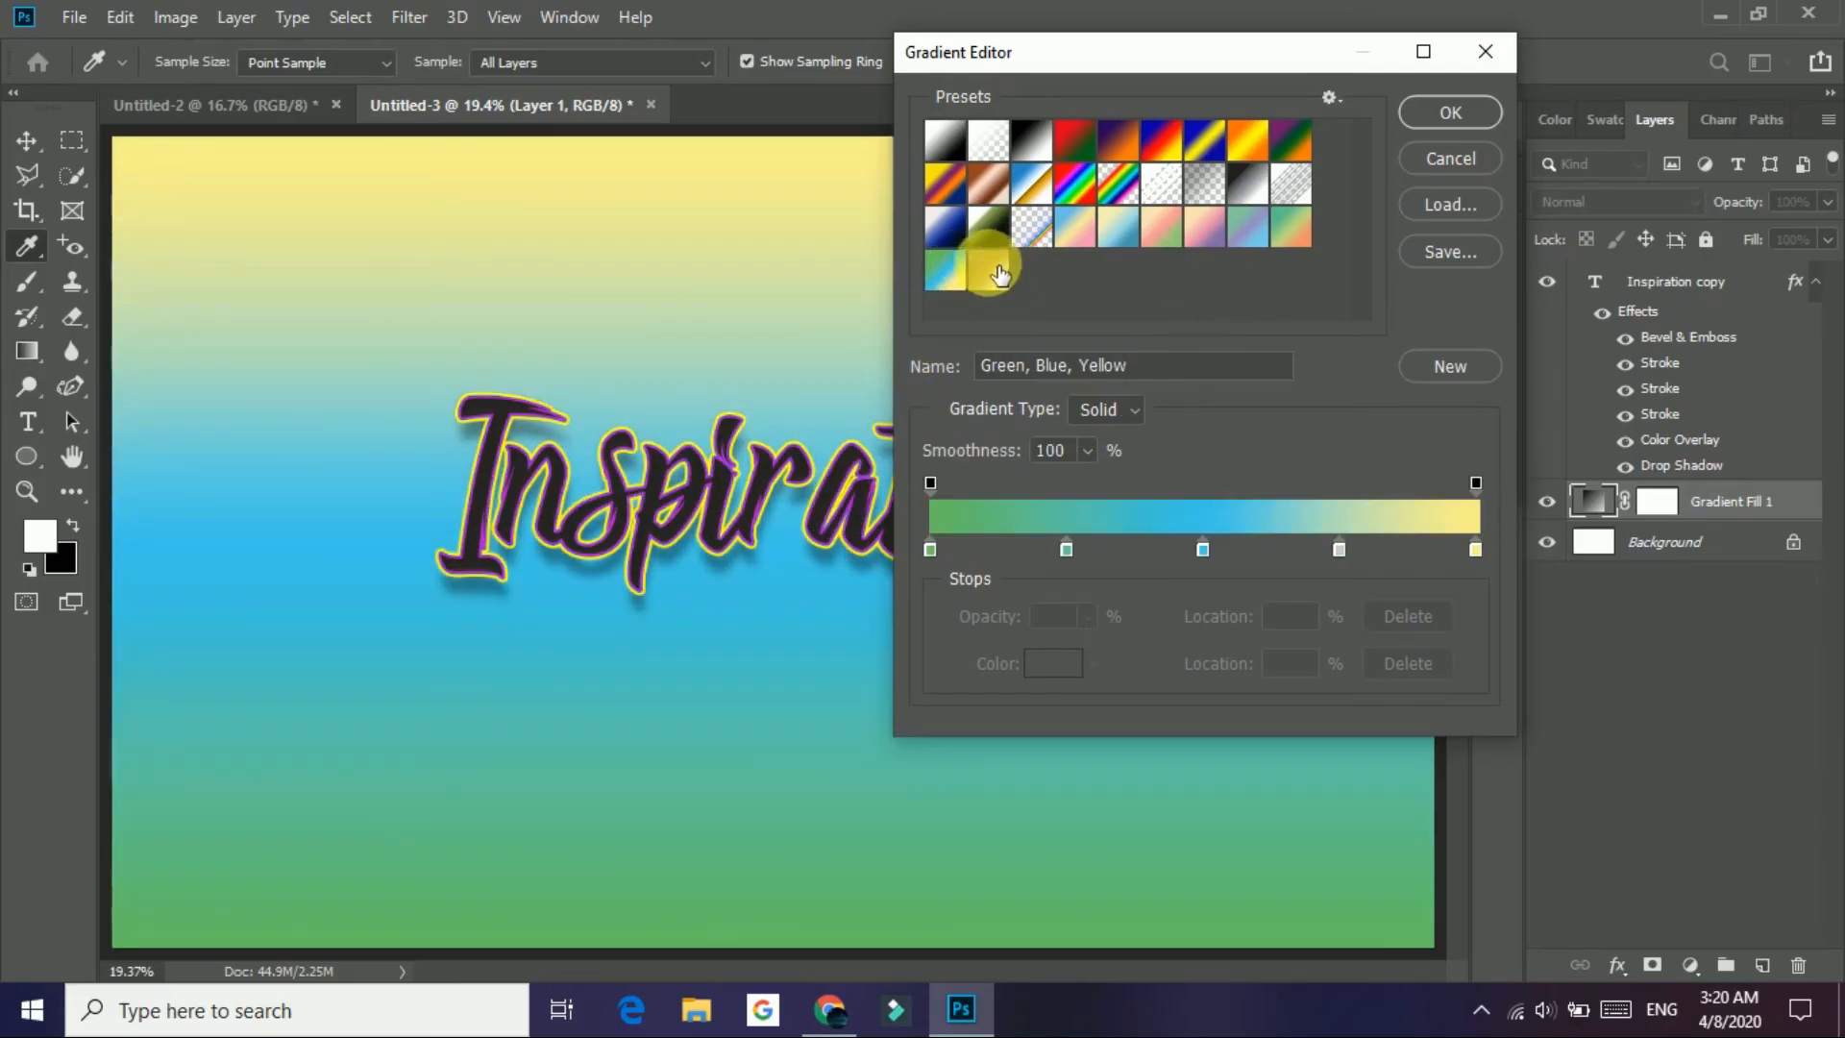
left_click(989, 247)
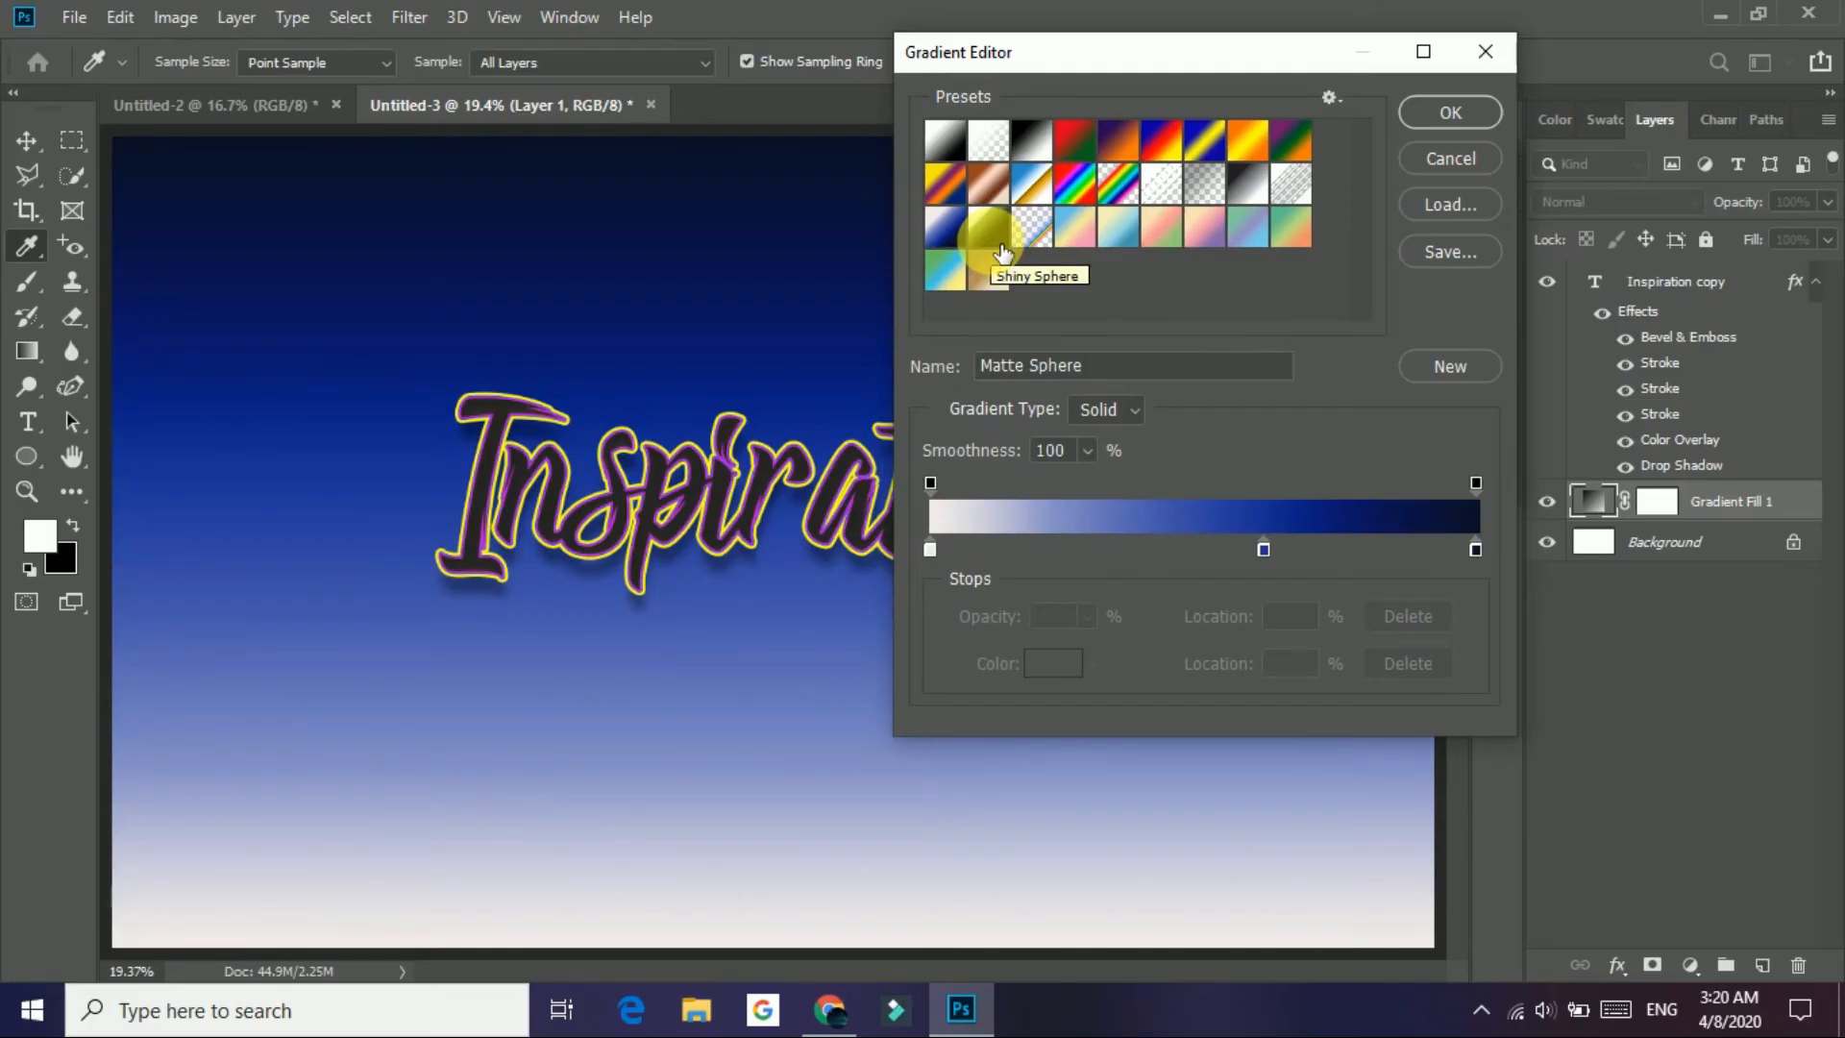
left_click(1161, 227)
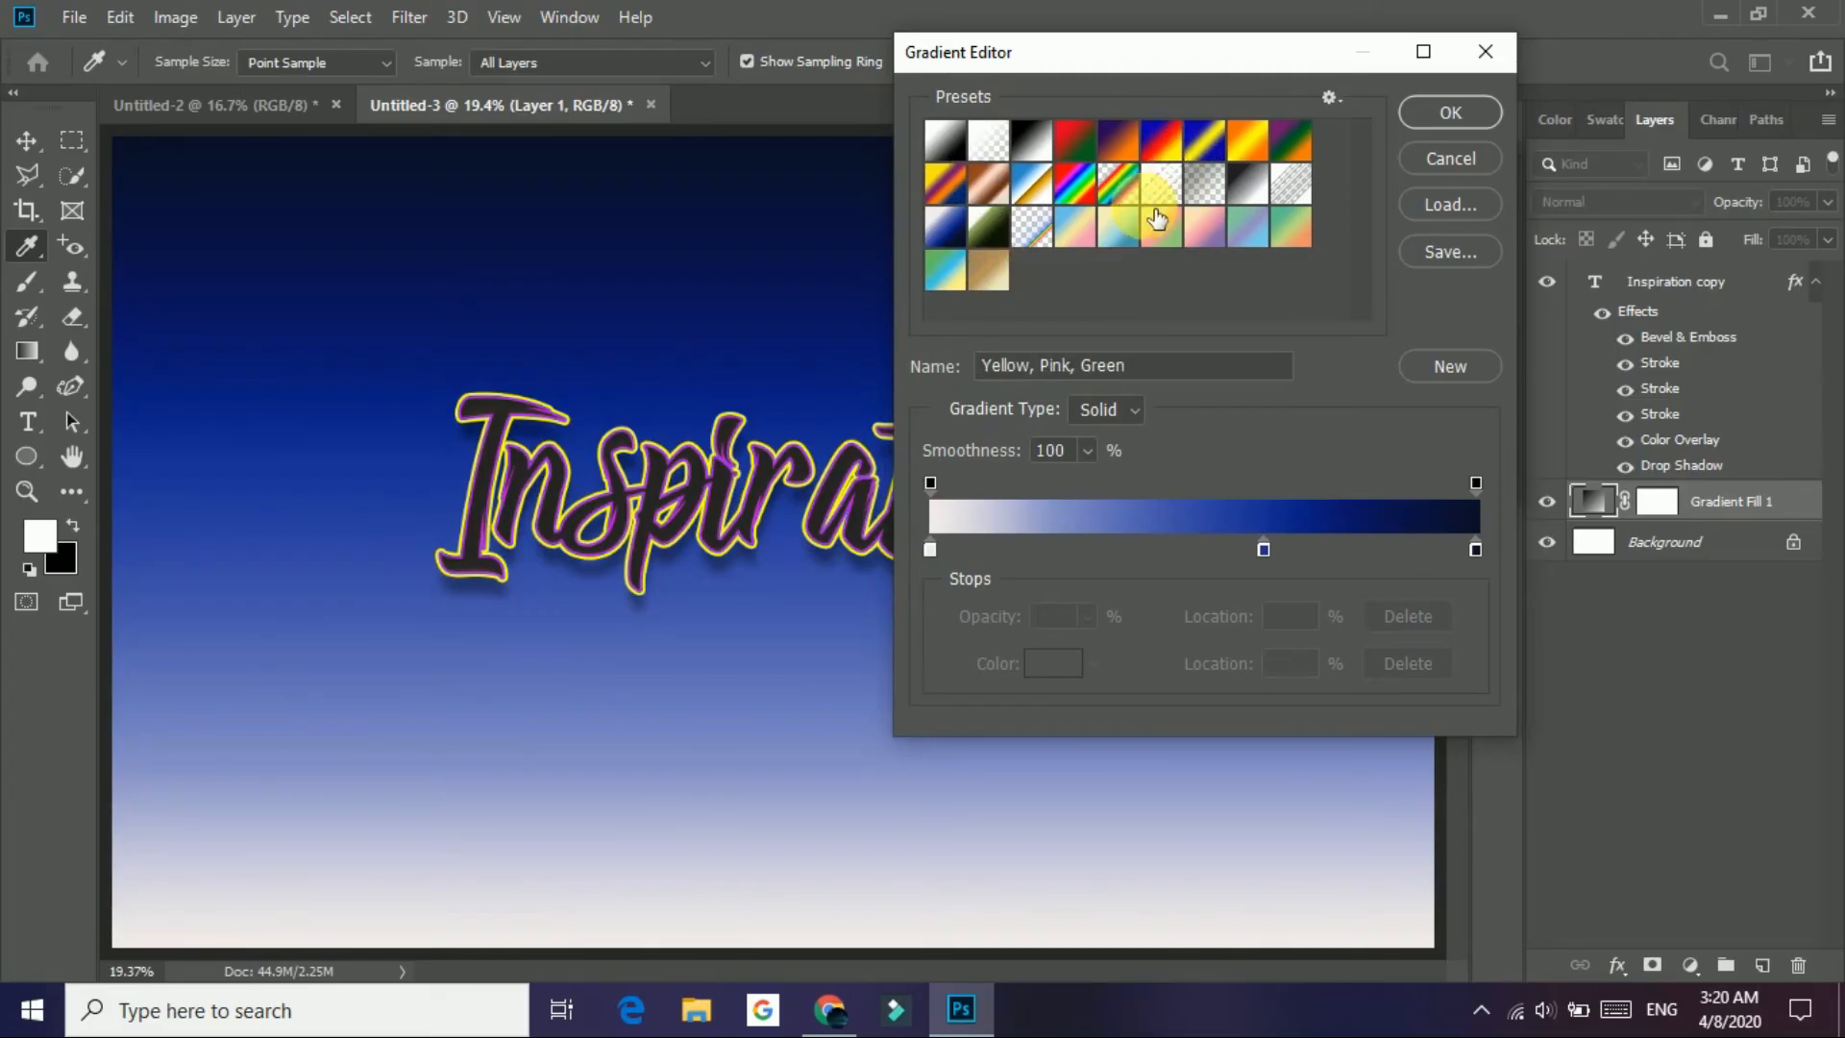
left_click(1226, 242)
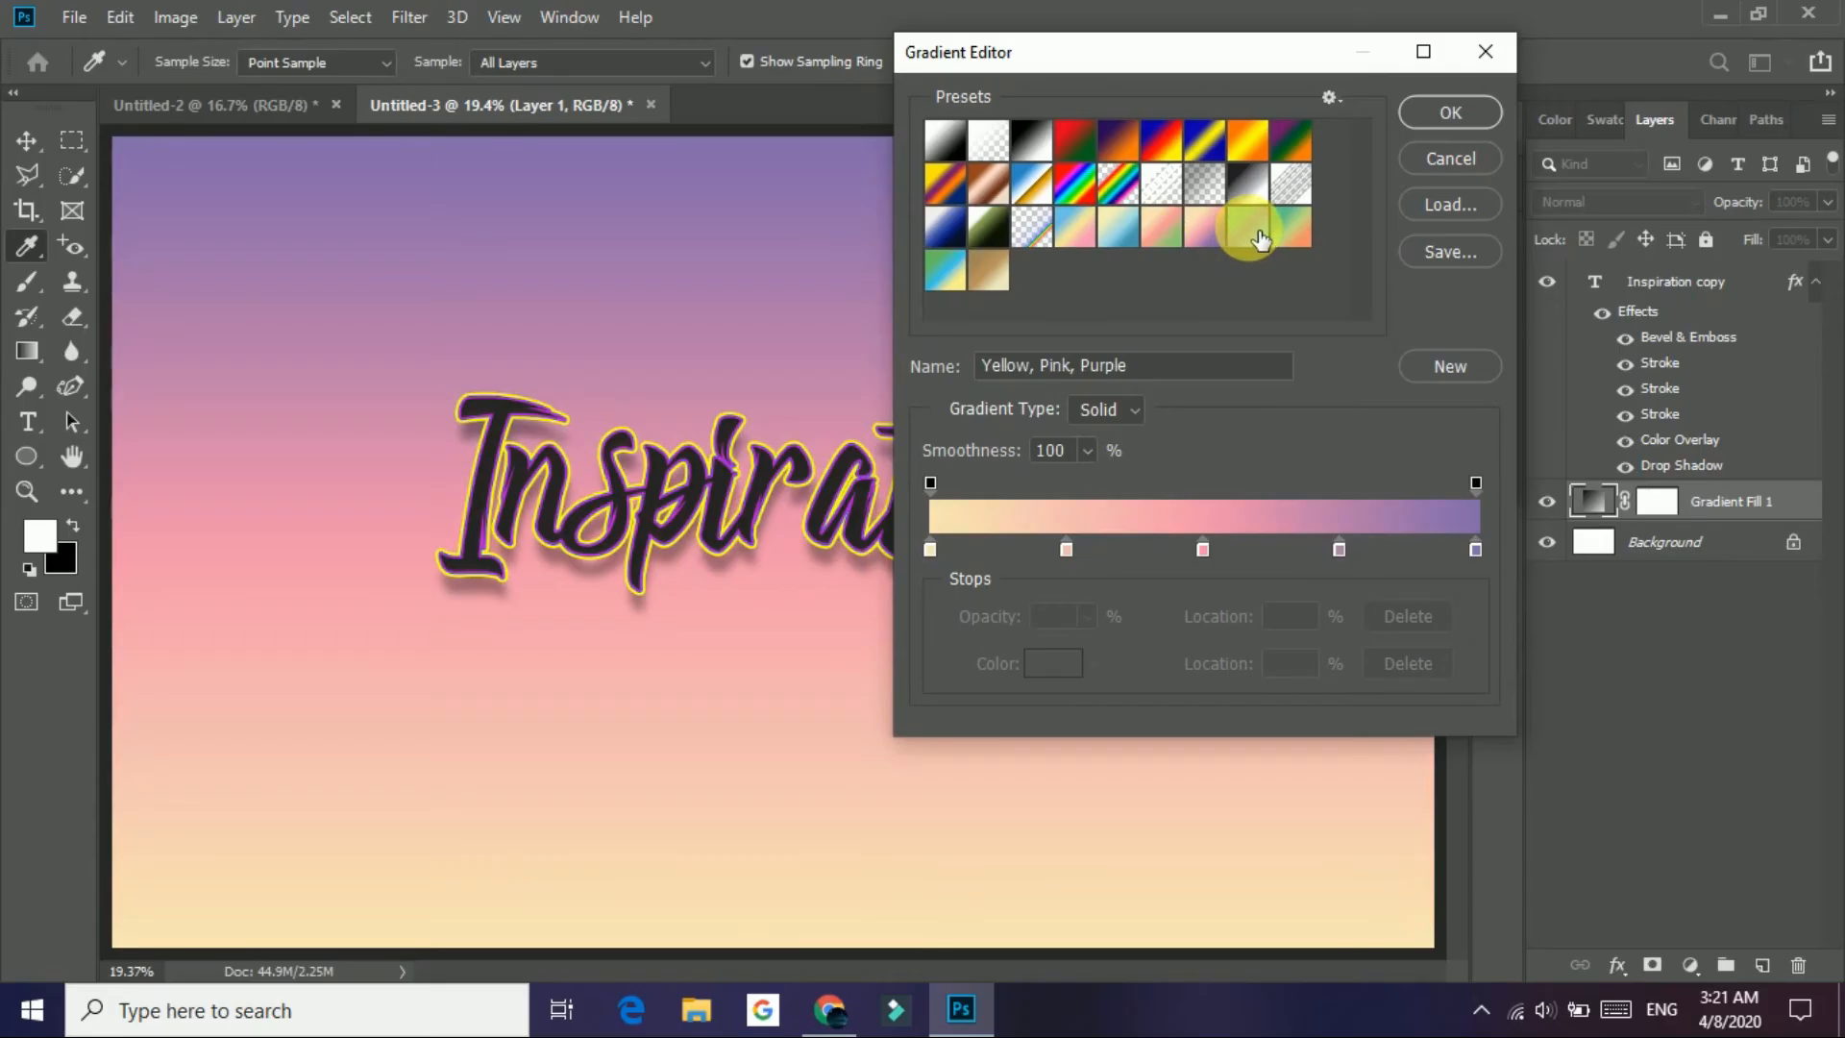
left_click(1248, 235)
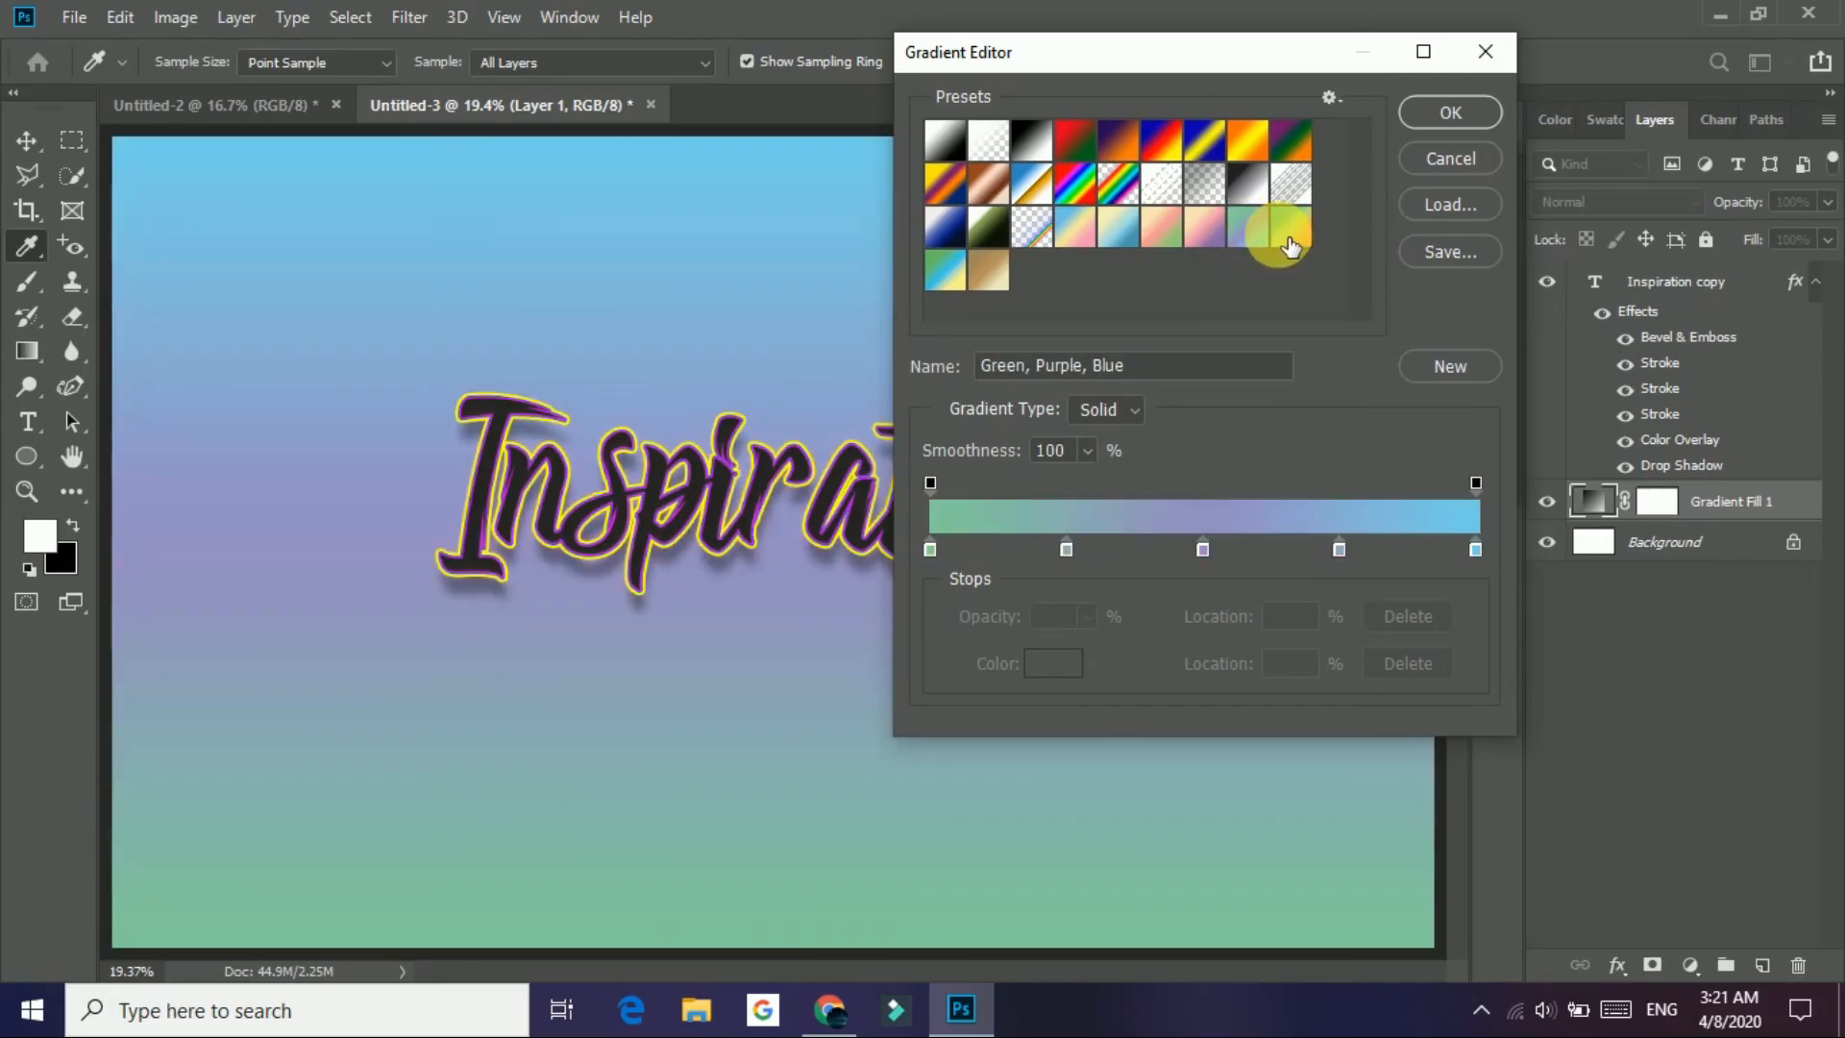
left_click(1288, 242)
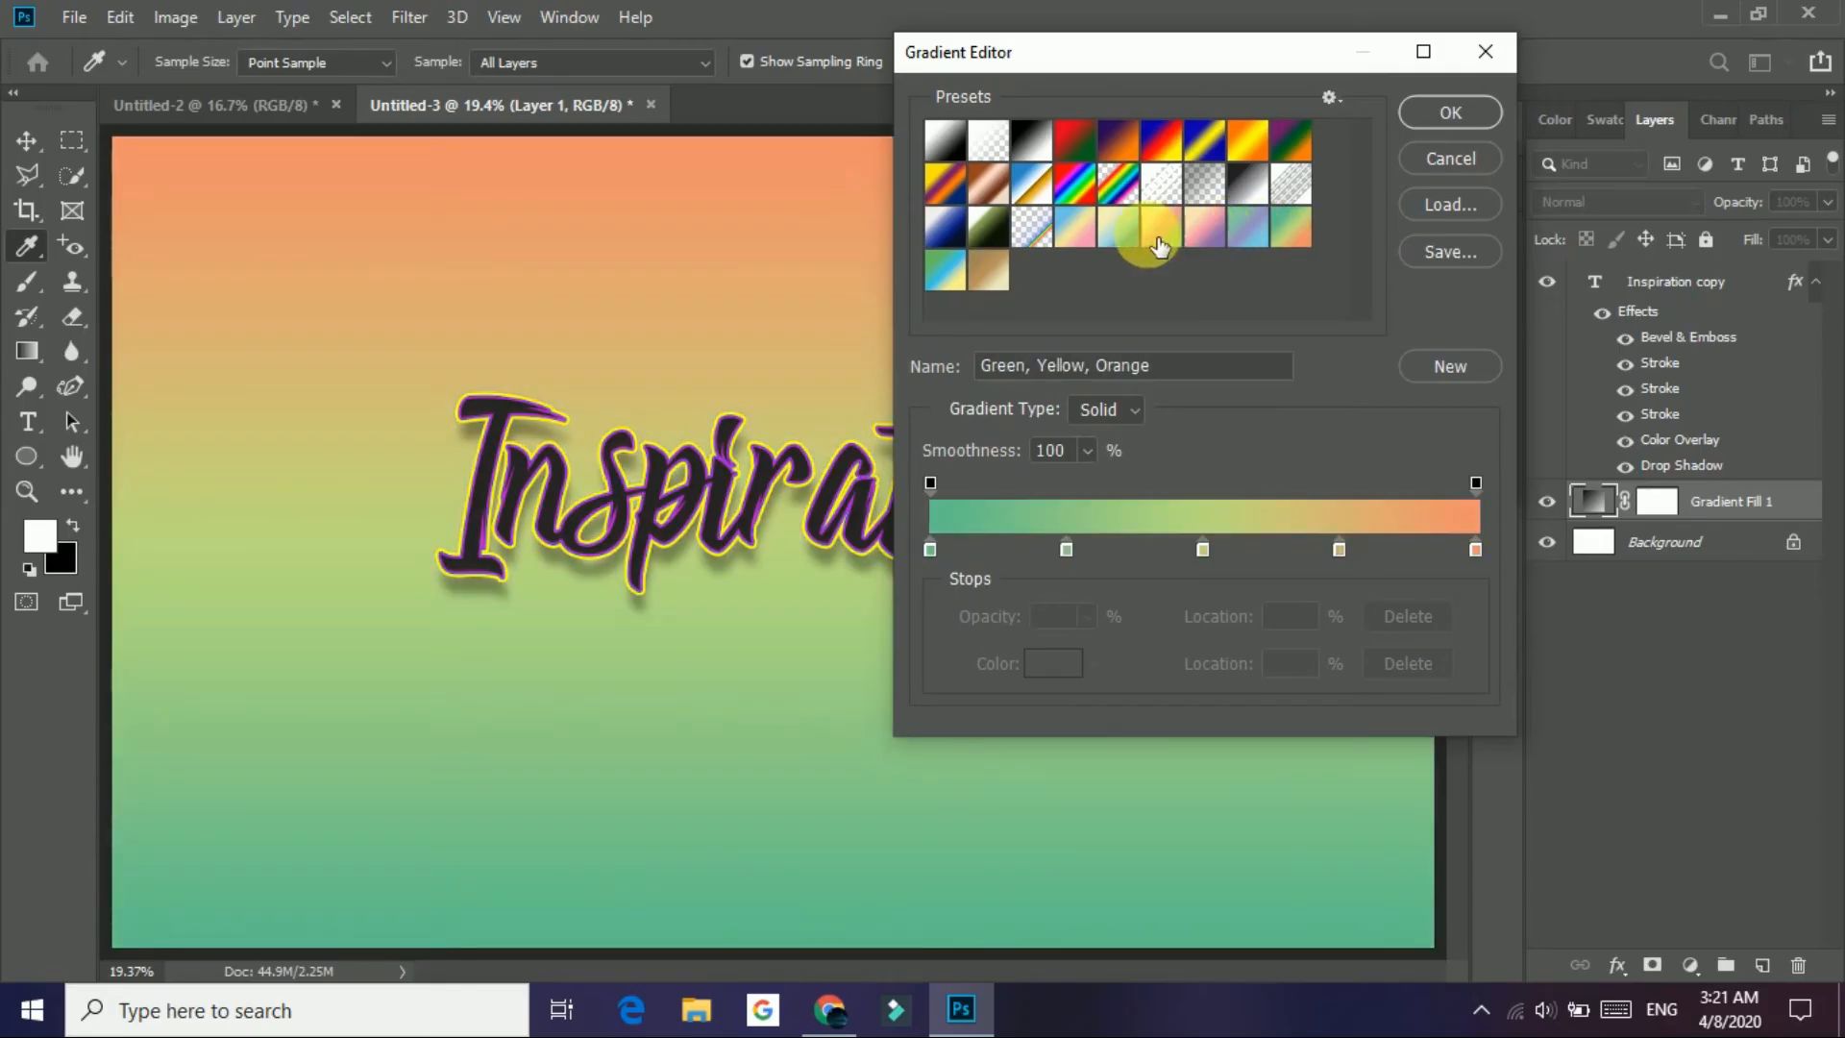
left_click(1472, 117)
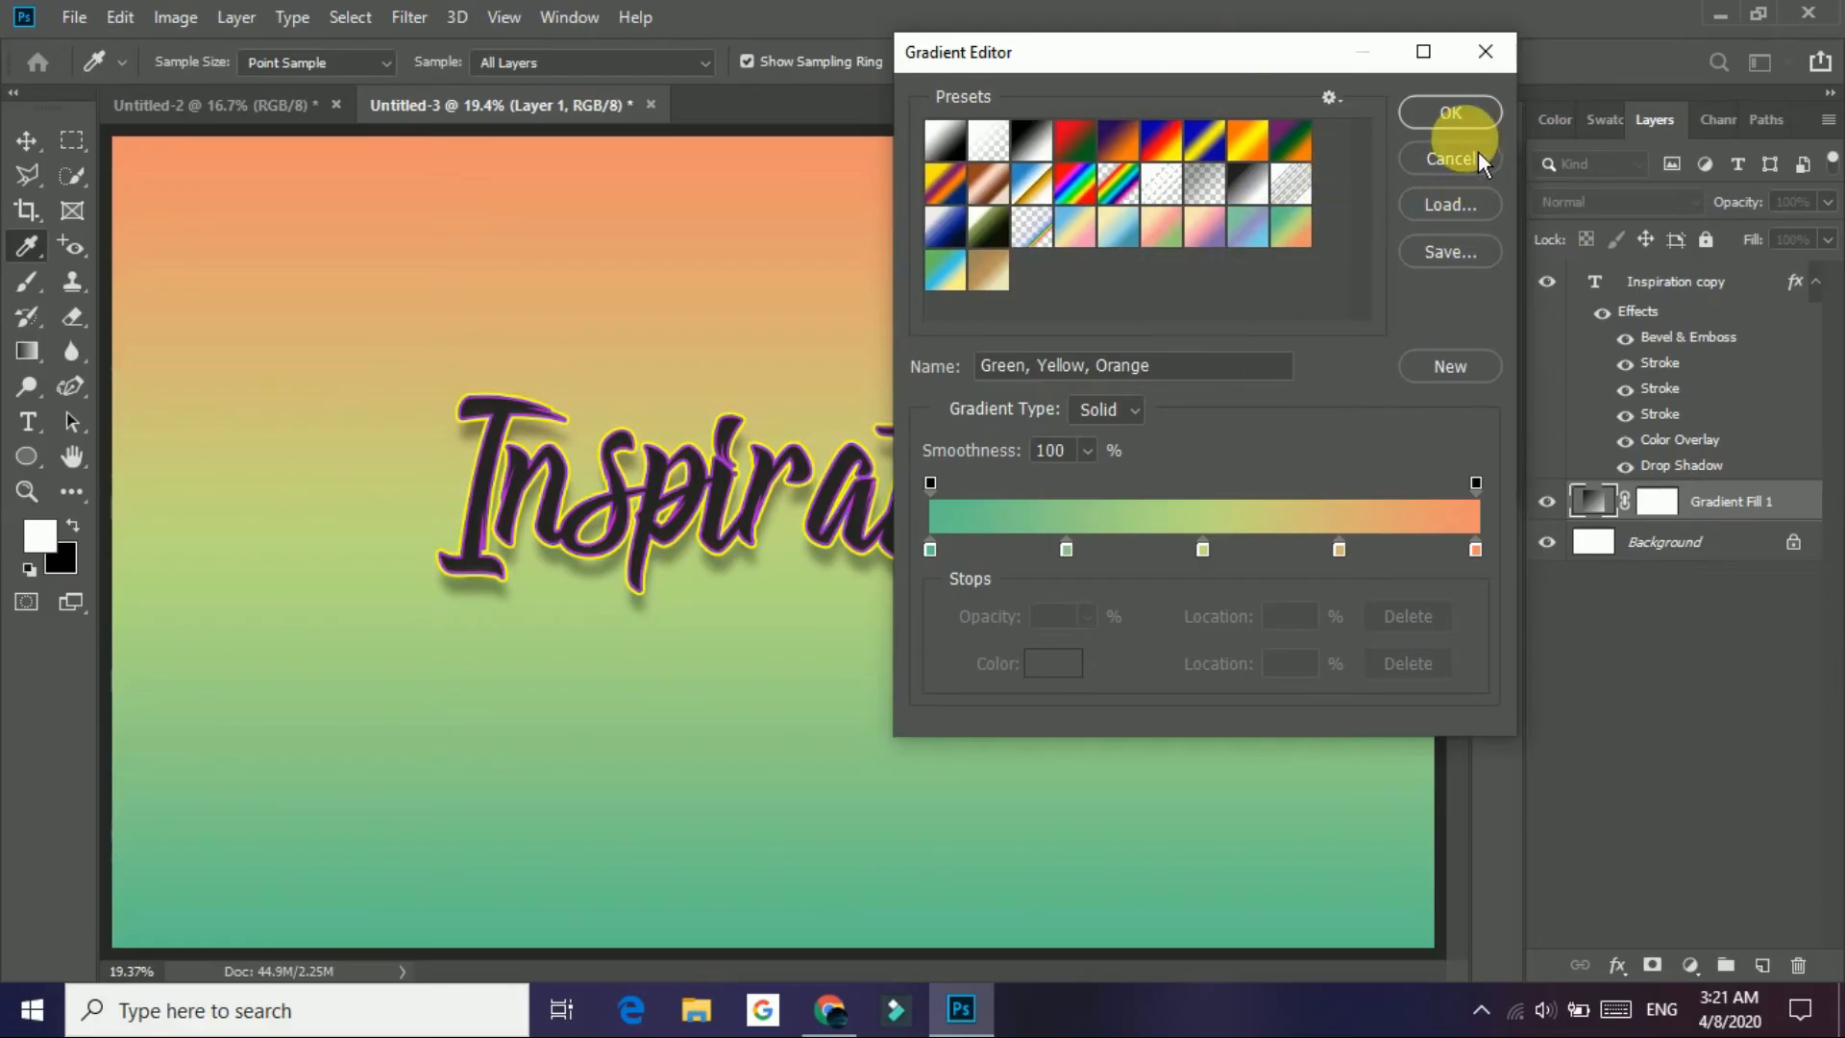
left_click(1456, 114)
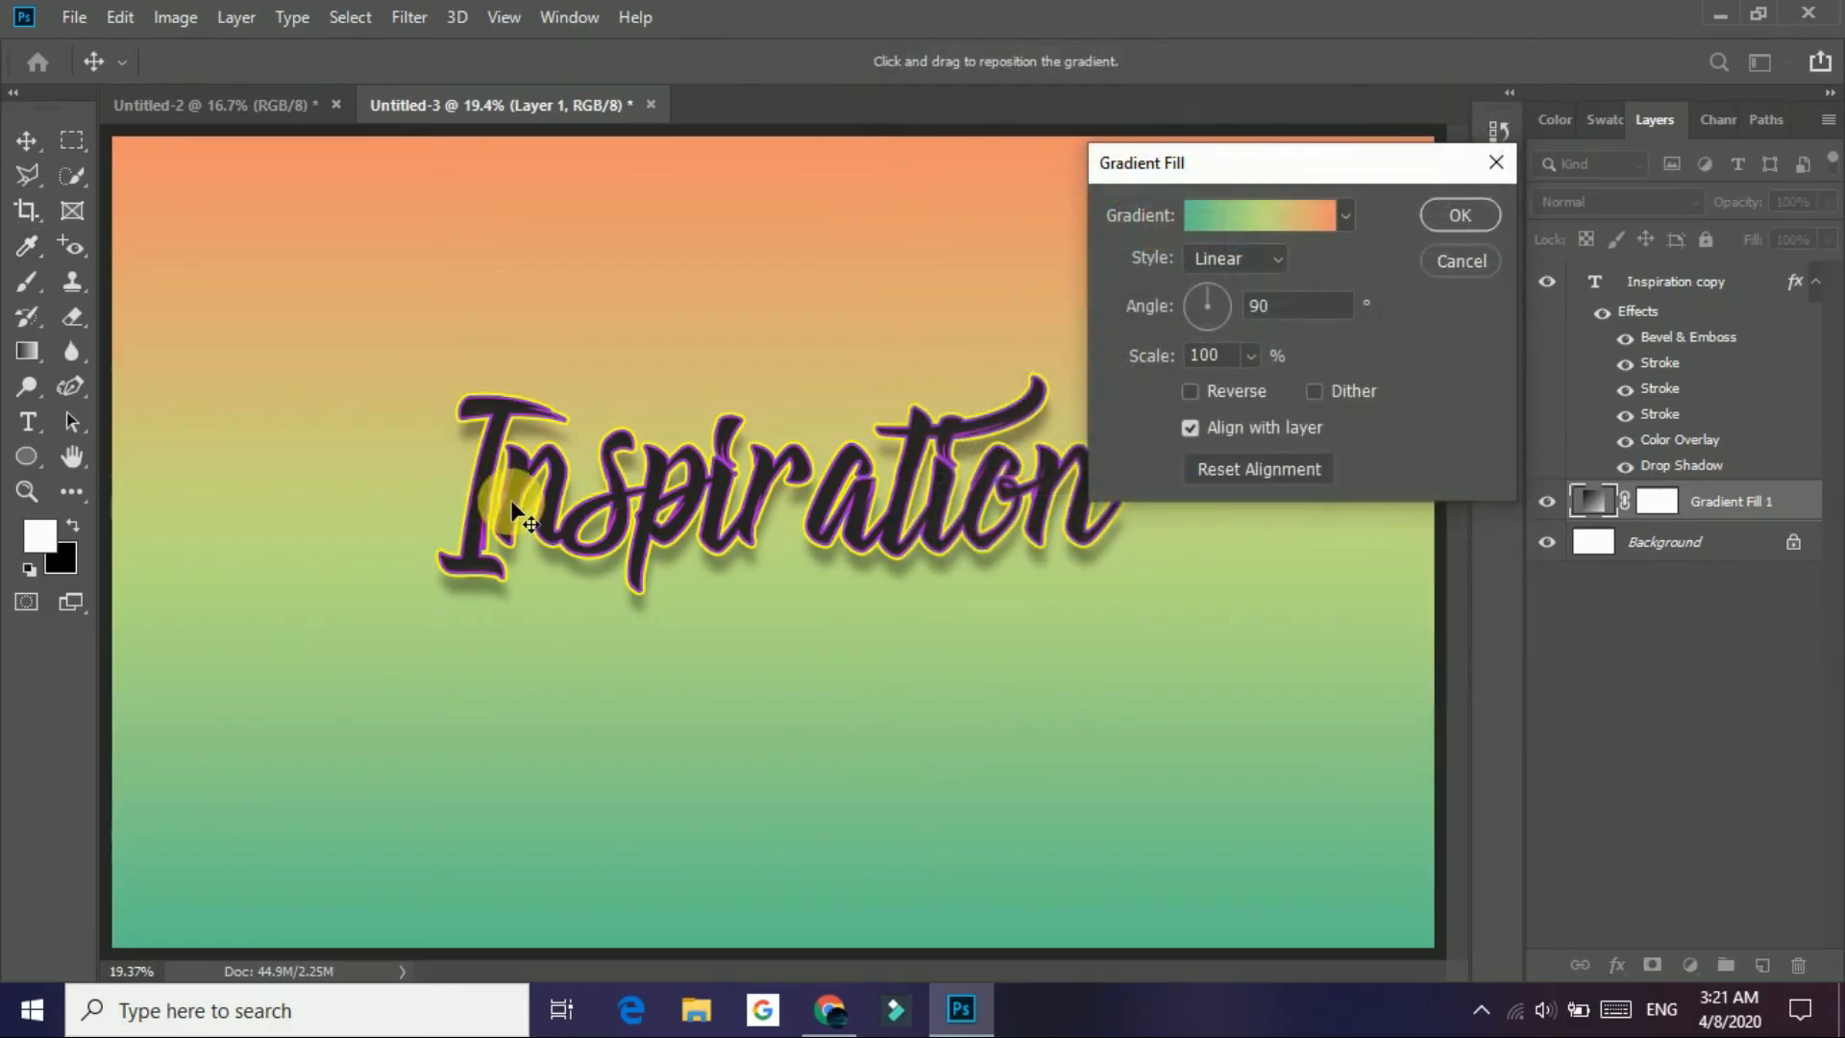
Step: Try the Radial, Angle, Reflected and Diamond styles on the background gradient, and return it to Linear
left_click(1249, 265)
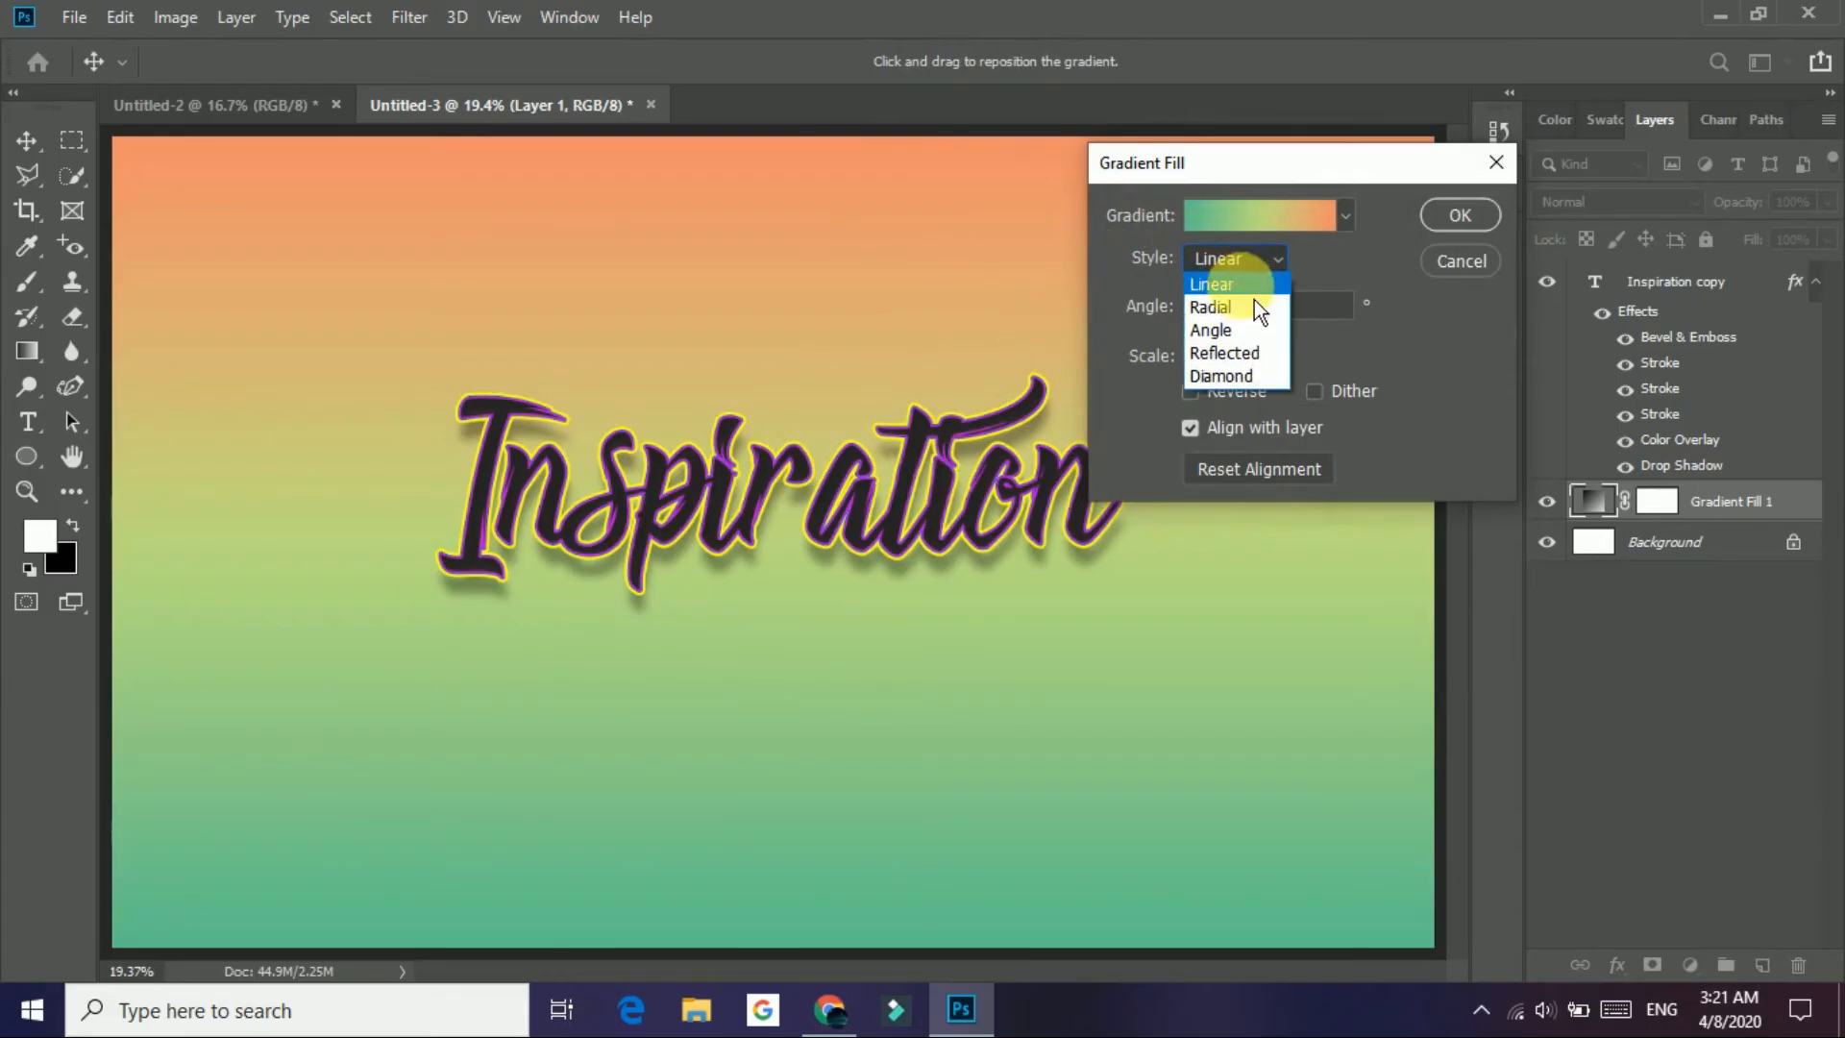
left_click(1237, 290)
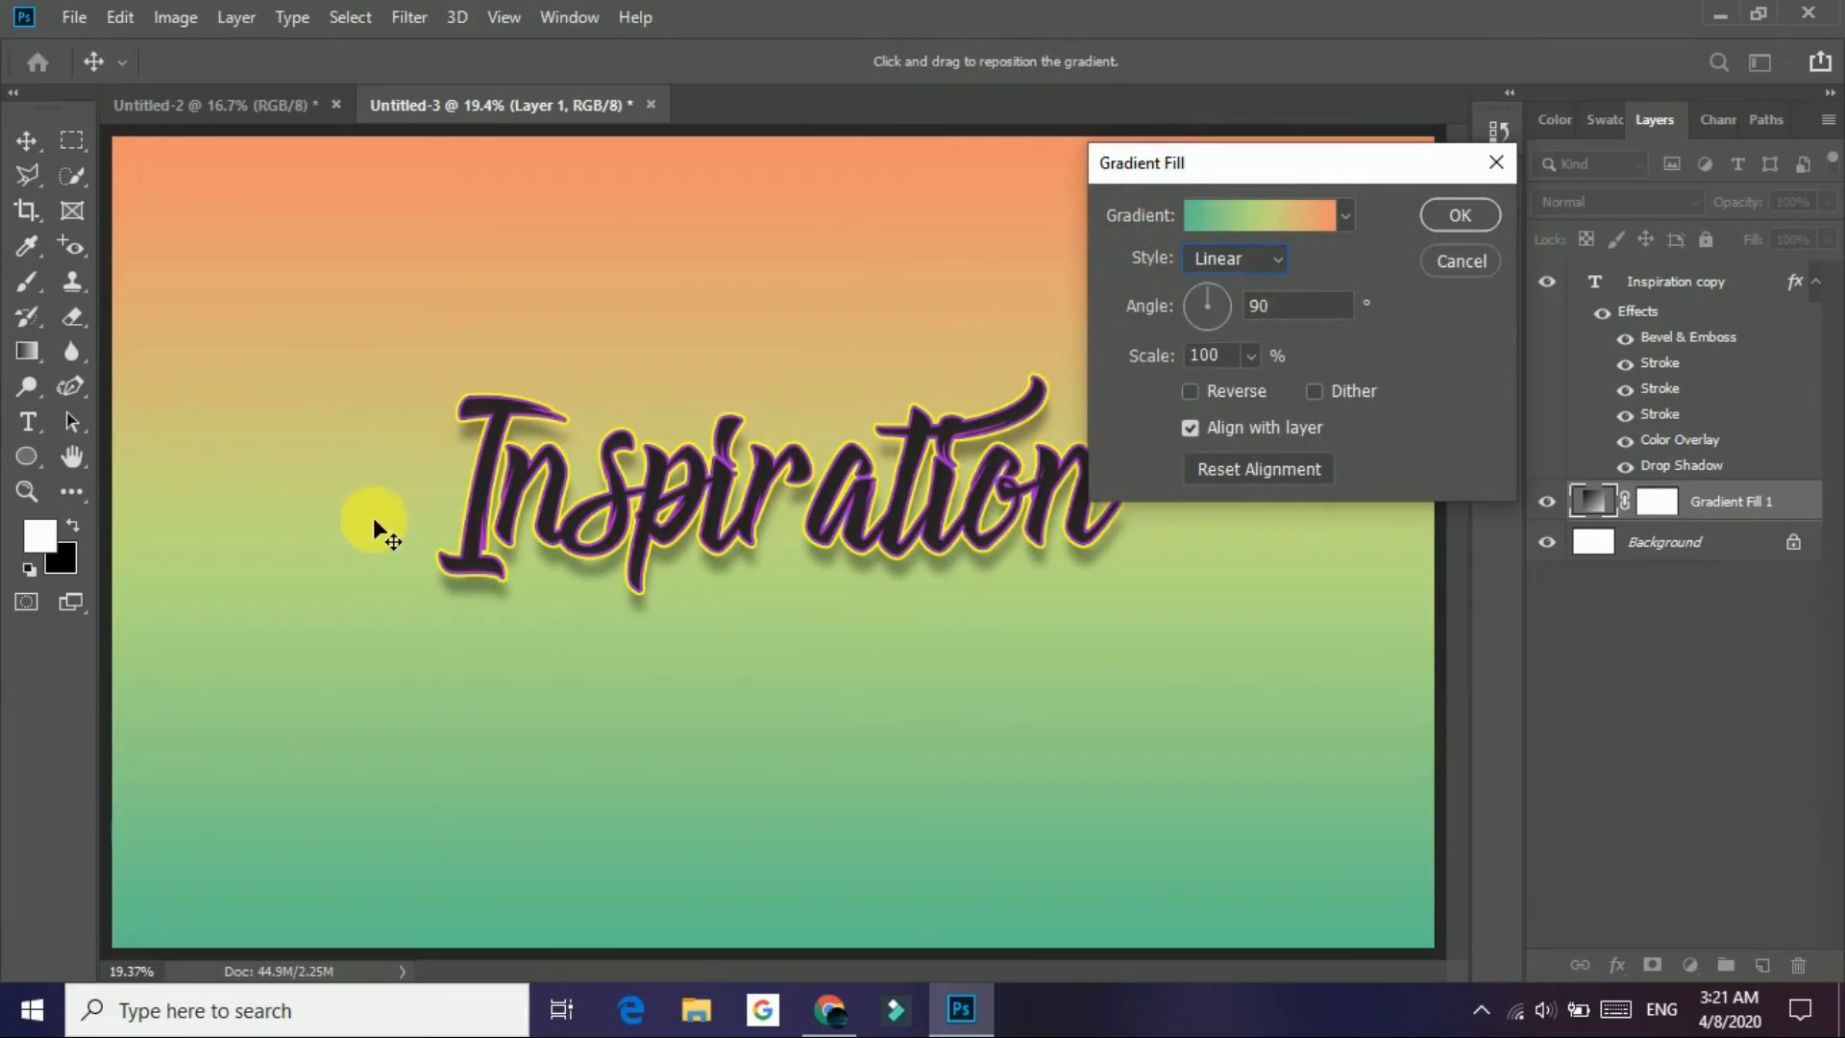
left_click(1220, 258)
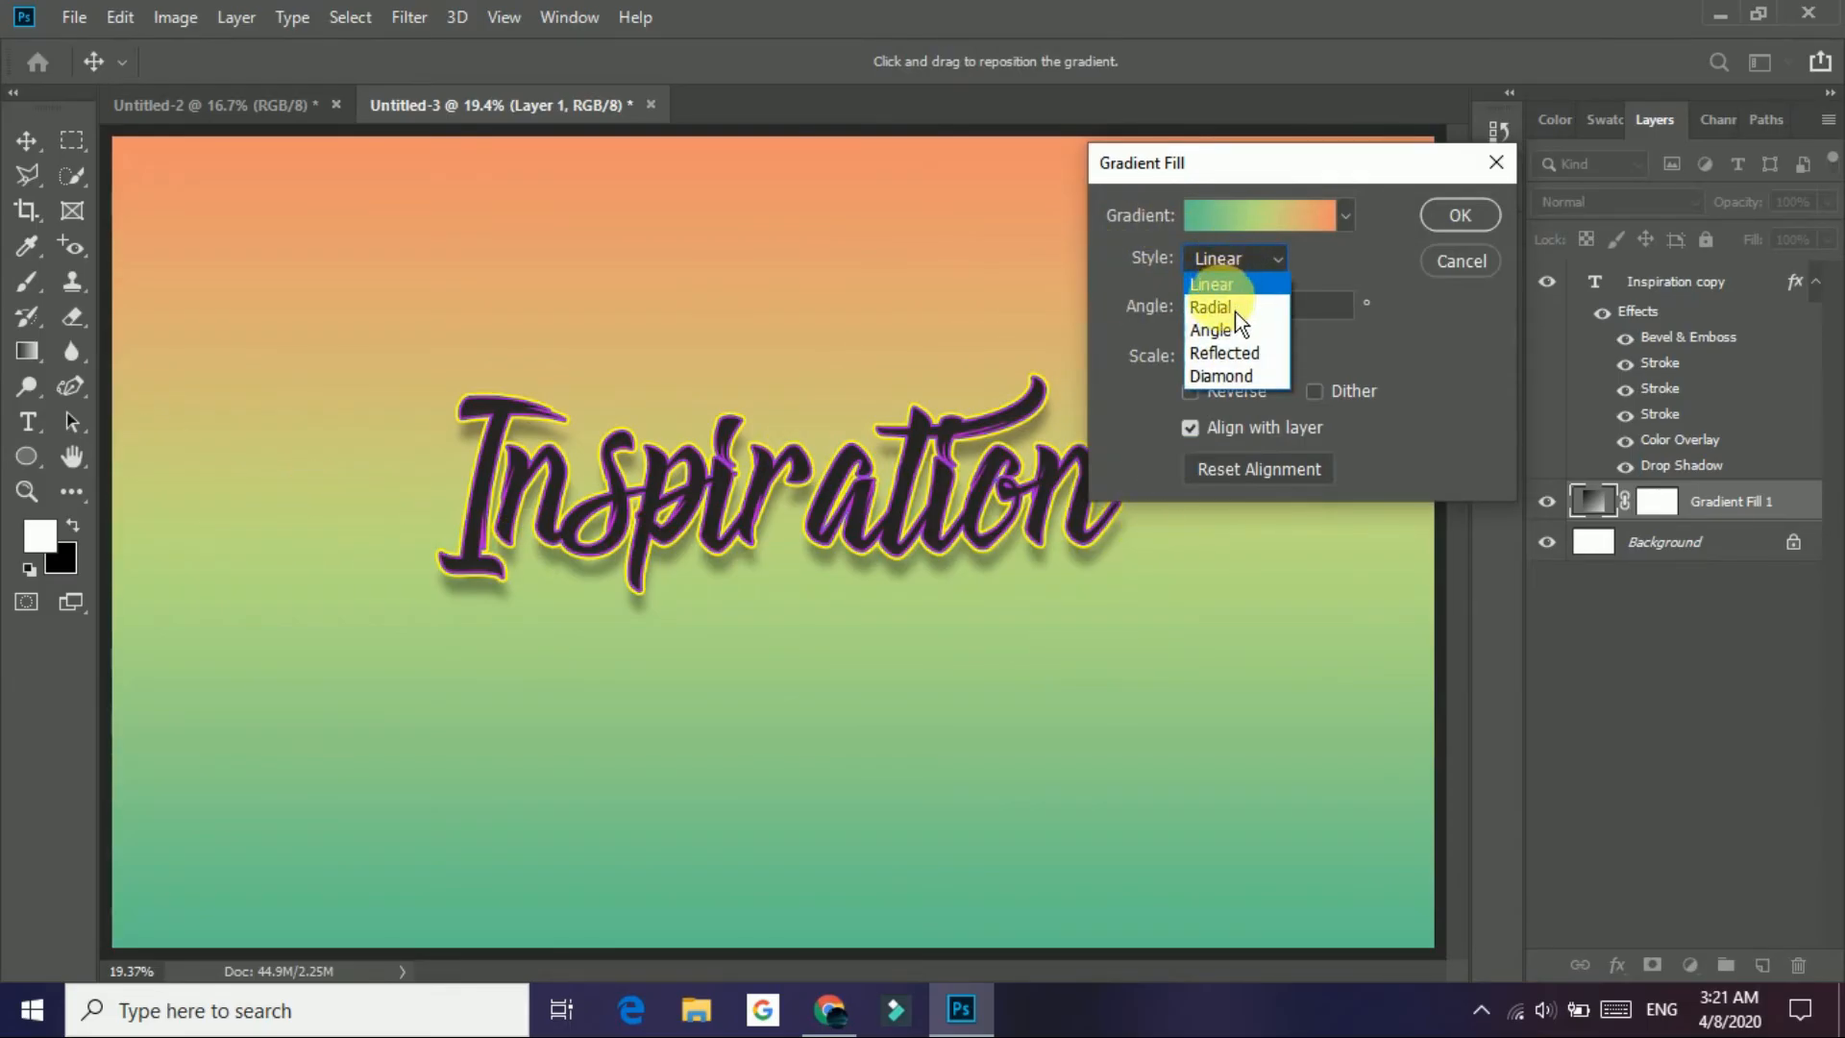
left_click(1227, 311)
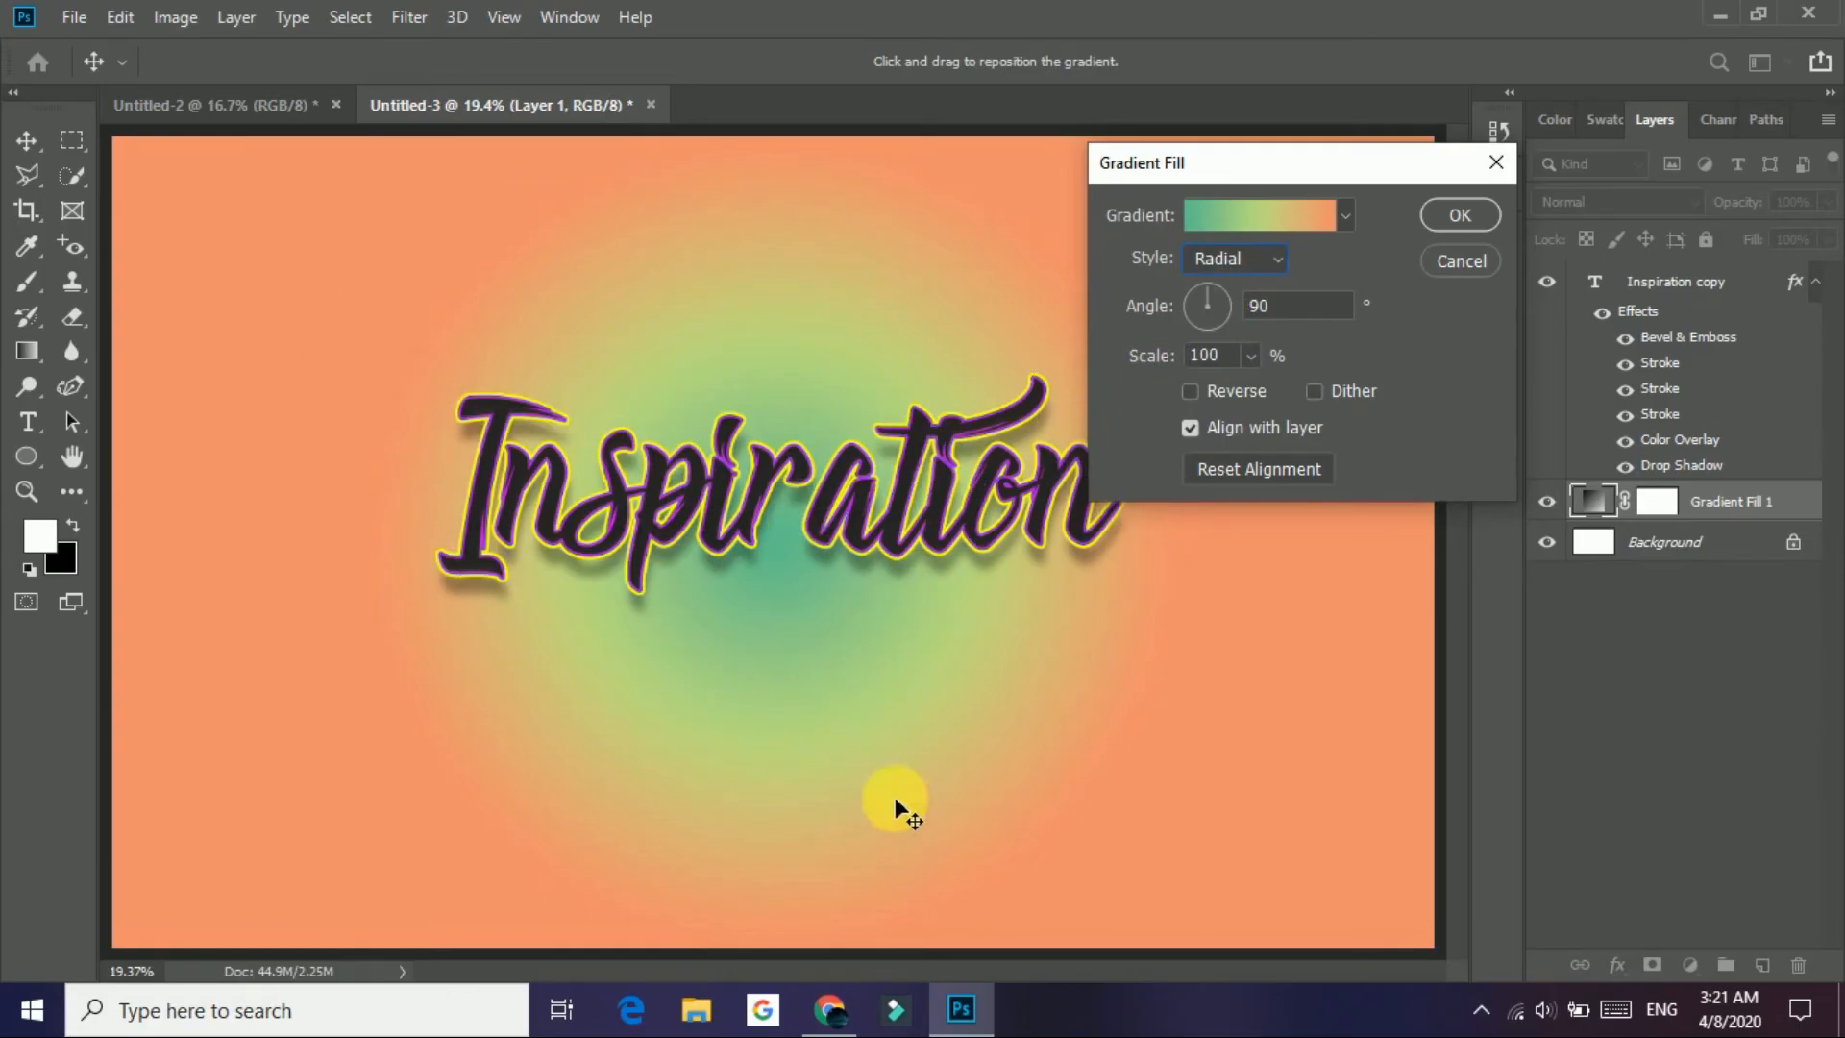
left_click(1241, 257)
left_click(1239, 335)
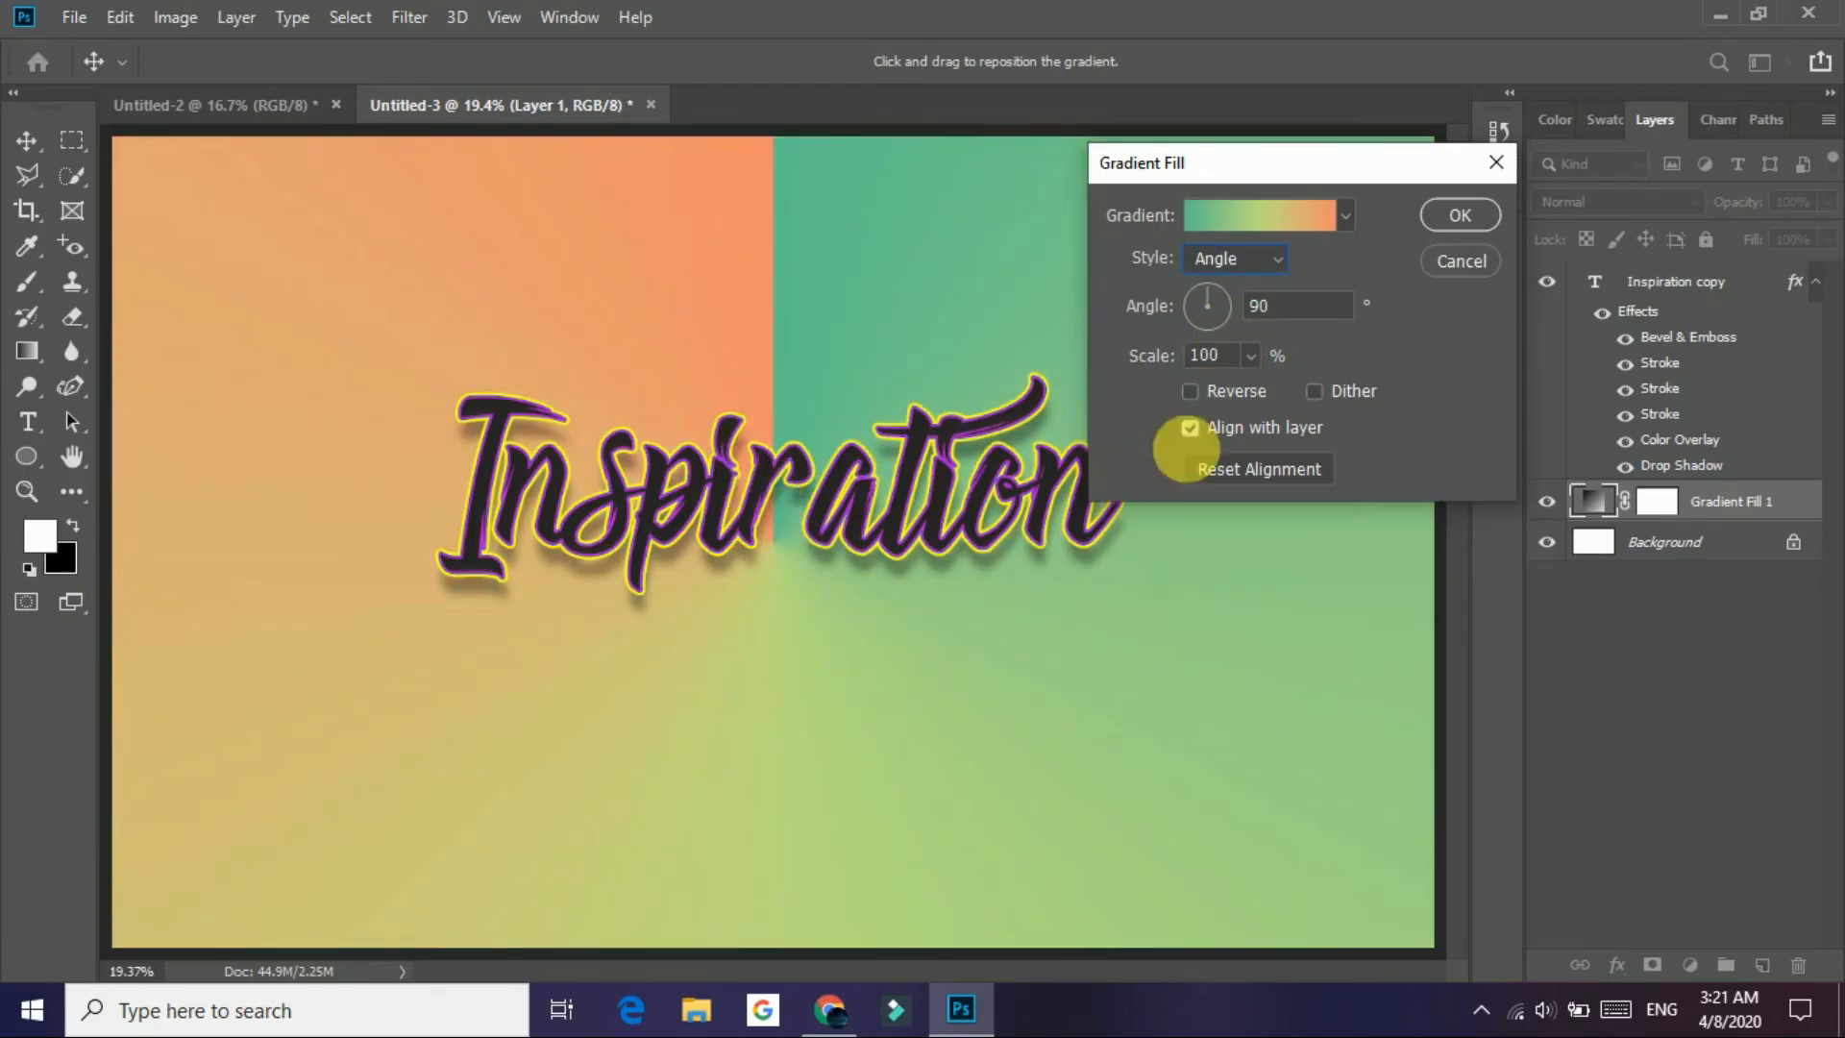
left_click(1230, 261)
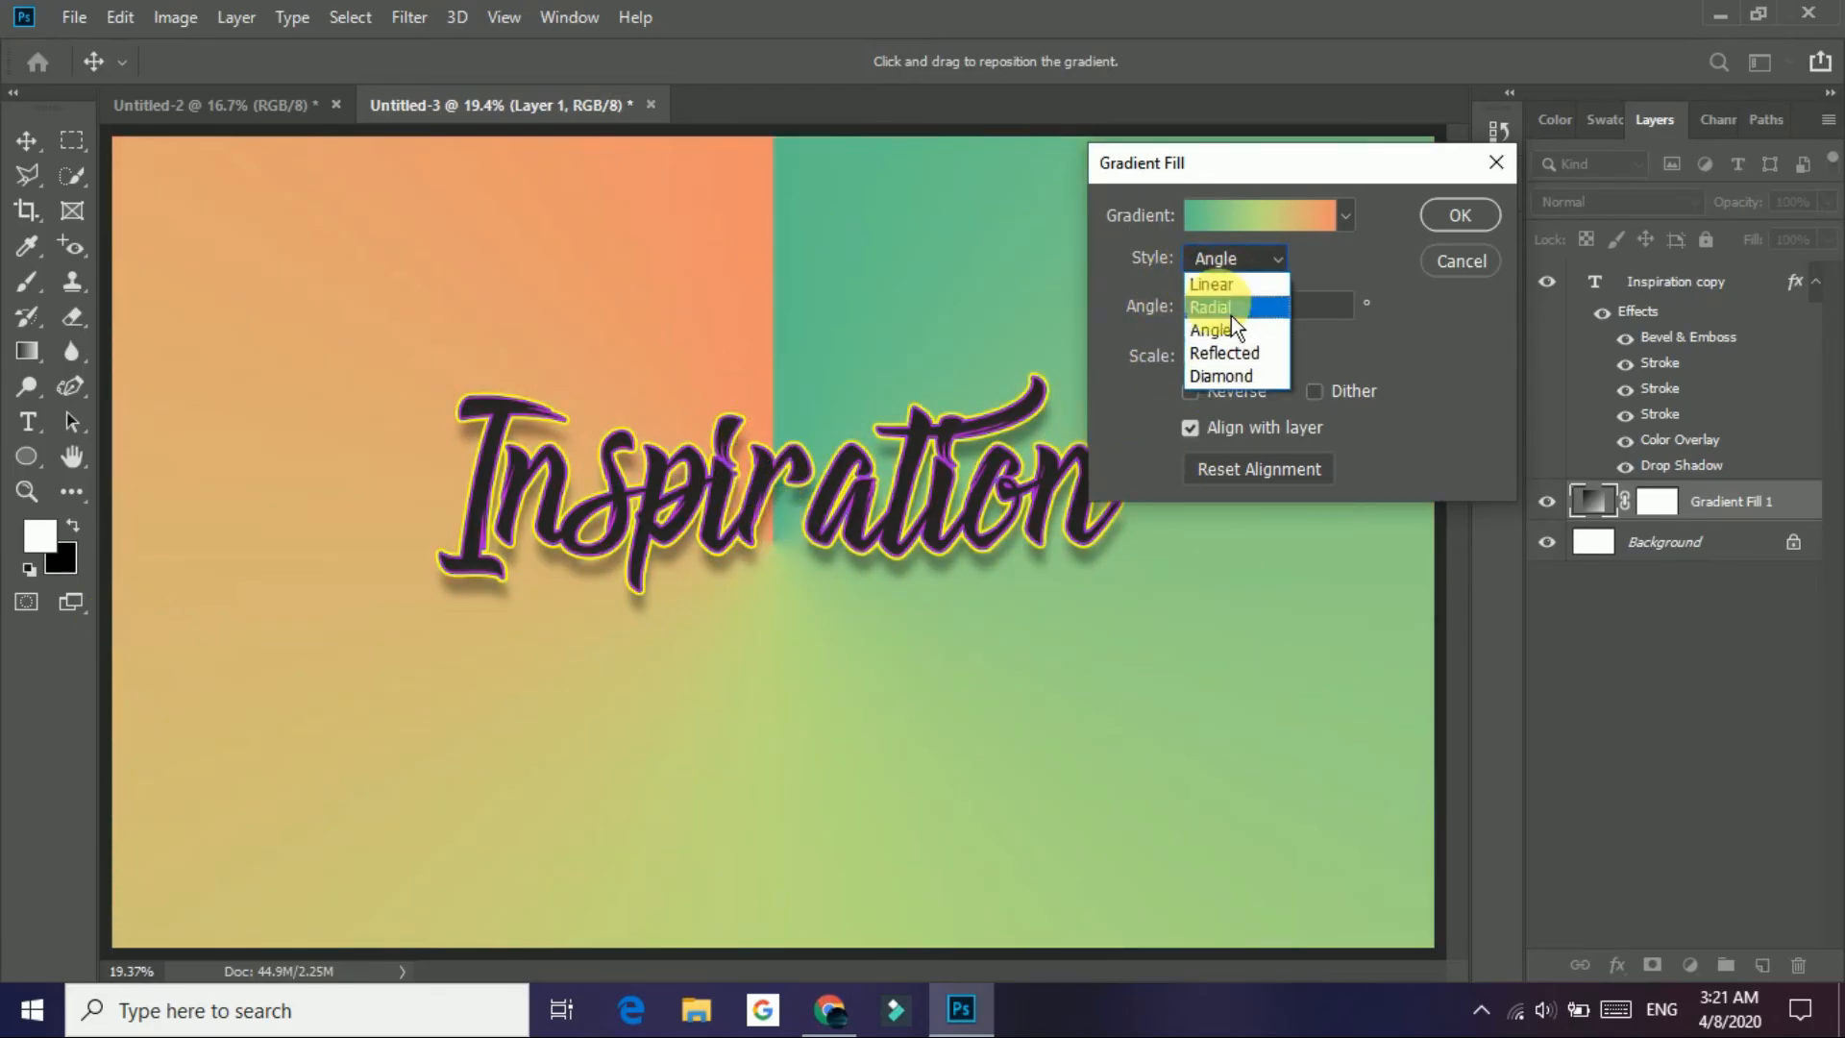
left_click(1254, 359)
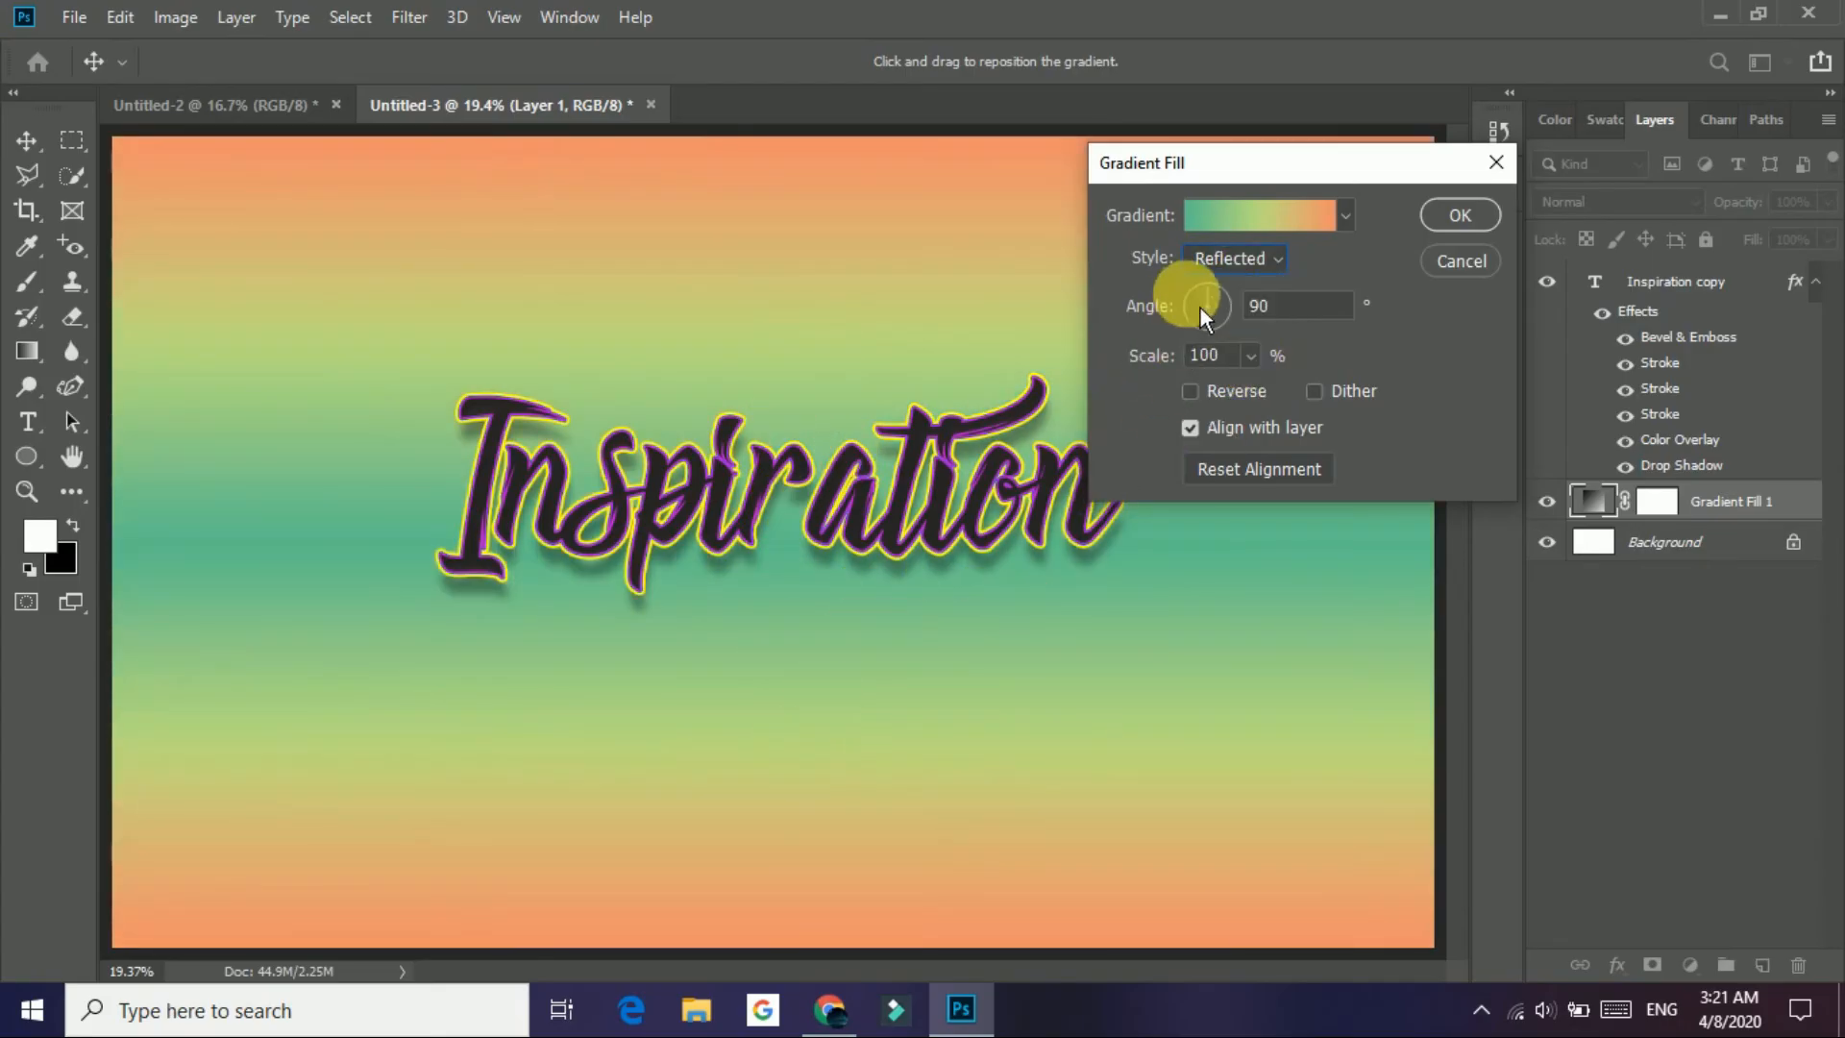
left_click(1235, 259)
left_click(1220, 398)
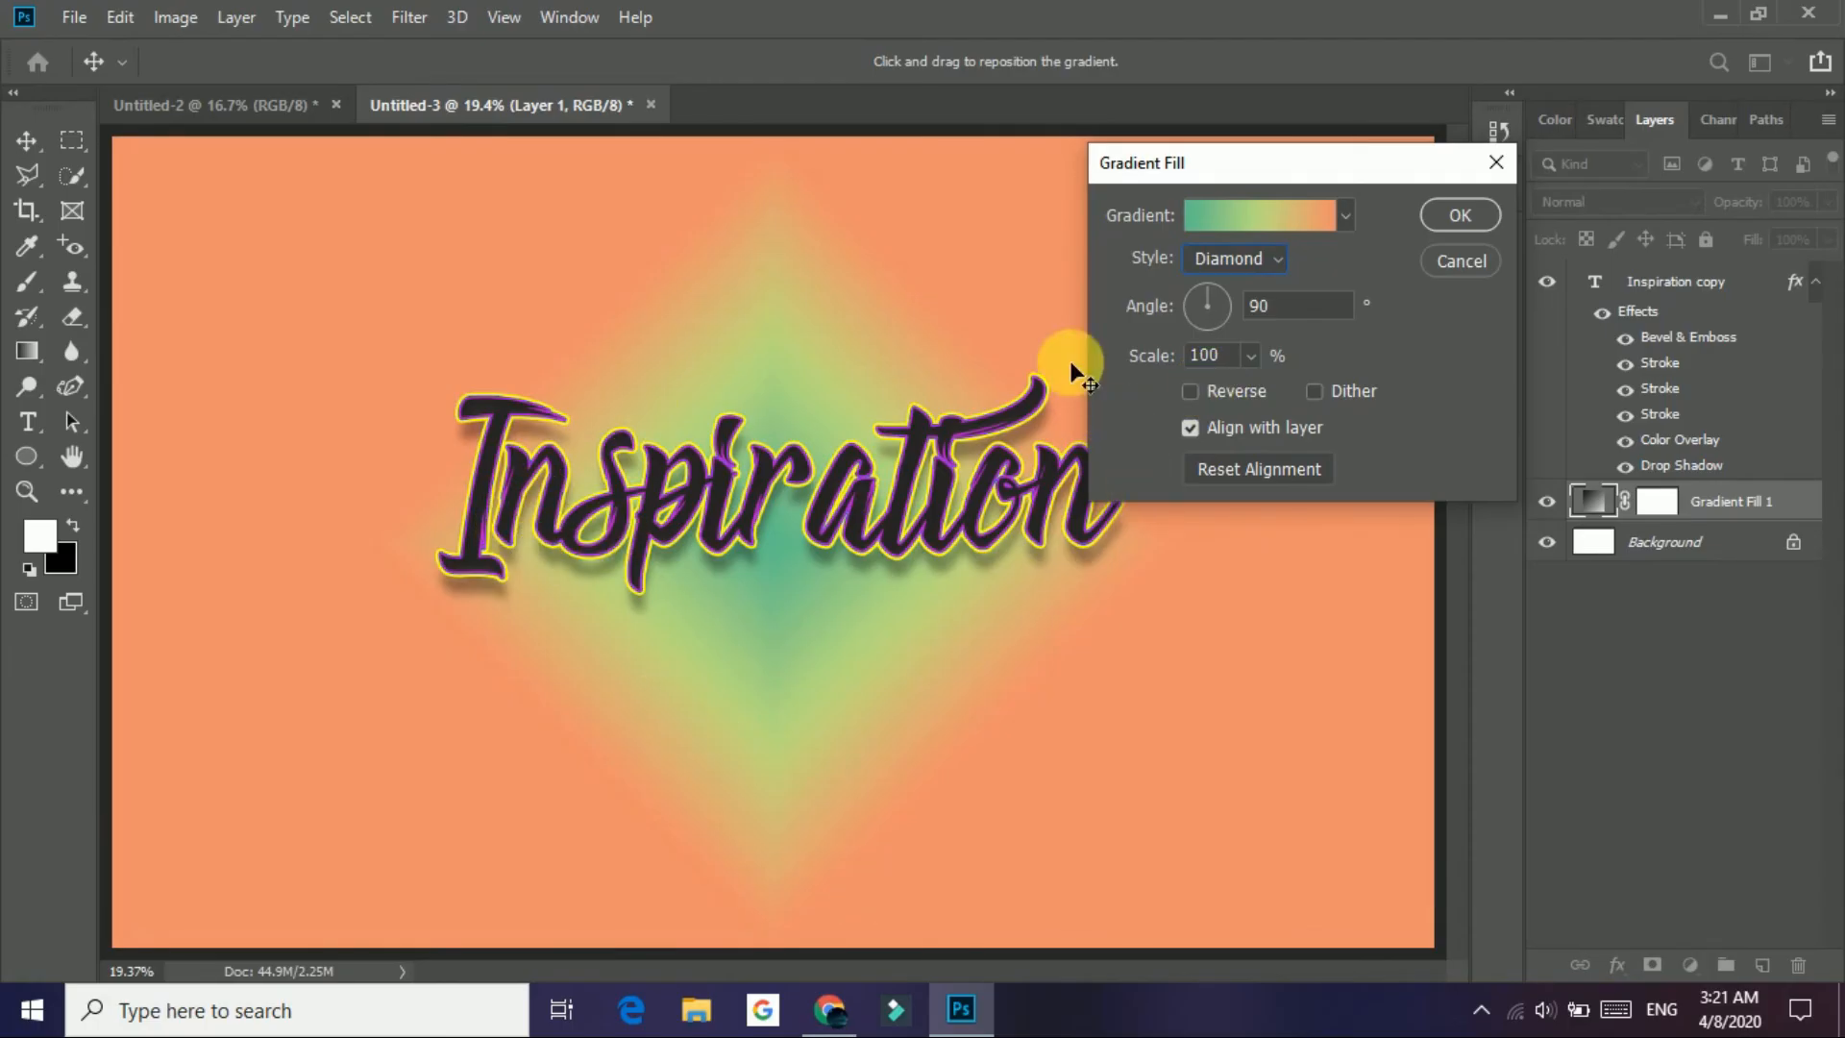
left_click(1202, 267)
left_click(1214, 302)
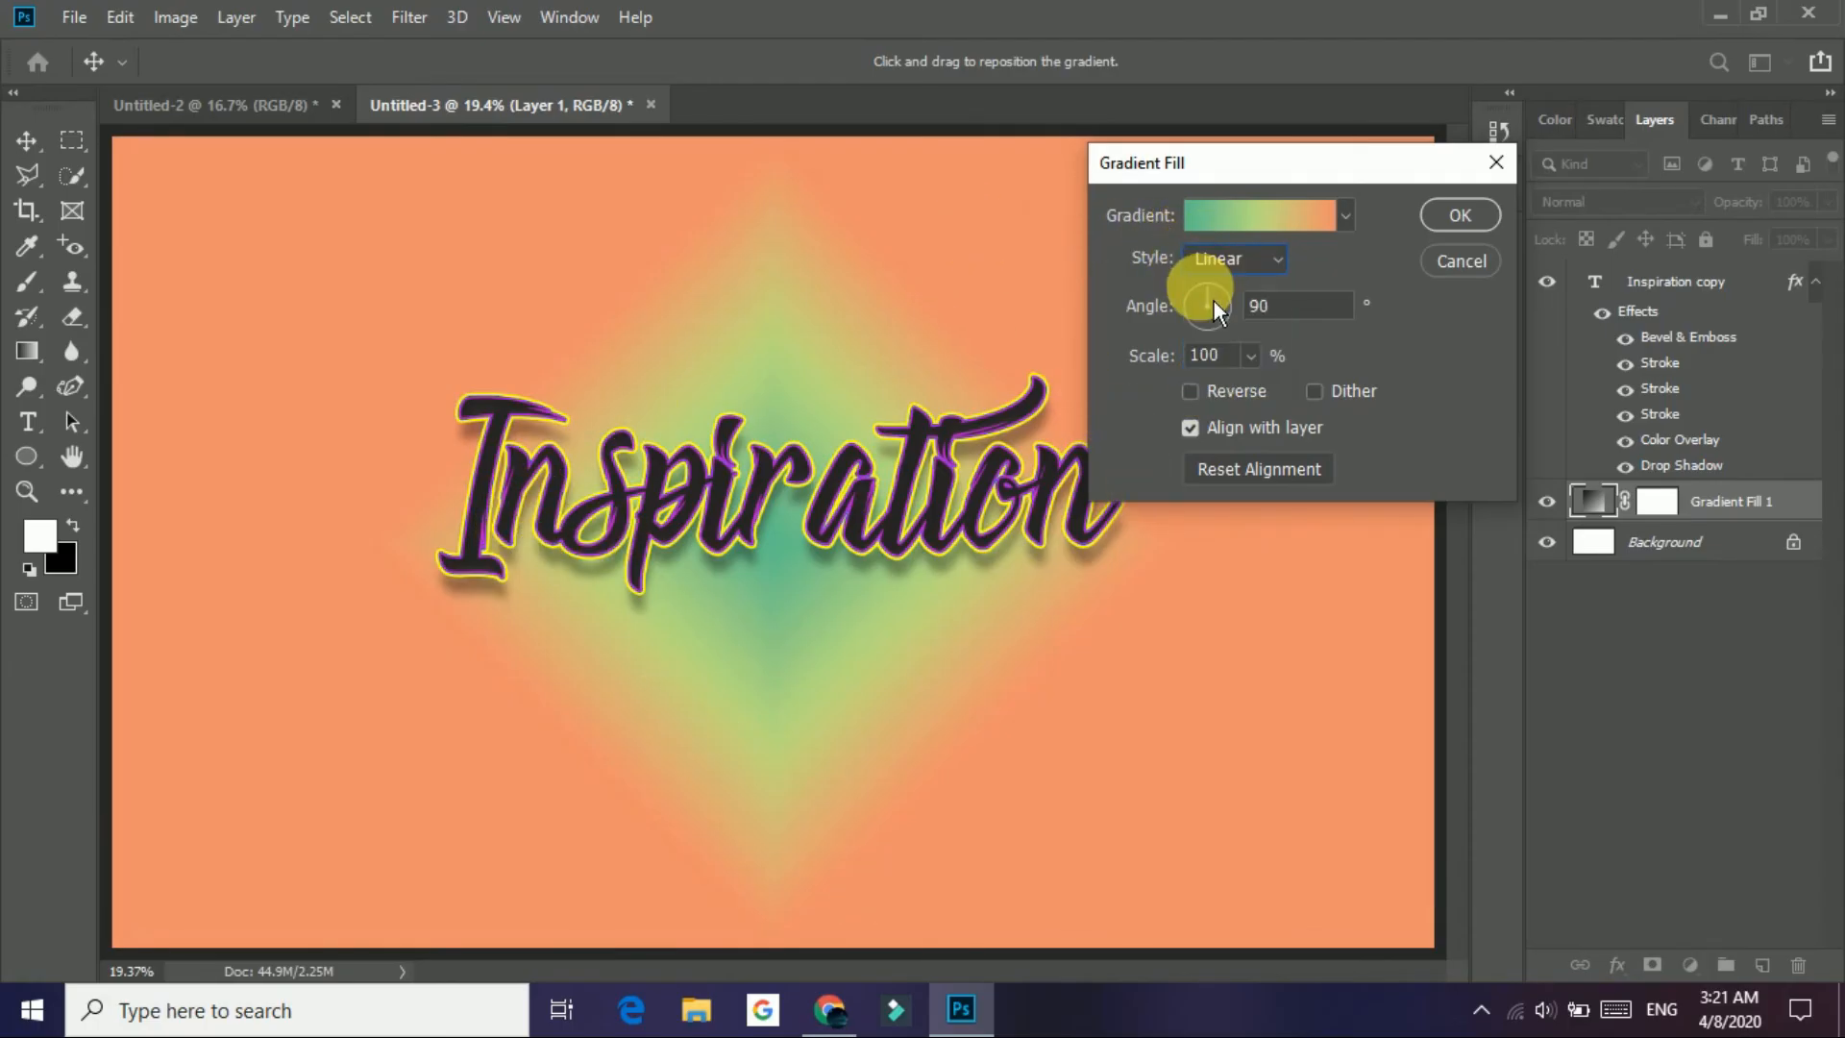
Step: Try the Reverse option on the linear background gradient and leave it off
left_click(1266, 280)
left_click(1266, 281)
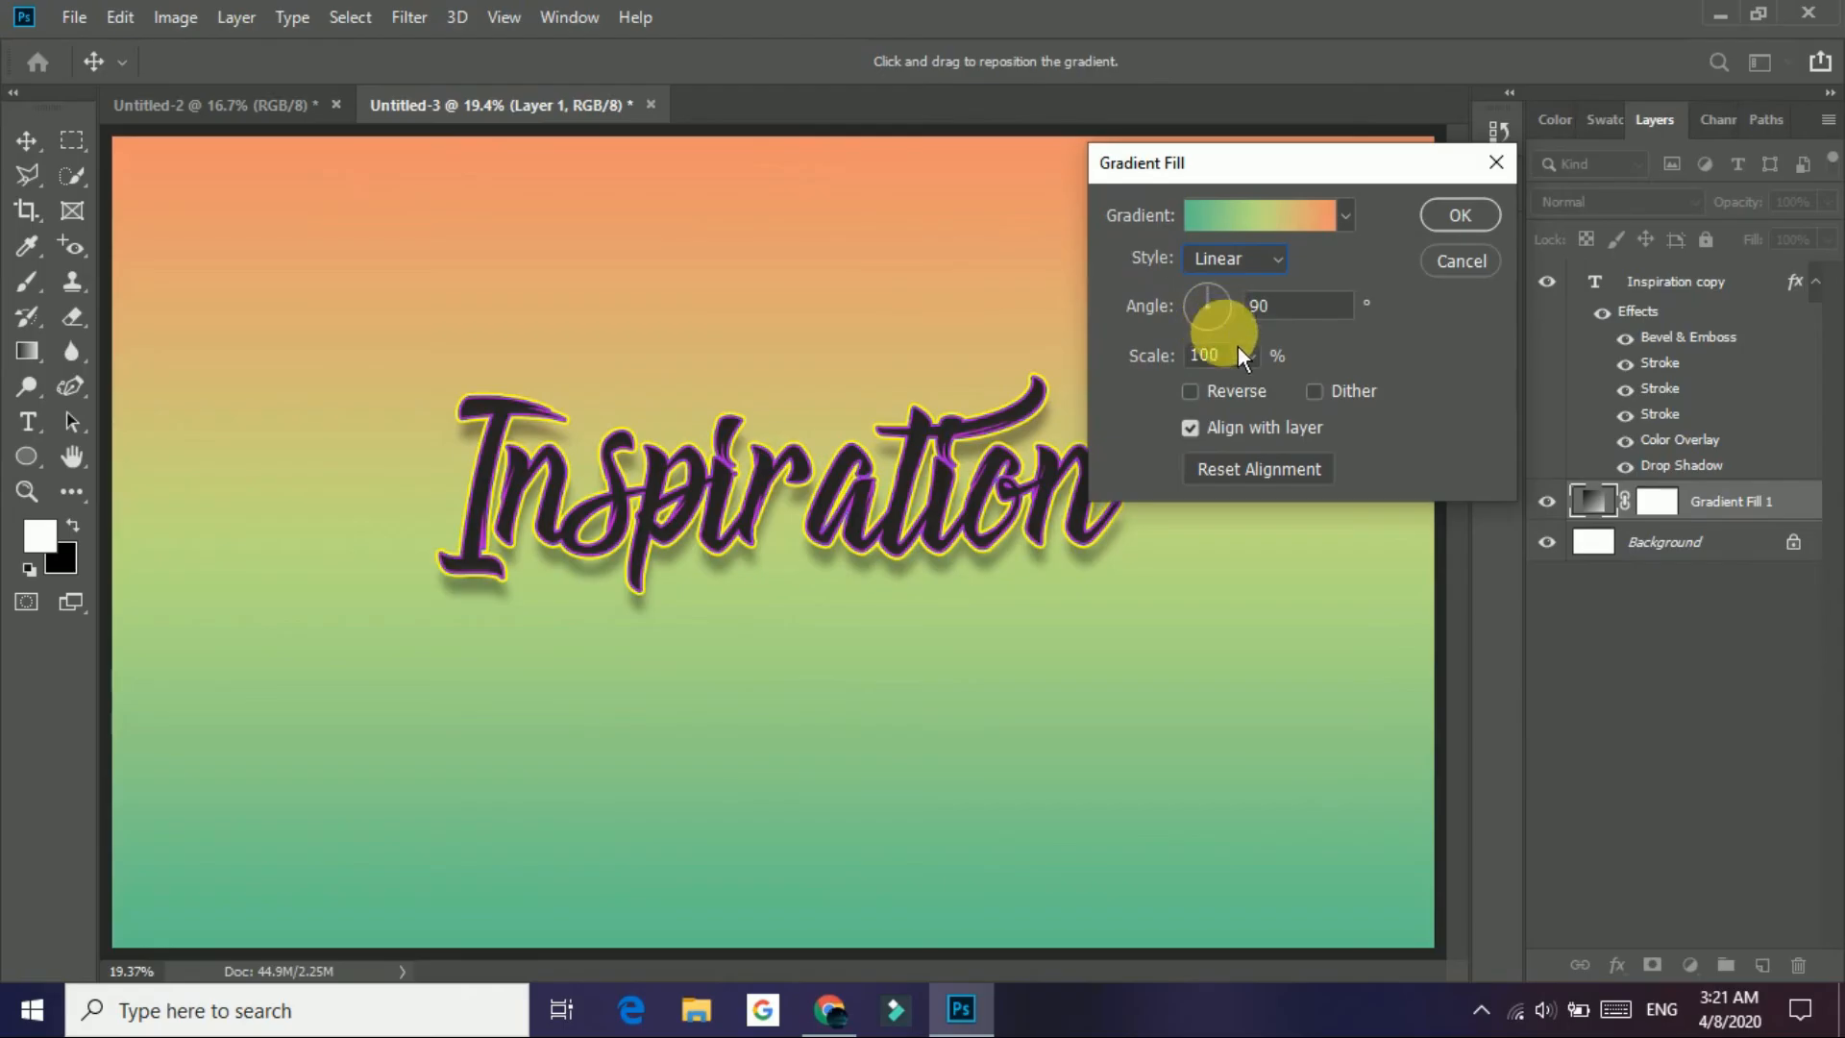
left_click(1208, 407)
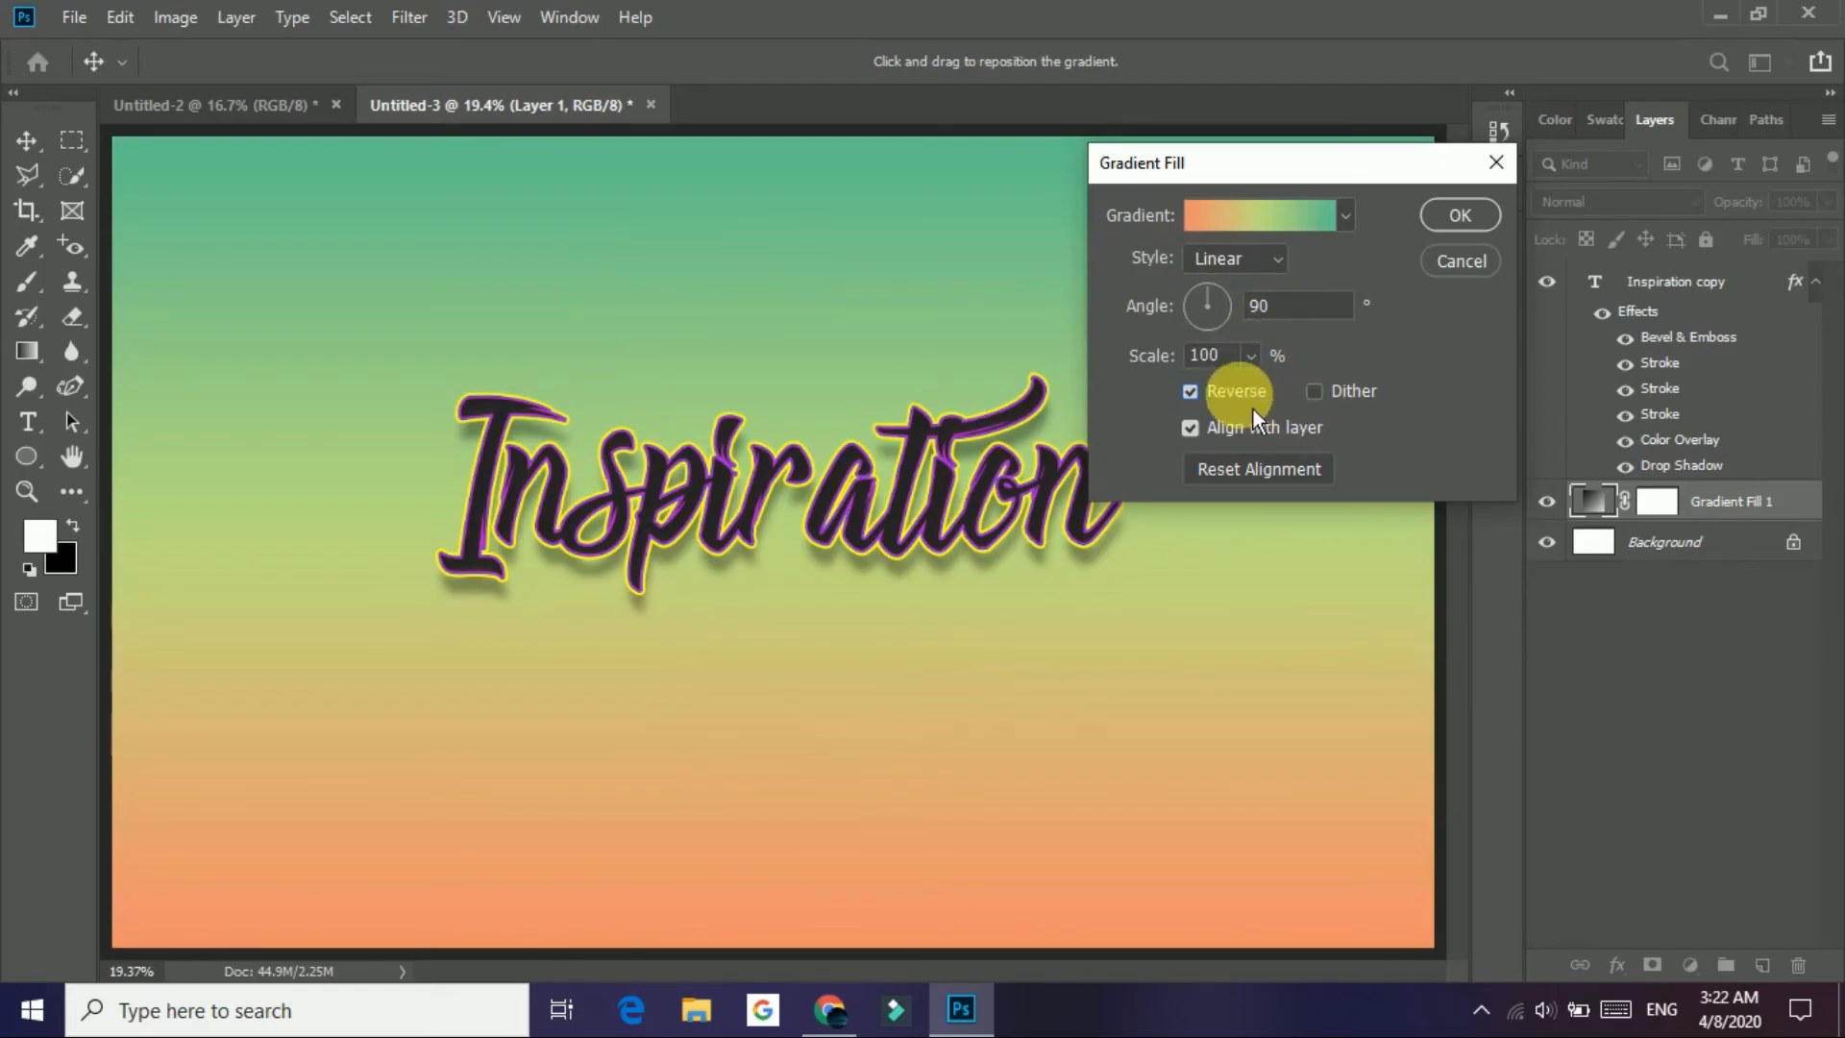
left_click(1214, 398)
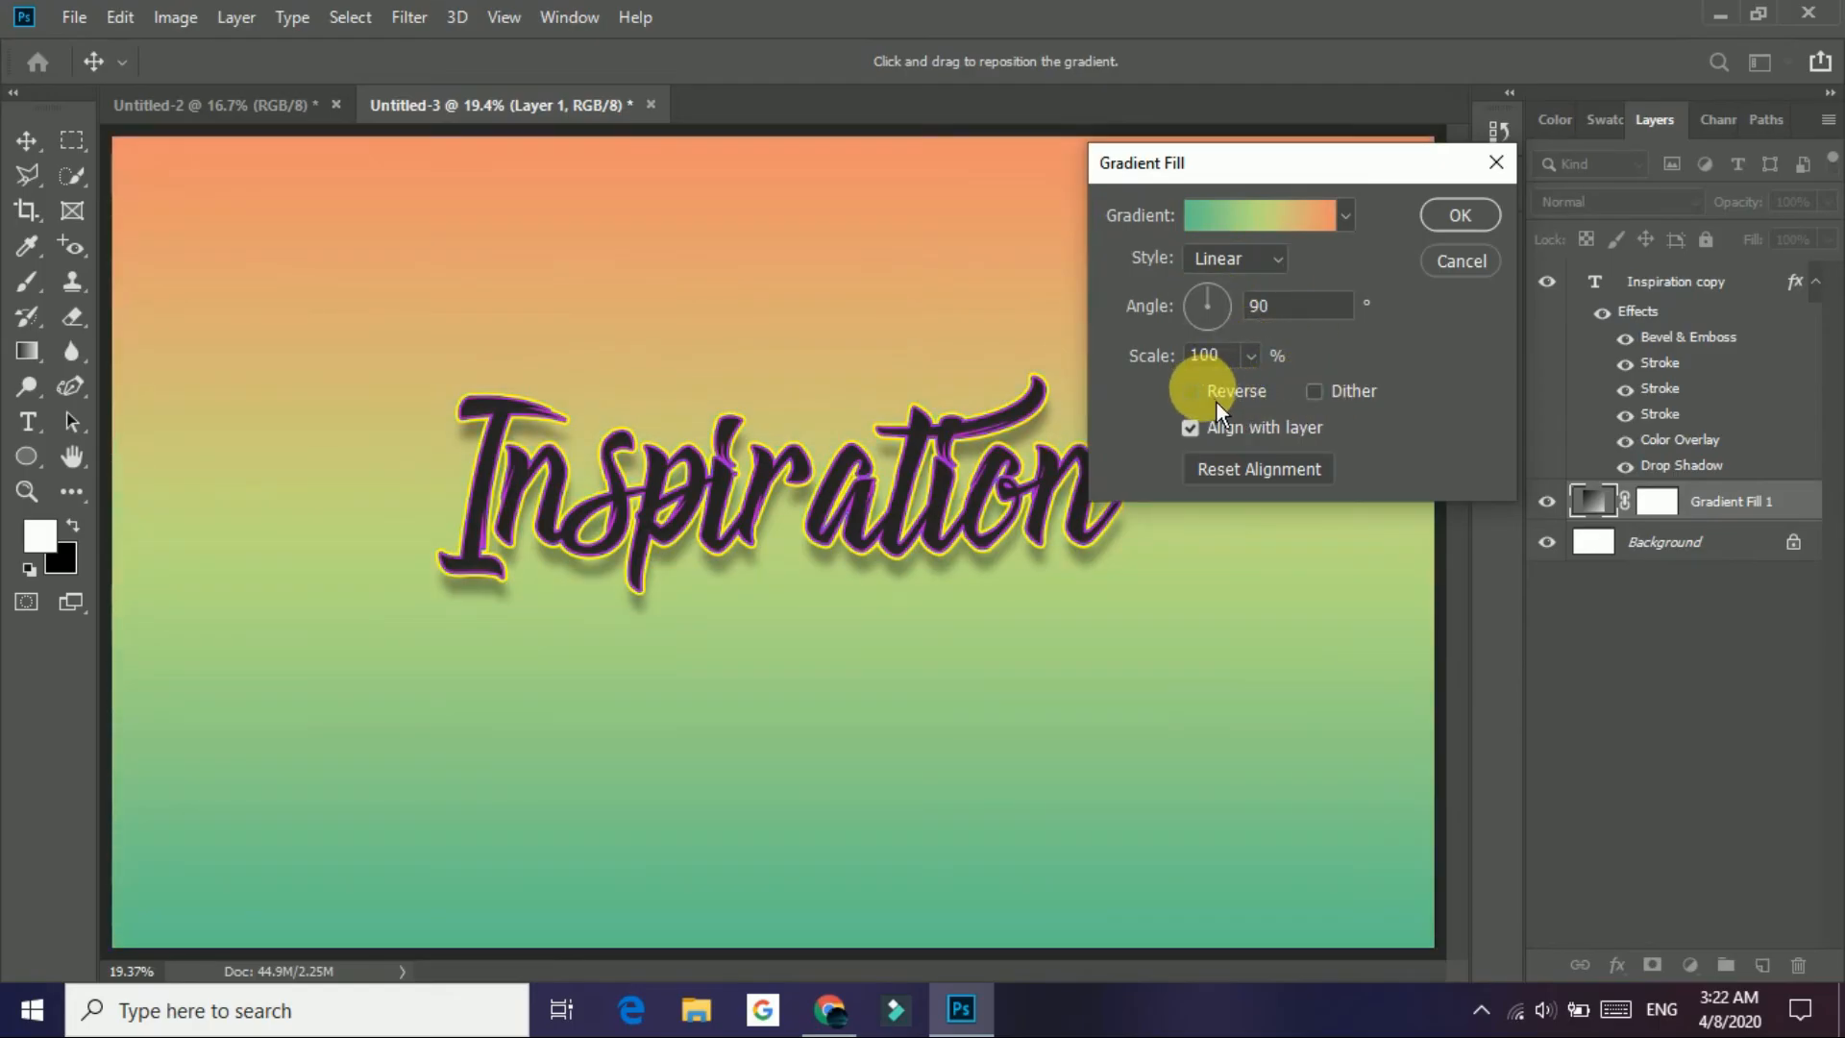
left_click(1215, 402)
left_click(1215, 406)
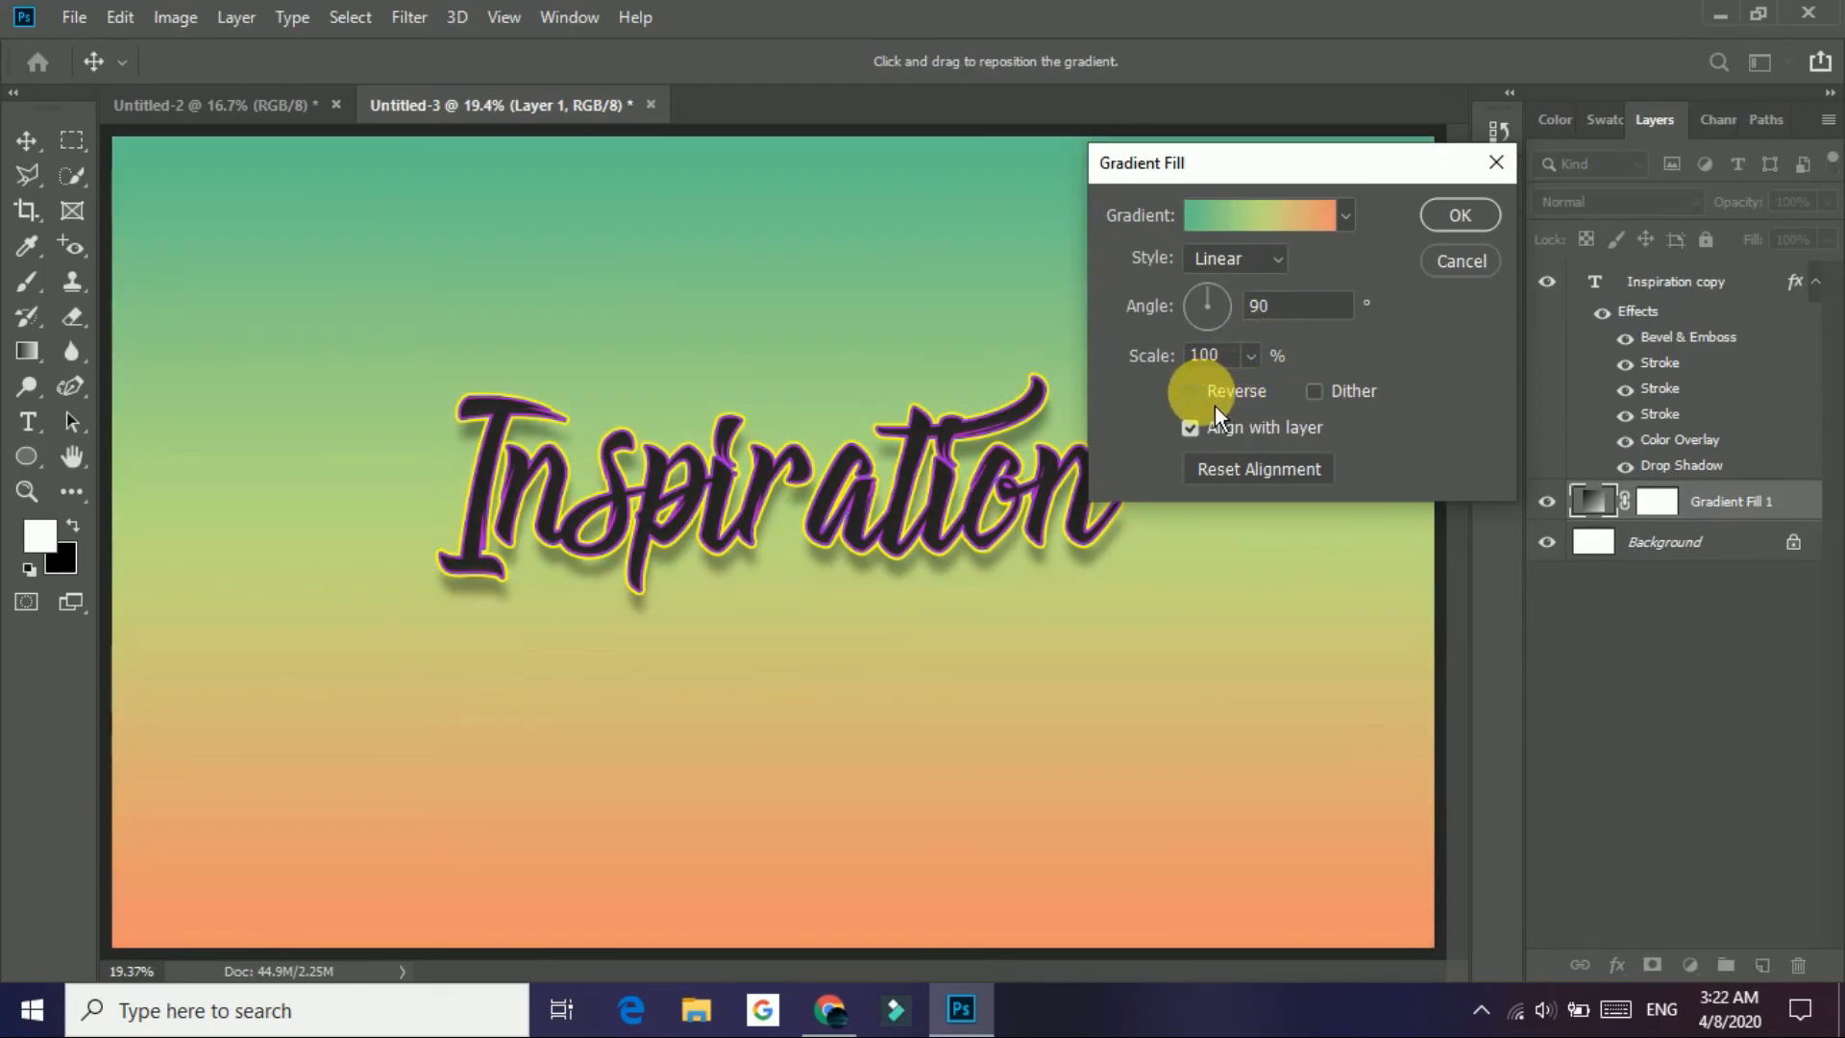
Step: Set the background gradient's scale to 111% and angle to 9.13°, with Reverse turned on
left_click(1261, 360)
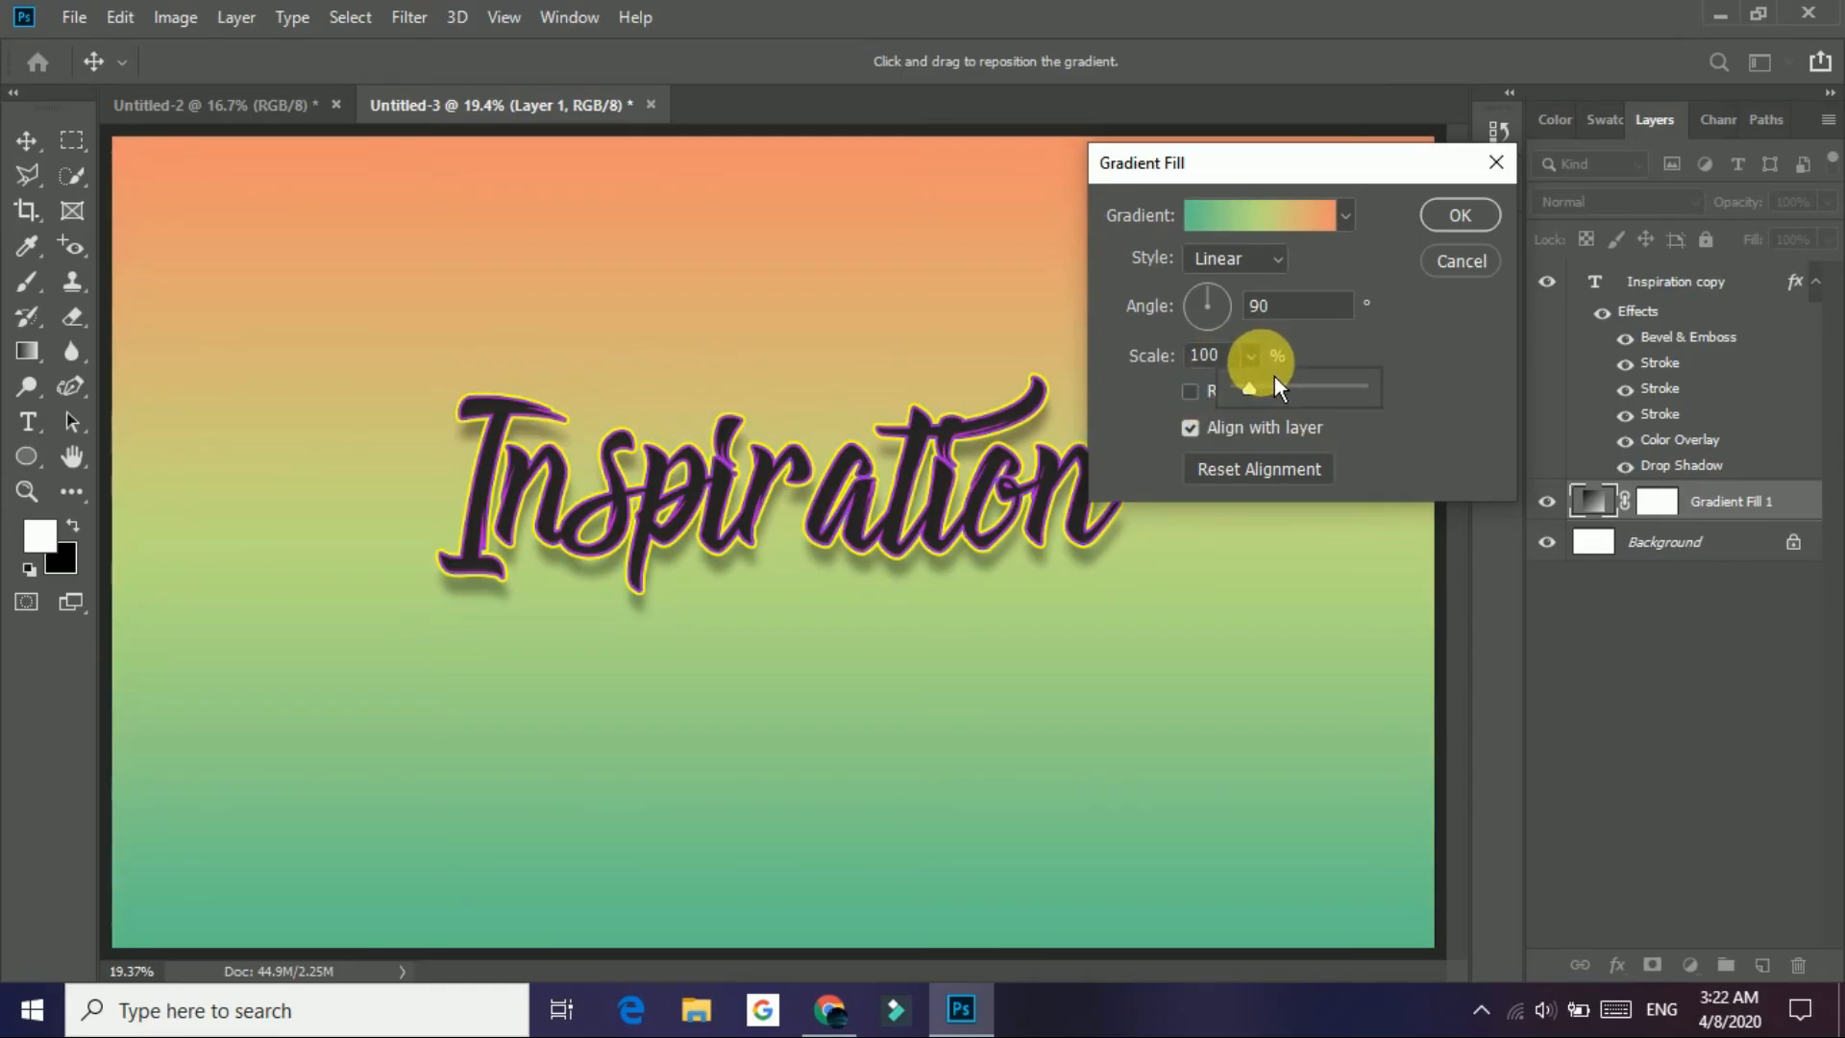
left_click_drag(1276, 394, 1264, 400)
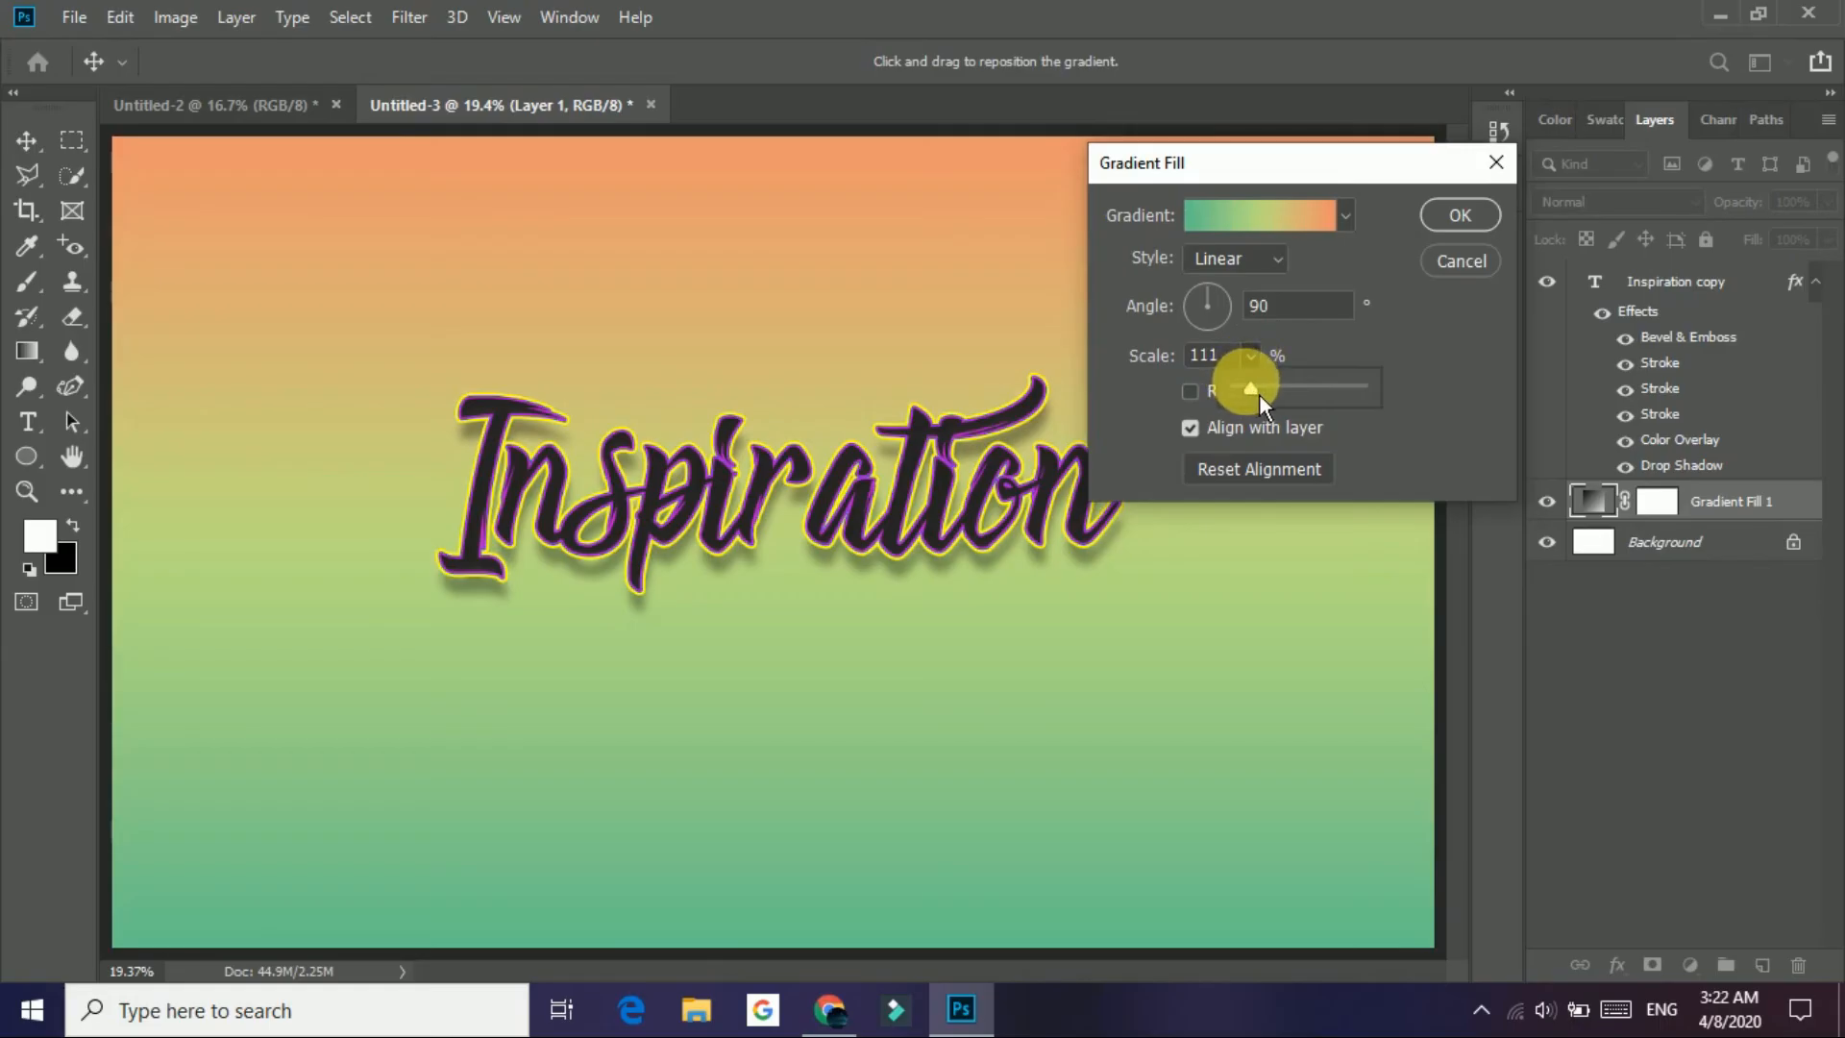
left_click_drag(1212, 316, 1218, 298)
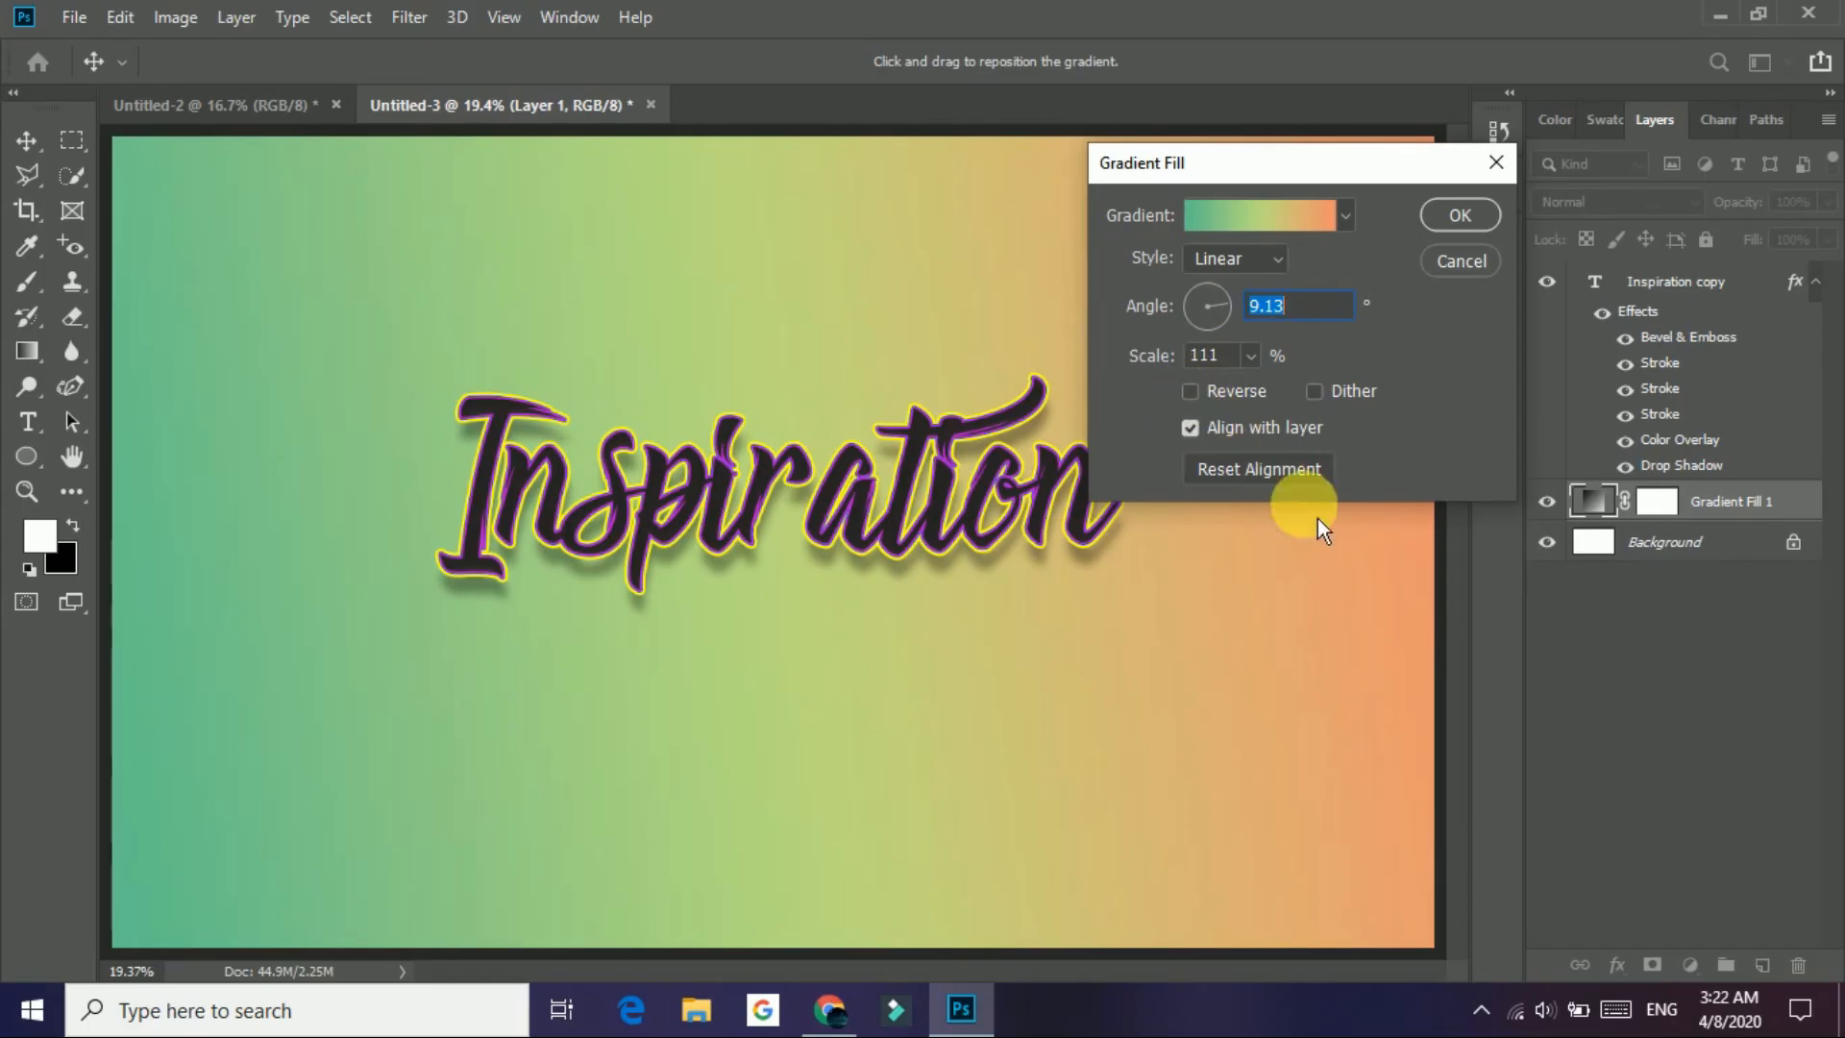
left_click(1205, 402)
left_click(1207, 405)
left_click(1207, 405)
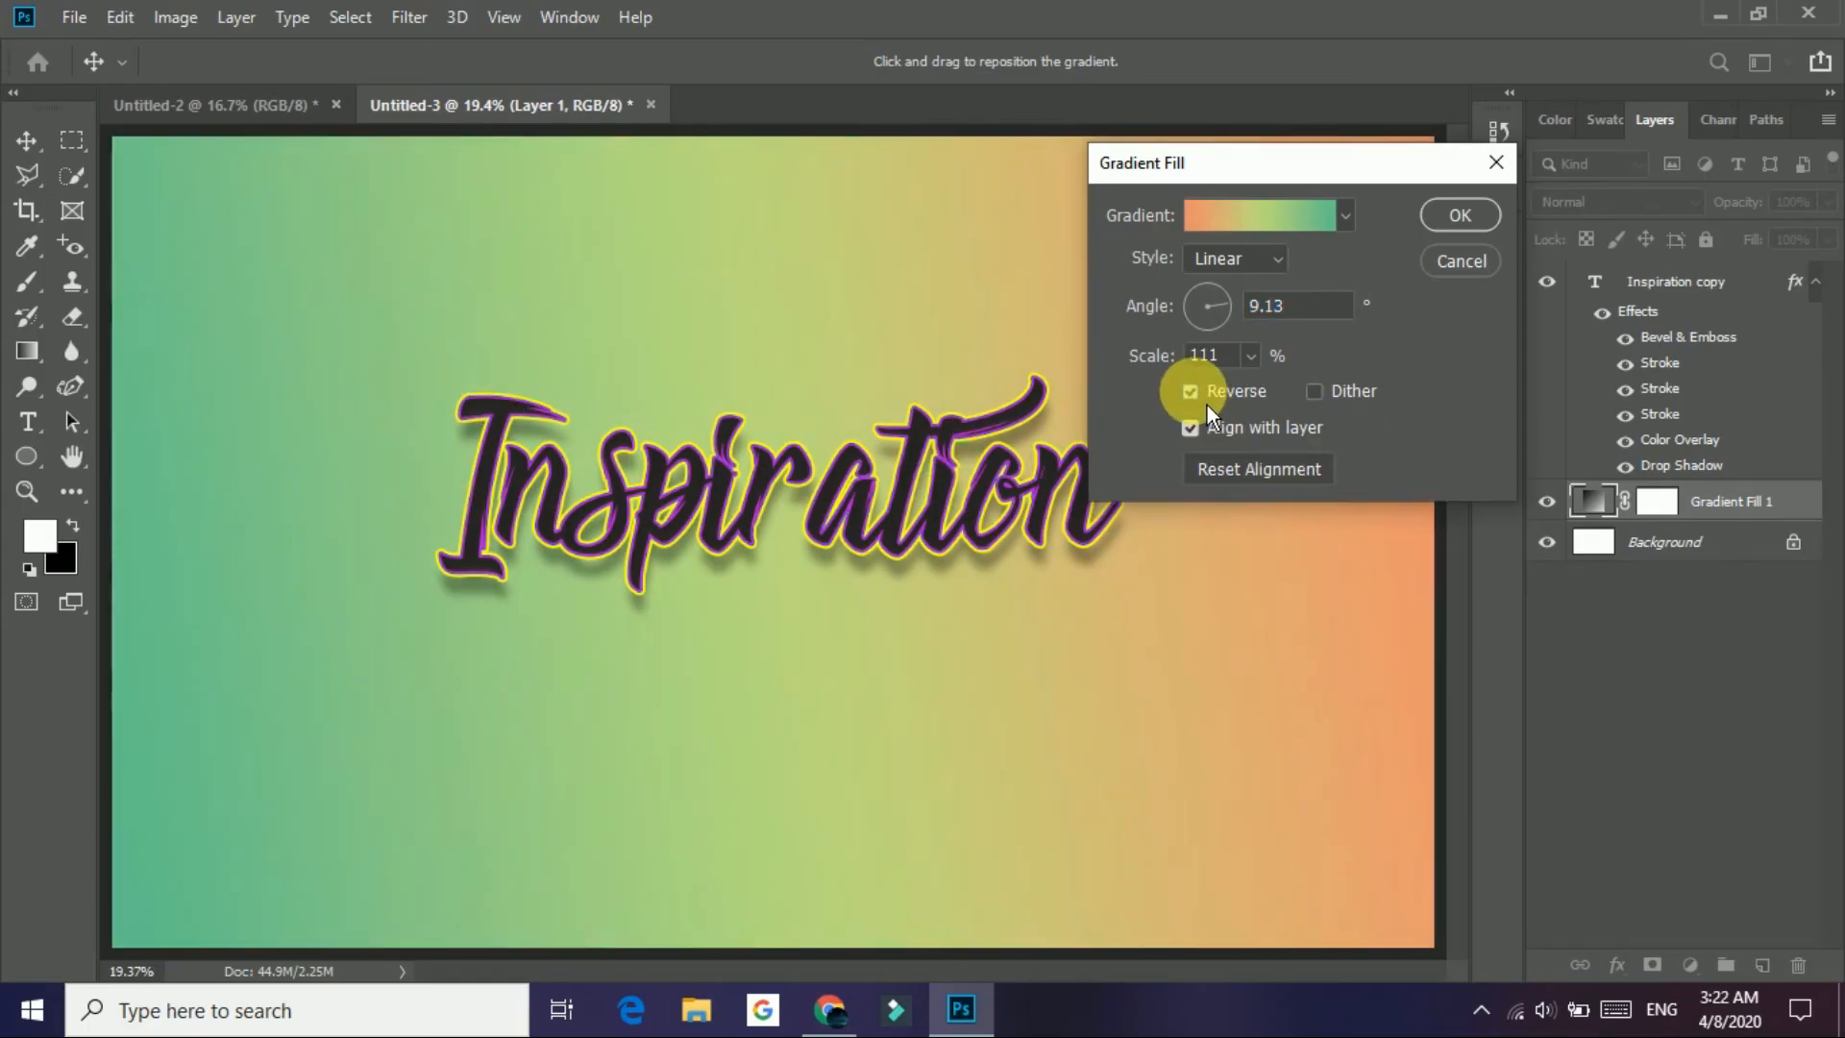
Step: Try gradient angles of -88.56° and -179.8°, then set 93.07°, keep Reverse on and accept the gradient fill
left_click(1221, 336)
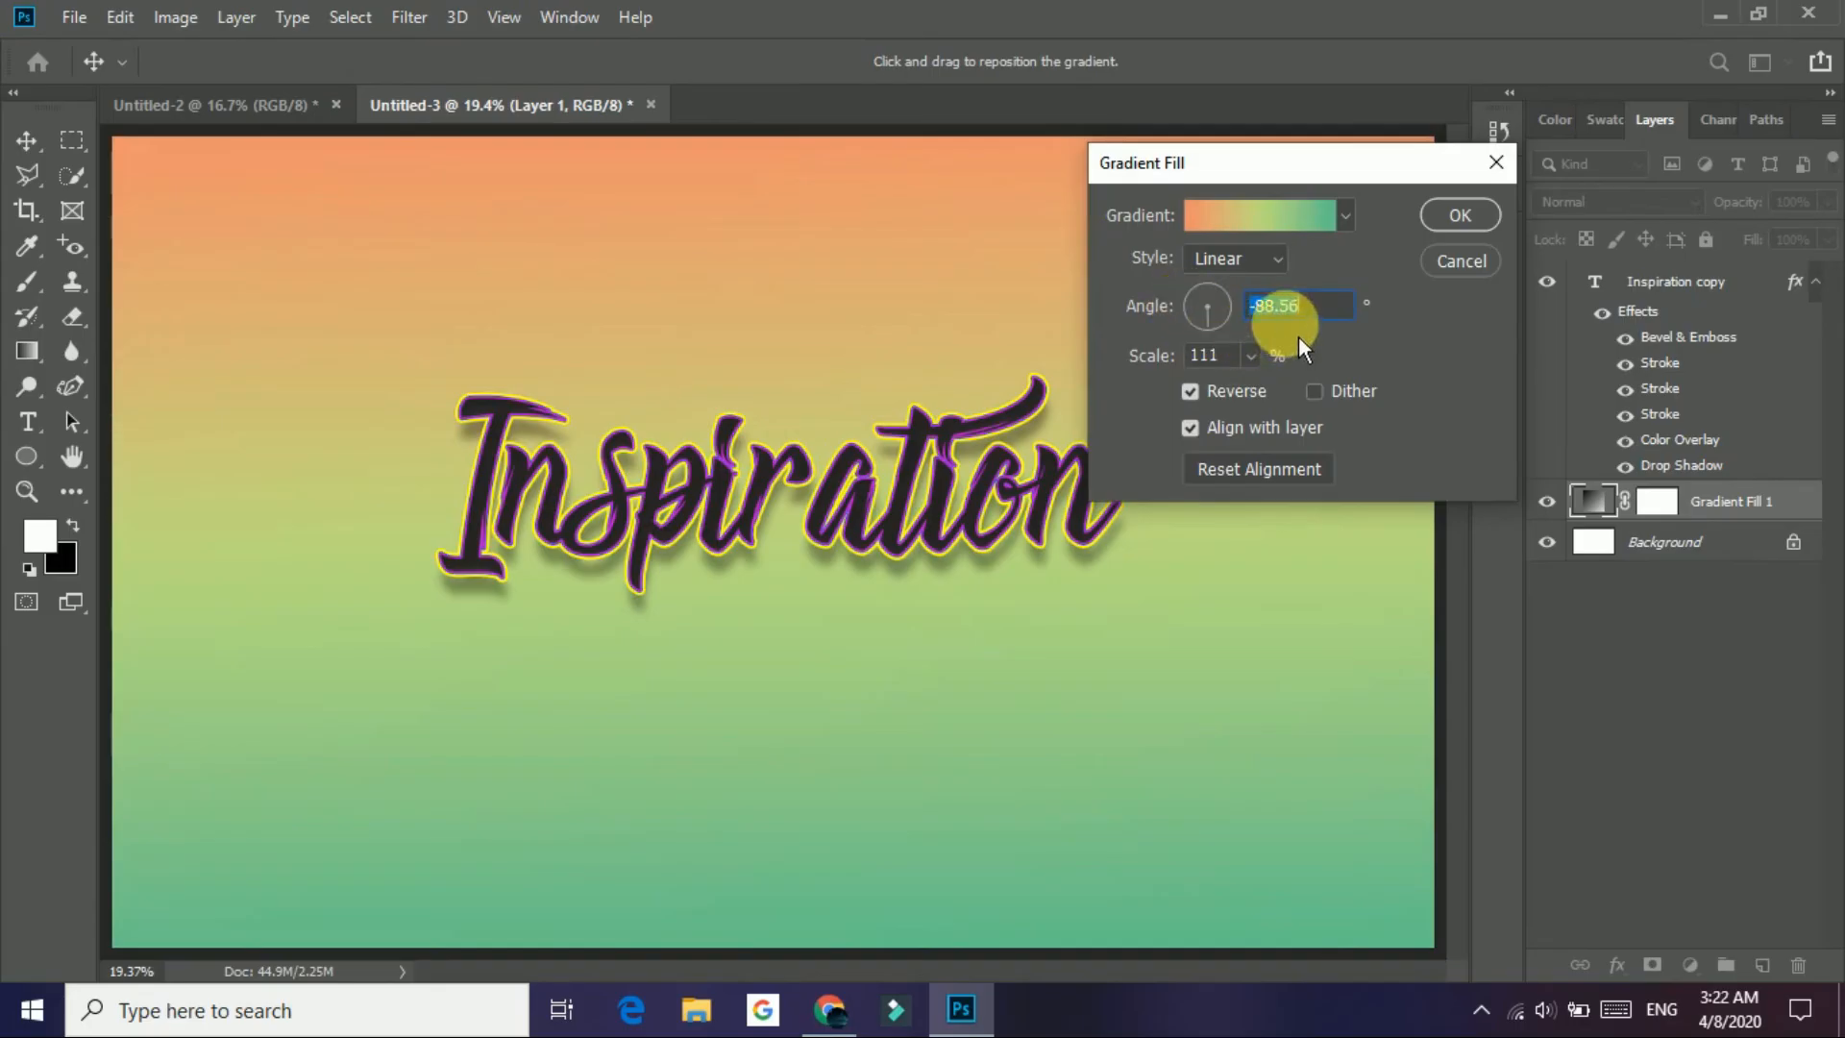
left_click(1208, 319)
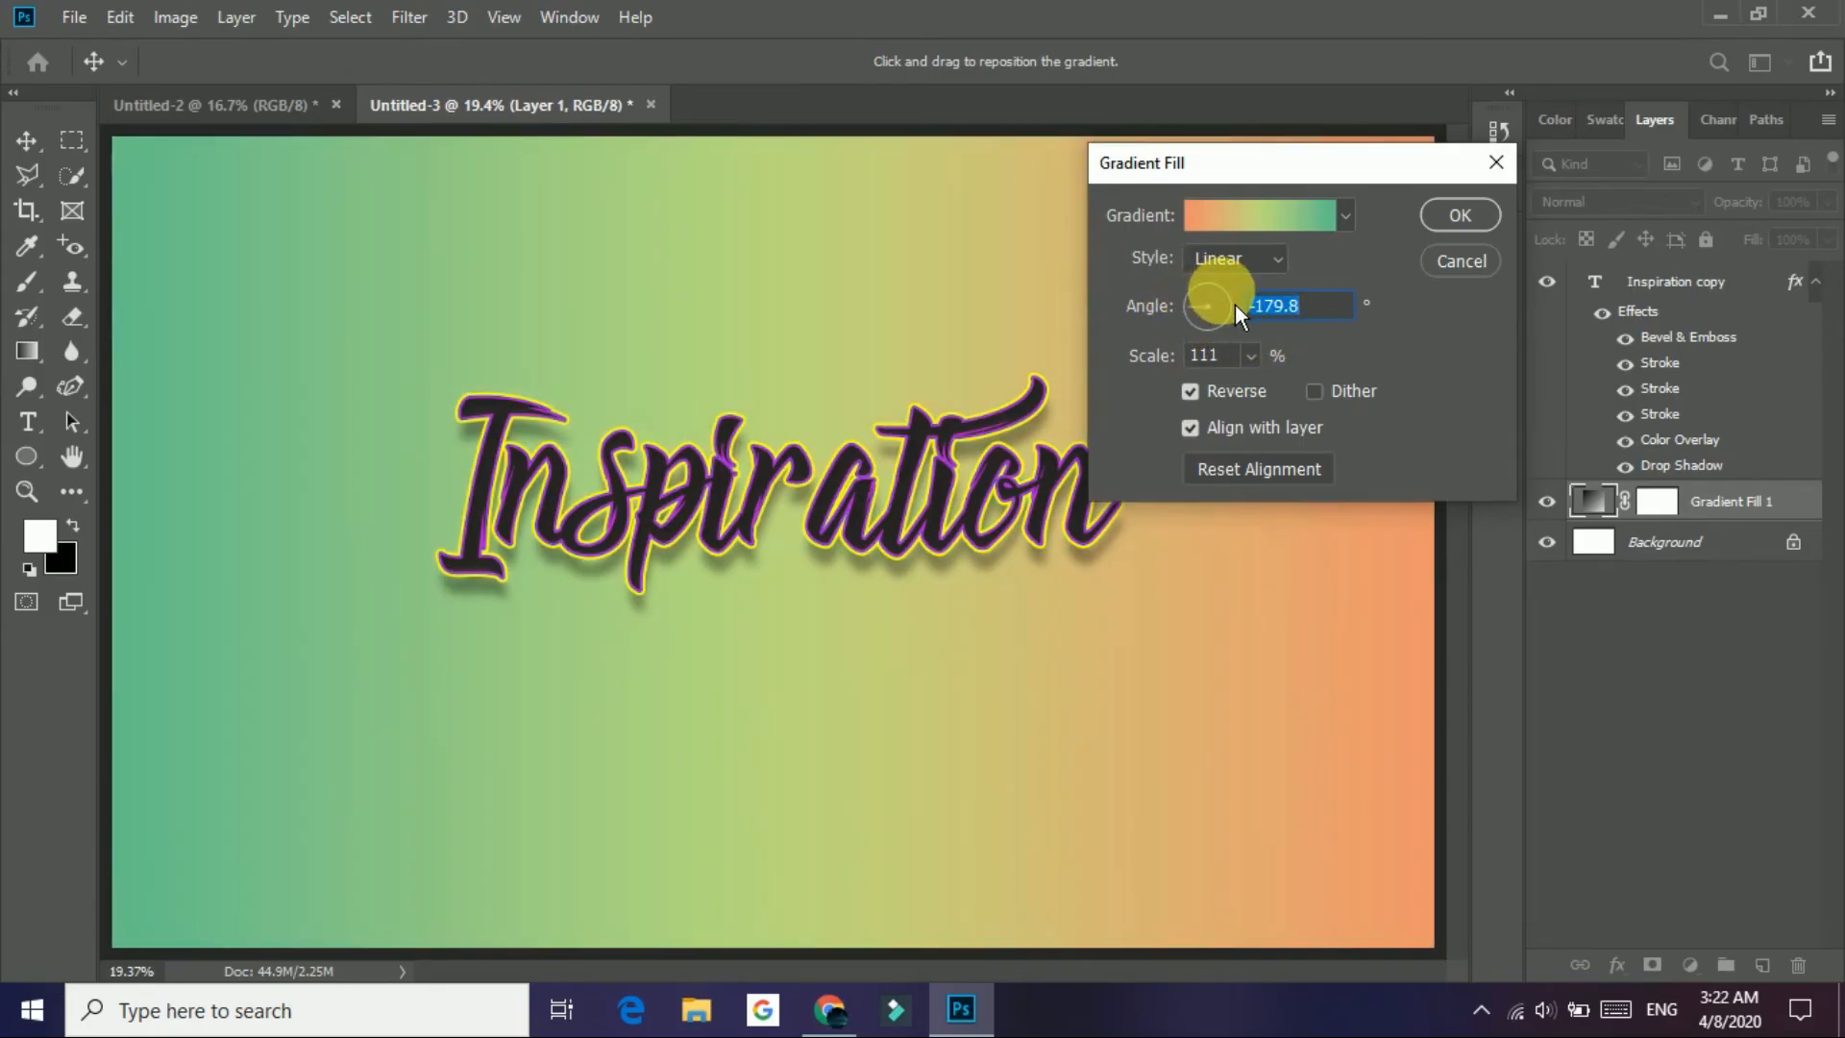
left_click(1220, 302)
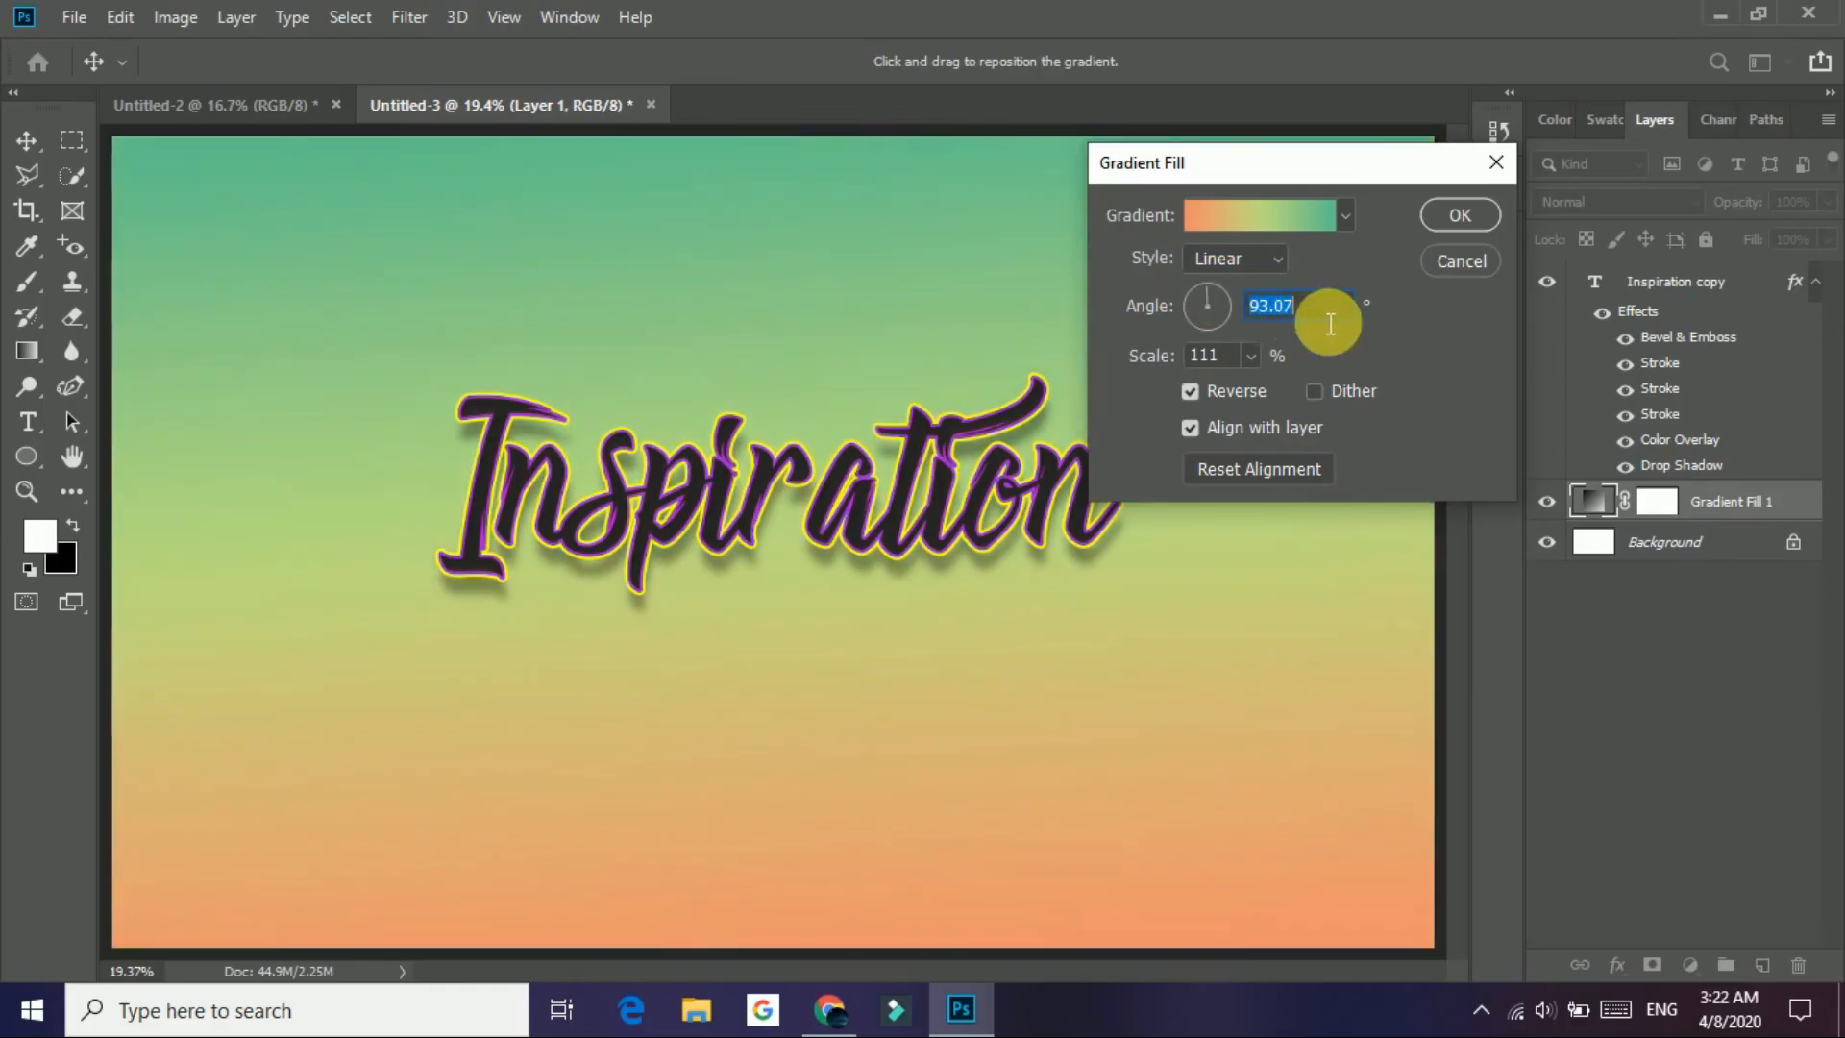
left_click(1218, 398)
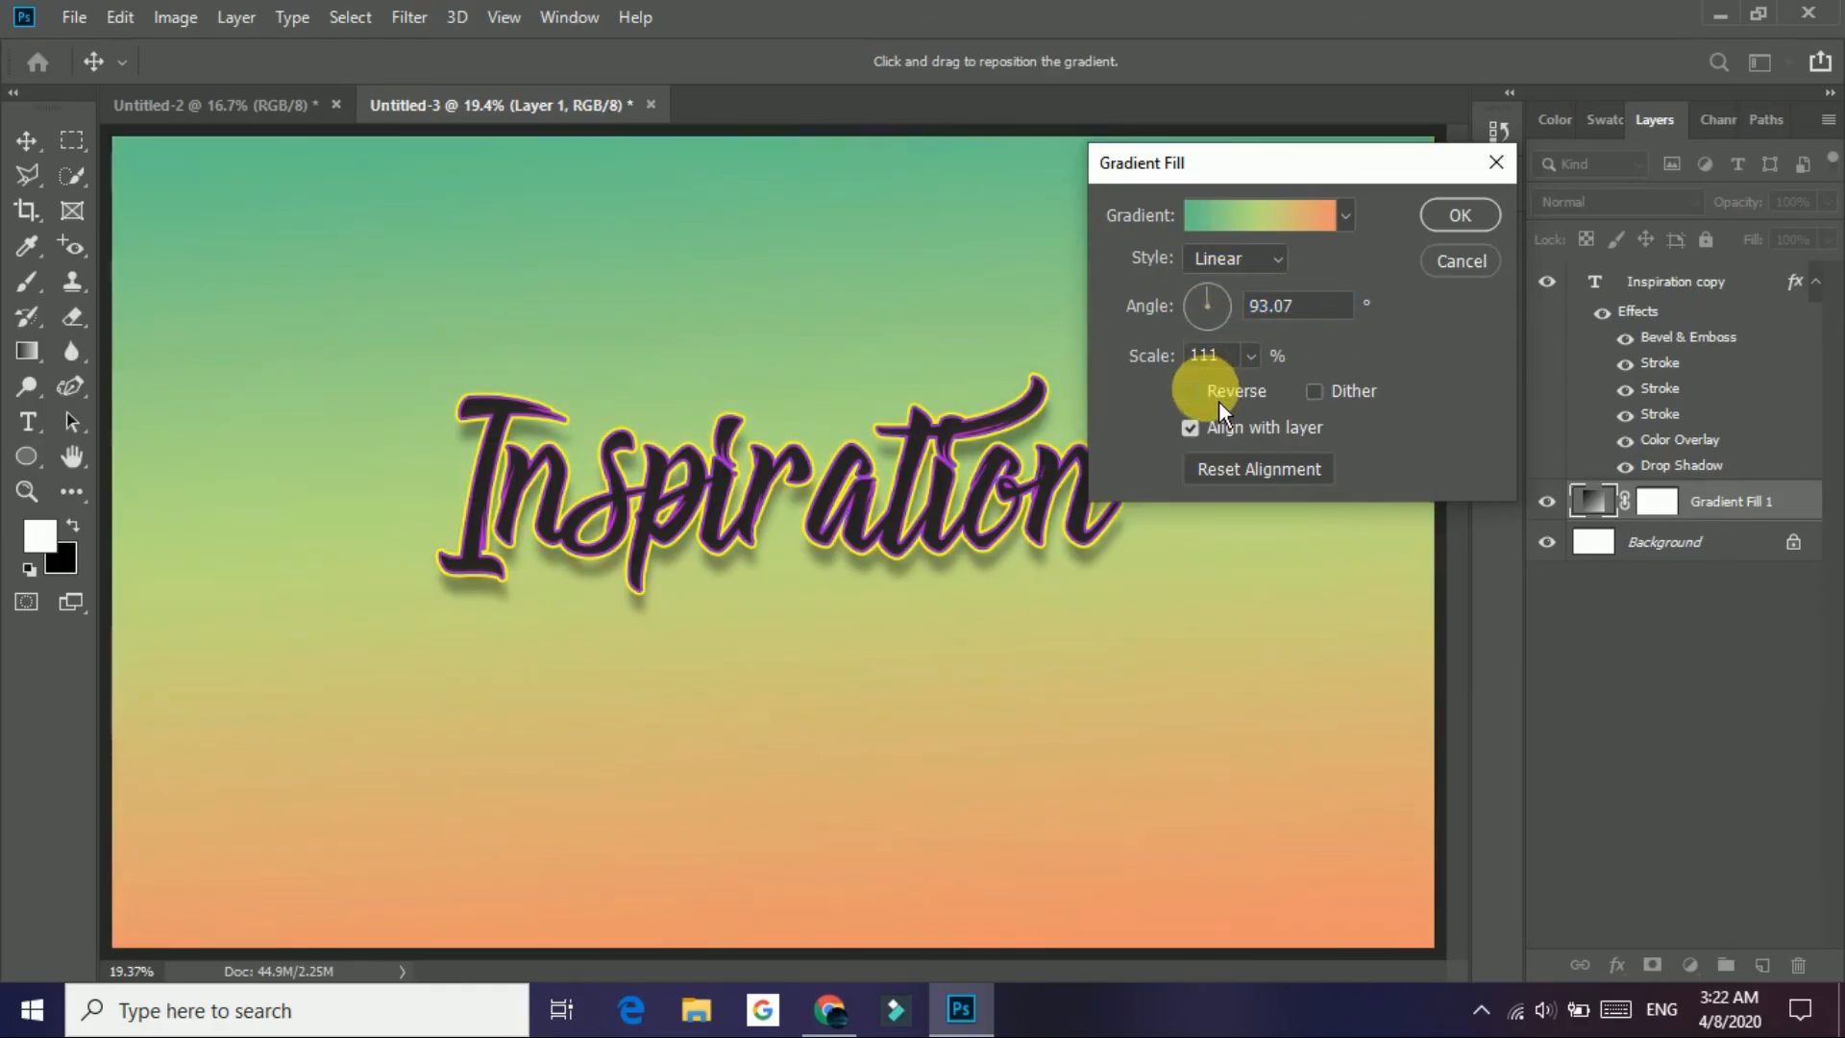
left_click(1218, 401)
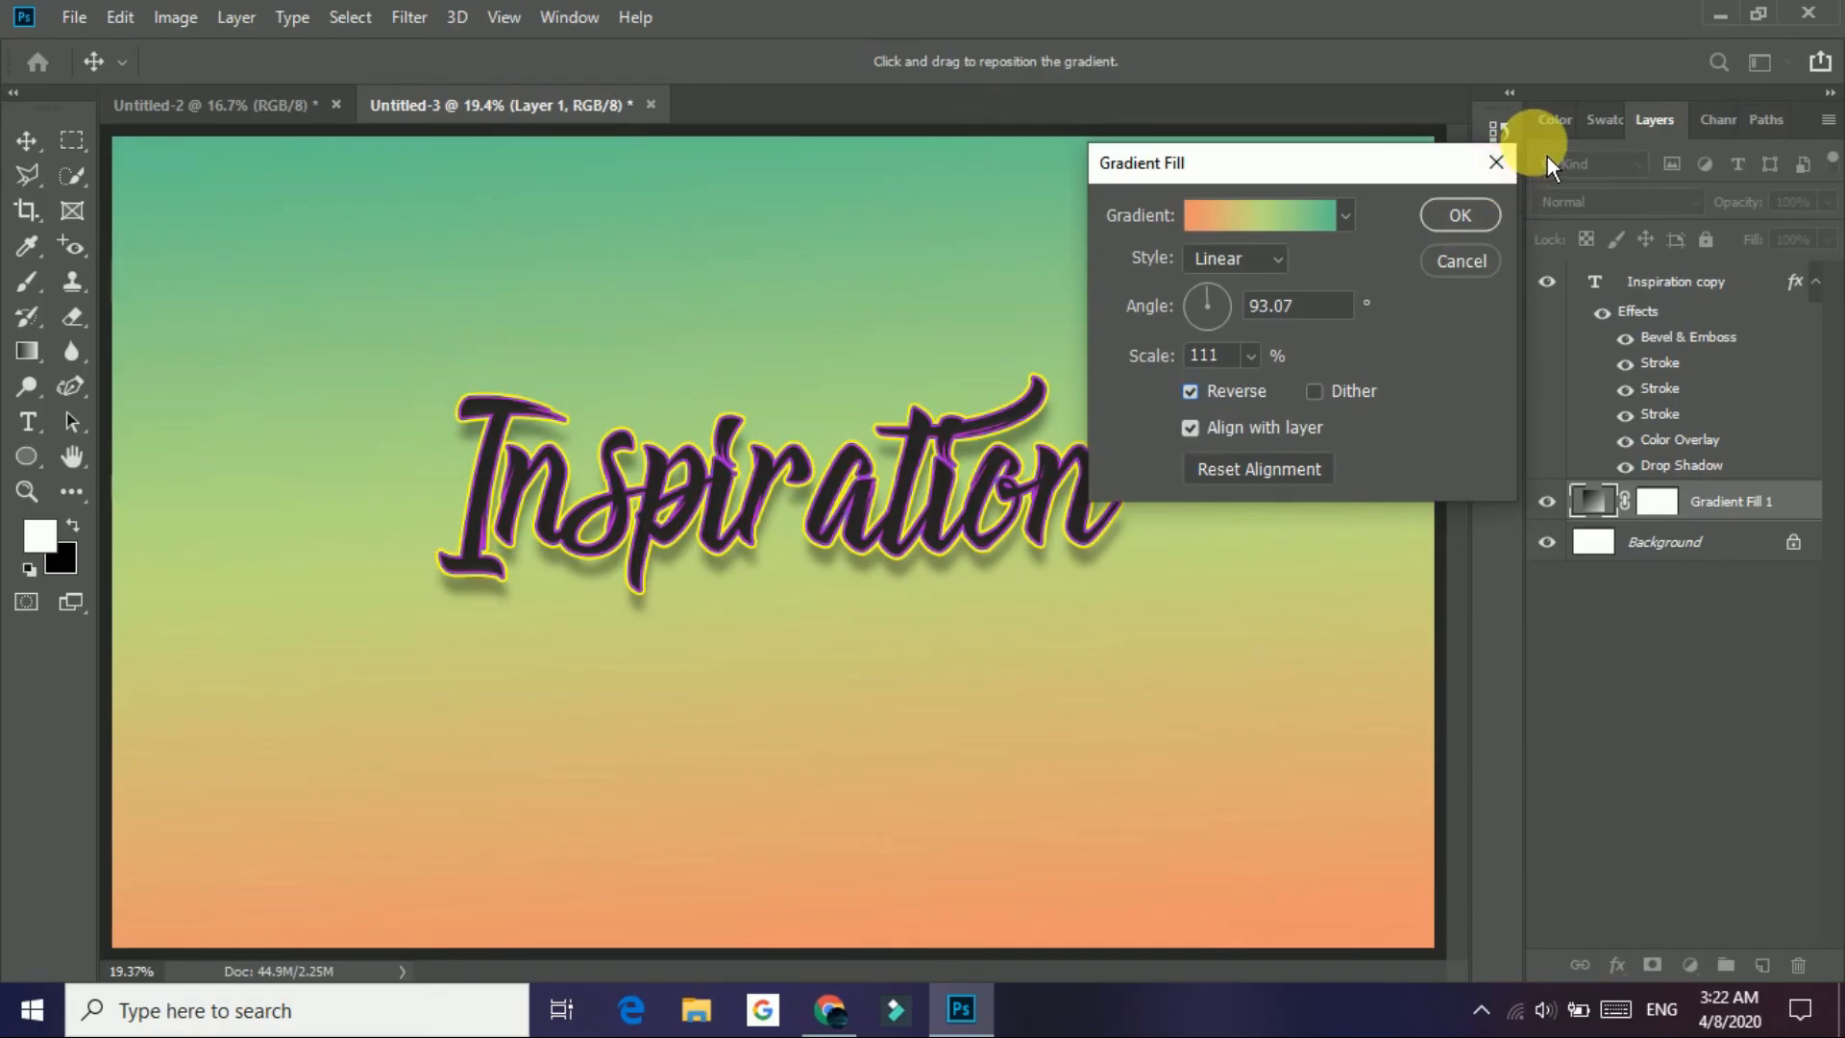
left_click(1483, 219)
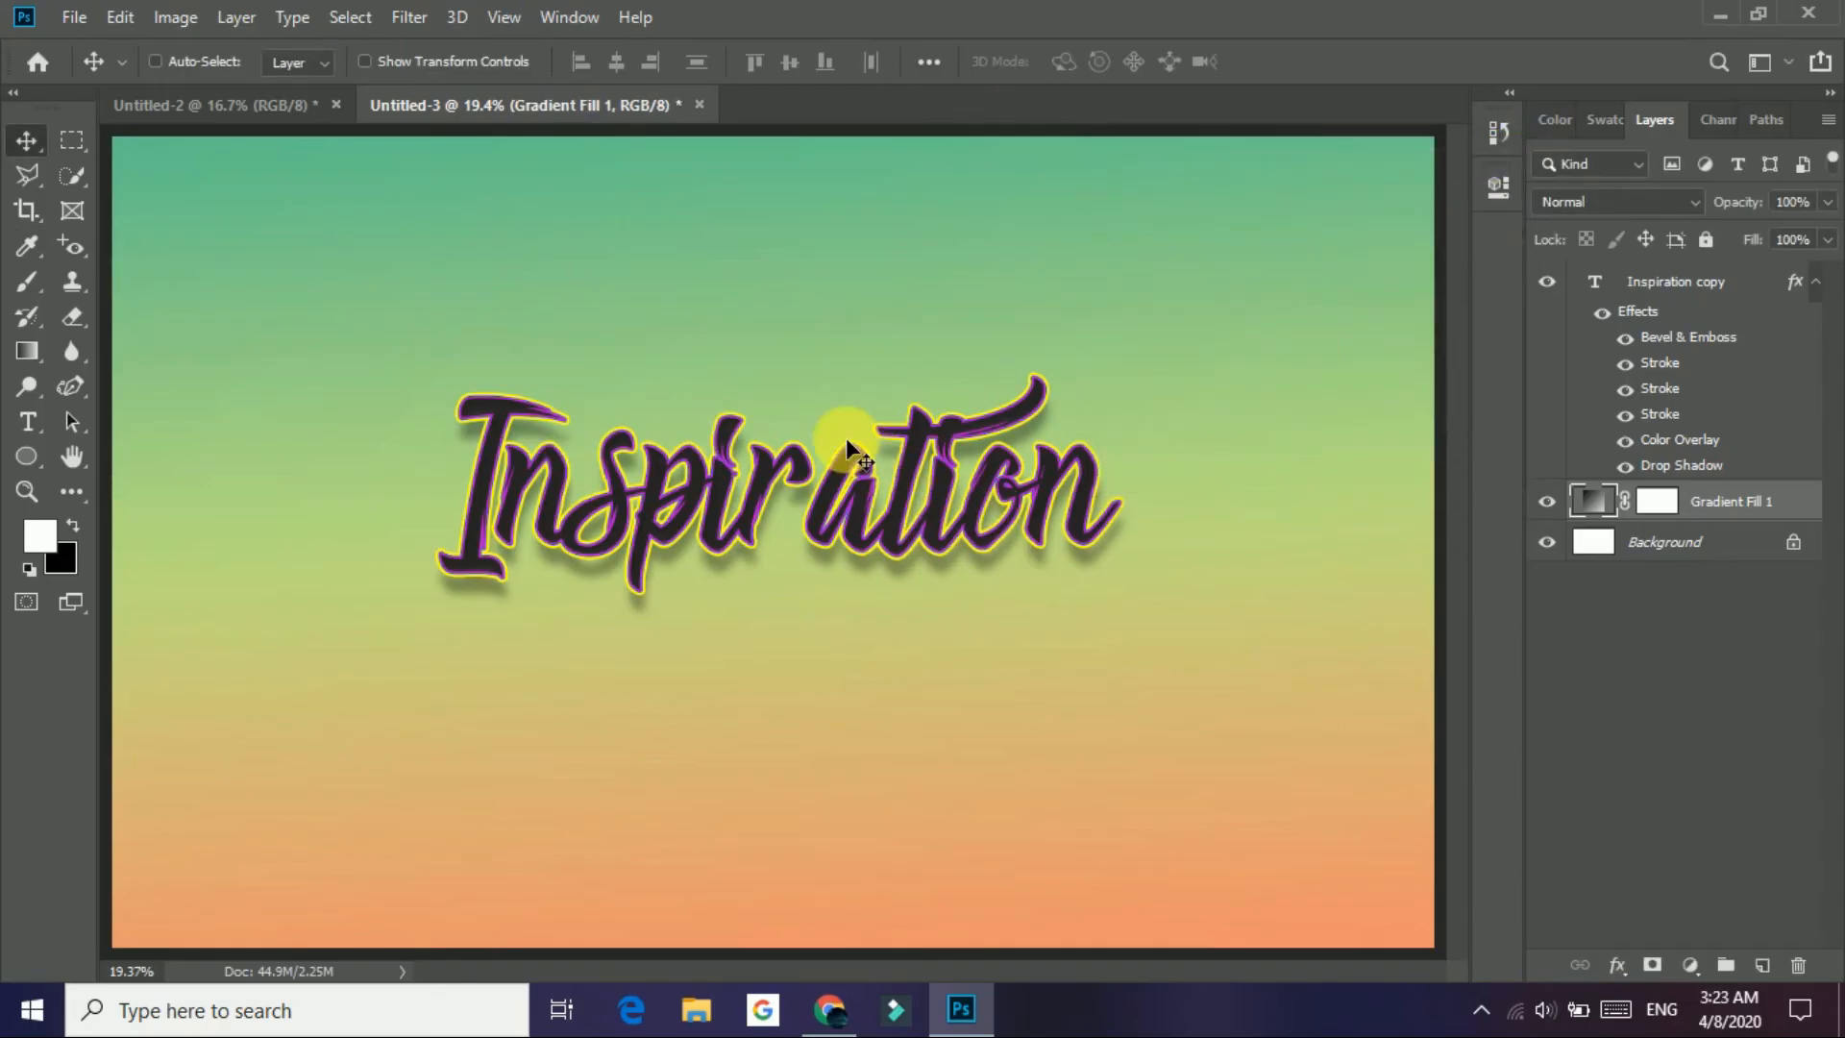
Step: Add a Curves adjustment layer above the gradient fill and raise the upper part of the RGB curve slightly to brighten the background
left_click(1649, 515)
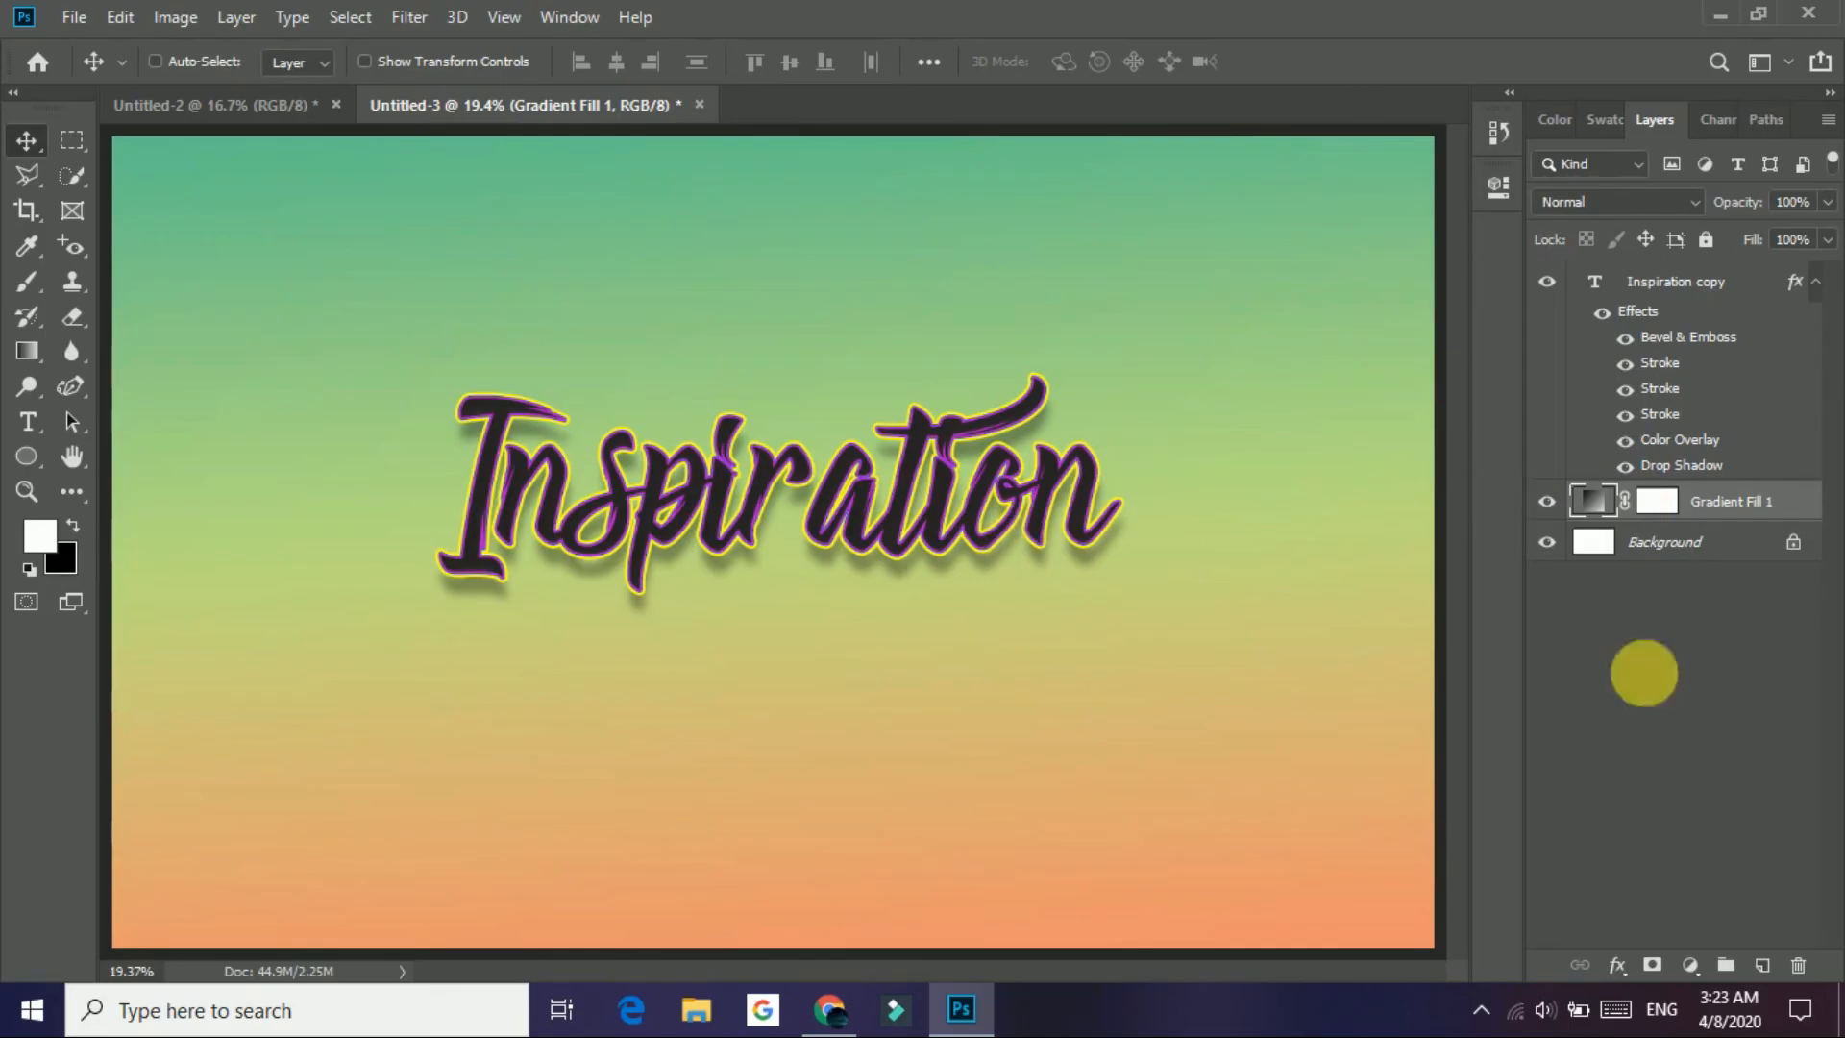
left_click(1690, 965)
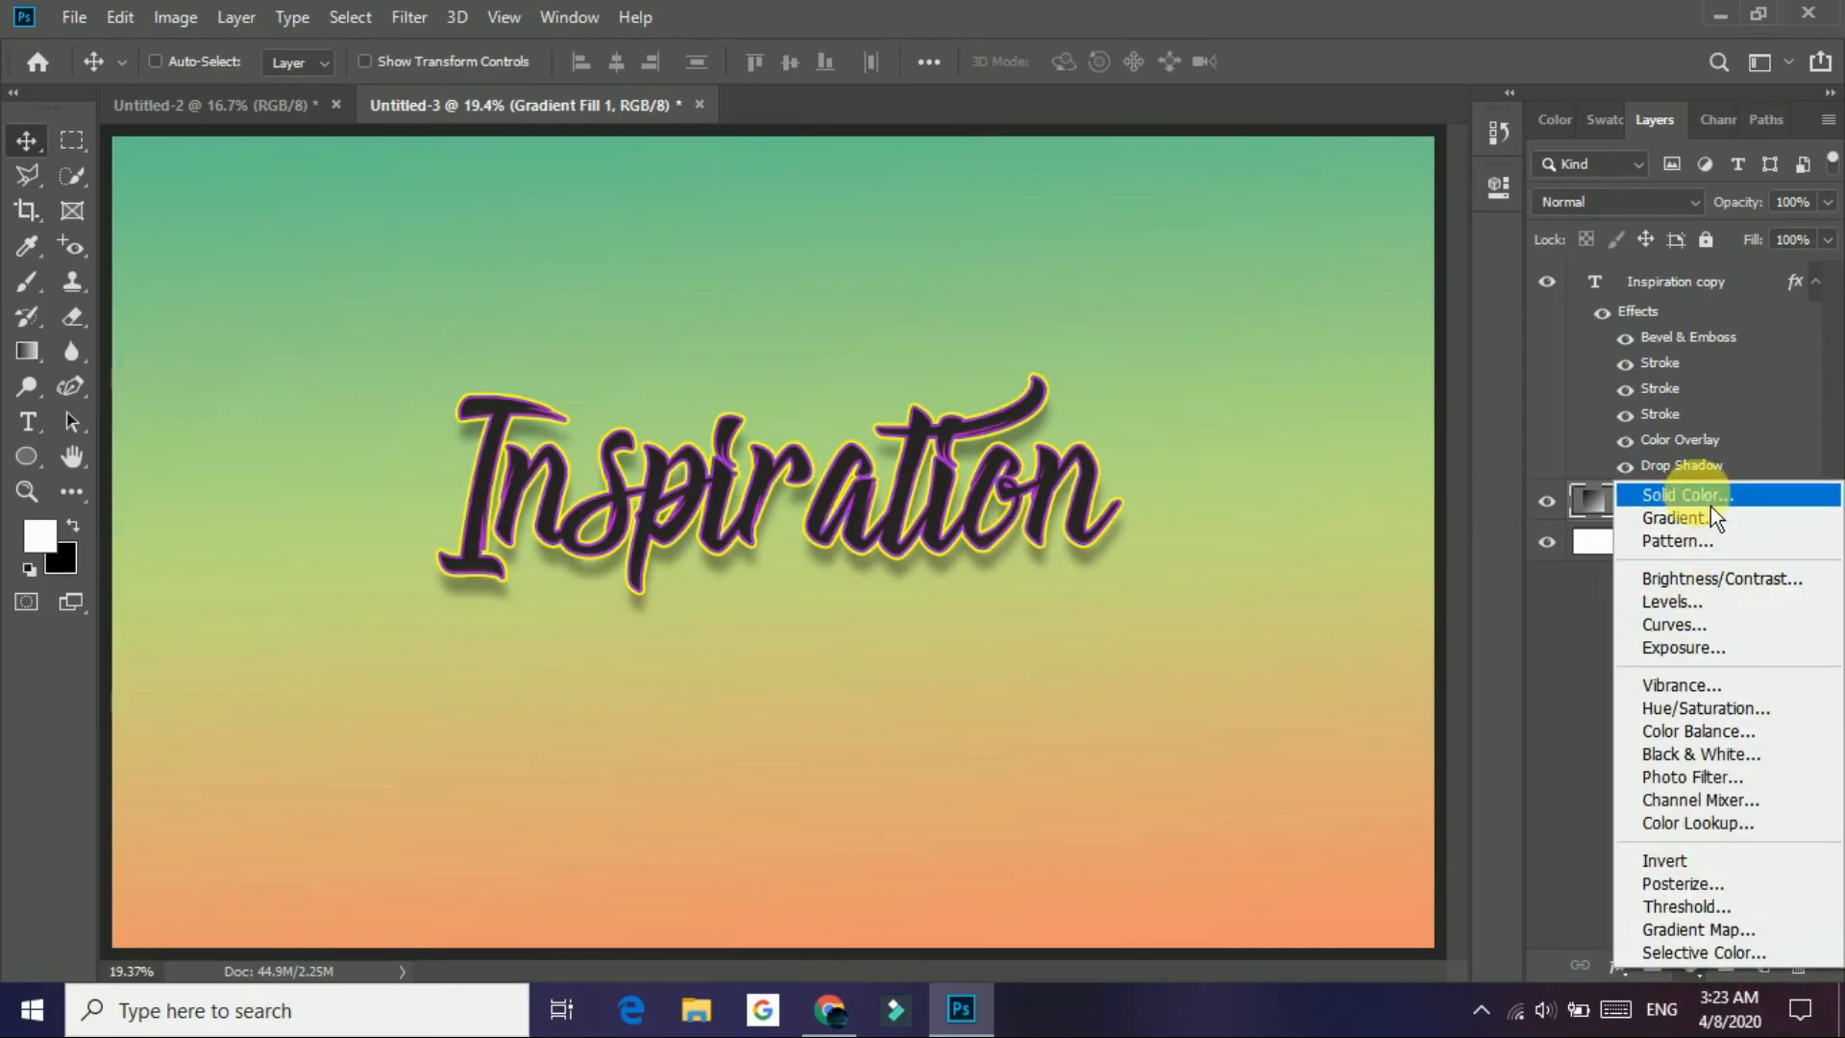
left_click(1687, 630)
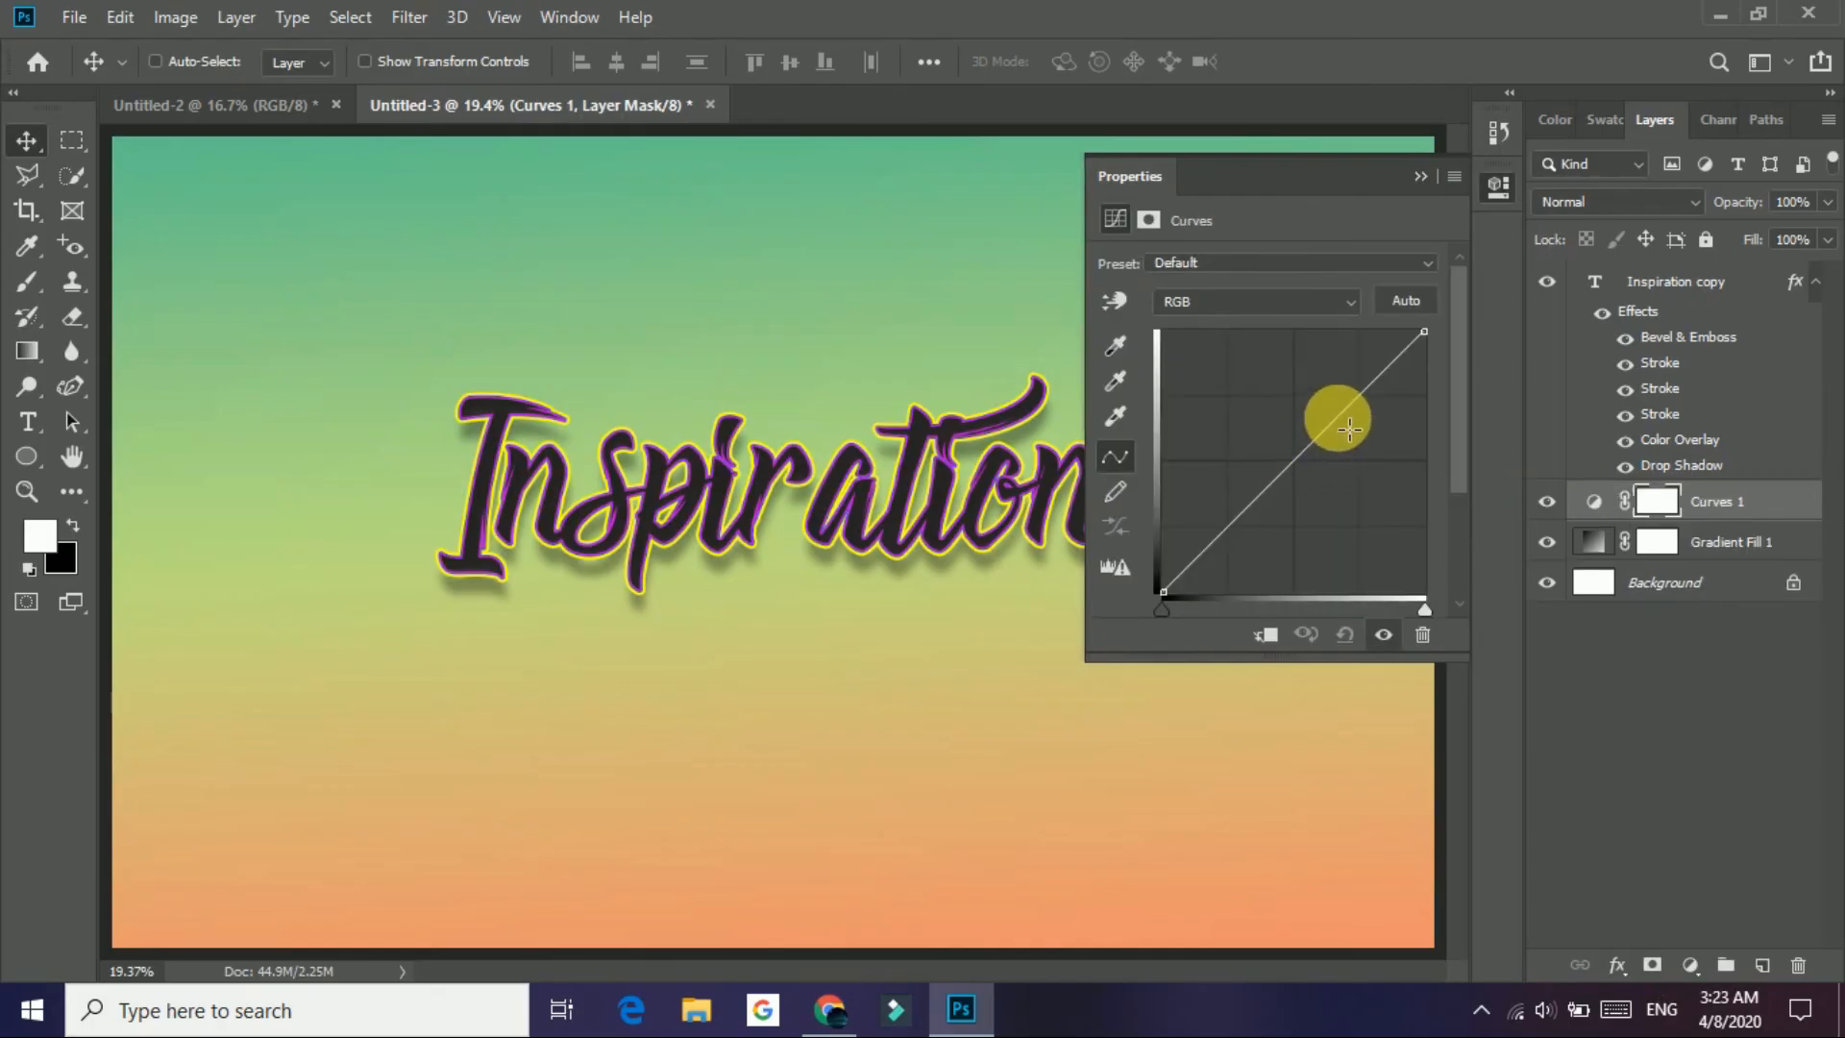
left_click(1338, 416)
left_click_drag(1337, 416, 1338, 413)
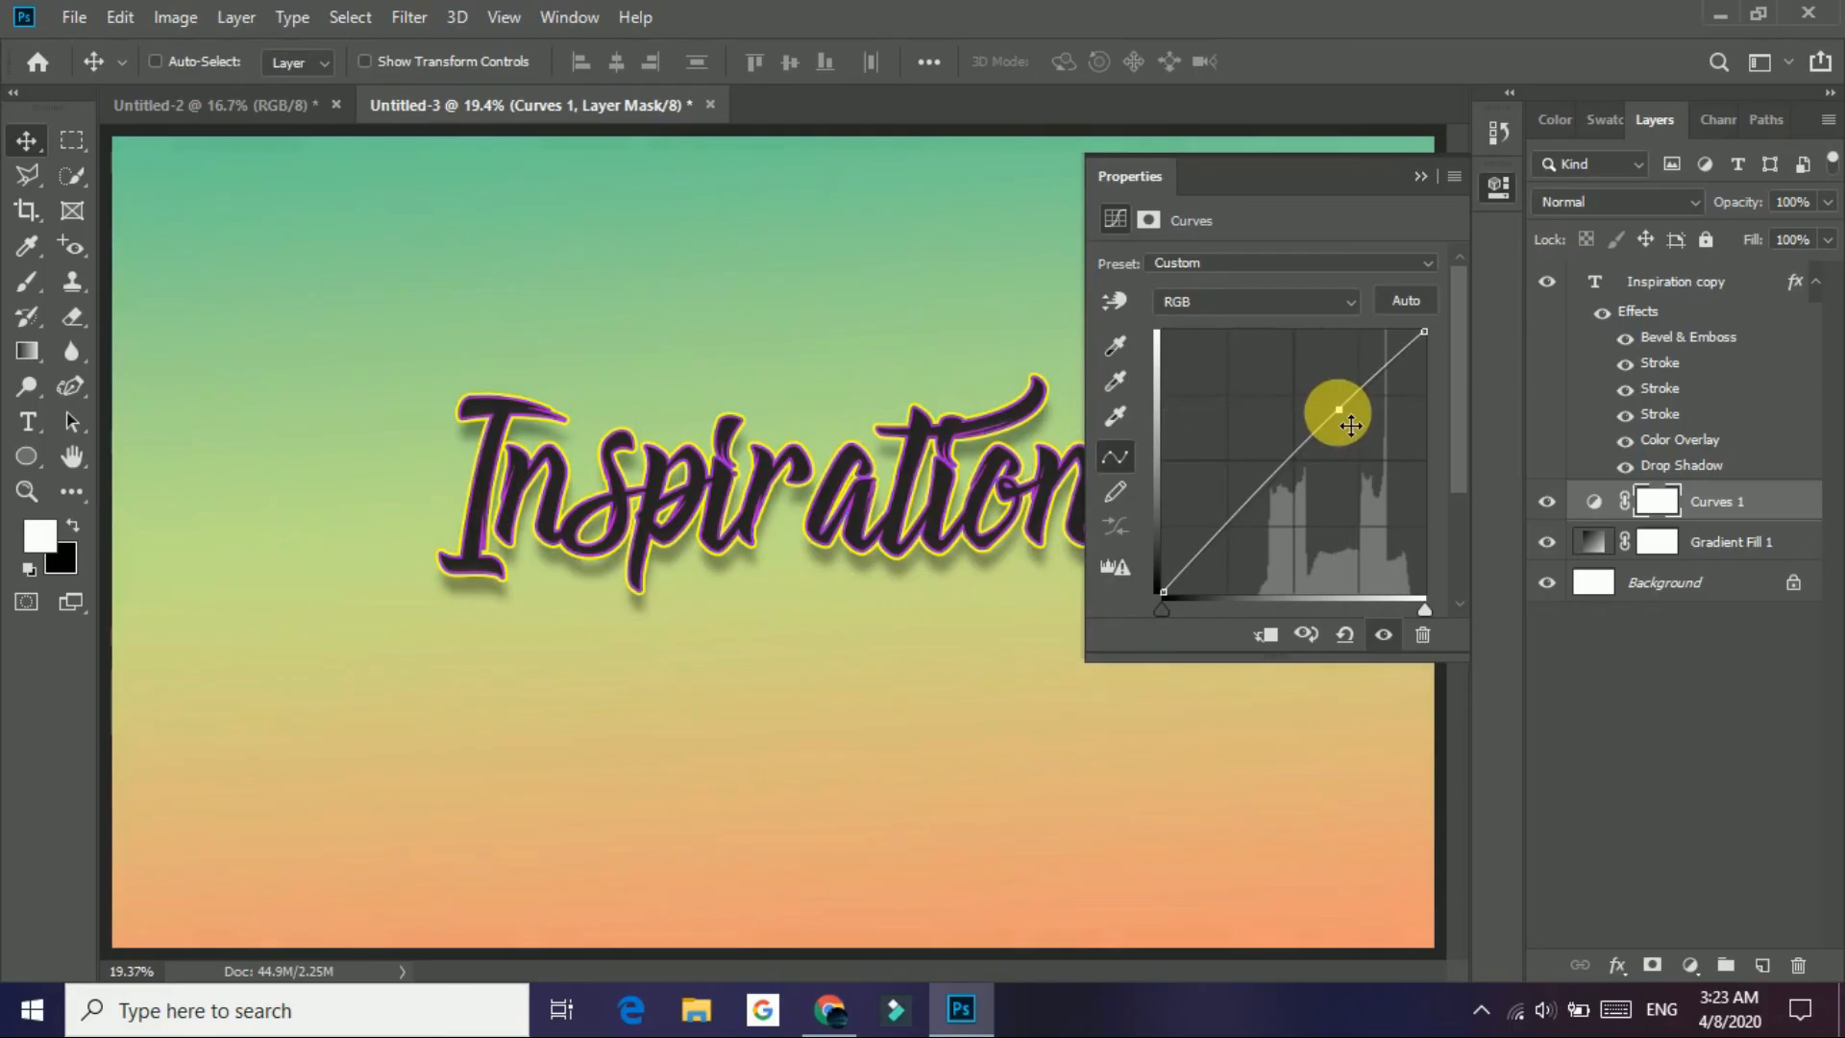
left_click(1420, 175)
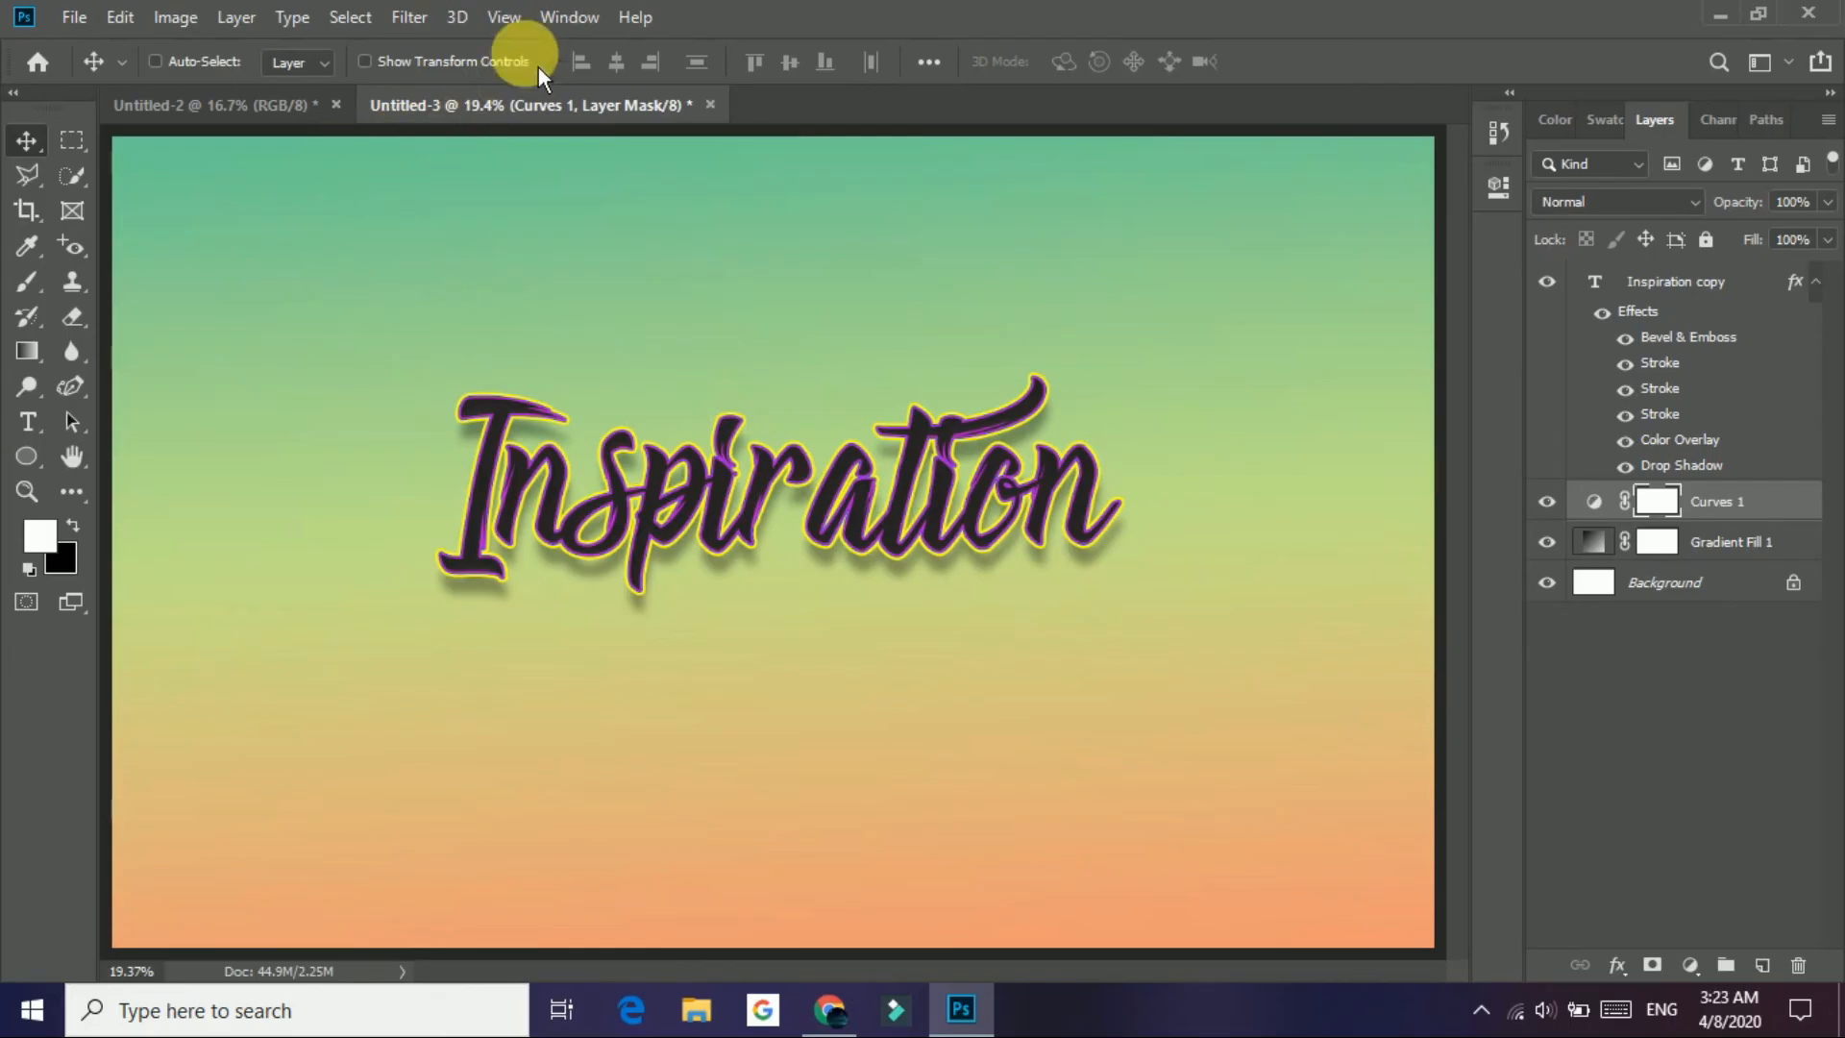
Step: Show the preset layer styles and place them beside the layer list, clear of the Inspiration text
left_click(585, 25)
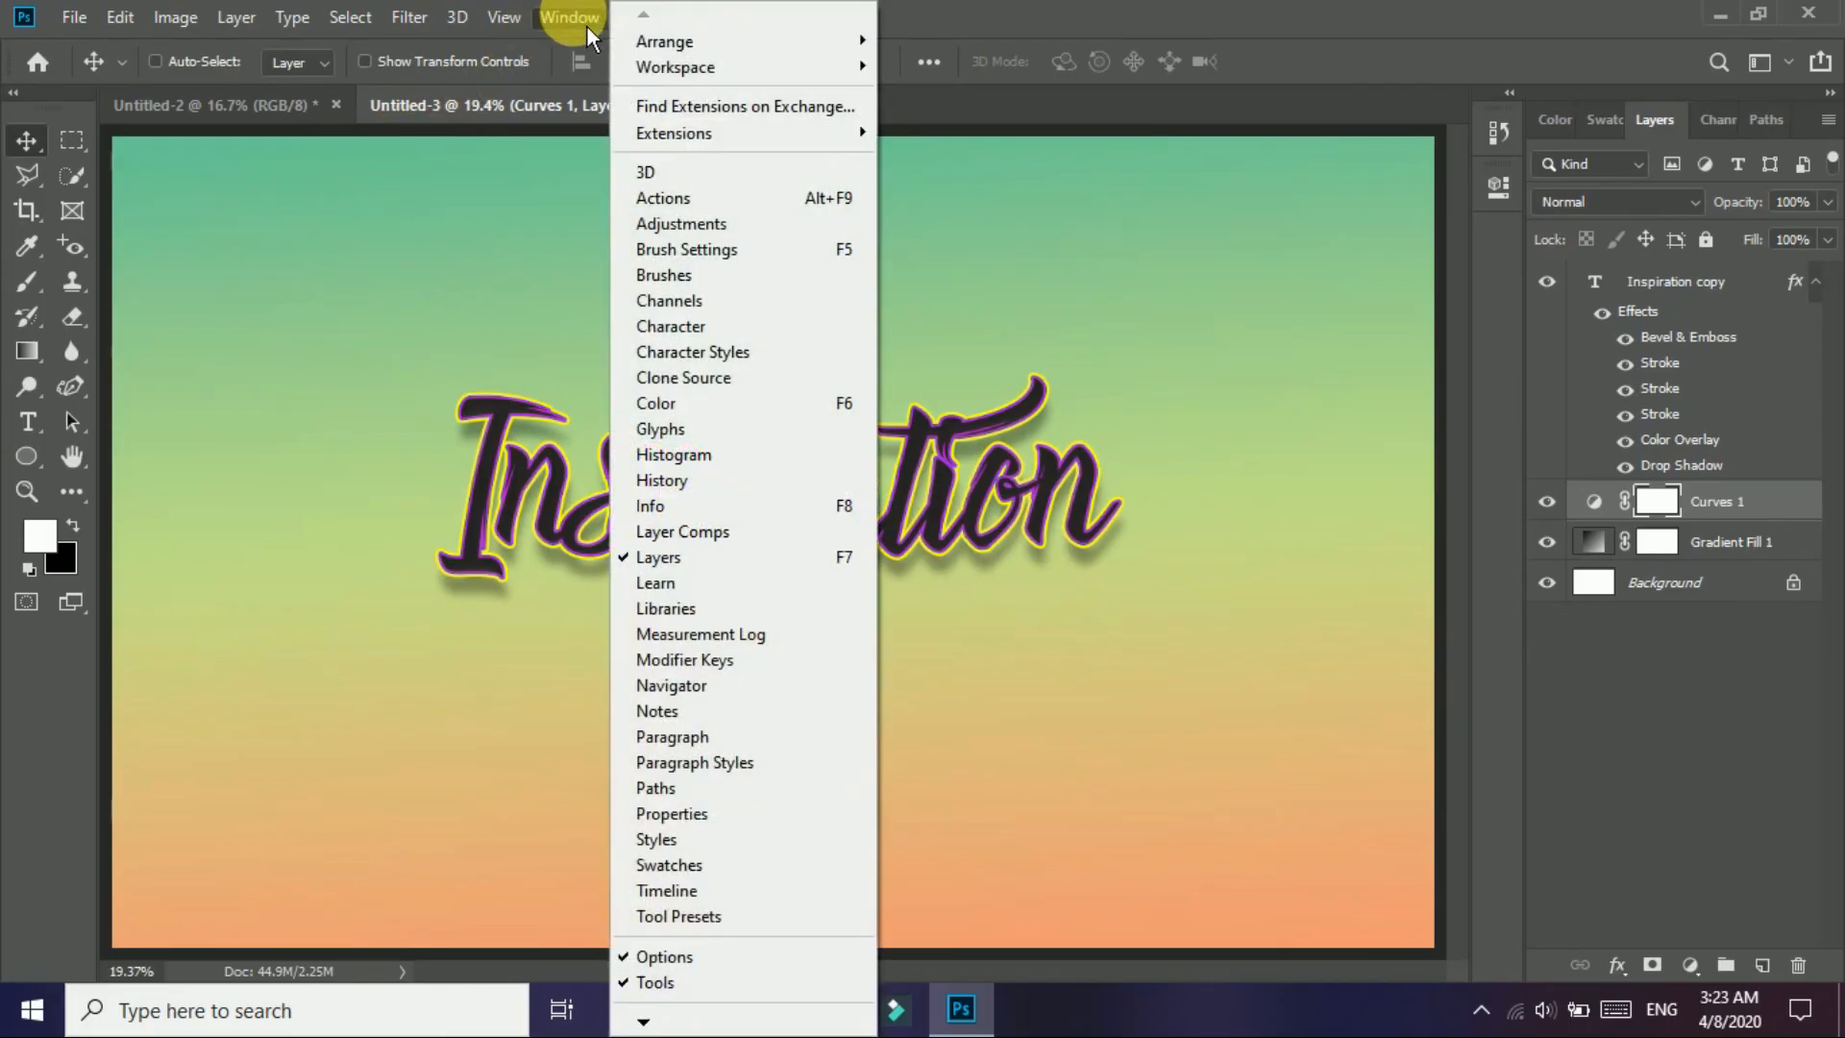
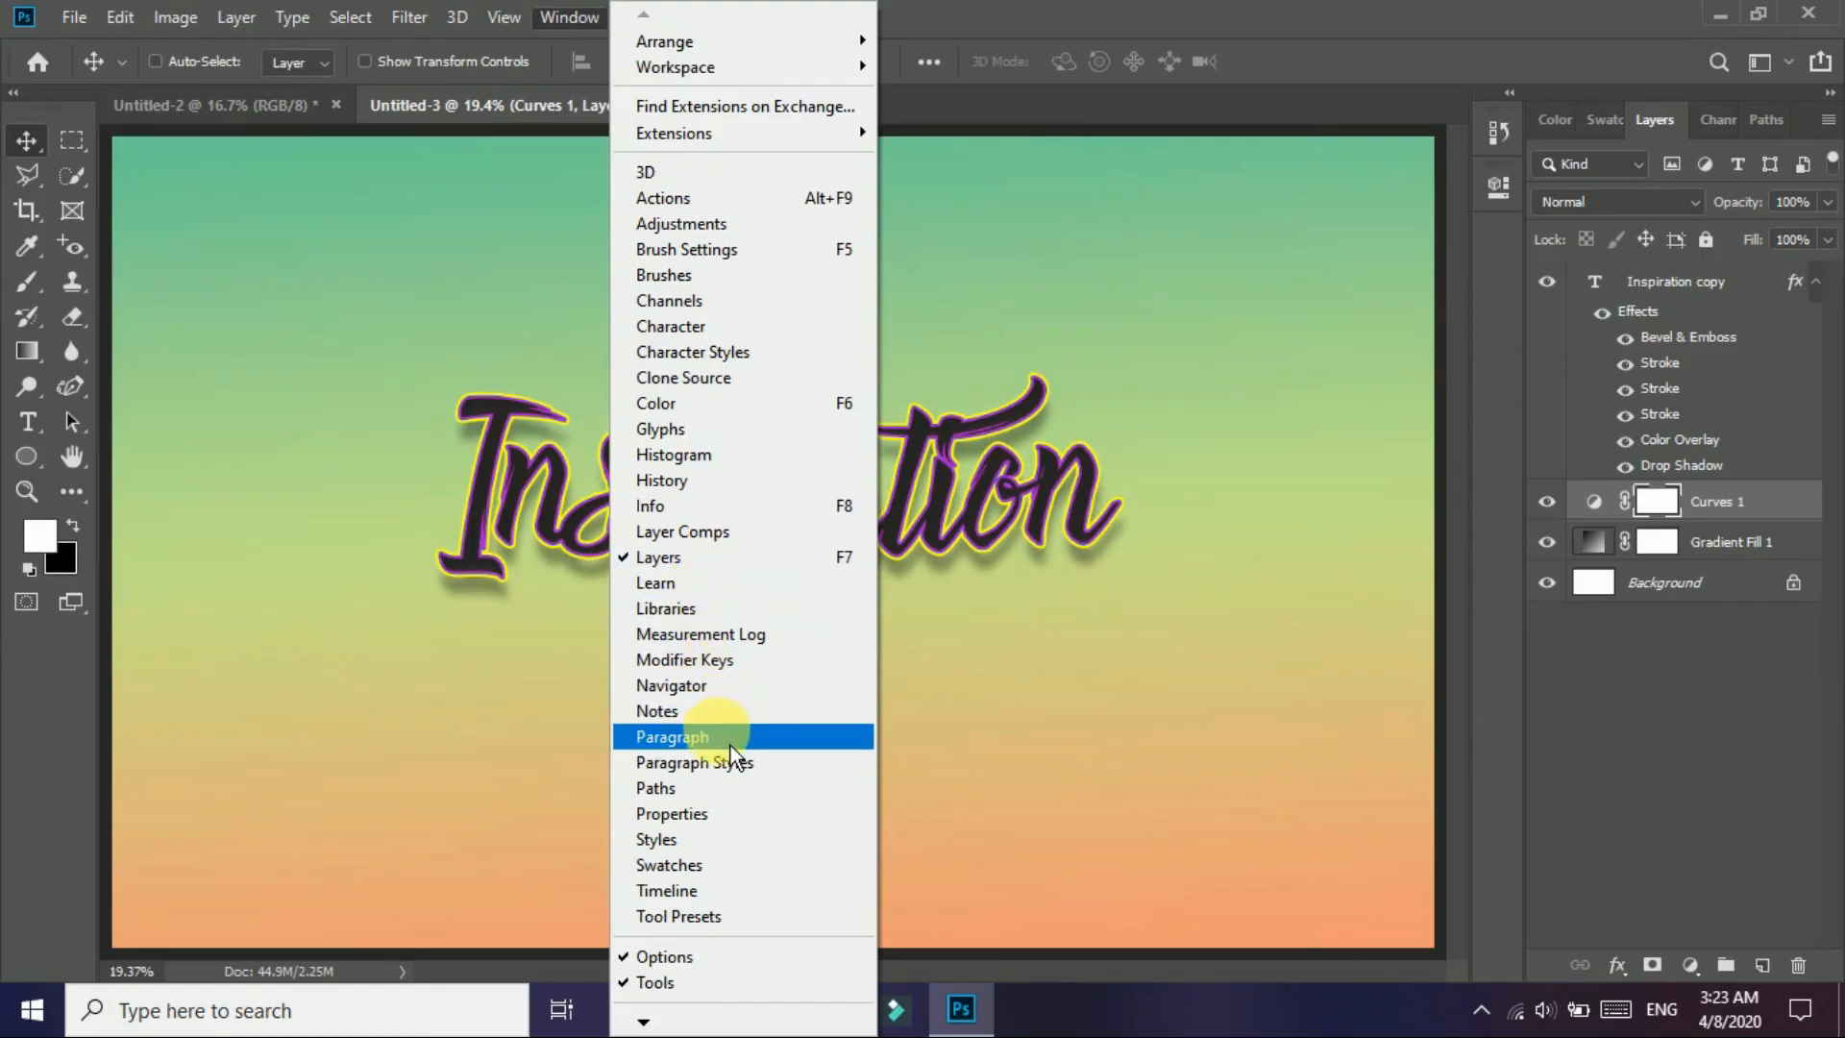
left_click(735, 845)
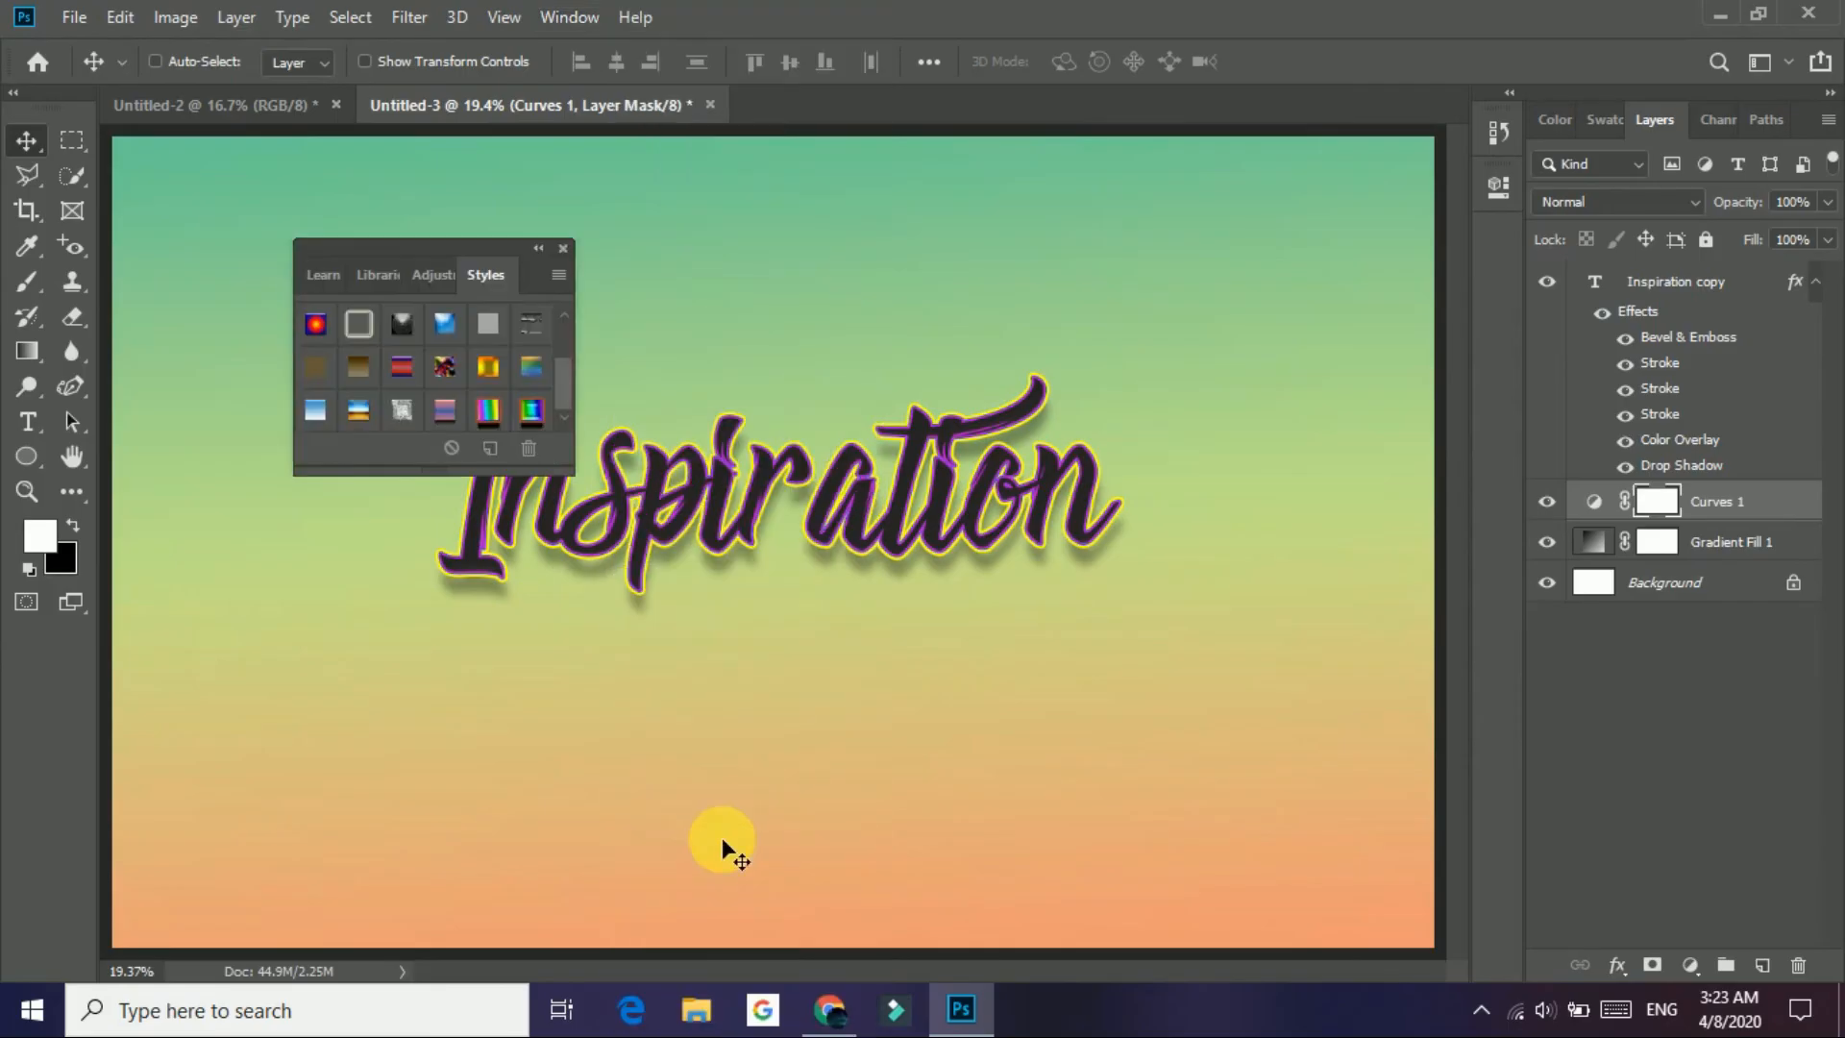
left_click_drag(425, 258, 1323, 364)
Step: Try the red, purple and blue striped style and two rainbow preset styles on the Curves 1 layer
left_click(1344, 523)
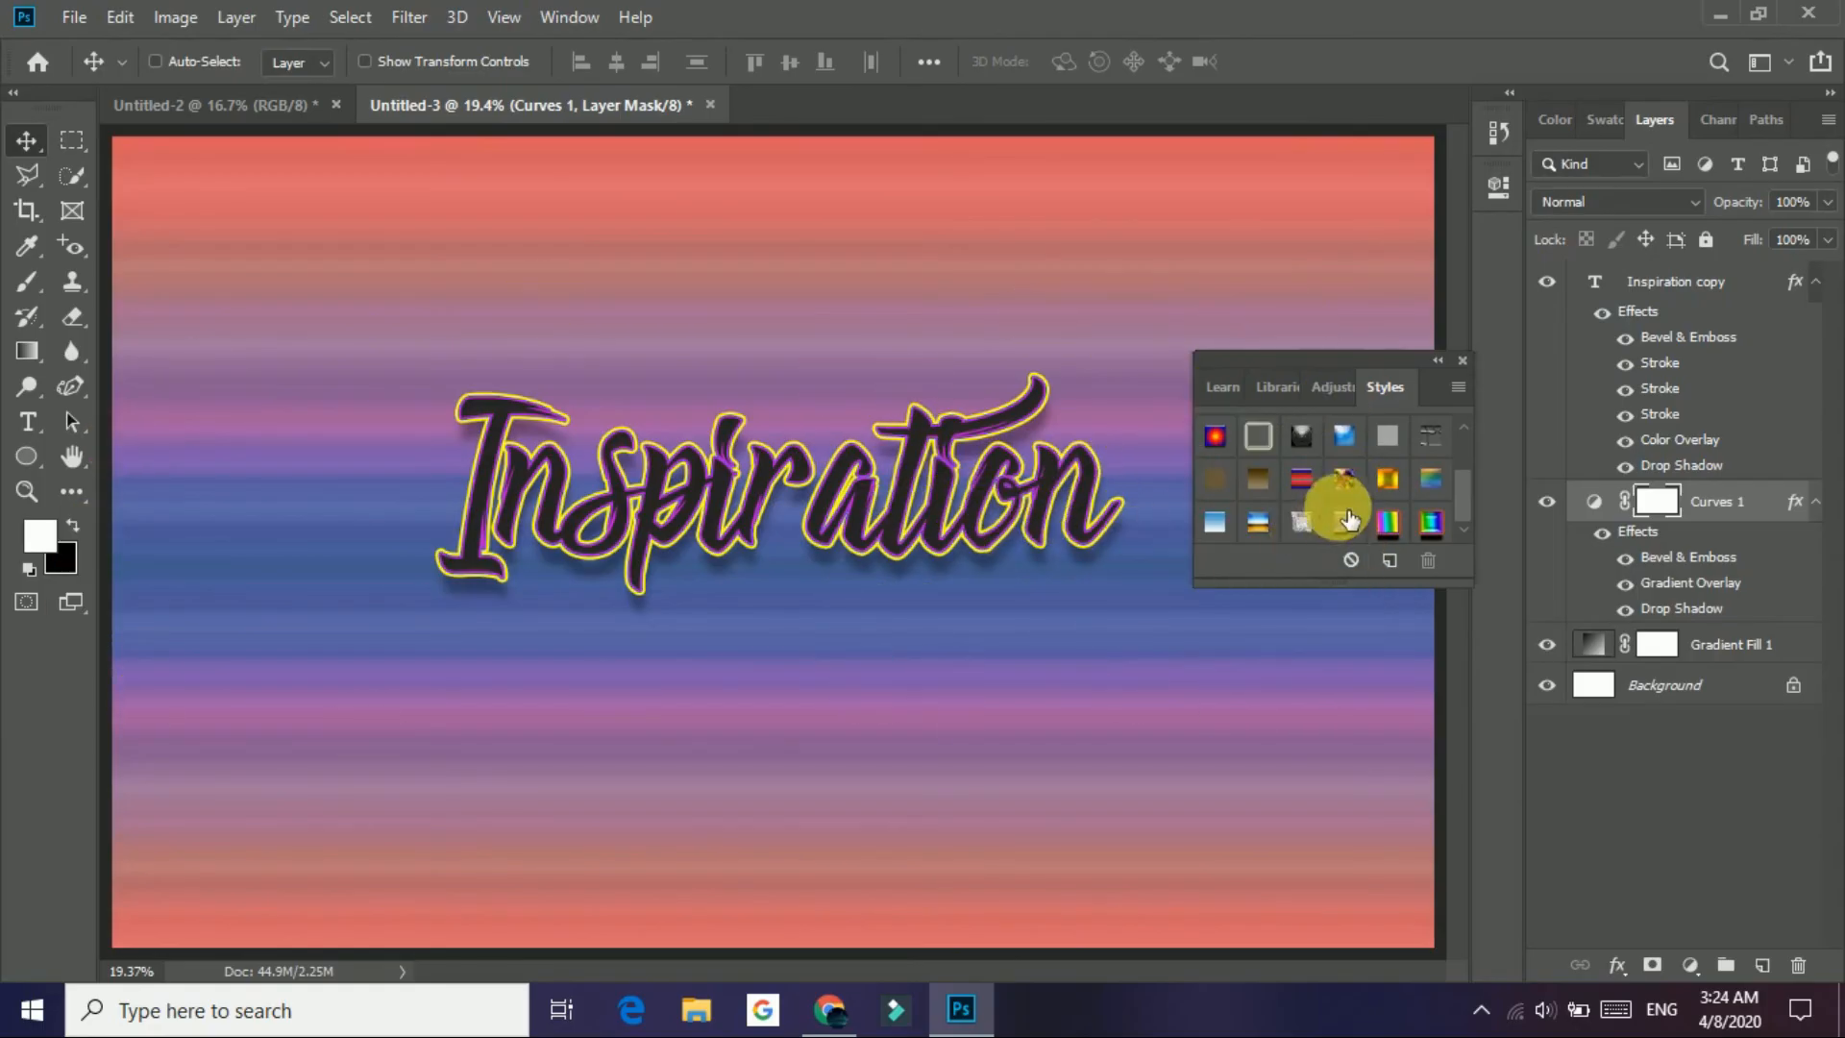
left_click(1429, 534)
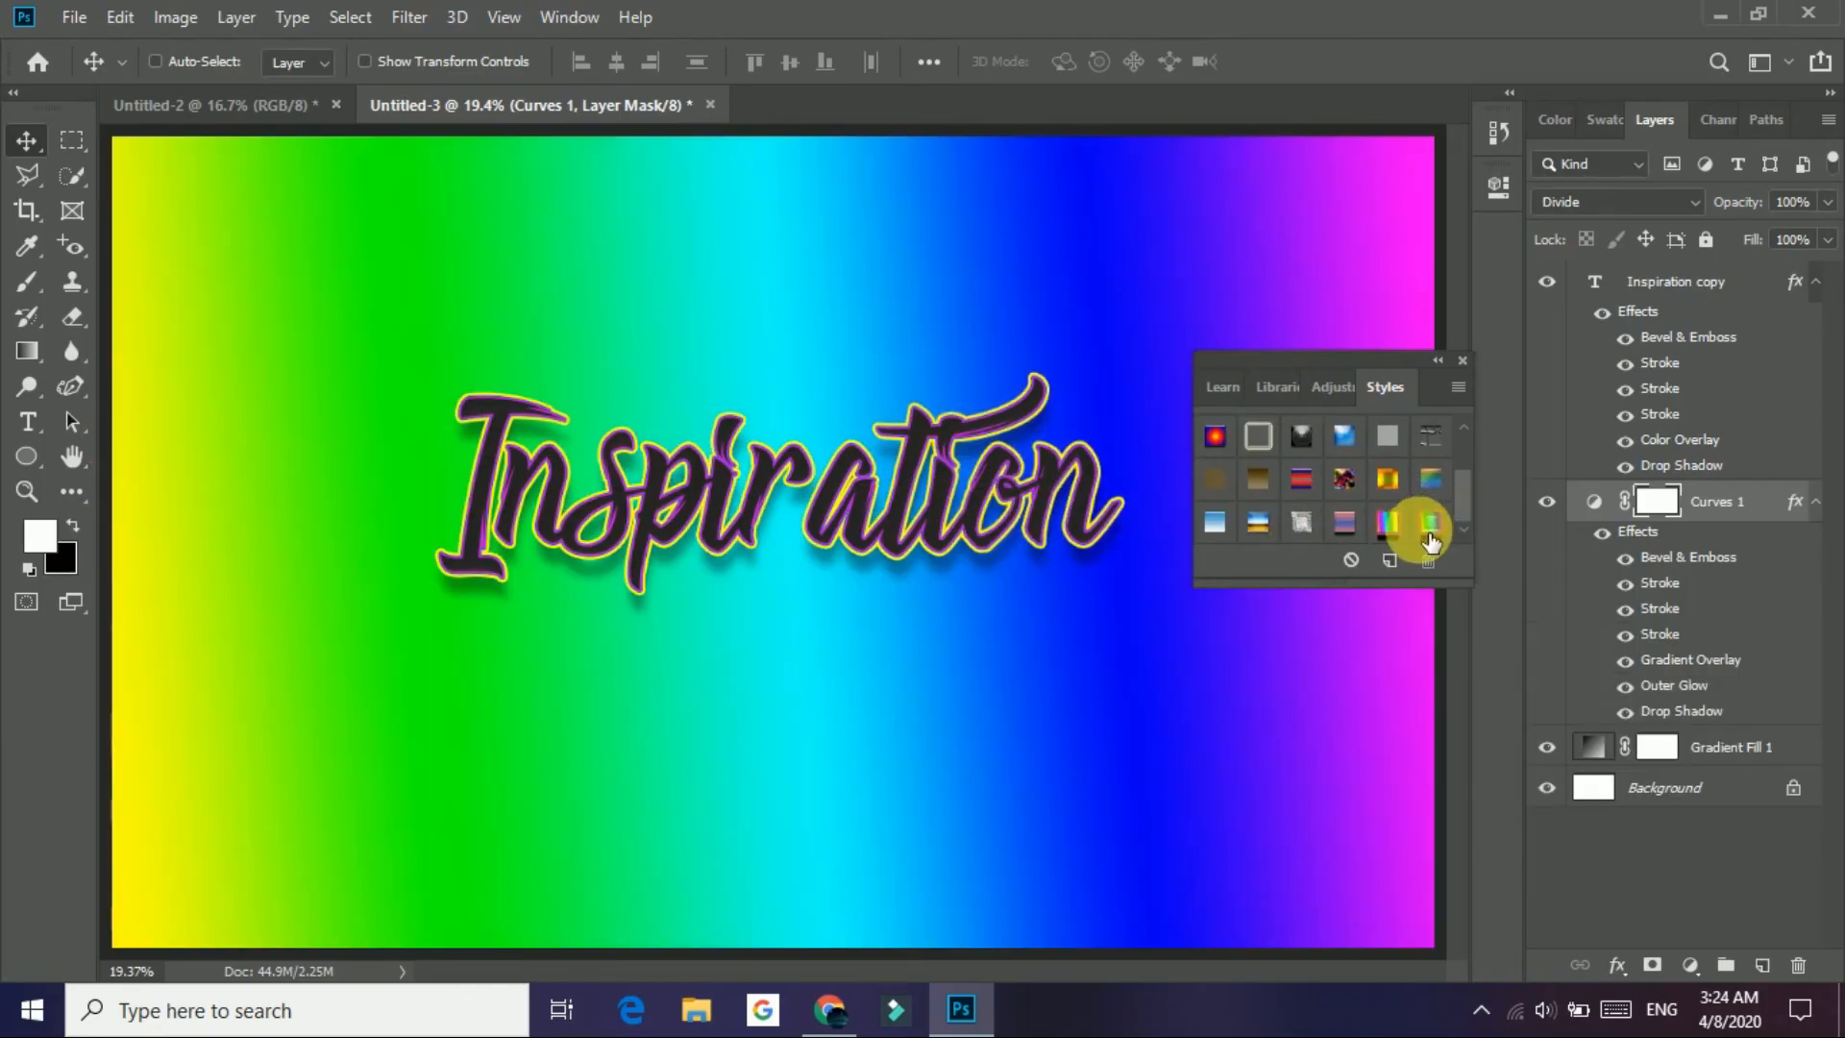
left_click(1389, 523)
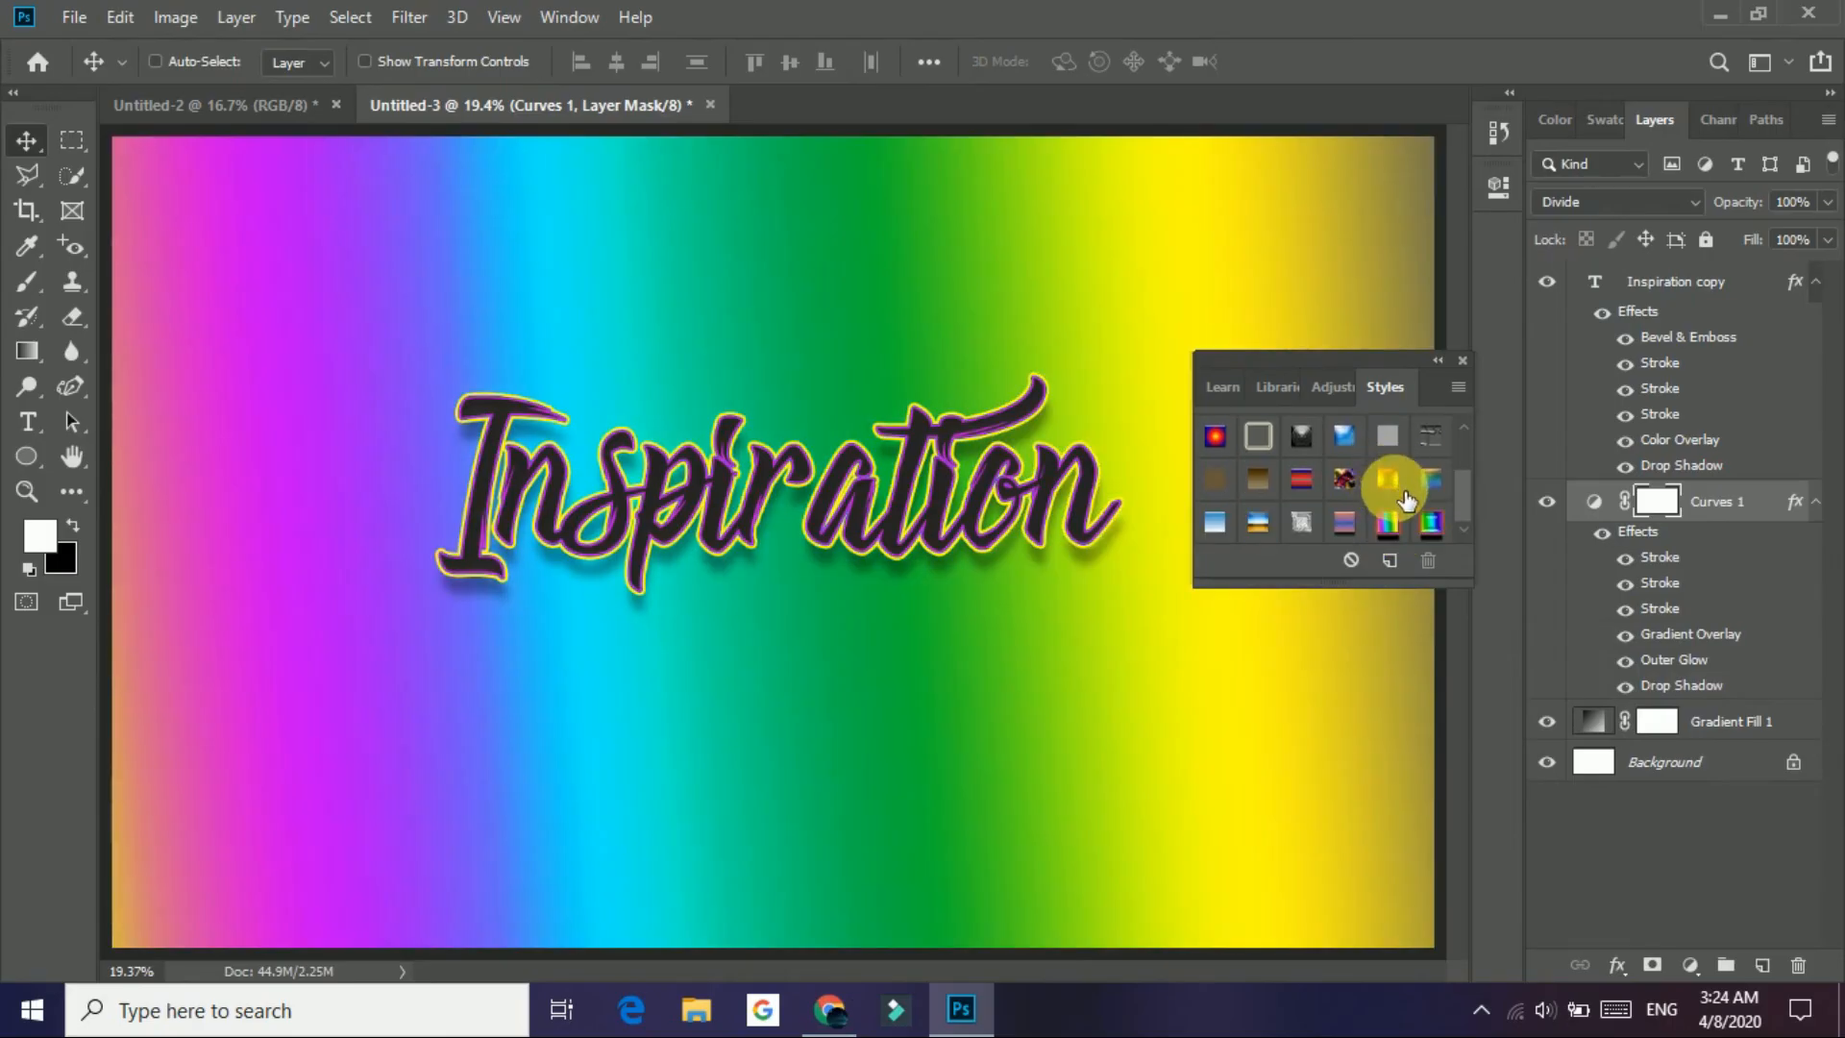
scroll(1407, 501, "up", 2)
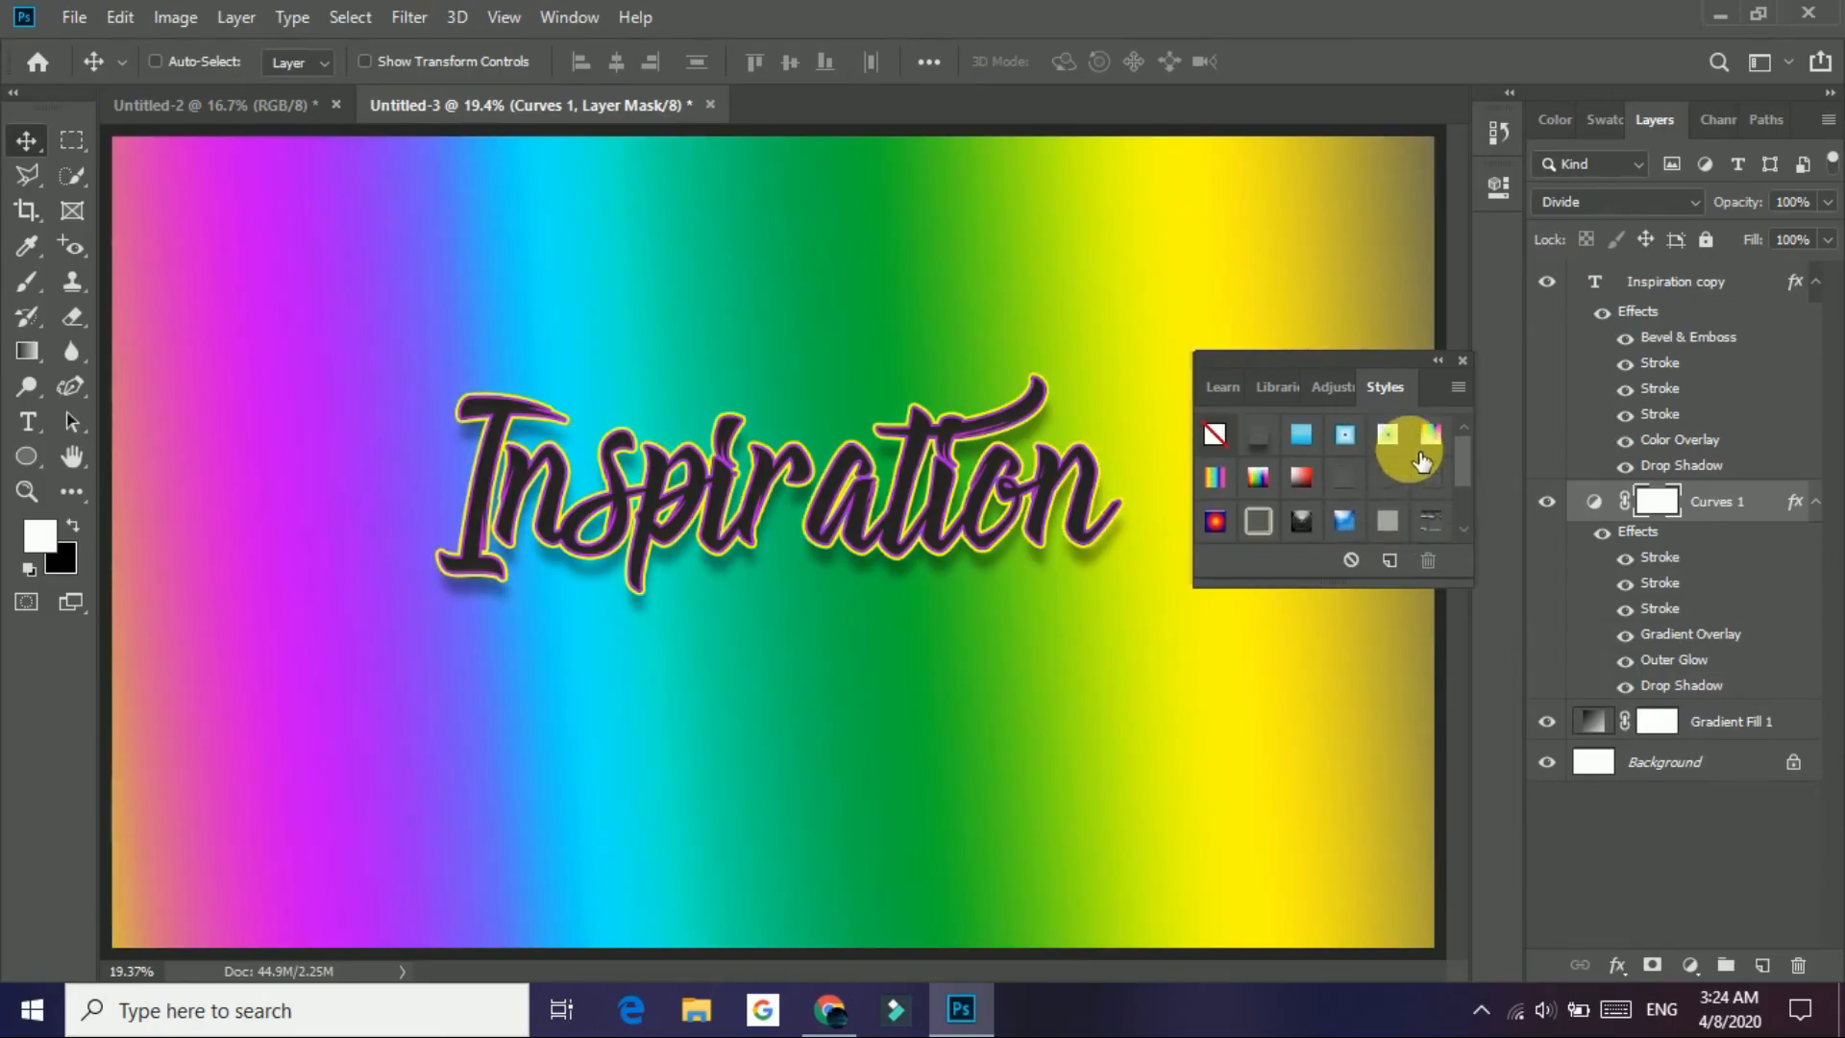
scroll(1268, 468, "down", 1)
scroll(1261, 451, "down", 1)
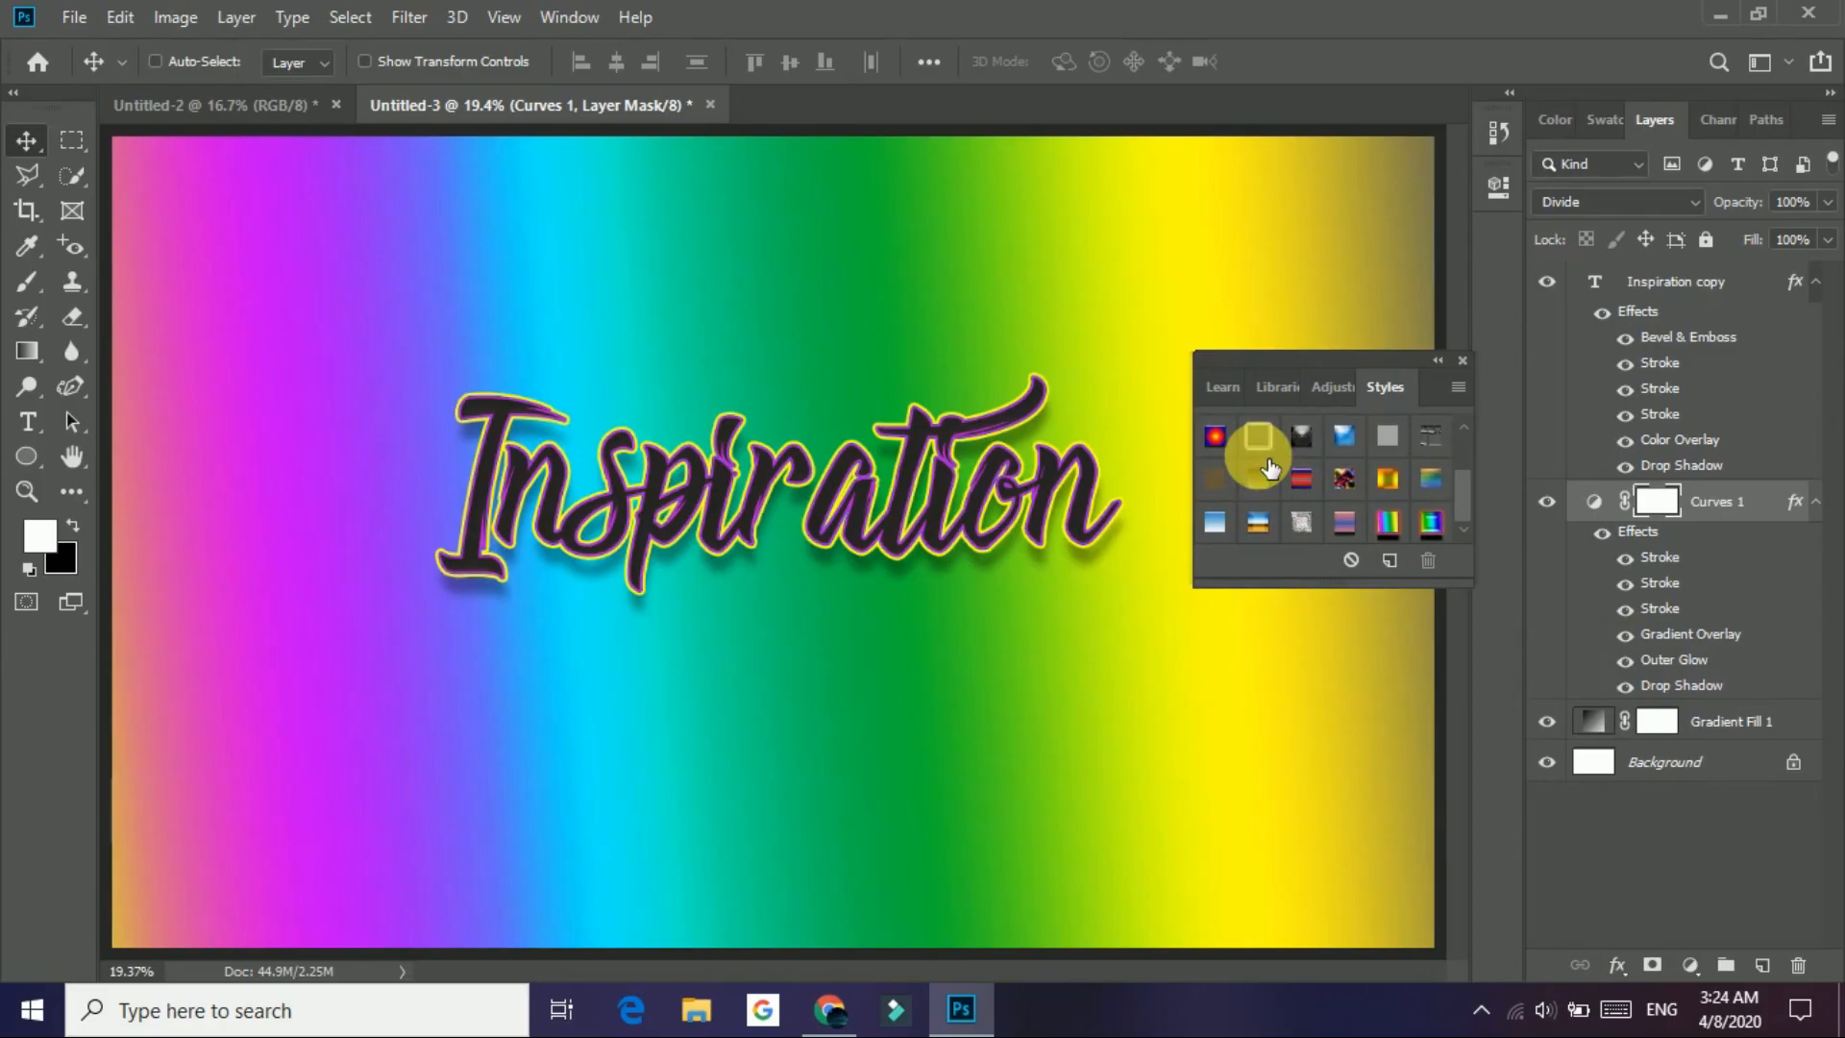
Step: Try the white grain, blue sky and beige color overlay preset styles on the Curves 1 layer
left_click(1301, 521)
left_click(1257, 522)
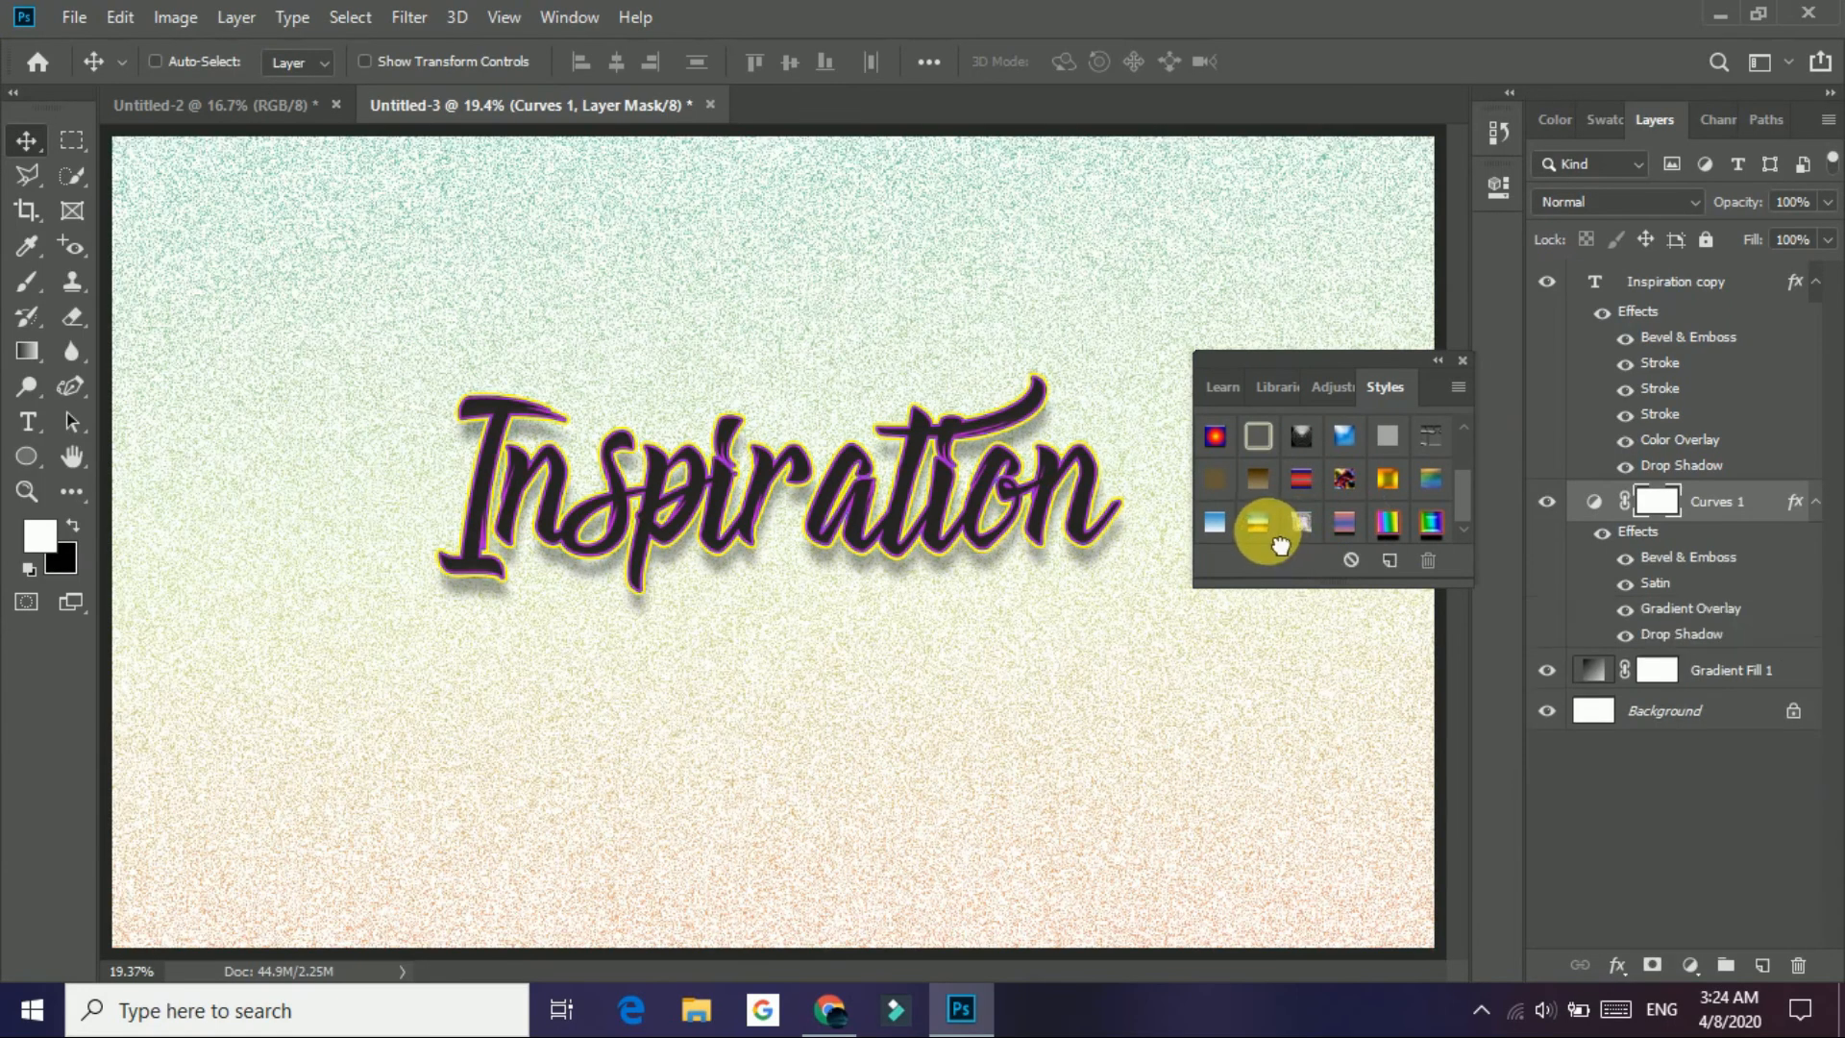
left_click(1216, 522)
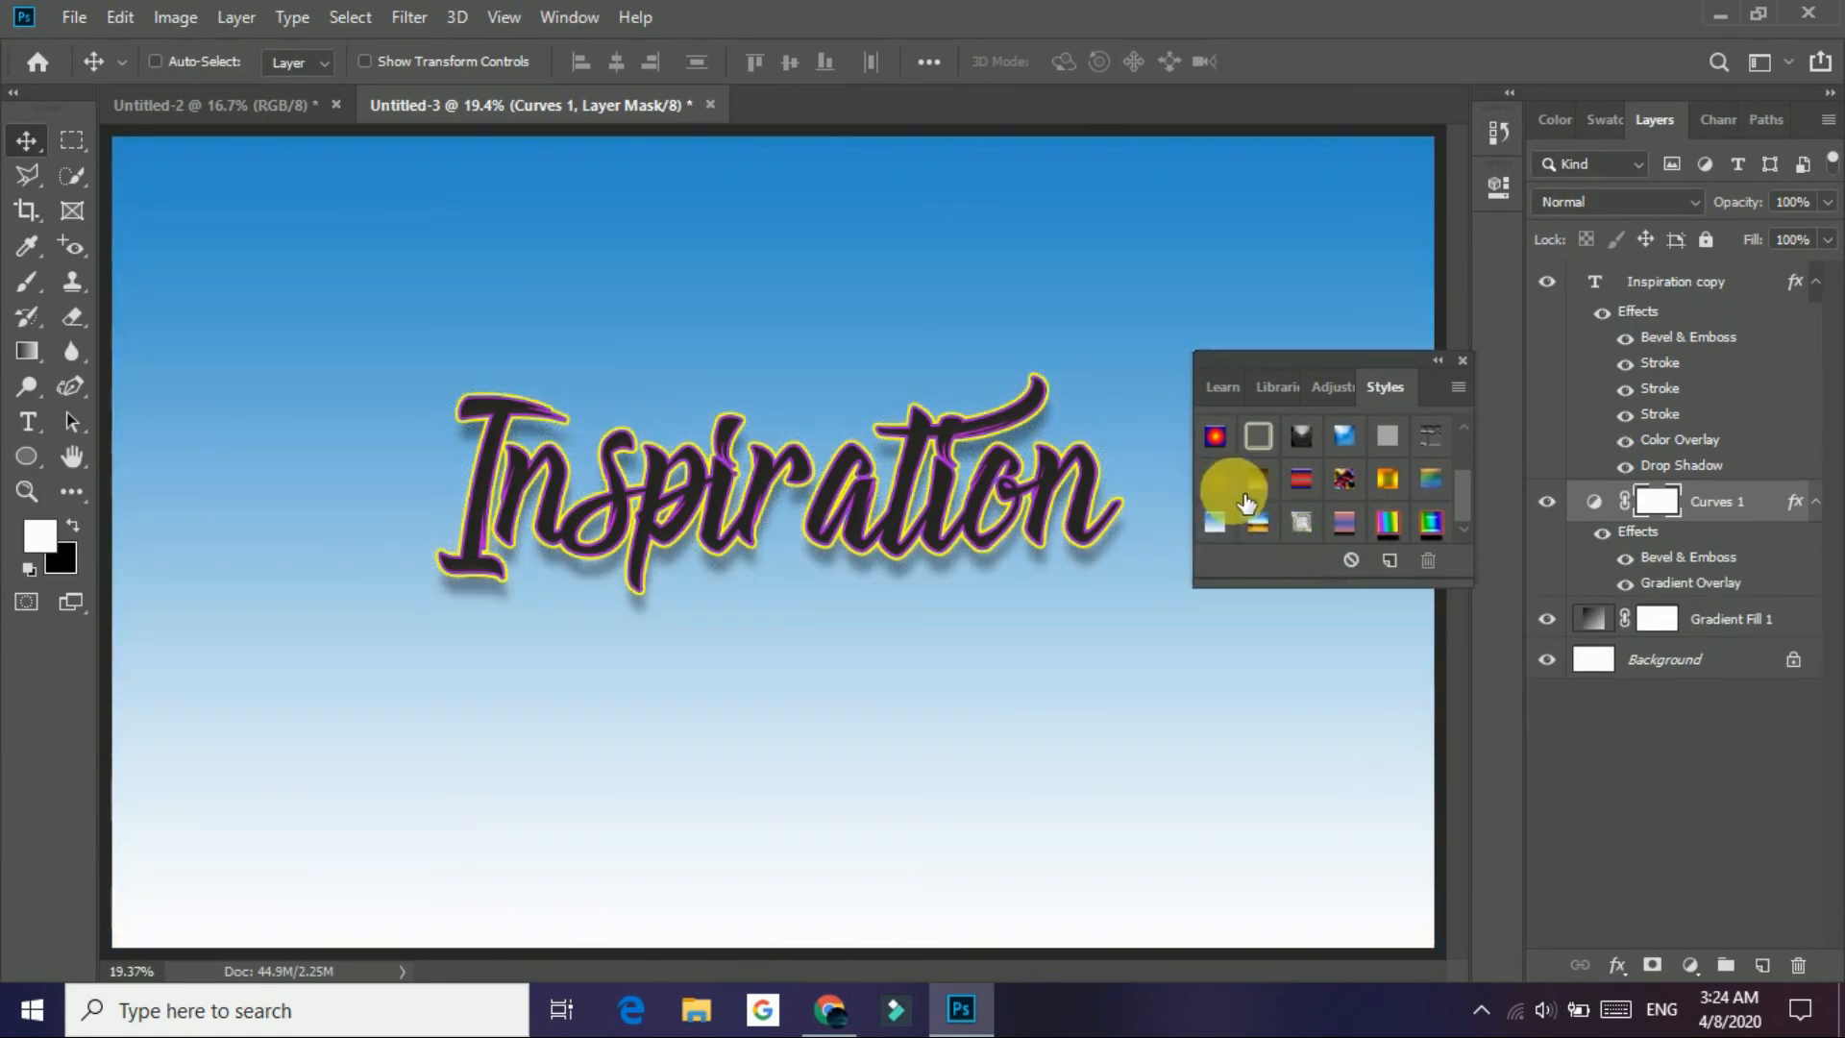
left_click(1344, 478)
scroll(1374, 495, "up", 1)
scroll(1374, 500, "up", 1)
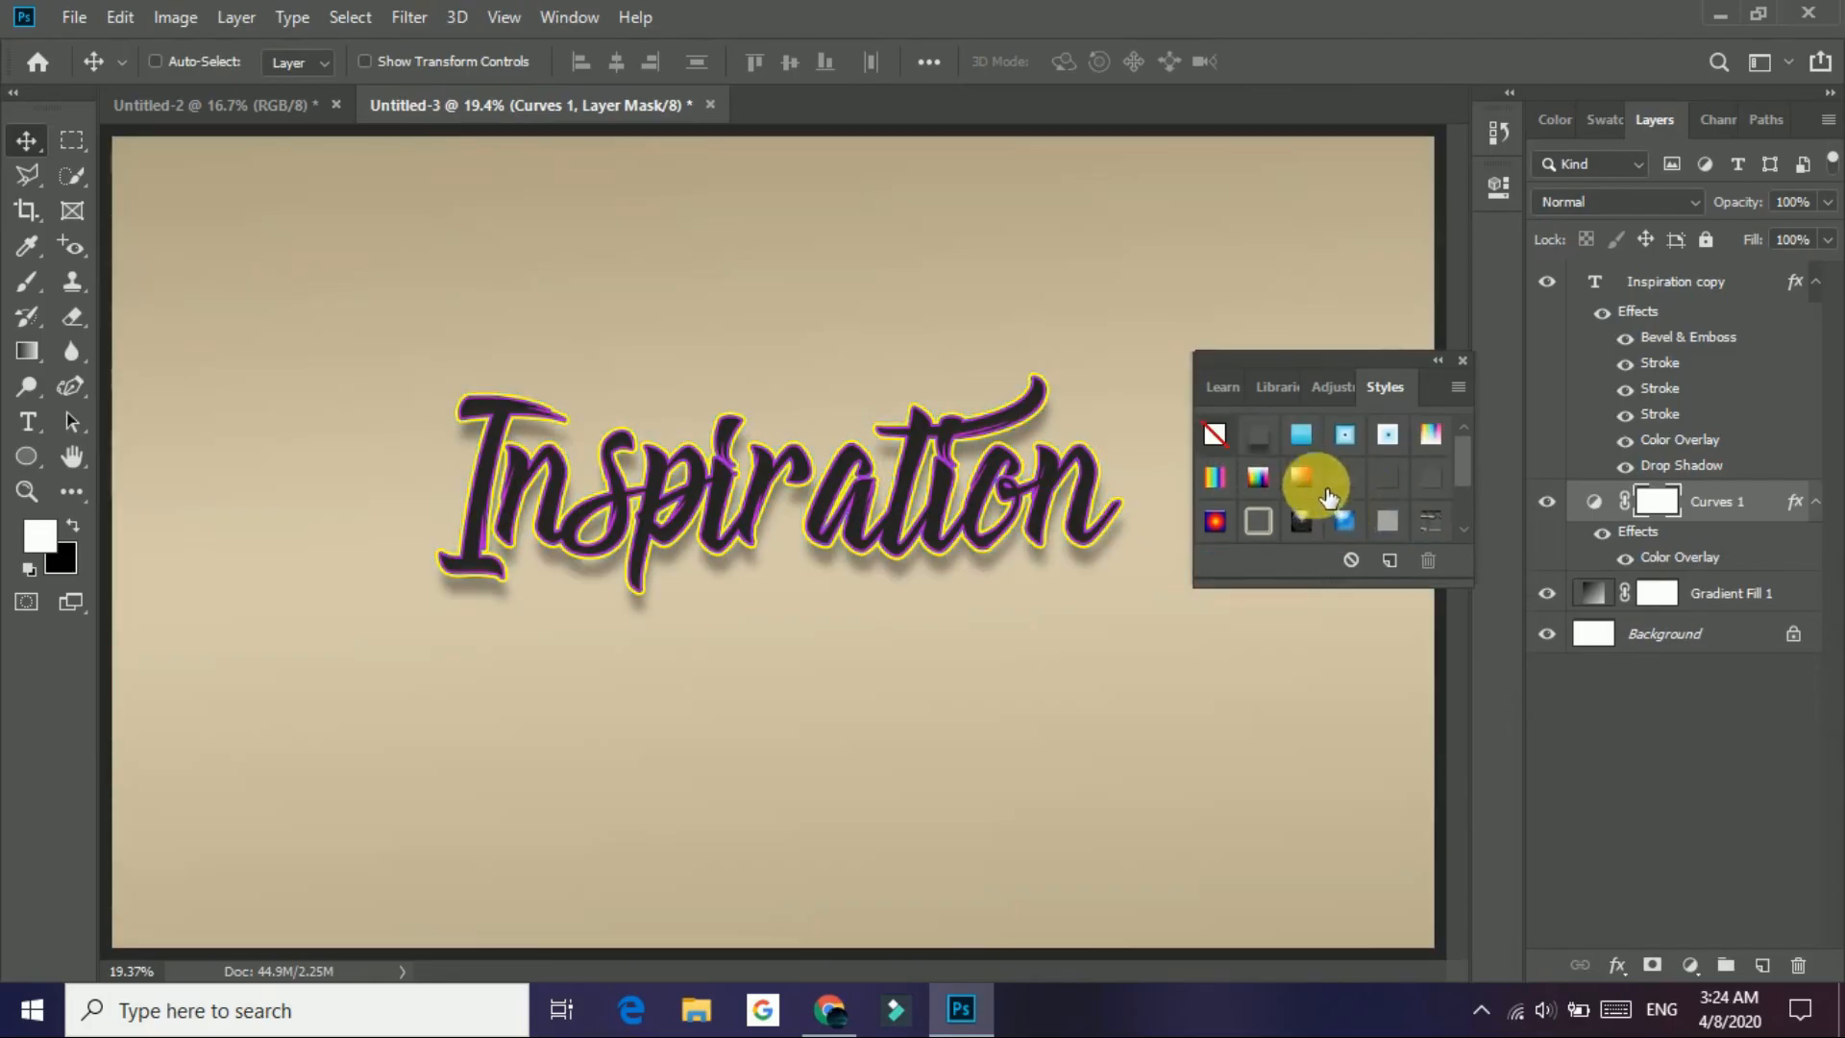
Step: Try the color spectrum preset styles on the Curves 1 layer, and clear its style
left_click(1431, 434)
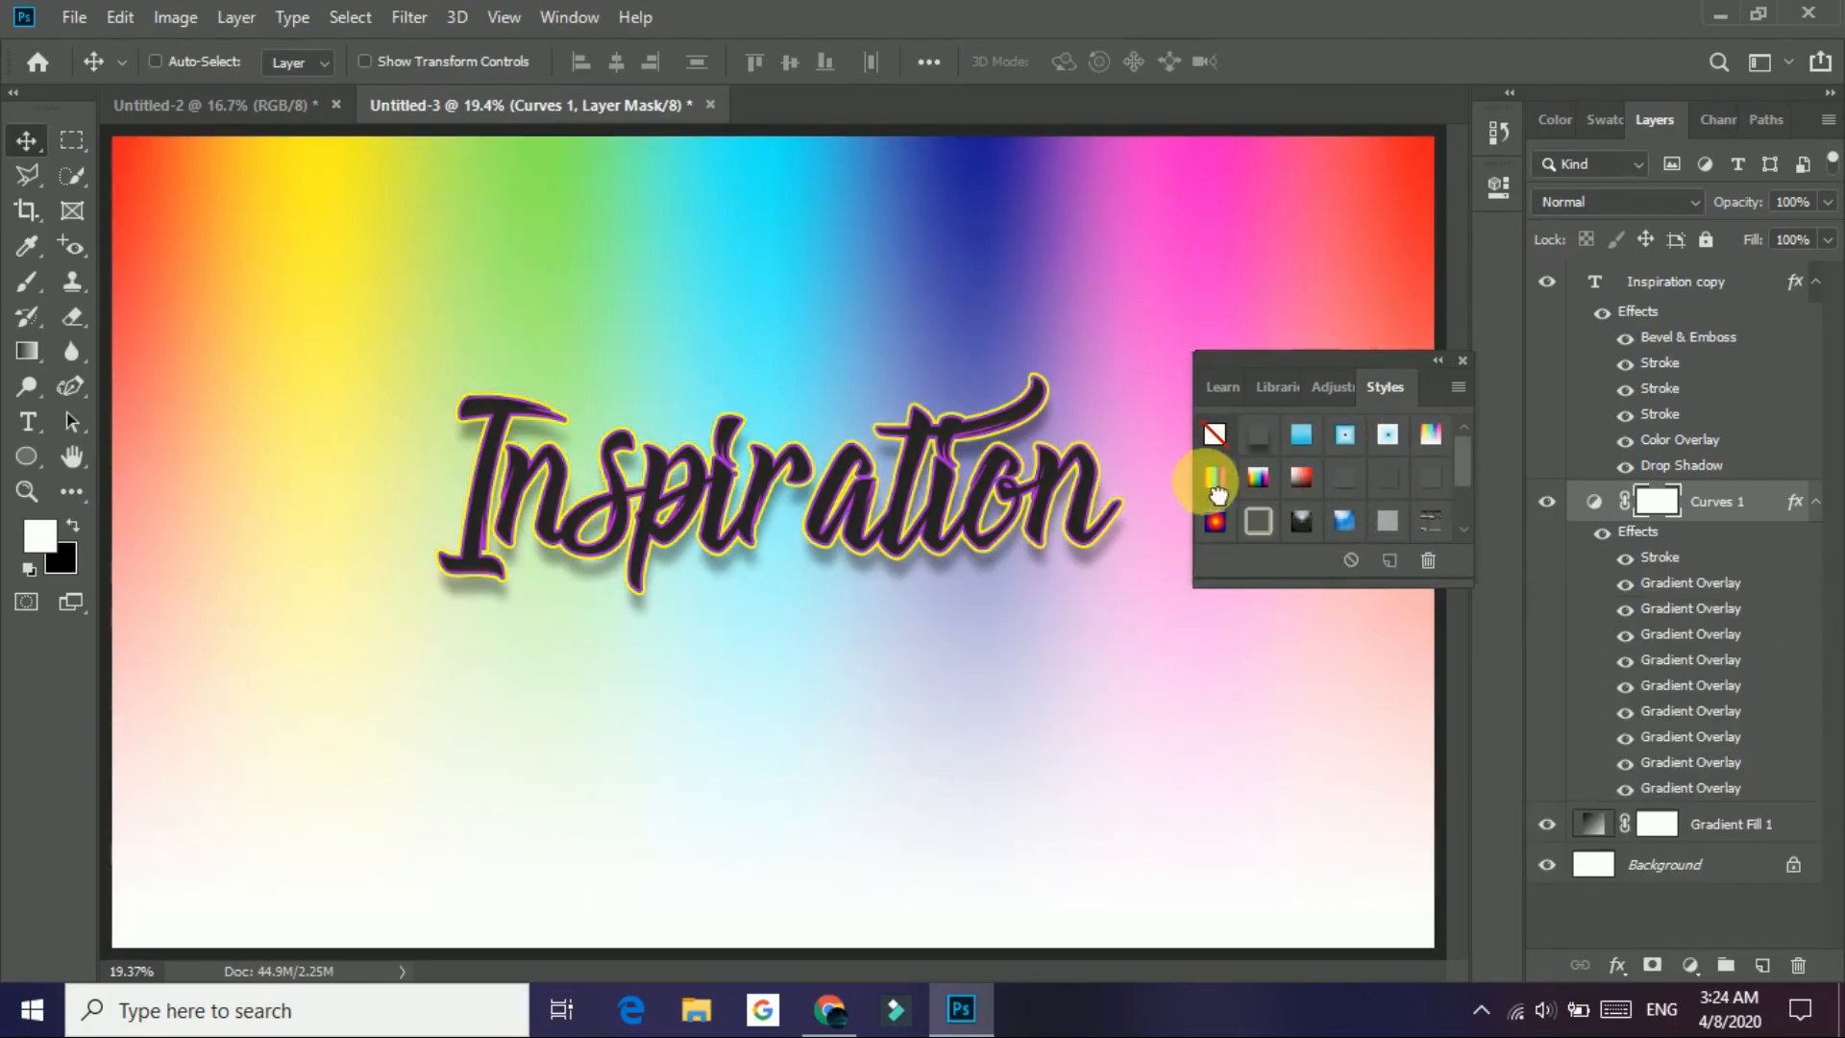
left_click(1216, 477)
left_click(1287, 506)
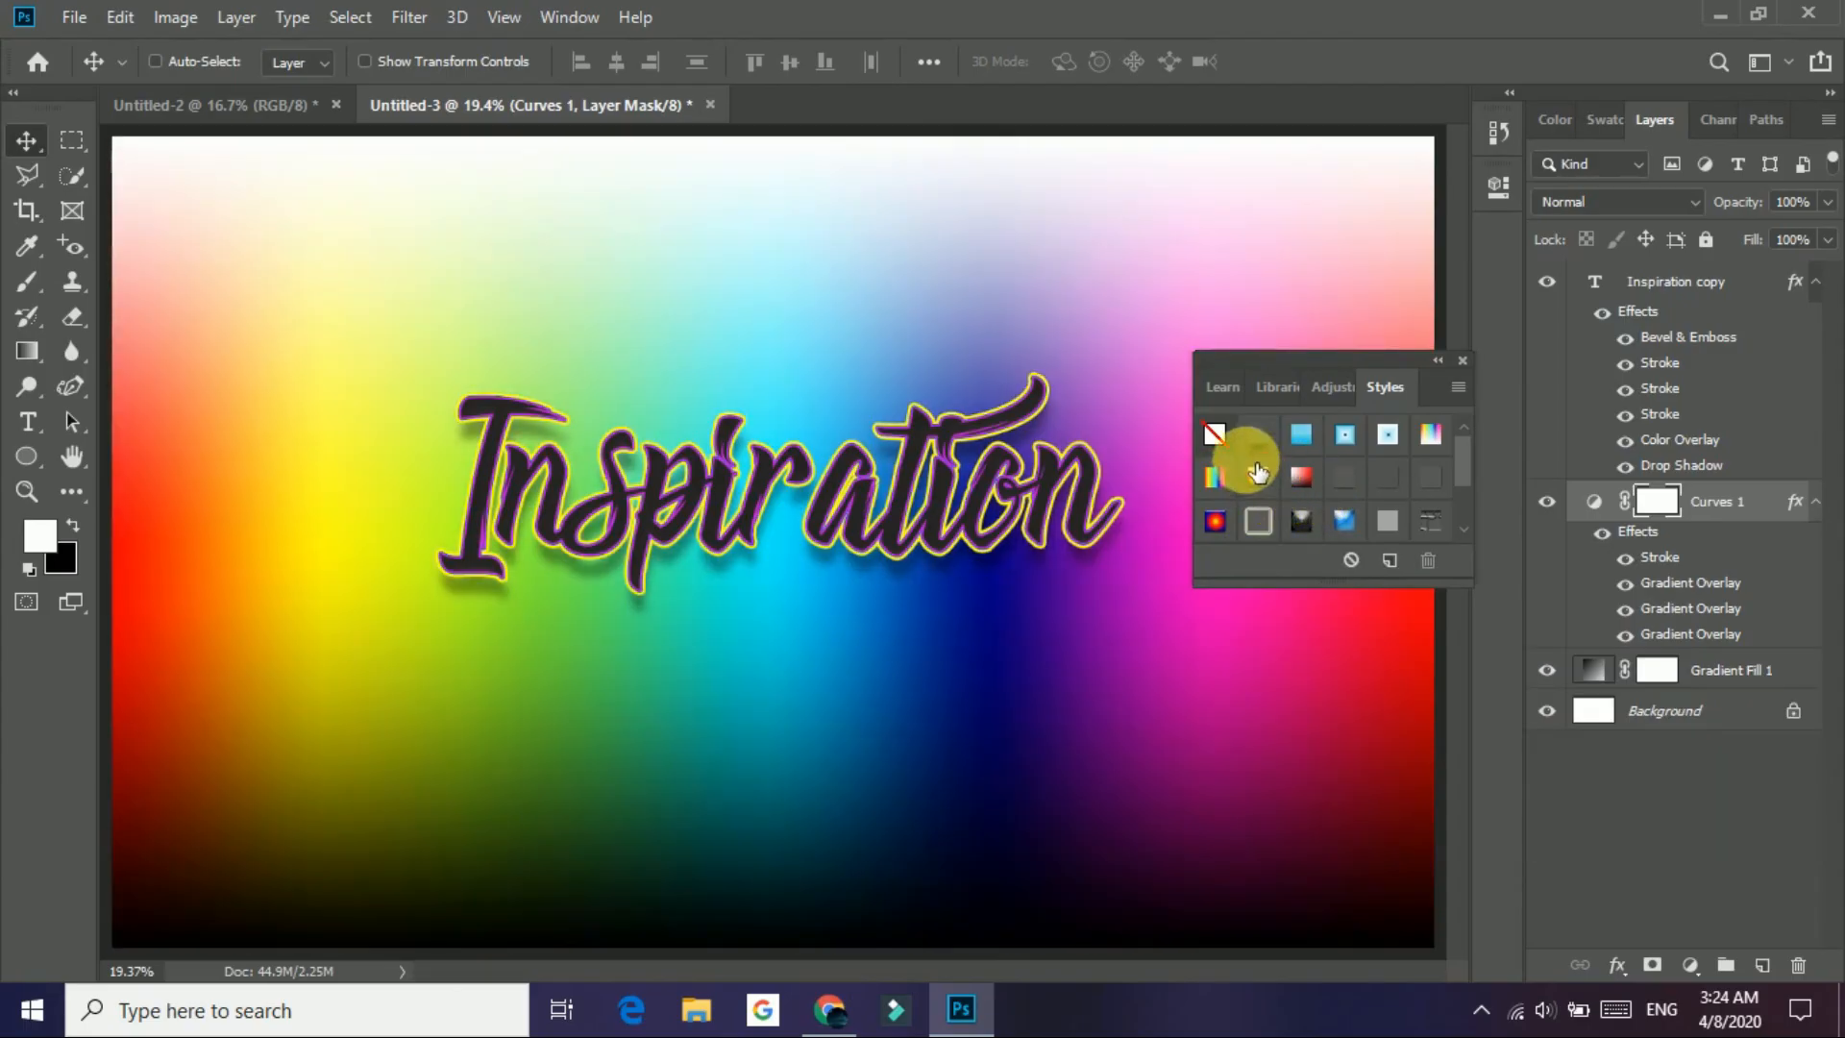
left_click(1222, 438)
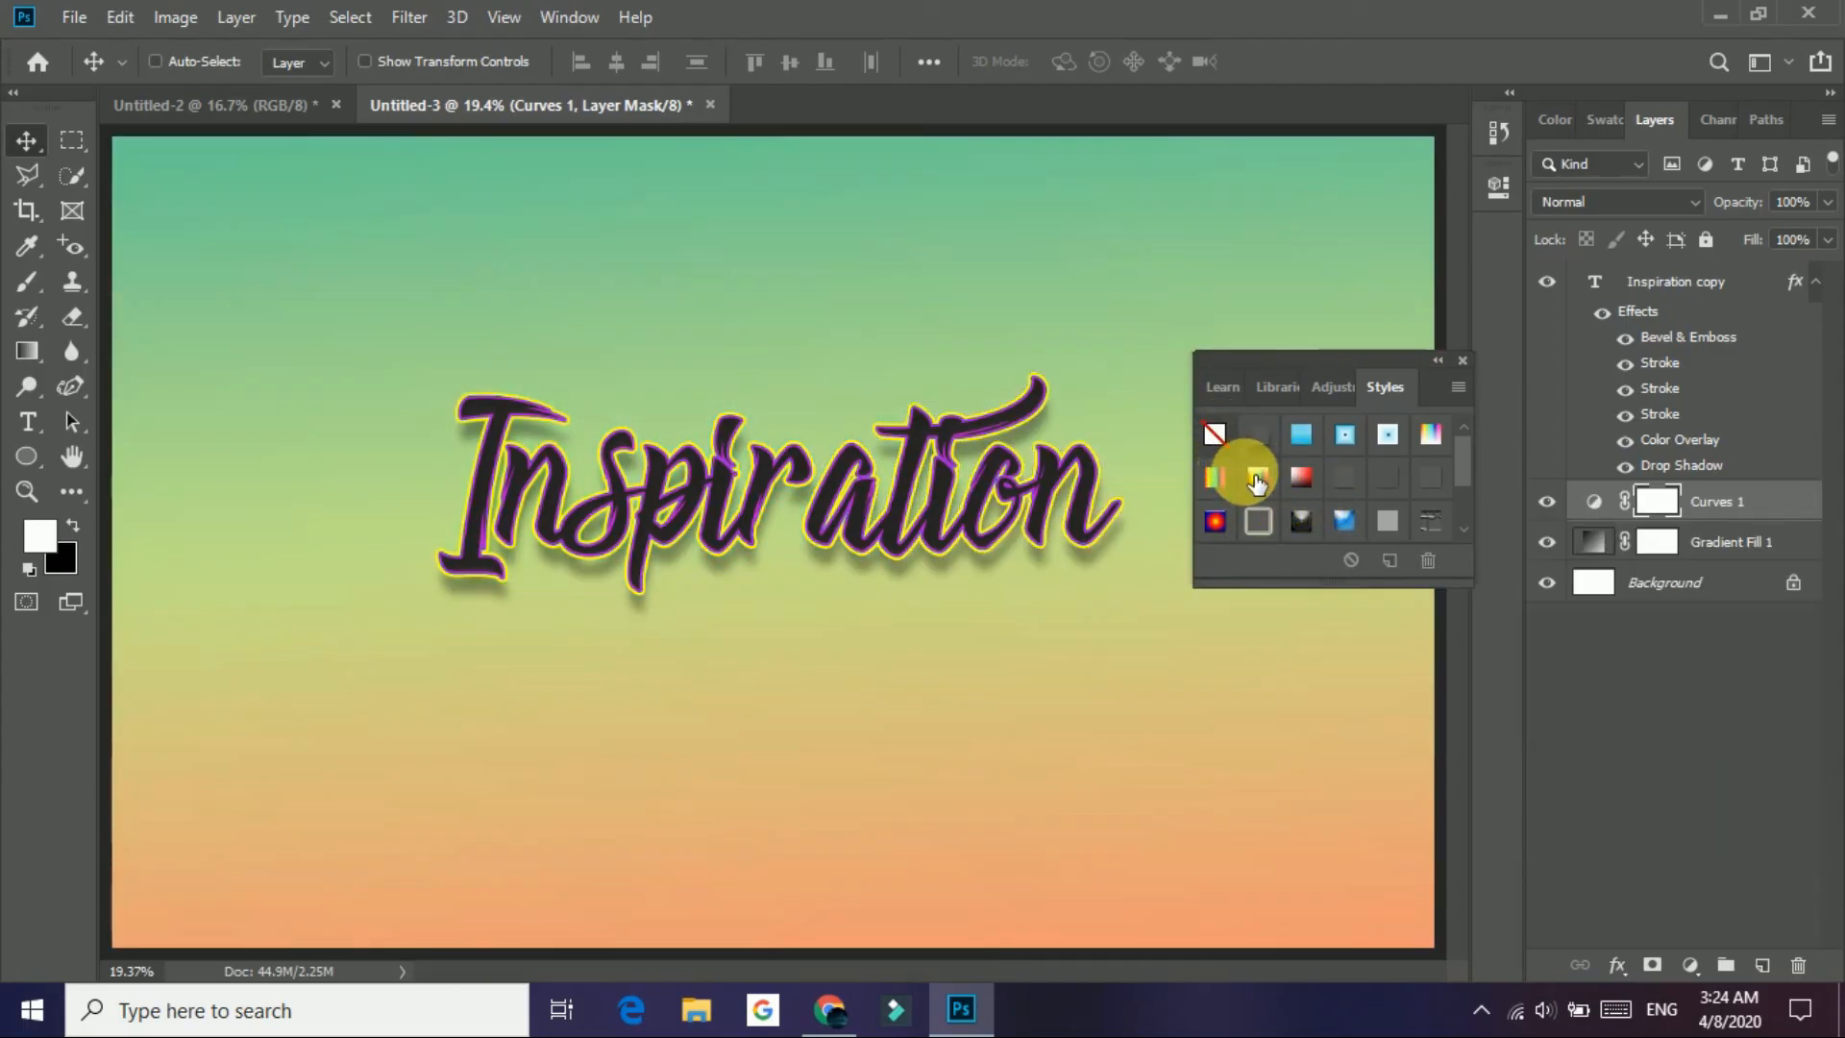
Step: Add a new empty layer above the Curves 1 layer
scroll(1364, 519, "down", 2)
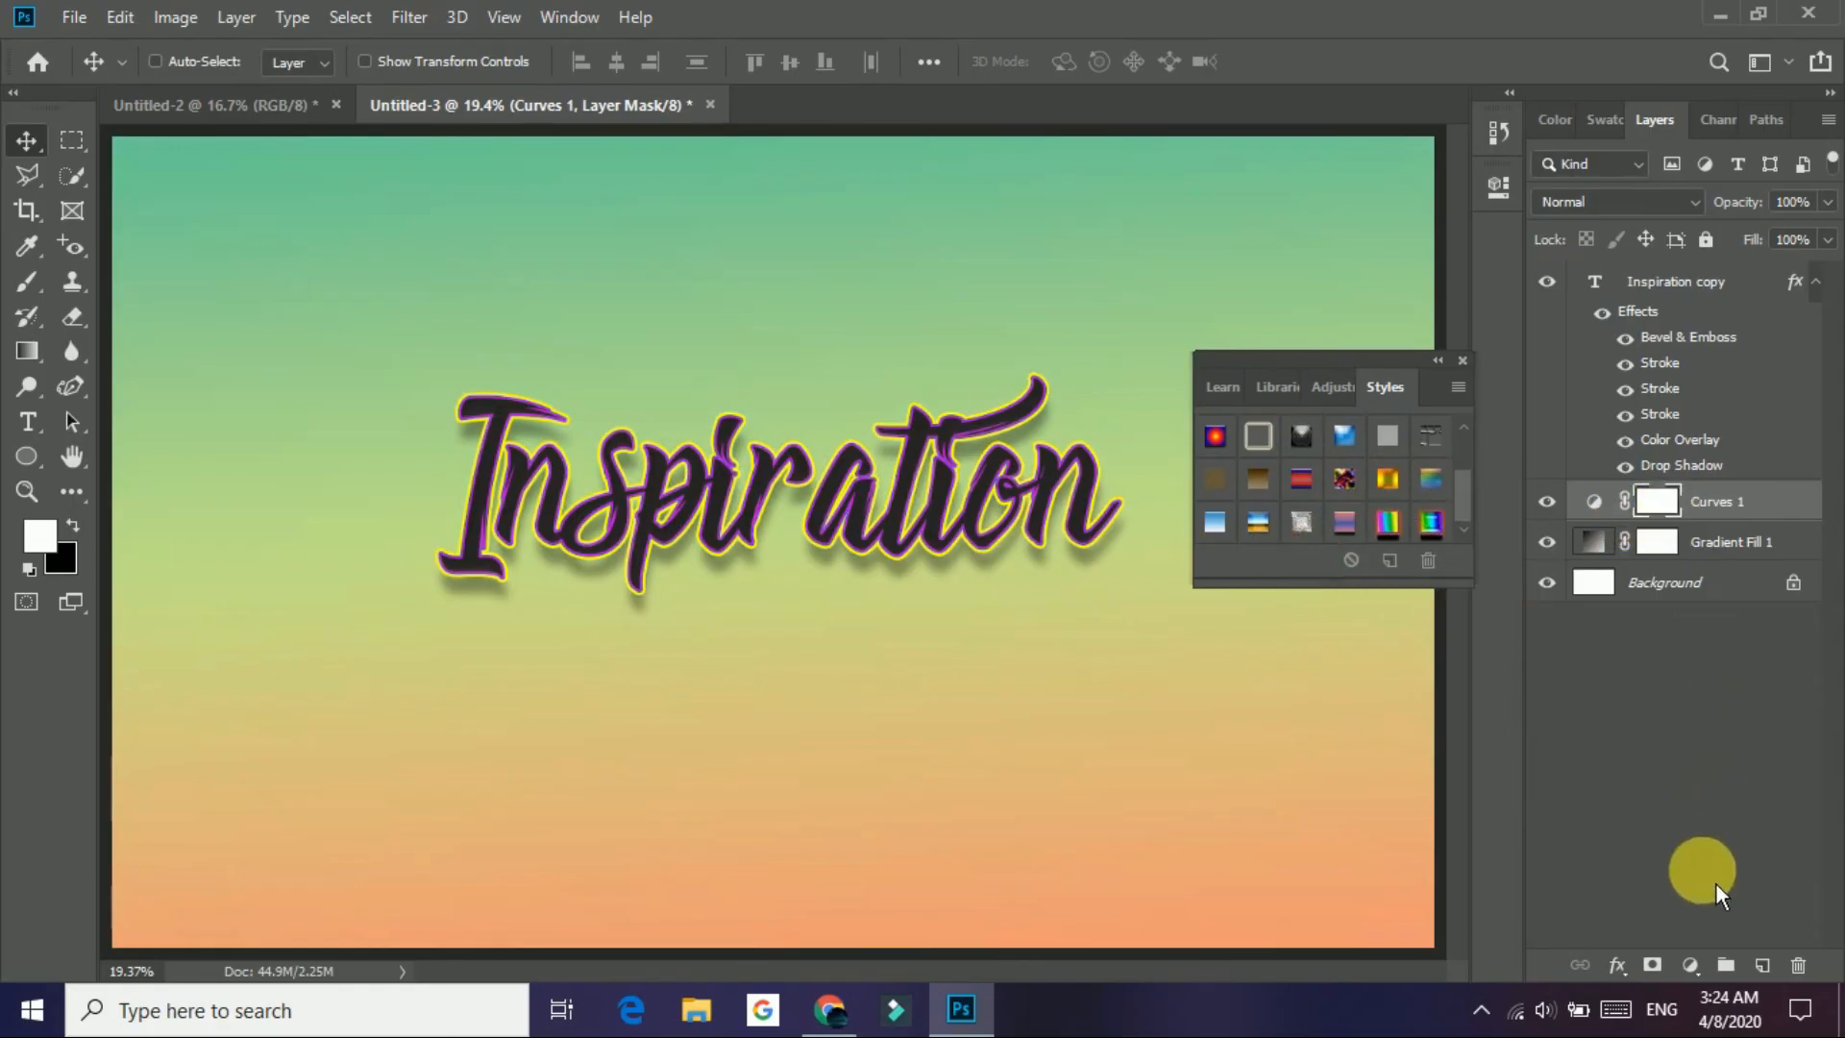
left_click(1762, 964)
left_click_drag(1355, 502, 1402, 576)
left_click_drag(1687, 576, 1670, 588)
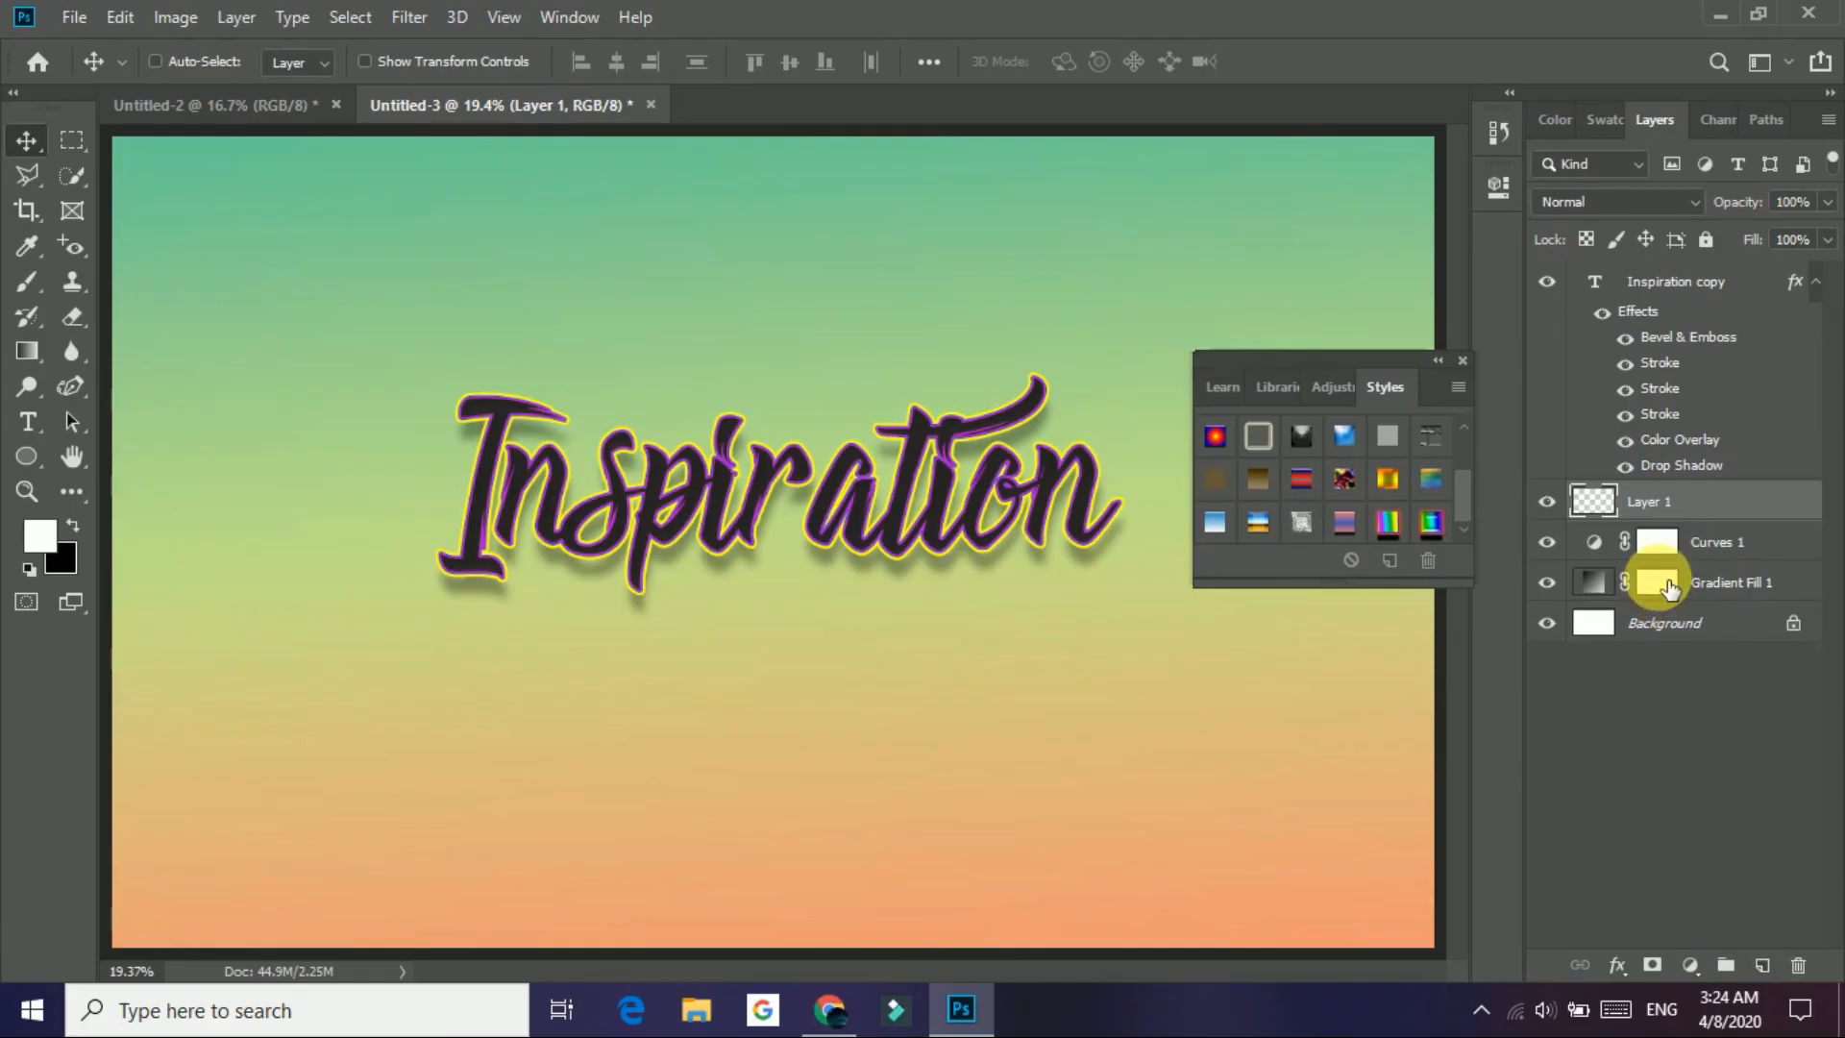
Step: Save the Inspiration copy layer's effects as a new style named gfx garge 1.1, with Add to my current library on
left_click(1669, 588)
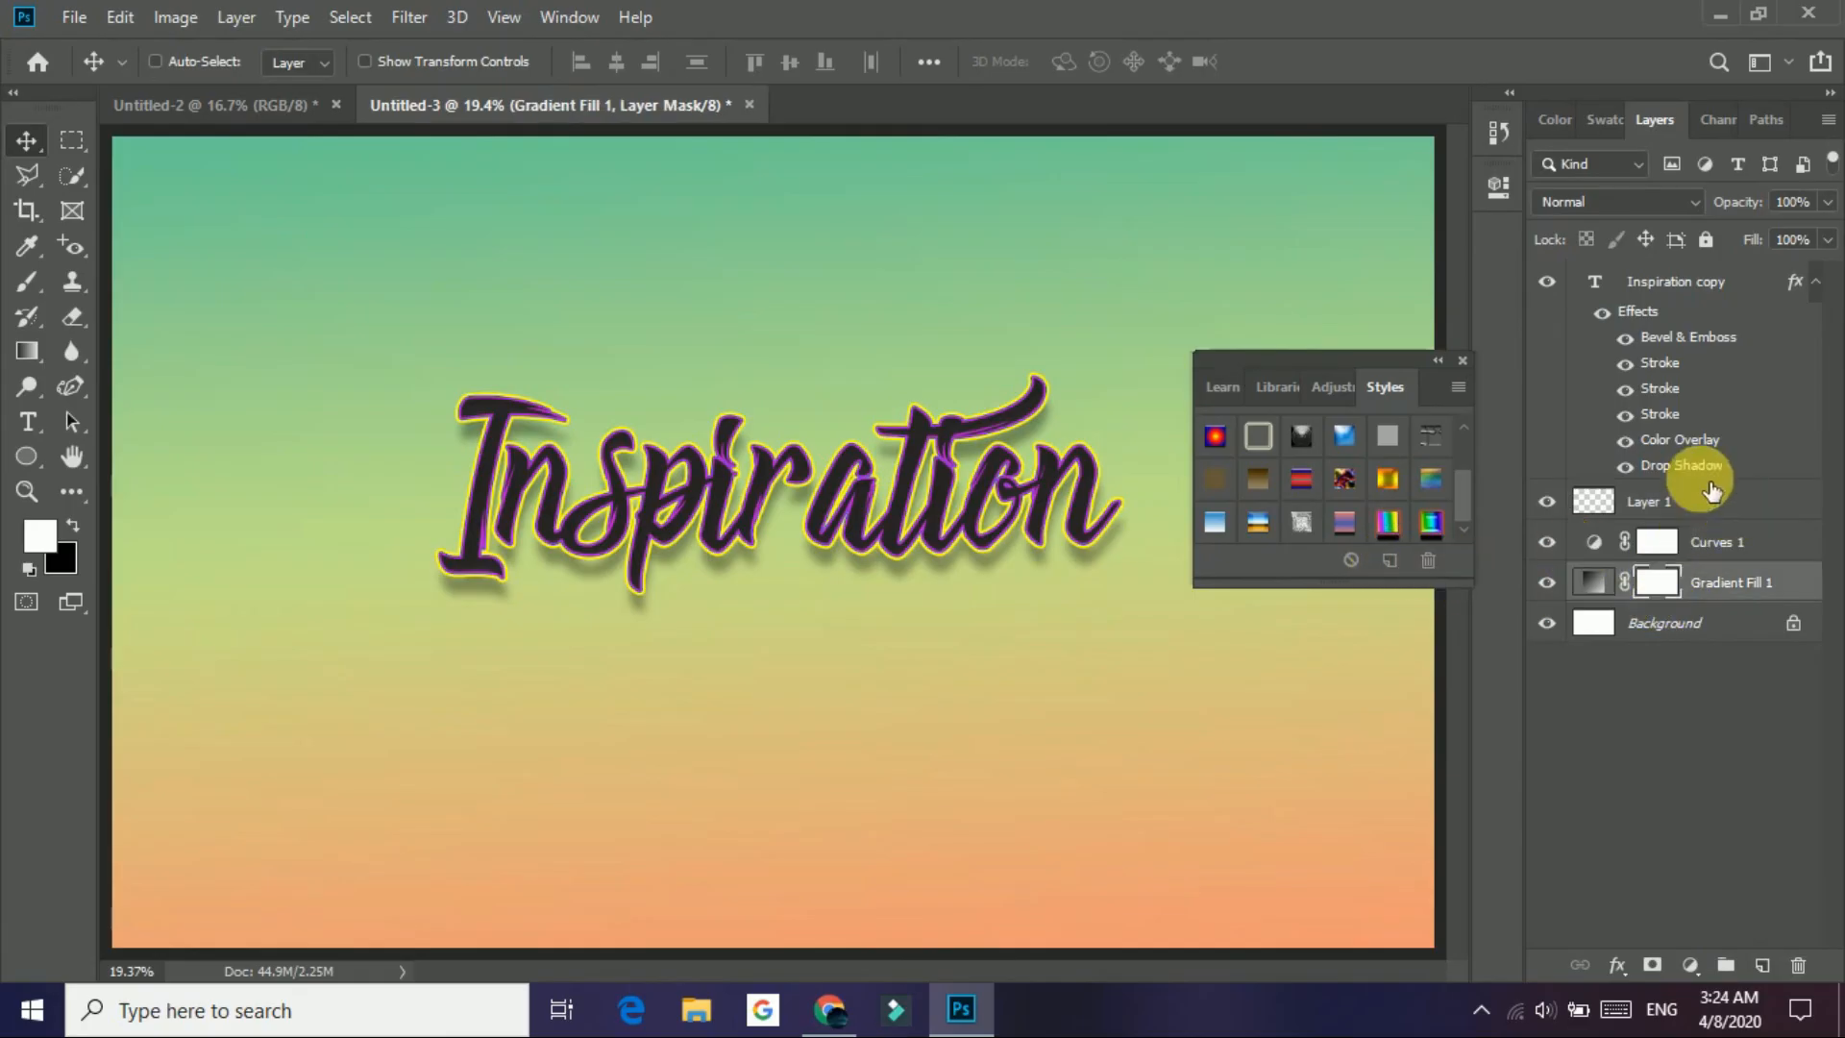
left_click(1688, 281)
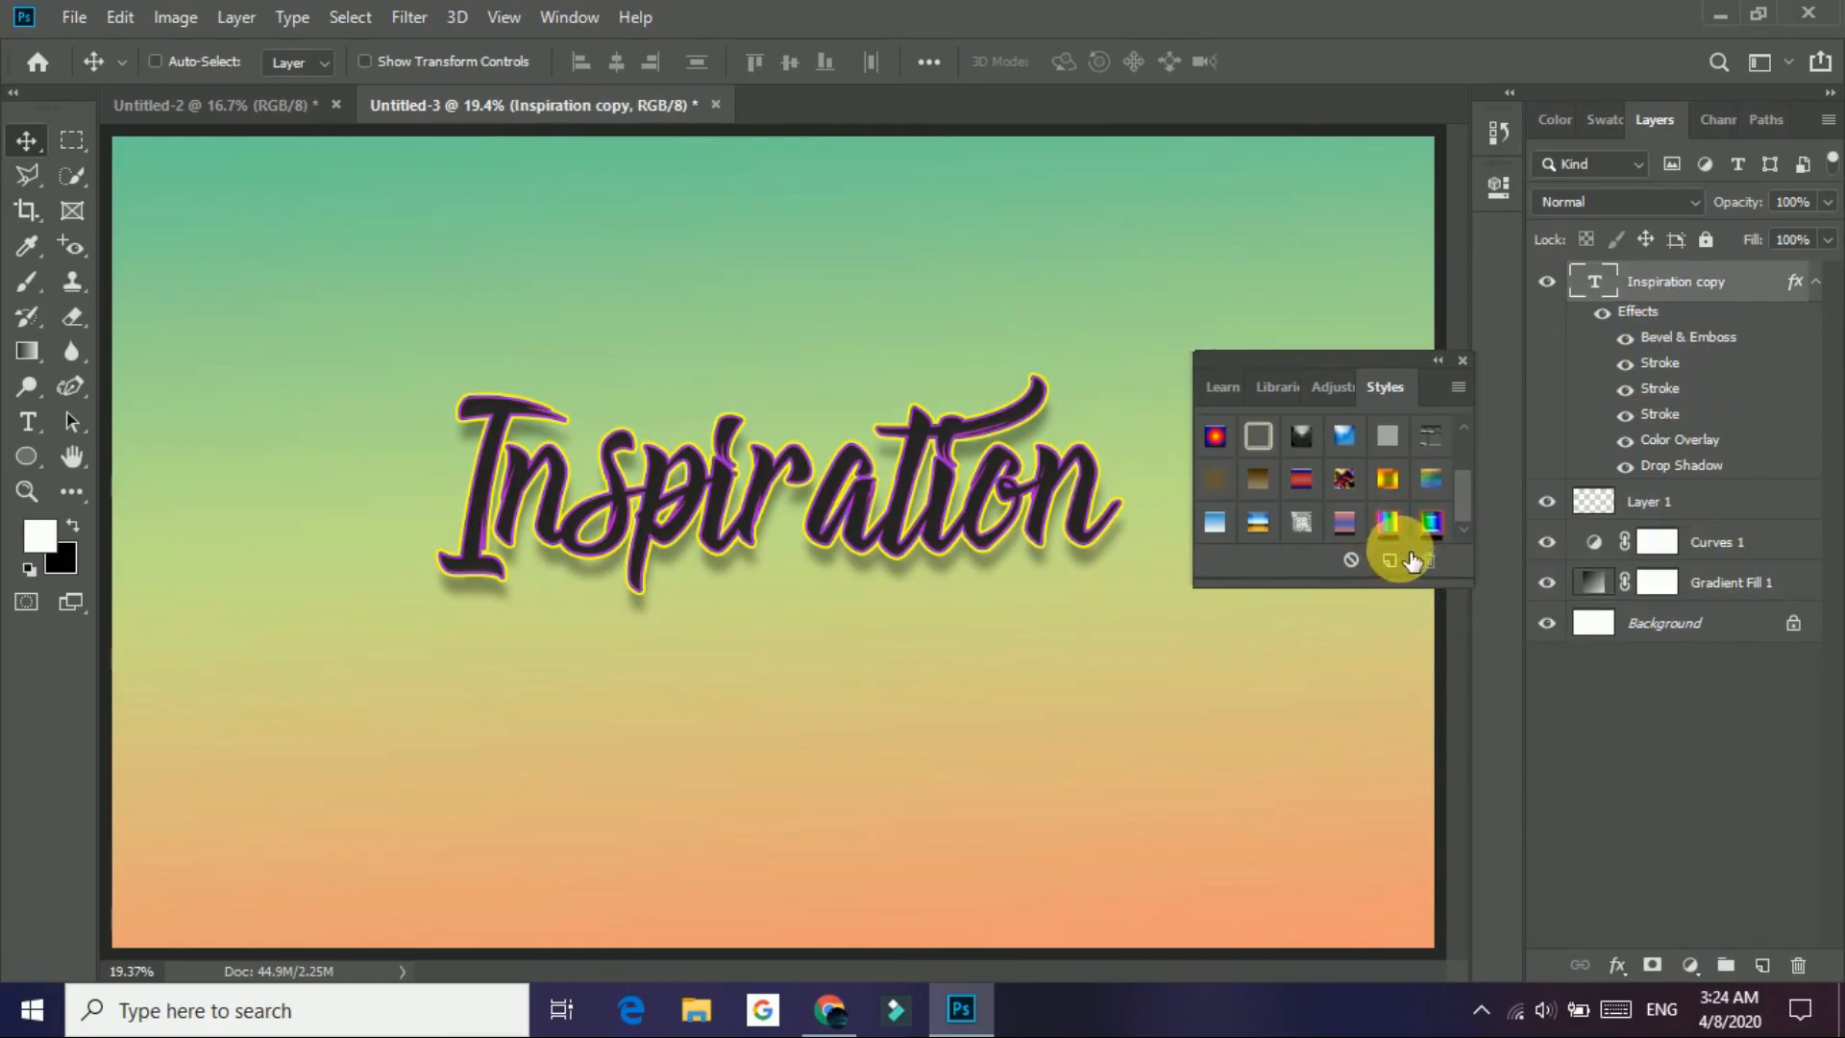
left_click(1389, 561)
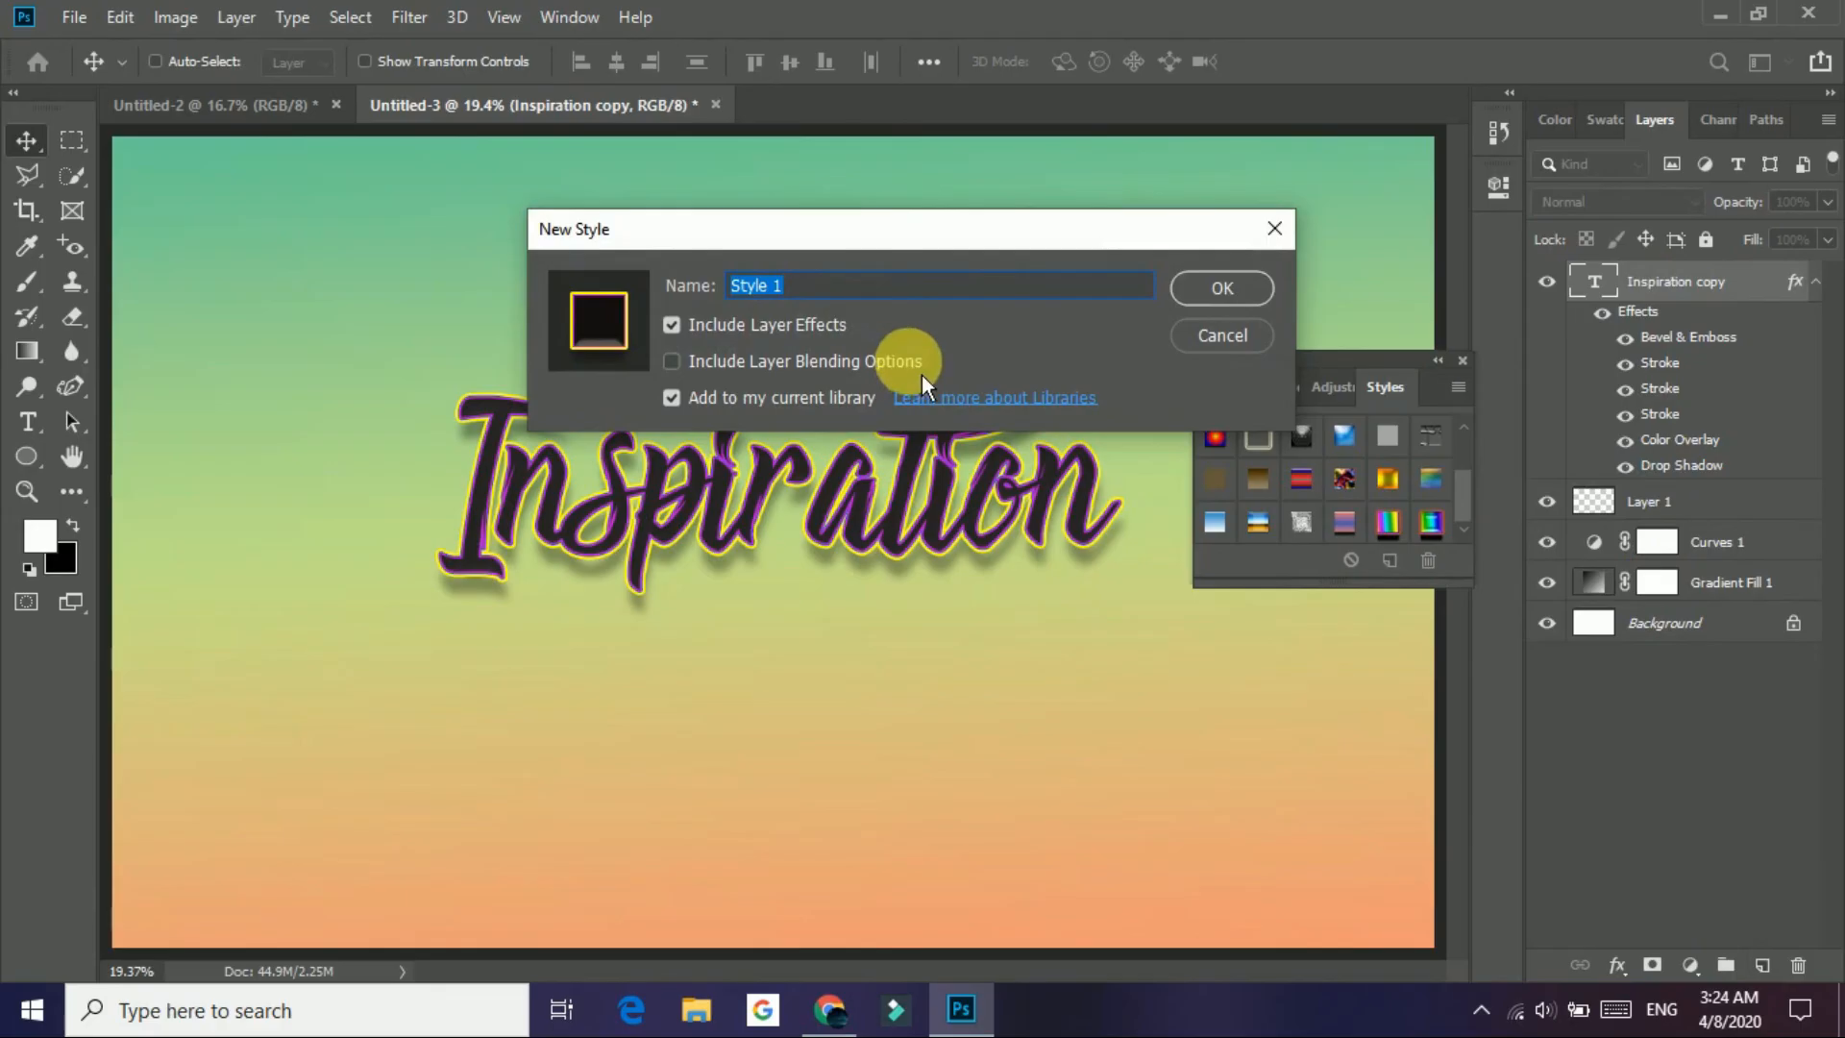
type("f")
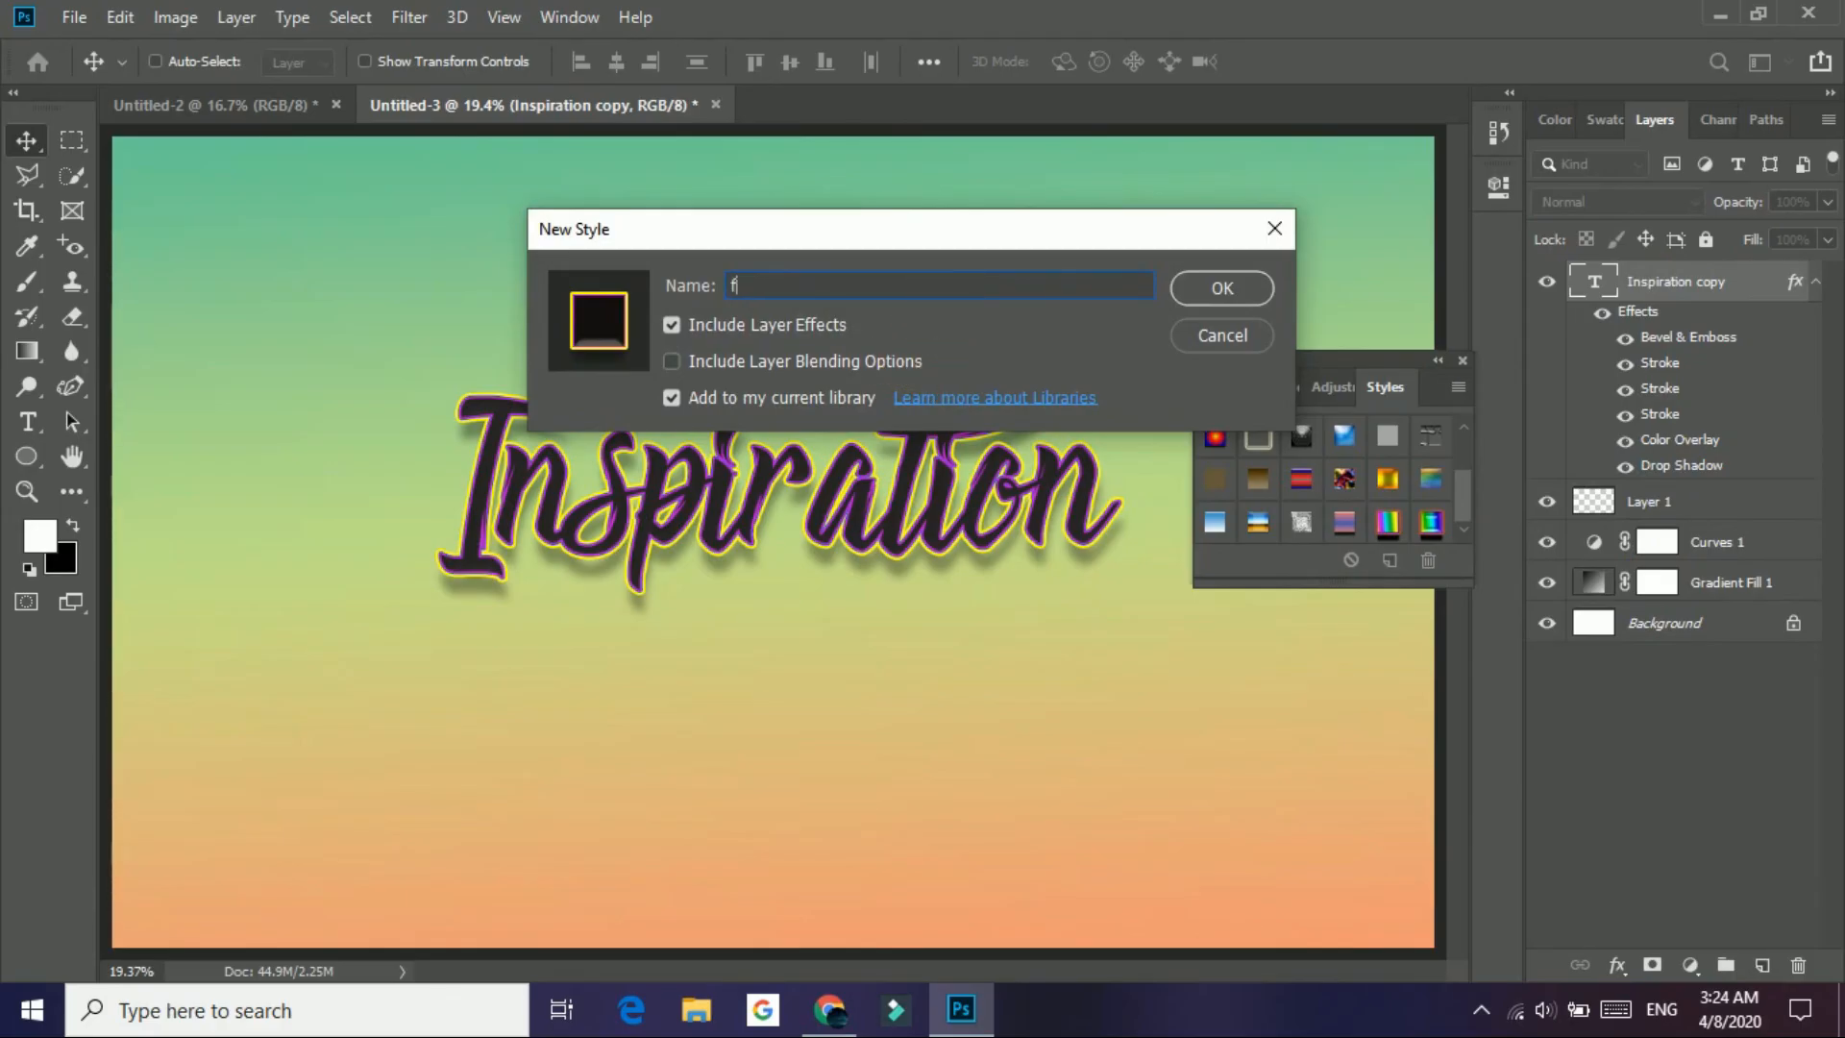
key("BackSpace")
type("gfx garge 1.1")
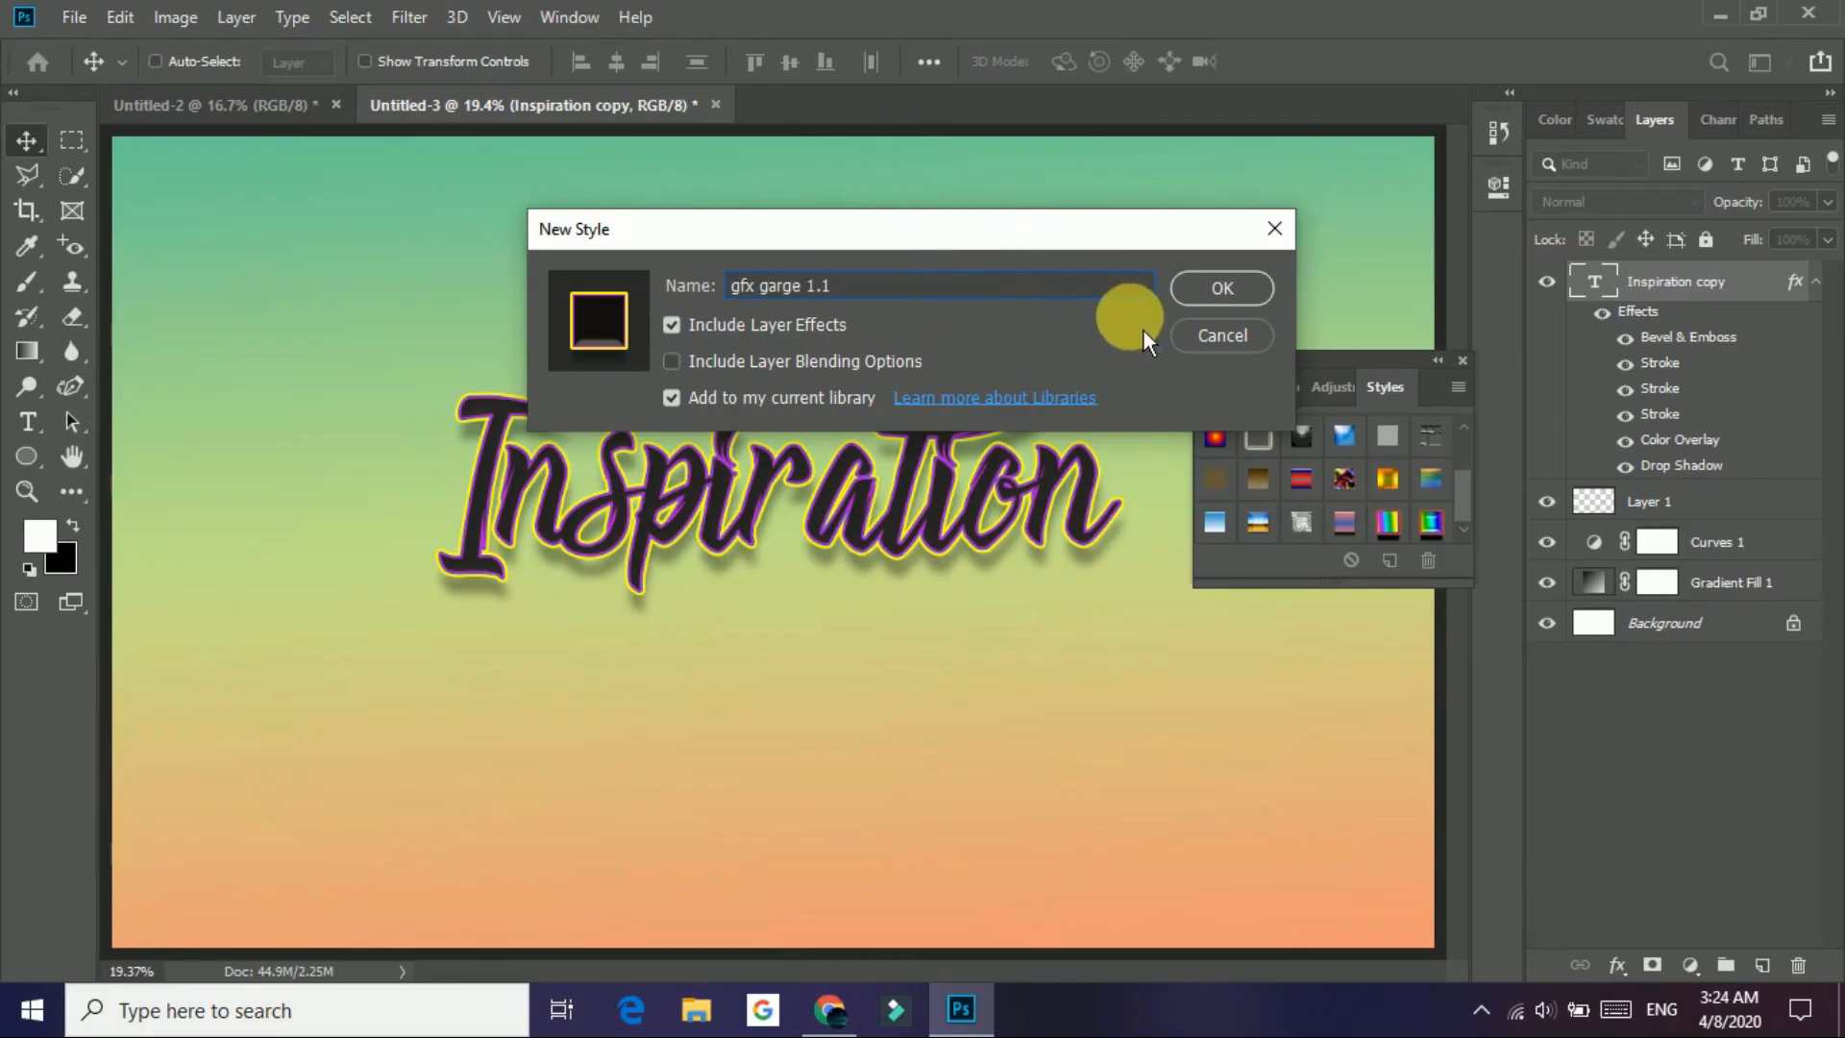
left_click(1211, 297)
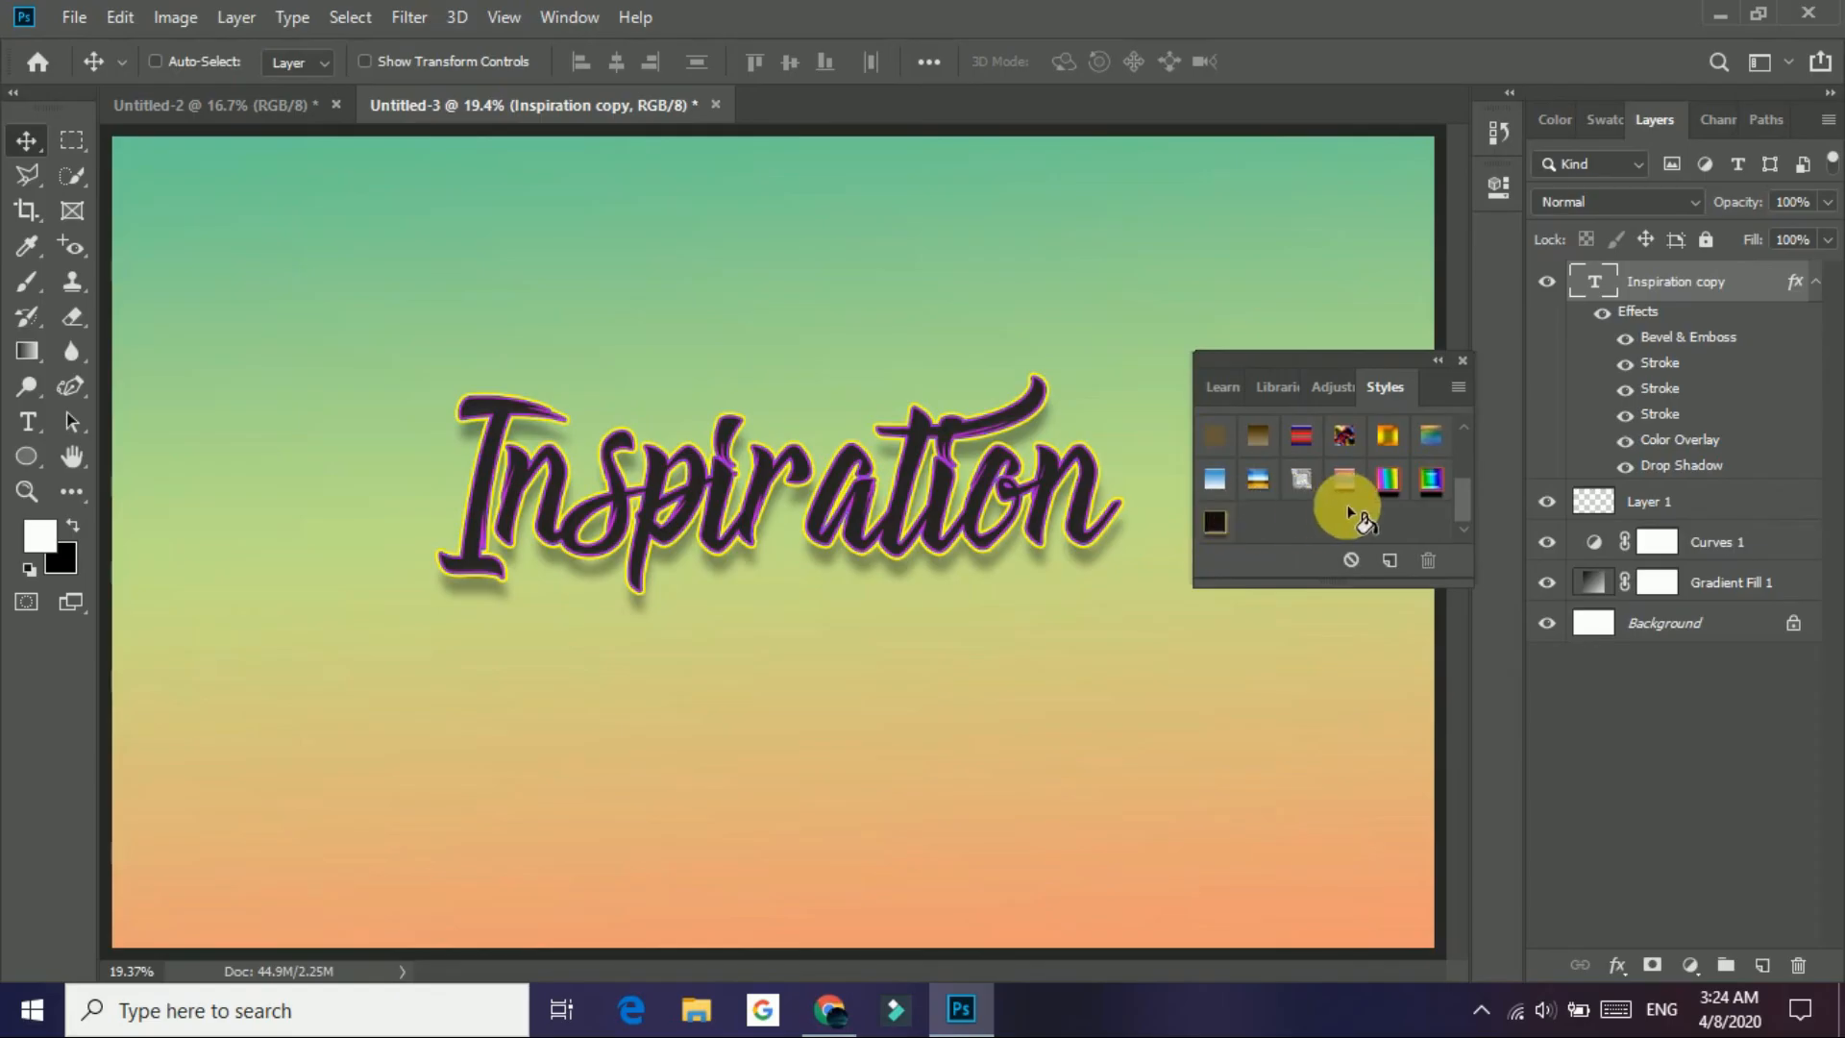
Step: Try two rainbow preset styles on the Inspiration copy text, reapplying the saved gfx garge 1.1 style after each
left_click(1389, 480)
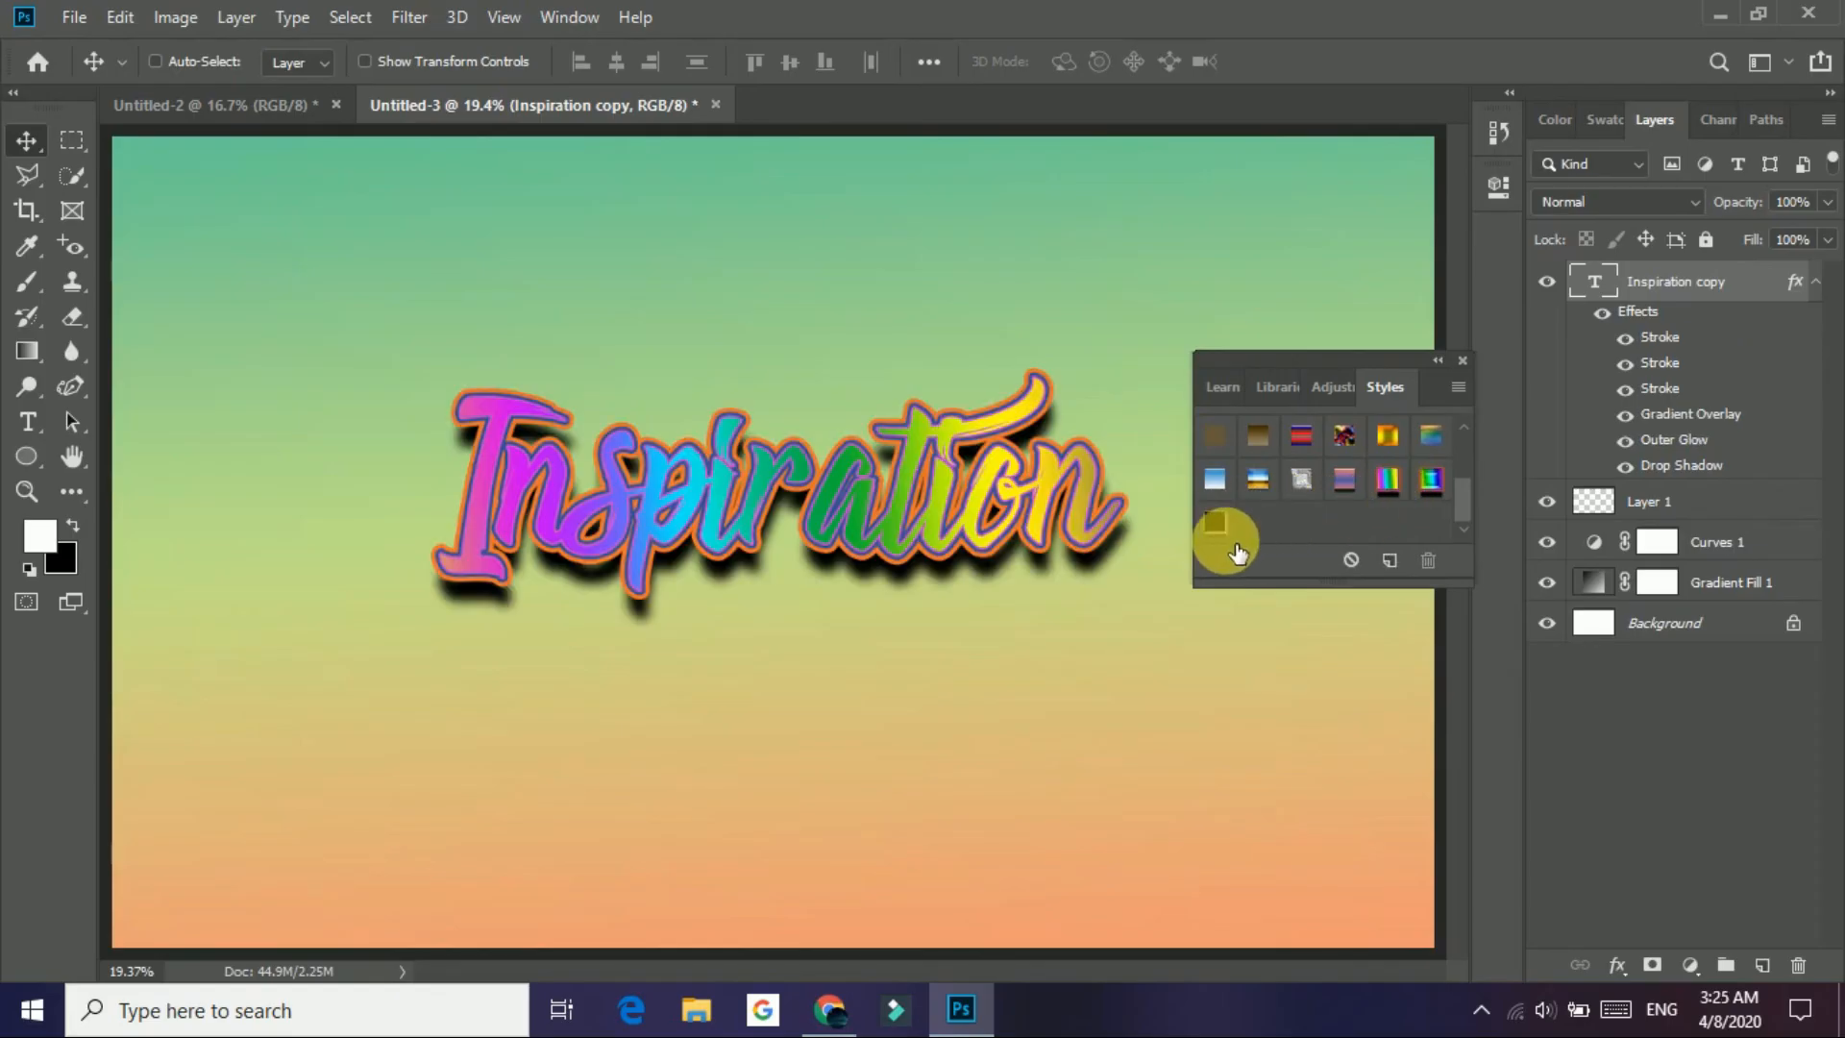
left_click(1216, 525)
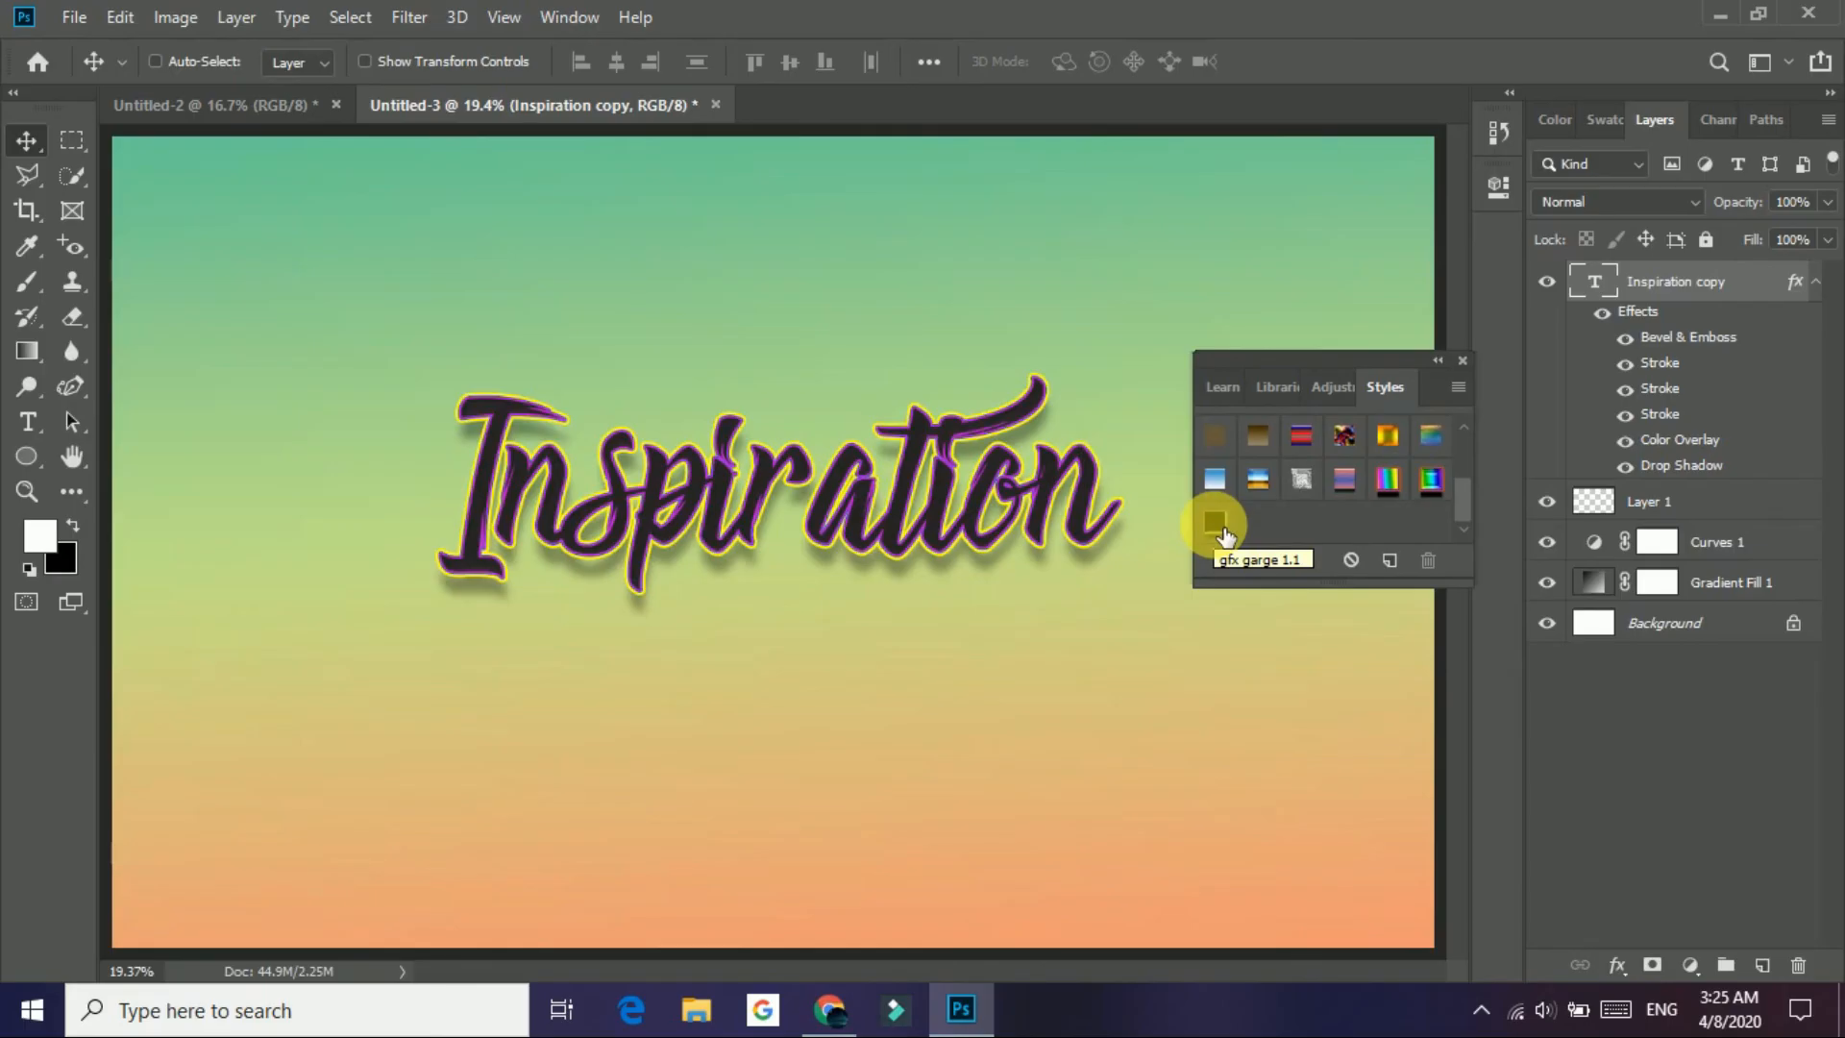
left_click(1430, 480)
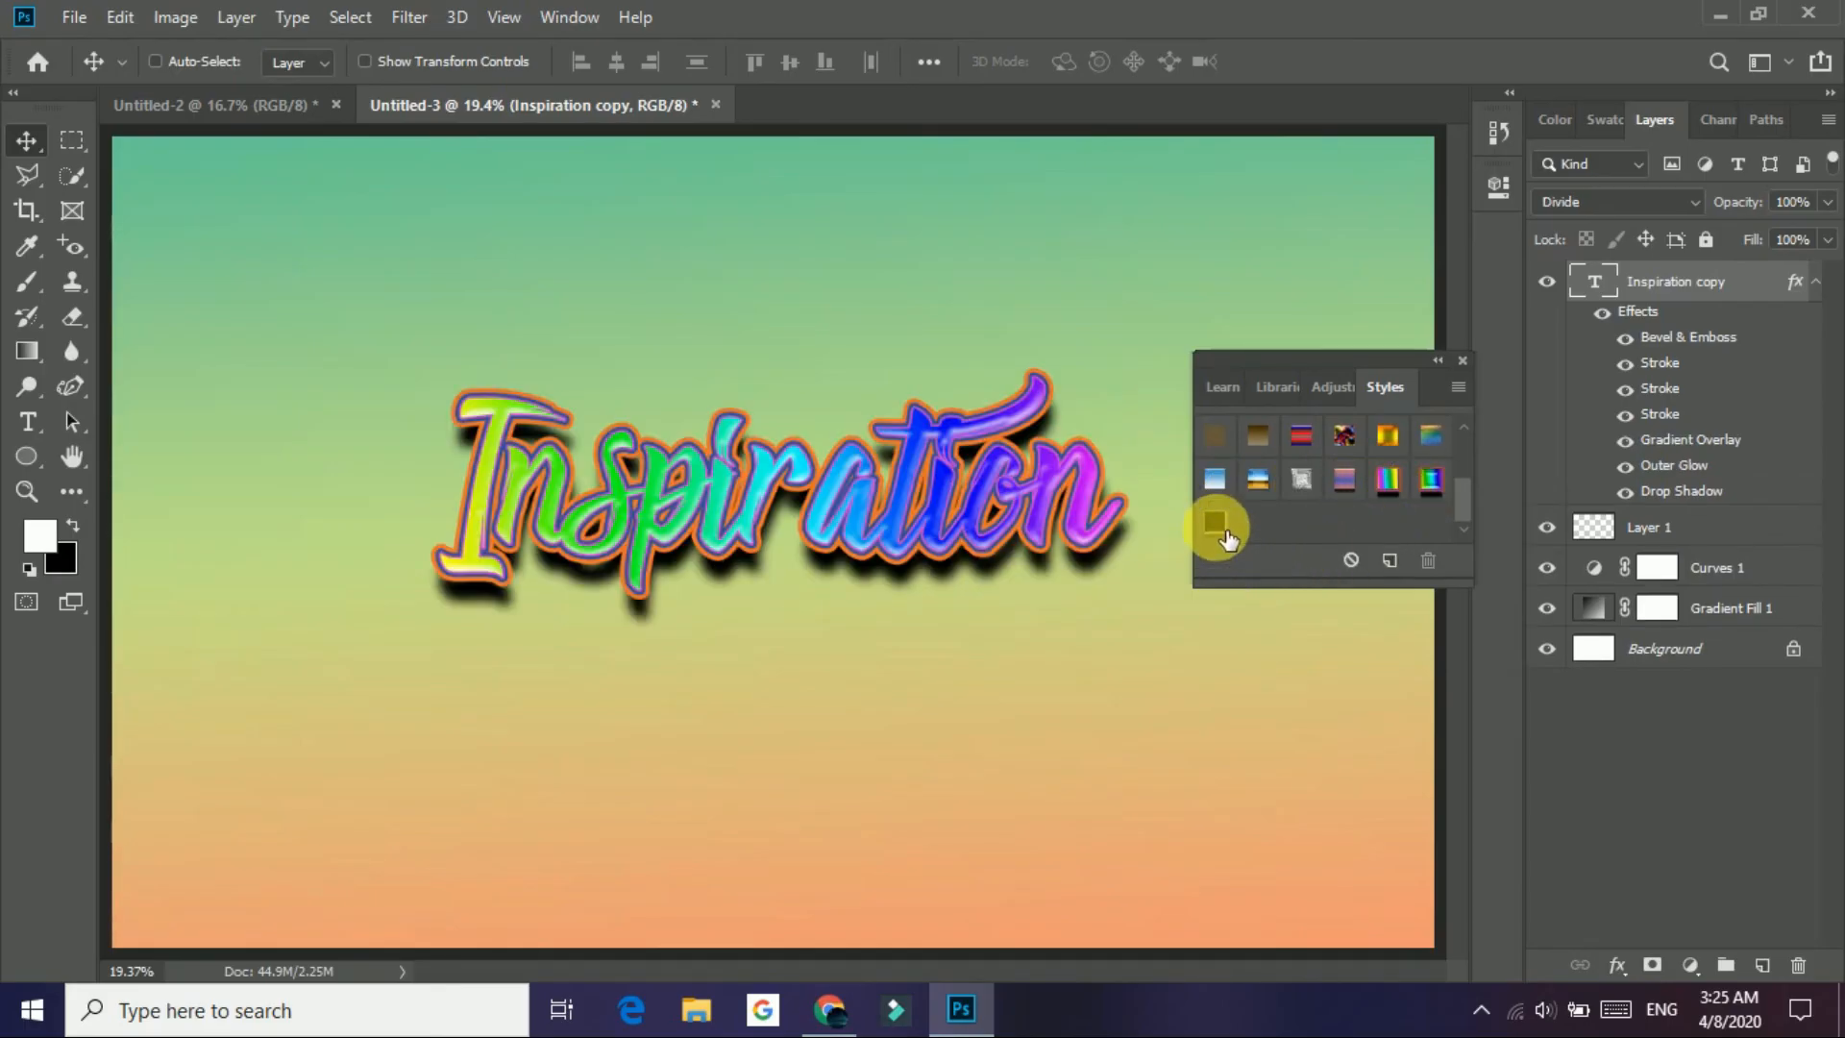
left_click(1220, 526)
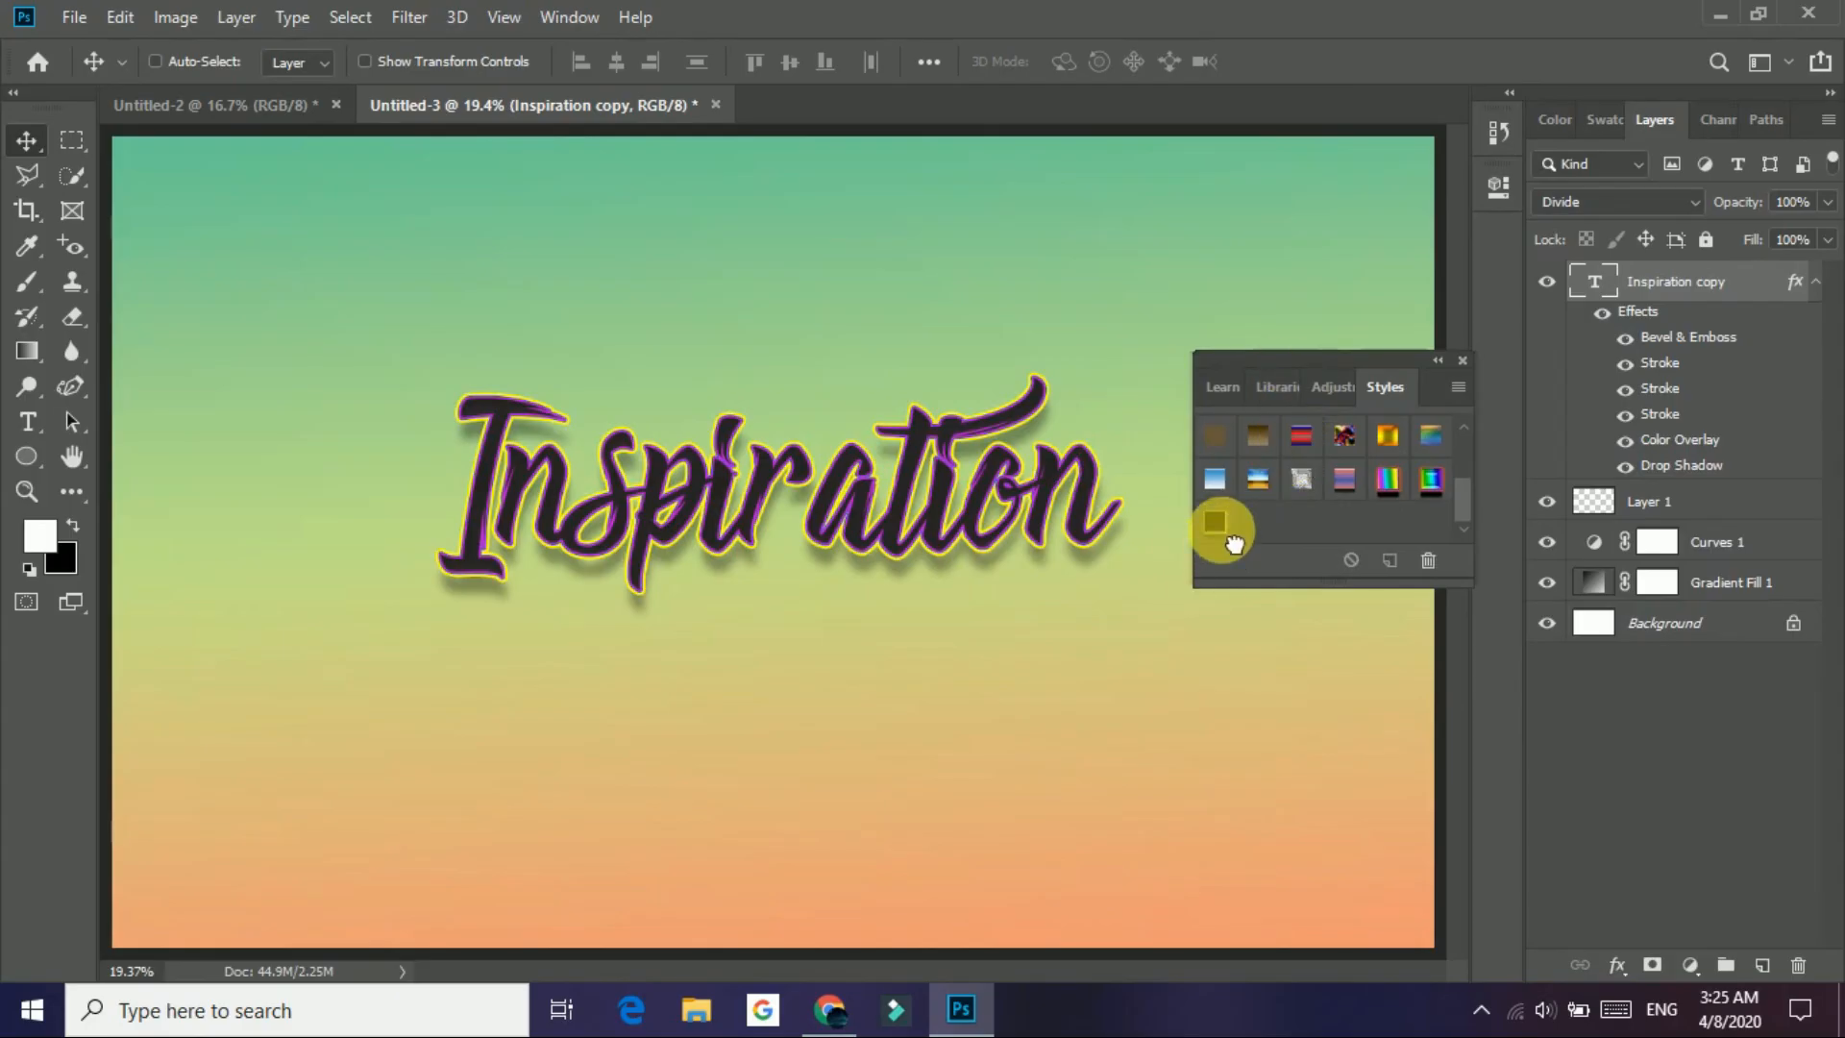
left_click(1233, 542)
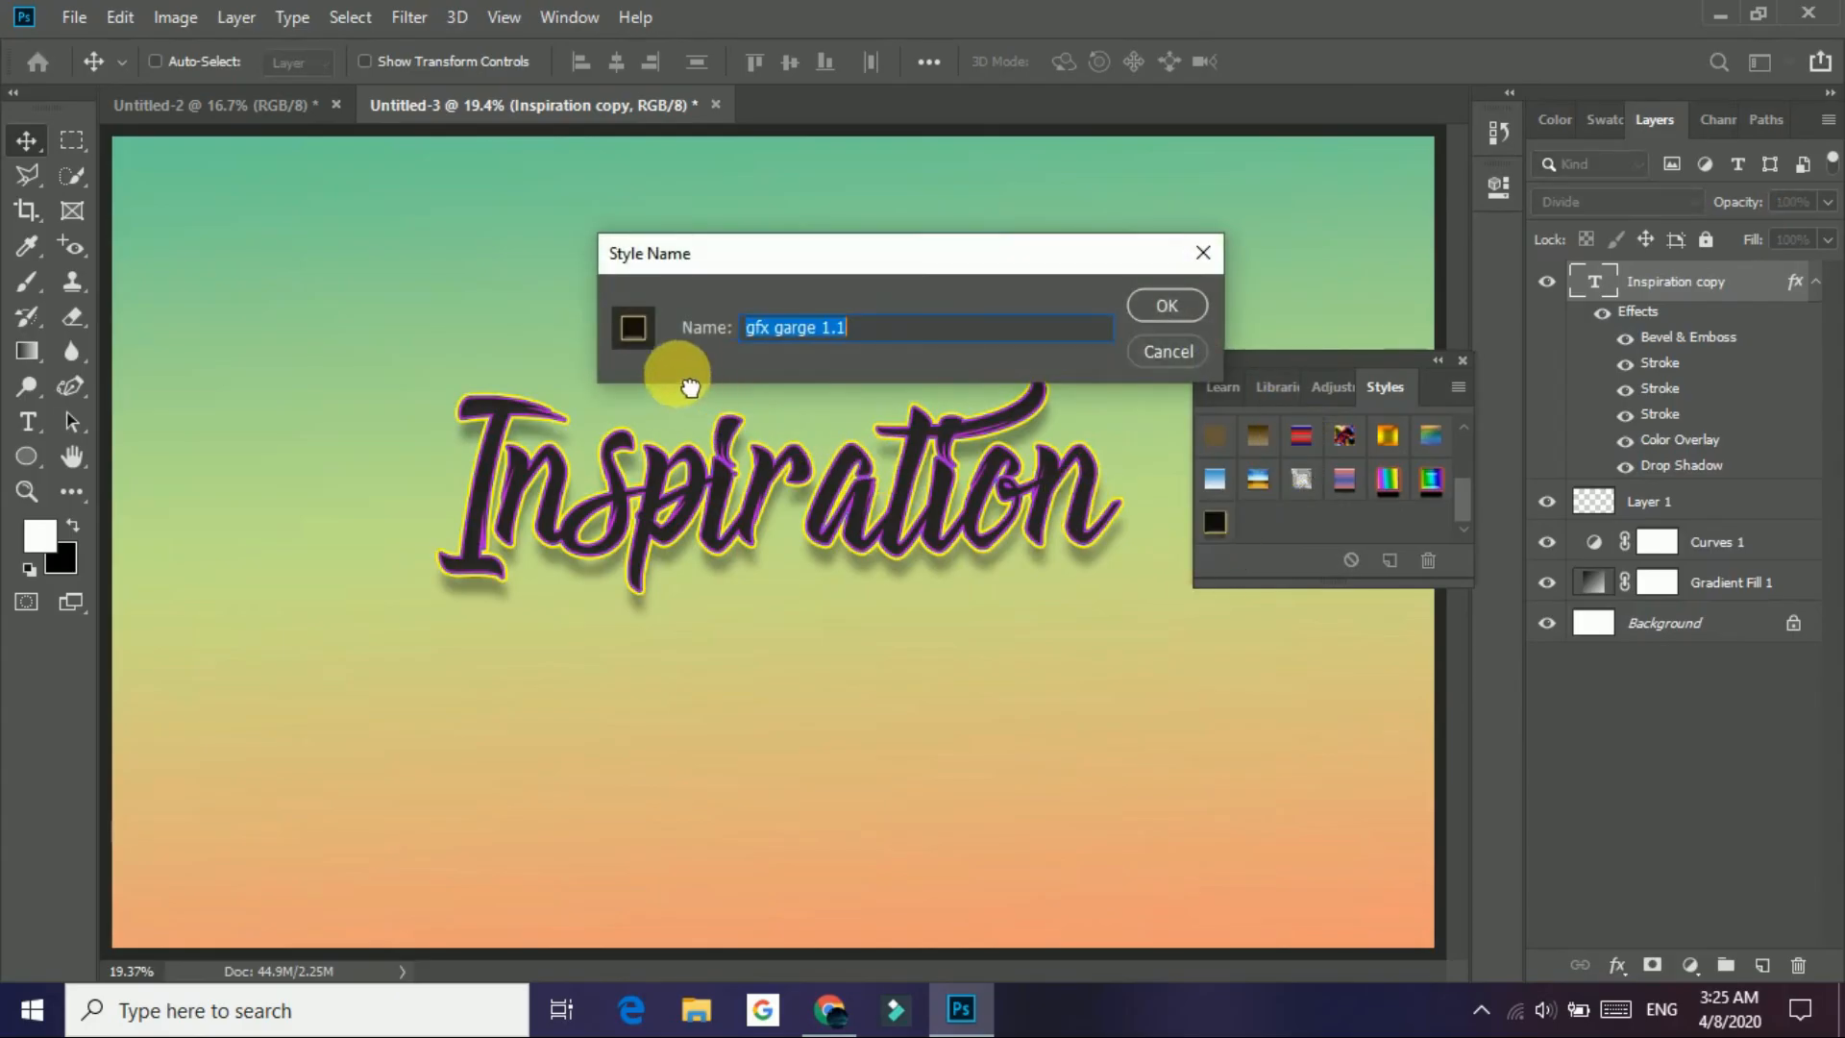
left_click(1177, 325)
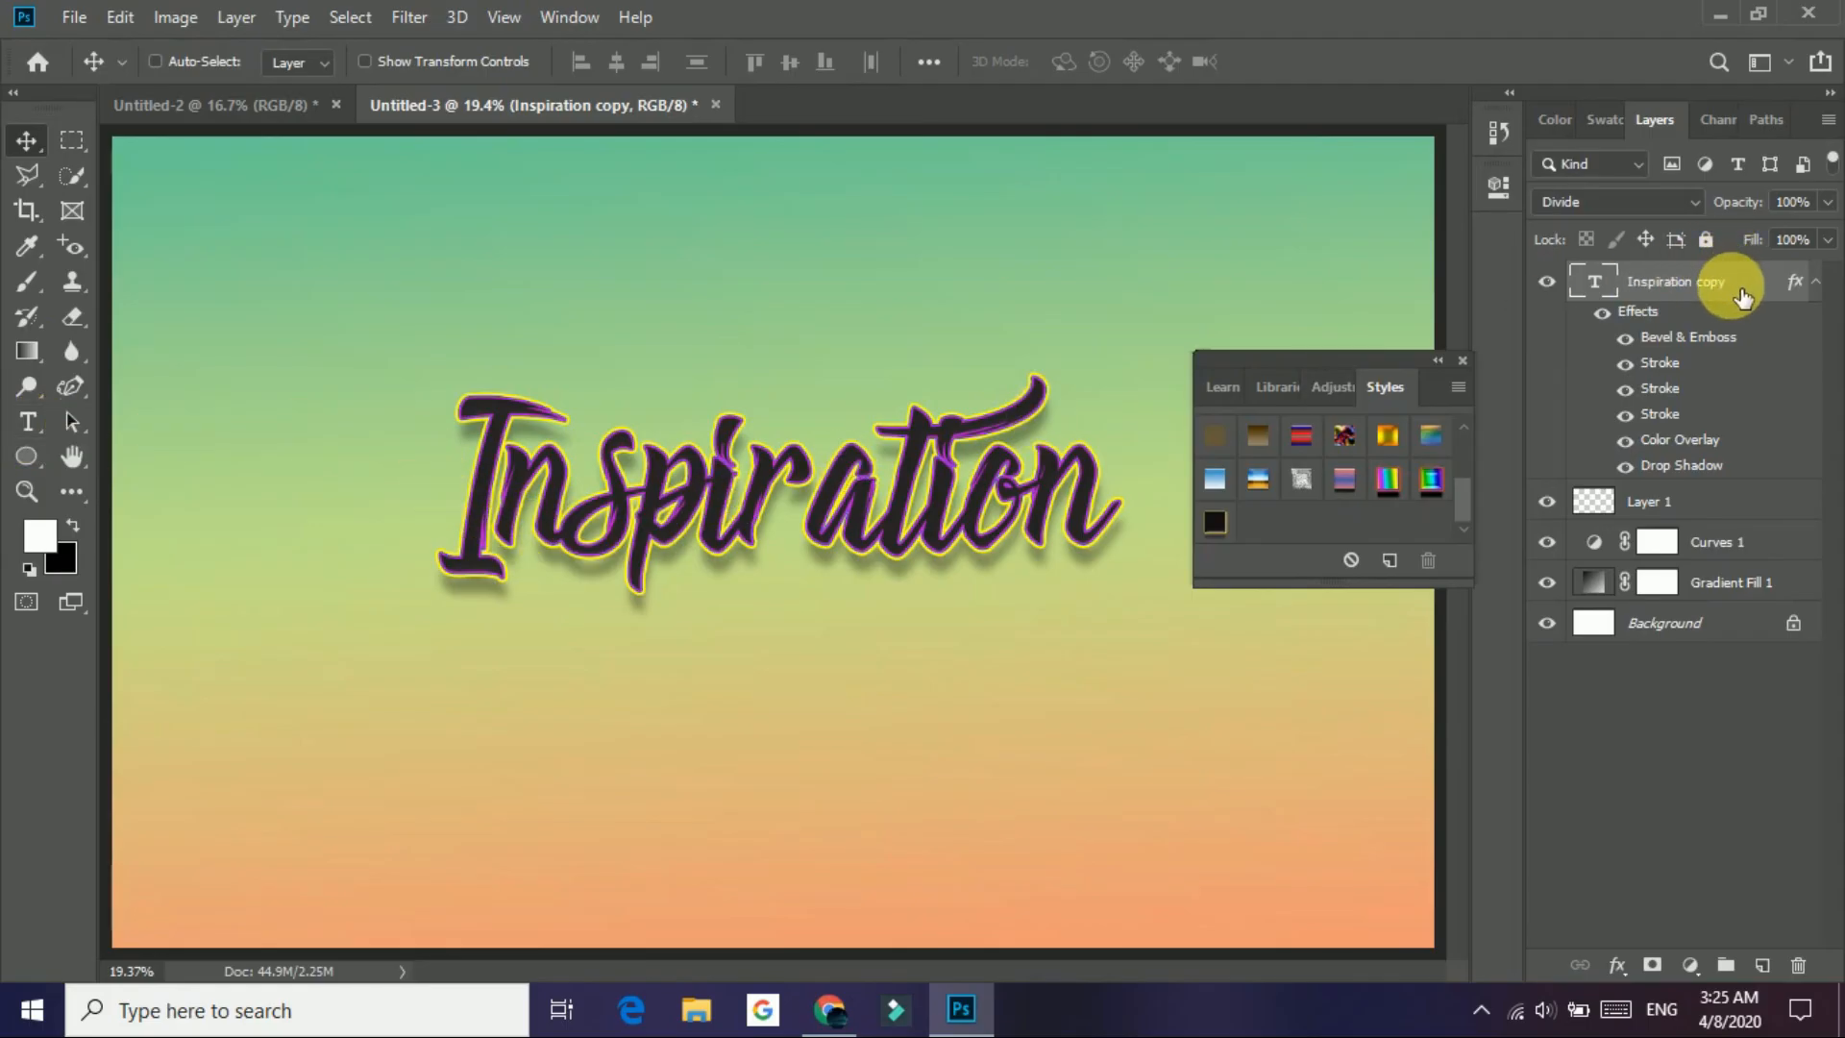
Step: Duplicate the Inspiration text below the original and replace the duplicate's wording with GFX
left_click_drag(674, 517, 422, 744)
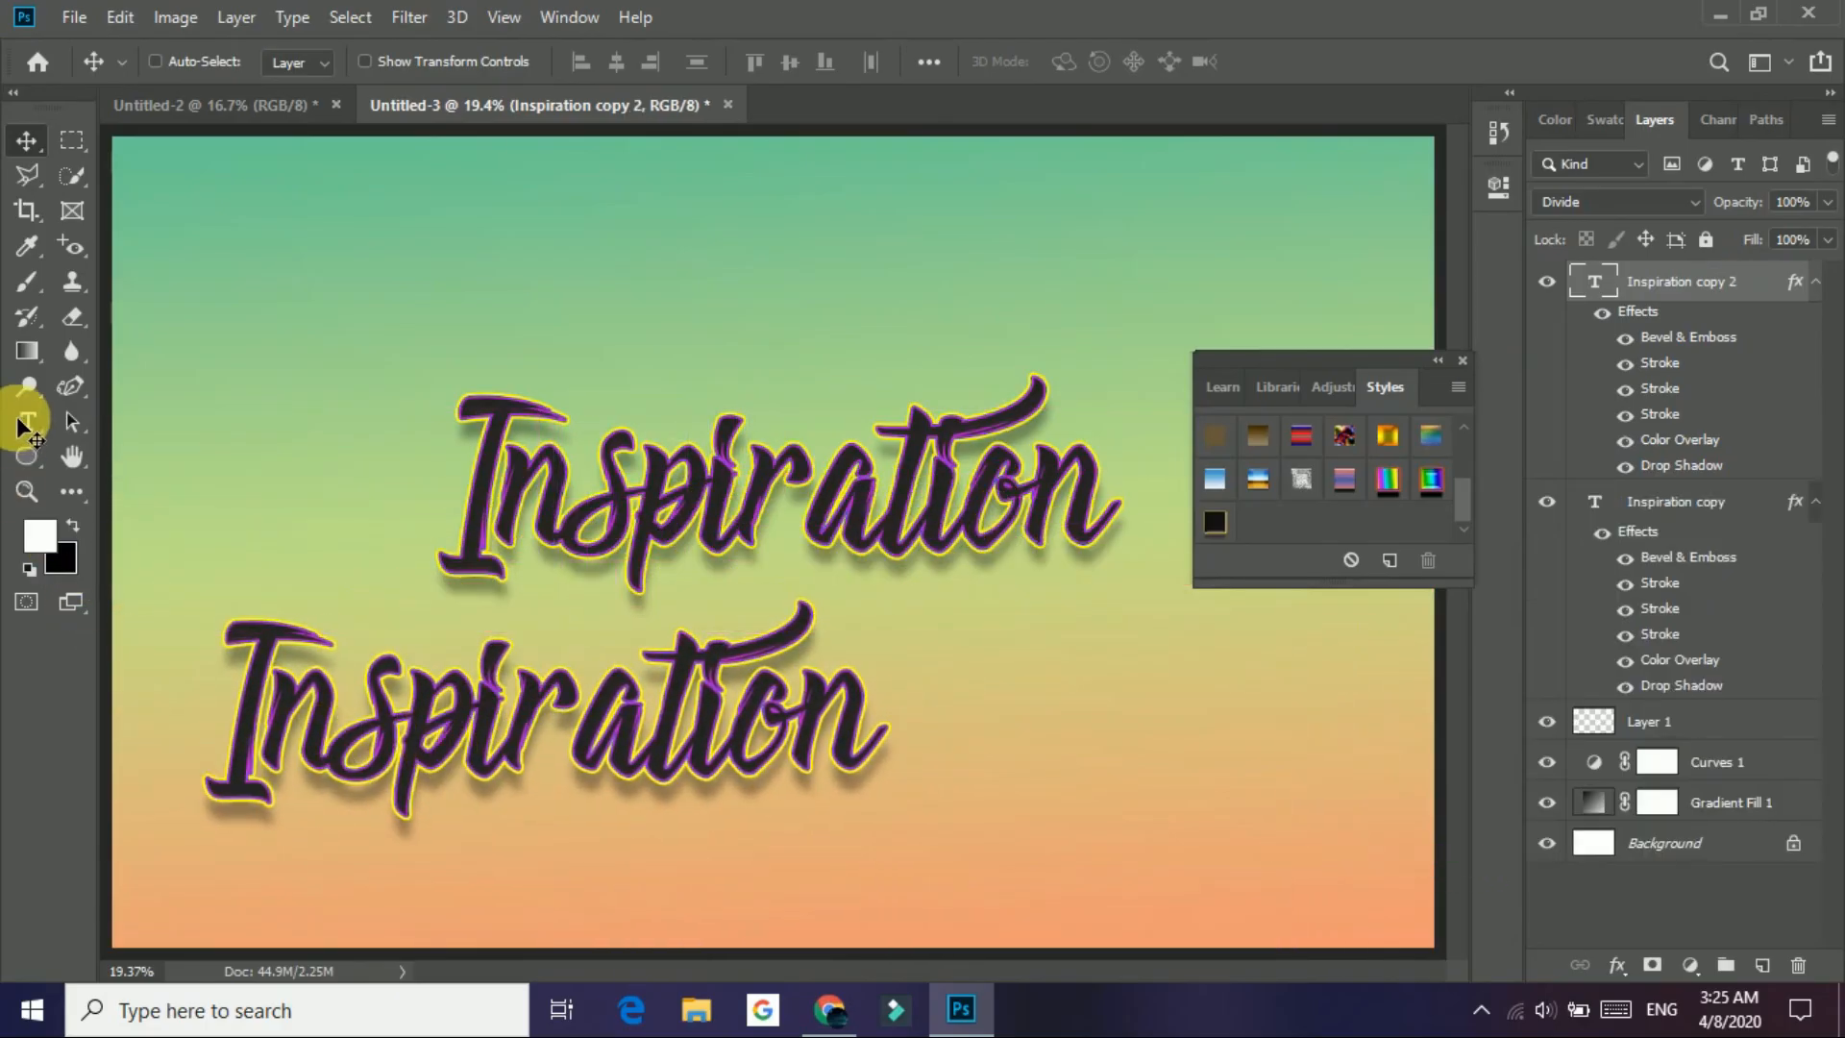
left_click(23, 422)
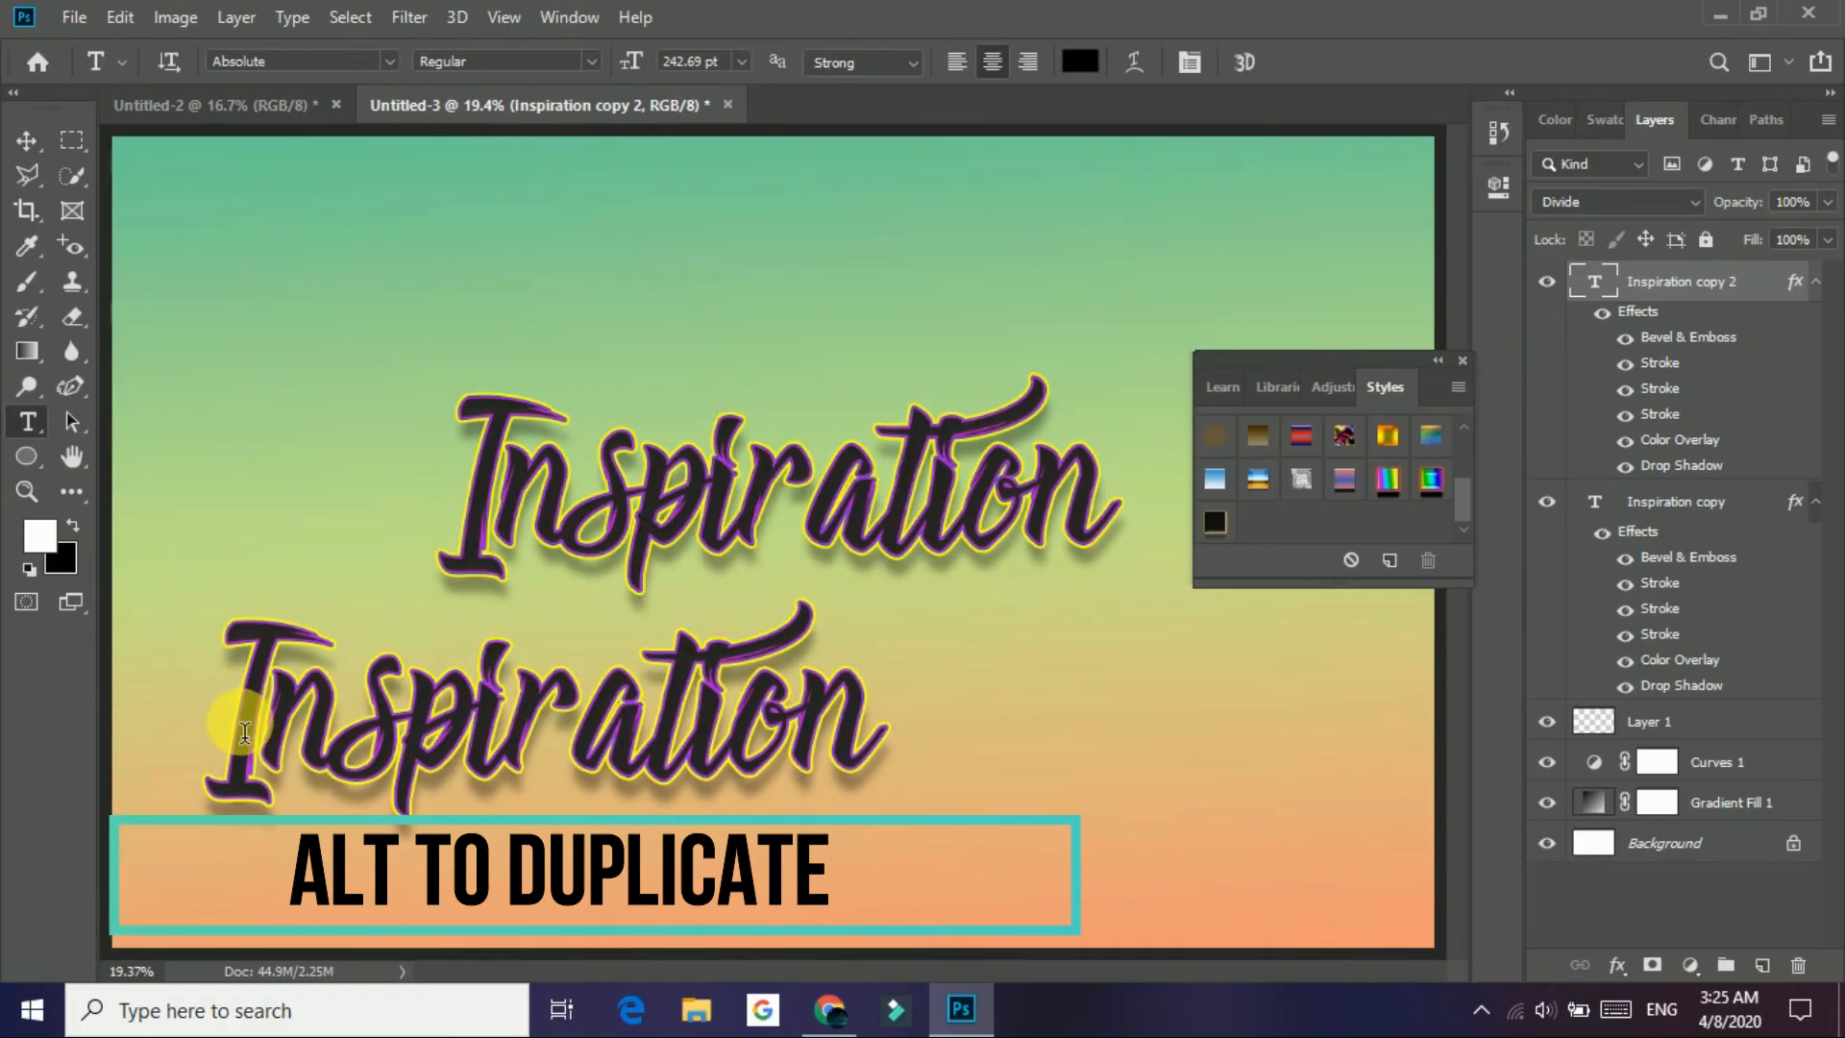
left_click_drag(256, 735, 928, 757)
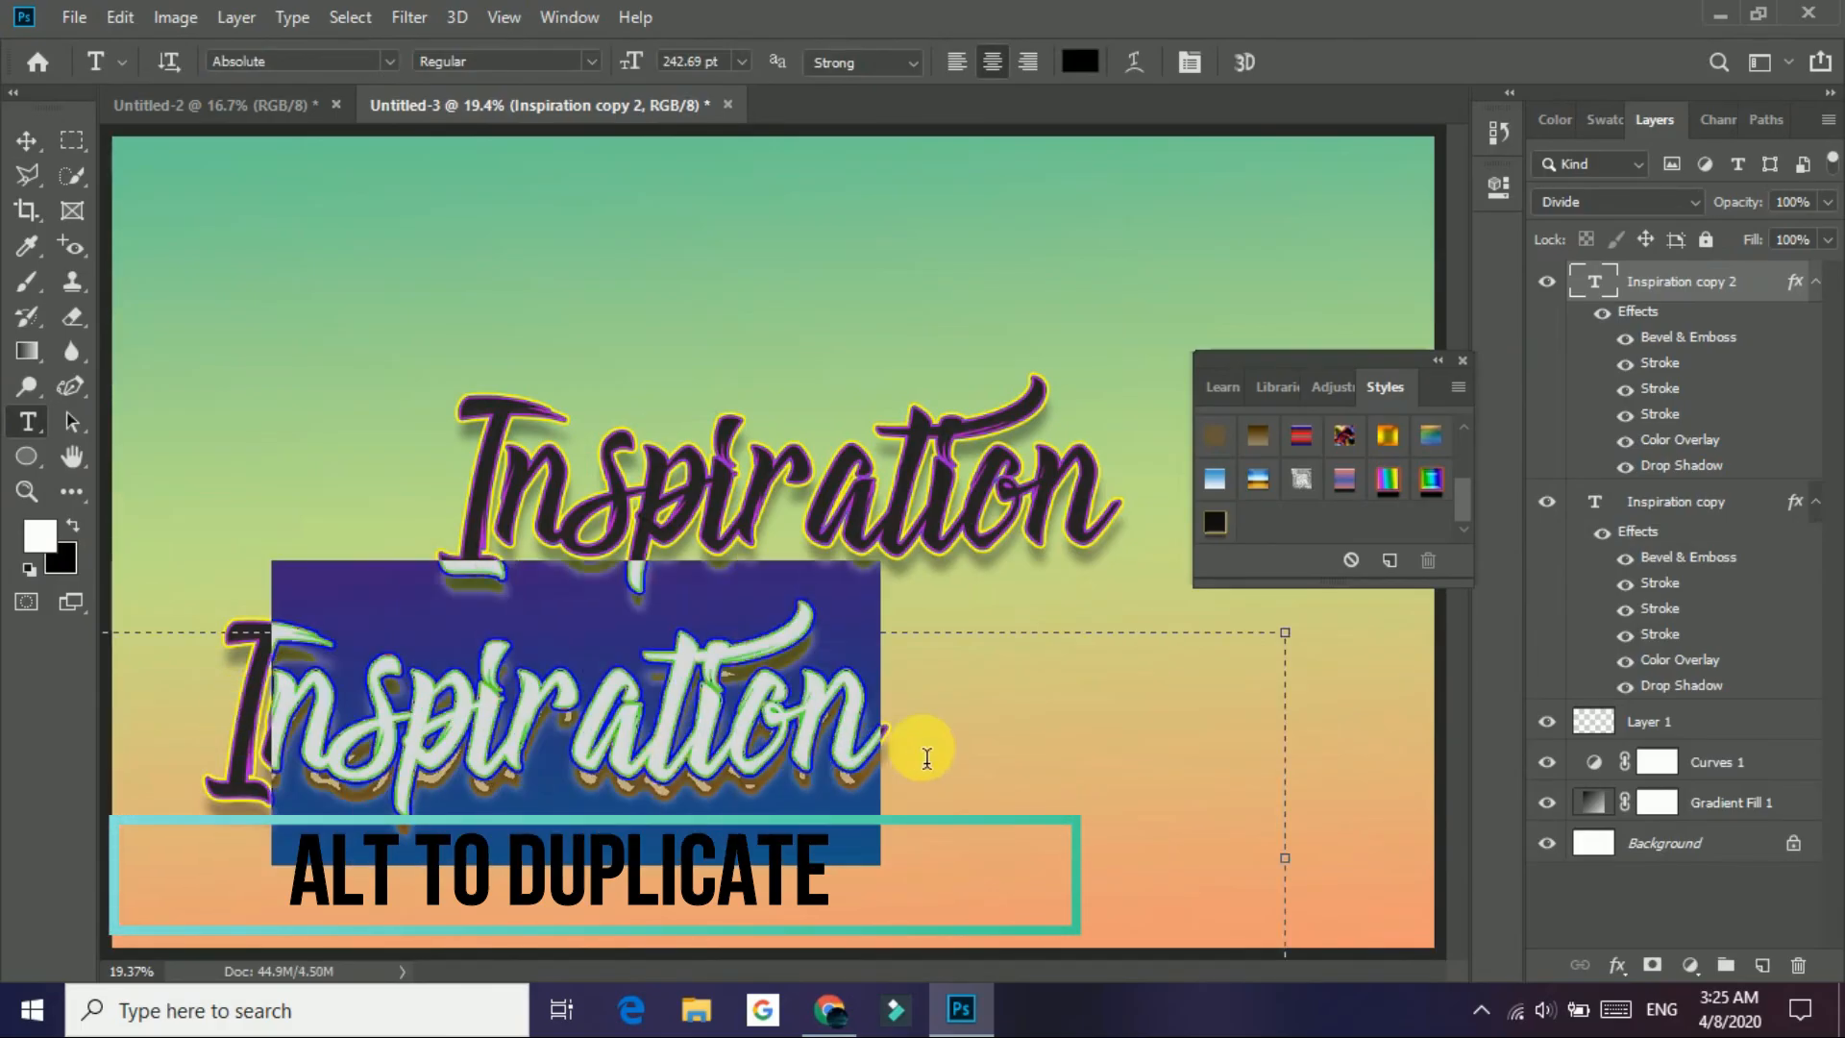
left_click_drag(215, 776, 980, 775)
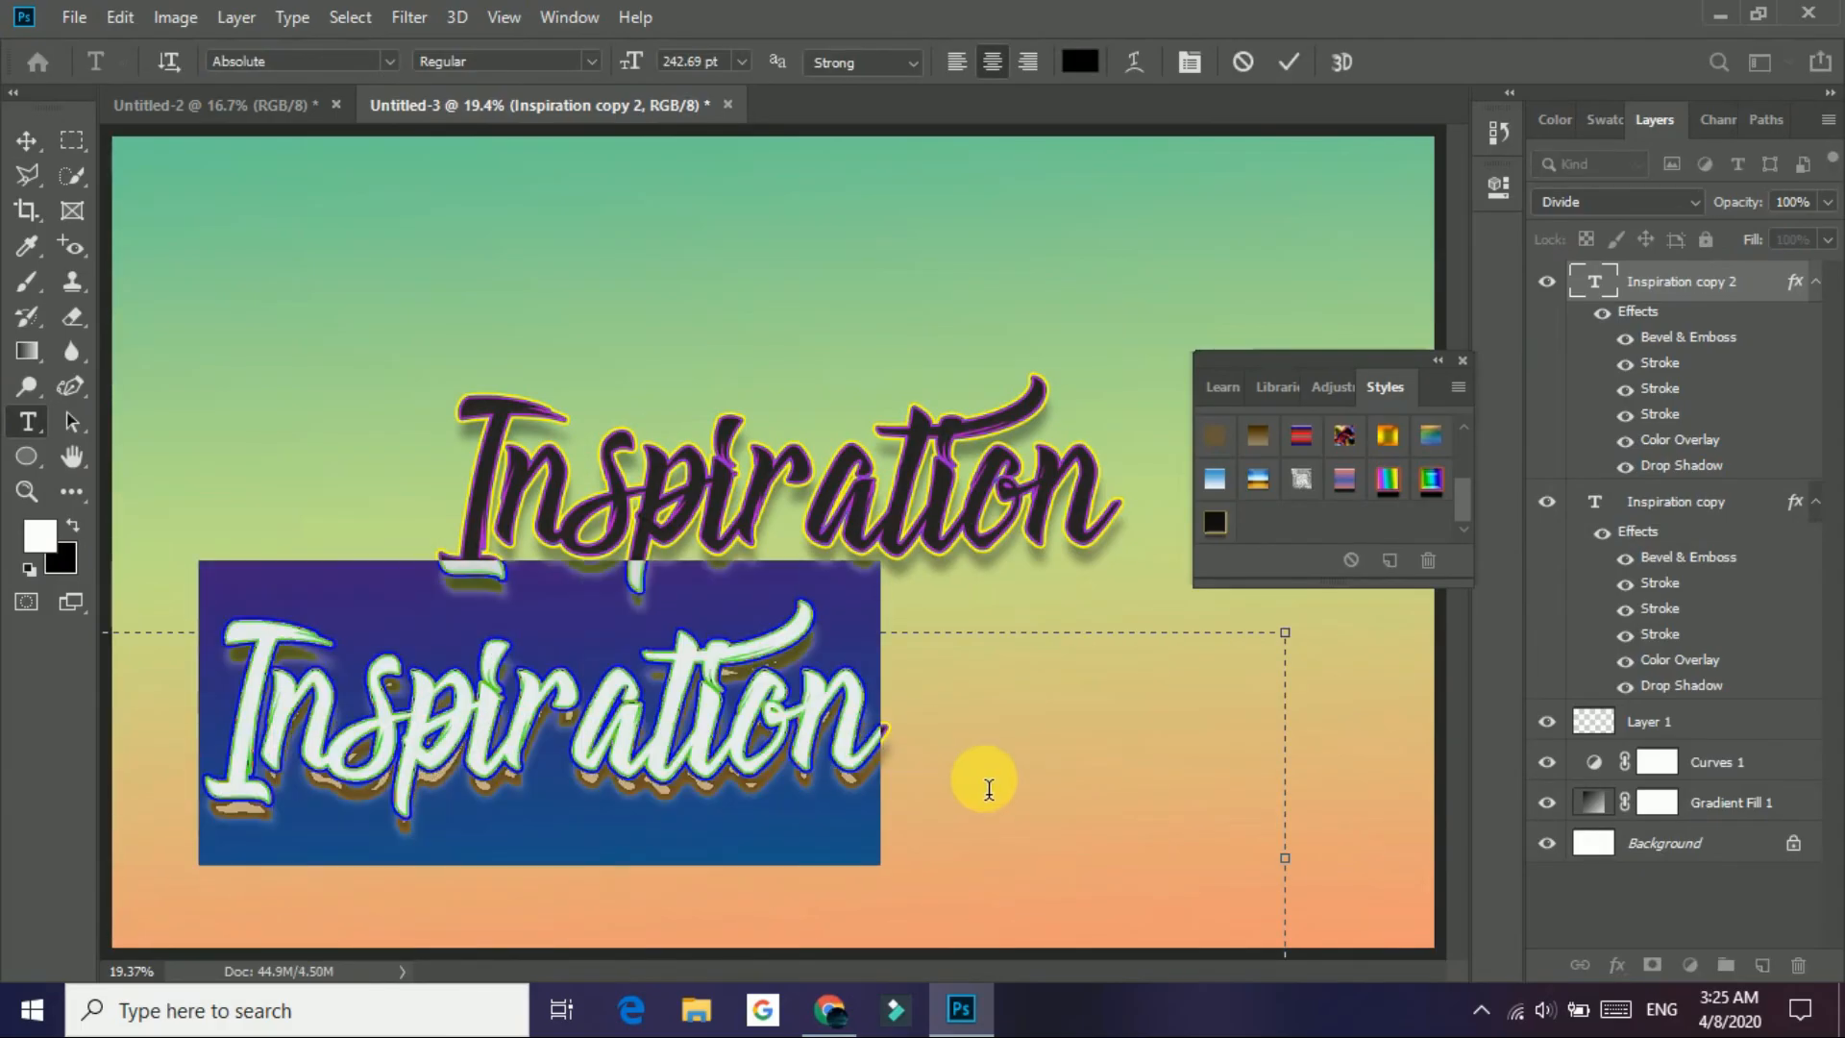
key("BackSpace")
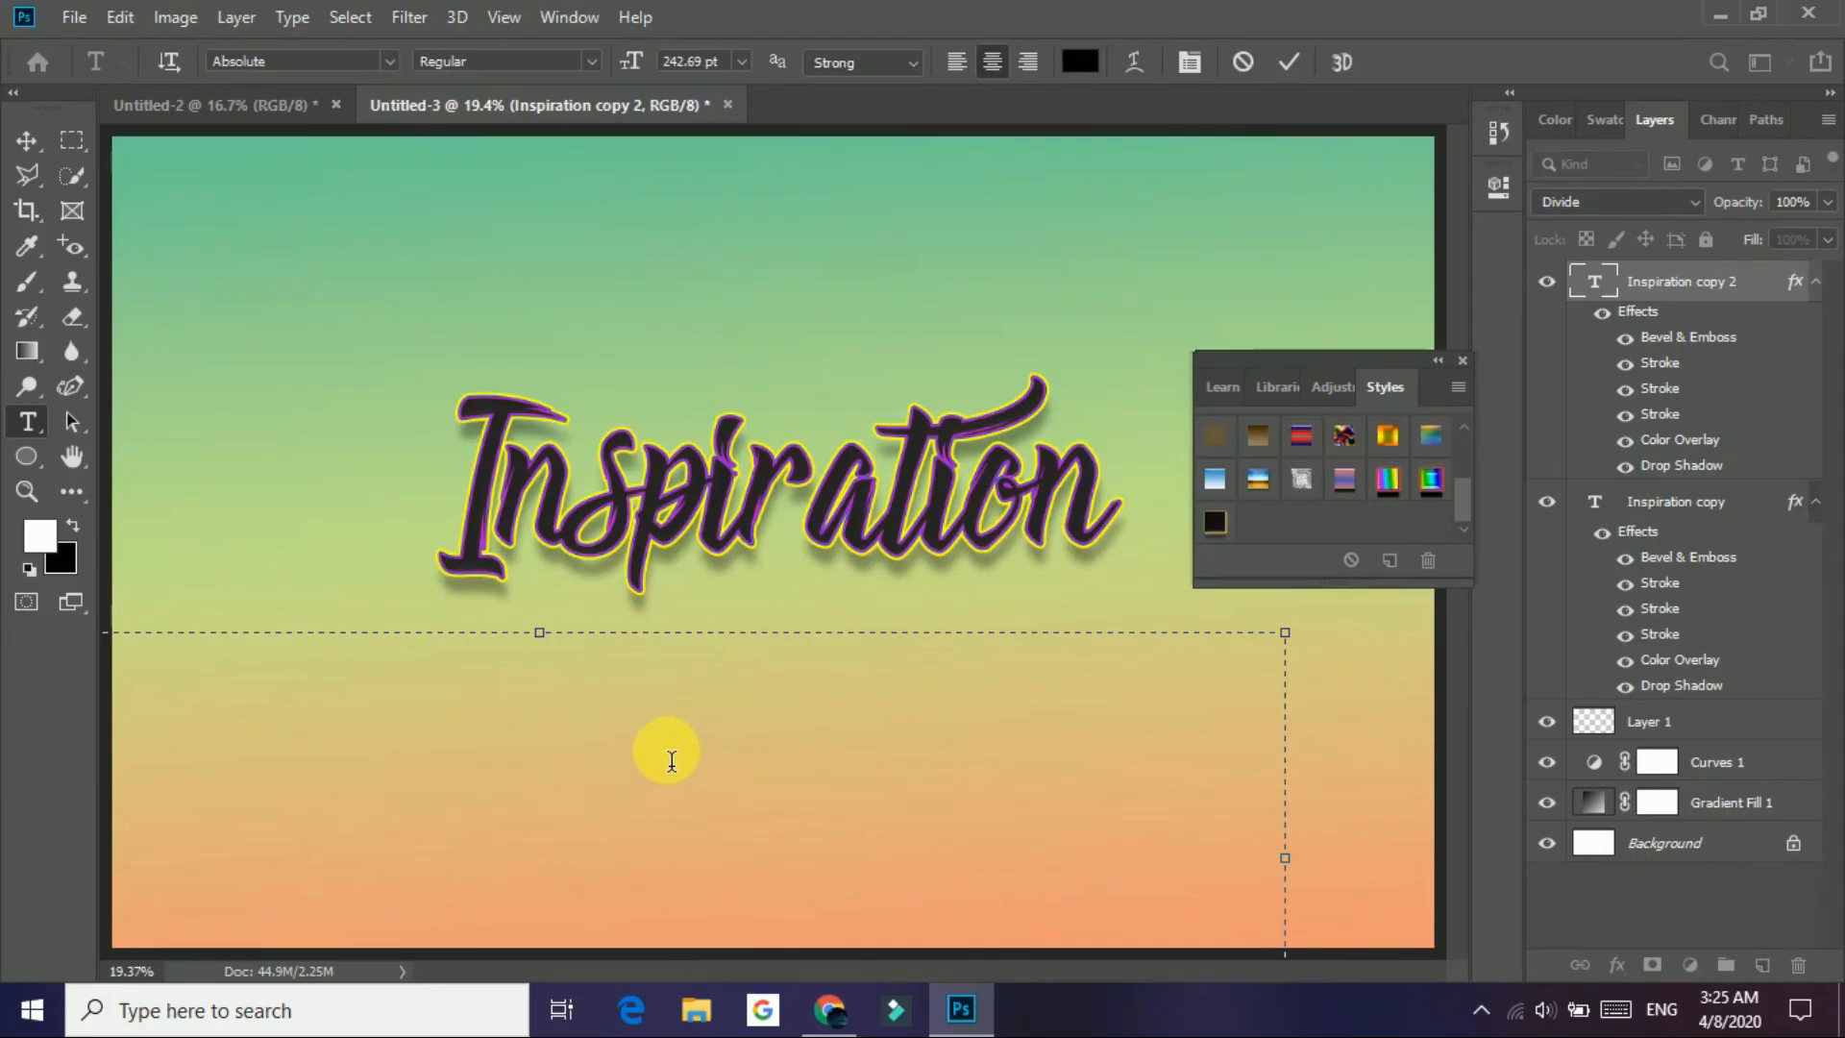
type("af")
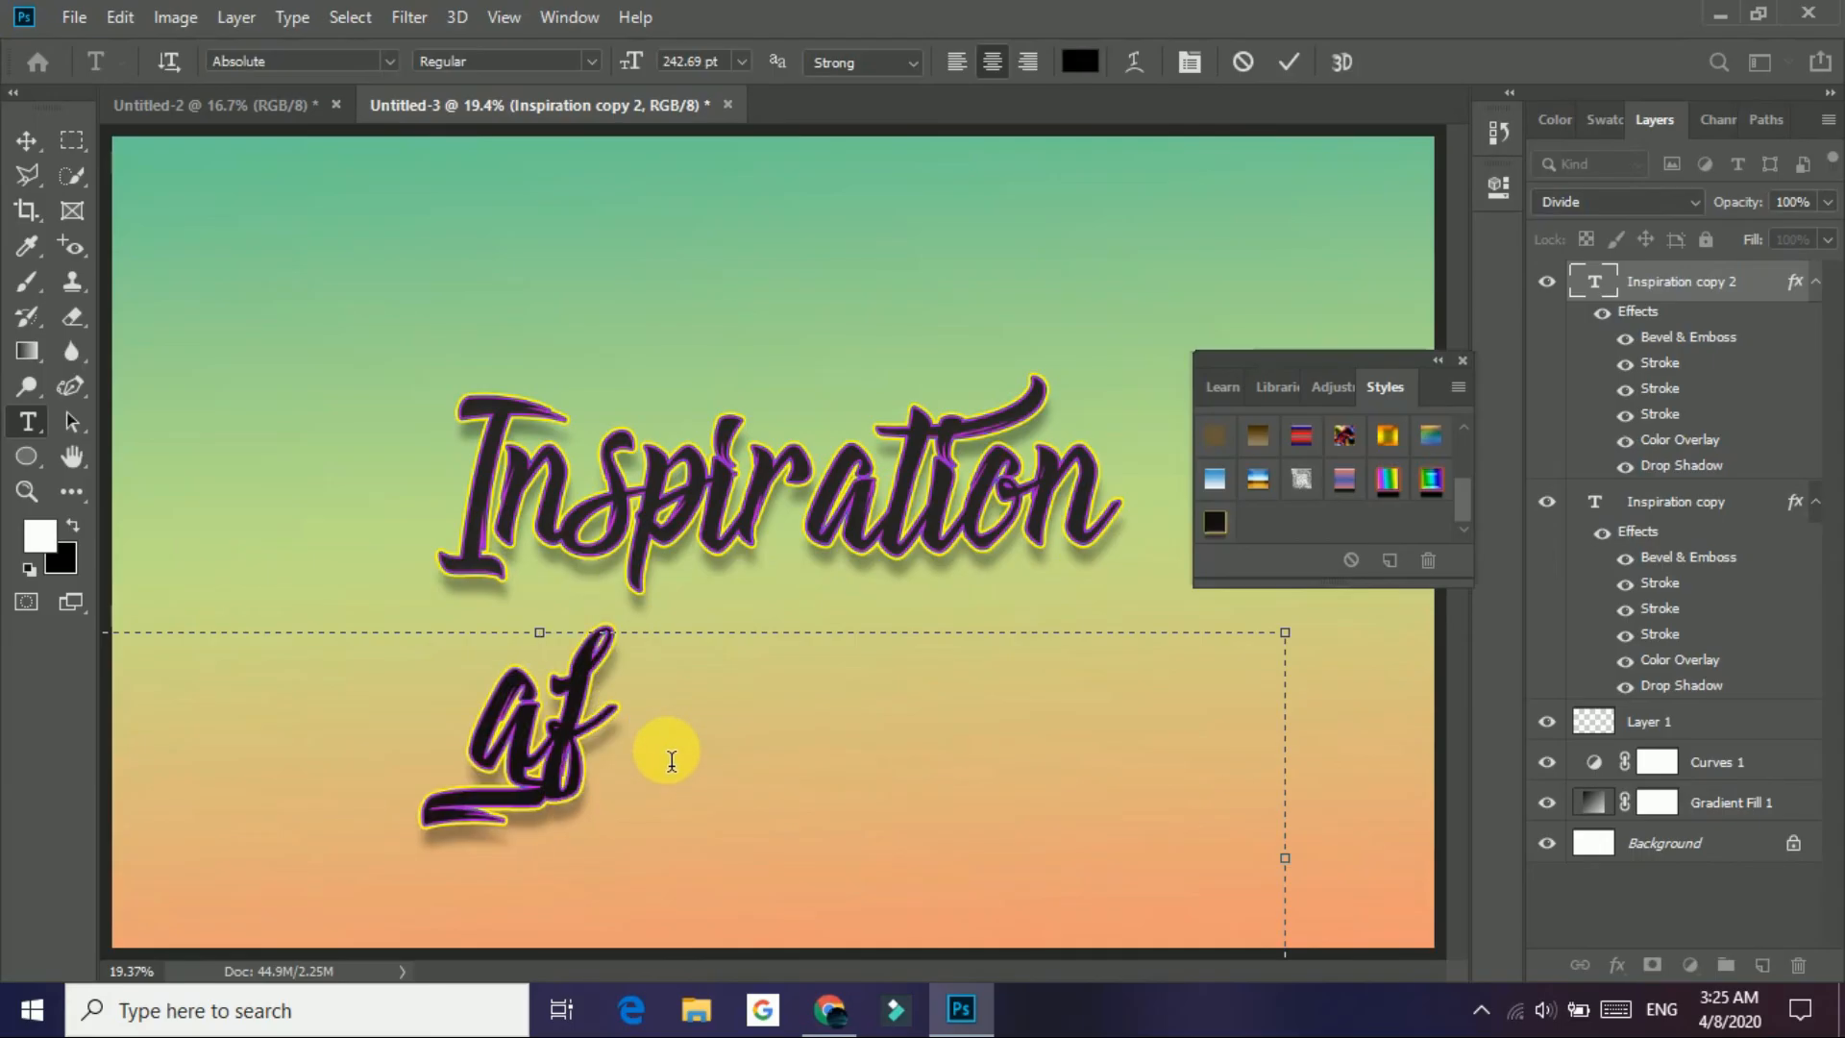
key("BackSpace")
key("BackSpace")
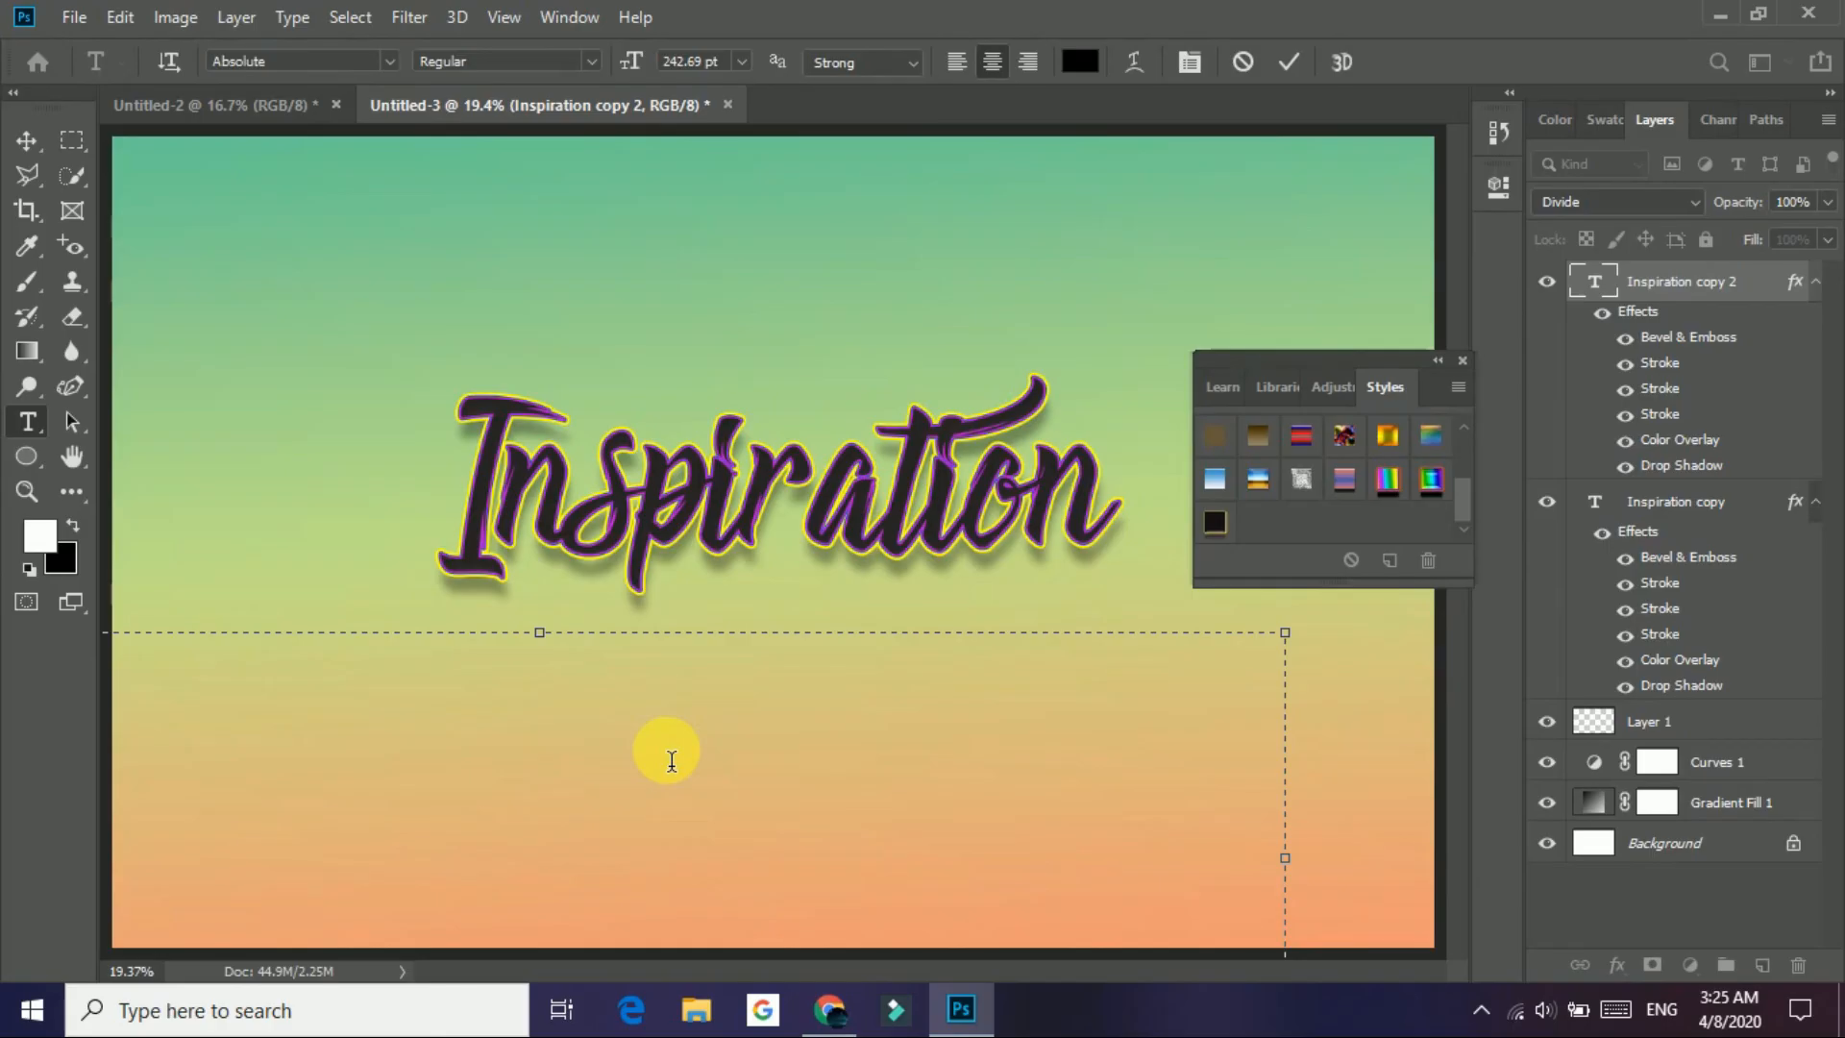
type("GFX")
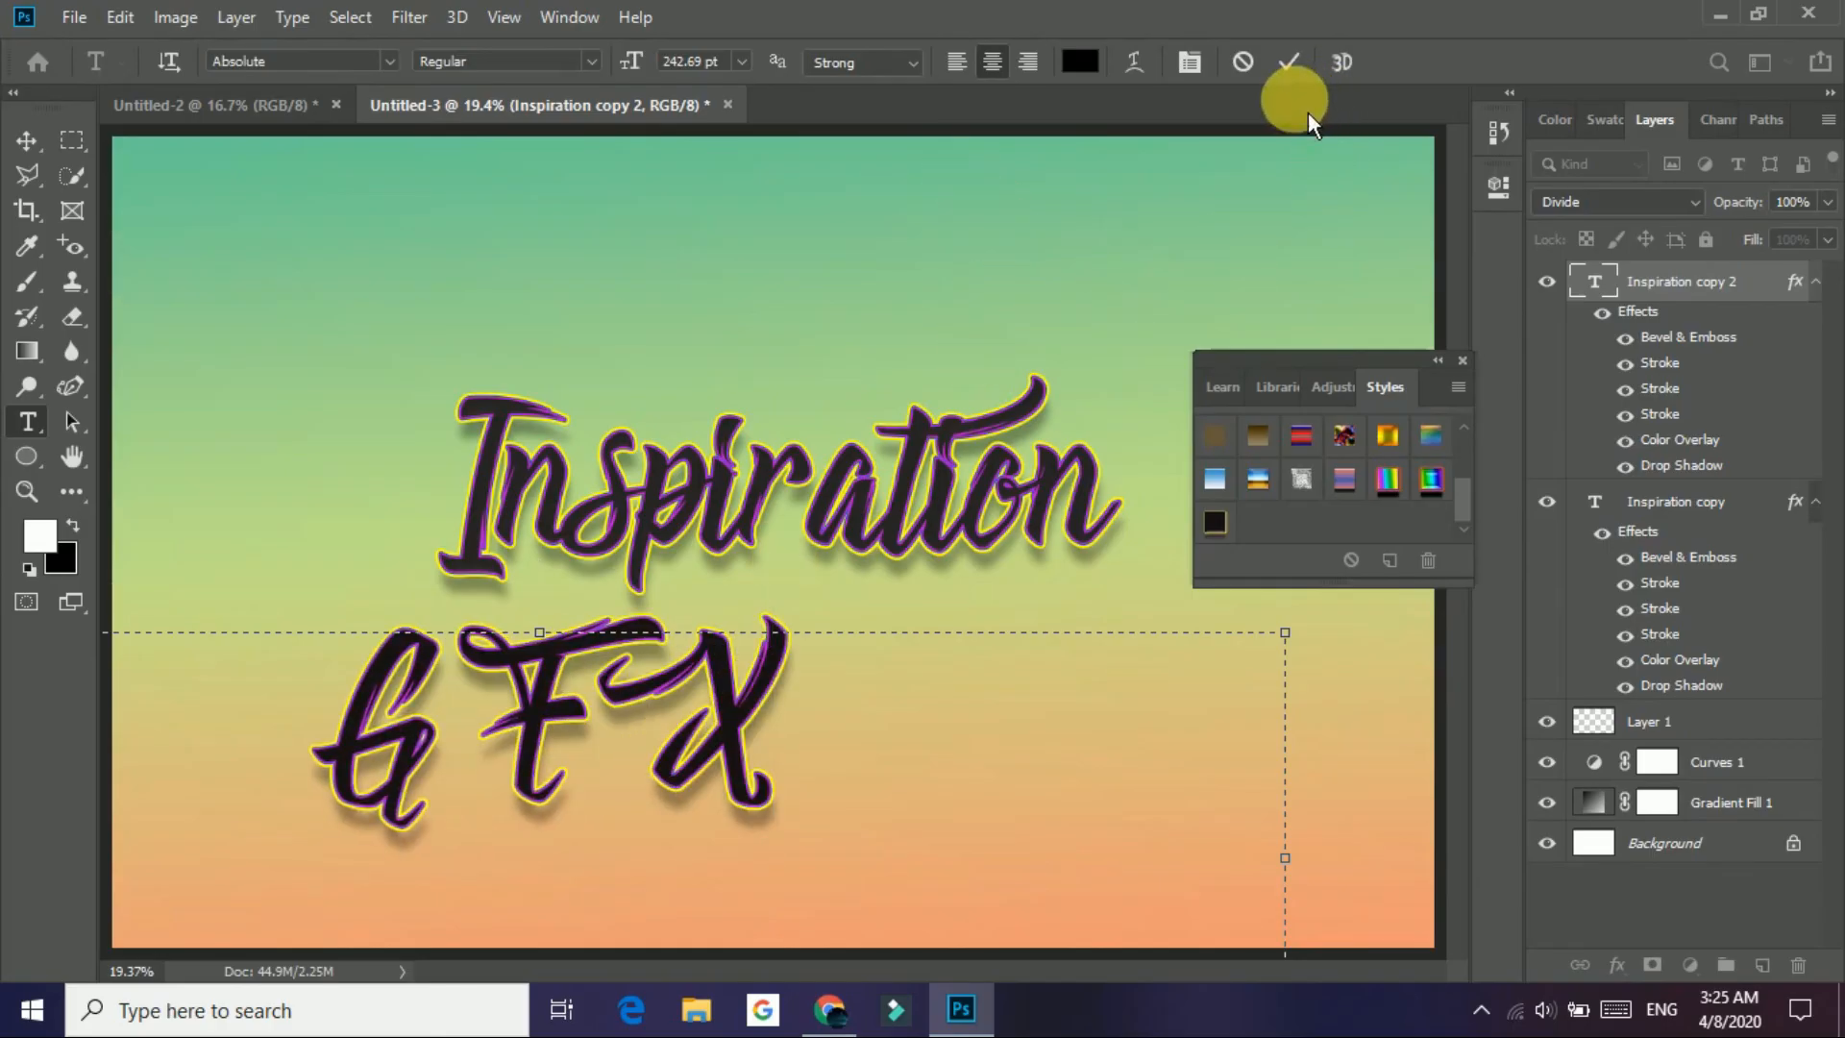
left_click(1288, 62)
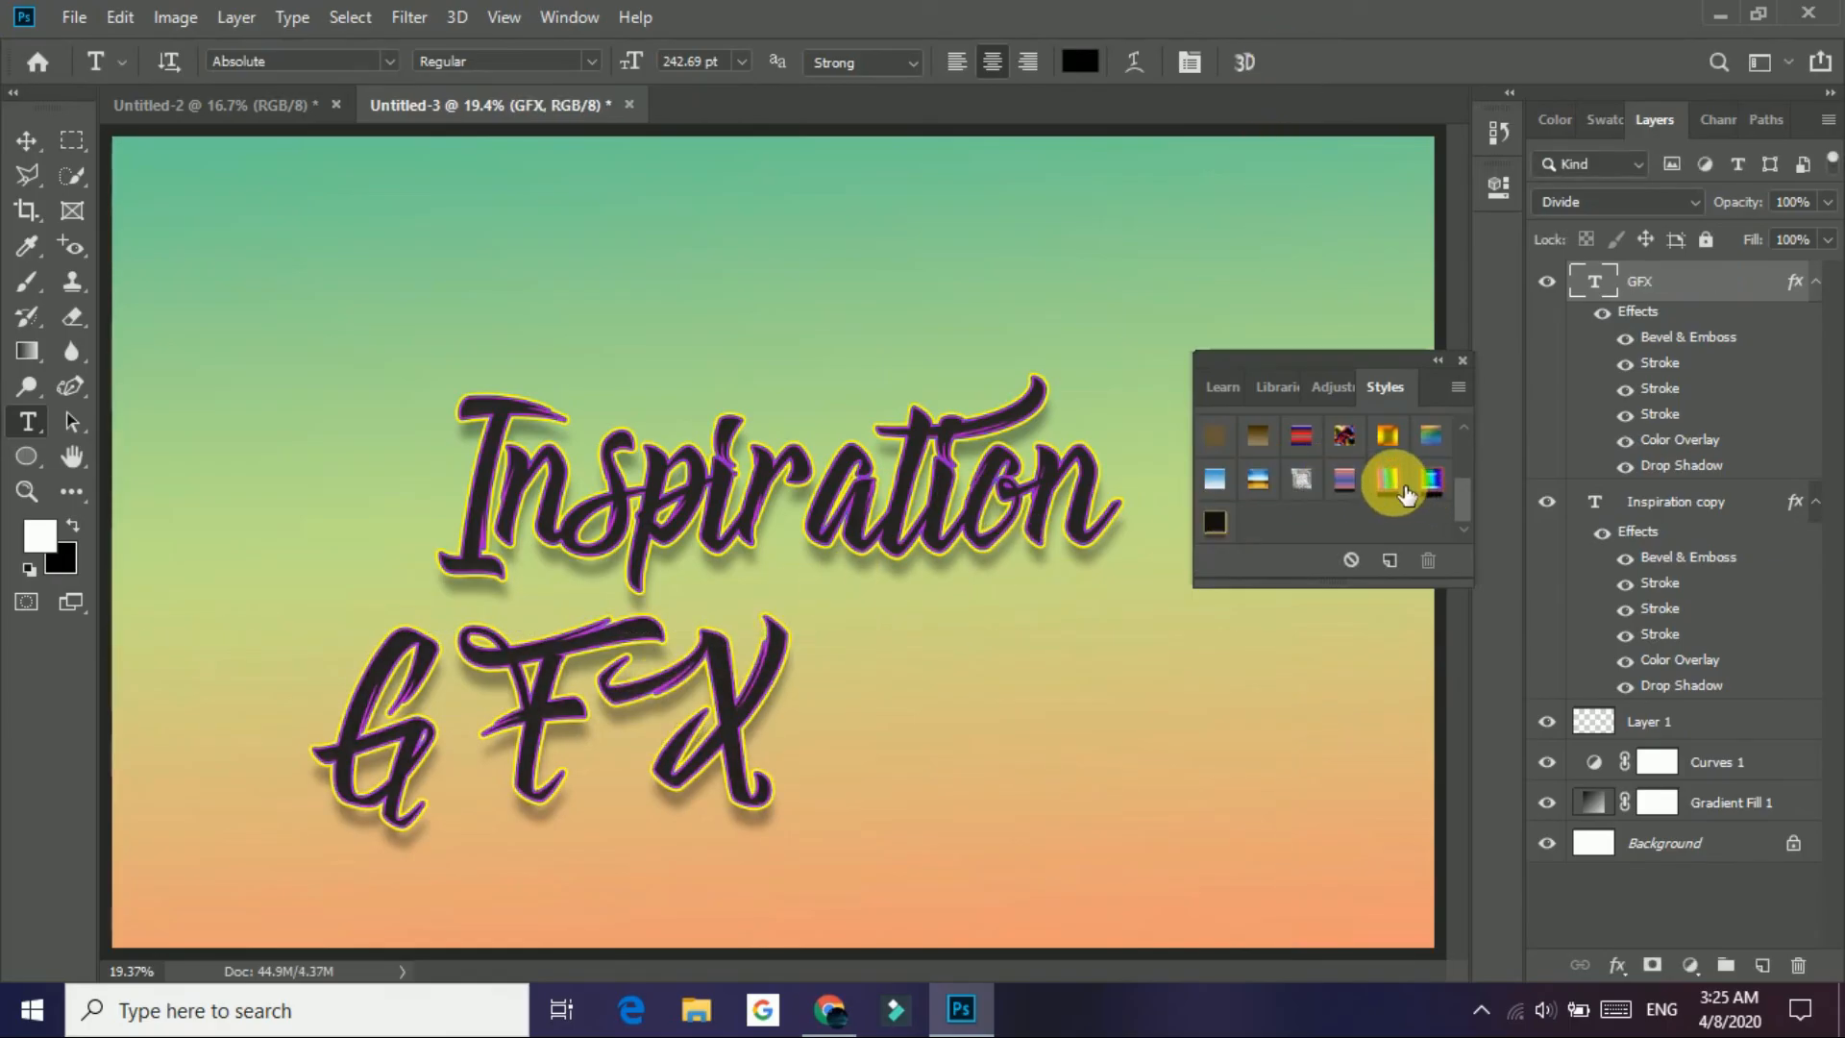
Step: Try a rainbow preset style on the GFX text, and reapply the saved gfx garge 1.1 style
left_click(1404, 490)
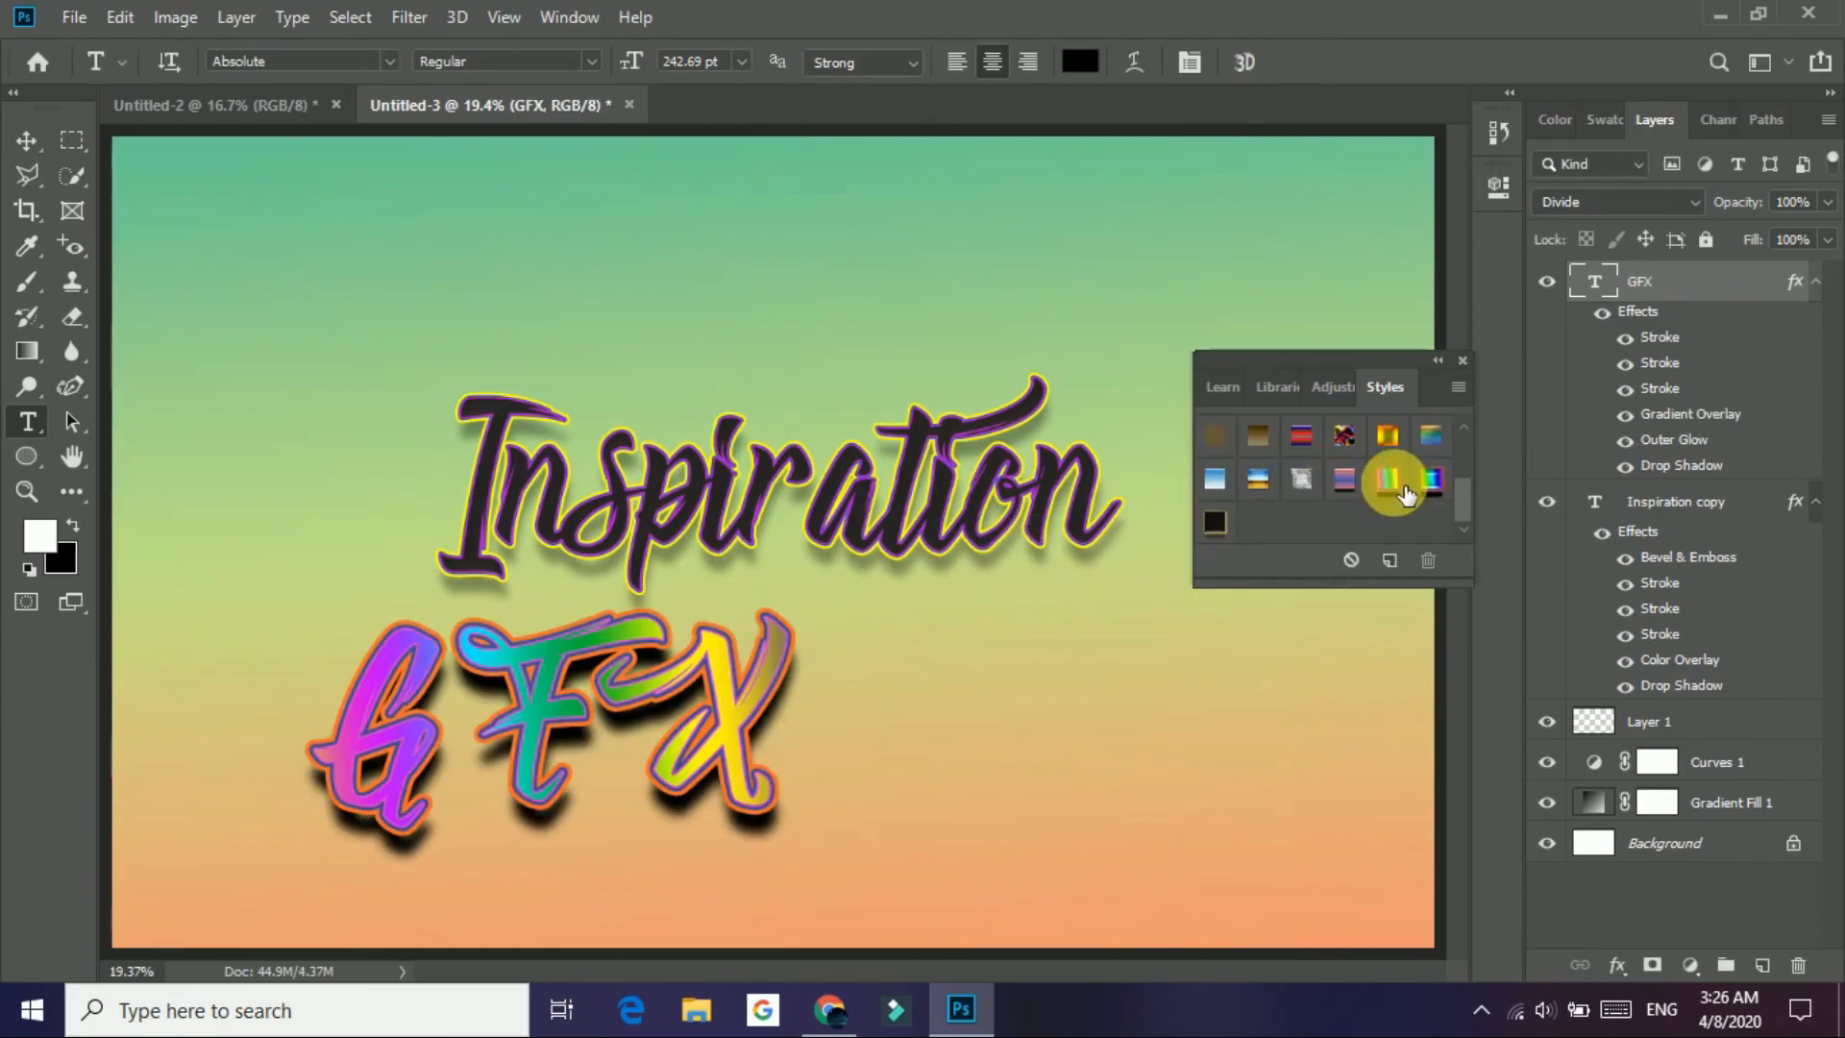
left_click(1227, 523)
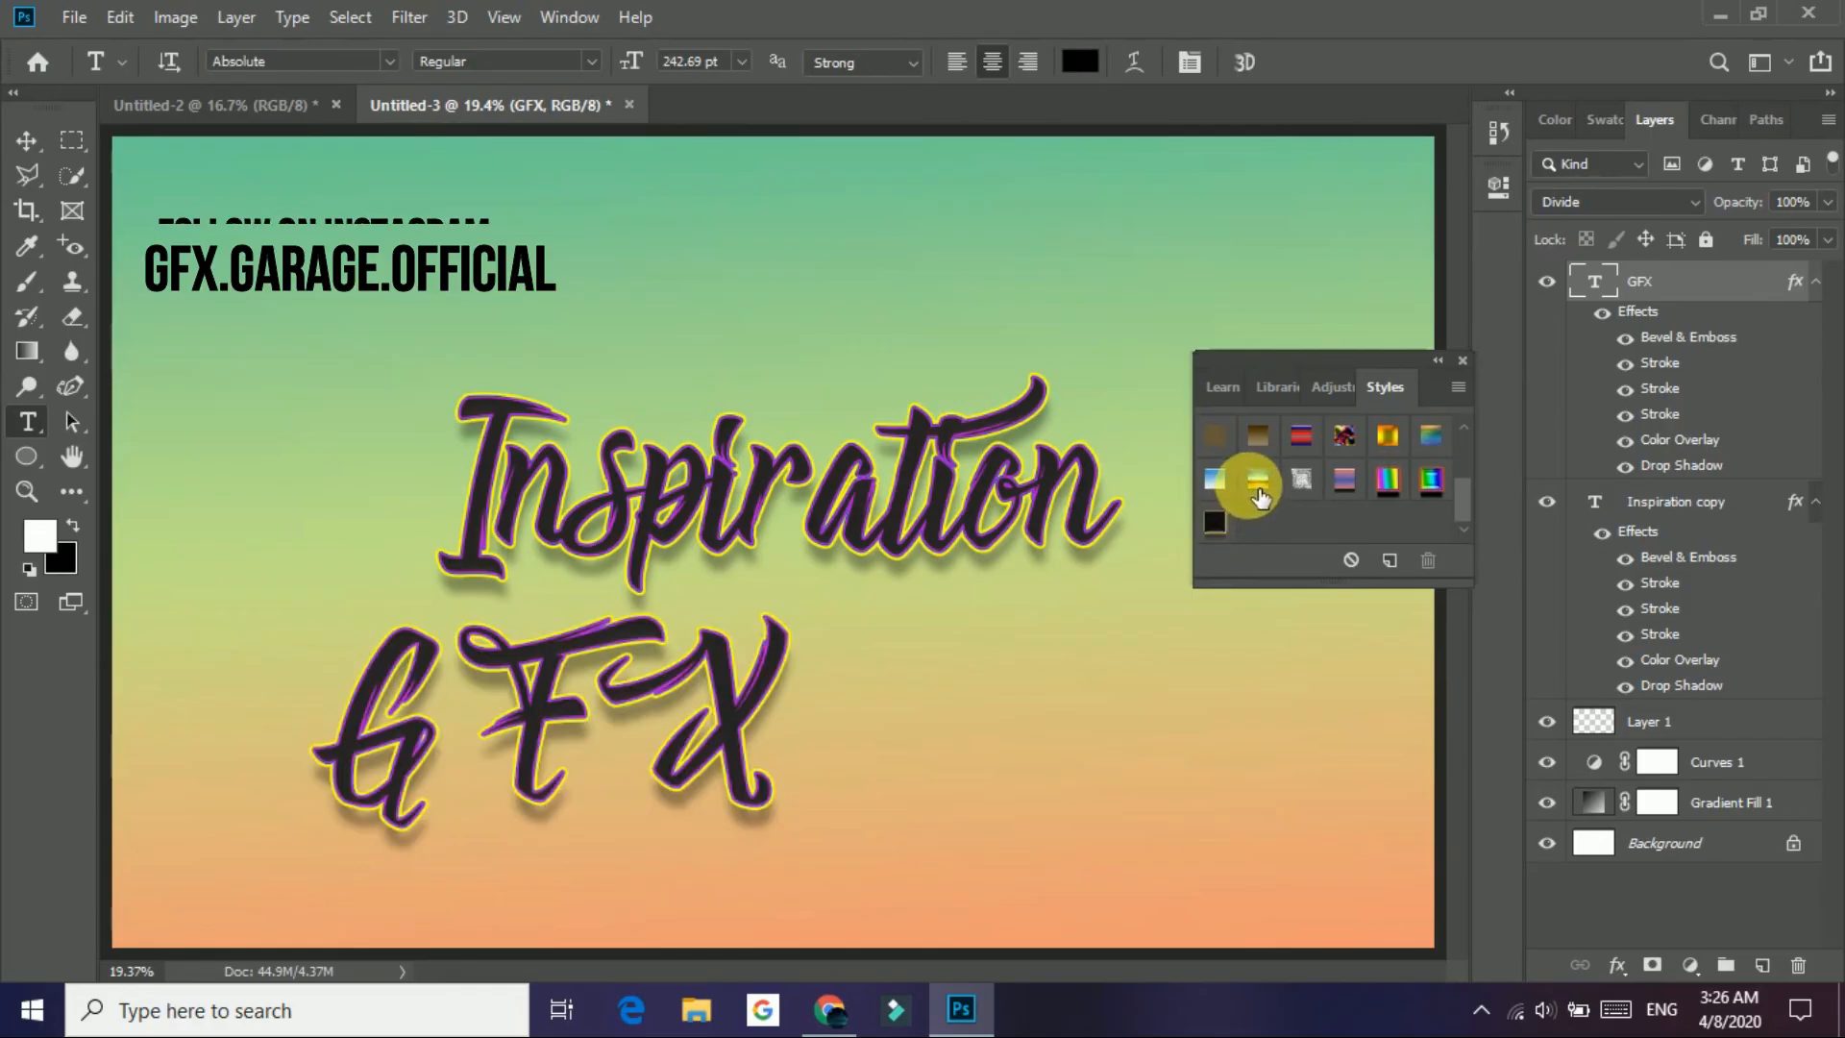
key("ctrl+z")
key("ctrl+shift+z")
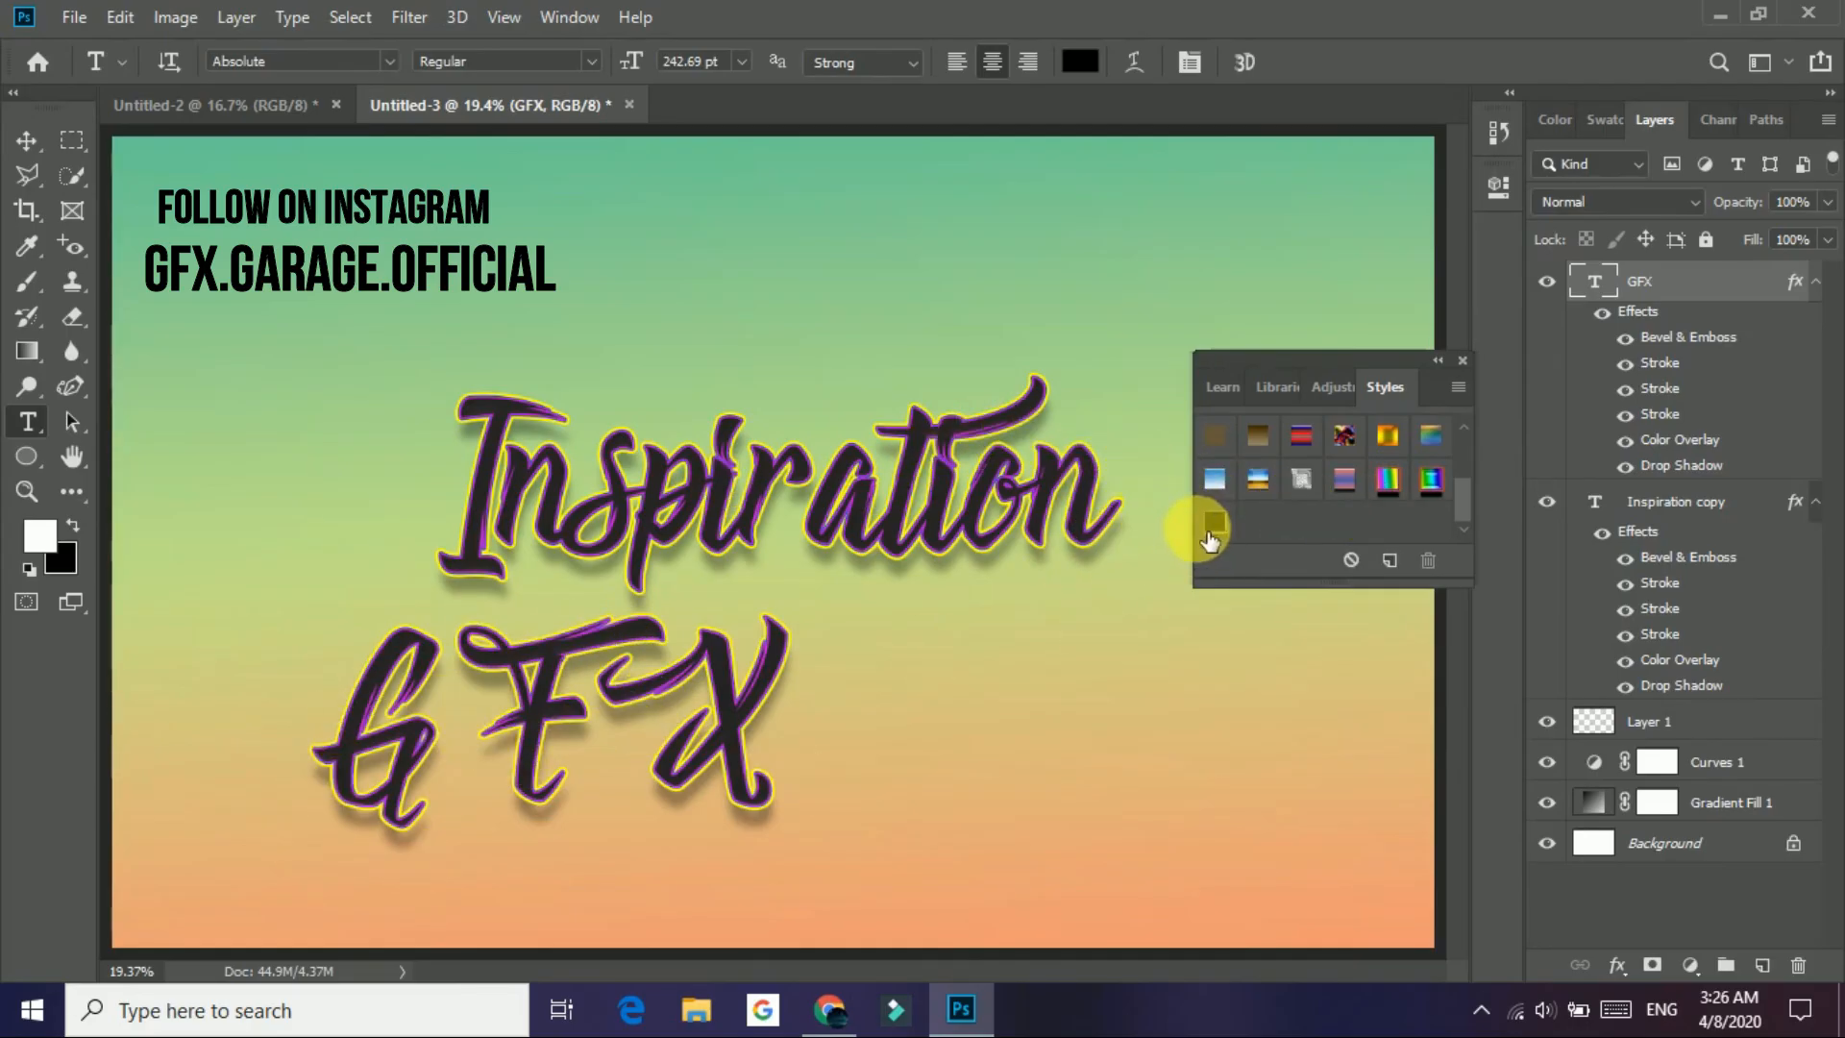
Step: Collapse and close the floating panel group that holds the styles
left_click(1439, 362)
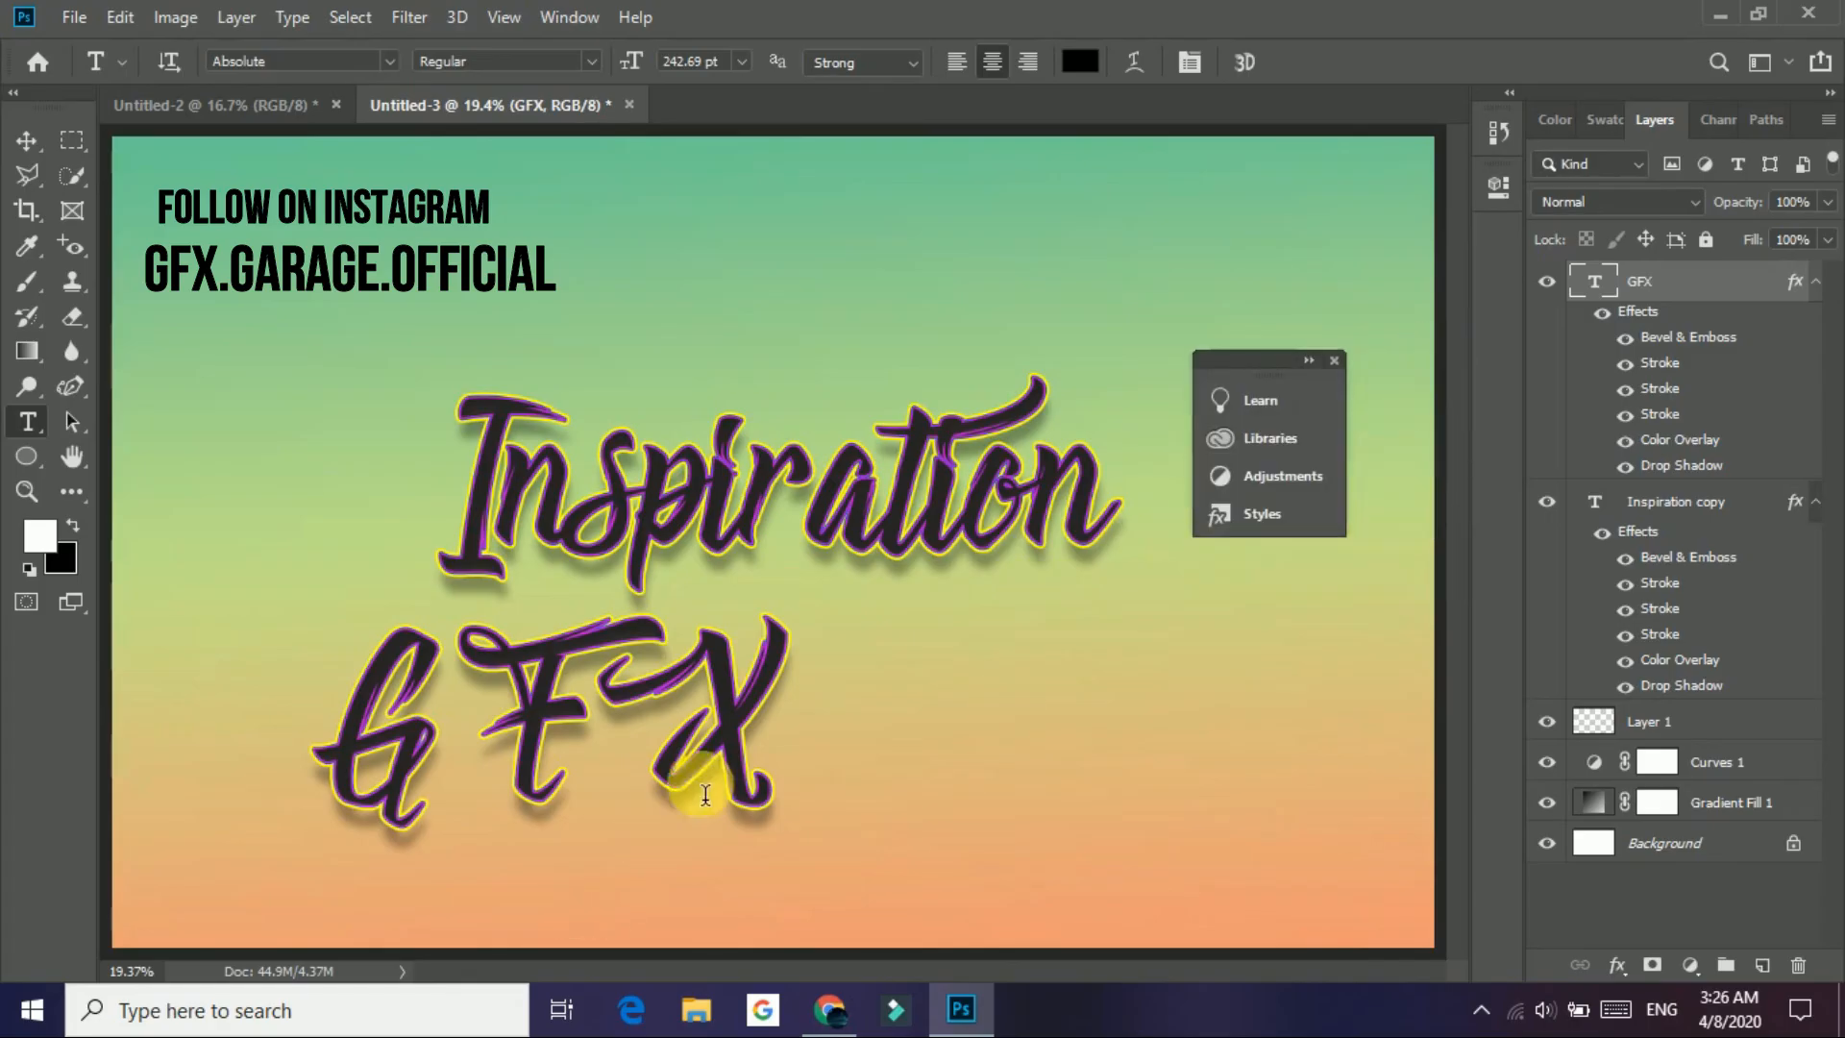
left_click(1310, 363)
left_click(1439, 362)
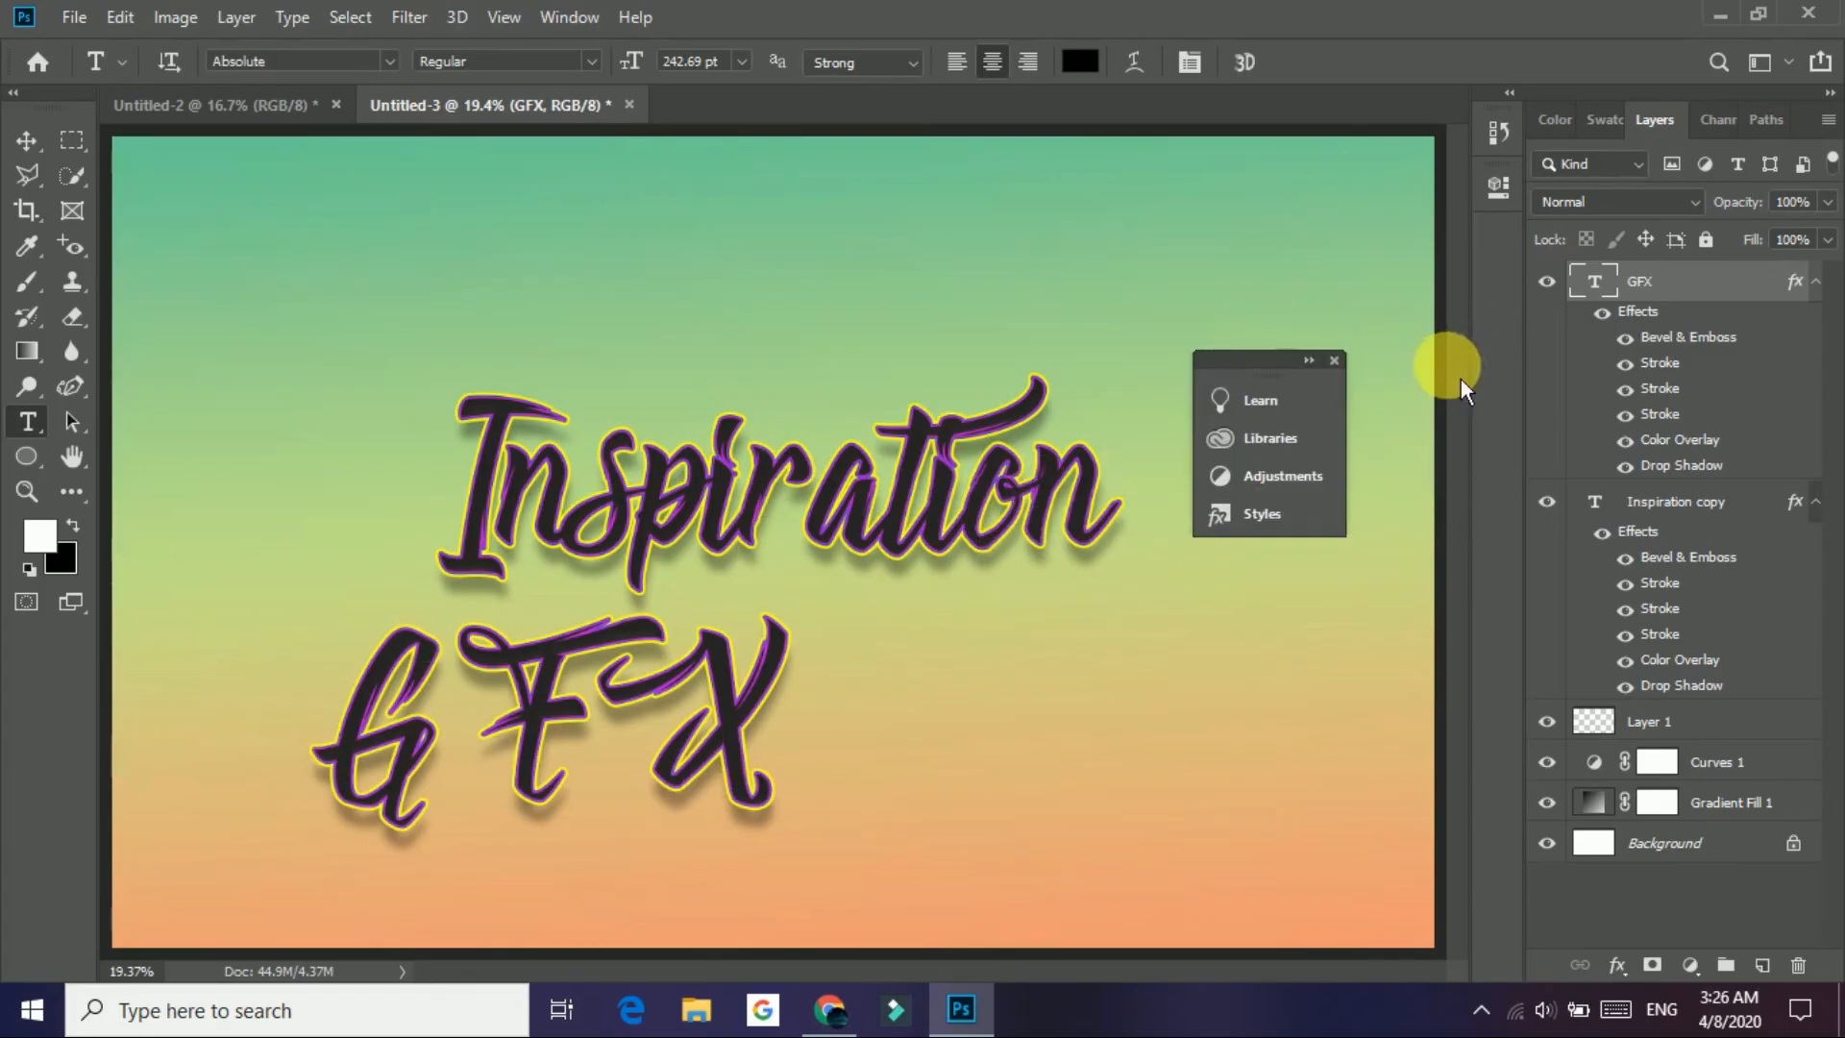
left_click(1333, 360)
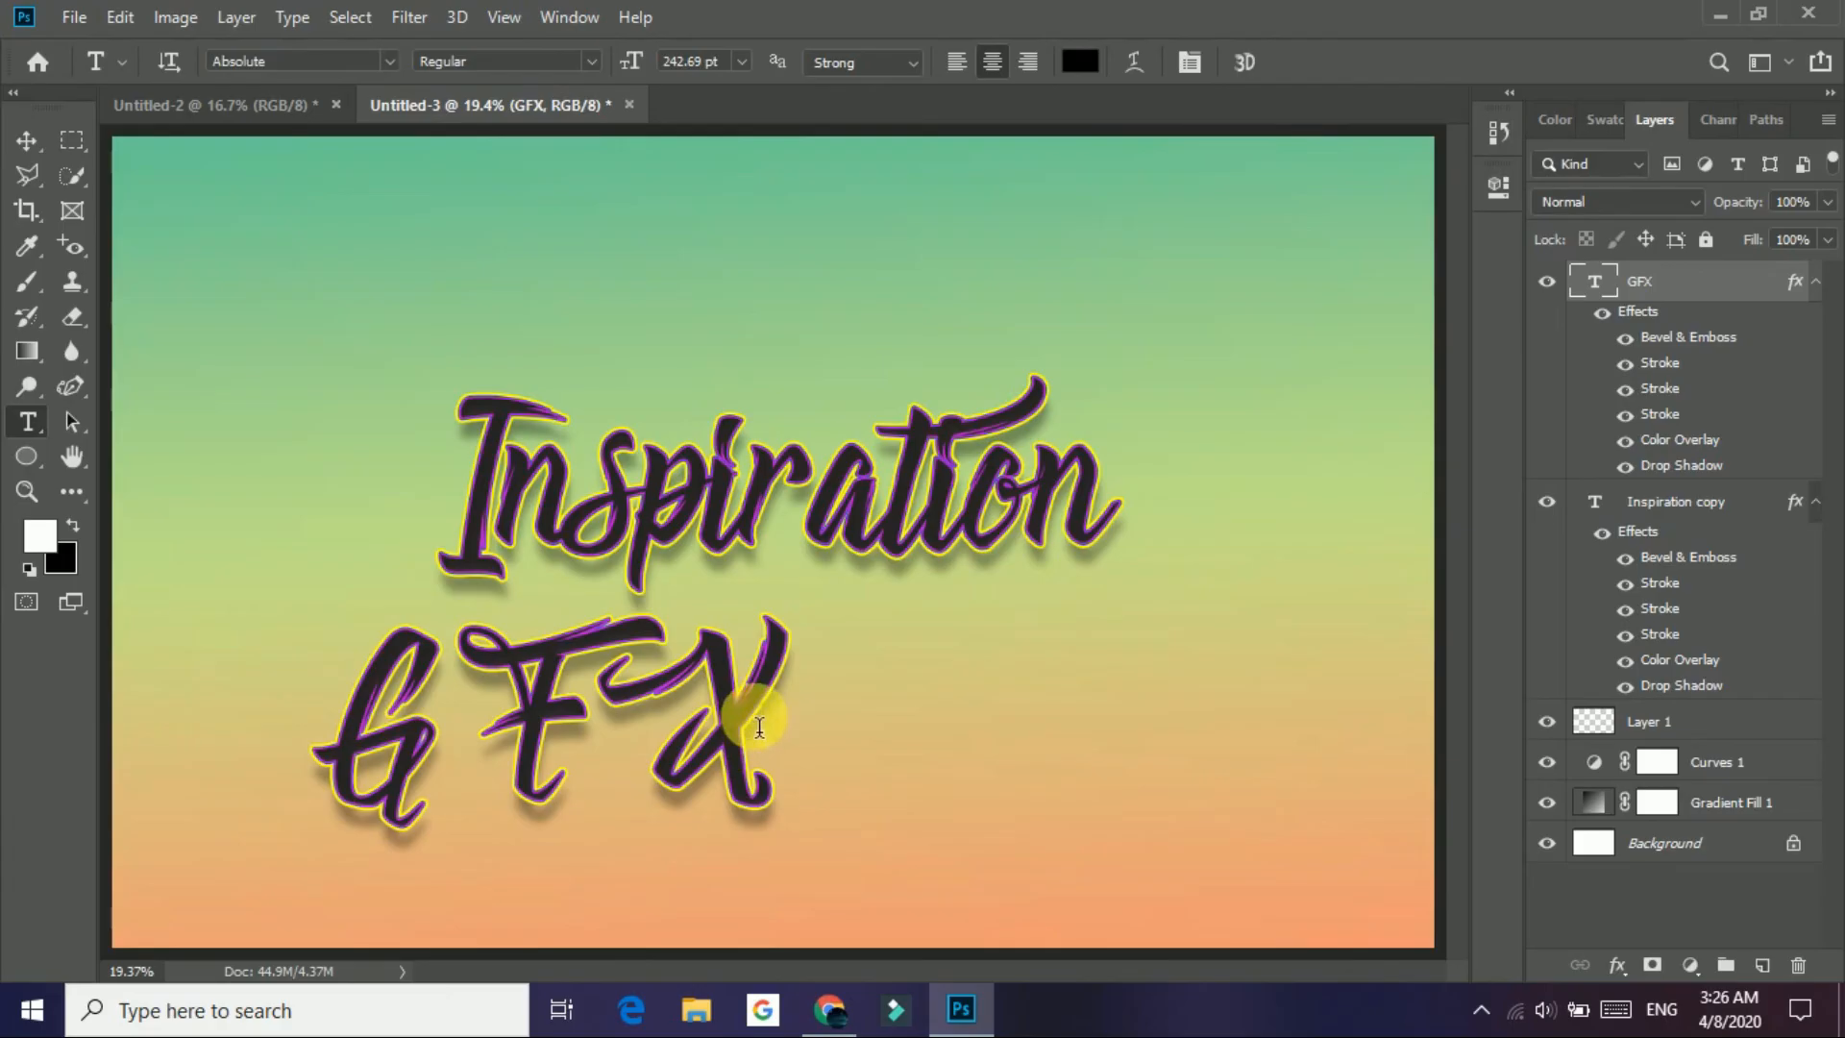
Step: Delete the GFX text layer, leaving only the Inspiration text on the gradient
left_click_drag(1697, 274, 1797, 964)
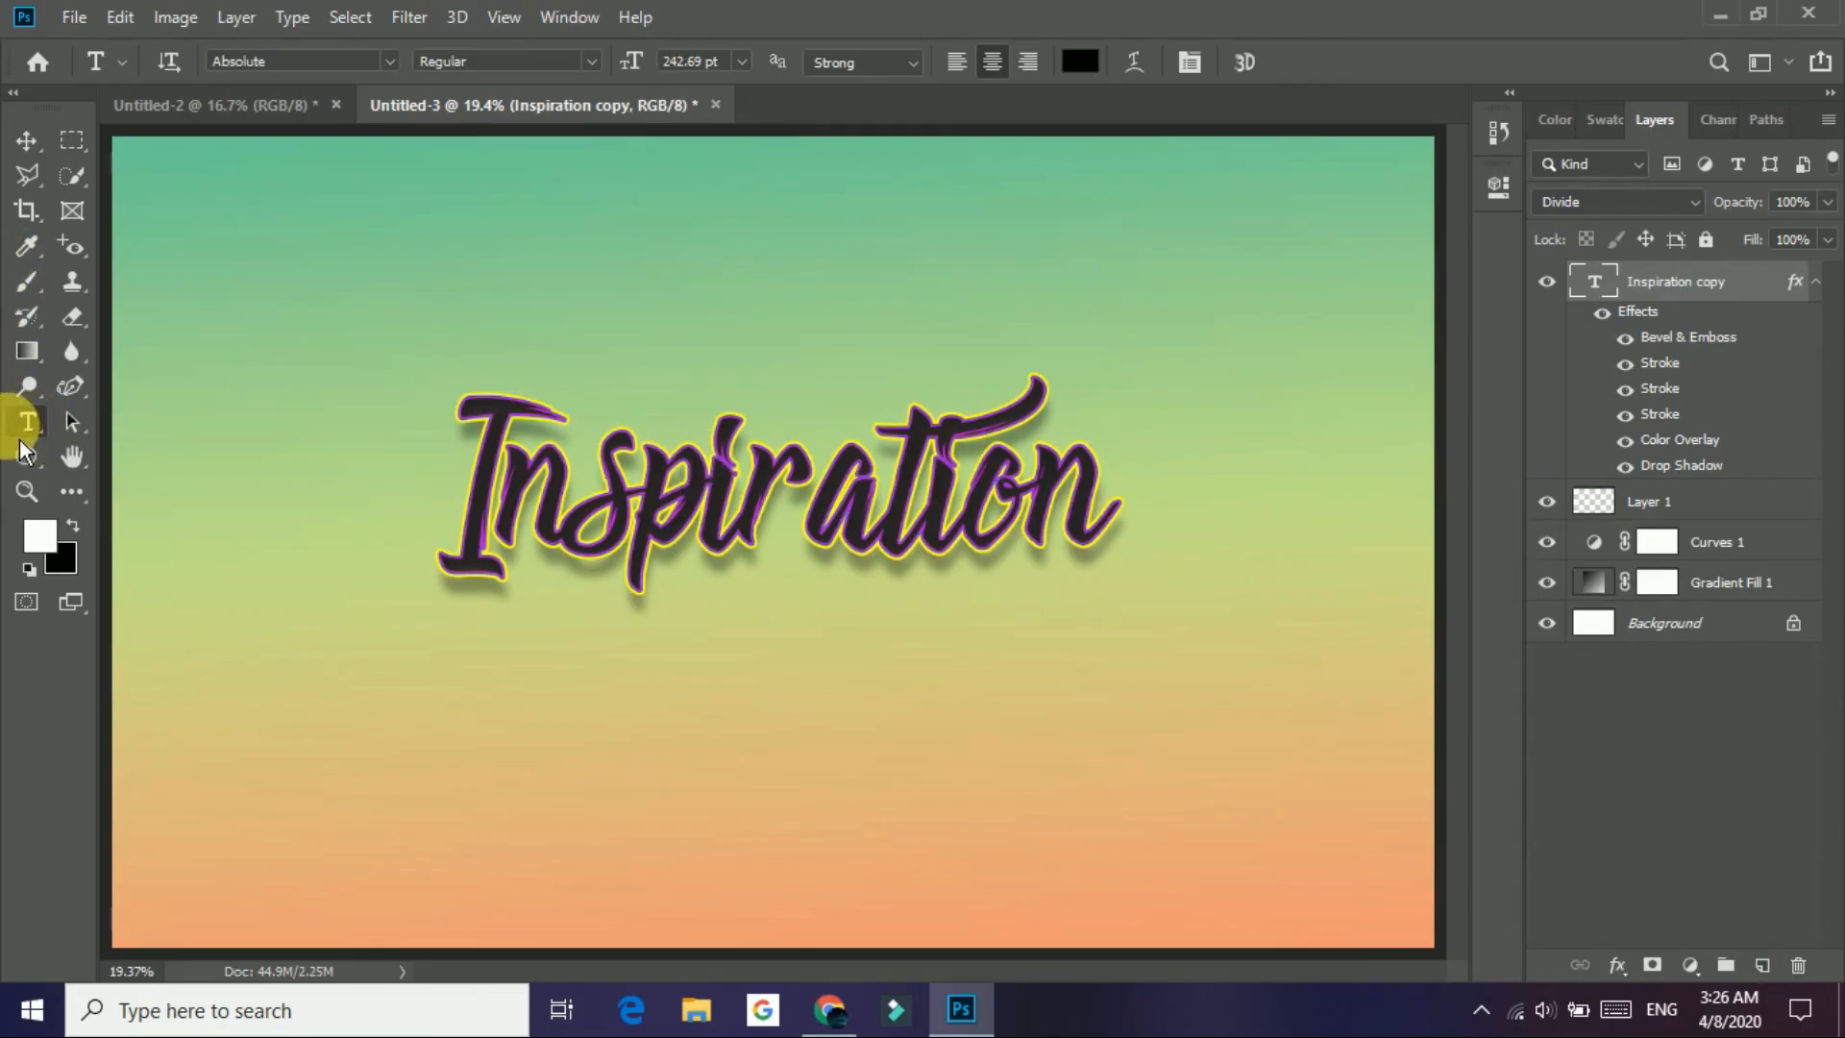
right_click(21, 442)
left_click(89, 433)
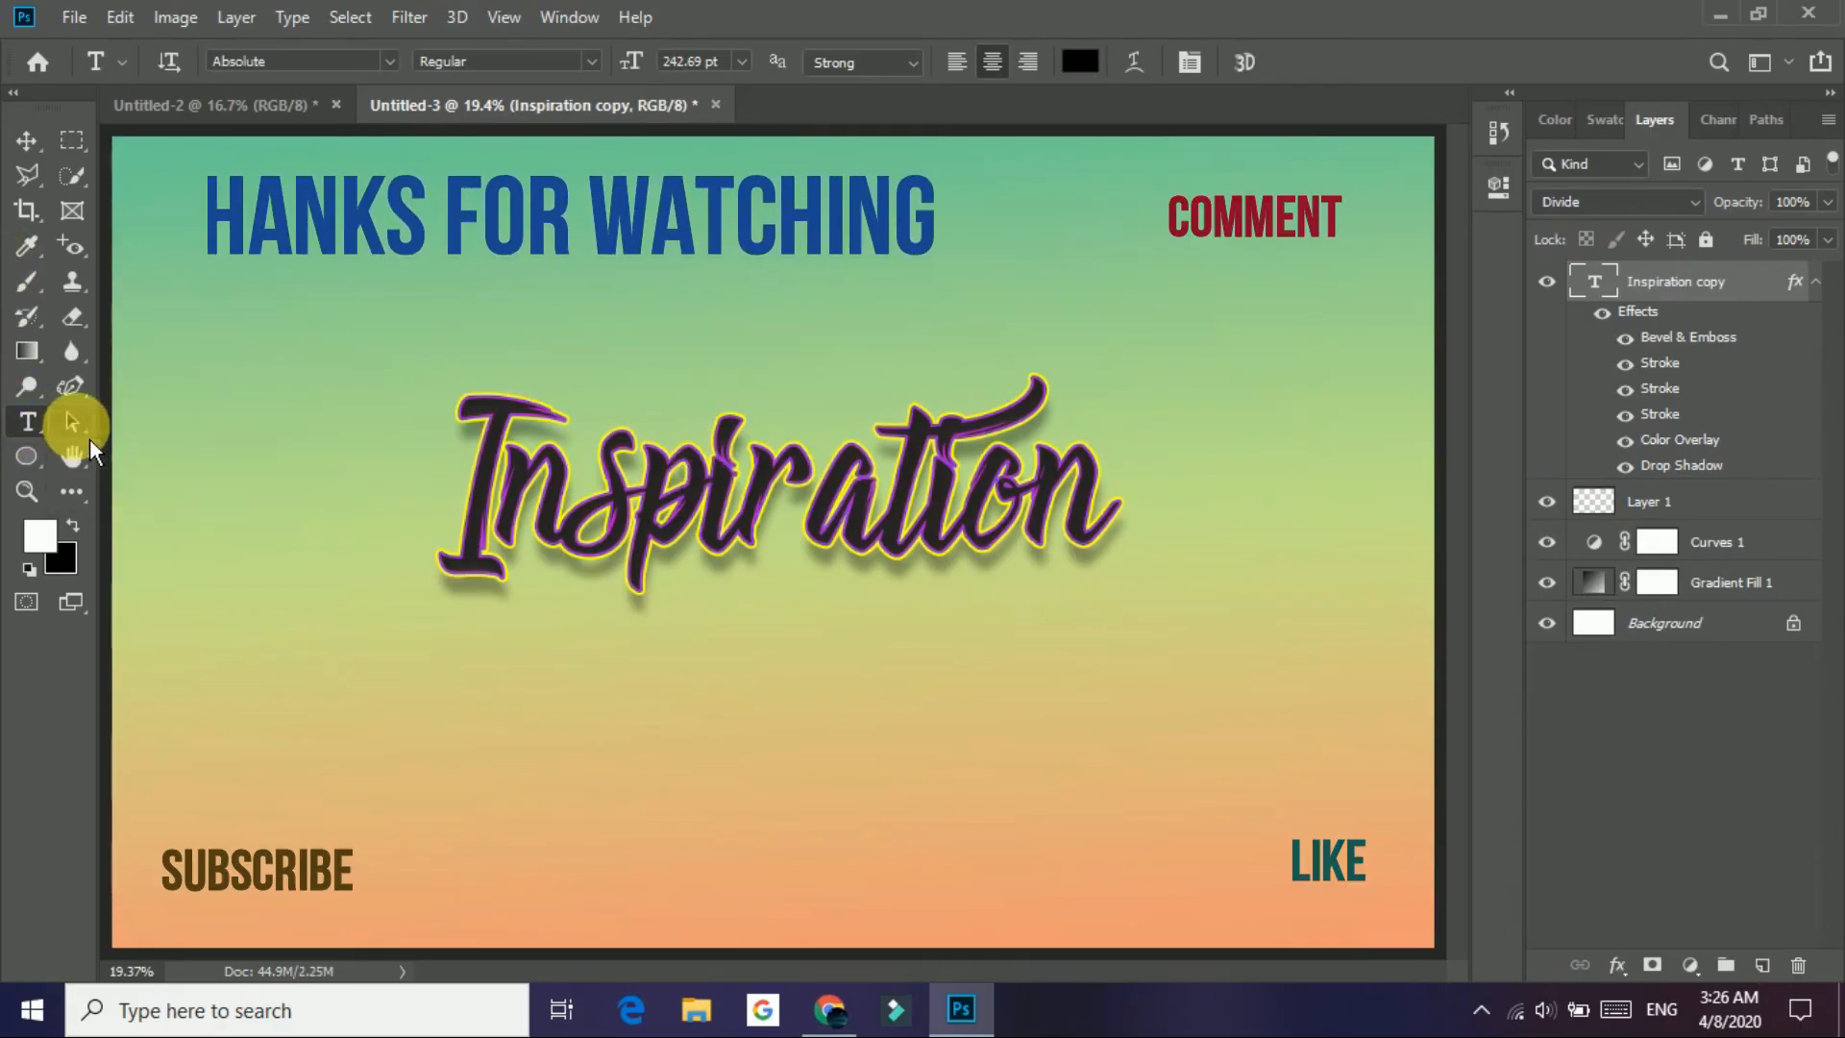